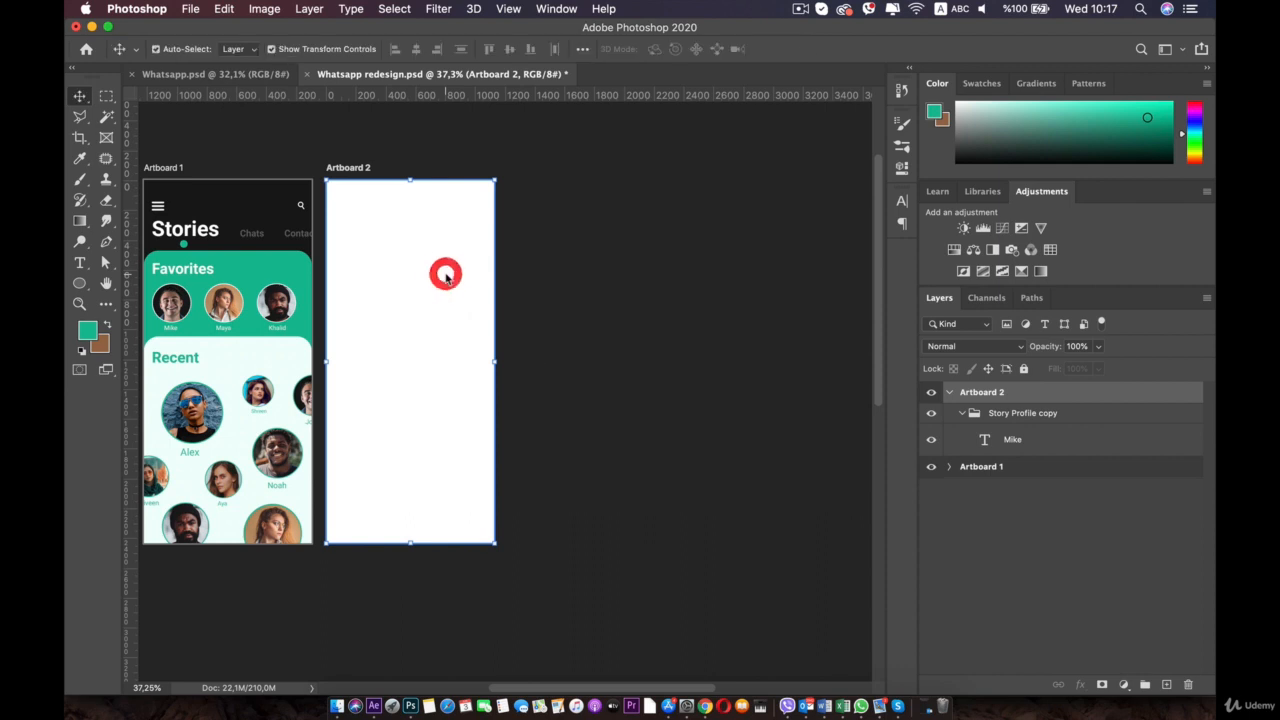
Delete the blank Artboard 2
{"action": "key", "text": "BackSpace"}
{"action": "key", "text": "space"}
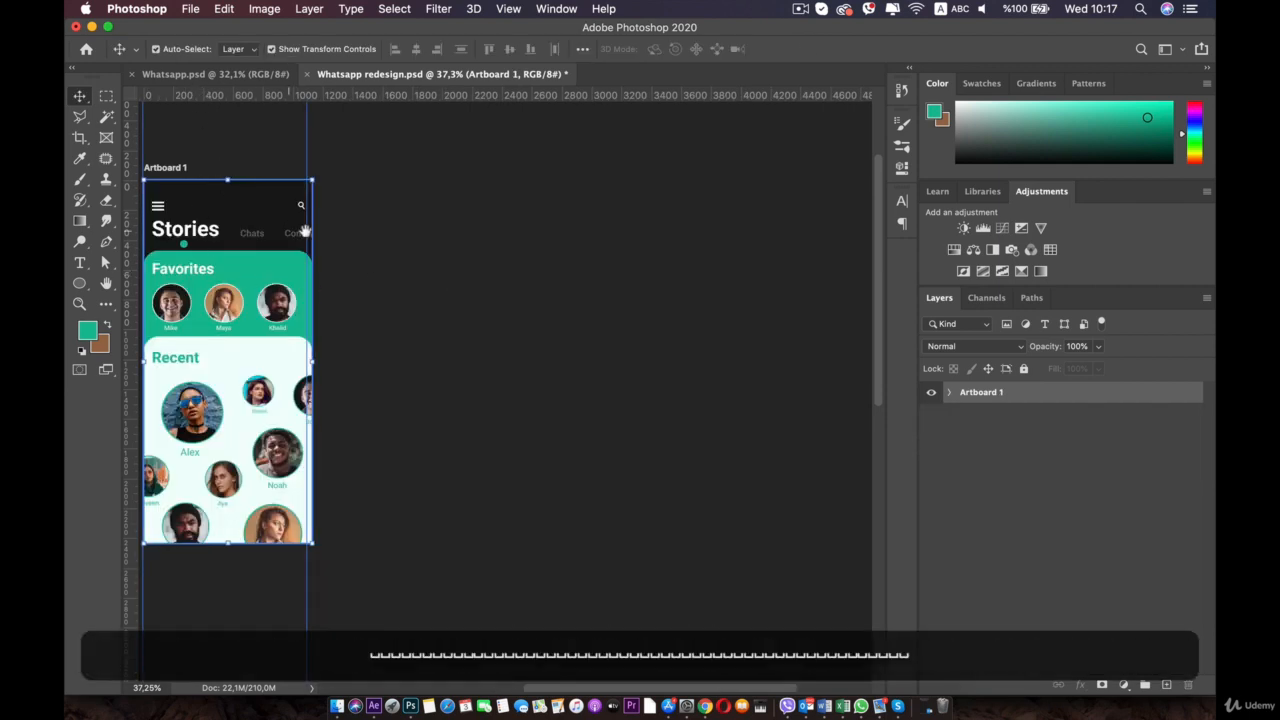
{"action": "left_click_drag", "start_coordinate": [299, 236], "coordinate": [434, 234]}
Duplicate Artboard 1 within the Whatsapp redesign.psd document
{"action": "left_click", "coordinate": [983, 447]}
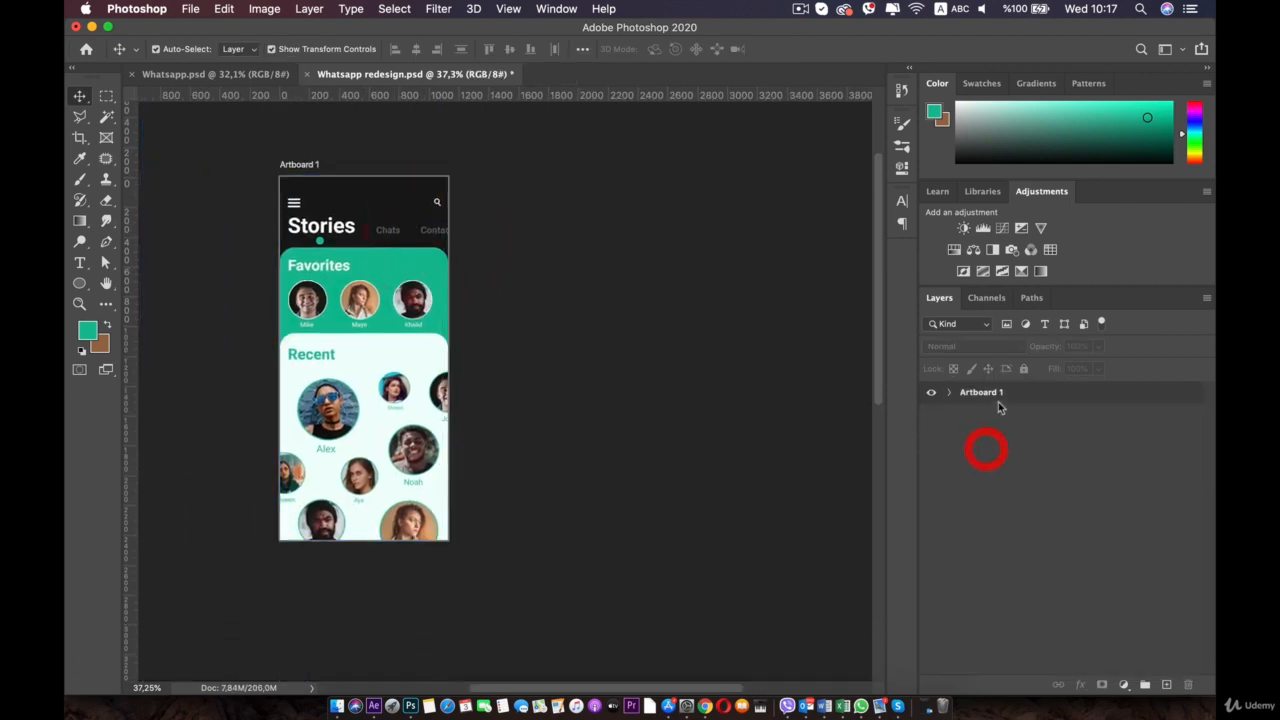
{"action": "left_click", "coordinate": [1000, 398]}
{"action": "right_click", "coordinate": [994, 398]}
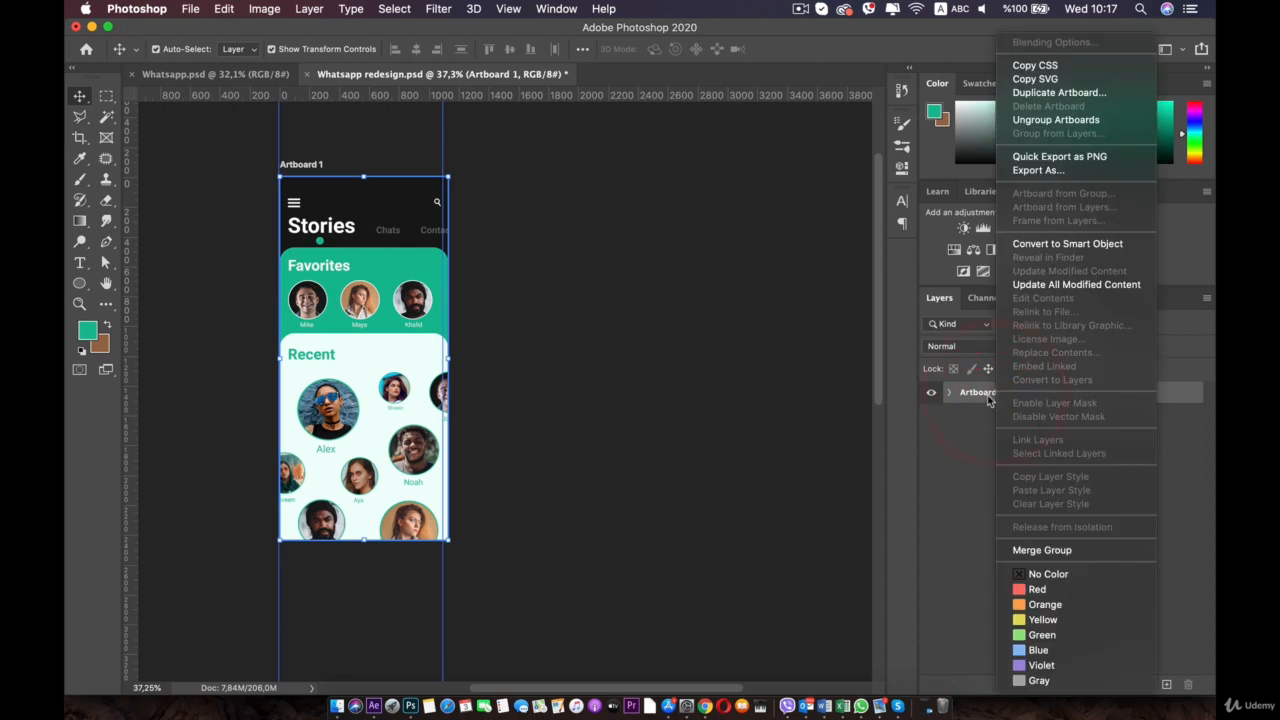
{"action": "left_click", "coordinate": [1043, 93]}
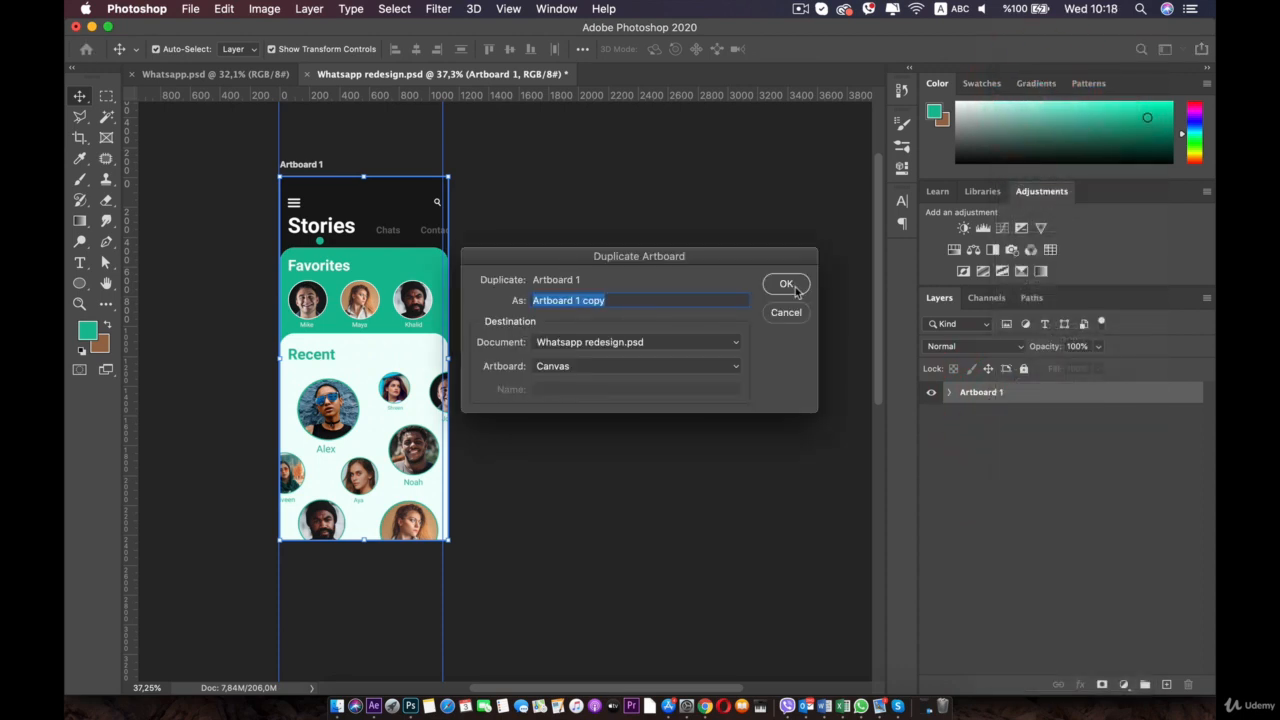
{"action": "left_click", "coordinate": [787, 285]}
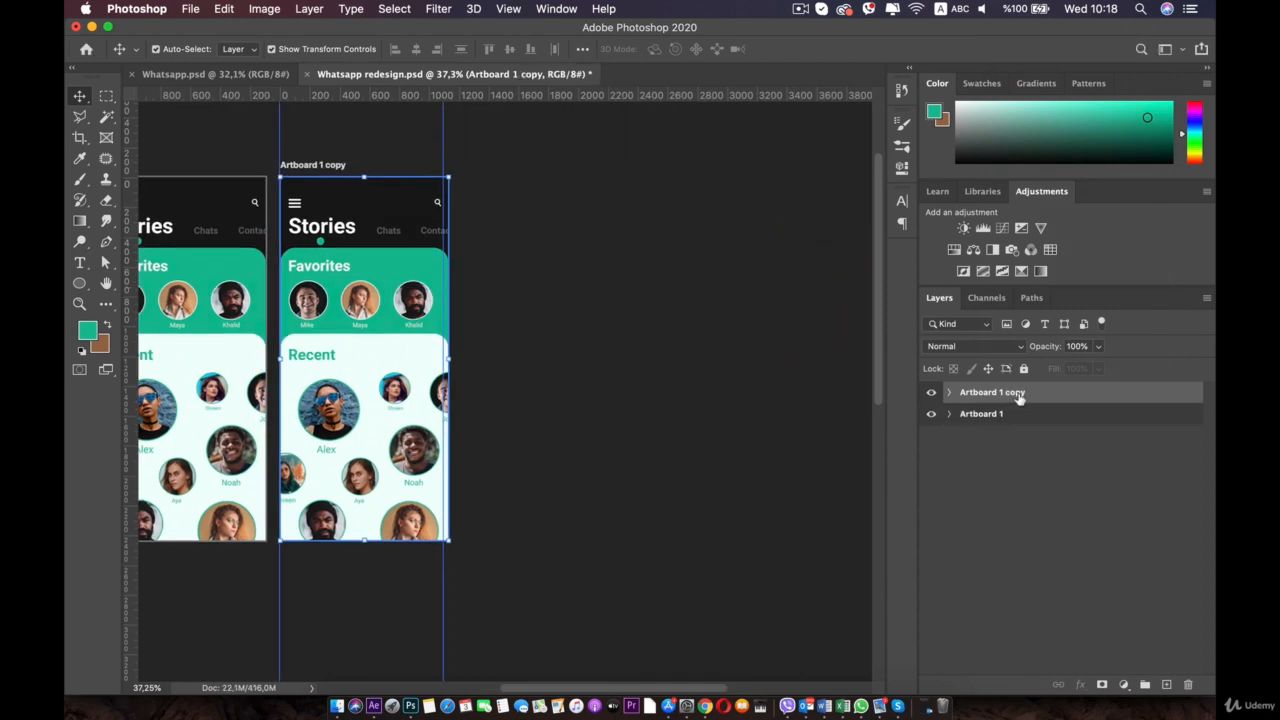
Rename the duplicated artboard as Artboard 2
{"action": "key", "text": "Return"}
{"action": "key", "text": "BackSpace"}
{"action": "type", "text": "2"}
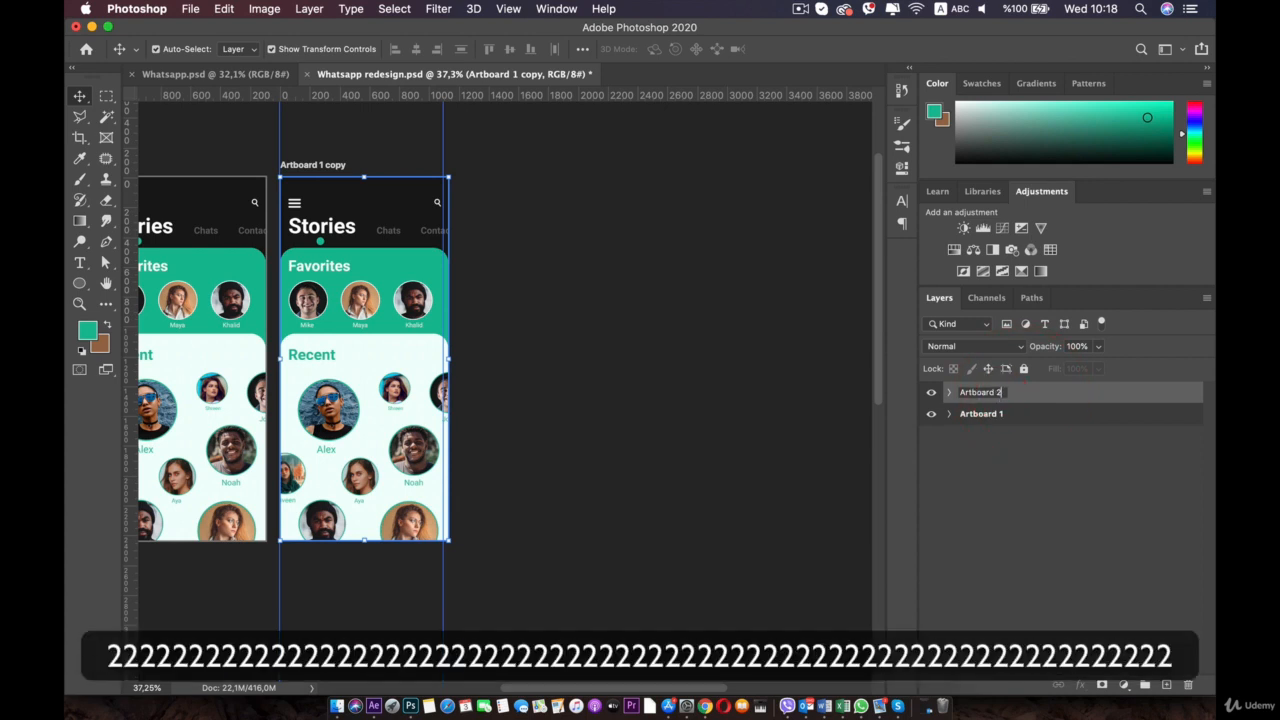
{"action": "key", "text": "Return"}
Change the large white "Stories" heading on Artboard 2 to "Chats"
{"action": "scroll", "coordinate": [325, 310], "scroll_direction": "up", "scroll_amount": 5}
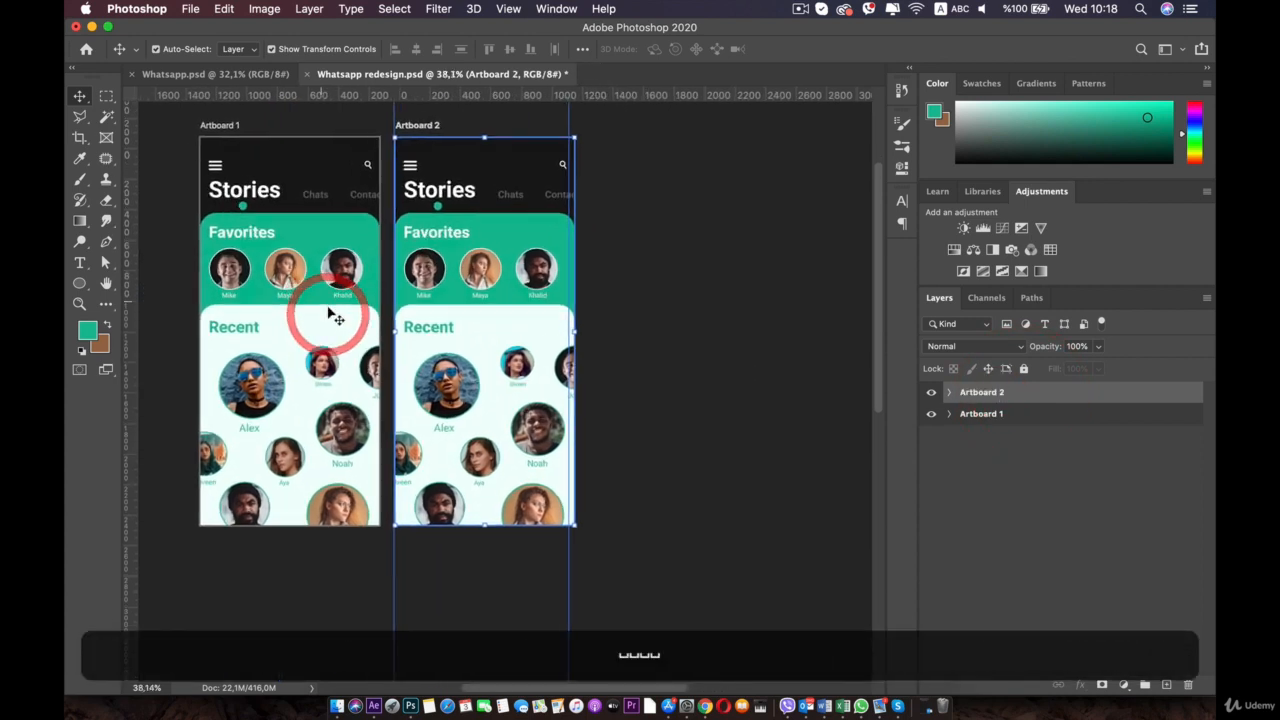
{"action": "scroll", "coordinate": [347, 211], "scroll_direction": "up", "scroll_amount": 4}
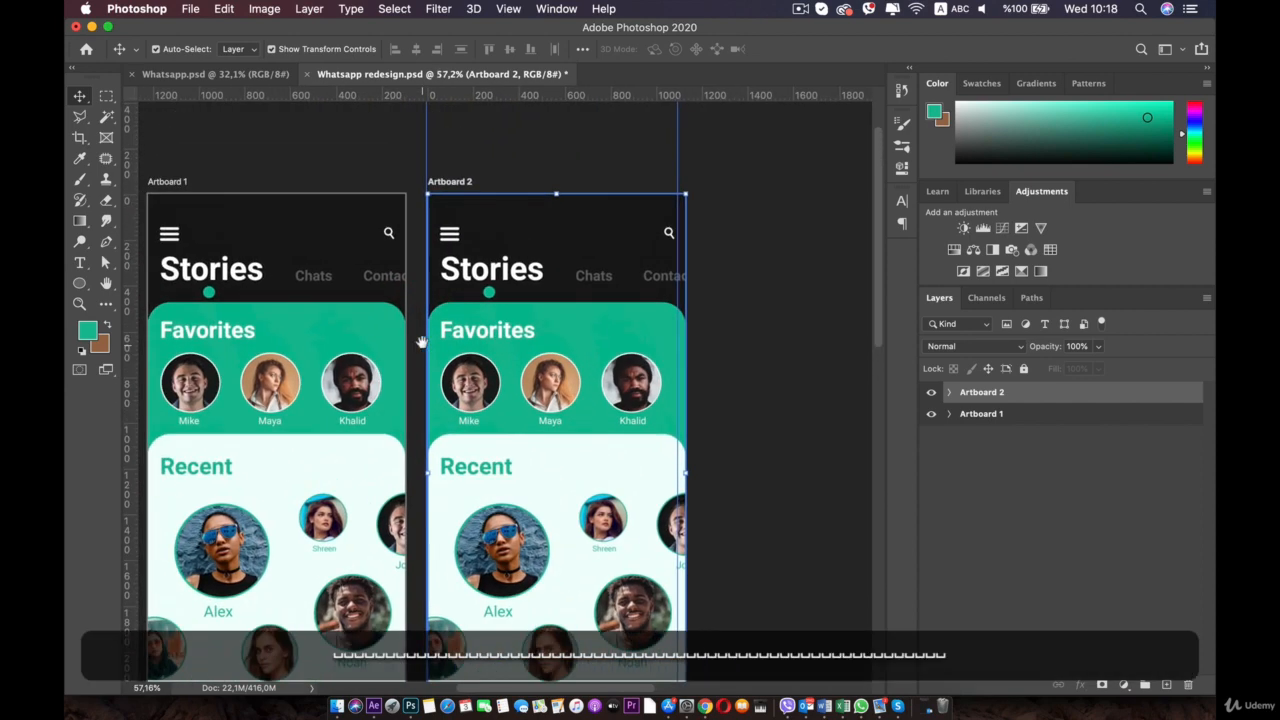
{"action": "scroll", "coordinate": [422, 345], "scroll_direction": "up", "scroll_amount": 4}
{"action": "left_click", "coordinate": [515, 295]}
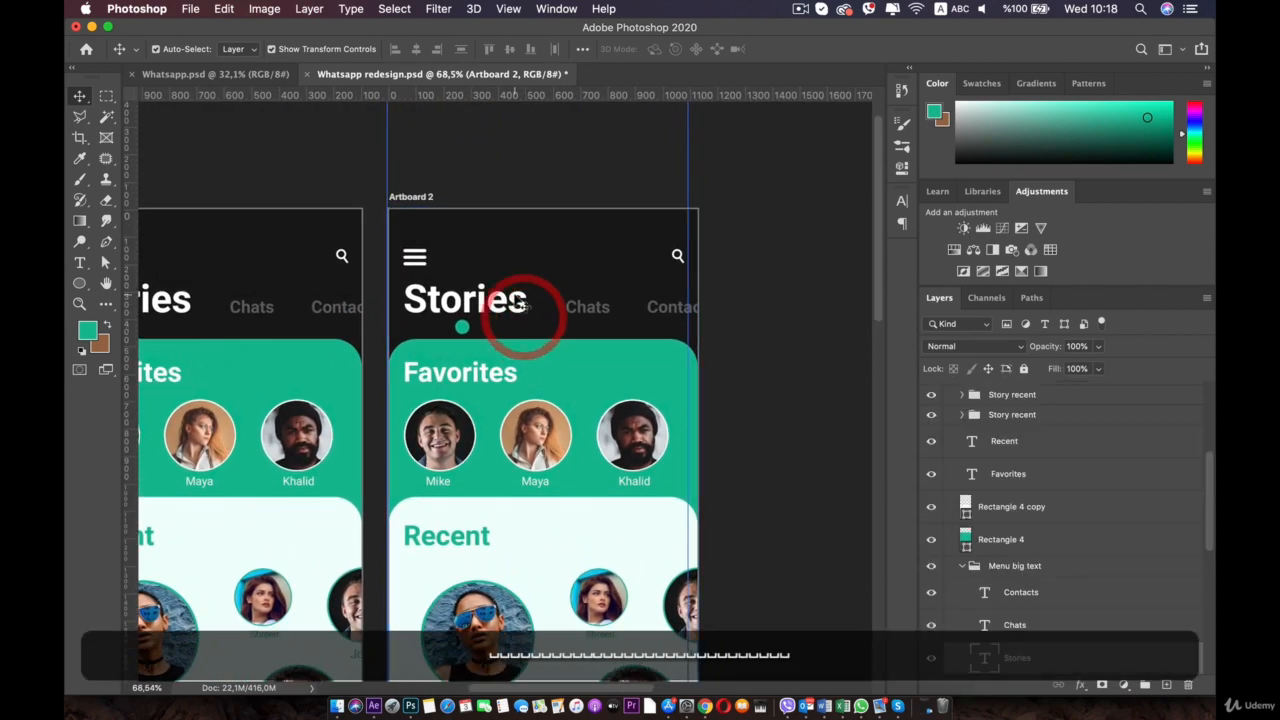
{"action": "left_click", "coordinate": [575, 305]}
{"action": "double_click", "coordinate": [466, 300]}
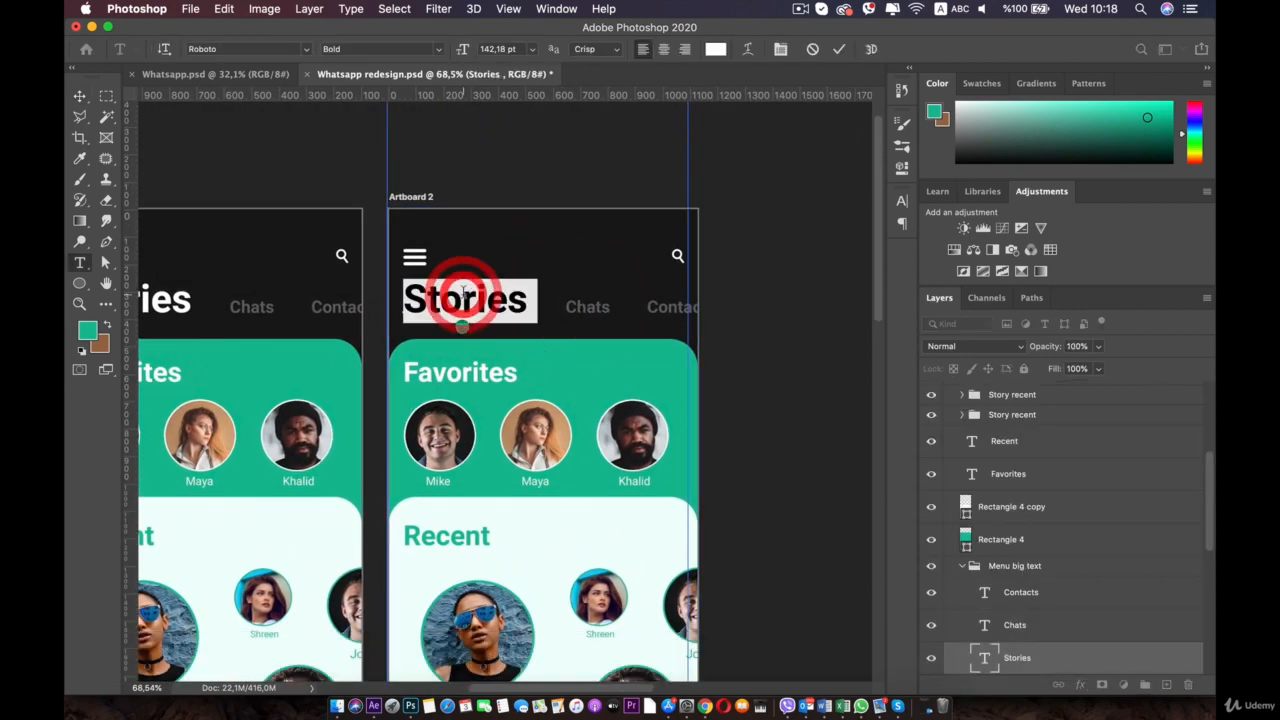
{"action": "type", "text": "Chats"}
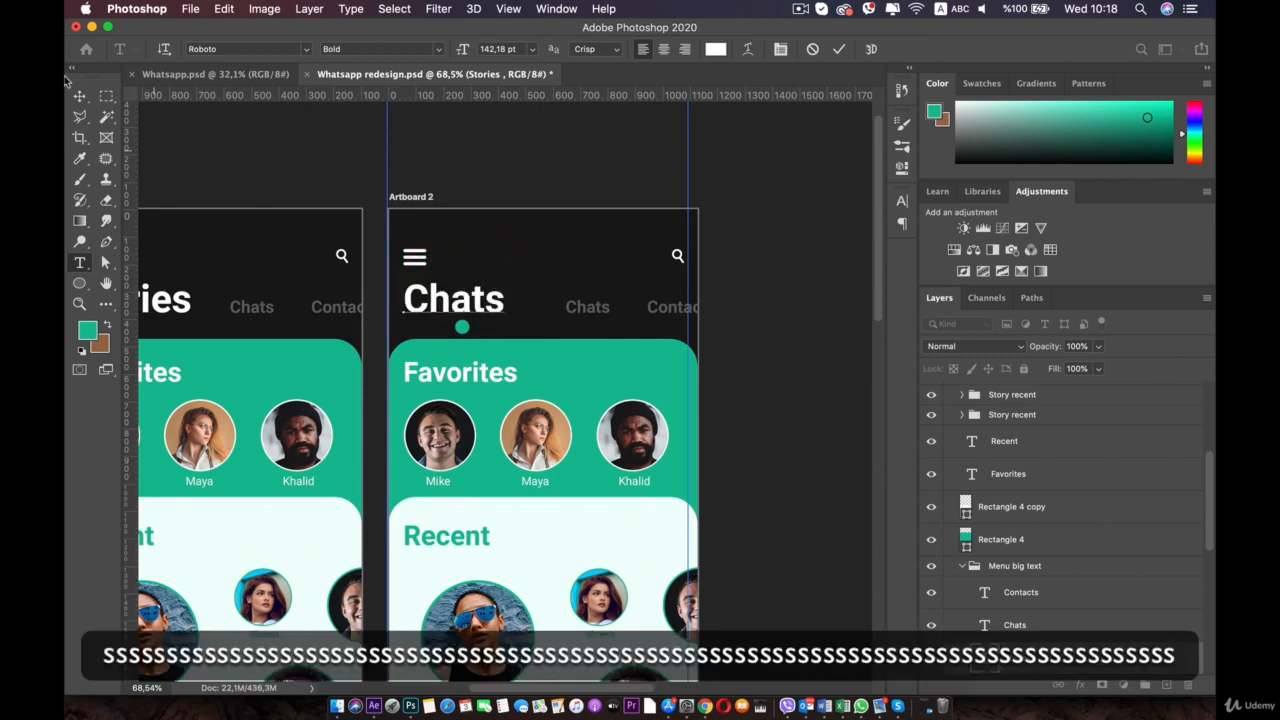
{"action": "left_click", "coordinate": [79, 95]}
Replace the text of the dimmed "Chats" menu item on Artboard 2 with "Contacts"
{"action": "left_click", "coordinate": [590, 307]}
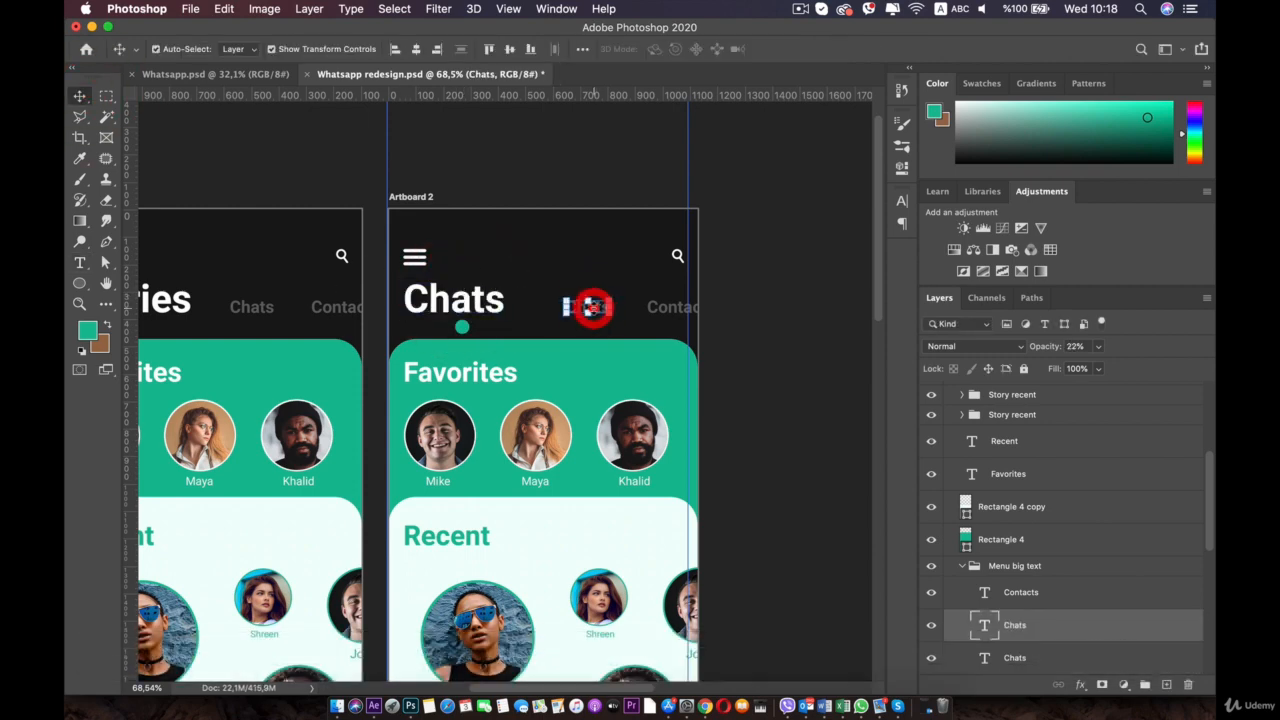
{"action": "key", "text": "super+t"}
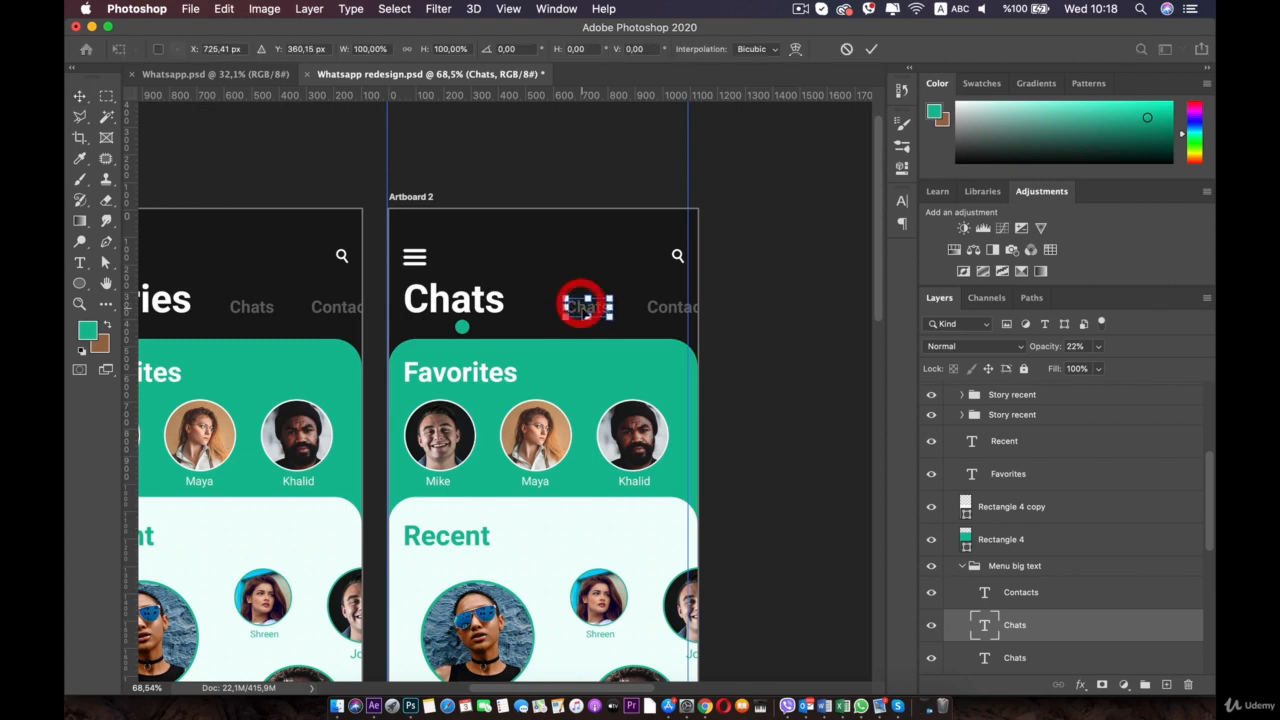
{"action": "double_click", "coordinate": [586, 308]}
{"action": "left_click", "coordinate": [587, 308]}
{"action": "key", "text": "super+plus"}
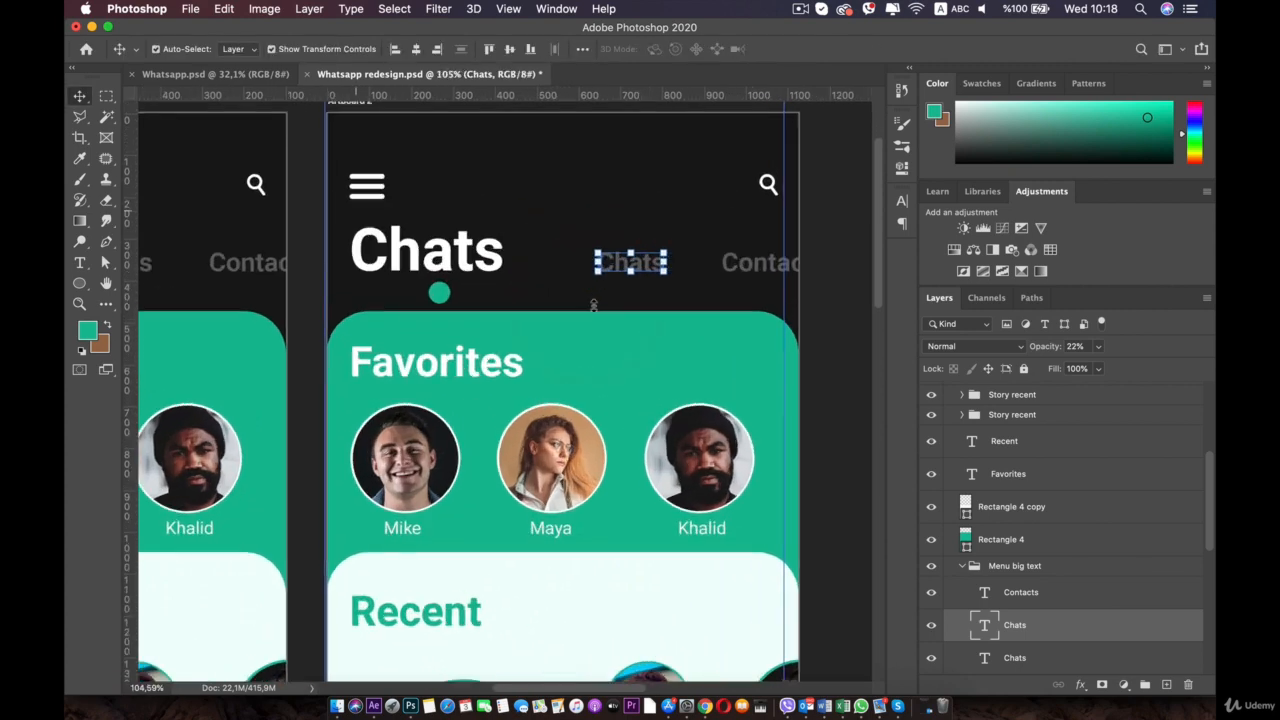
{"action": "double_click", "coordinate": [633, 243]}
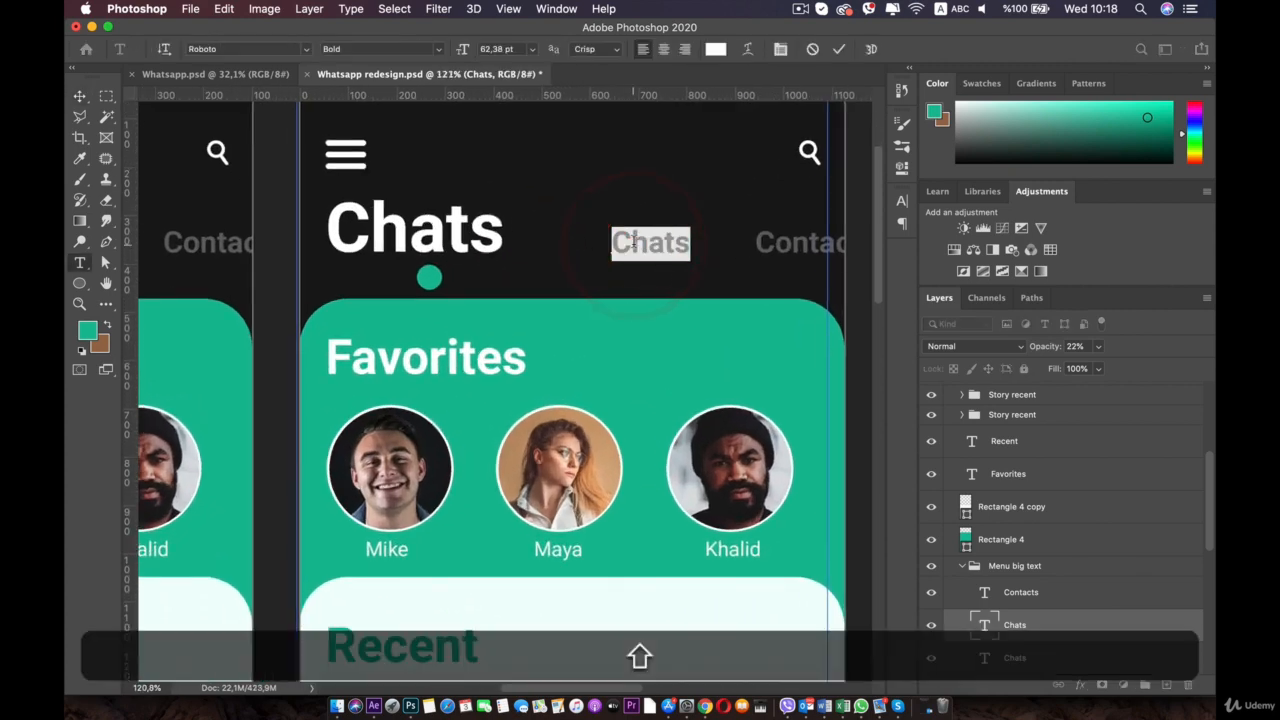
{"action": "type", "text": "C"}
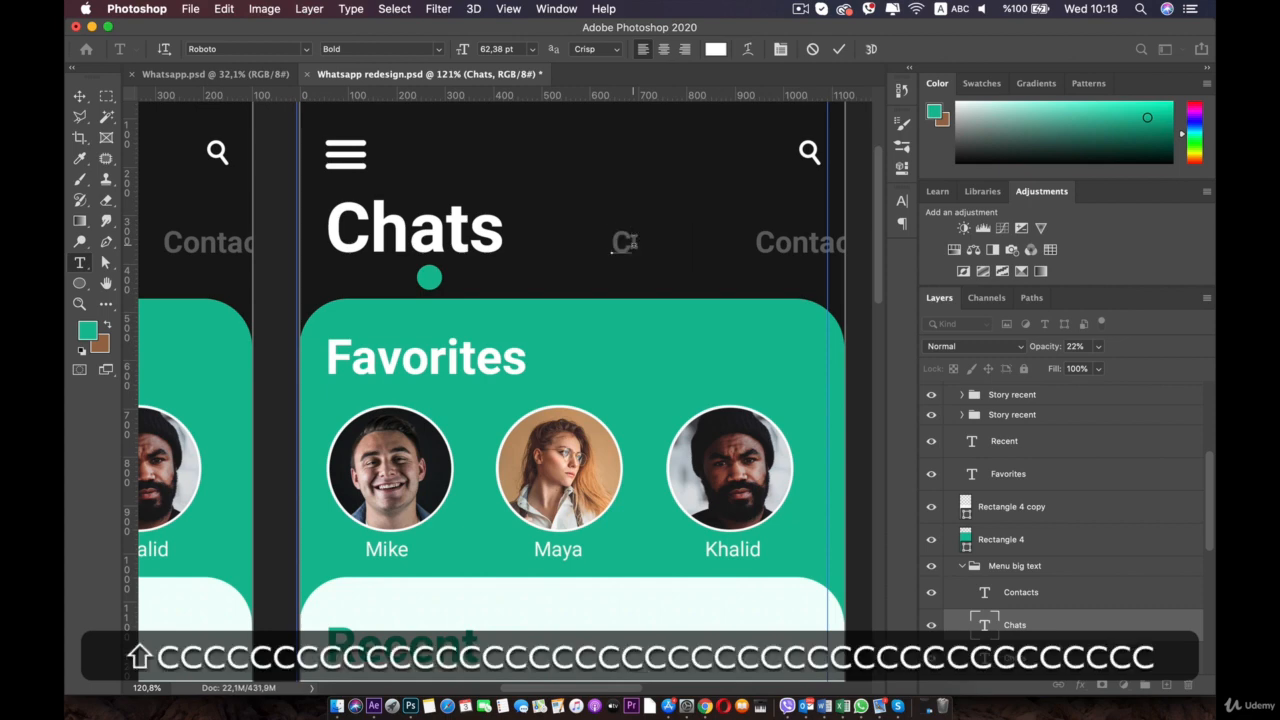
{"action": "type", "text": "ontacts"}
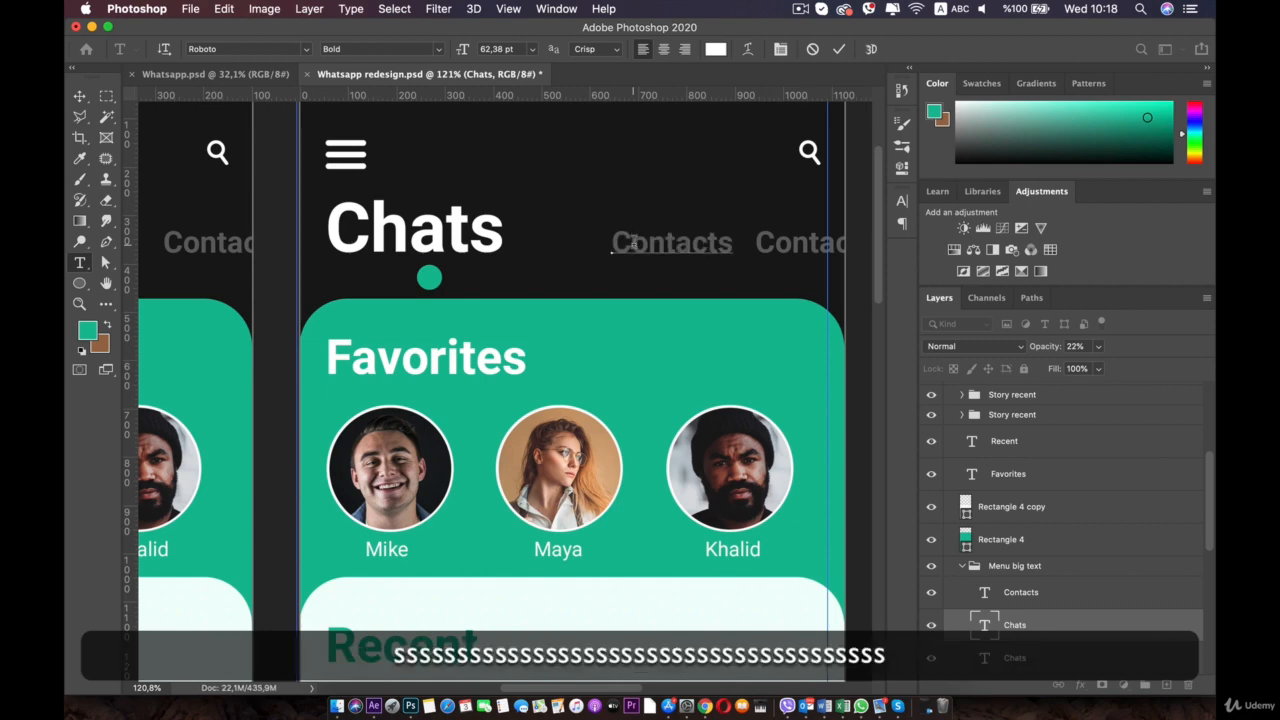
{"action": "left_click", "coordinate": [79, 96]}
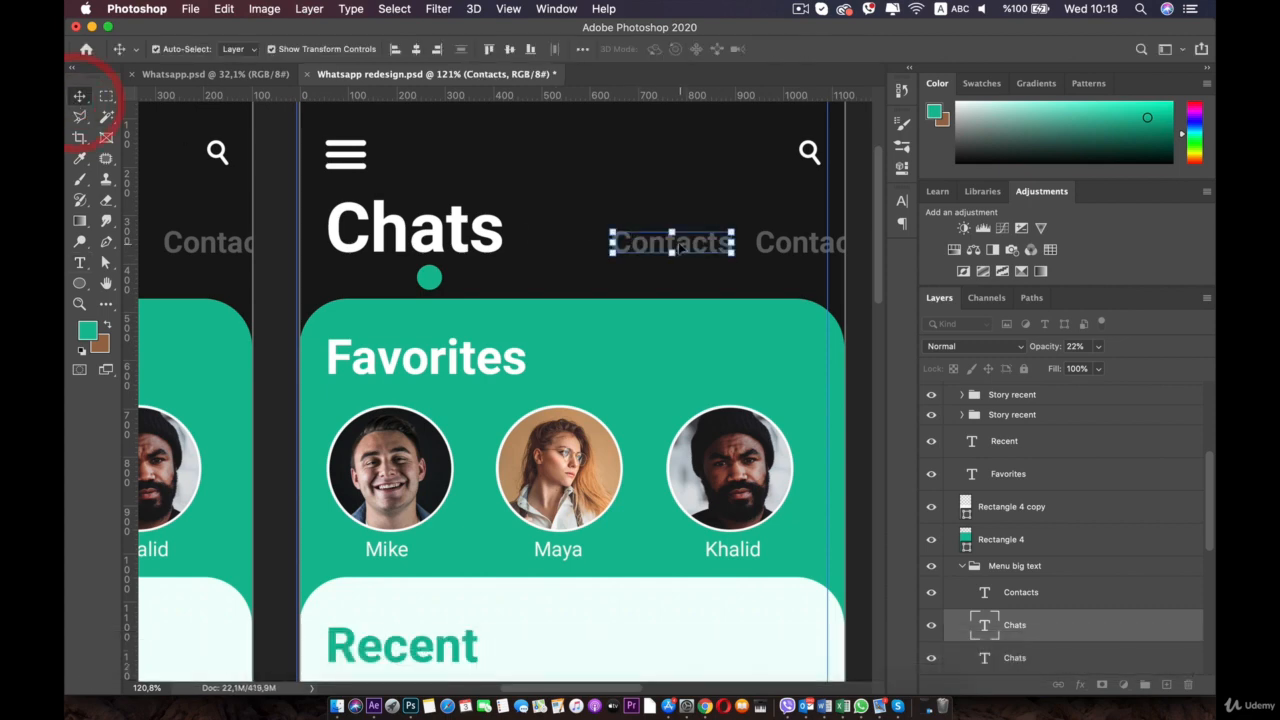
Move the new Contacts menu item slightly closer to the Chats heading, widening its gap from the last menu item
{"action": "mouse_move", "coordinate": [678, 247]}
{"action": "left_mouse_down"}
{"action": "mouse_move", "coordinate": [611, 244]}
{"action": "mouse_move", "coordinate": [690, 243]}
{"action": "mouse_move", "coordinate": [631, 241]}
{"action": "left_mouse_up"}
{"action": "scroll", "coordinate": [630, 241], "scroll_direction": "right", "scroll_amount": 2}
{"action": "left_click", "coordinate": [760, 246]}
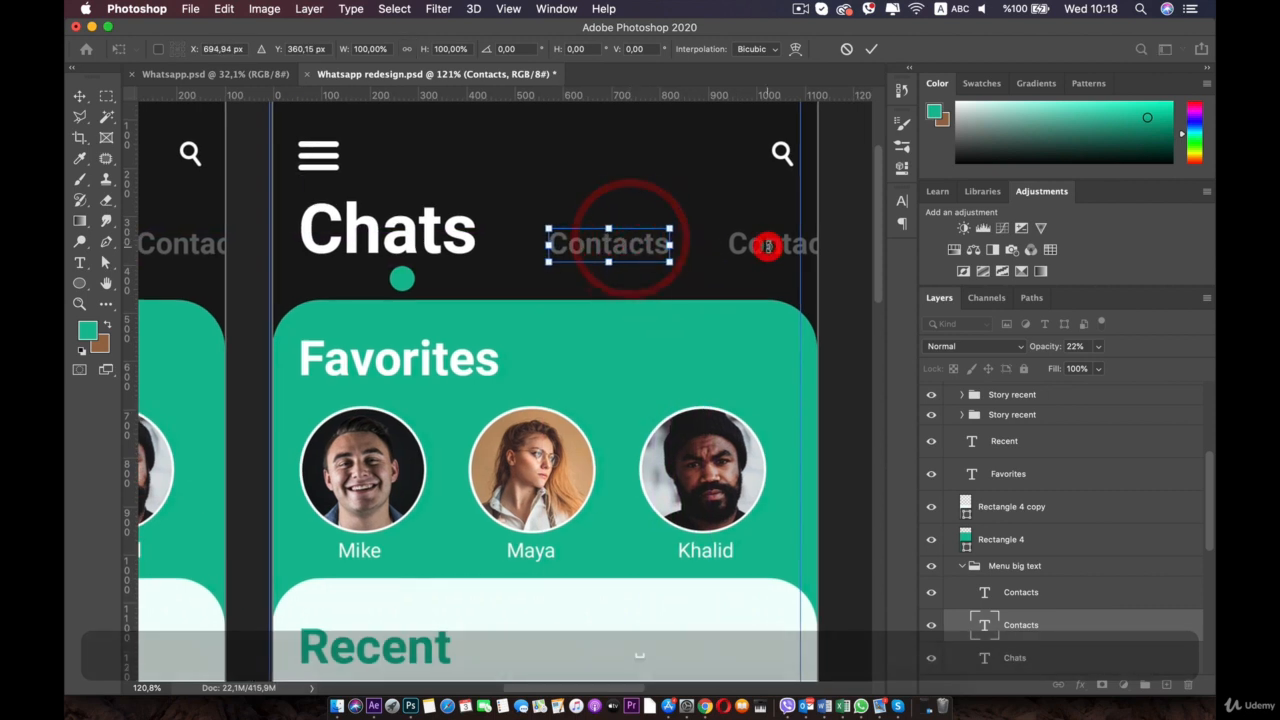
{"action": "double_click", "coordinate": [586, 248]}
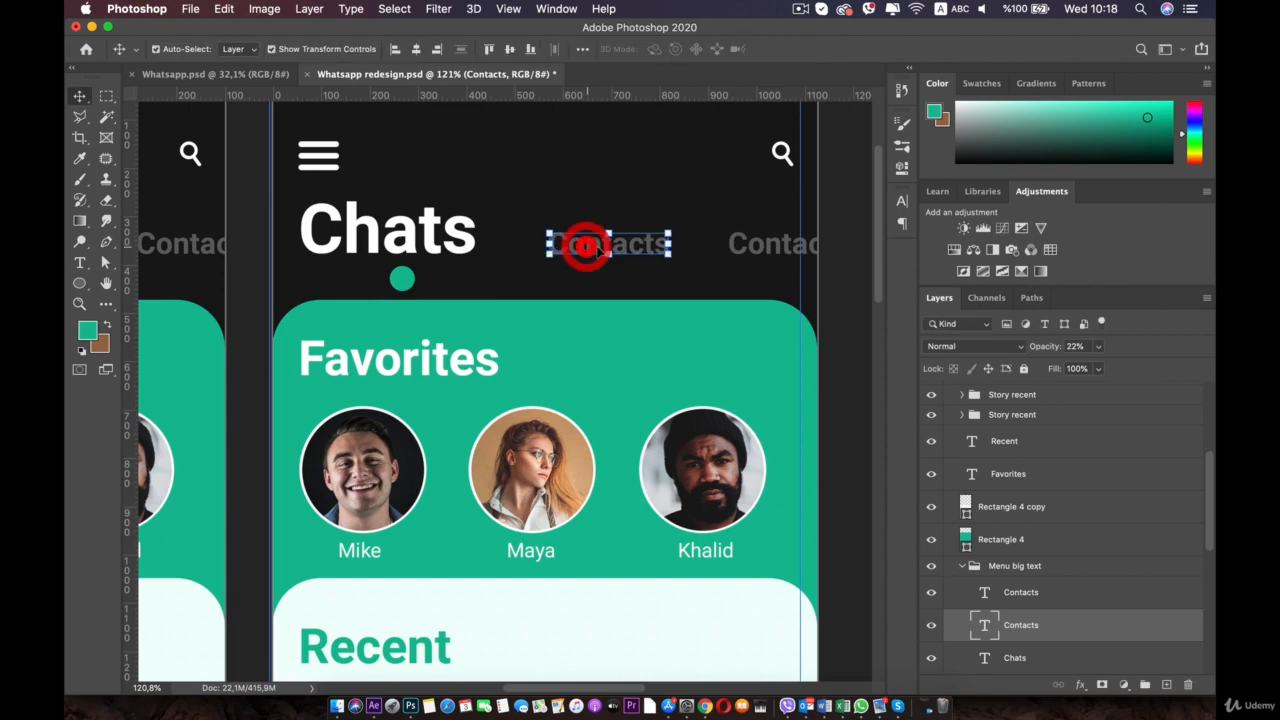
Replace the text of the last dimmed menu item on Artboard 2 with "Stories"
{"action": "double_click", "coordinate": [757, 246]}
{"action": "type", "text": "Sto"}
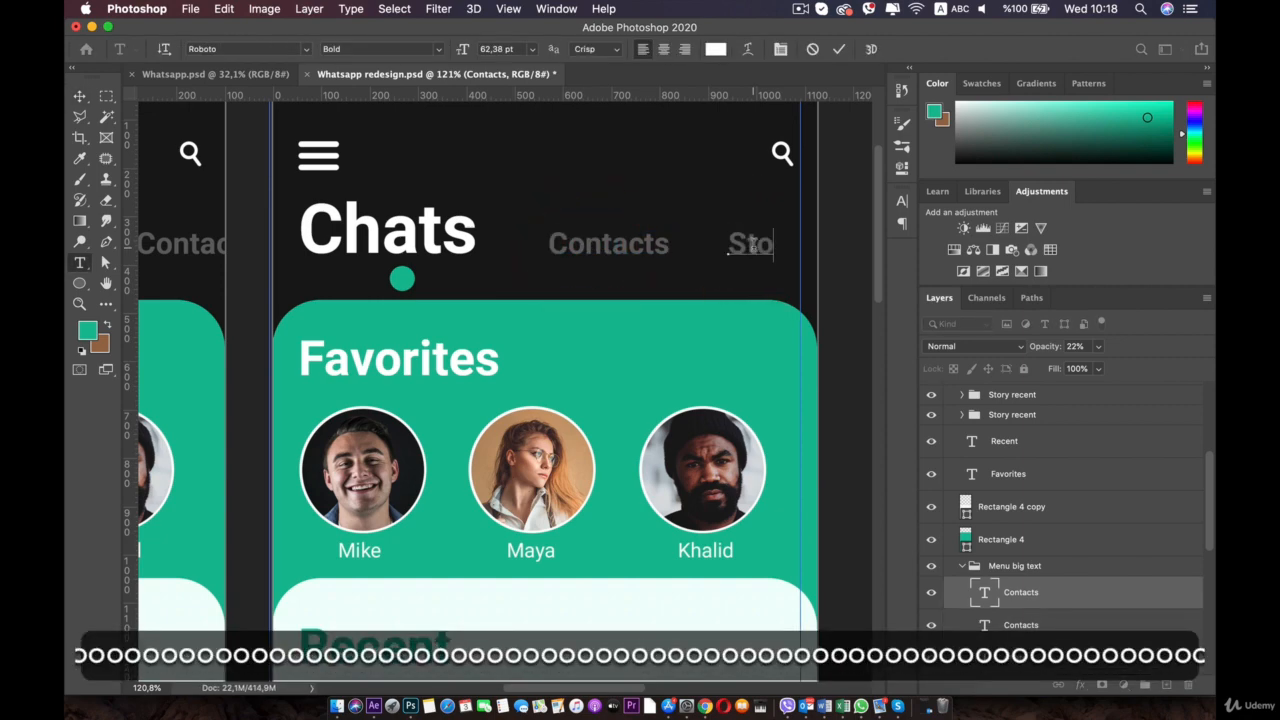
{"action": "type", "text": "ries"}
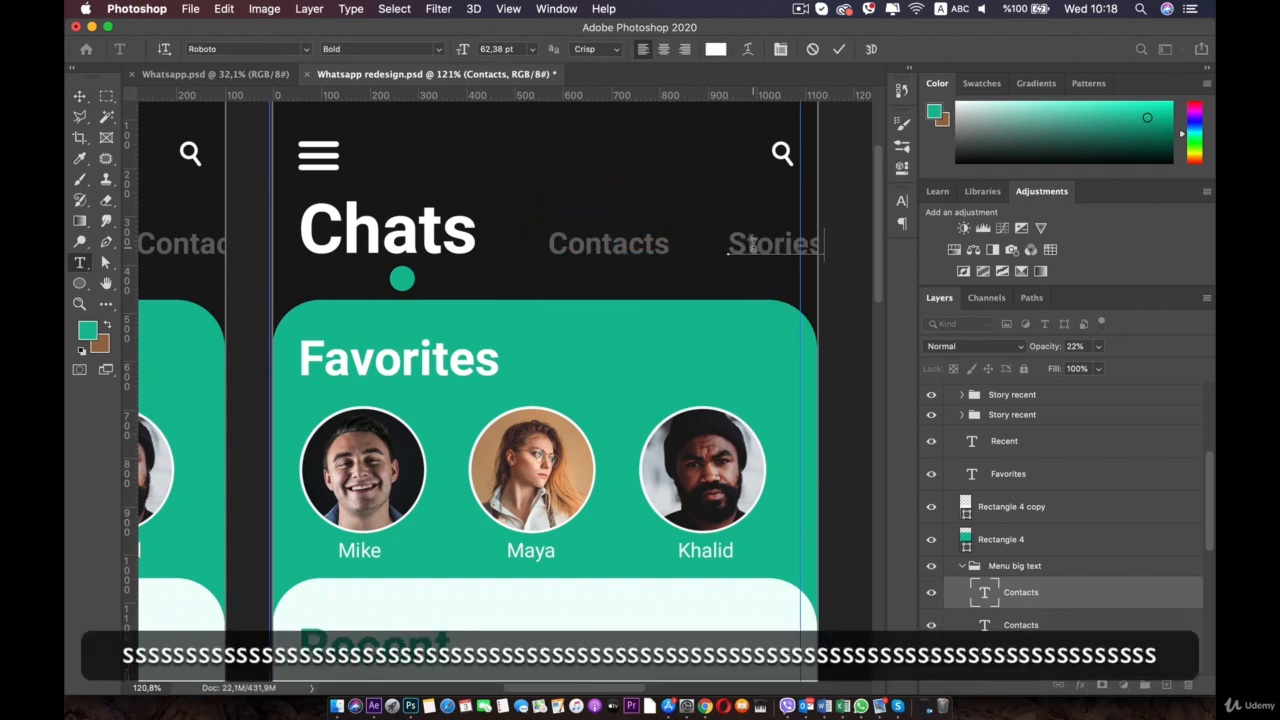
{"action": "left_click", "coordinate": [79, 96]}
{"action": "left_click", "coordinate": [288, 193]}
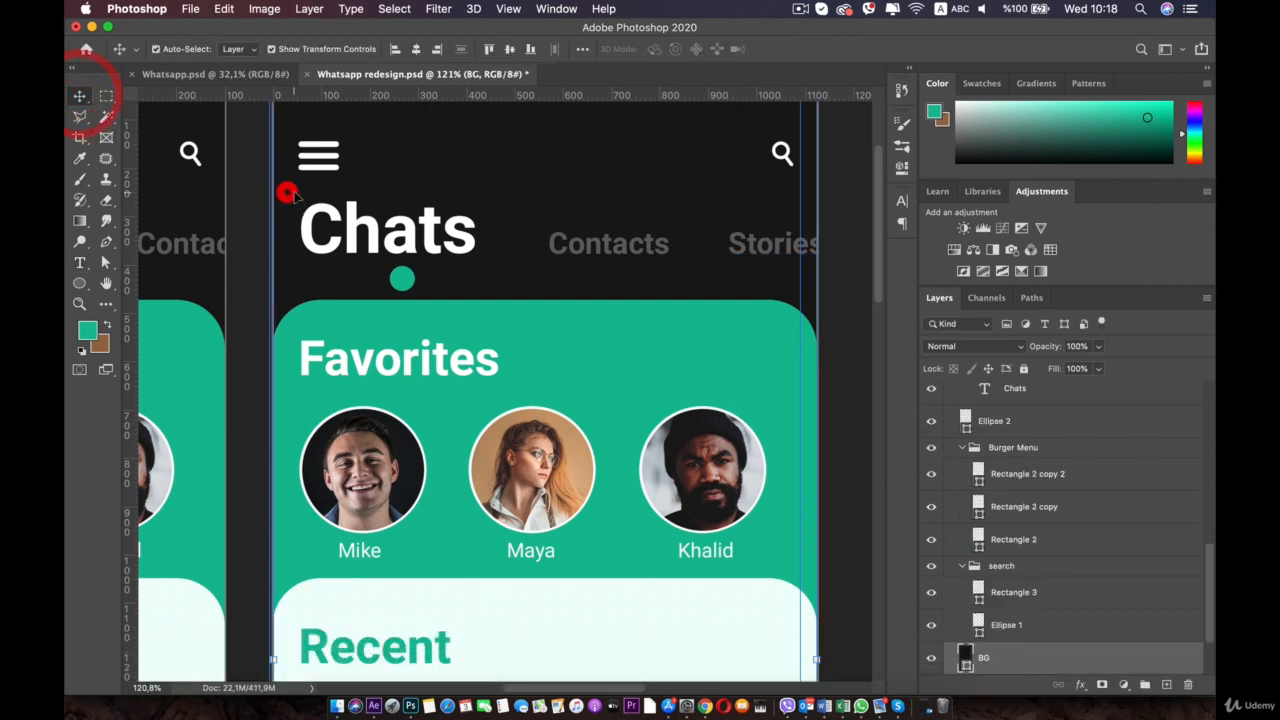
{"action": "left_click", "coordinate": [598, 255]}
{"action": "scroll", "coordinate": [598, 255], "scroll_direction": "down", "scroll_amount": 5}
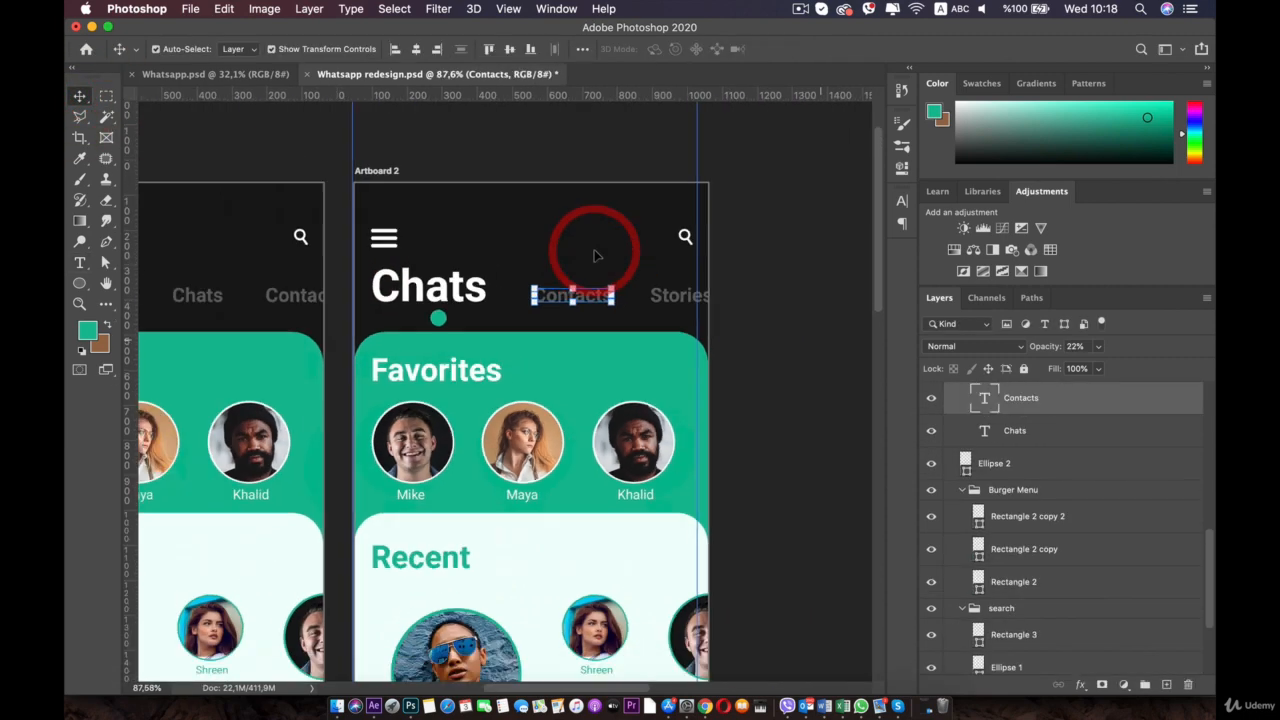
{"action": "left_click", "coordinate": [762, 300]}
Change the "Favorites" section title on Artboard 2 to "Quick Chat"
{"action": "key", "text": "space"}
{"action": "left_click_drag", "start_coordinate": [582, 336], "coordinate": [609, 254]}
{"action": "scroll", "coordinate": [535, 320], "scroll_direction": "up", "scroll_amount": 5}
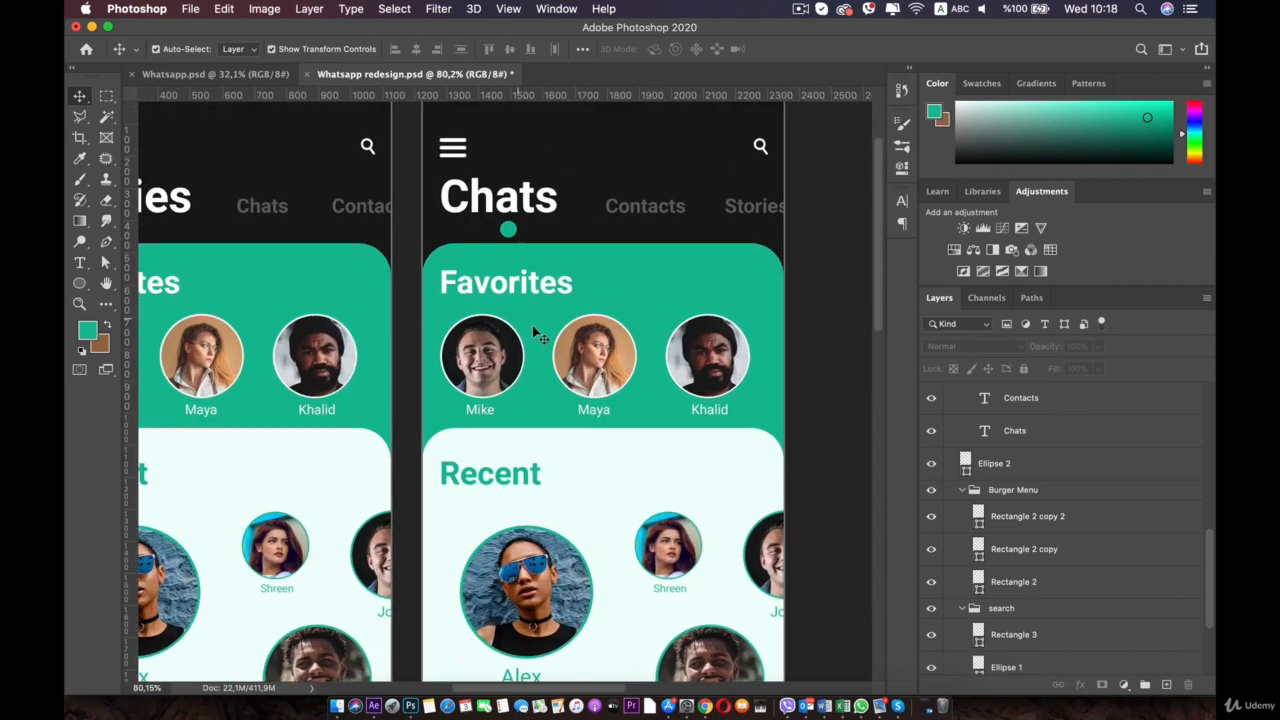
{"action": "left_click", "coordinate": [527, 268]}
{"action": "double_click", "coordinate": [523, 263]}
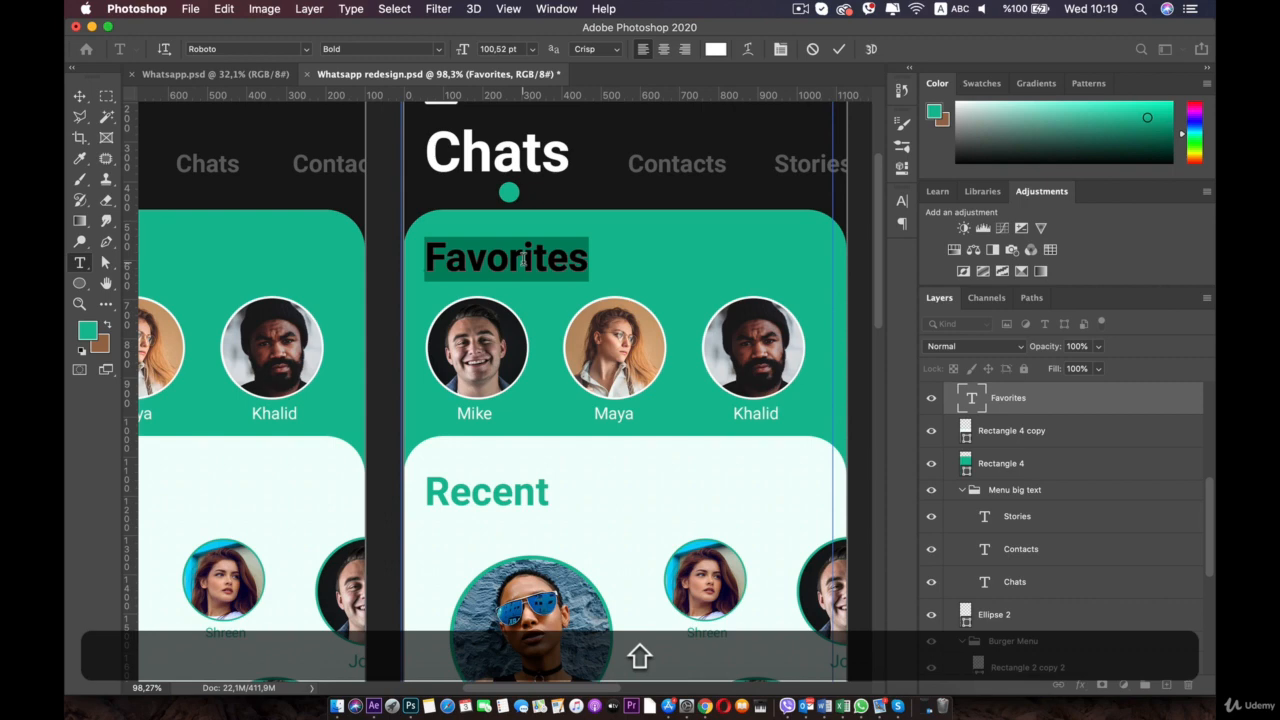
{"action": "type", "text": "Qyic"}
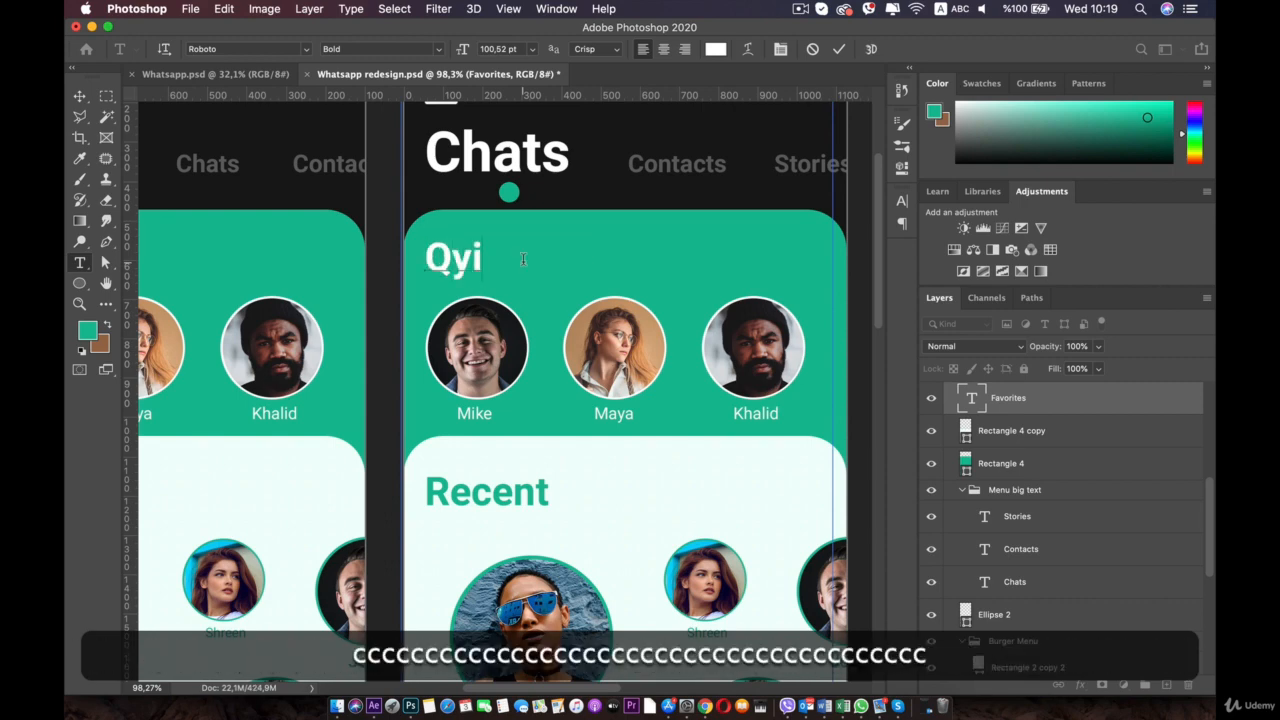
{"action": "key", "text": "BackSpace"}
{"action": "key", "text": "BackSpace"}
{"action": "type", "text": "i"}
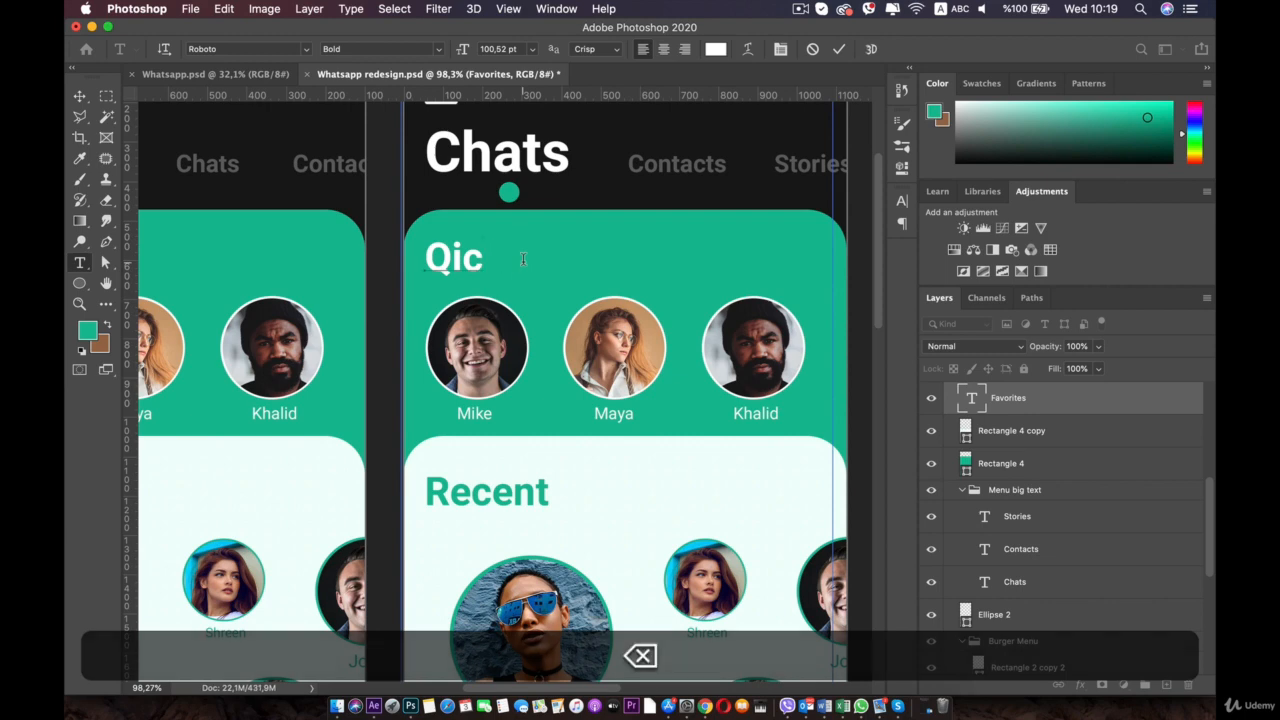
{"action": "key", "text": "BackSpace"}
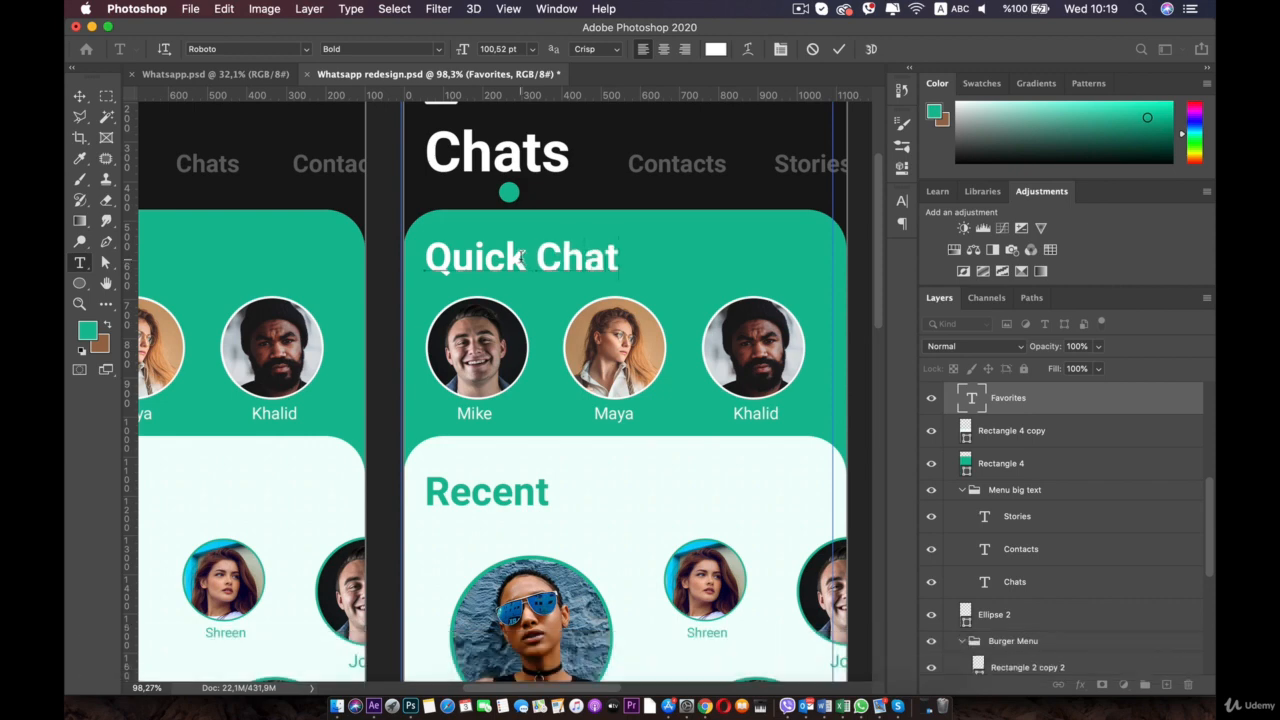
{"action": "type", "text": "s"}
{"action": "key", "text": "BackSpace"}
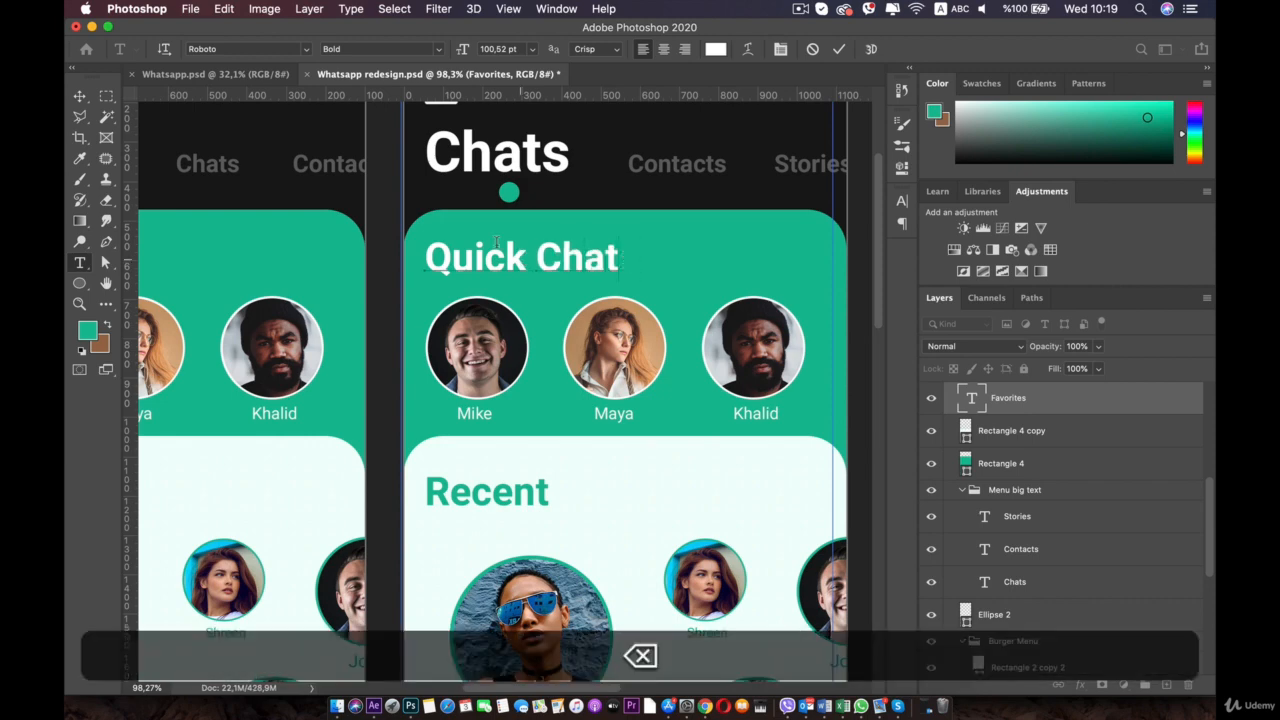
{"action": "left_click", "coordinate": [80, 96]}
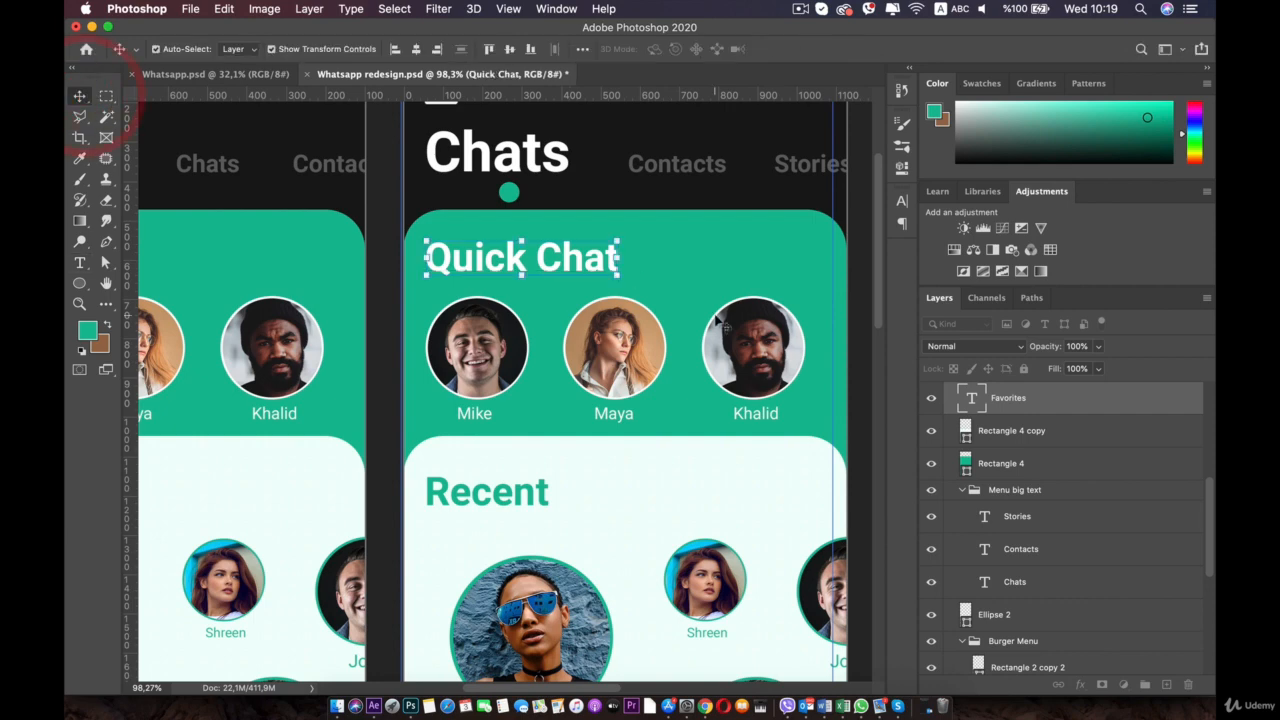
Examine the Chats screen layout in Whatsapp.psd as a reference and return to the Quick Chat section in Whatsapp redesign.psd
{"action": "scroll", "coordinate": [716, 318], "scroll_direction": "down", "scroll_amount": 1}
{"action": "left_click_drag", "start_coordinate": [669, 340], "coordinate": [660, 223]}
{"action": "scroll", "coordinate": [620, 334], "scroll_direction": "down", "scroll_amount": 4}
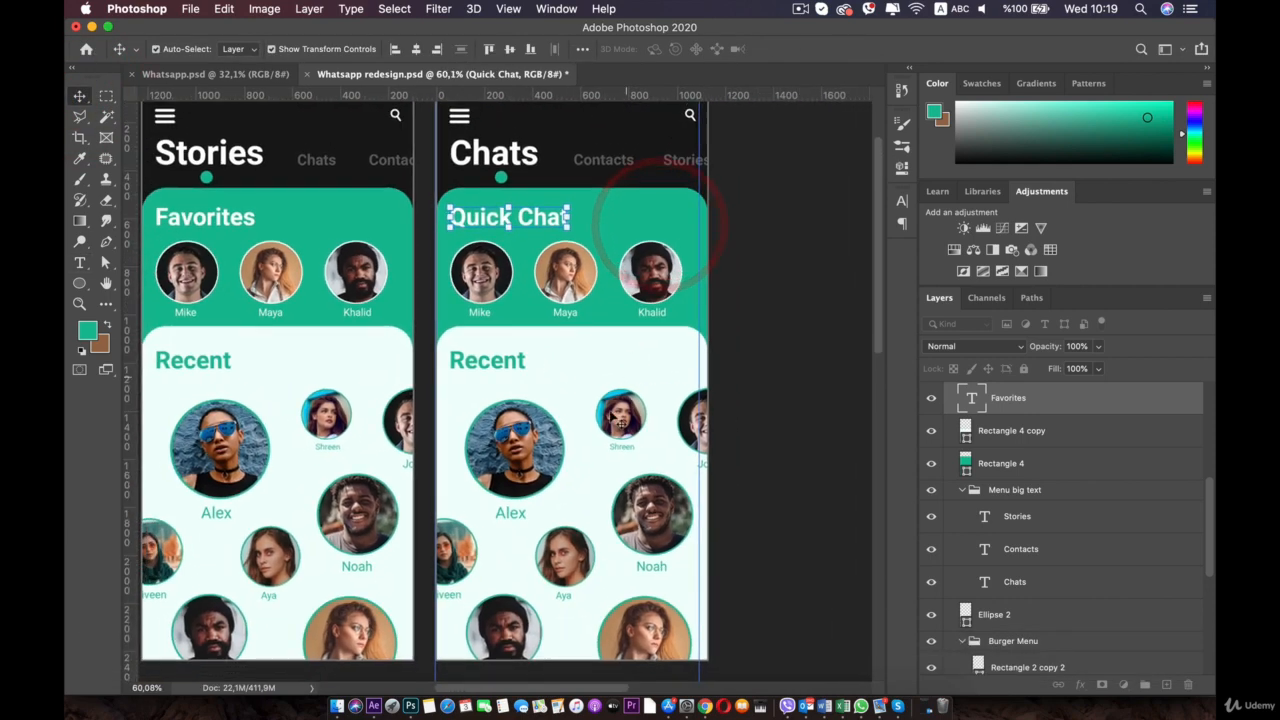
{"action": "left_click", "coordinate": [243, 75]}
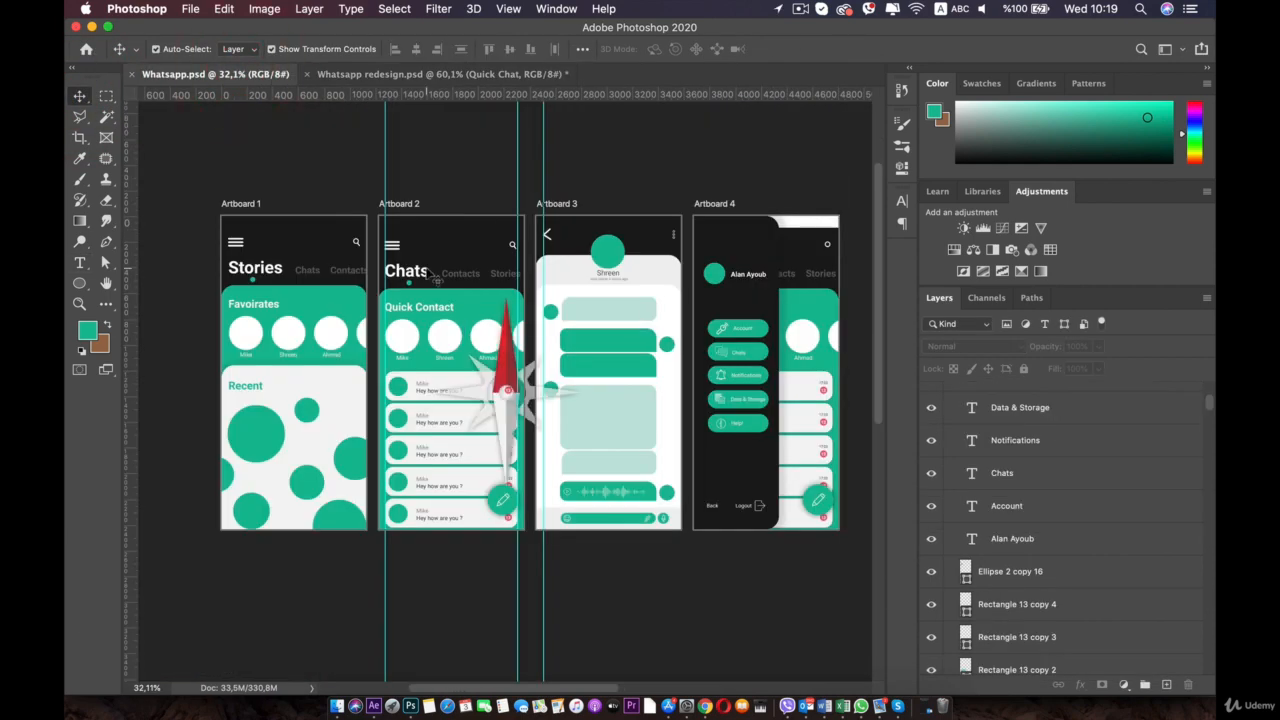
{"action": "scroll", "coordinate": [434, 278], "scroll_direction": "up", "scroll_amount": 5}
{"action": "left_click_drag", "start_coordinate": [342, 302], "coordinate": [507, 254]}
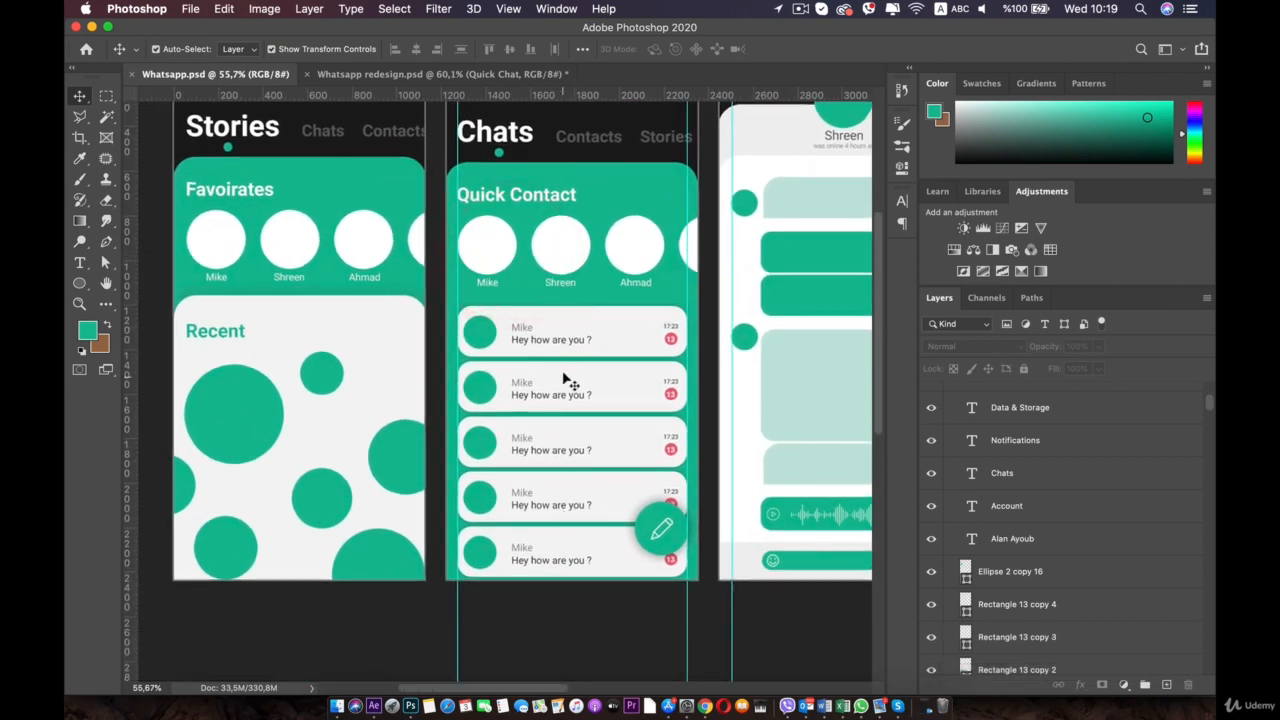
{"action": "left_click", "coordinate": [386, 73]}
{"action": "scroll", "coordinate": [643, 380], "scroll_direction": "up", "scroll_amount": 4}
{"action": "left_click_drag", "start_coordinate": [610, 326], "coordinate": [563, 409]}
{"action": "scroll", "coordinate": [530, 385], "scroll_direction": "up", "scroll_amount": 2}
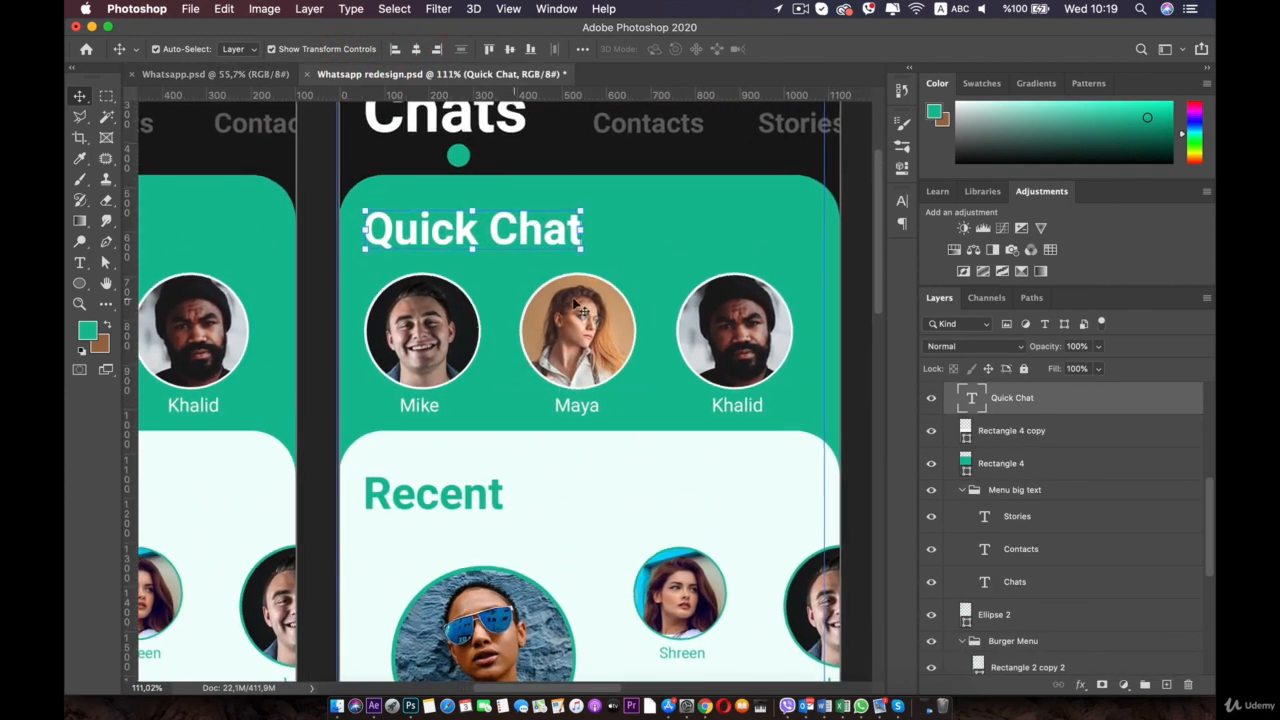
Replace the first Quick Chat photo with the long-haired woman's portrait from the Portriates folder, clipped to the circle, deleting the old photo layer
{"action": "left_click", "coordinate": [425, 343]}
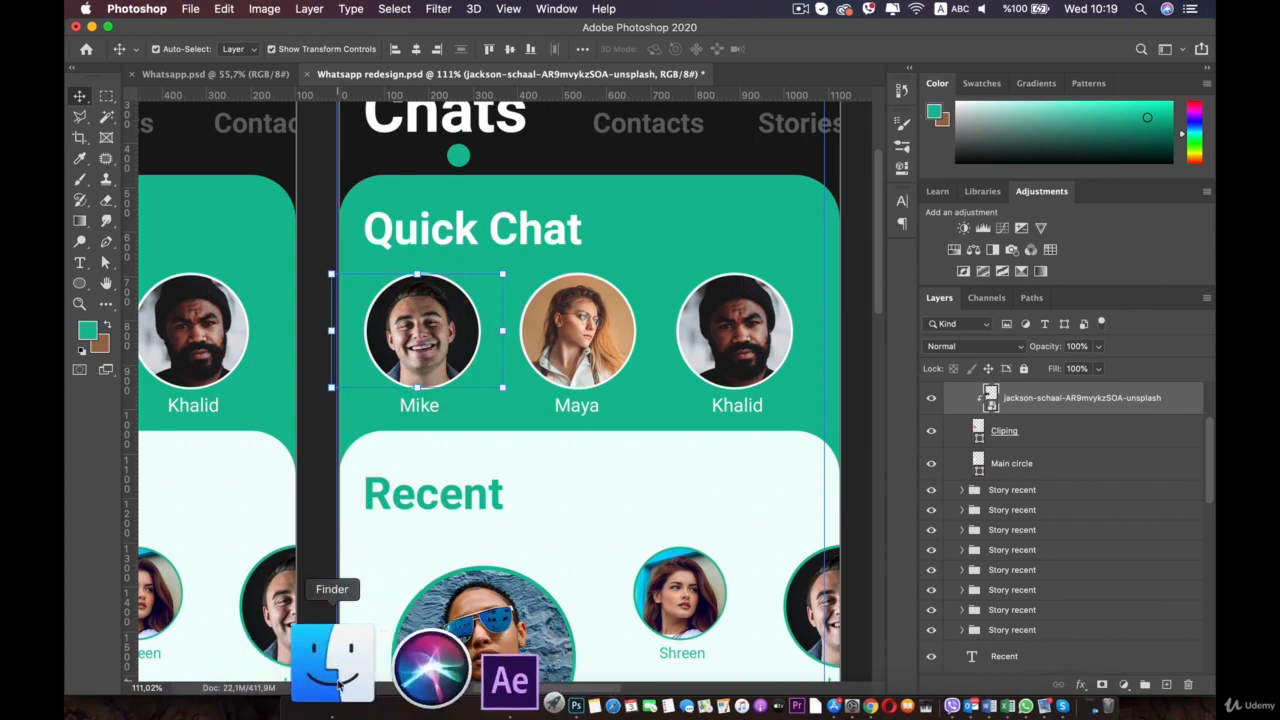
{"action": "left_click", "coordinate": [340, 678]}
{"action": "left_click_drag", "start_coordinate": [1061, 267], "coordinate": [556, 503]}
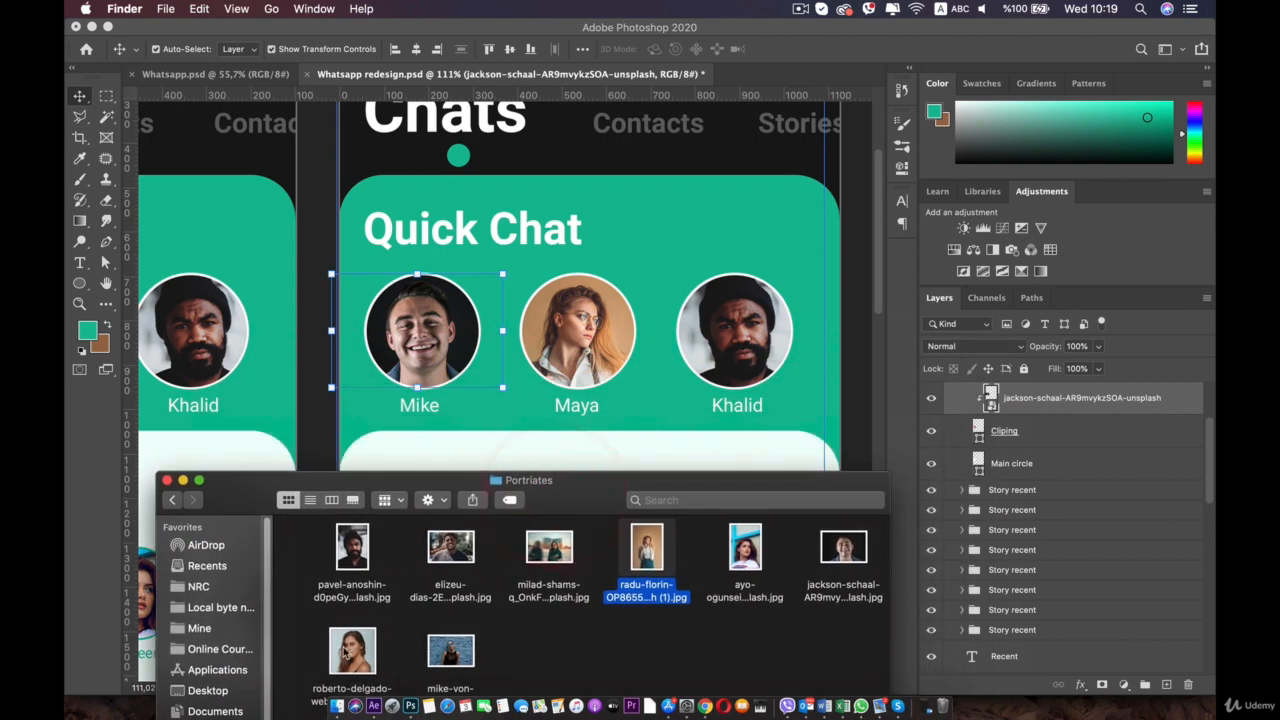
{"action": "left_click_drag", "start_coordinate": [345, 652], "coordinate": [440, 320]}
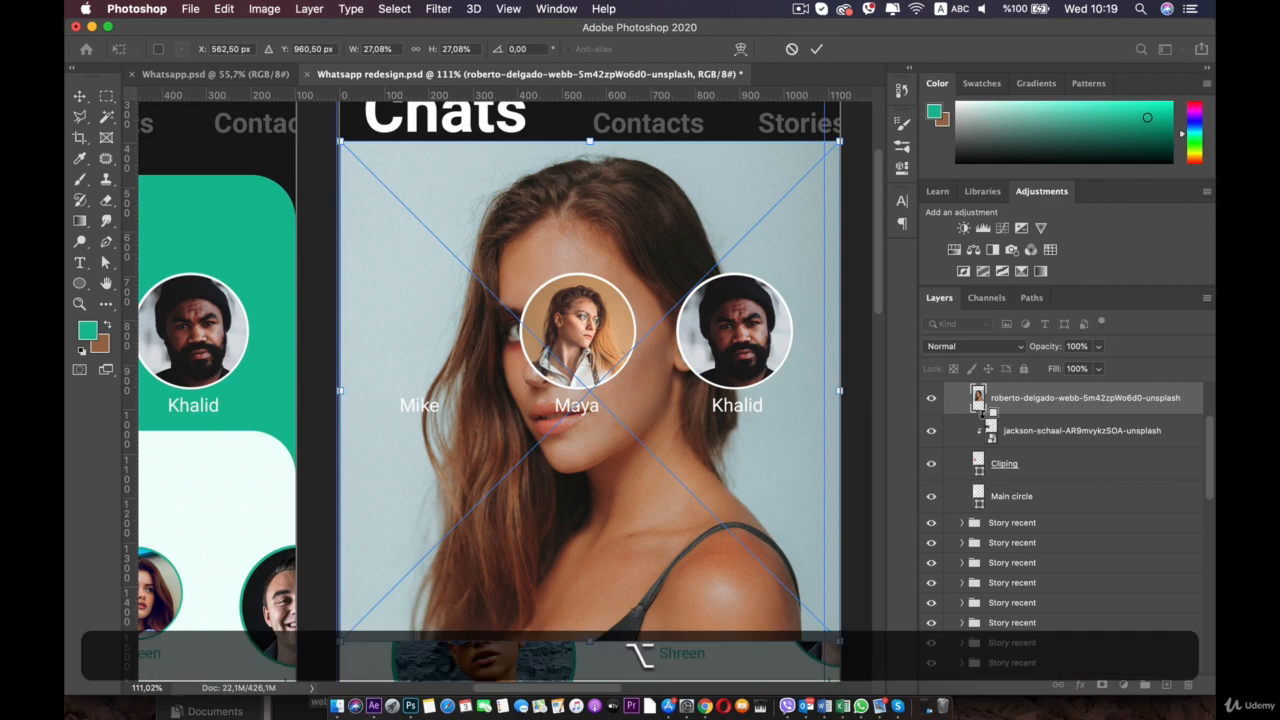
{"action": "left_click", "coordinate": [982, 418], "text": "alt"}
{"action": "left_click", "coordinate": [1051, 442]}
{"action": "key", "text": "BackSpace"}
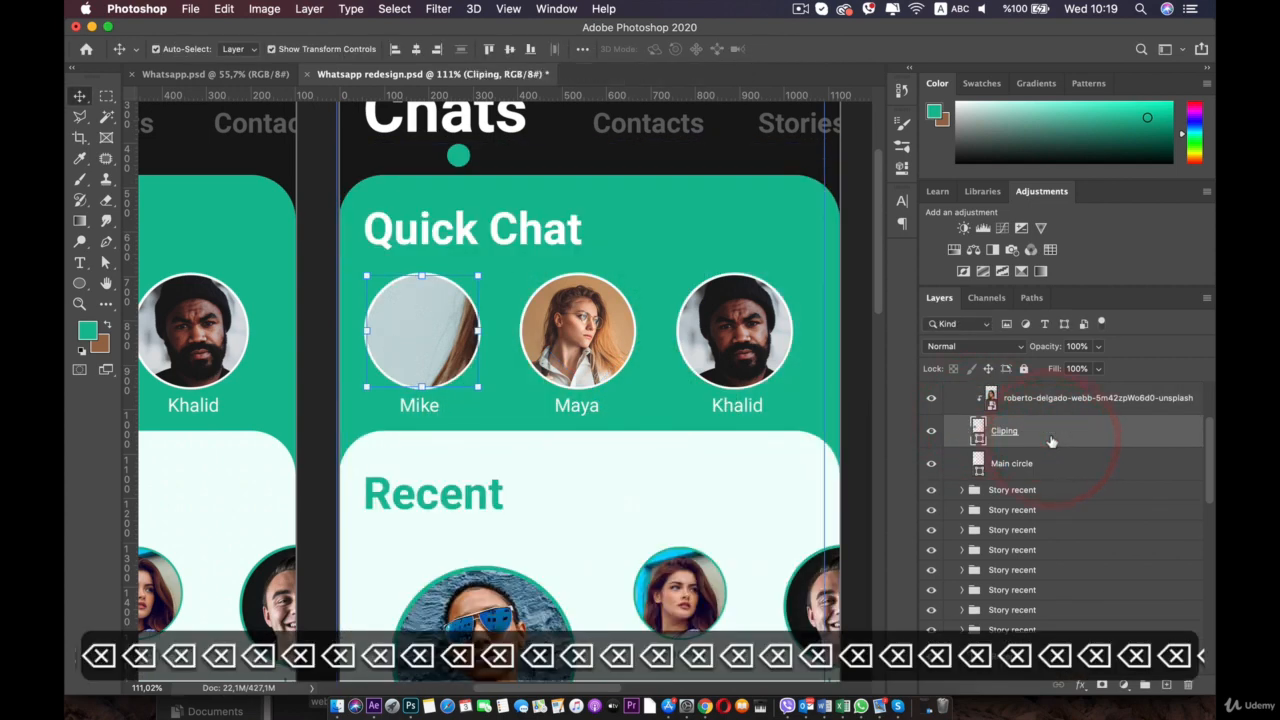
Scale the new first Quick Chat photo to about 7.7% and position it so the woman's face fills the circle
{"action": "left_click", "coordinate": [1035, 400]}
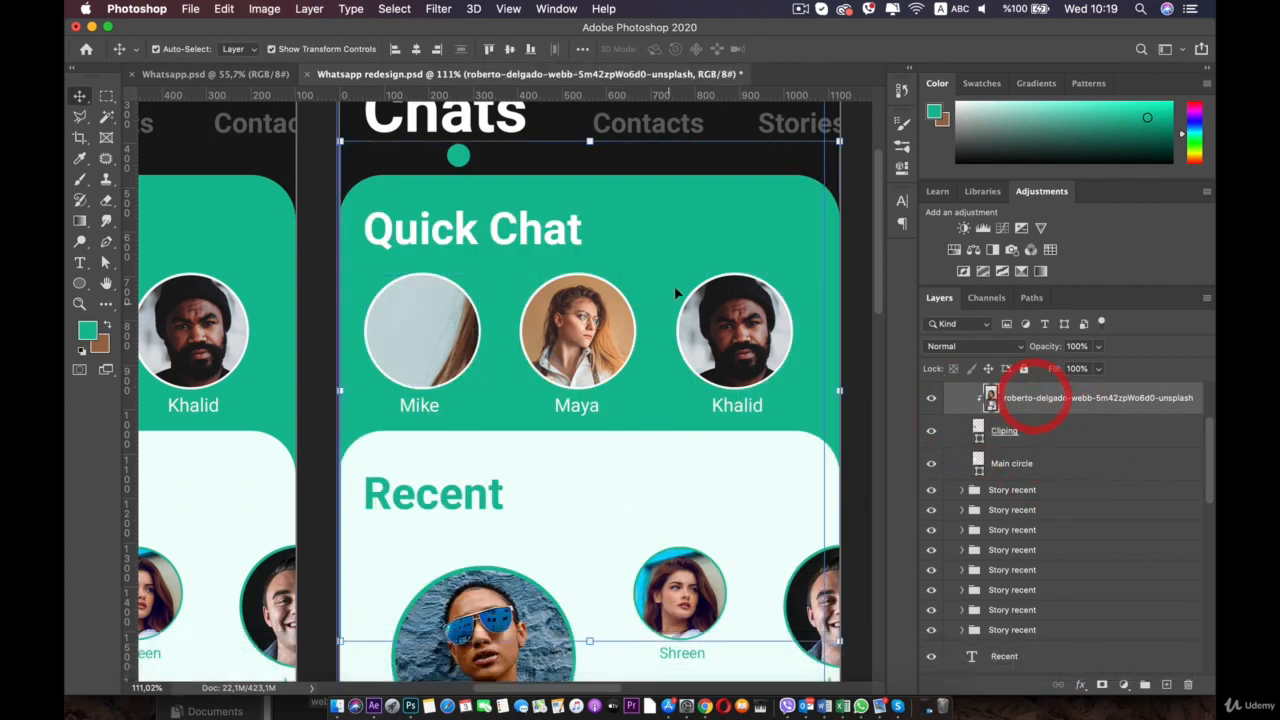
{"action": "left_click_drag", "start_coordinate": [839, 137], "coordinate": [514, 354]}
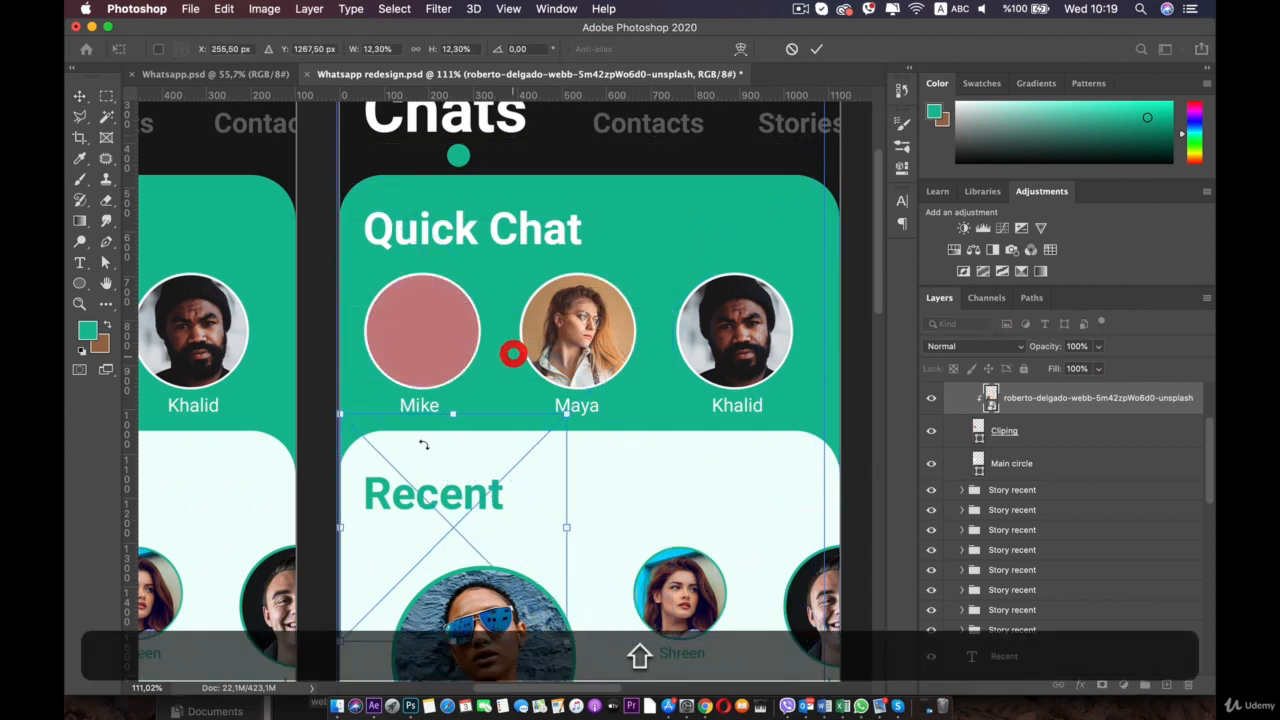
{"action": "left_click_drag", "start_coordinate": [423, 443], "coordinate": [404, 278]}
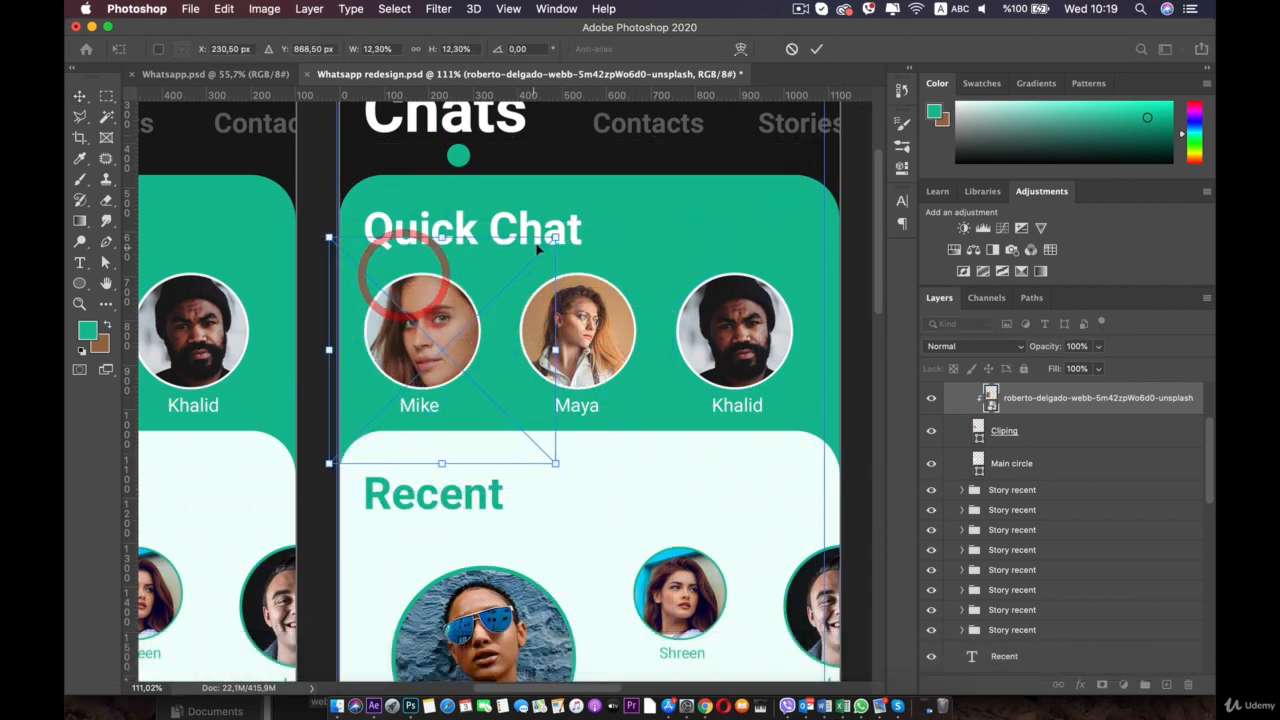
{"action": "left_click_drag", "start_coordinate": [554, 237], "coordinate": [469, 300]}
{"action": "left_click_drag", "start_coordinate": [418, 348], "coordinate": [447, 299]}
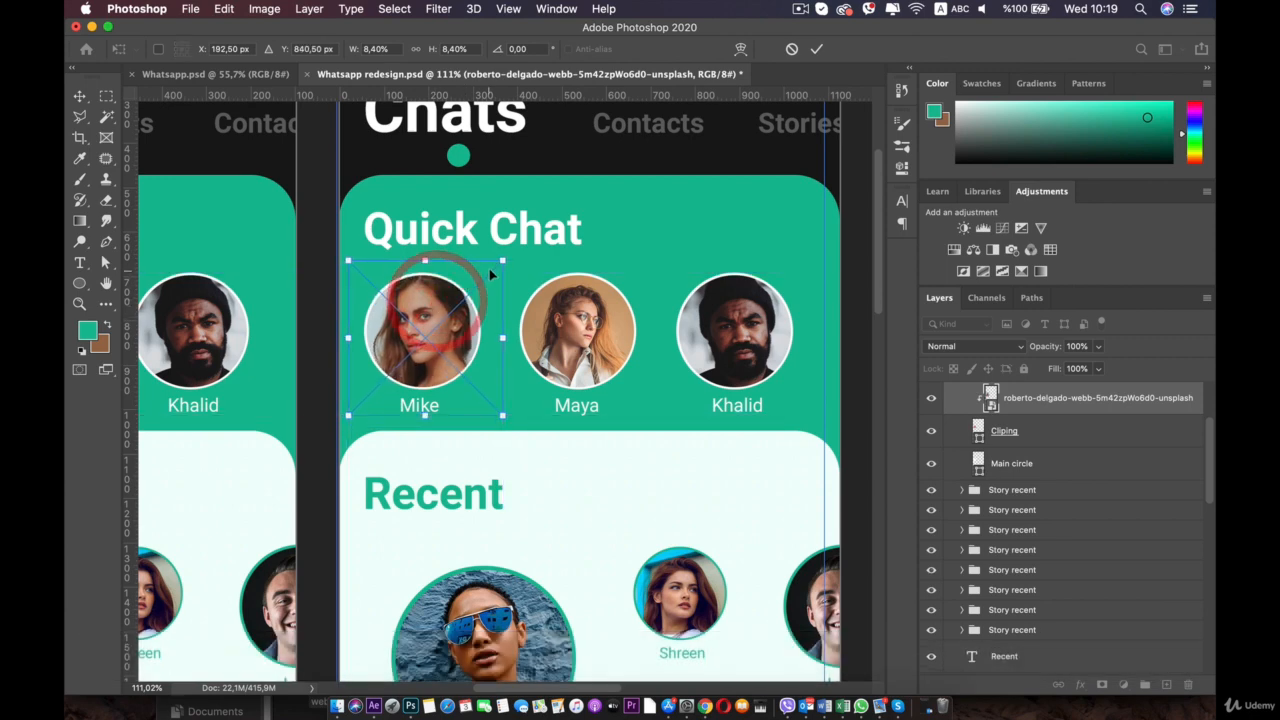
{"action": "left_click_drag", "start_coordinate": [502, 261], "coordinate": [489, 274]}
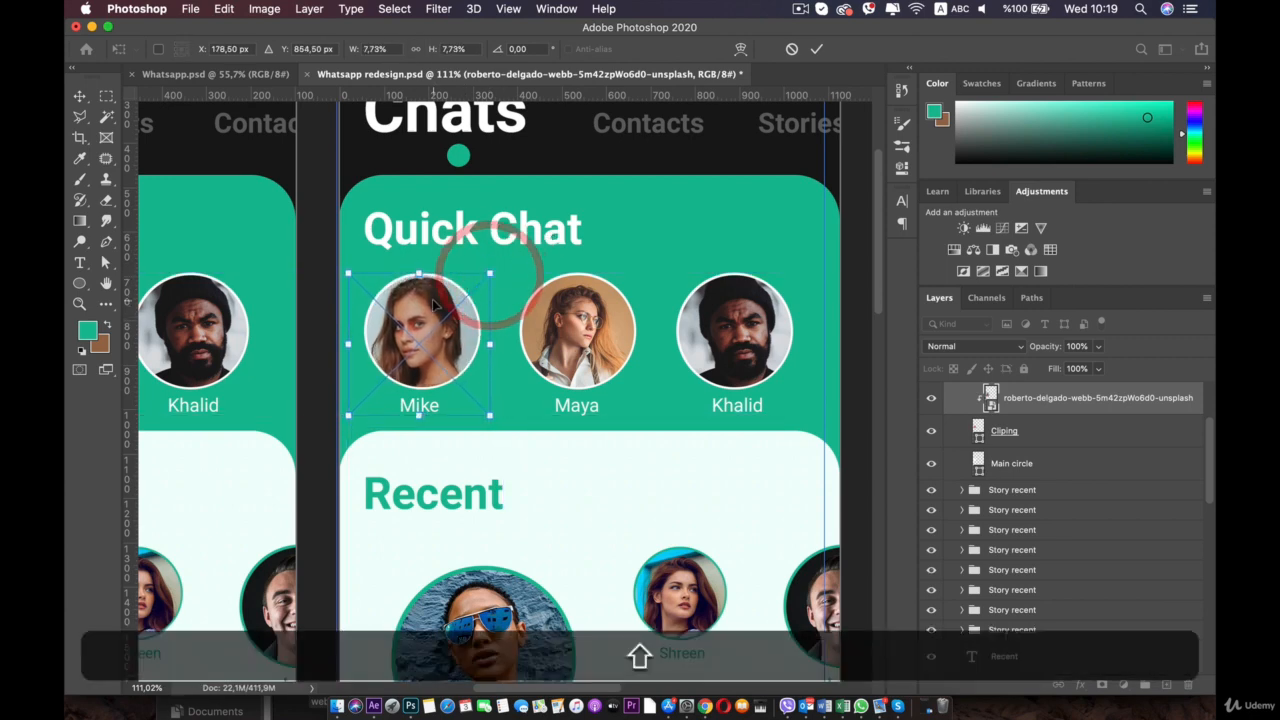
{"action": "left_click_drag", "start_coordinate": [427, 308], "coordinate": [744, 72]}
{"action": "key", "text": "Return"}
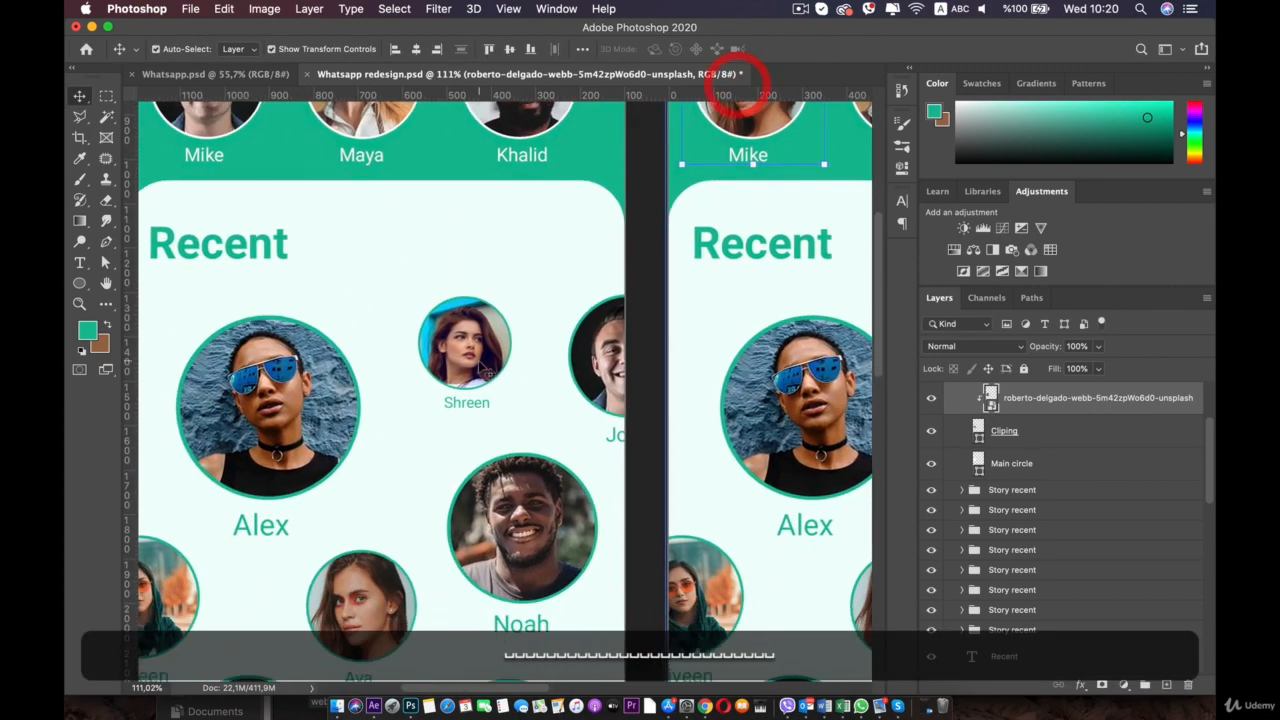
Replace the label under the first Quick Chat portrait with the name used for the same woman in the Recent section
{"action": "scroll", "coordinate": [505, 388], "scroll_direction": "down", "scroll_amount": 3}
{"action": "left_click_drag", "start_coordinate": [670, 278], "coordinate": [520, 432]}
{"action": "scroll", "coordinate": [510, 382], "scroll_direction": "up", "scroll_amount": 4}
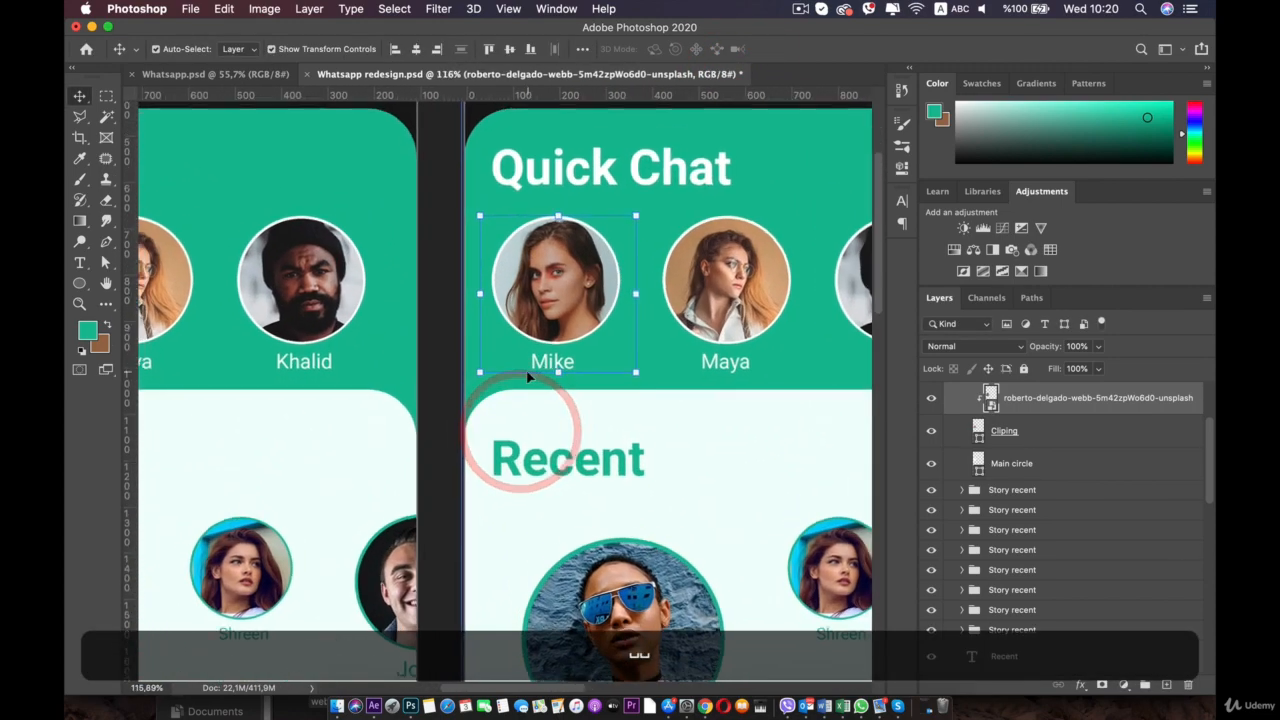
{"action": "left_click", "coordinate": [557, 361]}
{"action": "double_click", "coordinate": [553, 361]}
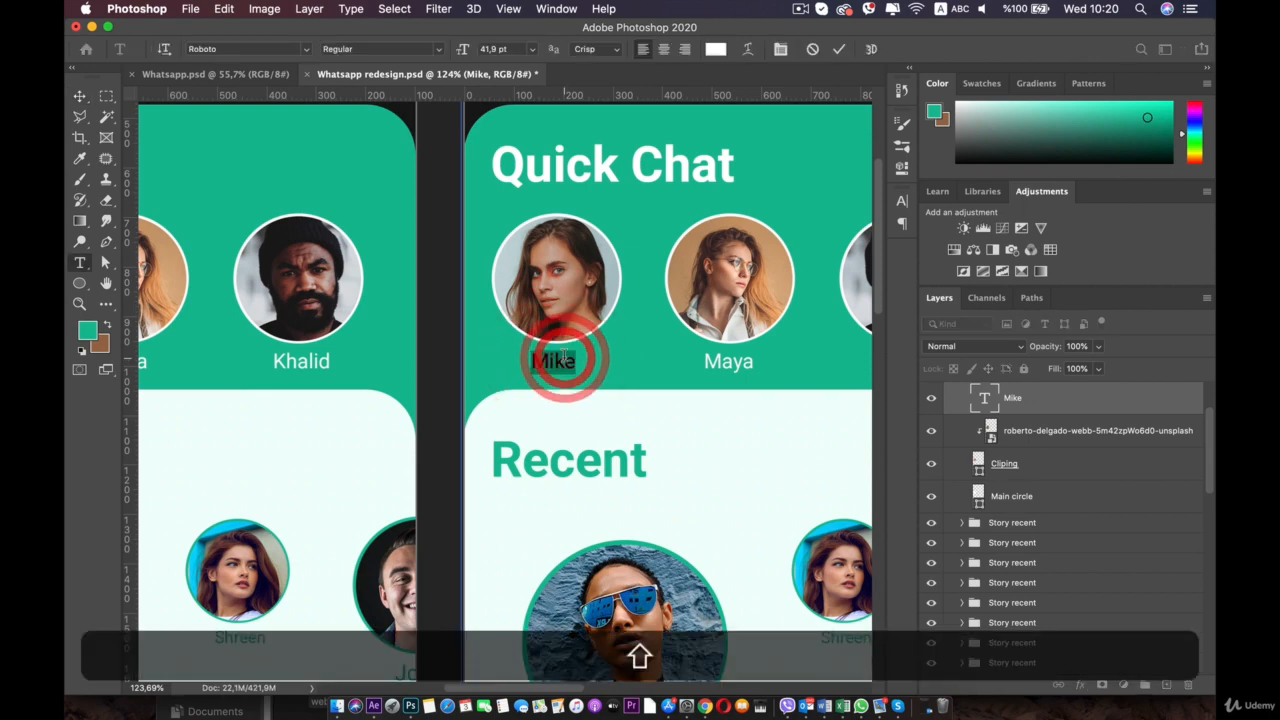
{"action": "type", "text": "Aya"}
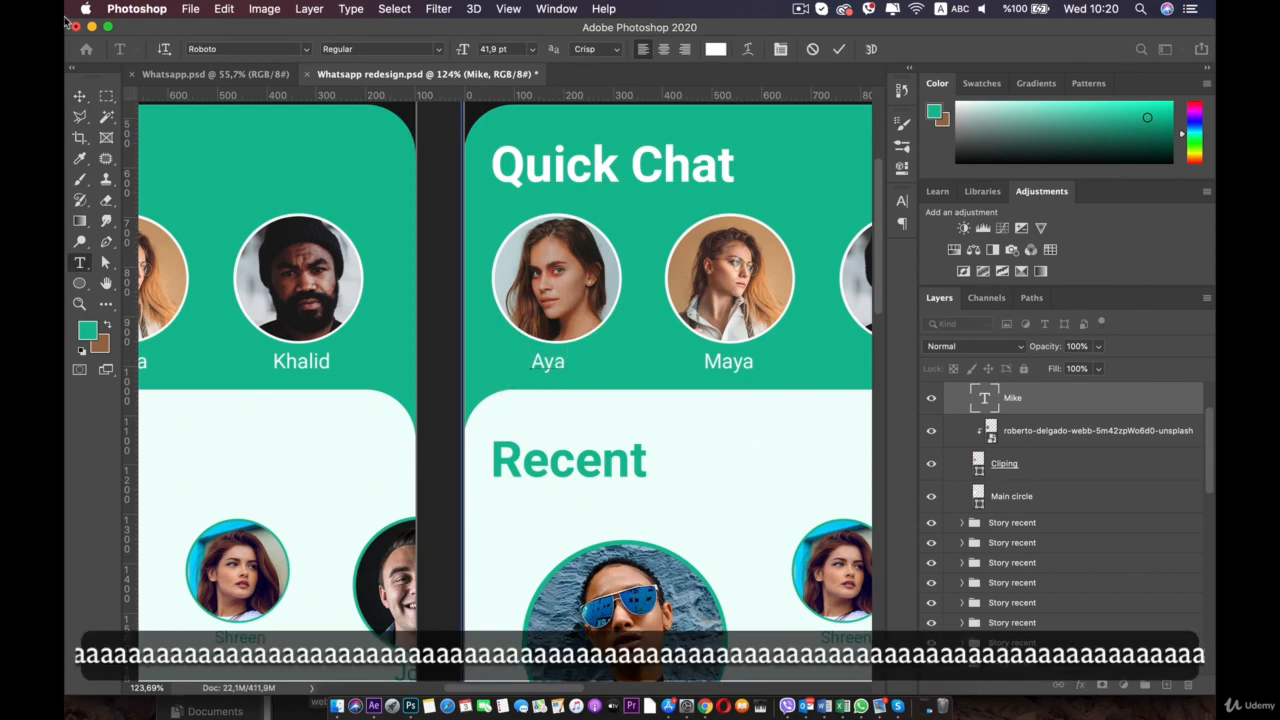
Nudge the new first Quick Chat name label rightward until it is centered beneath its portrait circle
{"action": "left_click", "coordinate": [77, 95]}
{"action": "key", "text": "Right"}
{"action": "key", "text": "Right"}
{"action": "key", "text": "Right"}
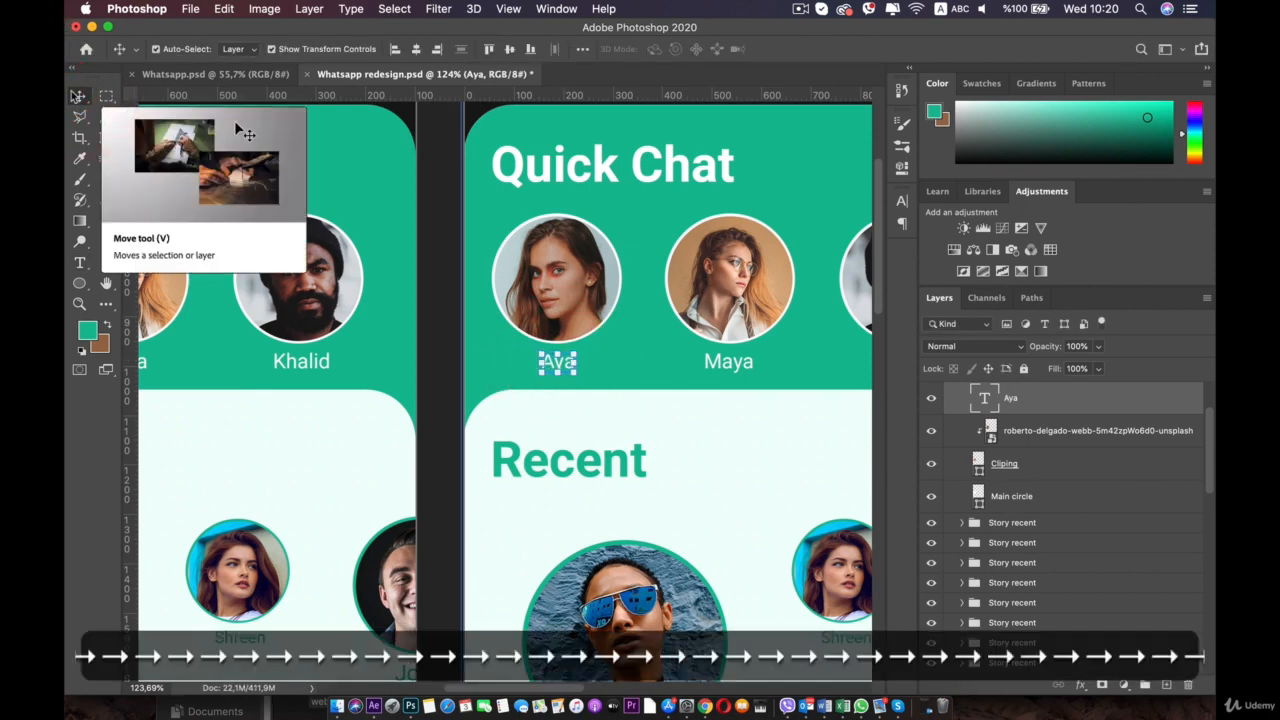
{"action": "key", "text": "Left"}
{"action": "key", "text": "Left"}
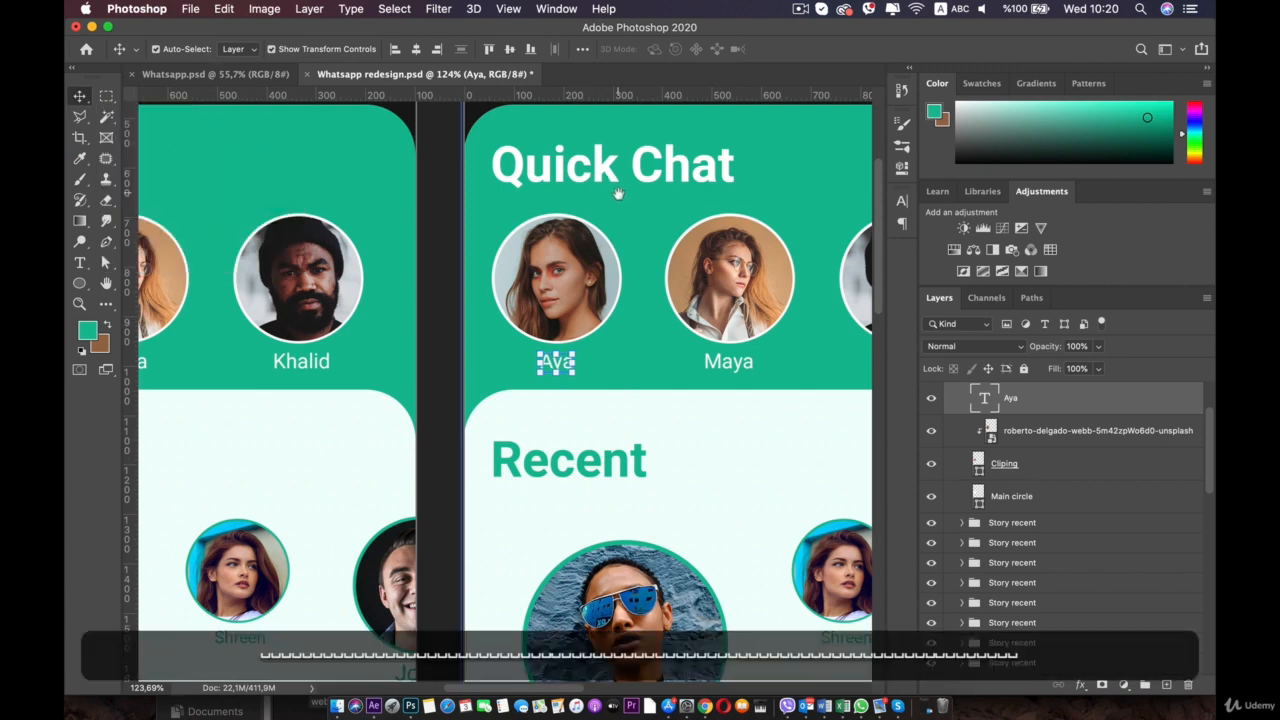
Place the photo of the woman with orange sunglasses and a green headscarf above the second Quick Chat portrait's current photo layer
{"action": "left_click_drag", "start_coordinate": [618, 193], "coordinate": [392, 217]}
{"action": "left_click", "coordinate": [394, 229]}
{"action": "left_click", "coordinate": [502, 313]}
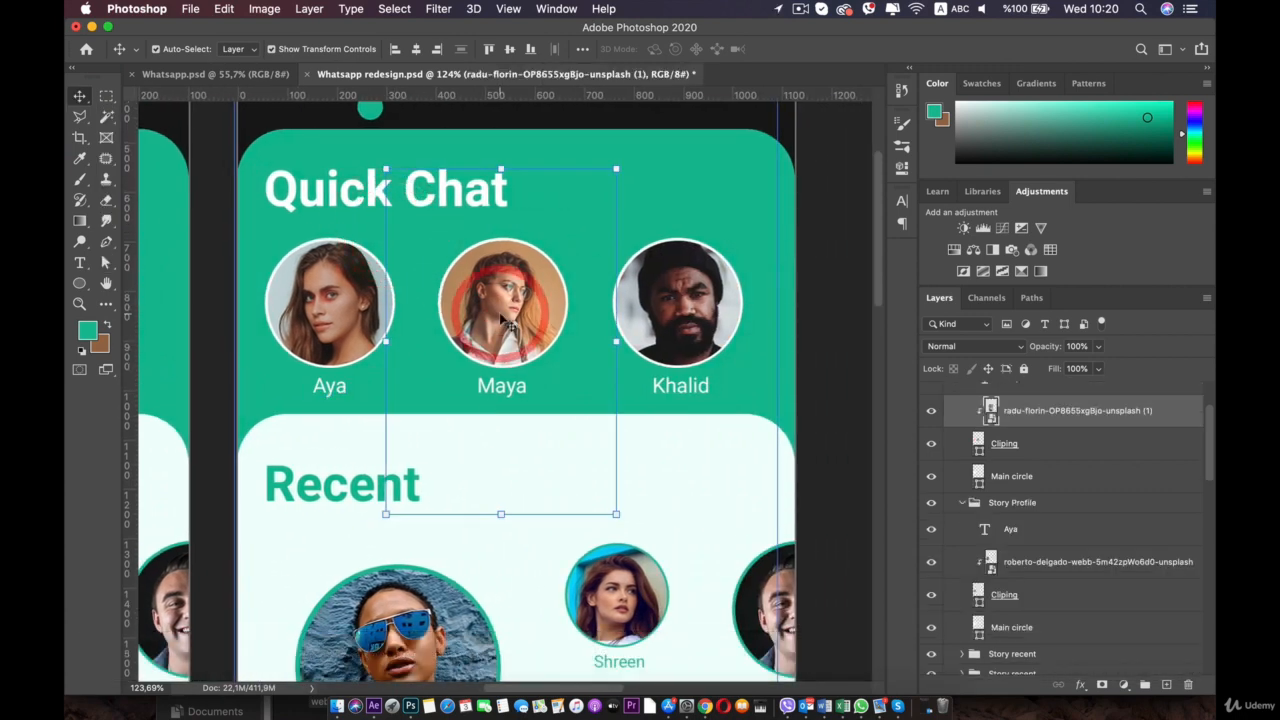
{"action": "left_click", "coordinate": [337, 705]}
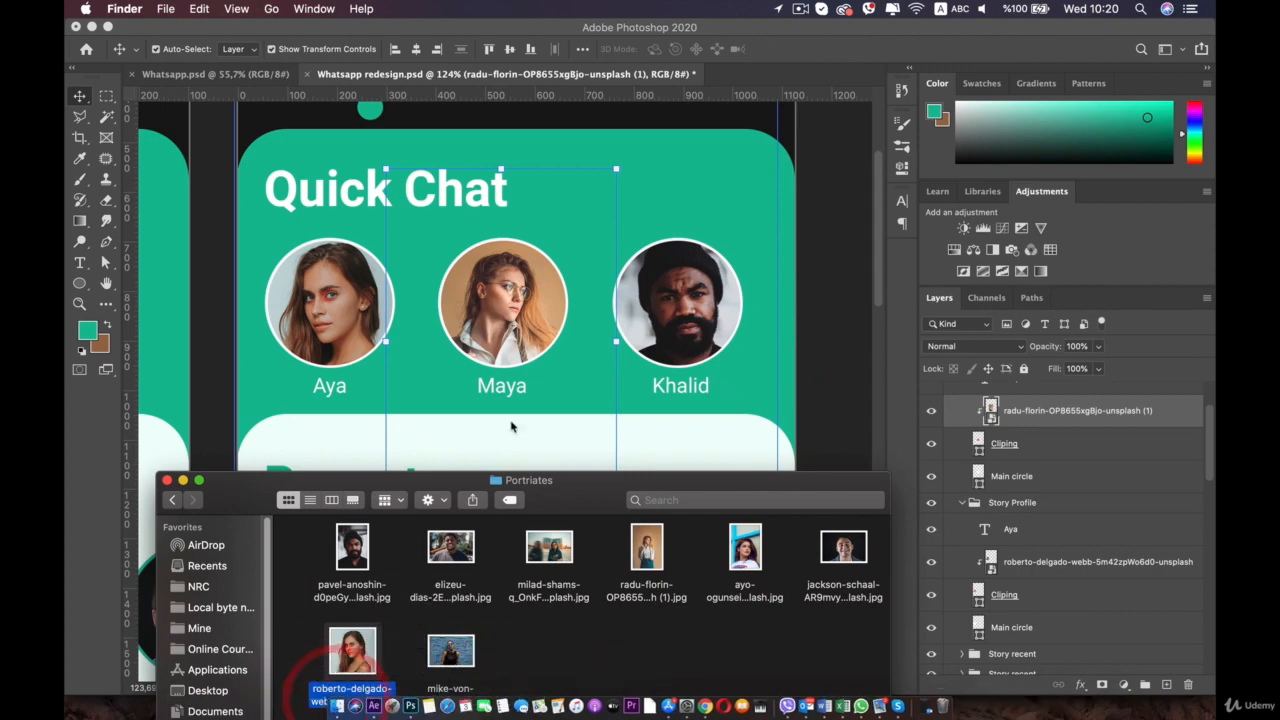
{"action": "left_click_drag", "start_coordinate": [604, 482], "coordinate": [731, 433]}
{"action": "left_click", "coordinate": [658, 500]}
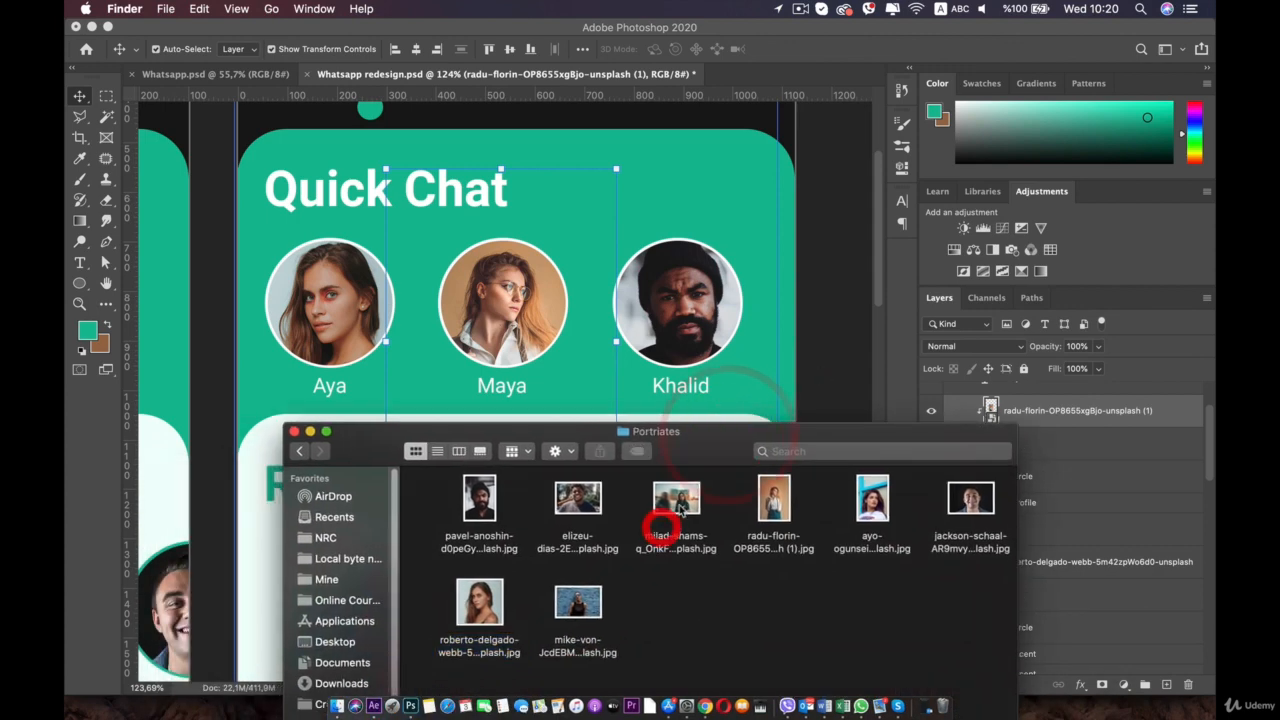
{"action": "left_click_drag", "start_coordinate": [652, 497], "coordinate": [505, 310]}
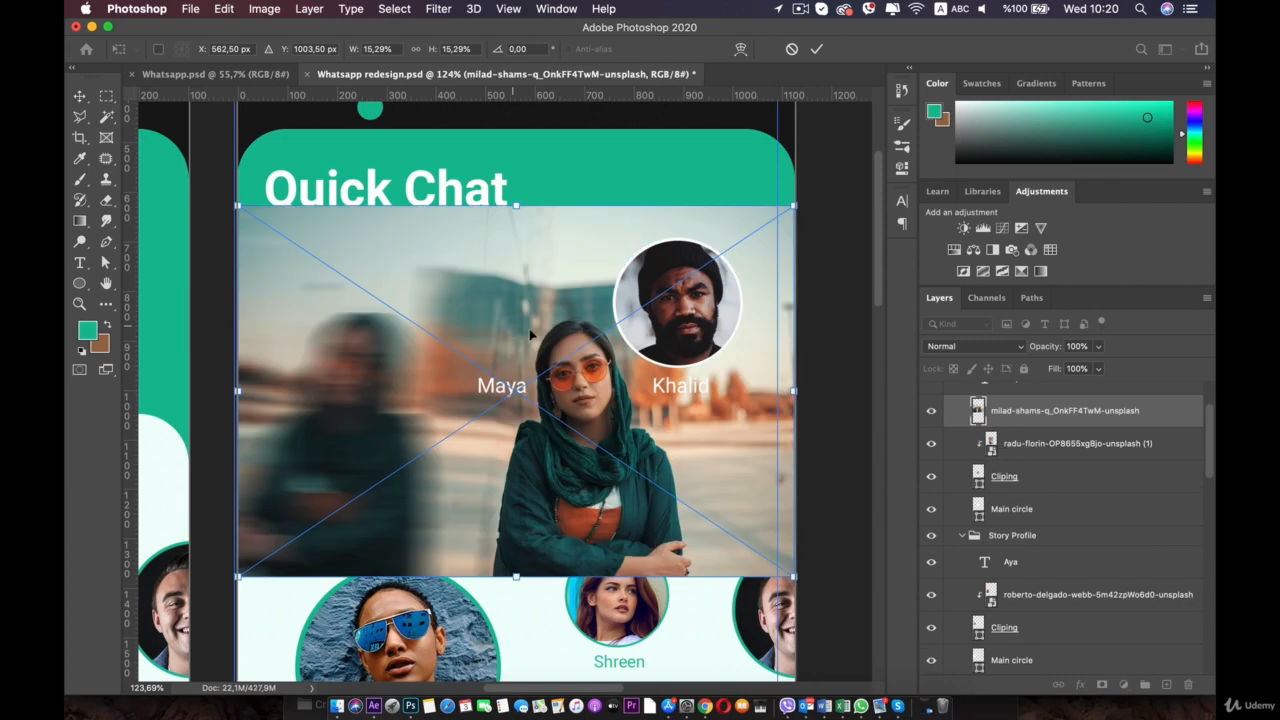
Clip the placed headscarf photo to the second Quick Chat circle and delete that circle's old photo layer
{"action": "key", "text": "alt"}
{"action": "left_click", "coordinate": [995, 424], "text": "alt"}
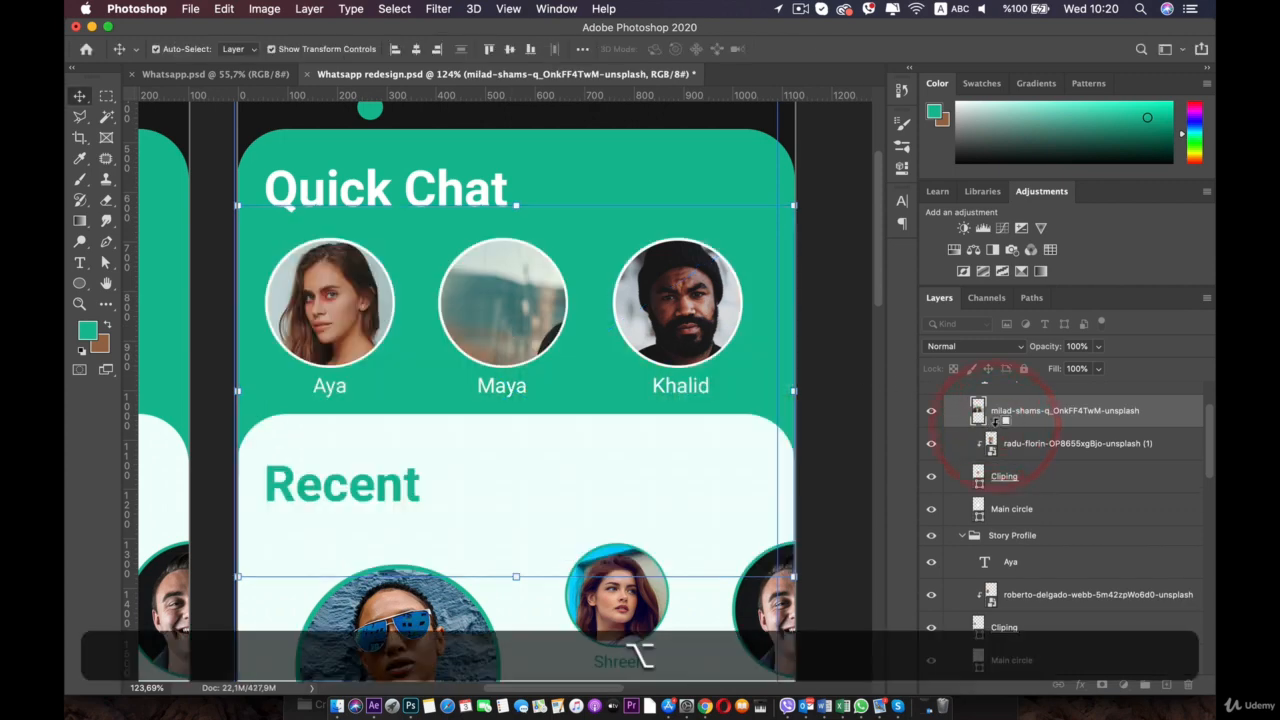
{"action": "left_click", "coordinate": [1010, 443]}
{"action": "key", "text": "BackSpace"}
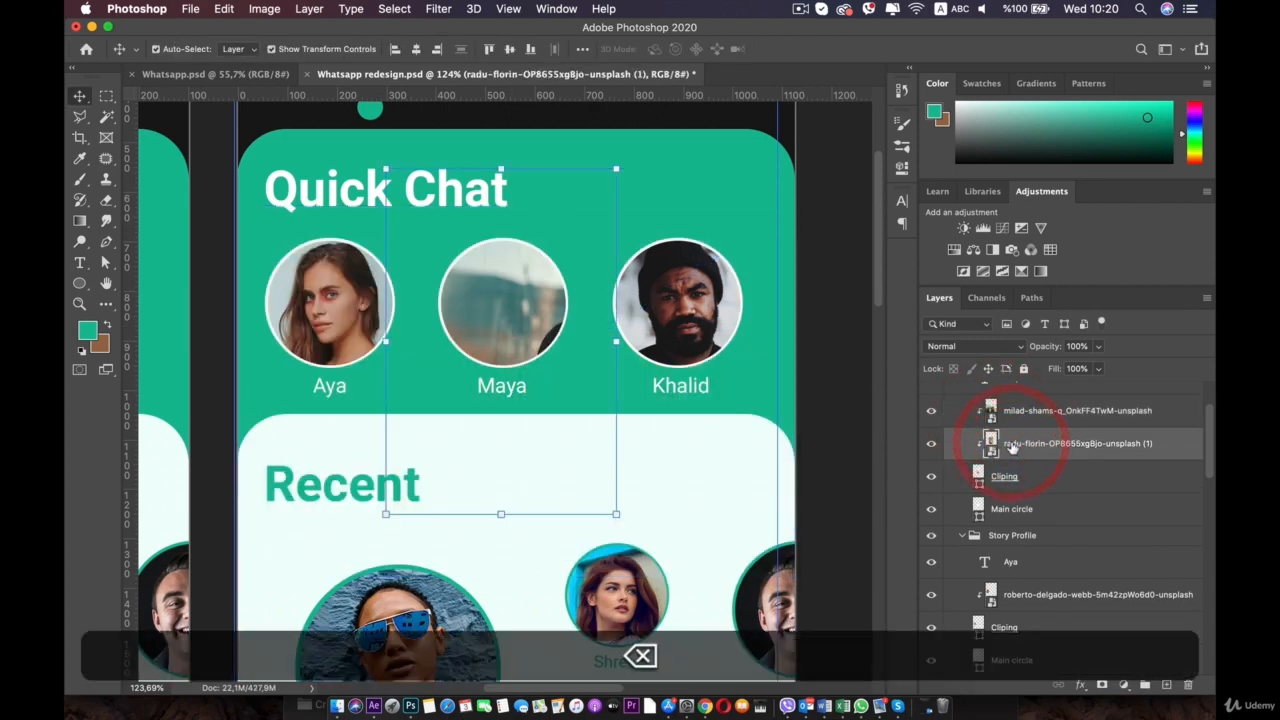
Scale the headscarf photo to about 9.8% and center the woman's face in the second Quick Chat circle
{"action": "left_click", "coordinate": [1043, 410]}
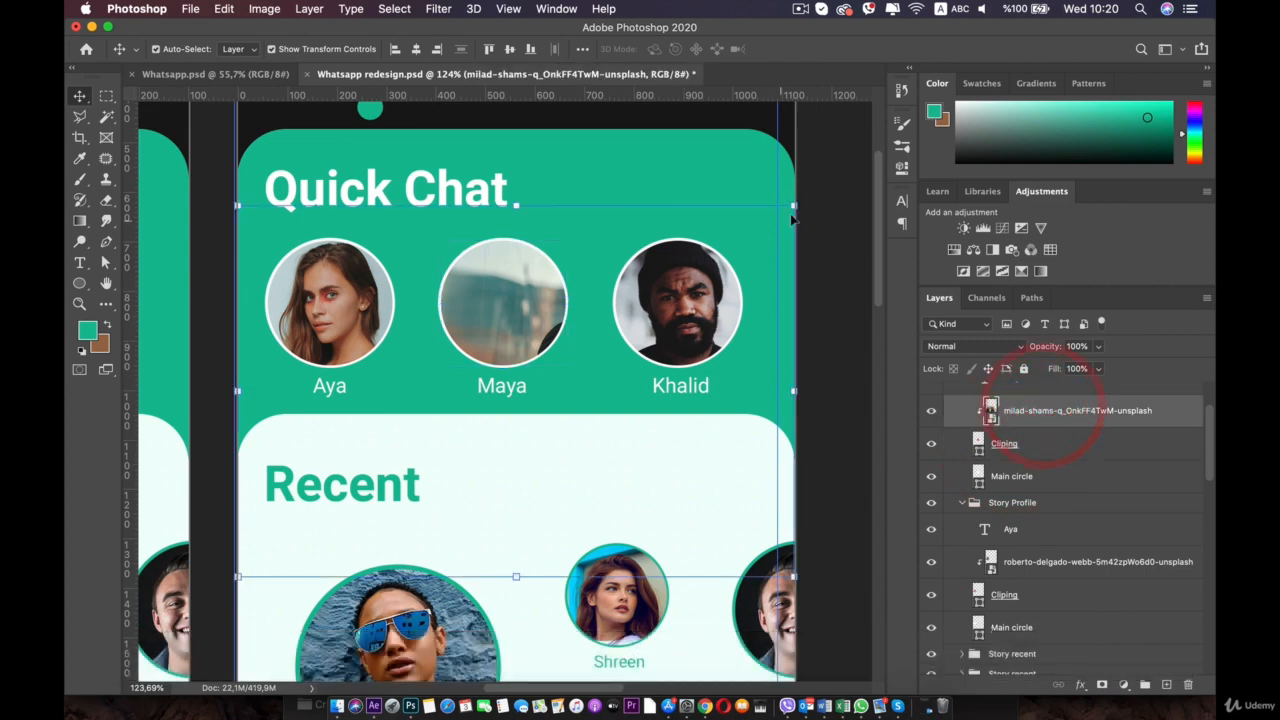
{"action": "left_click_drag", "start_coordinate": [795, 205], "coordinate": [468, 367]}
{"action": "left_click_drag", "start_coordinate": [378, 427], "coordinate": [482, 257]}
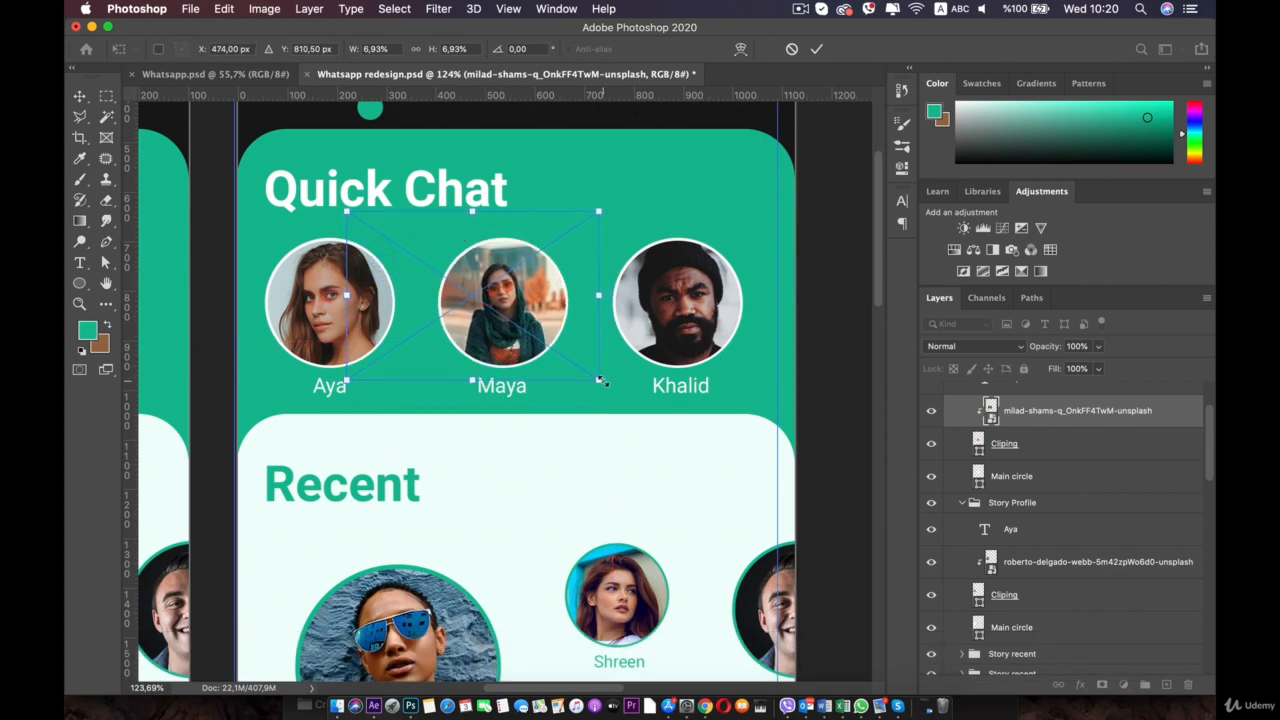
{"action": "left_click_drag", "start_coordinate": [601, 380], "coordinate": [697, 463]}
{"action": "left_click_drag", "start_coordinate": [606, 355], "coordinate": [549, 320]}
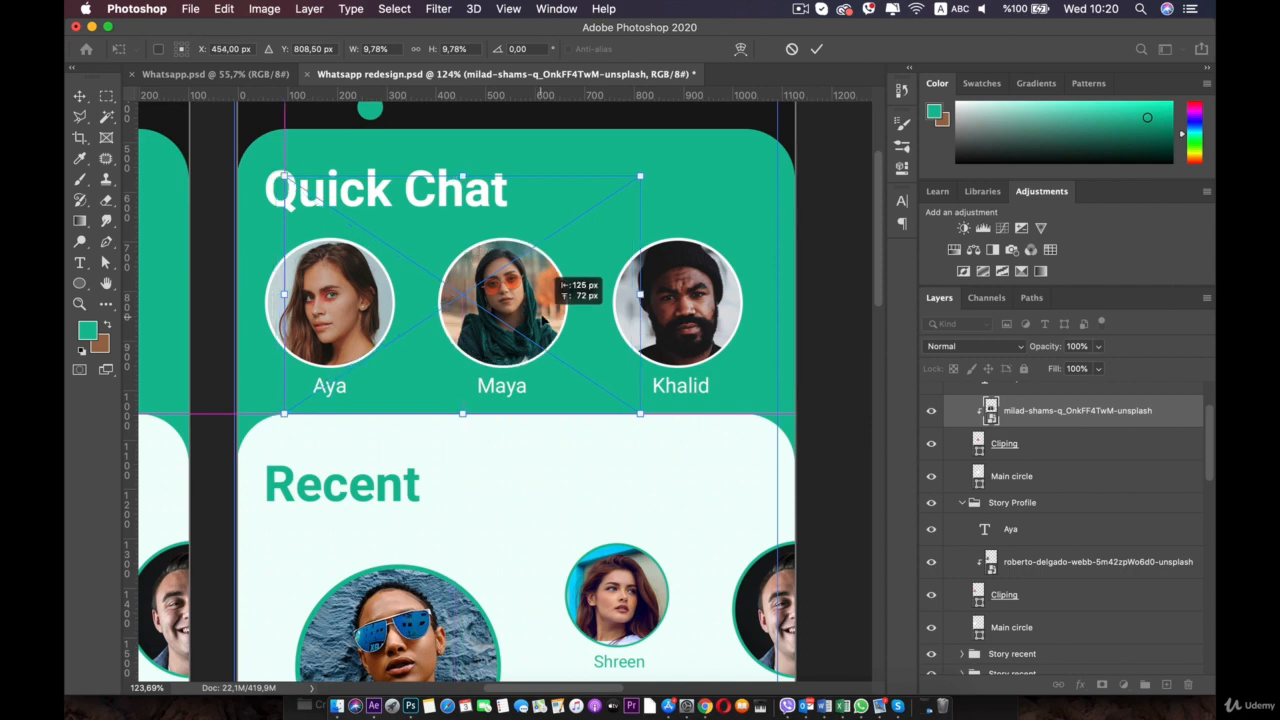
{"action": "double_click", "coordinate": [540, 313]}
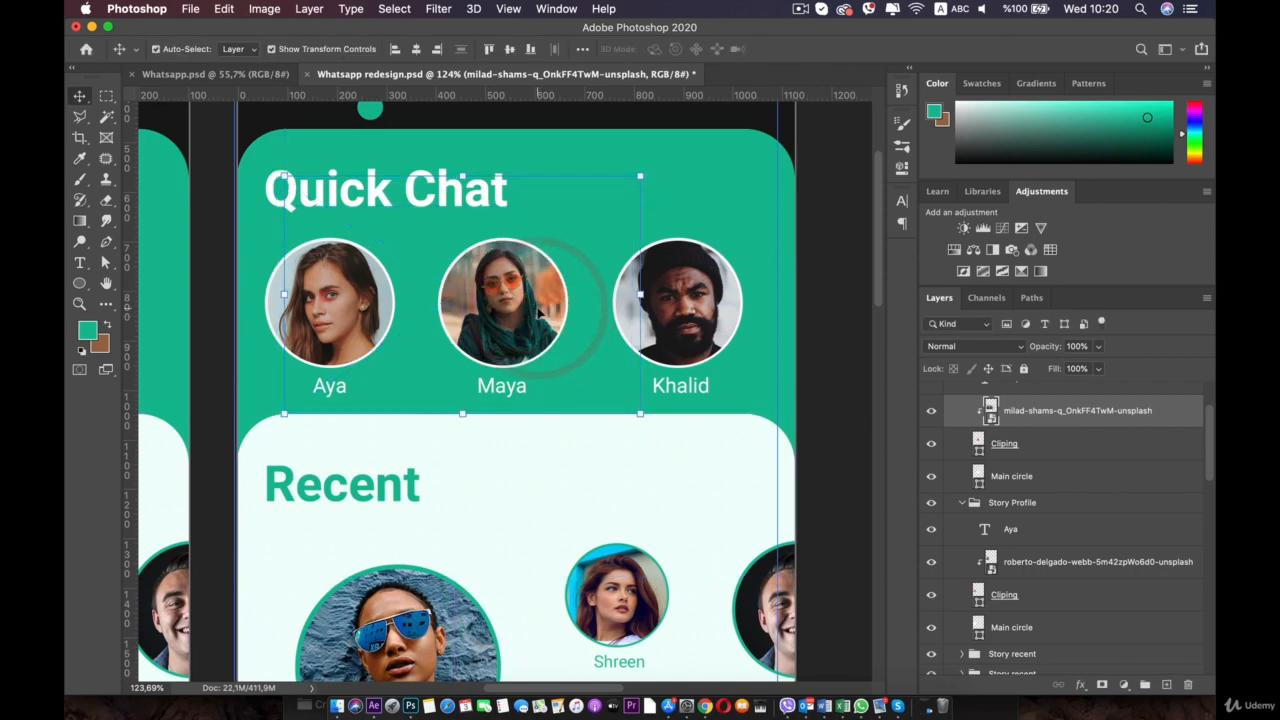
{"action": "key", "text": "Left"}
{"action": "key", "text": "Left"}
{"action": "key", "text": "Left"}
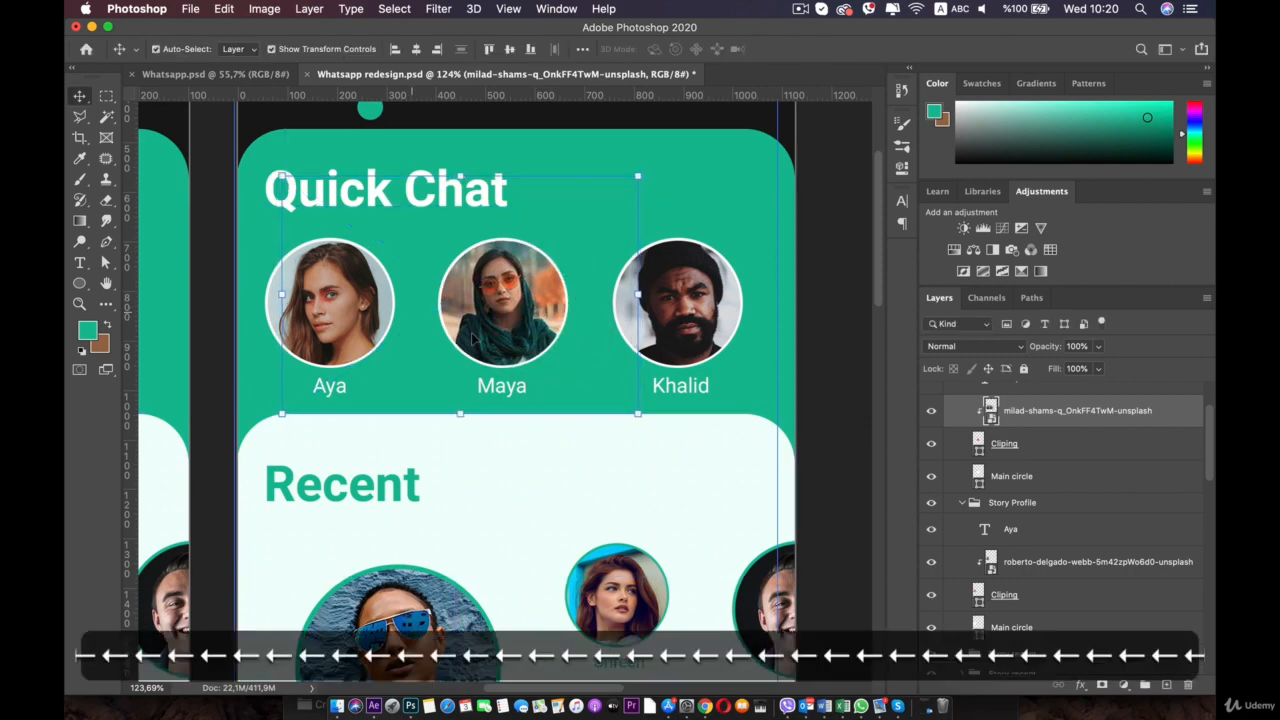
Replace the label under the second Quick Chat portrait with the name the Recent section gives the woman in the headscarf
{"action": "left_click", "coordinate": [501, 388]}
{"action": "left_click_drag", "start_coordinate": [531, 451], "coordinate": [909, 243]}
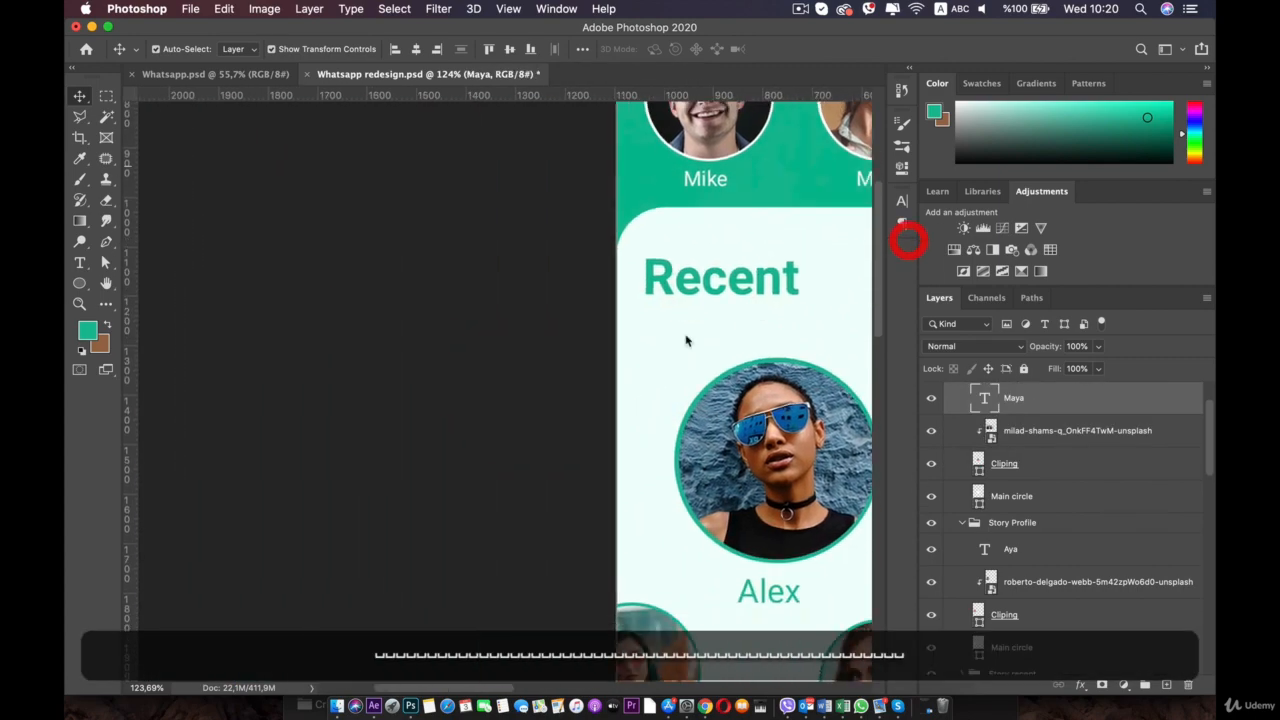
{"action": "left_click_drag", "start_coordinate": [686, 334], "coordinate": [126, 357]}
{"action": "left_click_drag", "start_coordinate": [804, 238], "coordinate": [464, 371]}
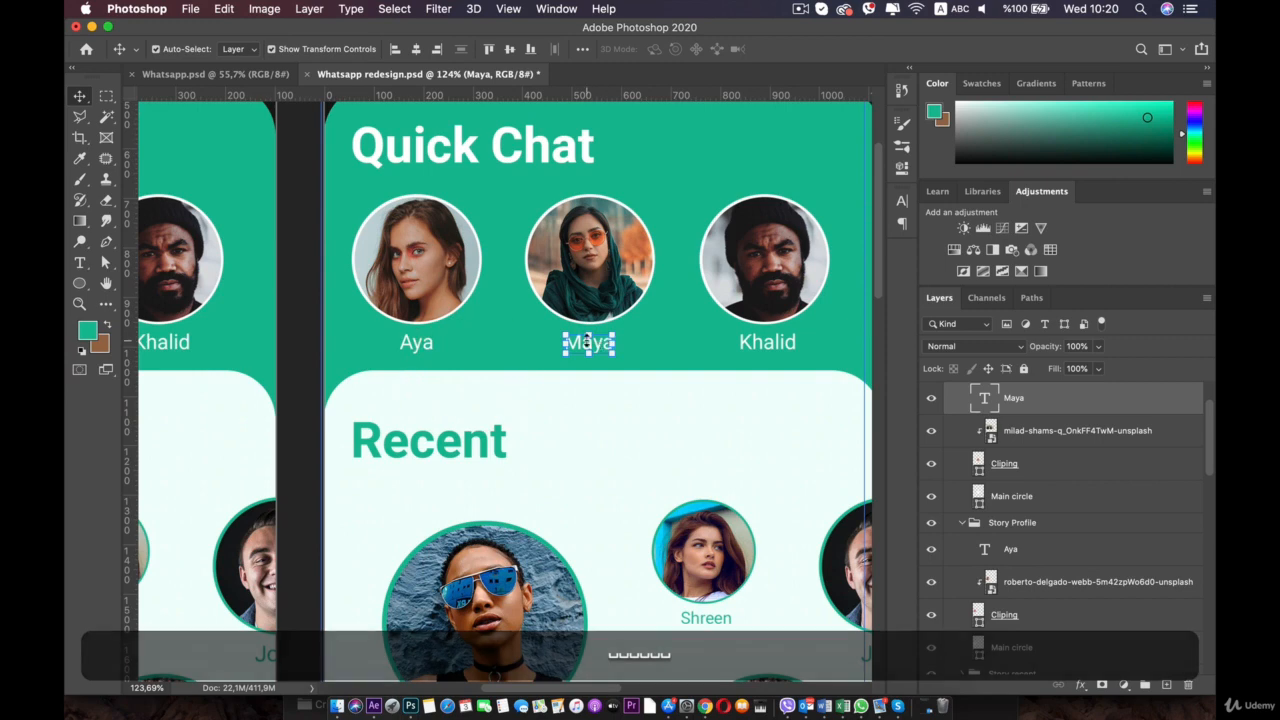
{"action": "double_click", "coordinate": [588, 341]}
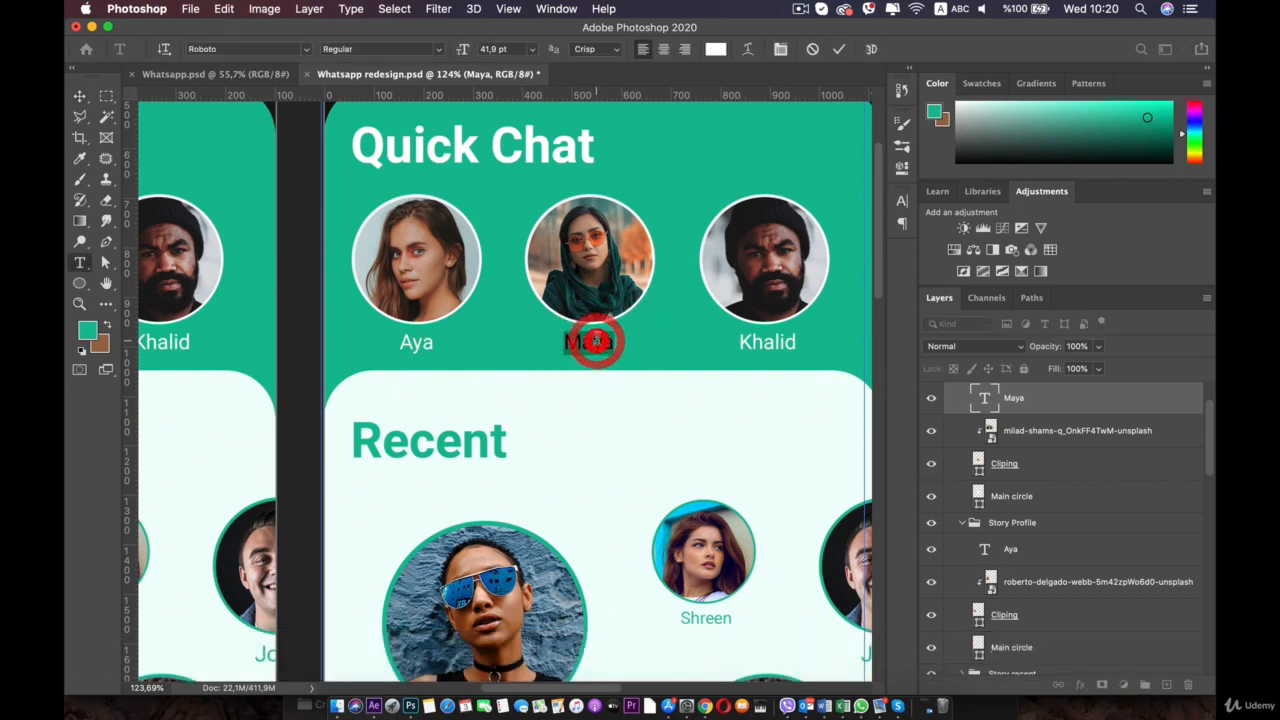
{"action": "type", "text": "Niv"}
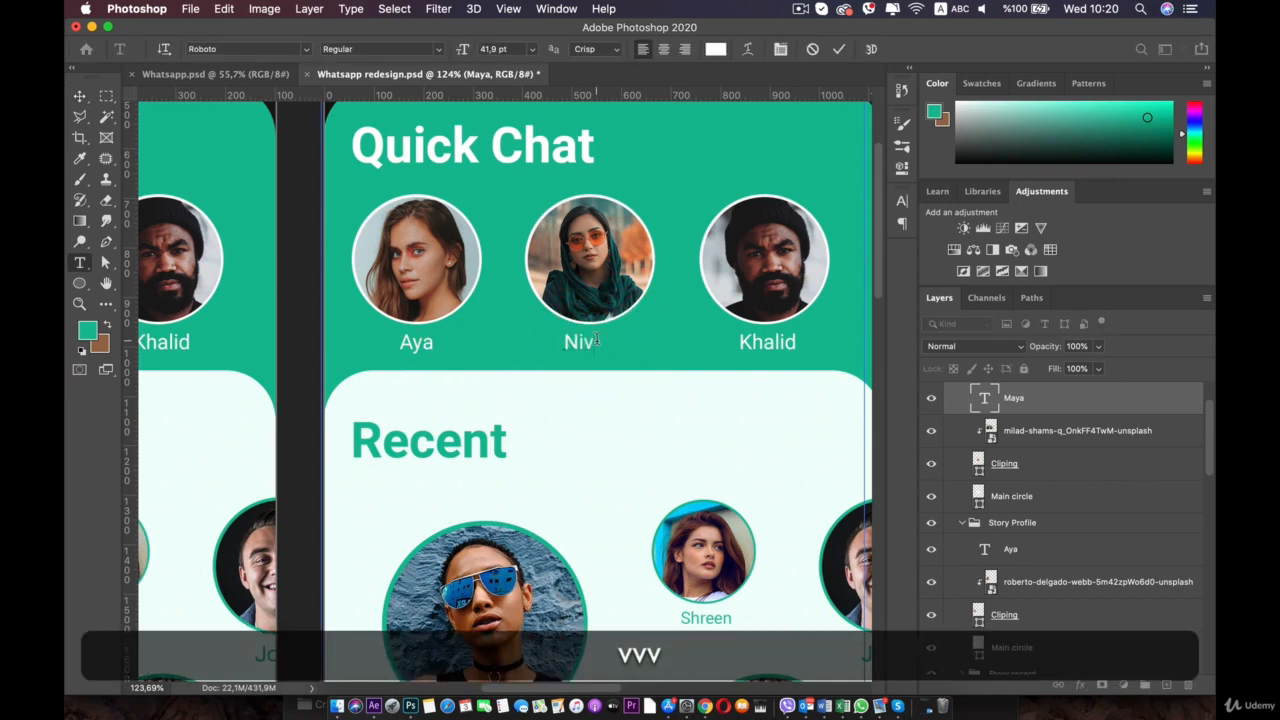
{"action": "type", "text": "eem"}
{"action": "key", "text": "BackSpace"}
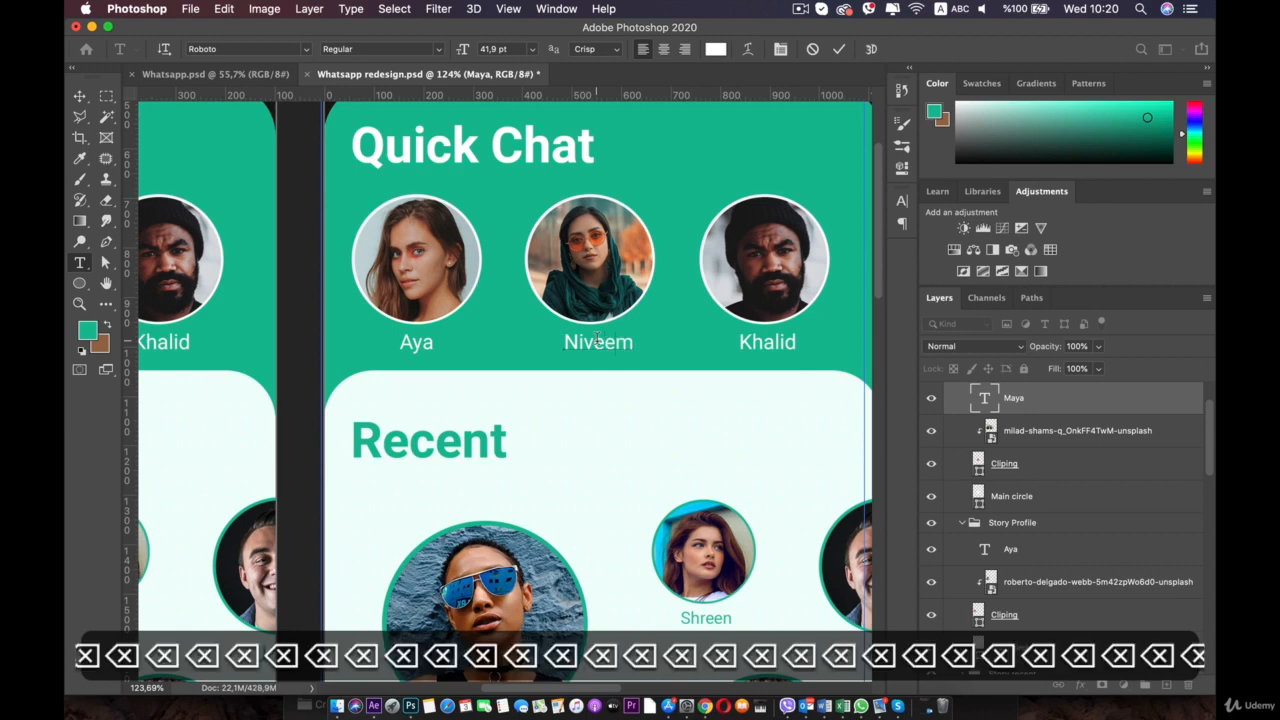
{"action": "type", "text": "n"}
Shift the new second Quick Chat name label slightly left to center it beneath its portrait, and deselect it
{"action": "left_click", "coordinate": [79, 96]}
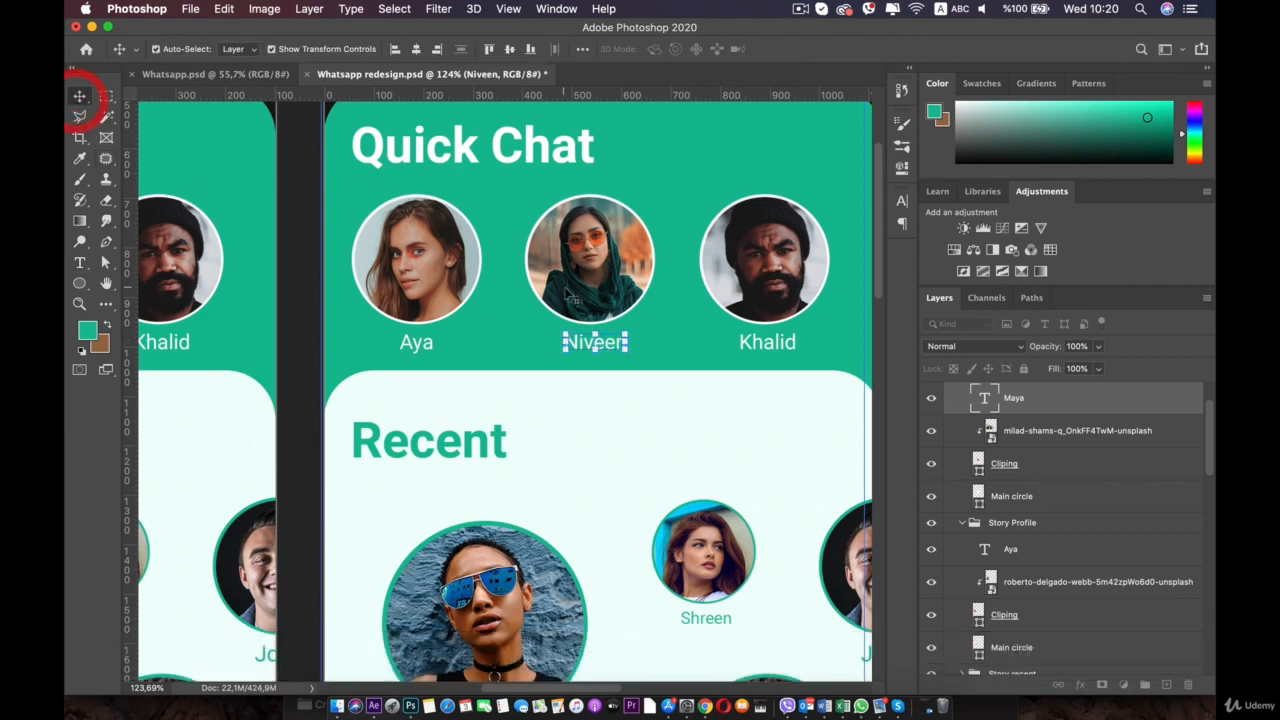
{"action": "scroll", "coordinate": [574, 295], "scroll_direction": "up", "scroll_amount": 3}
{"action": "left_click_drag", "start_coordinate": [655, 322], "coordinate": [646, 323]}
{"action": "scroll", "coordinate": [620, 310], "scroll_direction": "right", "scroll_amount": 6}
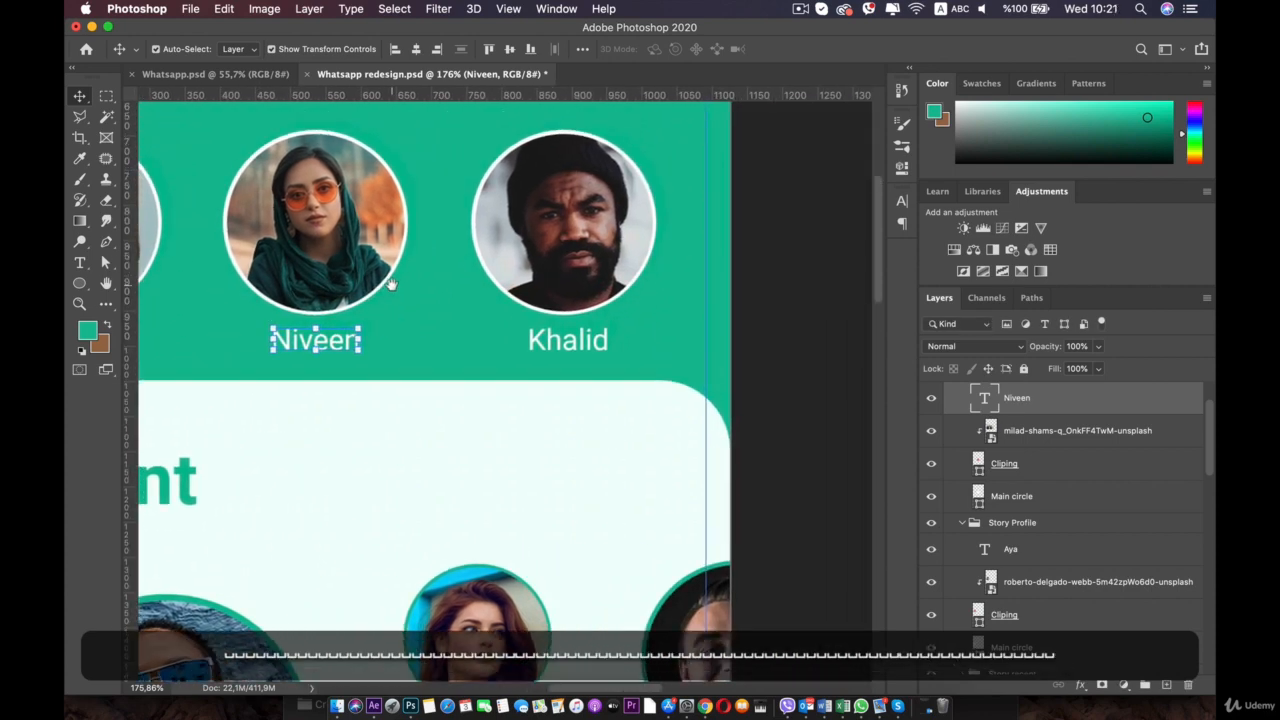
{"action": "scroll", "coordinate": [590, 293], "scroll_direction": "down", "scroll_amount": 3}
{"action": "left_click", "coordinate": [714, 303]}
{"action": "scroll", "coordinate": [714, 303], "scroll_direction": "down", "scroll_amount": 2}
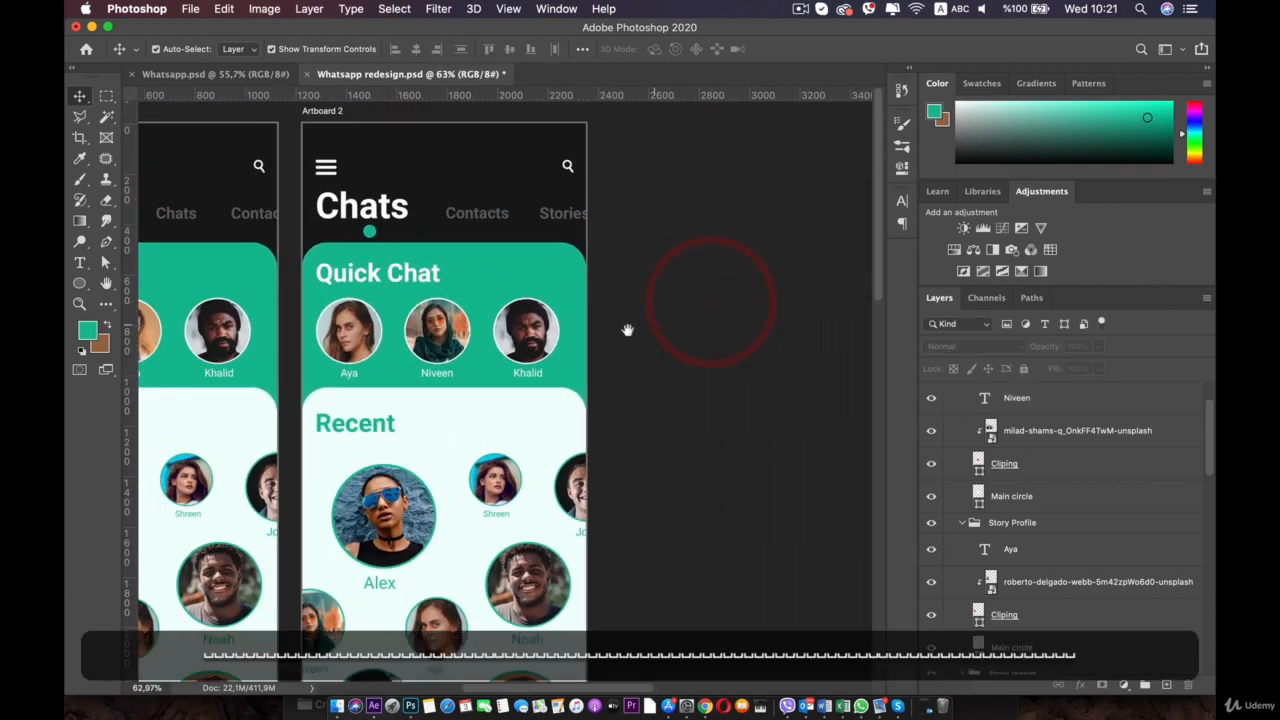
{"action": "left_click_drag", "start_coordinate": [628, 329], "coordinate": [729, 189]}
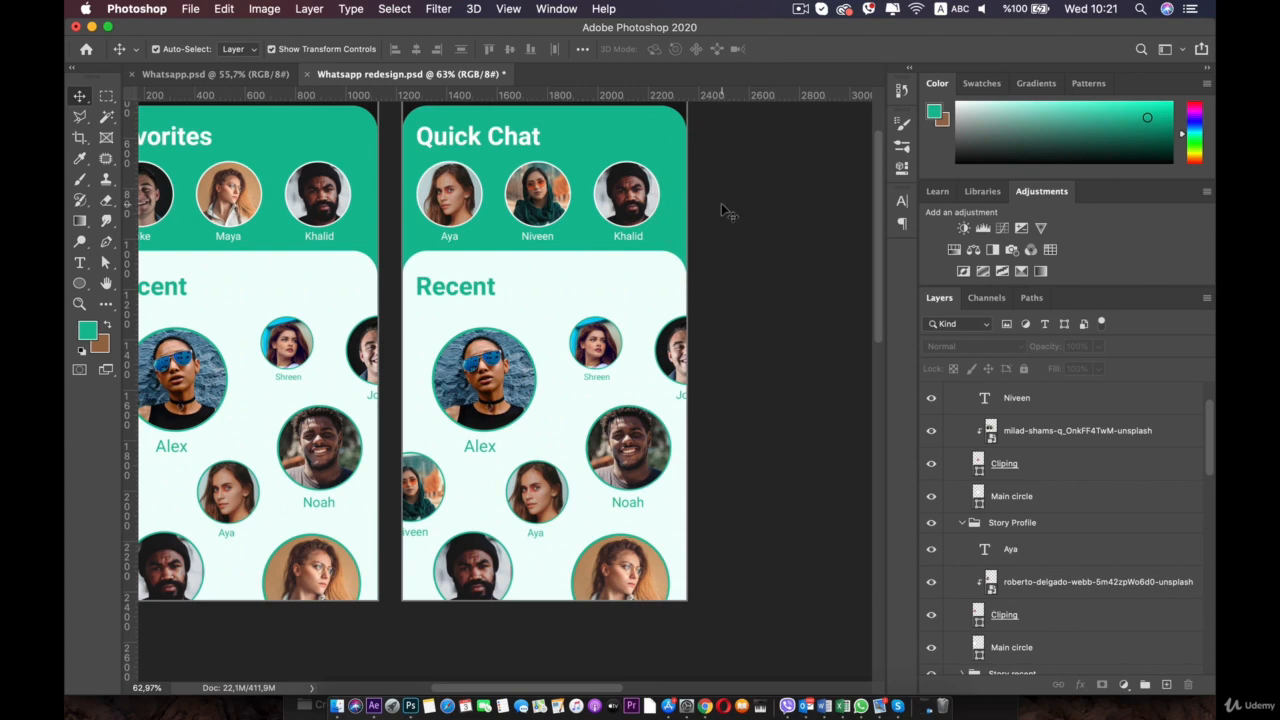
Duplicate the bearded man's Favorites profile on Artboard 1 and move the copy 341 px right, leaving its edge showing at the artboard border
{"action": "left_click_drag", "start_coordinate": [480, 257], "coordinate": [533, 243]}
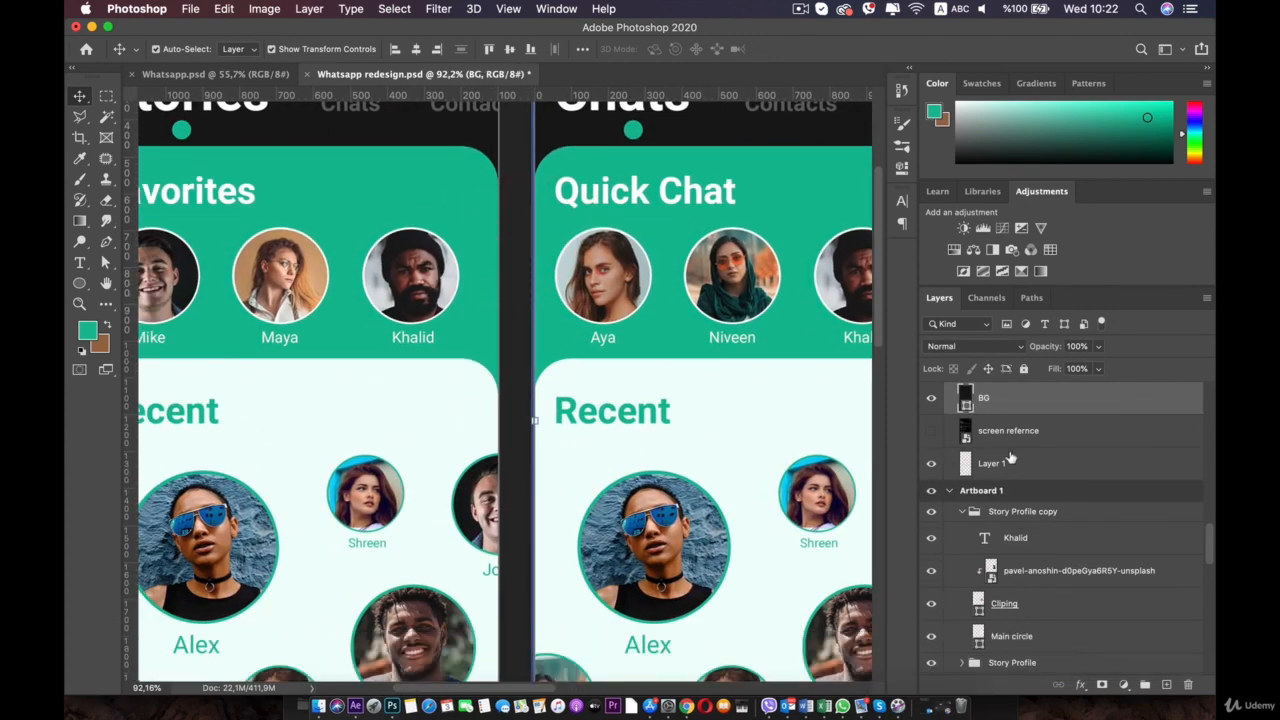
{"action": "left_click", "coordinate": [414, 262]}
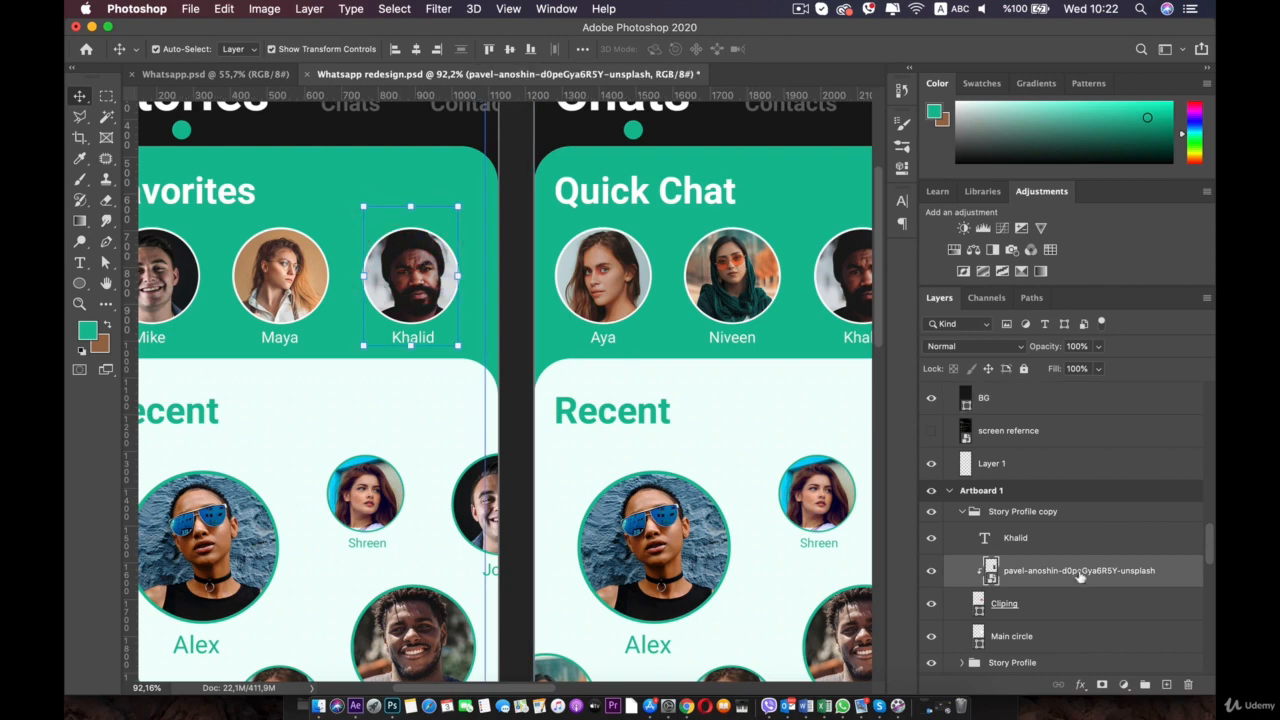
{"action": "scroll", "coordinate": [1056, 572], "scroll_direction": "up", "scroll_amount": 1}
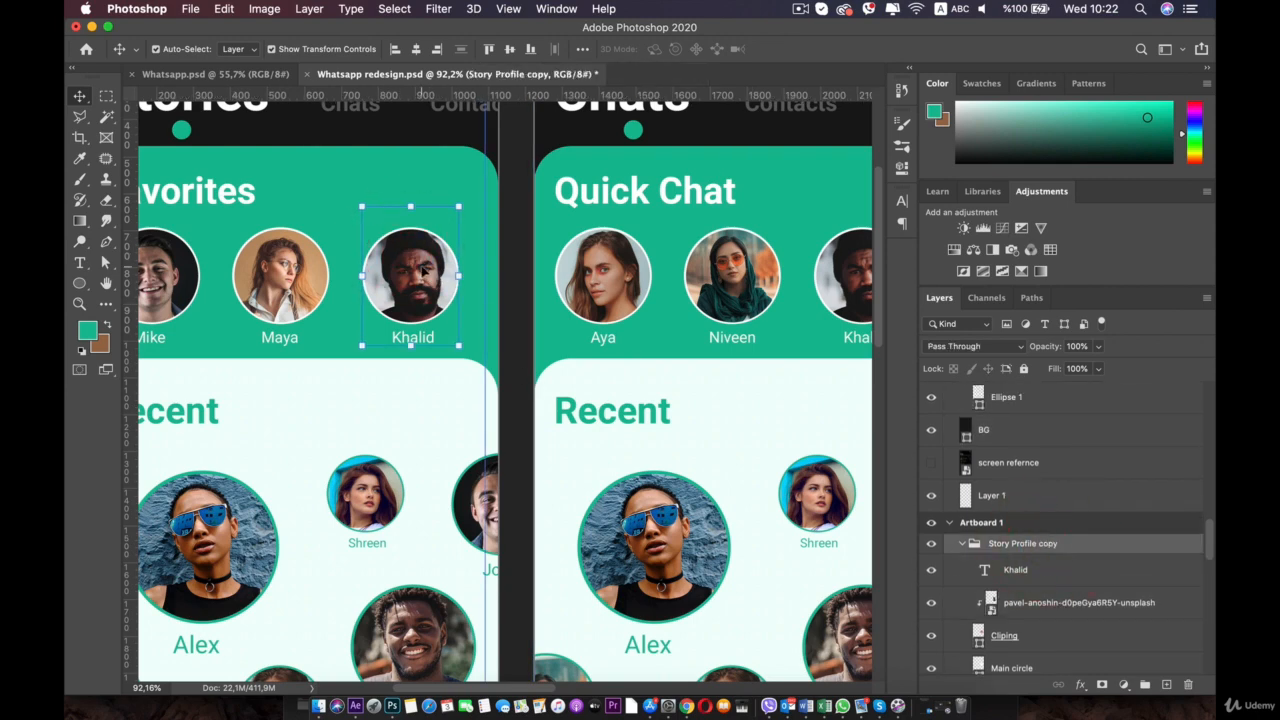
{"action": "key", "text": "super"}
{"action": "key", "text": "super+t"}
{"action": "left_click", "coordinate": [410, 205]}
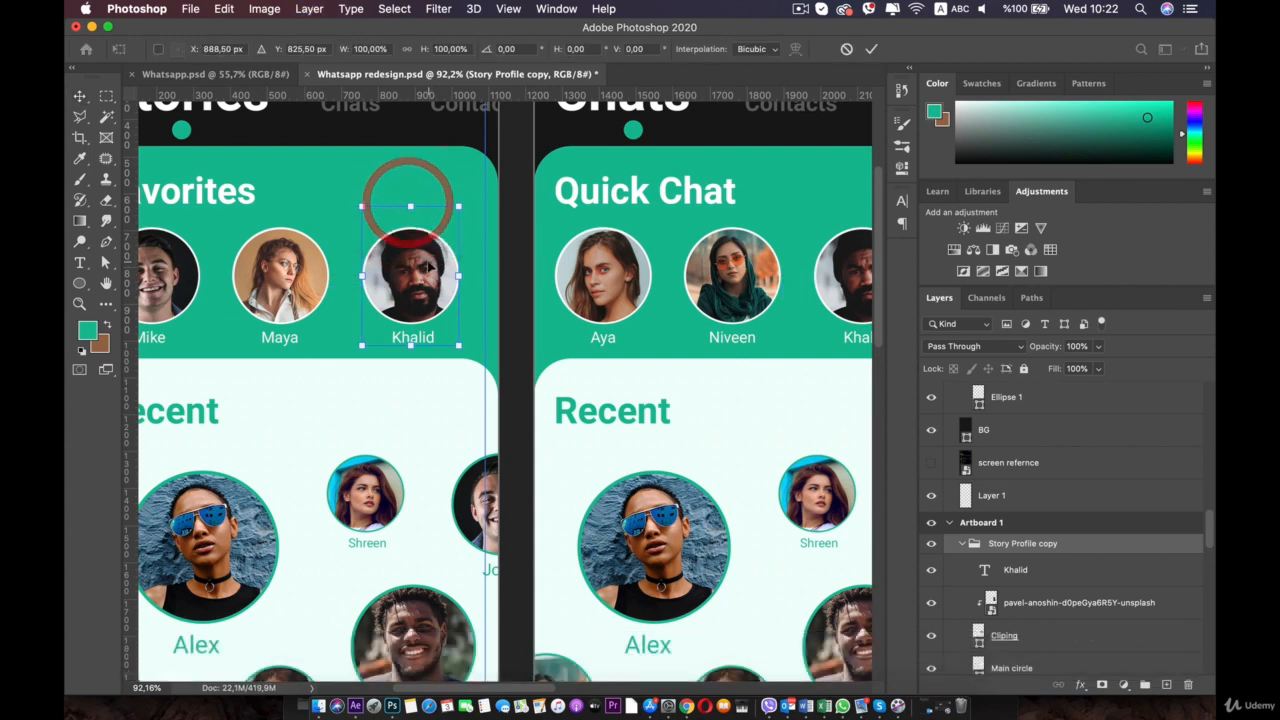
{"action": "left_click_drag", "start_coordinate": [452, 276], "coordinate": [558, 276]}
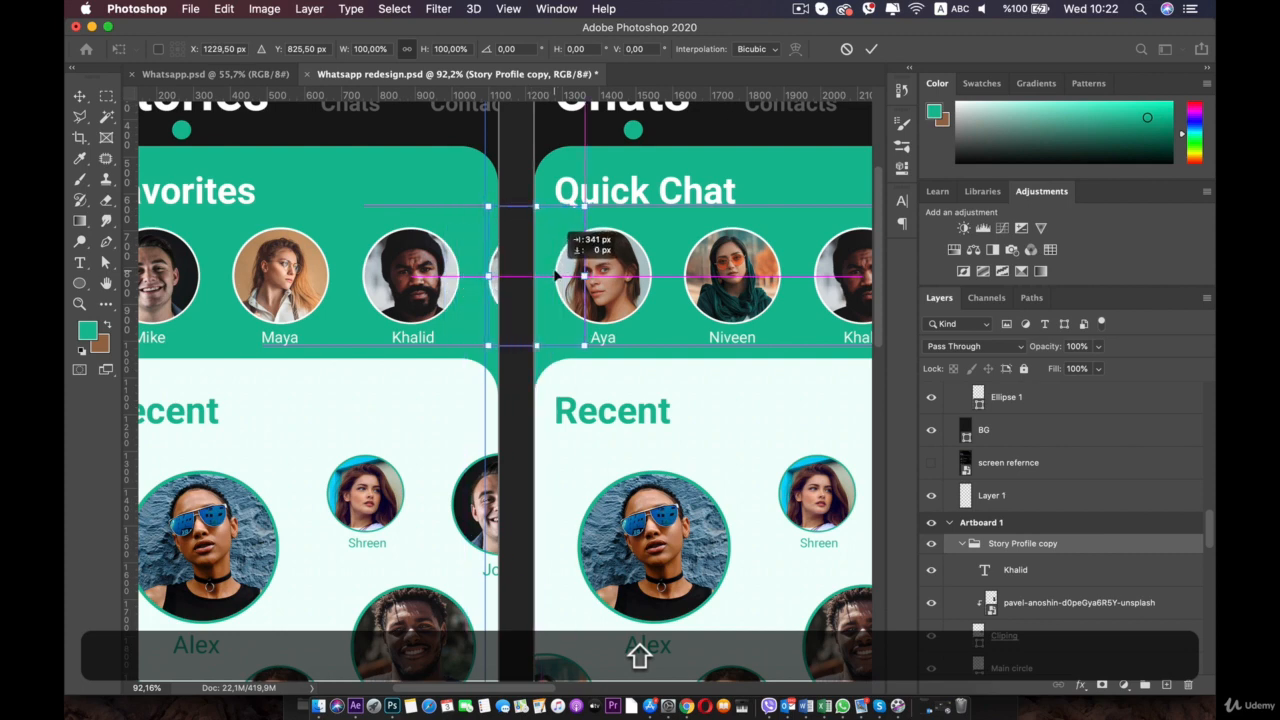
{"action": "left_click_drag", "start_coordinate": [555, 271], "coordinate": [555, 271]}
{"action": "left_click_drag", "start_coordinate": [668, 301], "coordinate": [405, 346]}
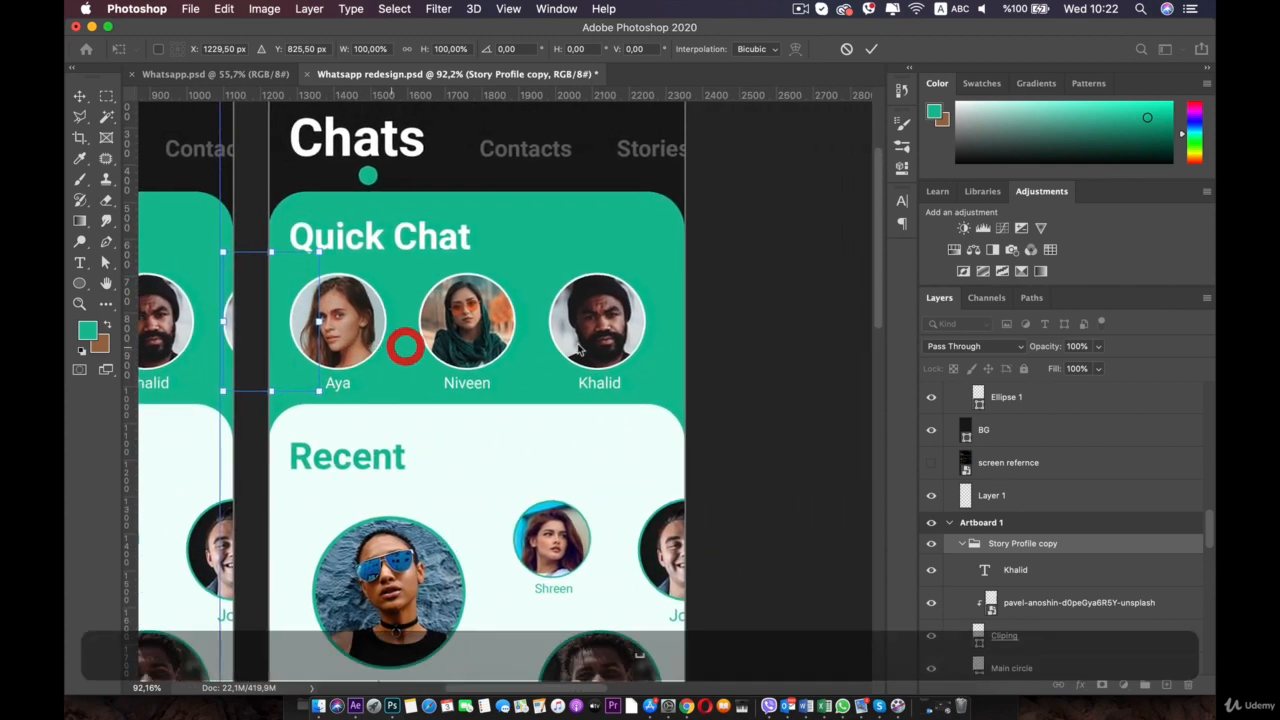
{"action": "key", "text": "Return"}
{"action": "left_click", "coordinate": [580, 335]}
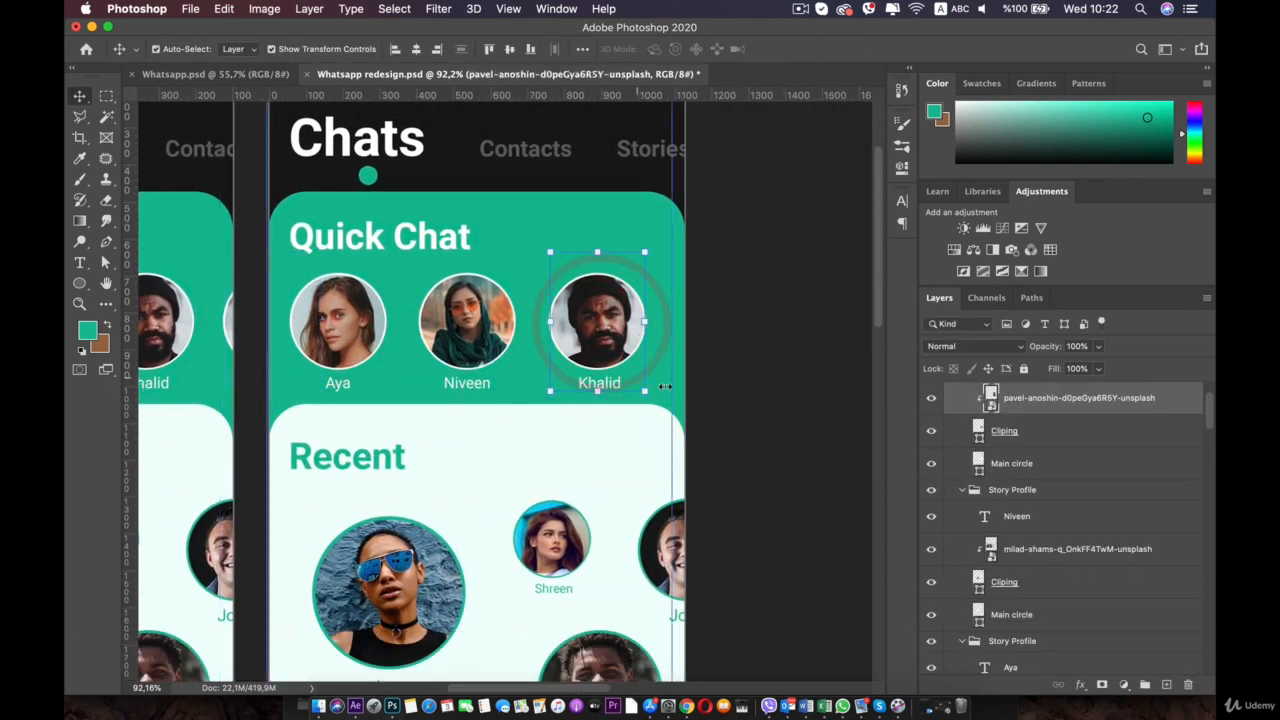
{"action": "left_click", "coordinate": [748, 360]}
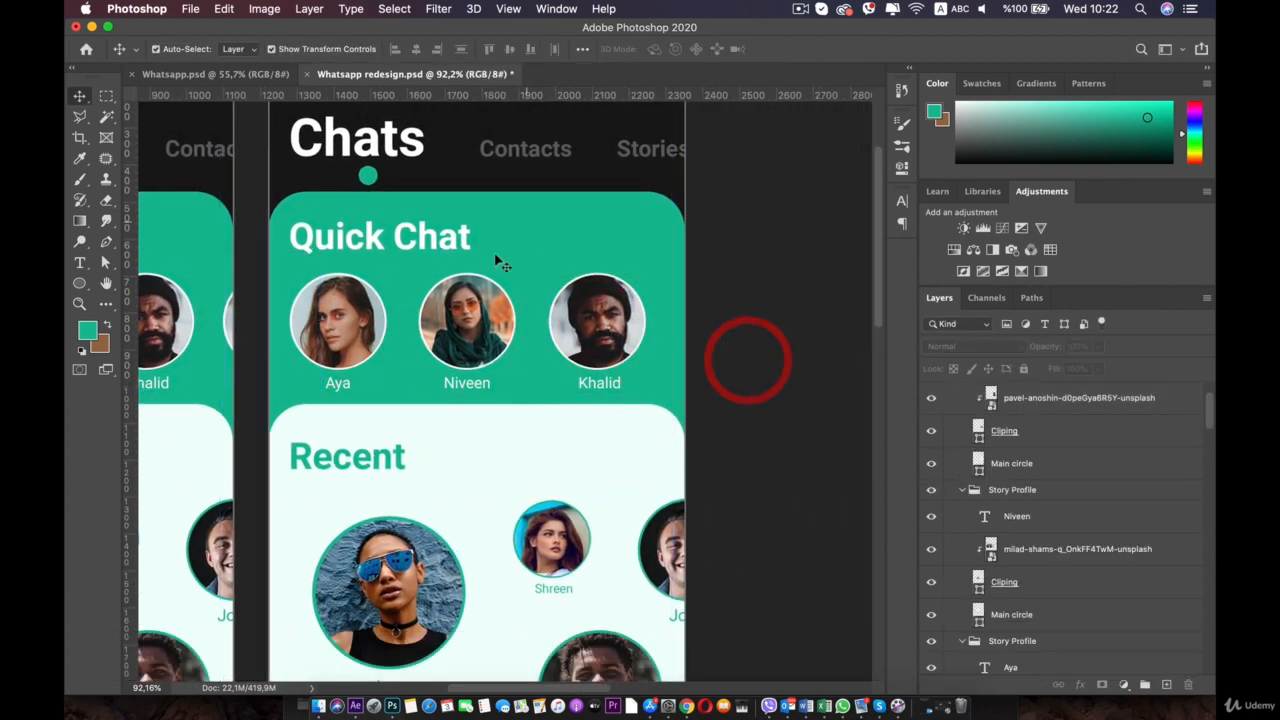
Delete the pale background panel behind the Recent section on Artboard 2
{"action": "left_click", "coordinate": [483, 412]}
{"action": "scroll", "coordinate": [490, 418], "scroll_direction": "down", "scroll_amount": 2}
{"action": "key", "text": "BackSpace"}
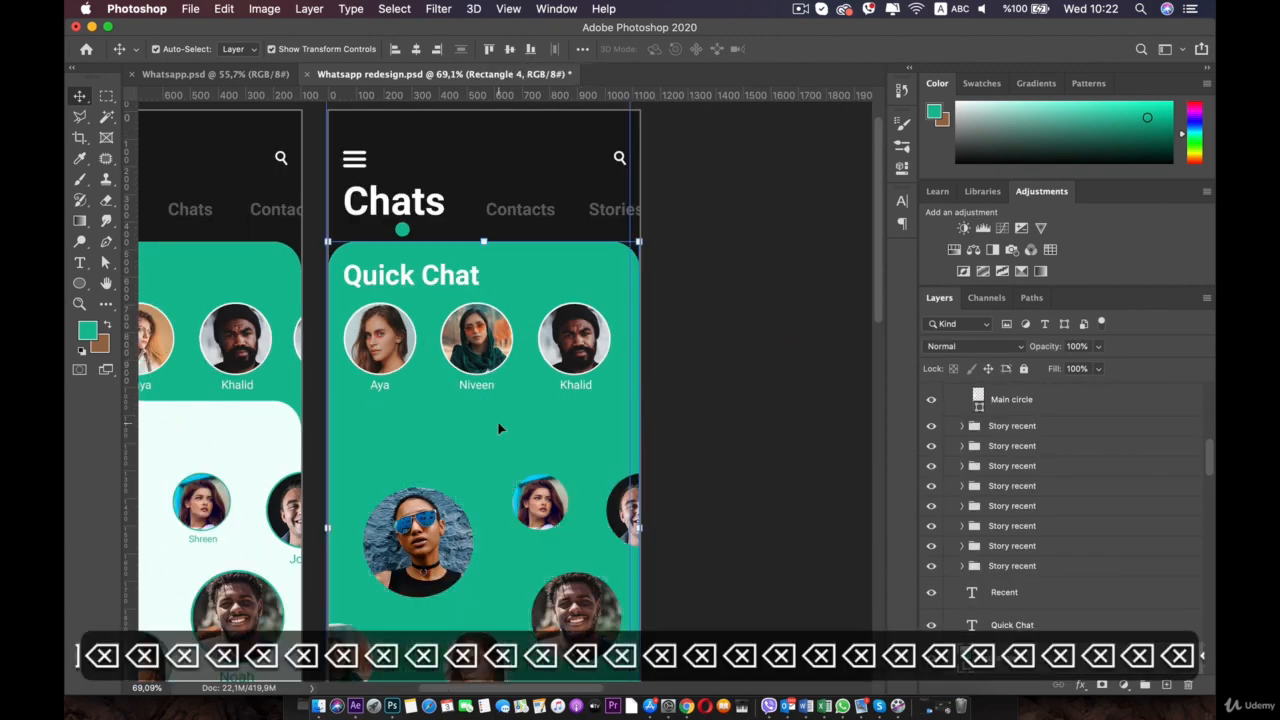
Duplicate the profile group of the third Quick Chat contact on Artboard 2
{"action": "left_click", "coordinate": [580, 353]}
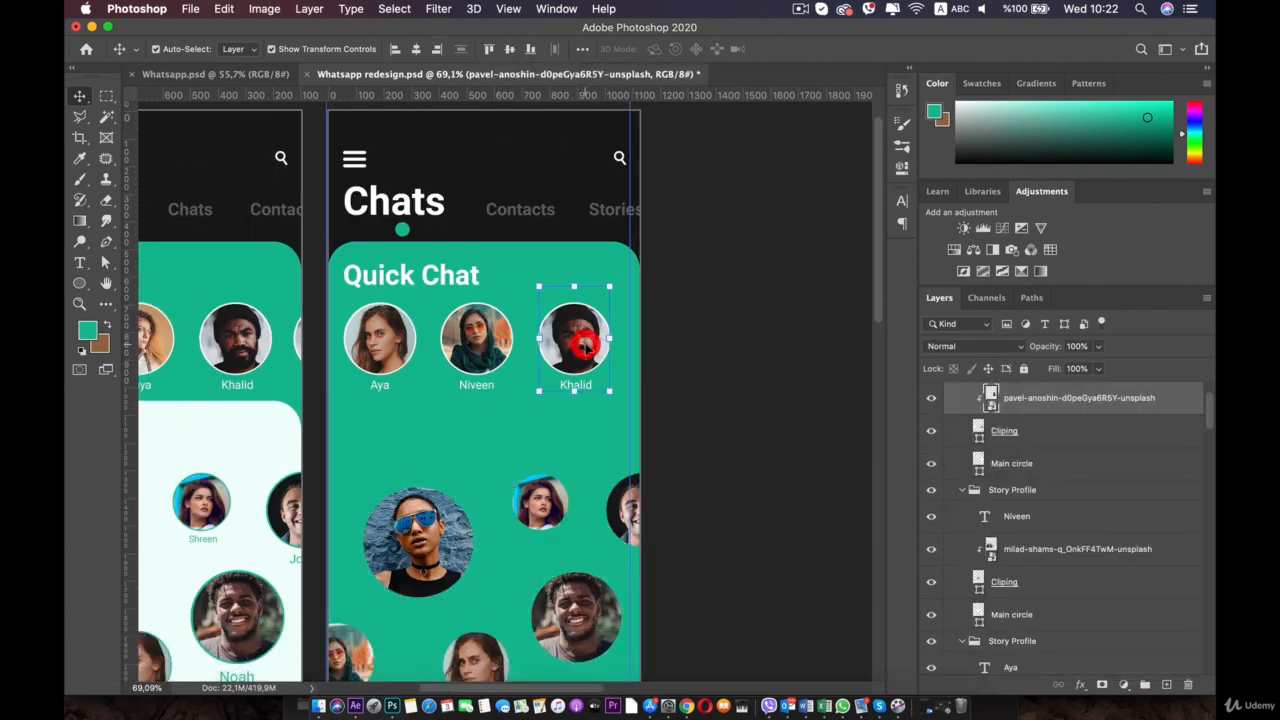
{"action": "left_click", "coordinate": [573, 287]}
{"action": "scroll", "coordinate": [1005, 415], "scroll_direction": "up", "scroll_amount": 2}
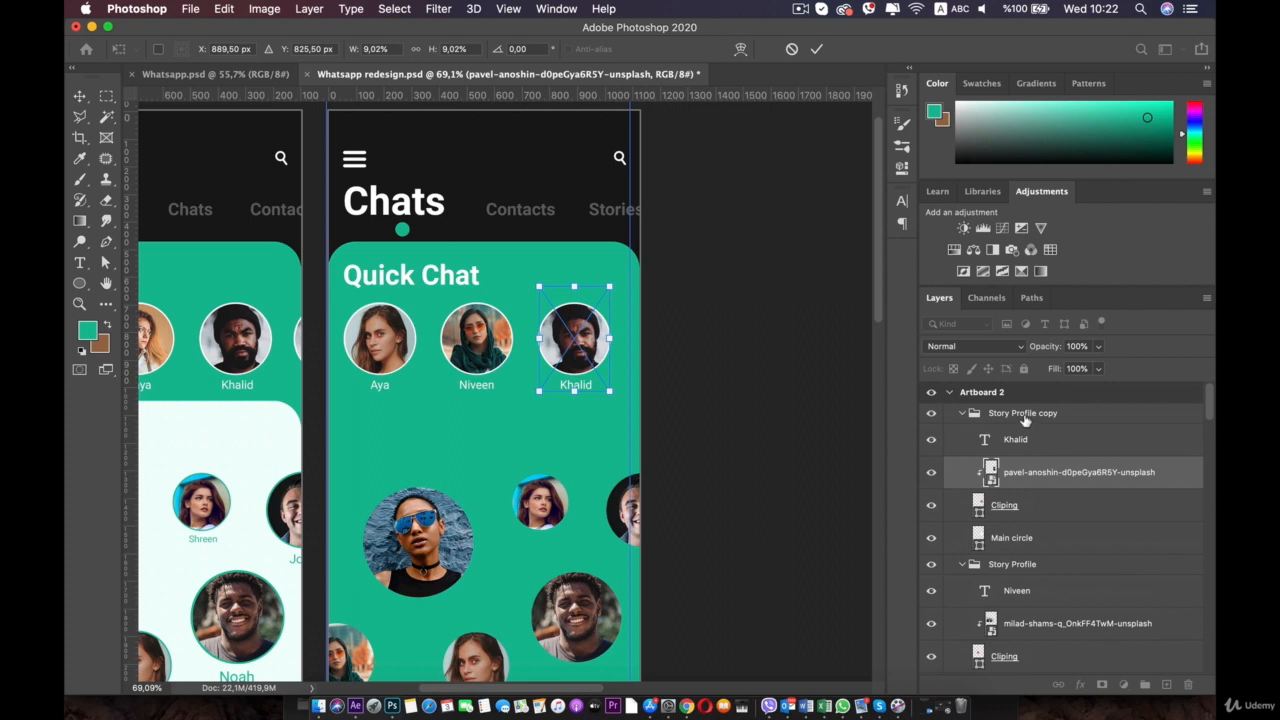
{"action": "left_click", "coordinate": [1025, 417]}
{"action": "key", "text": "super+j"}
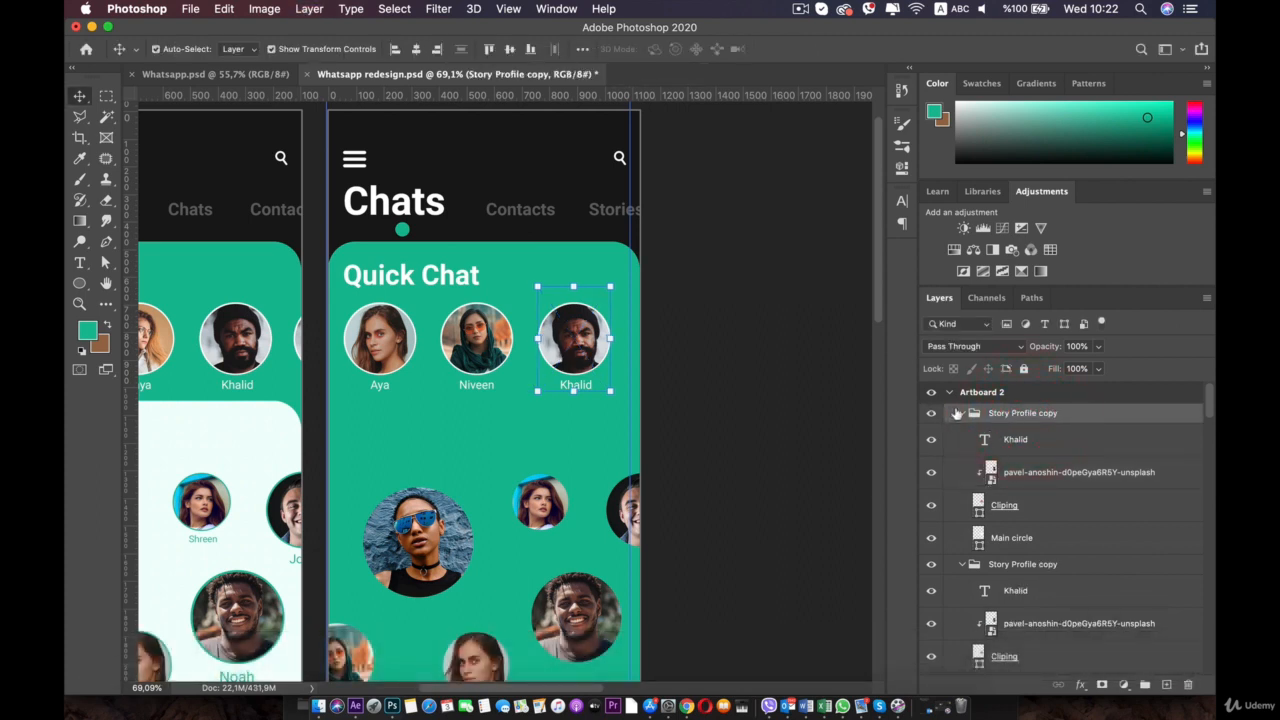
Move the duplicated Quick Chat profile horizontally to X 1232.50 px, partly past the artboard's right edge, and deselect it
{"action": "left_click", "coordinate": [572, 285]}
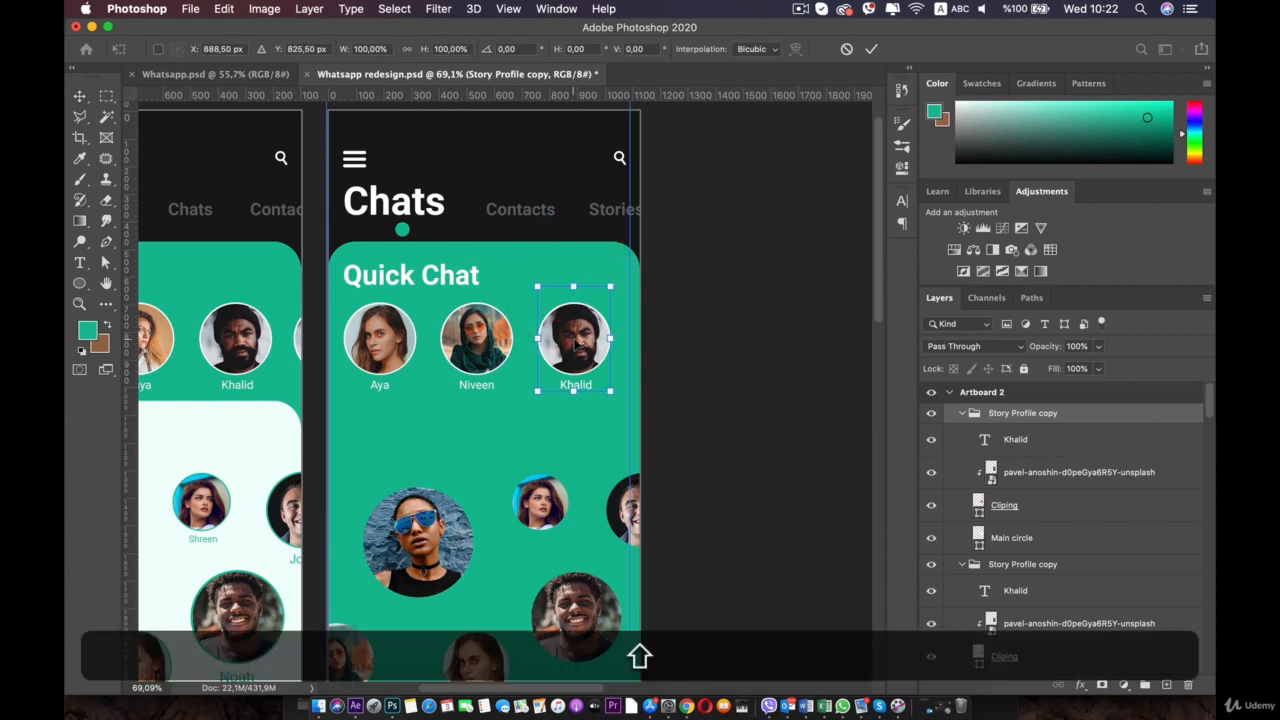
{"action": "left_click_drag", "start_coordinate": [585, 340], "coordinate": [650, 342]}
{"action": "scroll", "coordinate": [650, 342], "scroll_direction": "up", "scroll_amount": 5}
{"action": "key", "text": "Right"}
{"action": "key", "text": "Right"}
{"action": "key", "text": "Right"}
{"action": "key", "text": "Right"}
{"action": "key", "text": "Right"}
{"action": "key", "text": "Right"}
{"action": "key", "text": "Right"}
{"action": "key", "text": "Right"}
{"action": "key", "text": "Right"}
{"action": "key", "text": "Right"}
{"action": "key", "text": "Right"}
{"action": "key", "text": "Right"}
{"action": "key", "text": "Right"}
{"action": "key", "text": "Right"}
{"action": "key", "text": "Right"}
{"action": "key", "text": "Right"}
{"action": "key", "text": "Right"}
{"action": "key", "text": "Right"}
{"action": "key", "text": "Right"}
{"action": "key", "text": "Right"}
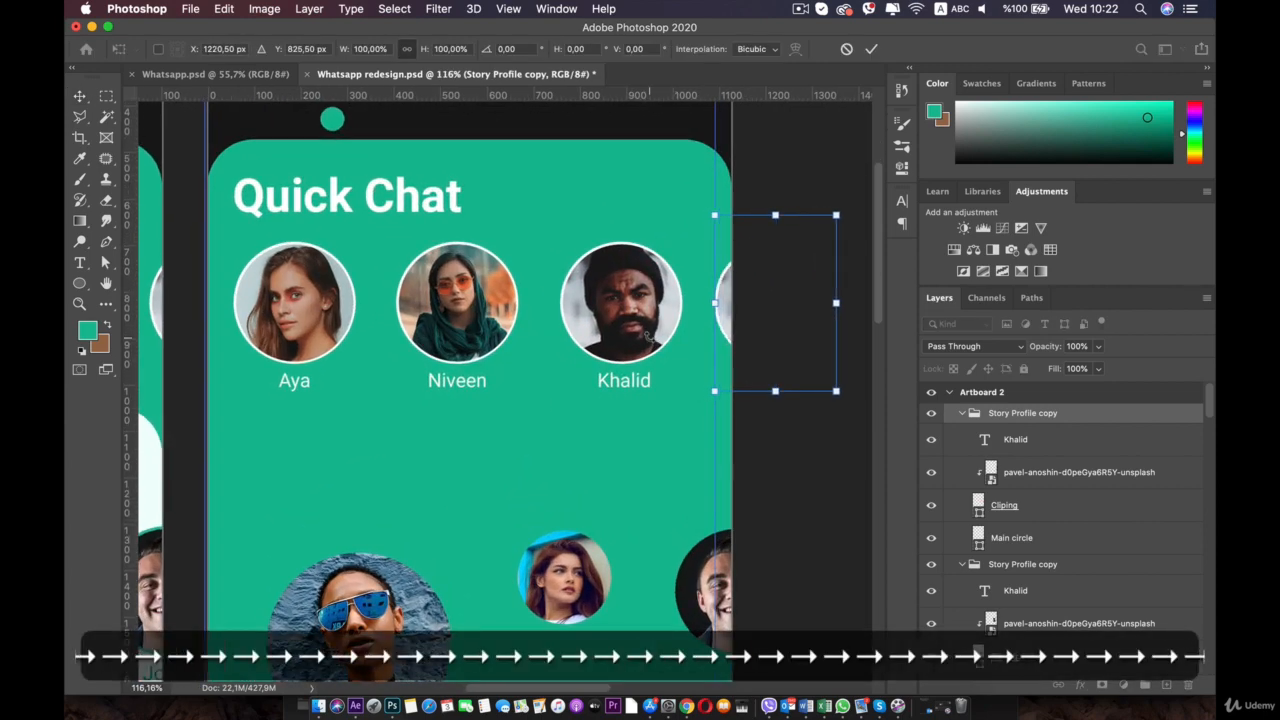
{"action": "key", "text": "shift"}
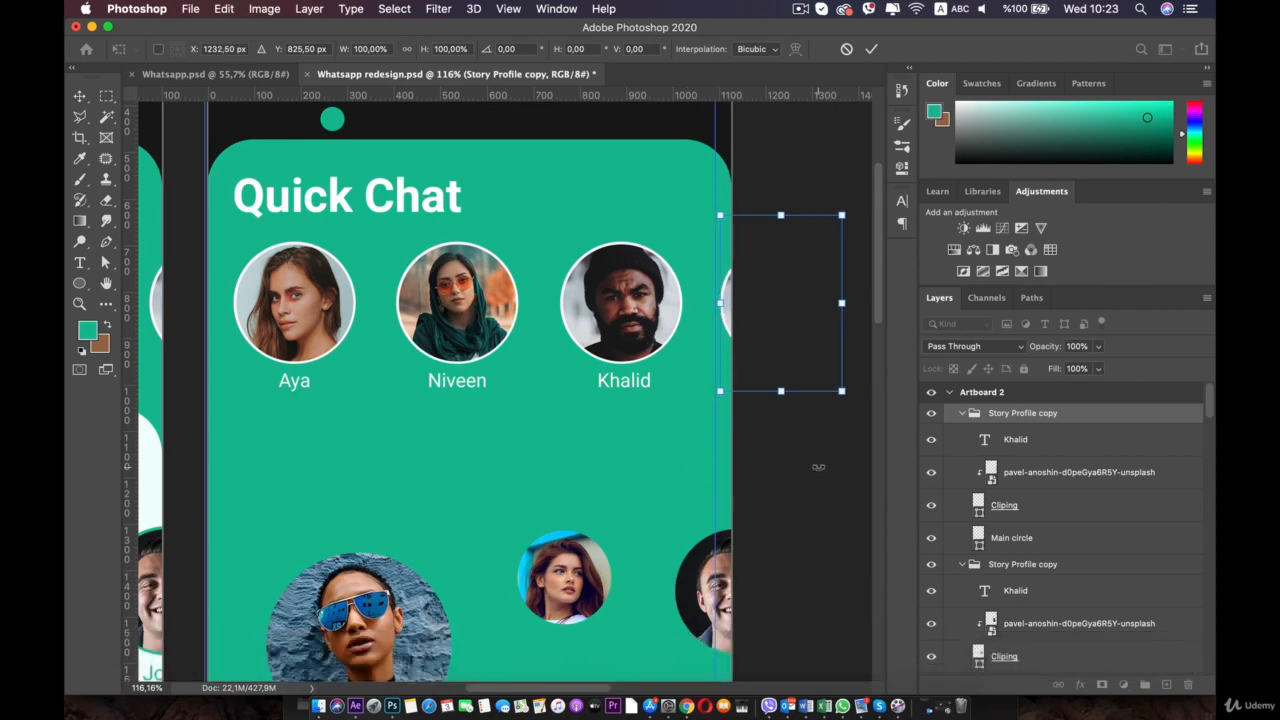
{"action": "double_click", "coordinate": [738, 315]}
{"action": "left_click", "coordinate": [834, 465]}
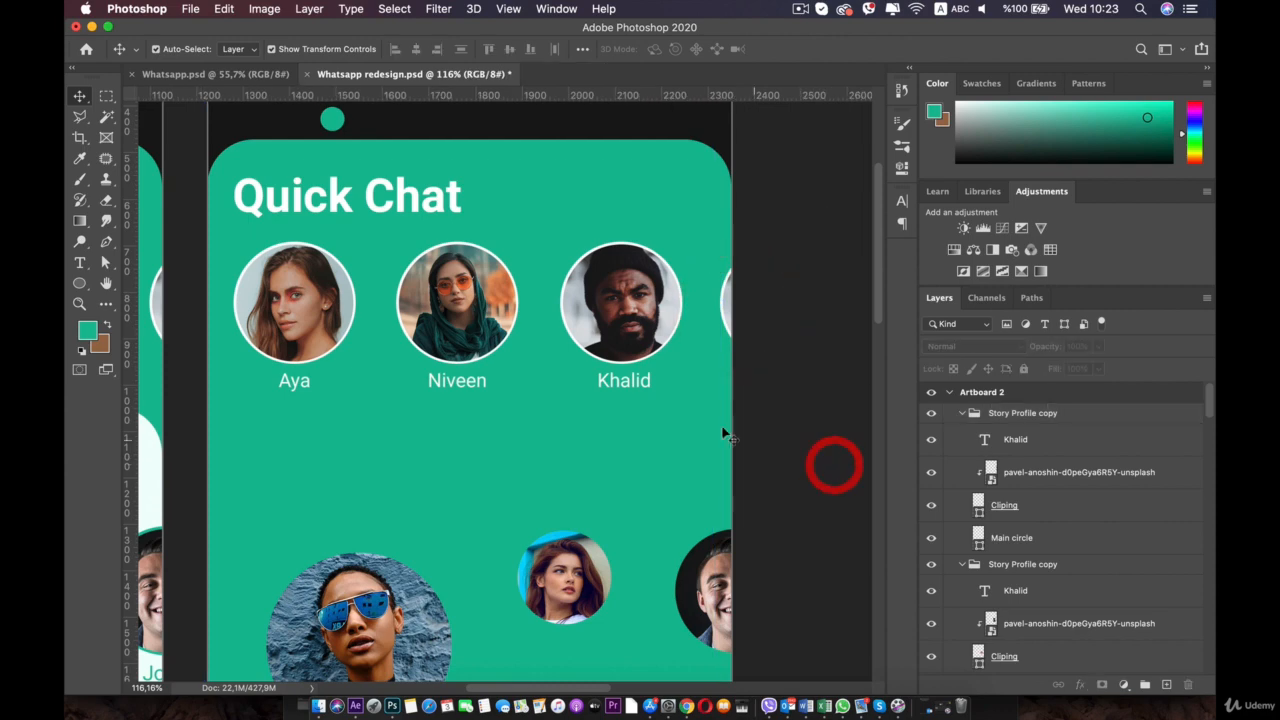
Examine the chat bubble list on the Chats screen of Whatsapp.psd, and return to Whatsapp redesign.psd
{"action": "scroll", "coordinate": [726, 431], "scroll_direction": "down", "scroll_amount": 4}
{"action": "key", "text": "space"}
{"action": "left_click_drag", "start_coordinate": [582, 435], "coordinate": [600, 405]}
{"action": "left_click", "coordinate": [537, 206]}
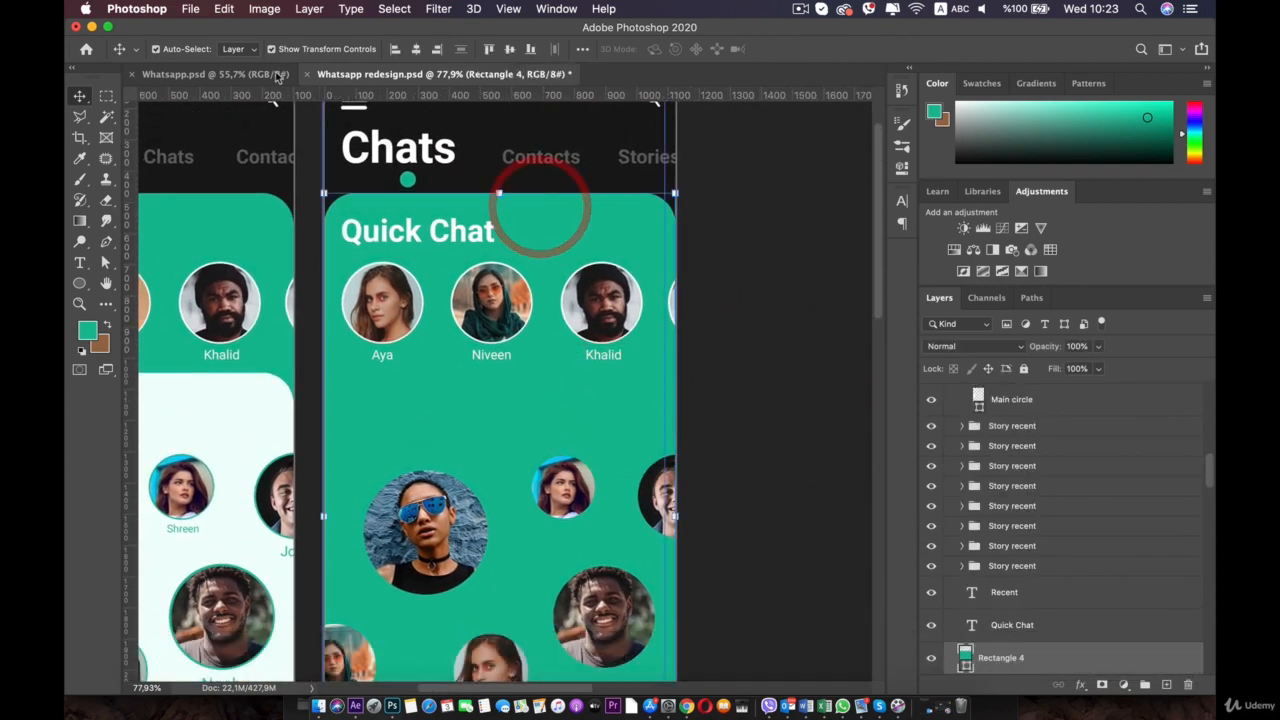
{"action": "left_click", "coordinate": [240, 76]}
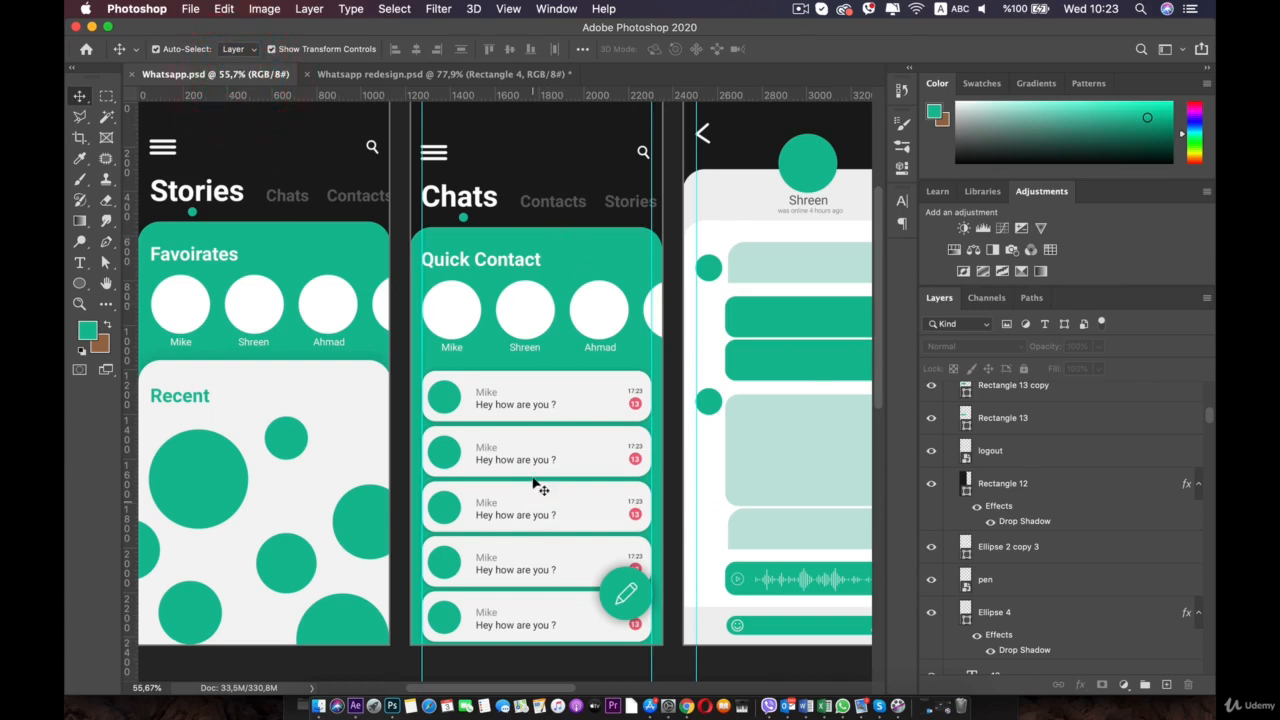
{"action": "left_click", "coordinate": [534, 396]}
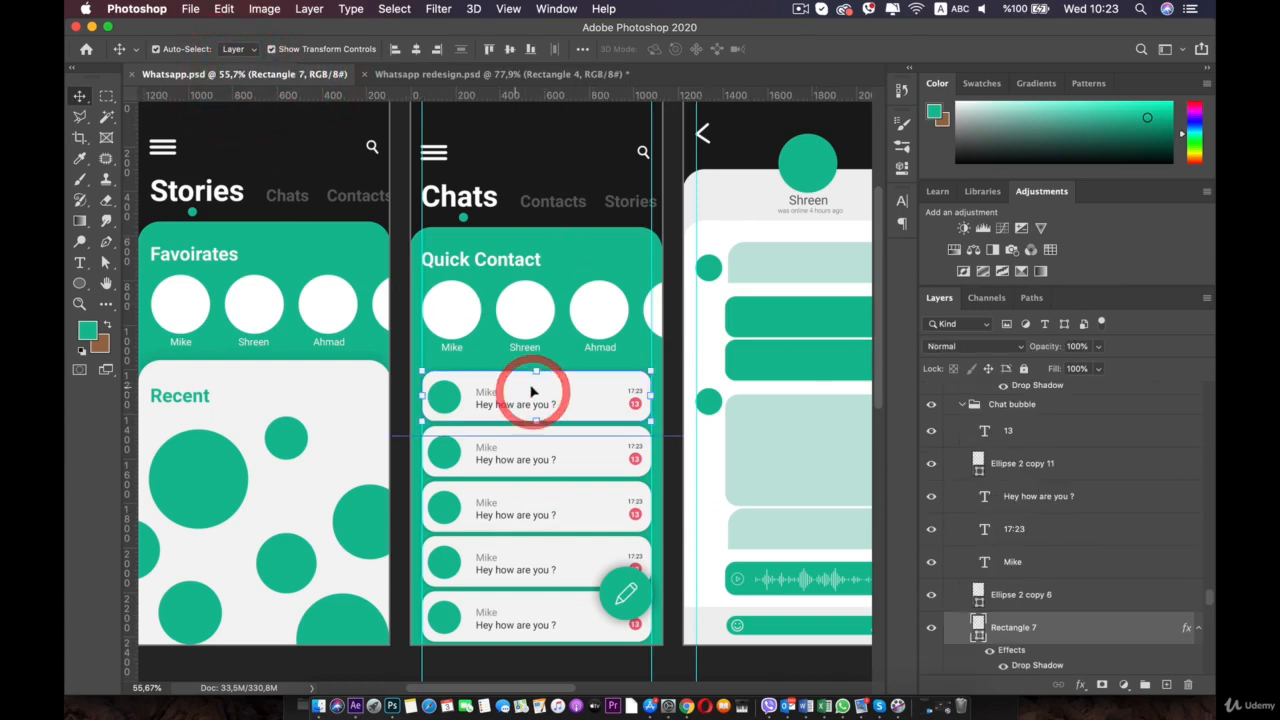
{"action": "left_click", "coordinate": [444, 76]}
Delete the two stacked photos from the large Recent portrait on Artboard 2
{"action": "scroll", "coordinate": [450, 500], "scroll_direction": "down", "scroll_amount": 2}
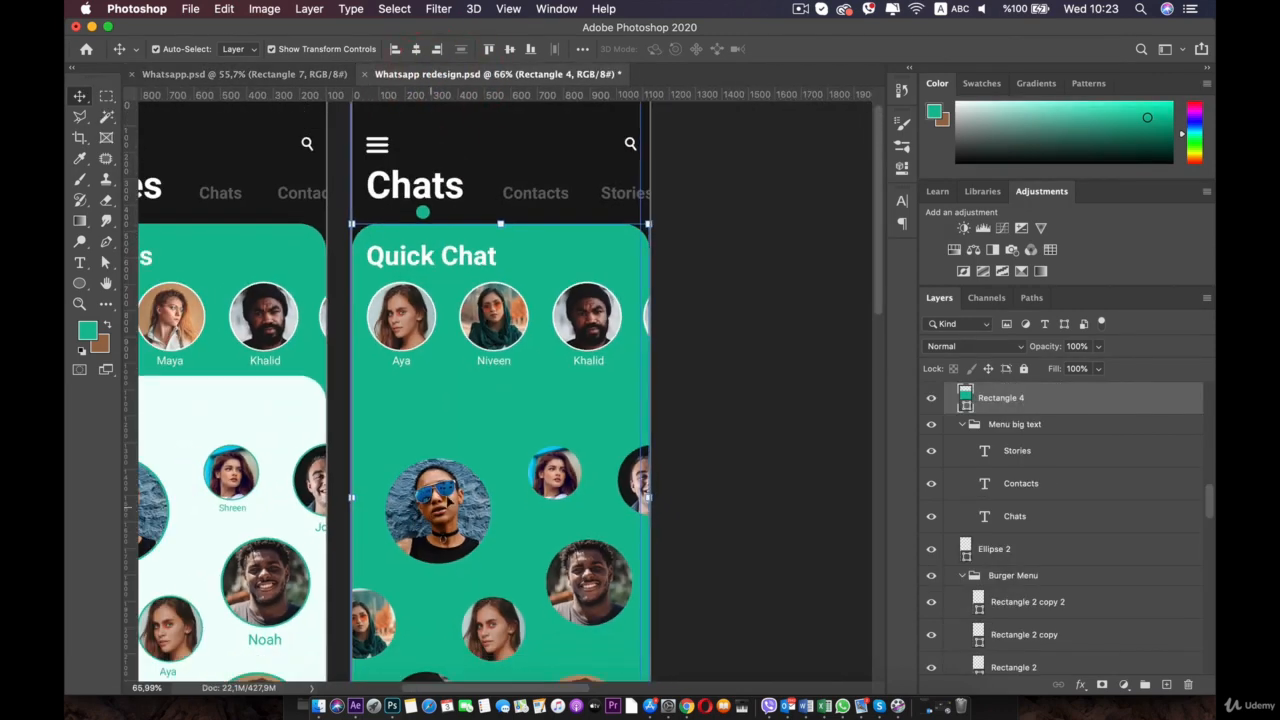
{"action": "left_click", "coordinate": [447, 497]}
{"action": "key", "text": "BackSpace"}
{"action": "left_click", "coordinate": [467, 500]}
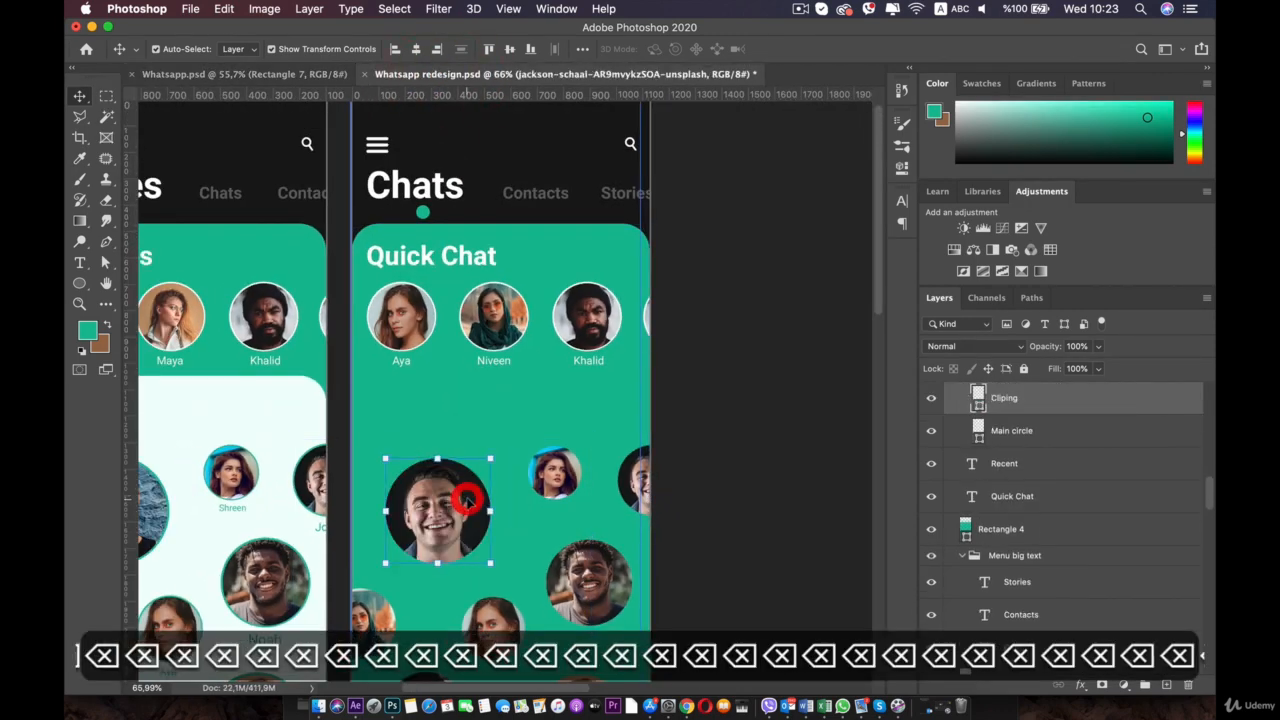
{"action": "key", "text": "BackSpace"}
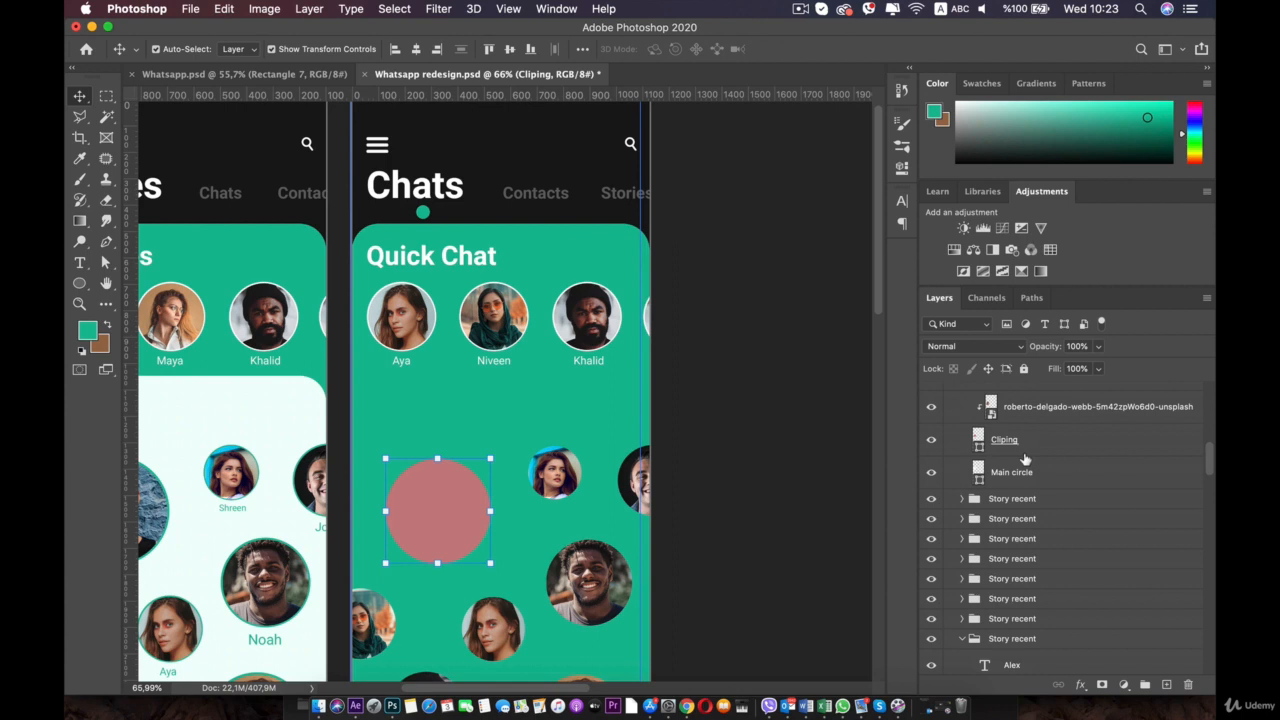
Delete all Story recent groups and the Recent heading from Artboard 2
{"action": "left_click", "coordinate": [1004, 500]}
{"action": "scroll", "coordinate": [1010, 535], "scroll_direction": "down", "scroll_amount": 2}
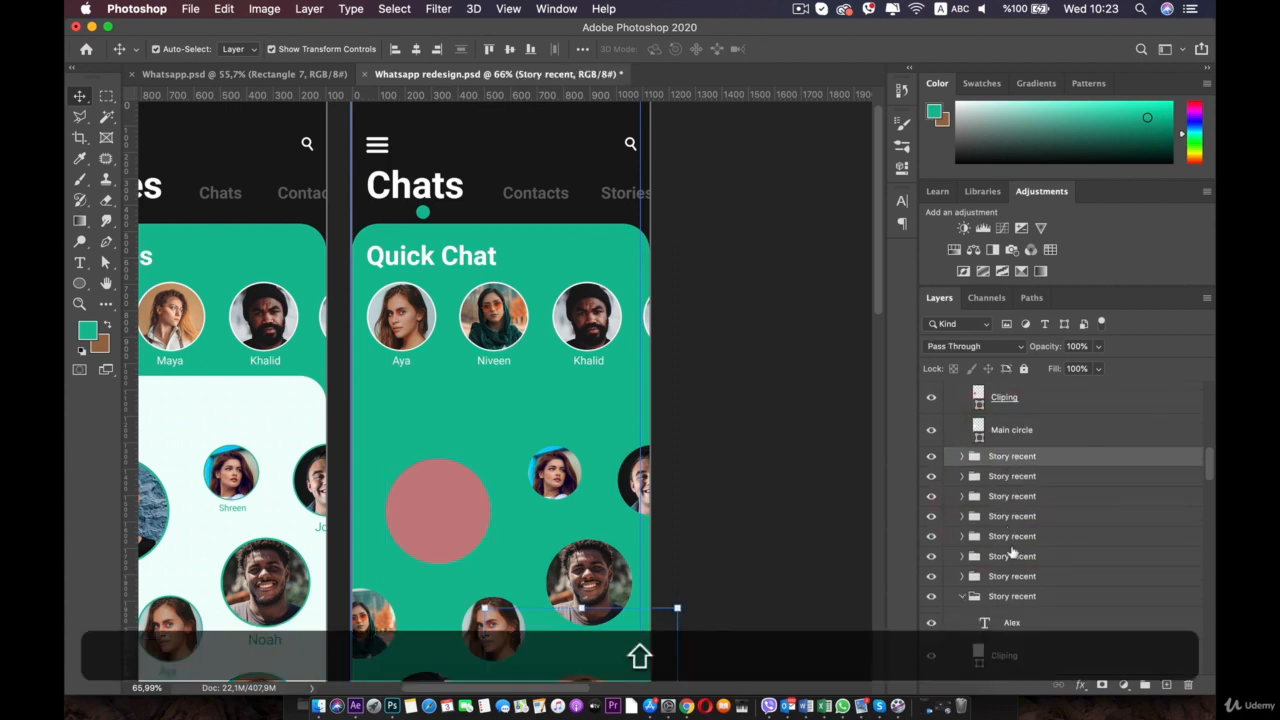
{"action": "left_click", "coordinate": [1010, 595], "text": "shift"}
{"action": "key", "text": "BackSpace"}
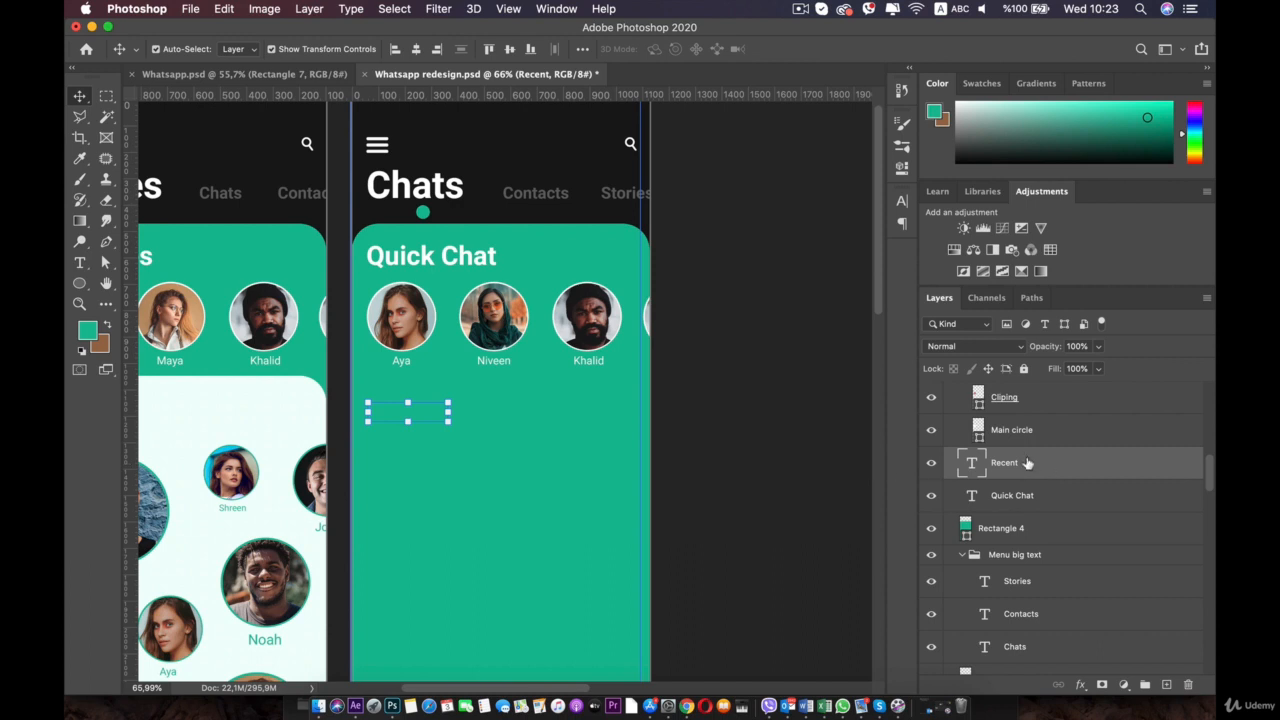
{"action": "key", "text": "BackSpace"}
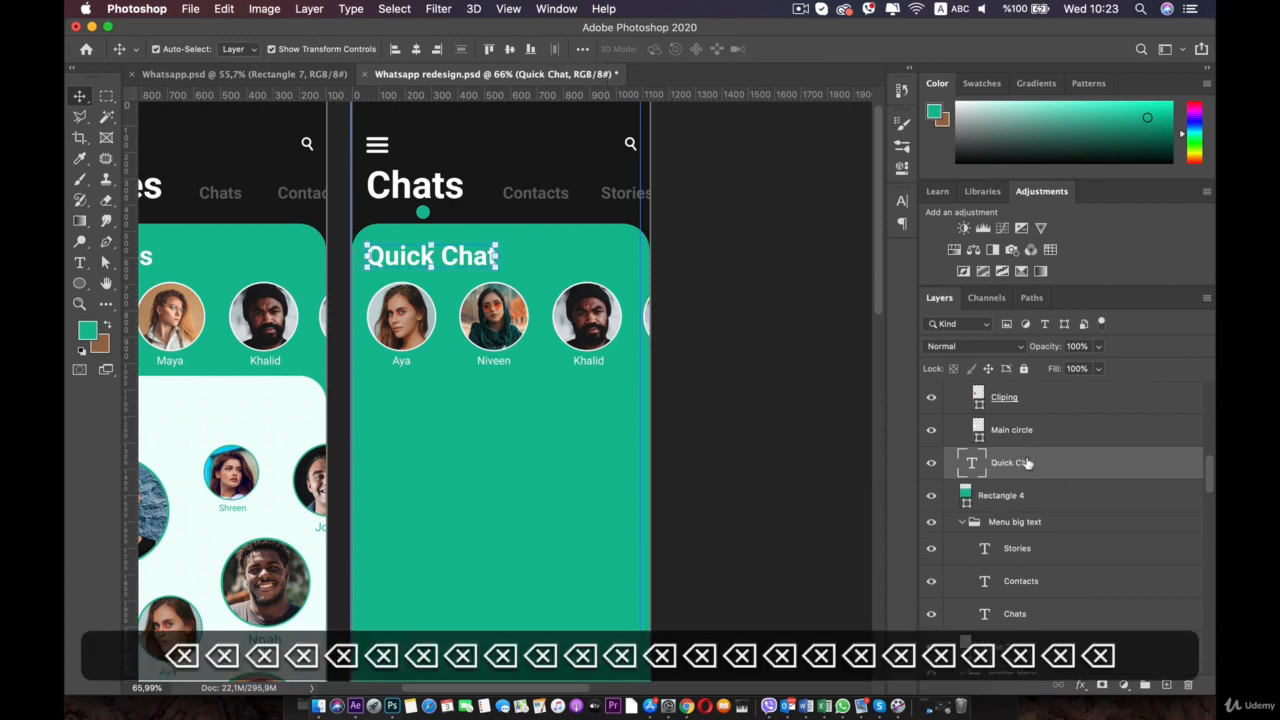
Add two vertical guides on Artboard 2, one at the Chats heading's left edge and one at the search icon's right edge
{"action": "left_click", "coordinate": [268, 75]}
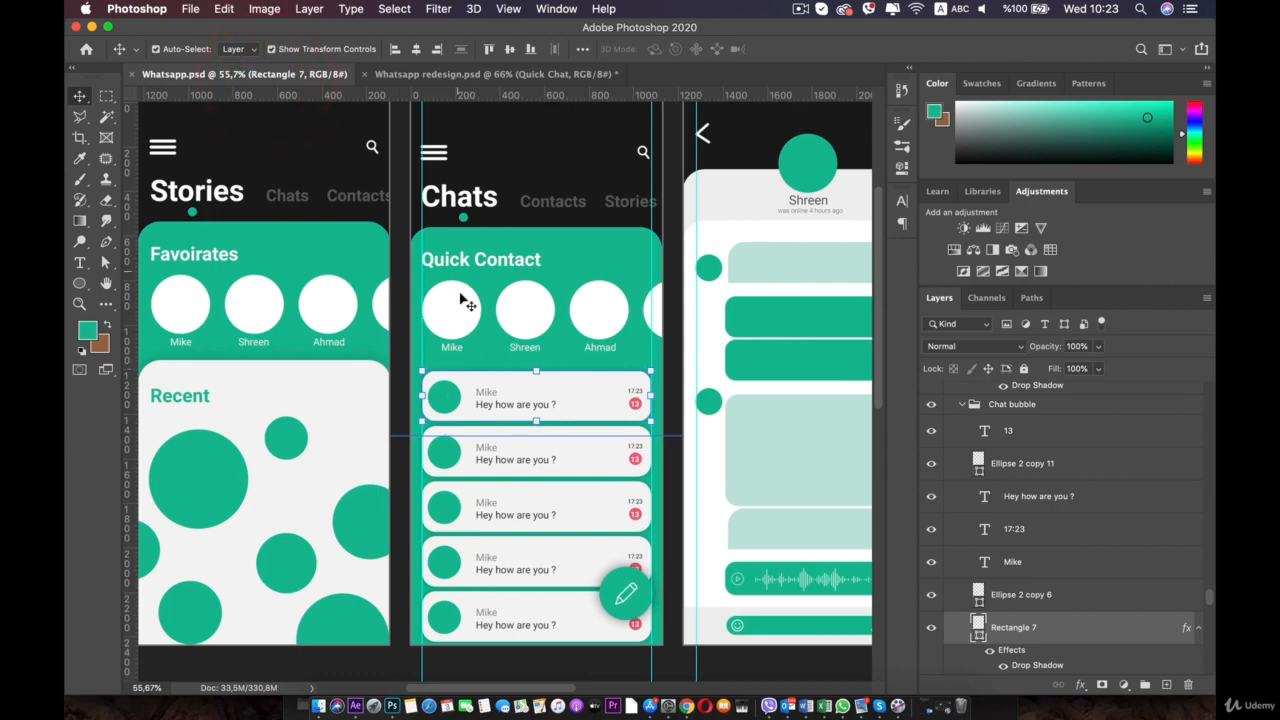
{"action": "left_click", "coordinate": [400, 74]}
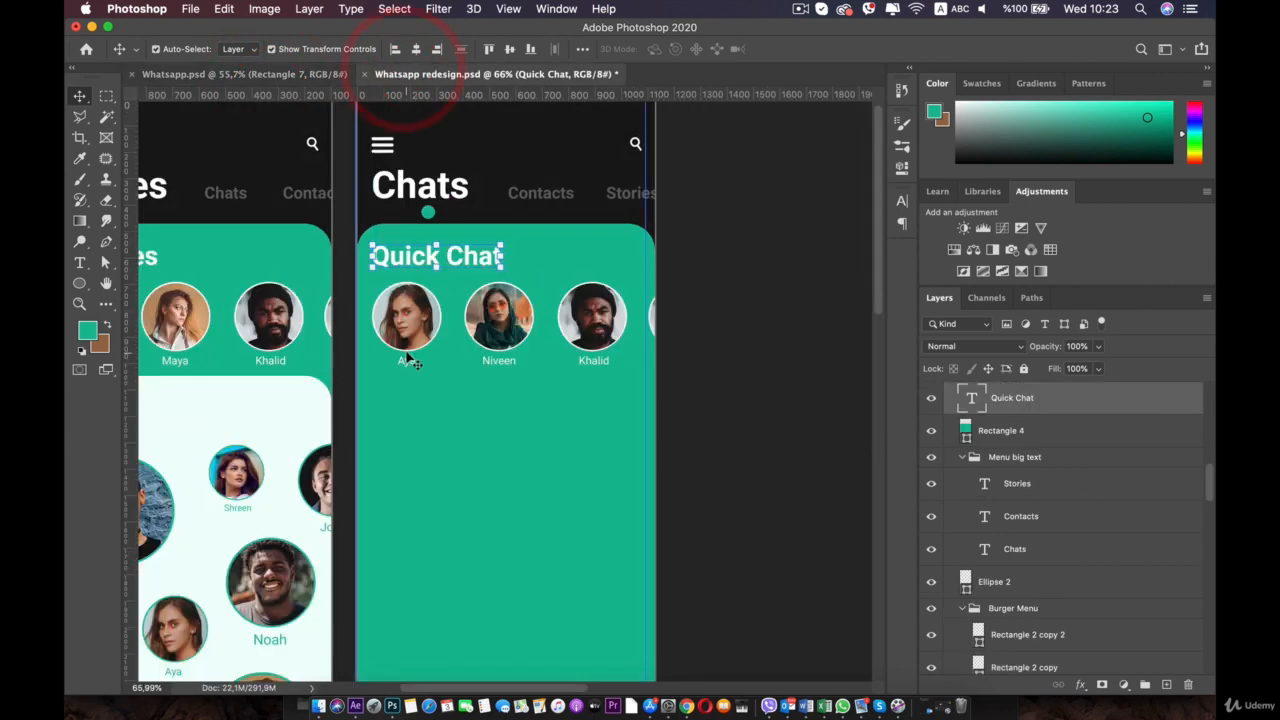
{"action": "scroll", "coordinate": [409, 358], "scroll_direction": "up", "scroll_amount": 6}
{"action": "left_click_drag", "start_coordinate": [434, 389], "coordinate": [482, 399]}
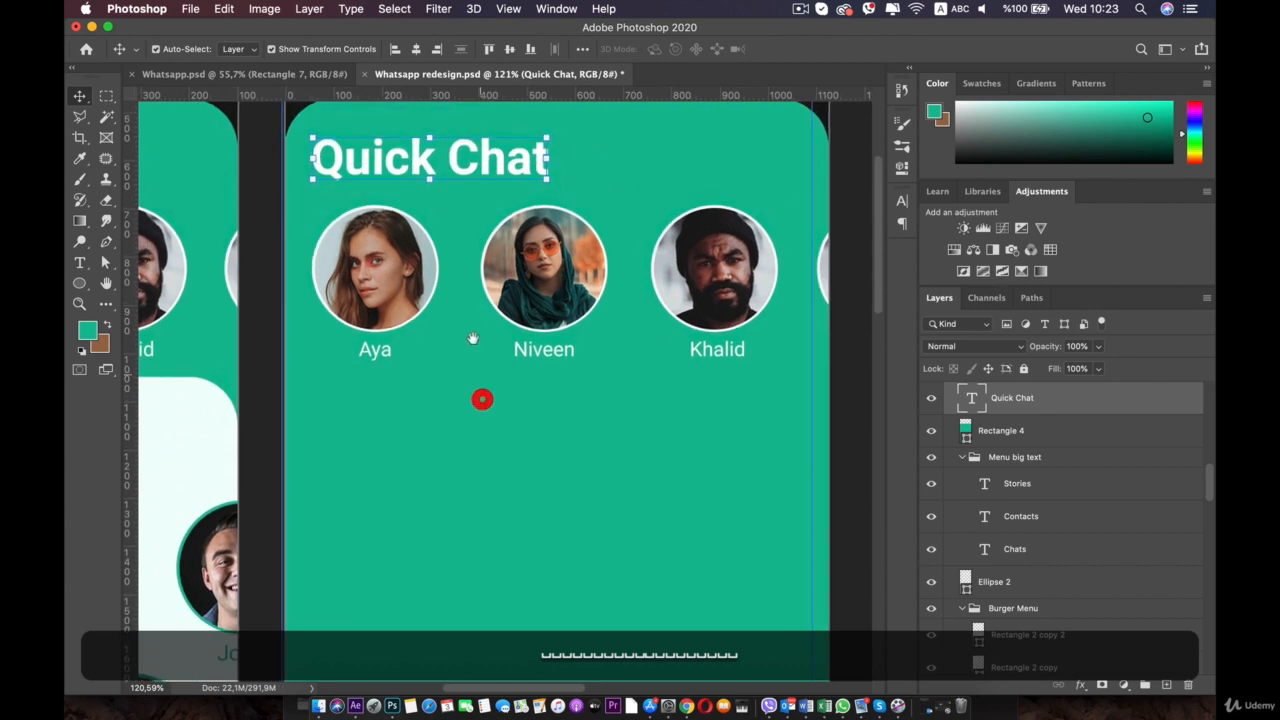
{"action": "scroll", "coordinate": [492, 390], "scroll_direction": "down", "scroll_amount": 1}
{"action": "left_click_drag", "start_coordinate": [571, 308], "coordinate": [585, 425]}
{"action": "left_click", "coordinate": [820, 336]}
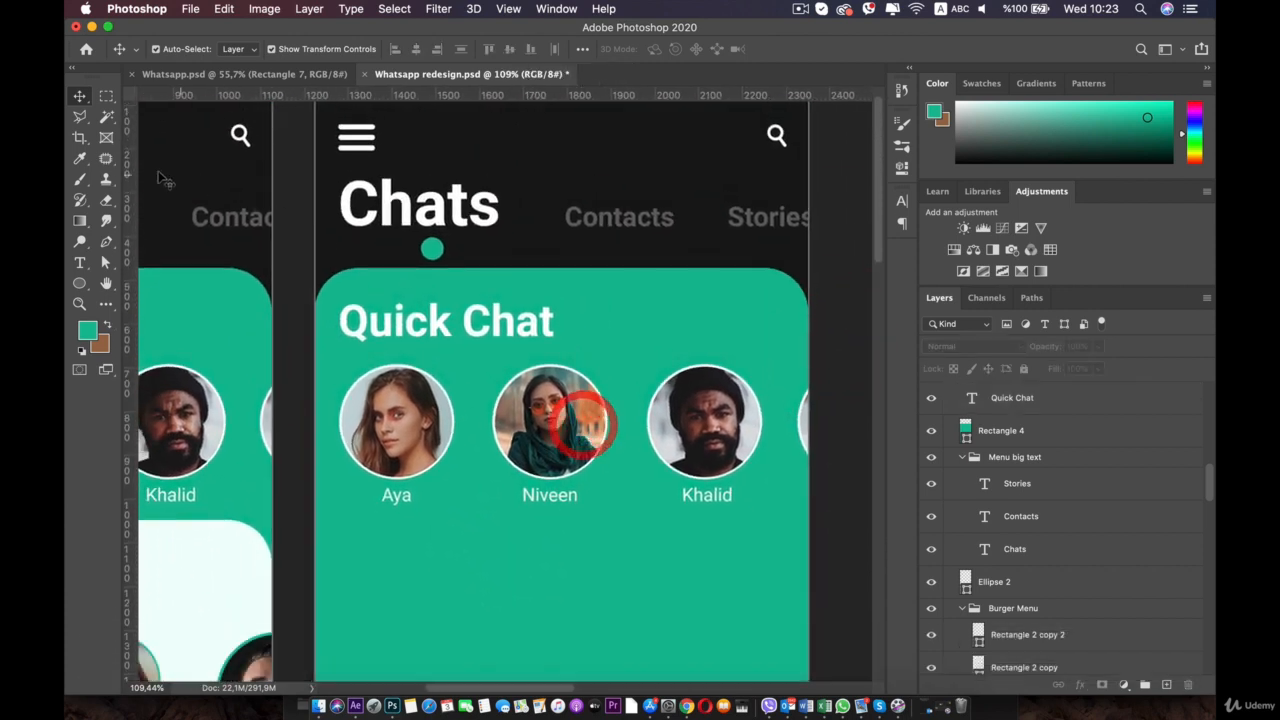
{"action": "left_click_drag", "start_coordinate": [325, 190], "coordinate": [337, 193]}
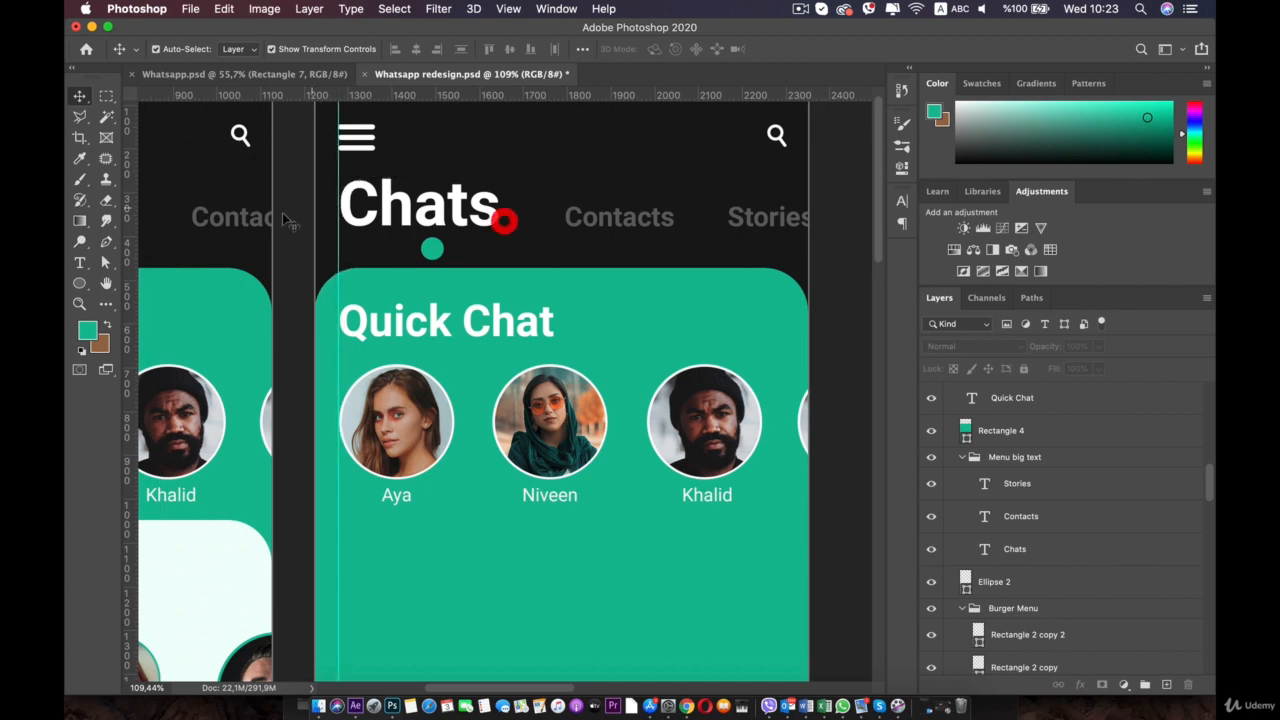
{"action": "left_click_drag", "start_coordinate": [133, 216], "coordinate": [786, 264]}
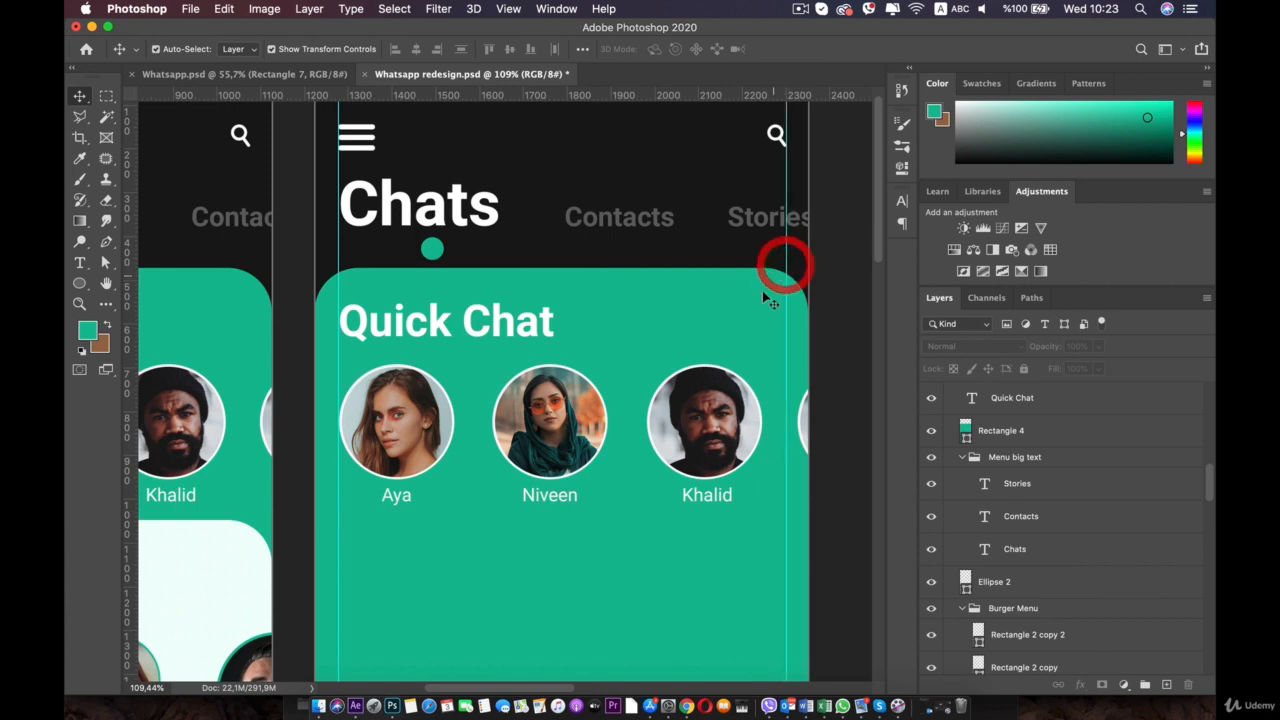
Draw a green rectangle about 1025 × 181 px between the two guides, just below the Quick Chat names
{"action": "scroll", "coordinate": [717, 628], "scroll_direction": "down", "scroll_amount": 5}
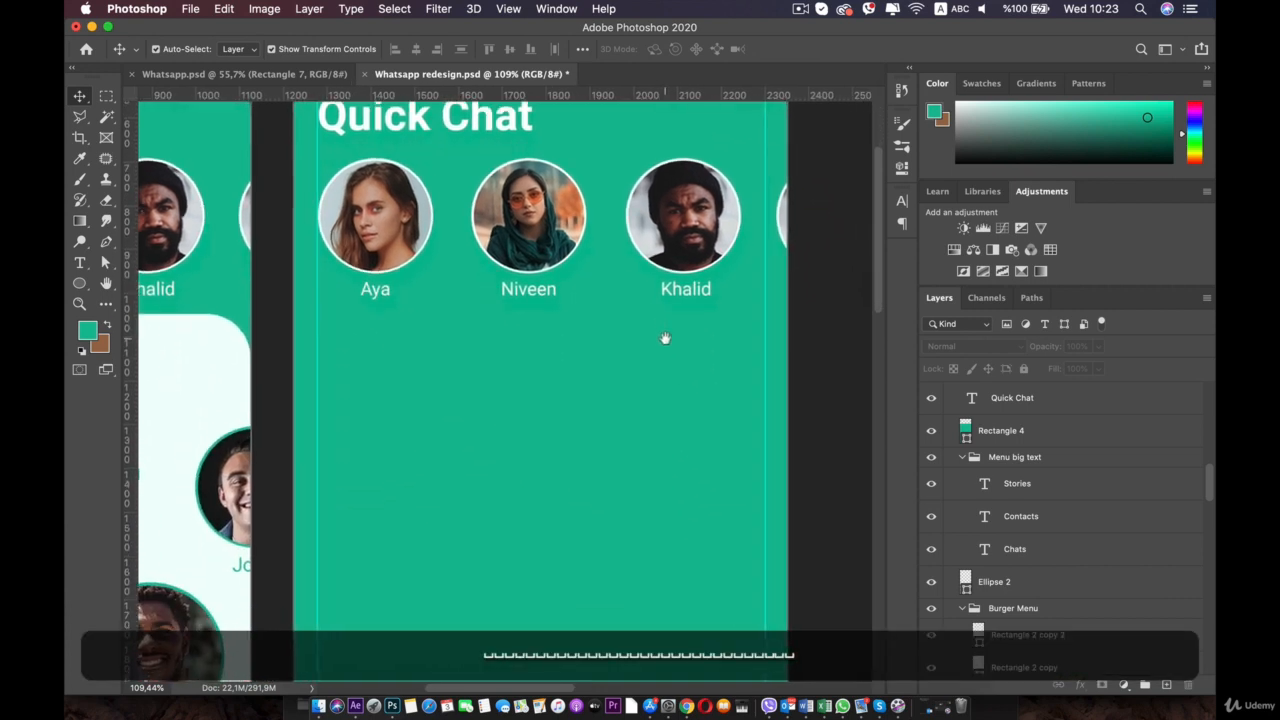
{"action": "left_click", "coordinate": [666, 338]}
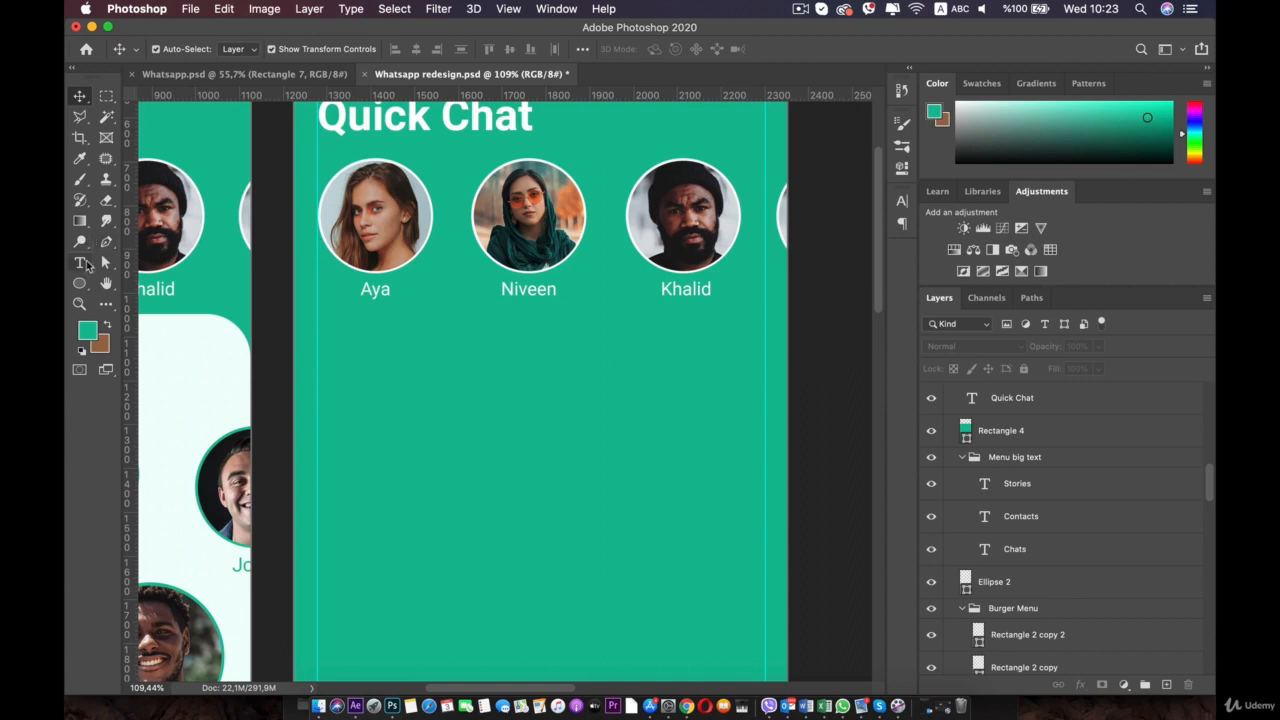
{"action": "left_click_drag", "start_coordinate": [80, 283], "coordinate": [107, 280]}
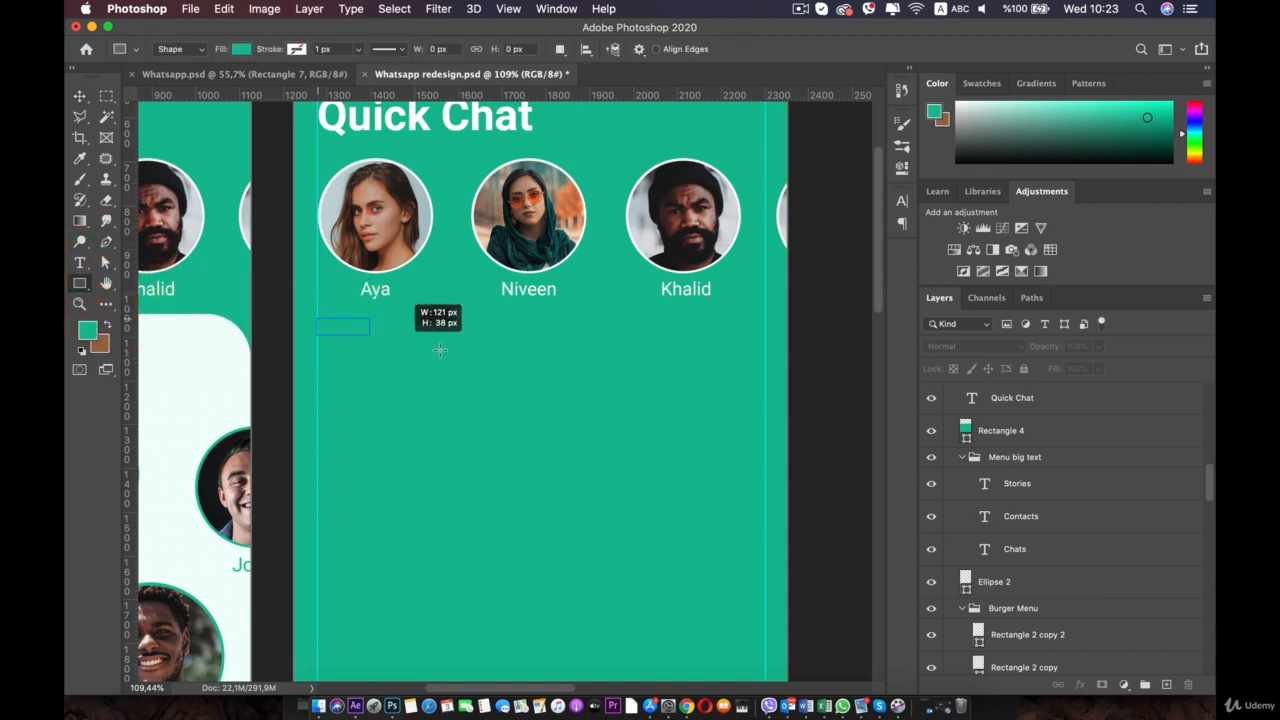
{"action": "left_click_drag", "start_coordinate": [439, 349], "coordinate": [764, 399]}
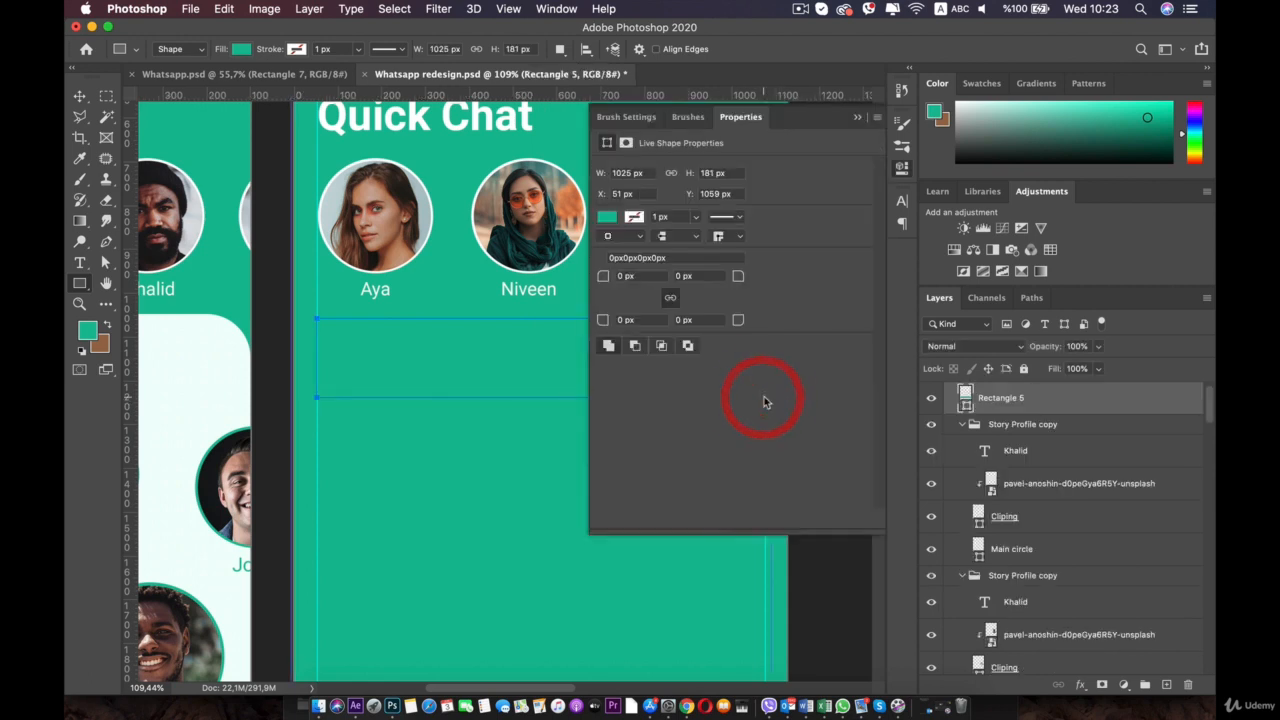
Fill the new rectangle below the Quick Chat names with the light off-white recent colour and round all its corners to 38 px
{"action": "left_click", "coordinate": [613, 221]}
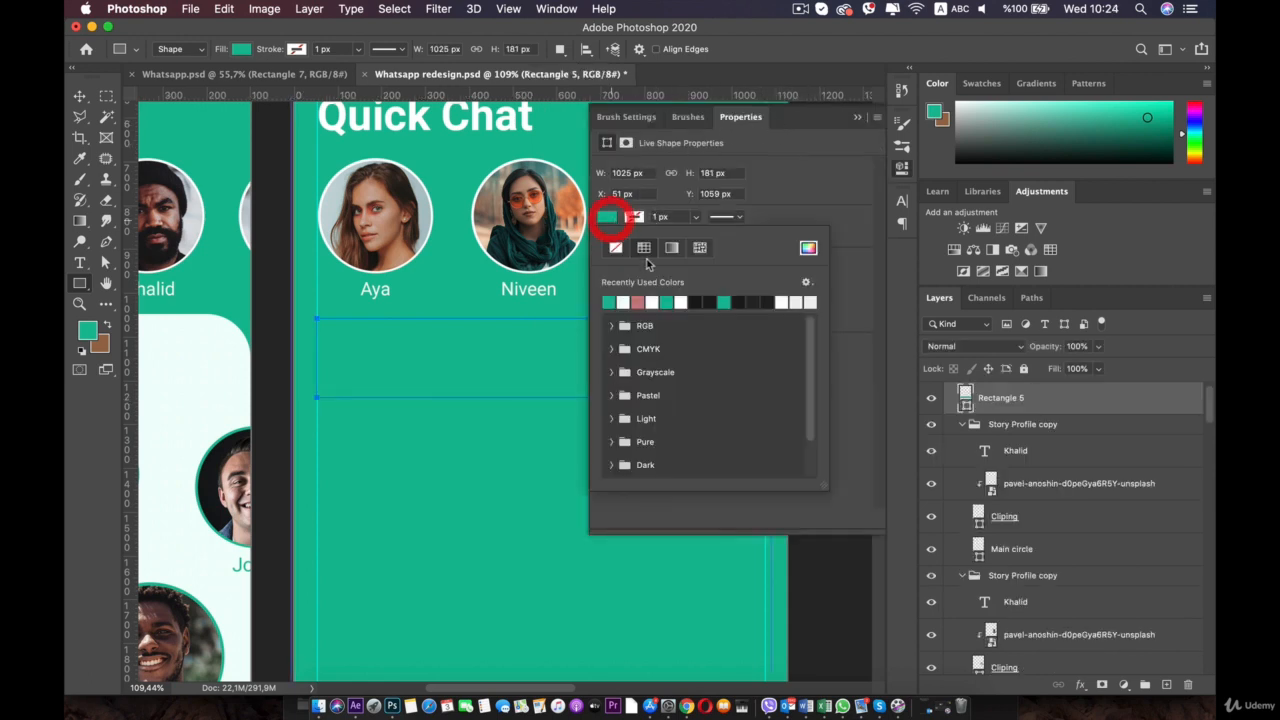
{"action": "left_click", "coordinate": [628, 301]}
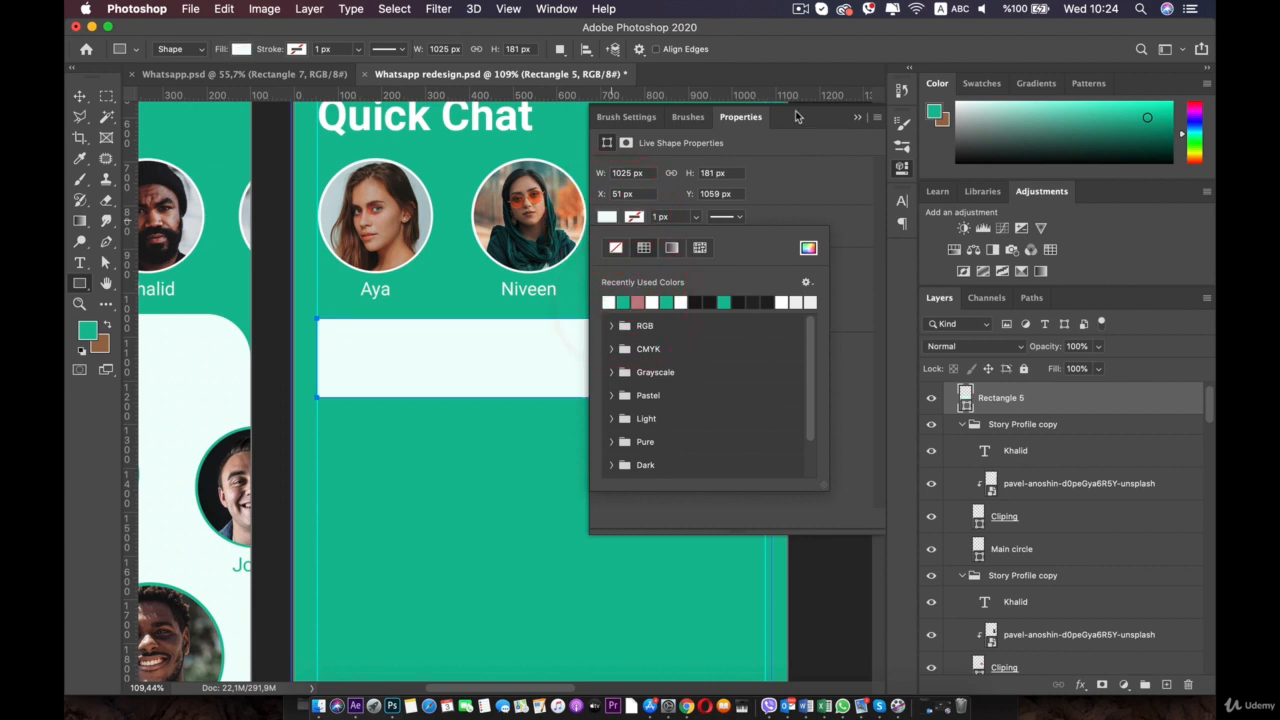
{"action": "key", "text": "space"}
{"action": "left_click_drag", "start_coordinate": [520, 172], "coordinate": [339, 125]}
{"action": "scroll", "coordinate": [365, 126], "scroll_direction": "down", "scroll_amount": 3}
{"action": "scroll", "coordinate": [365, 135], "scroll_direction": "up", "scroll_amount": 1}
{"action": "scroll", "coordinate": [365, 140], "scroll_direction": "down", "scroll_amount": 1}
{"action": "left_click_drag", "start_coordinate": [604, 276], "coordinate": [637, 278]}
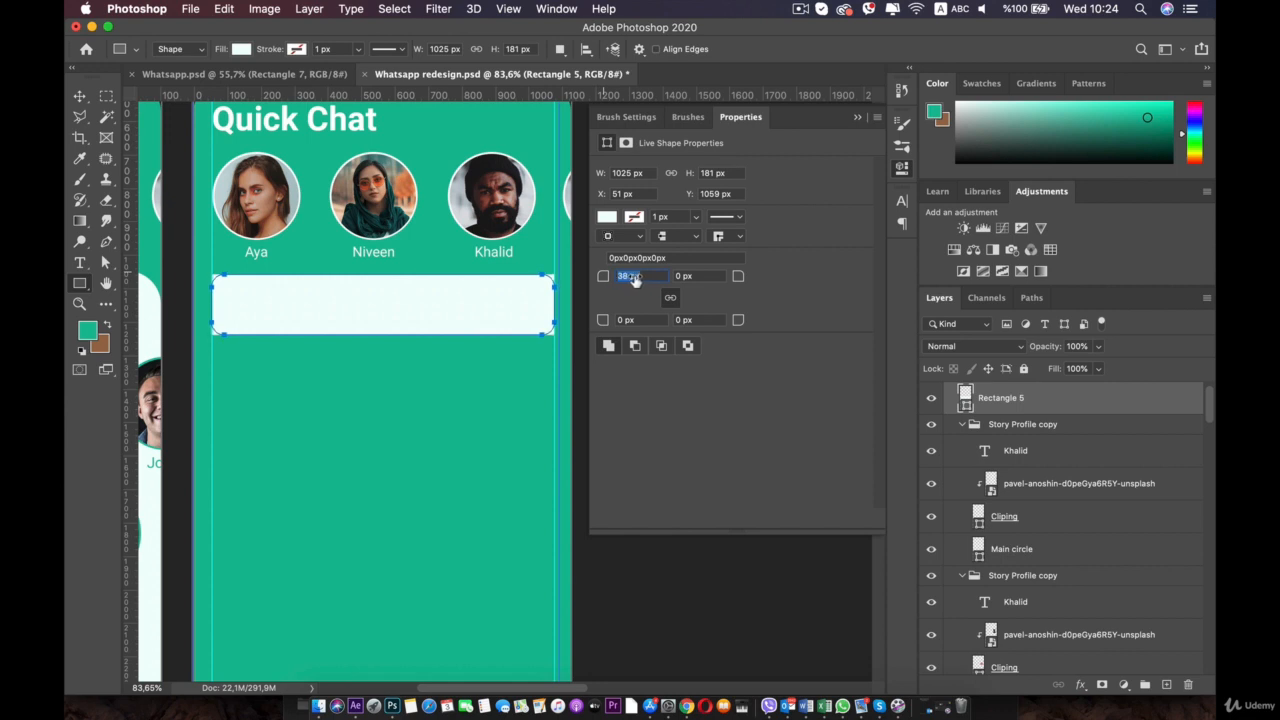
{"action": "left_click", "coordinate": [80, 96]}
{"action": "left_click", "coordinate": [286, 372]}
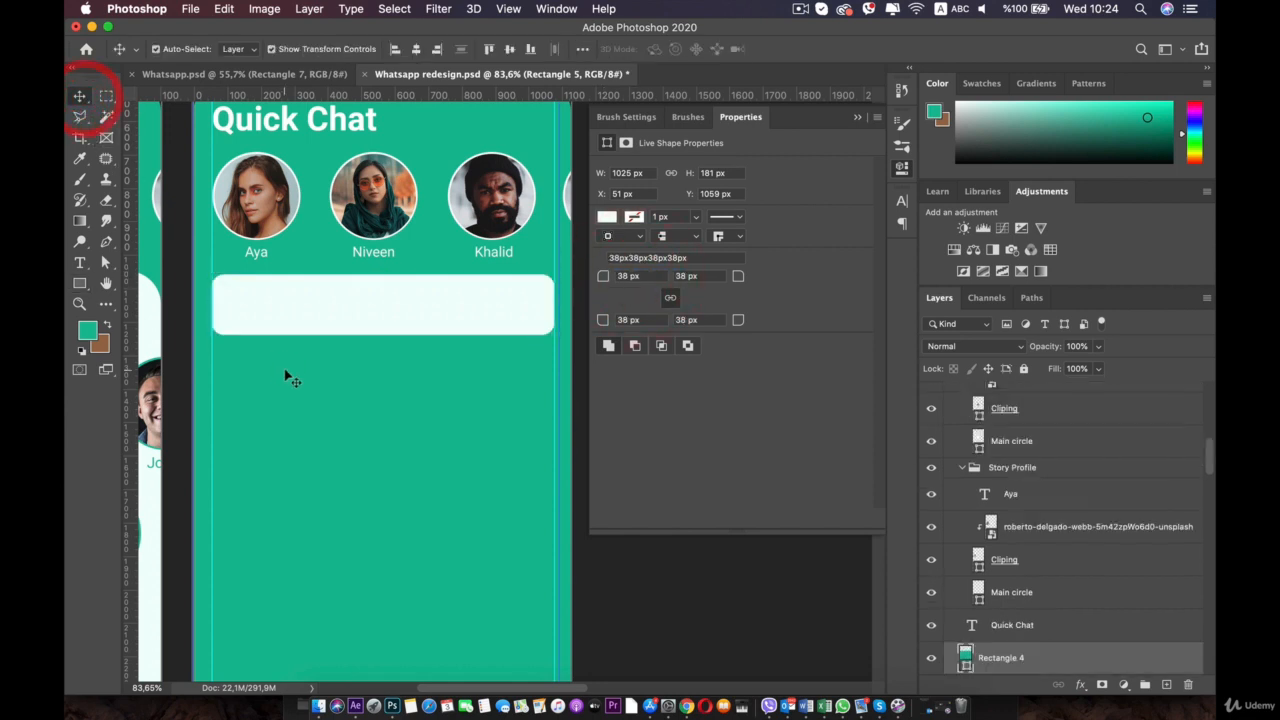
{"action": "left_click", "coordinate": [438, 322]}
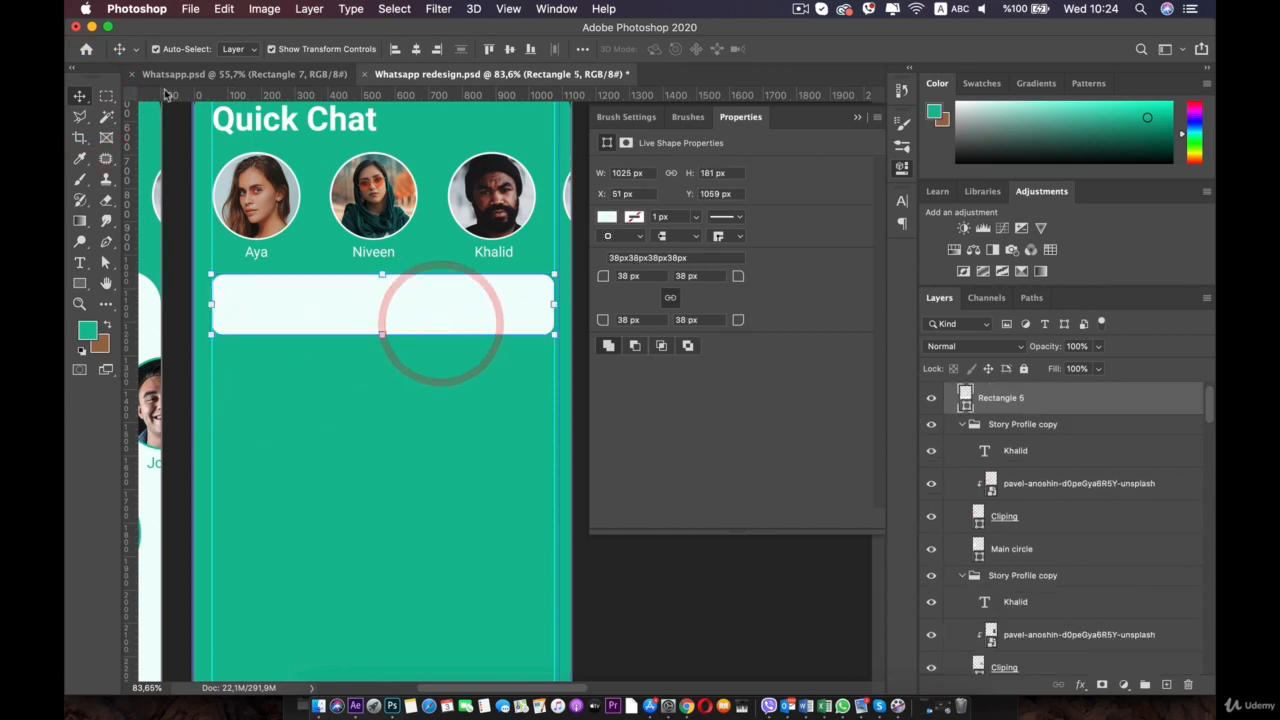
Examine the chat bubble list on the Chats screen of Whatsapp.psd, and return to Whatsapp redesign.psd
{"action": "left_click", "coordinate": [268, 72]}
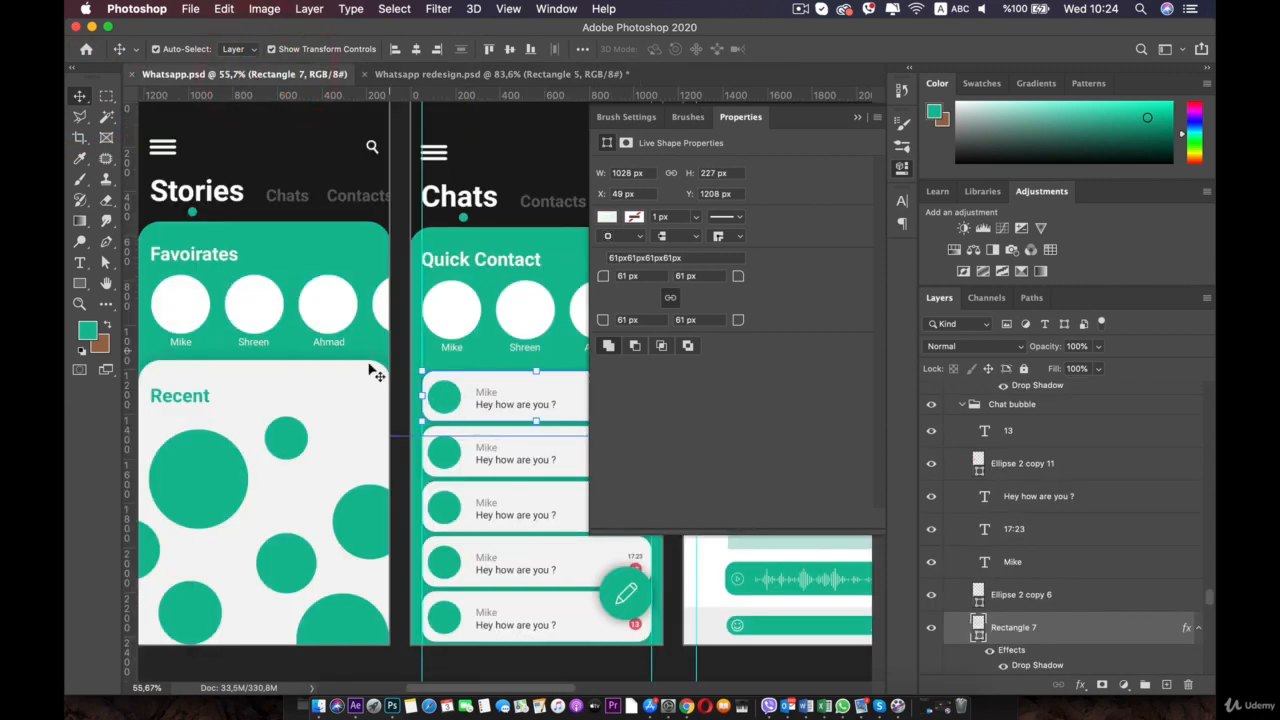
{"action": "scroll", "coordinate": [400, 330], "scroll_direction": "right", "scroll_amount": 5}
{"action": "scroll", "coordinate": [400, 330], "scroll_direction": "down", "scroll_amount": 2}
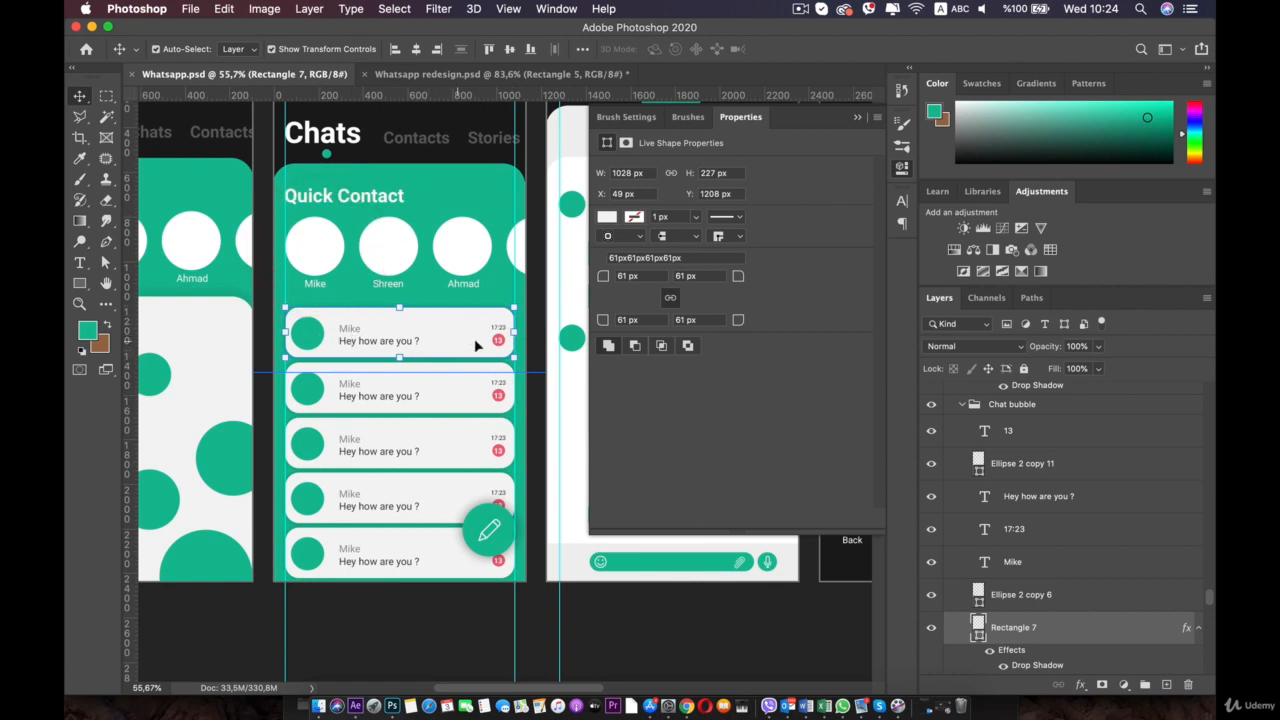
{"action": "left_click", "coordinate": [404, 78]}
{"action": "scroll", "coordinate": [394, 397], "scroll_direction": "up", "scroll_amount": 3}
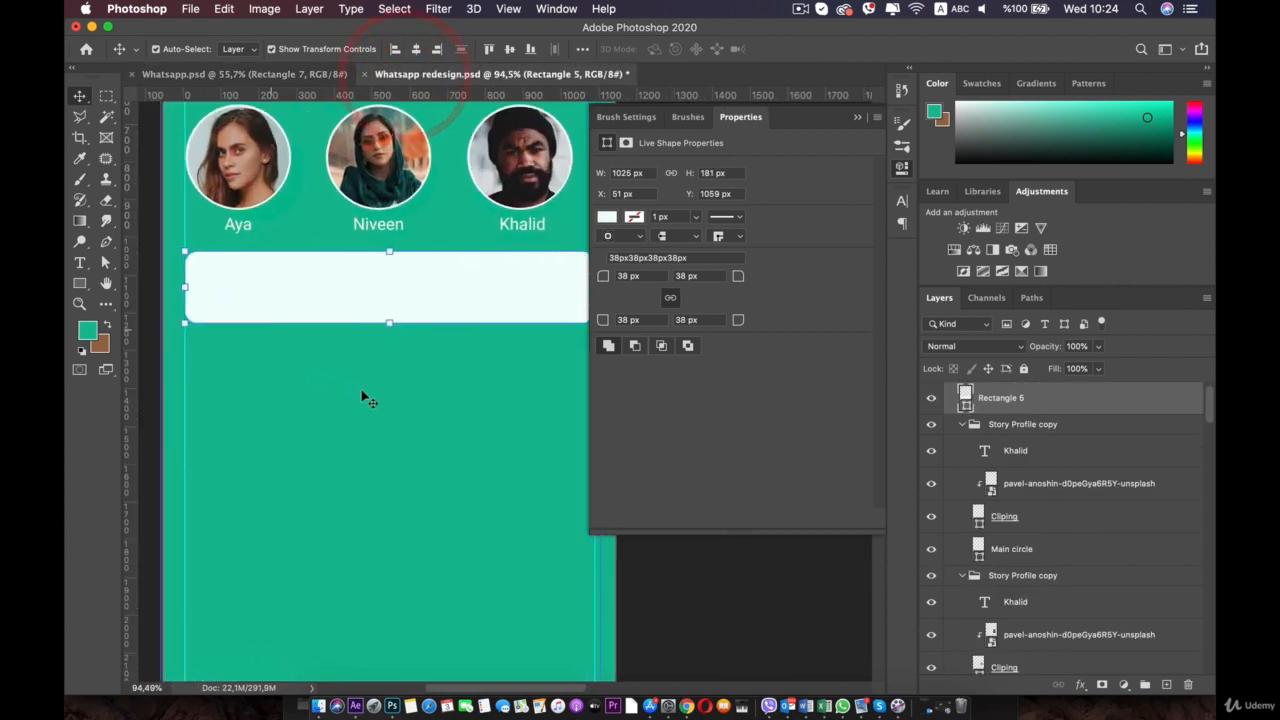
{"action": "left_click_drag", "start_coordinate": [294, 350], "coordinate": [323, 400]}
{"action": "left_click", "coordinate": [318, 497]}
{"action": "left_click", "coordinate": [284, 380]}
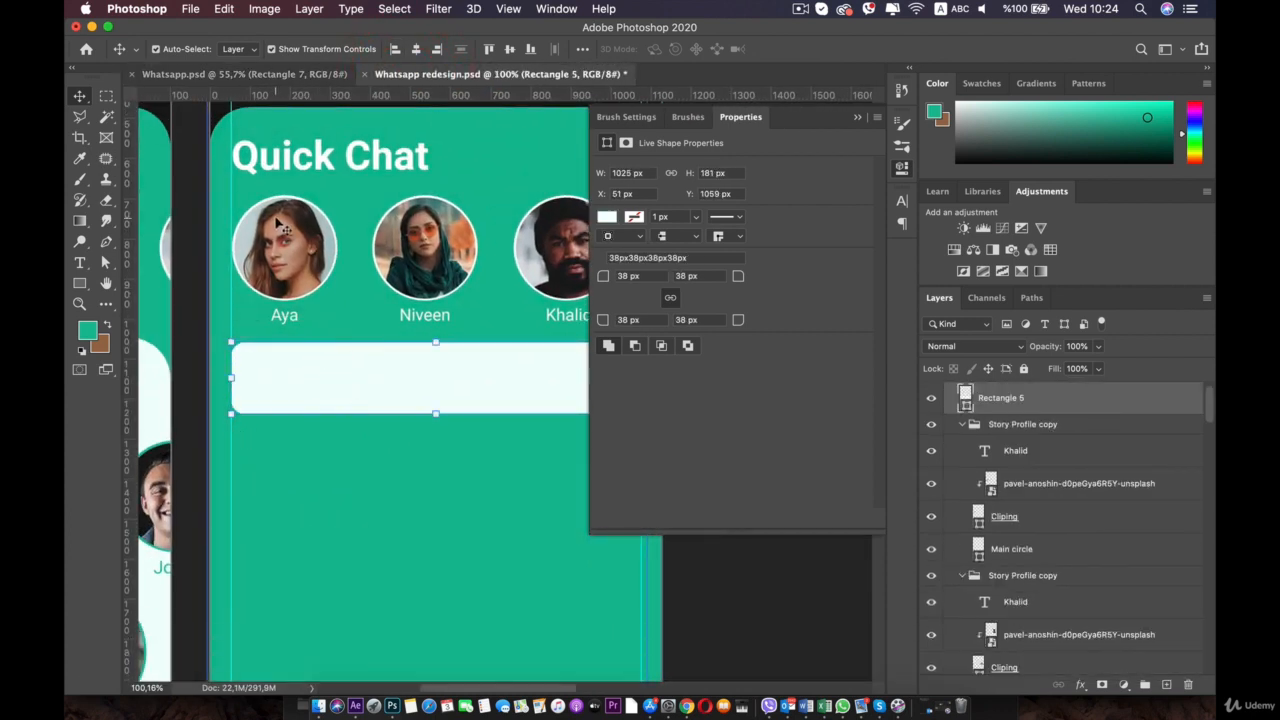
Duplicate the Story Profile group of the first Quick Chat portrait and rename the lower of the two groups as Chats
{"action": "left_click", "coordinate": [235, 221]}
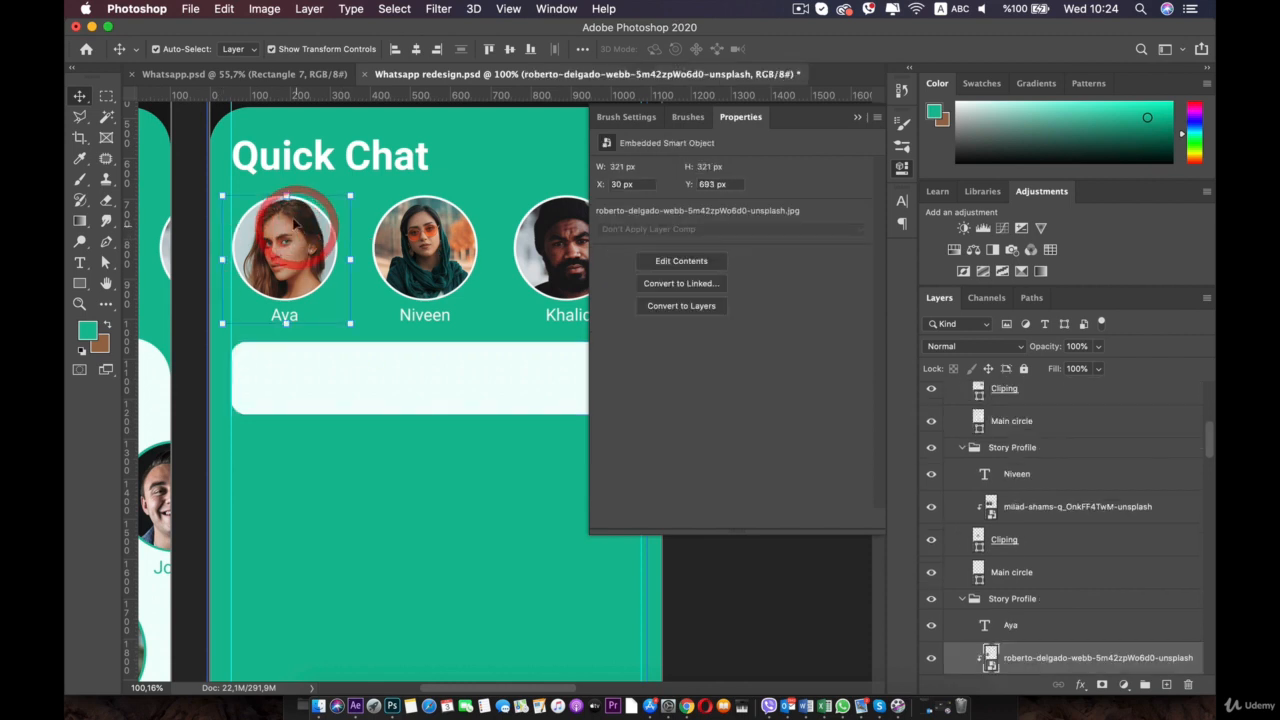
{"action": "key", "text": "super+t"}
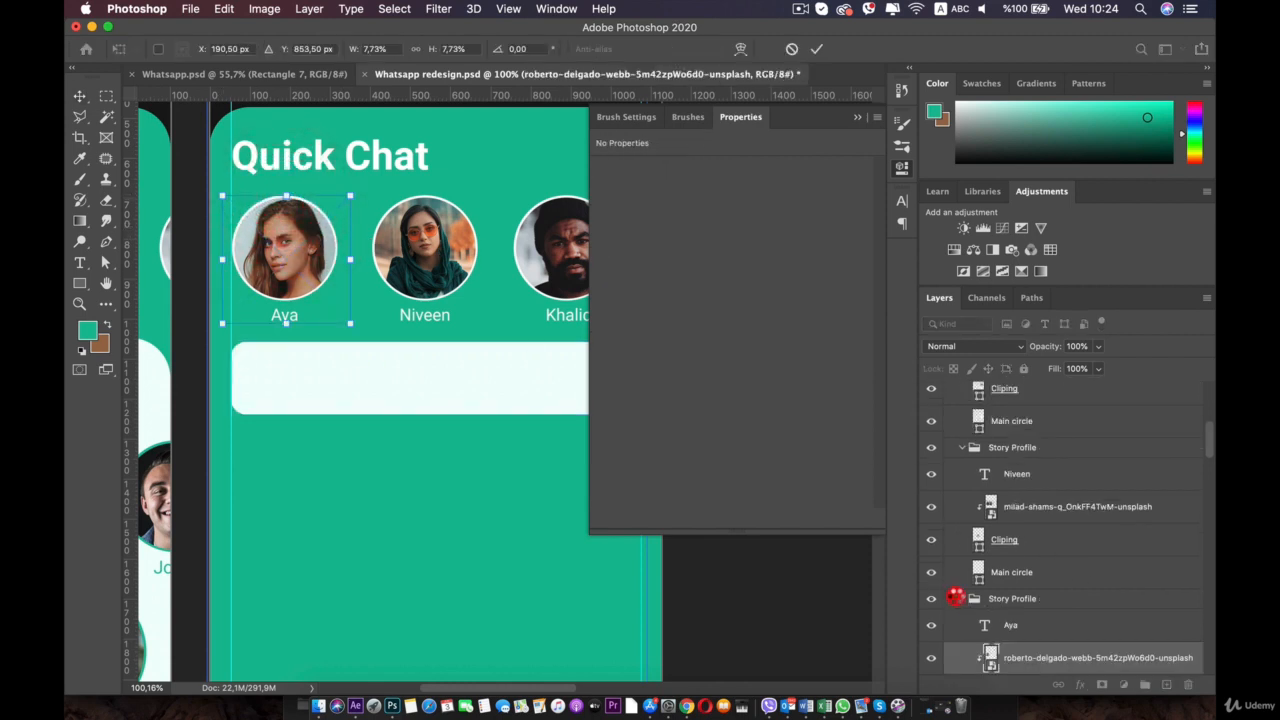
{"action": "left_click", "coordinate": [956, 597]}
{"action": "left_click", "coordinate": [964, 599]}
{"action": "scroll", "coordinate": [988, 605], "scroll_direction": "down", "scroll_amount": 2}
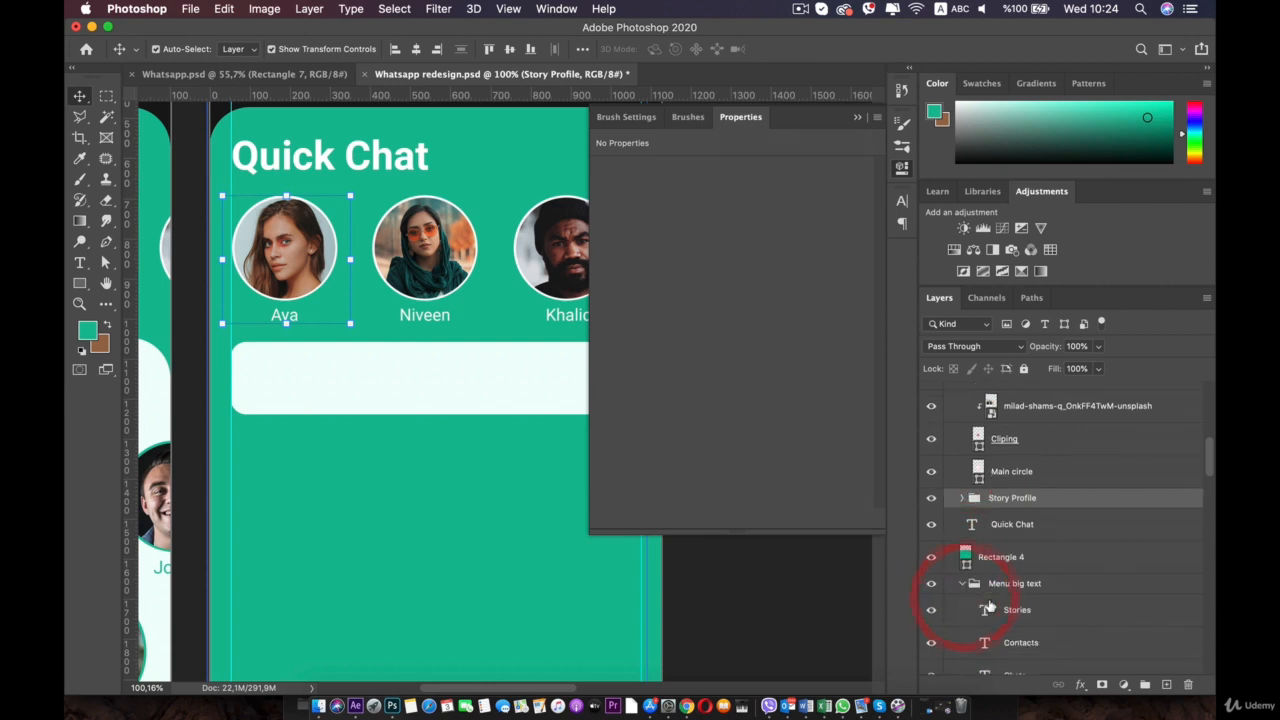
{"action": "left_click", "coordinate": [963, 583]}
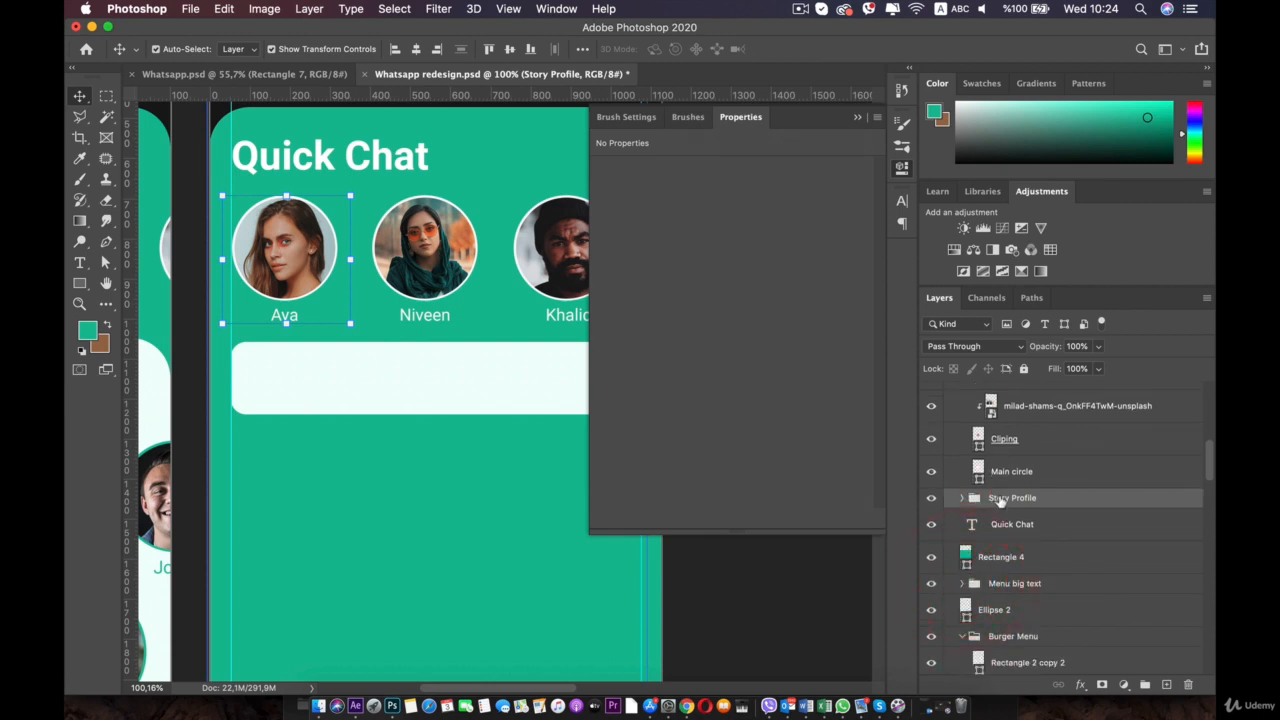
{"action": "key", "text": "super+j"}
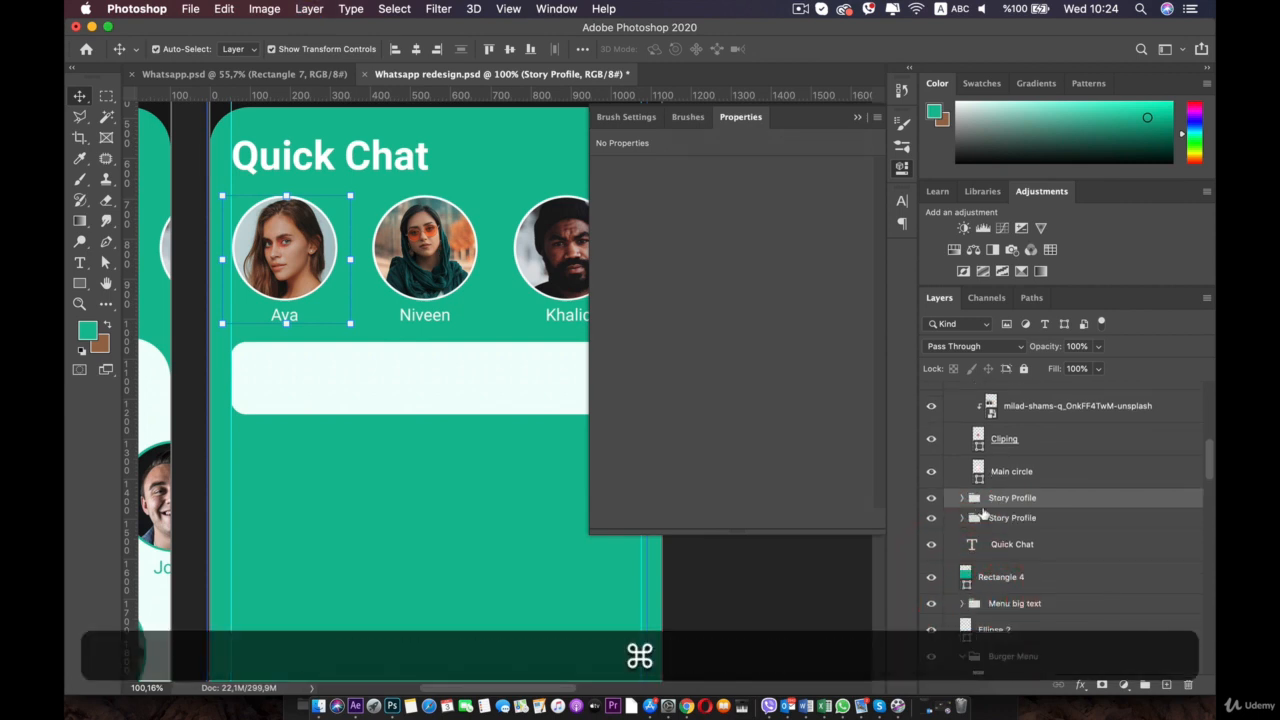
{"action": "left_click", "coordinate": [1010, 518]}
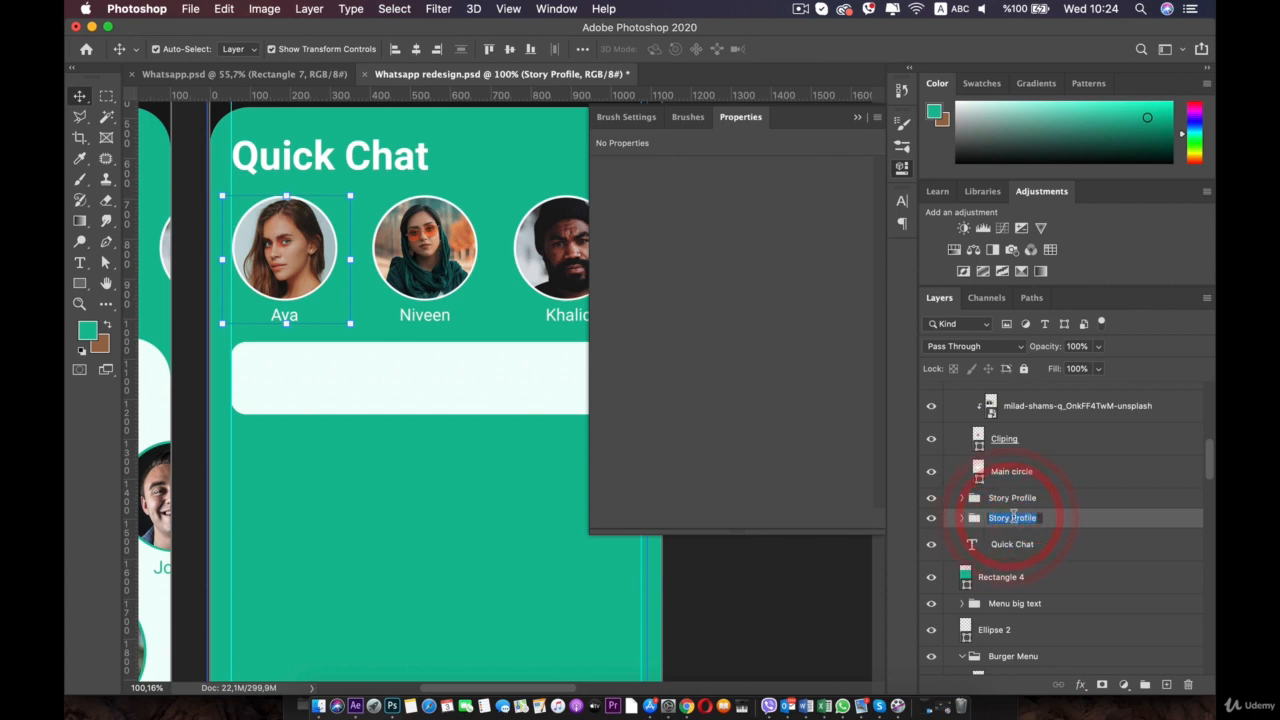
{"action": "type", "text": "Chats"}
{"action": "key", "text": "Return"}
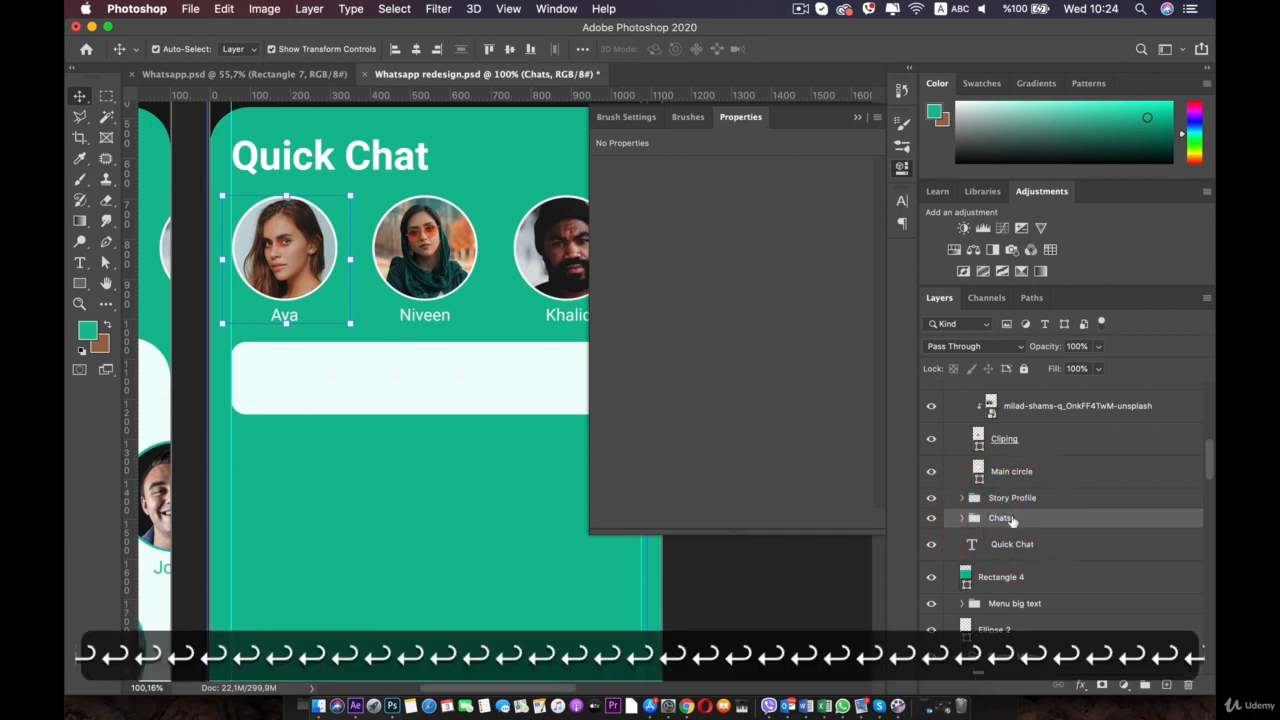
Move the Chats group down over the start of the light rectangle and bring it to the top of Artboard 2's layer stack
{"action": "left_click", "coordinate": [287, 188]}
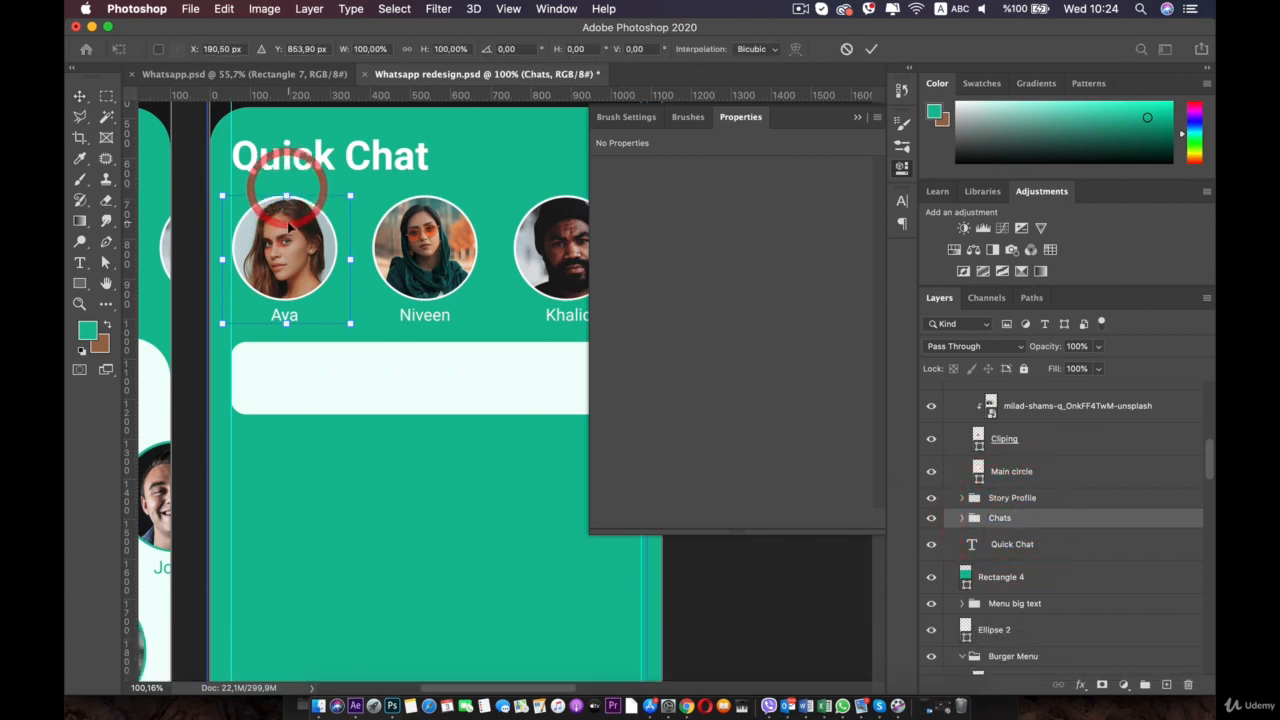
{"action": "left_click_drag", "start_coordinate": [290, 276], "coordinate": [297, 375]}
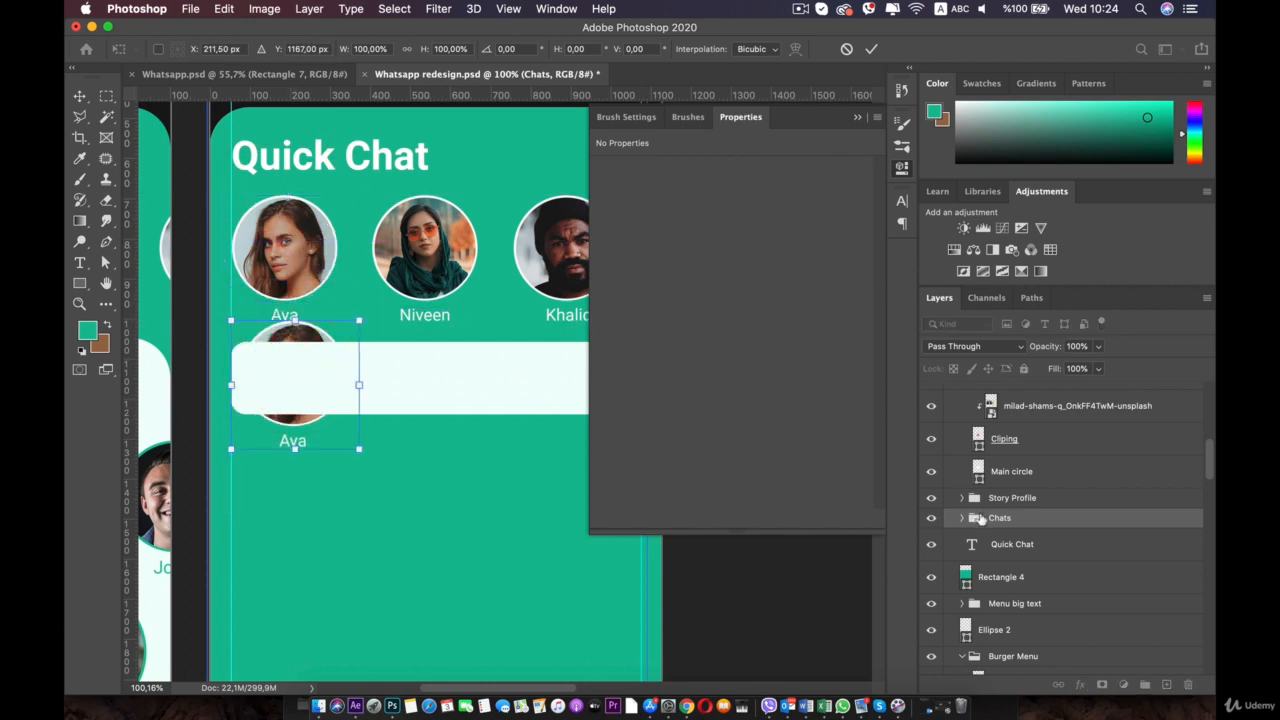
{"action": "key", "text": "super"}
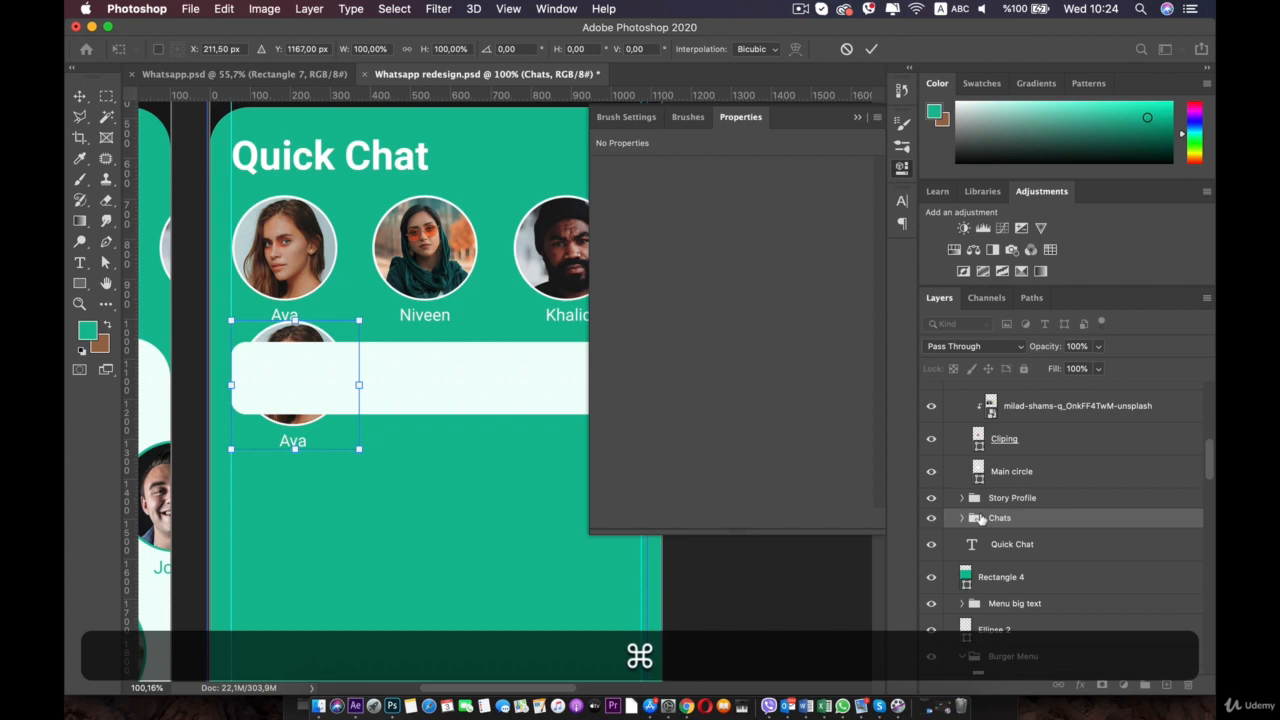
{"action": "left_click_drag", "start_coordinate": [1000, 519], "coordinate": [1017, 410]}
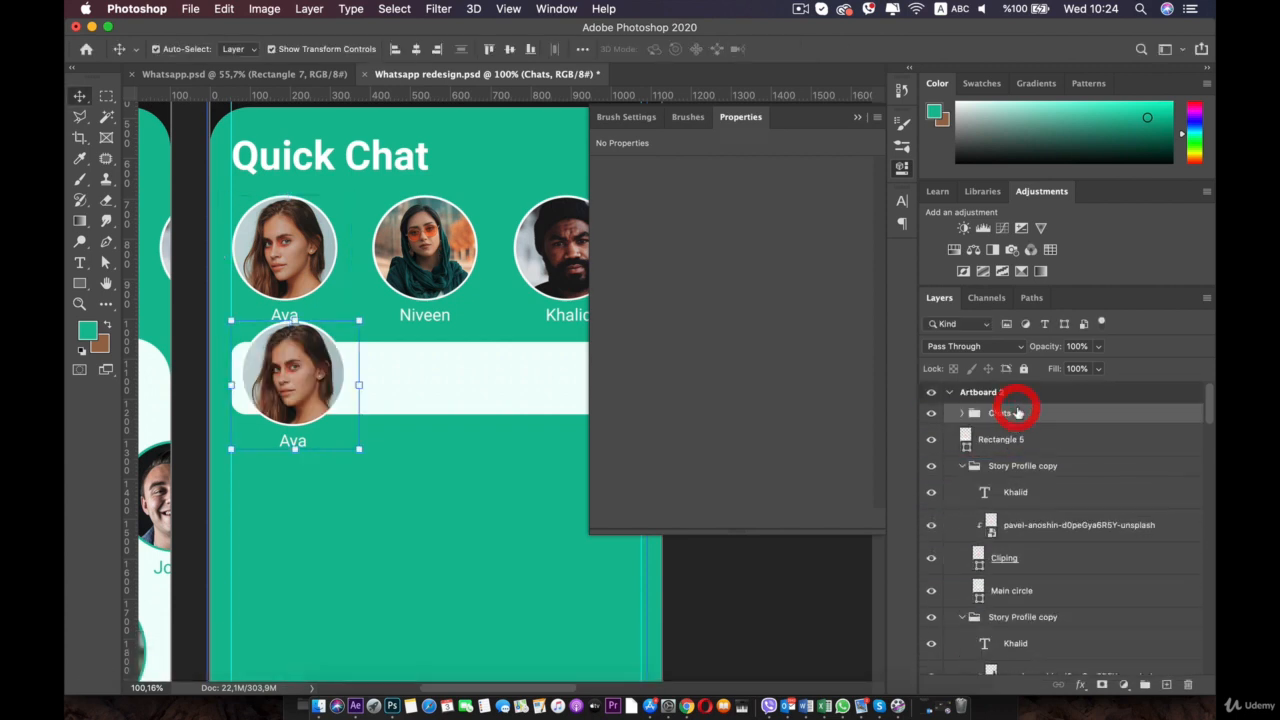
Delete the name text from the Chats group and recolour its Main circle to the background green 16bc97
{"action": "left_click", "coordinate": [963, 413]}
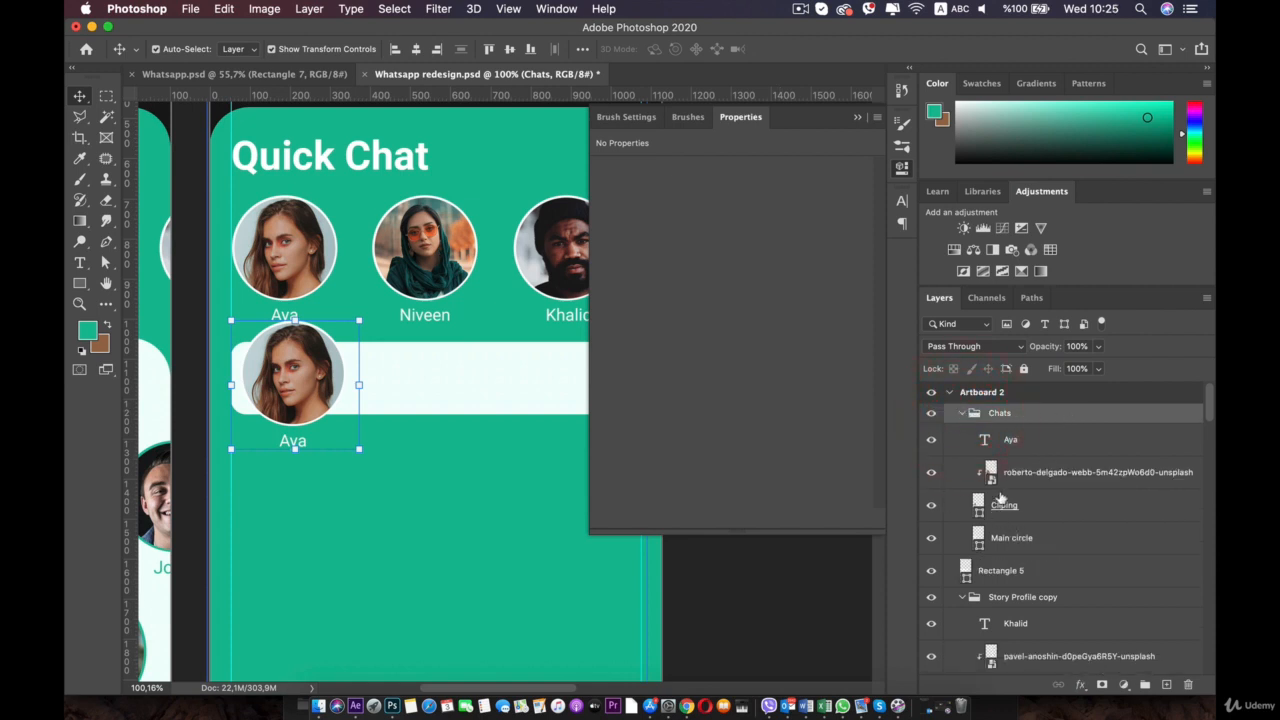
{"action": "left_click", "coordinate": [1013, 450]}
{"action": "key", "text": "BackSpace"}
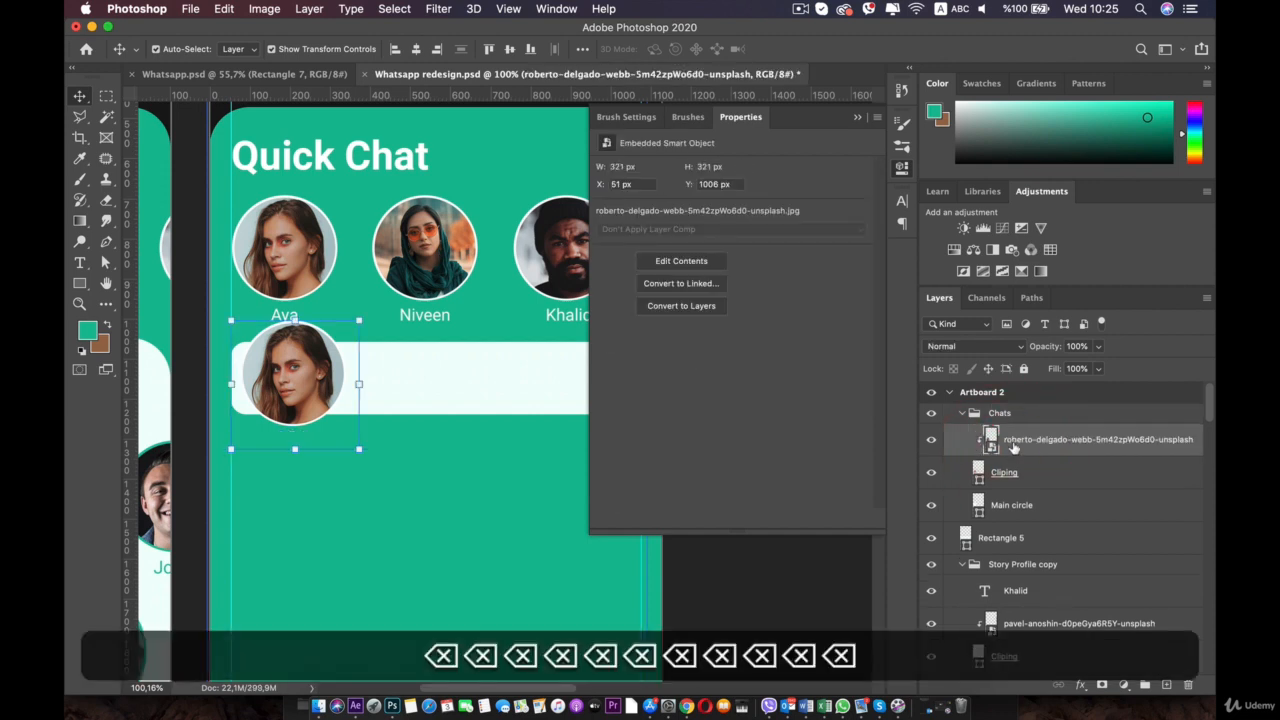
{"action": "double_click", "coordinate": [977, 507]}
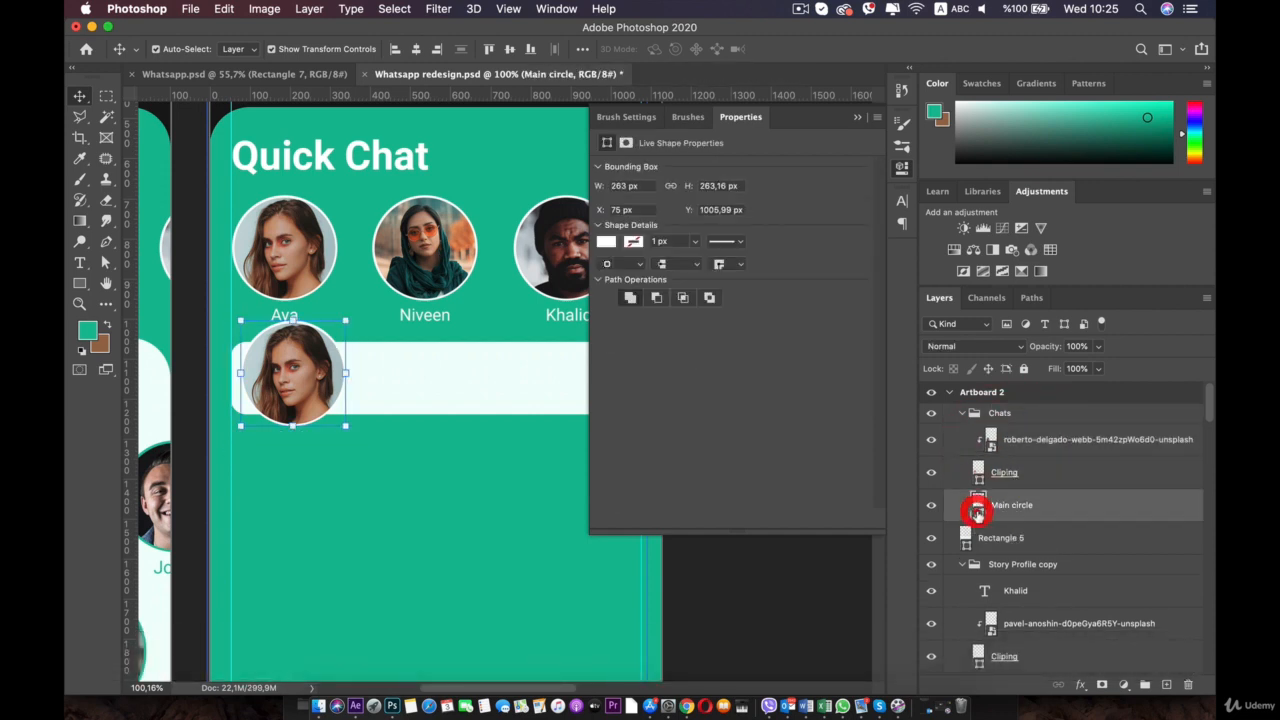
{"action": "left_click", "coordinate": [411, 507]}
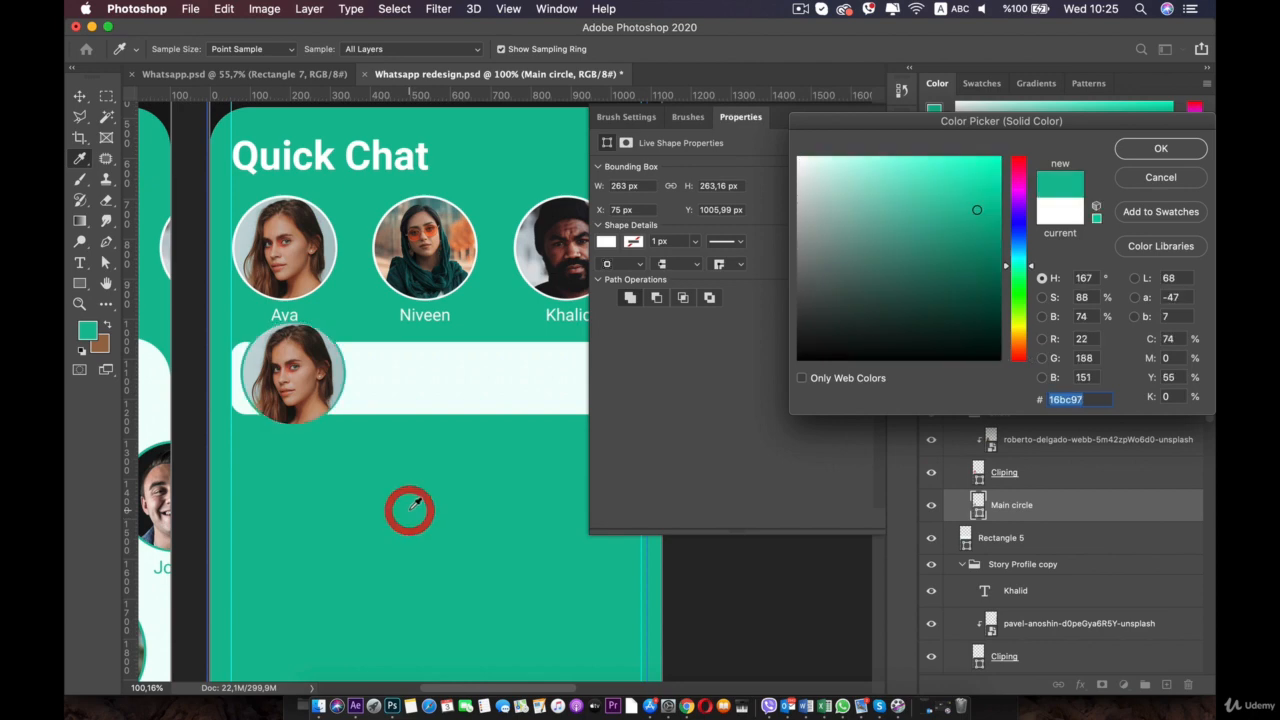
{"action": "left_click", "coordinate": [1161, 148]}
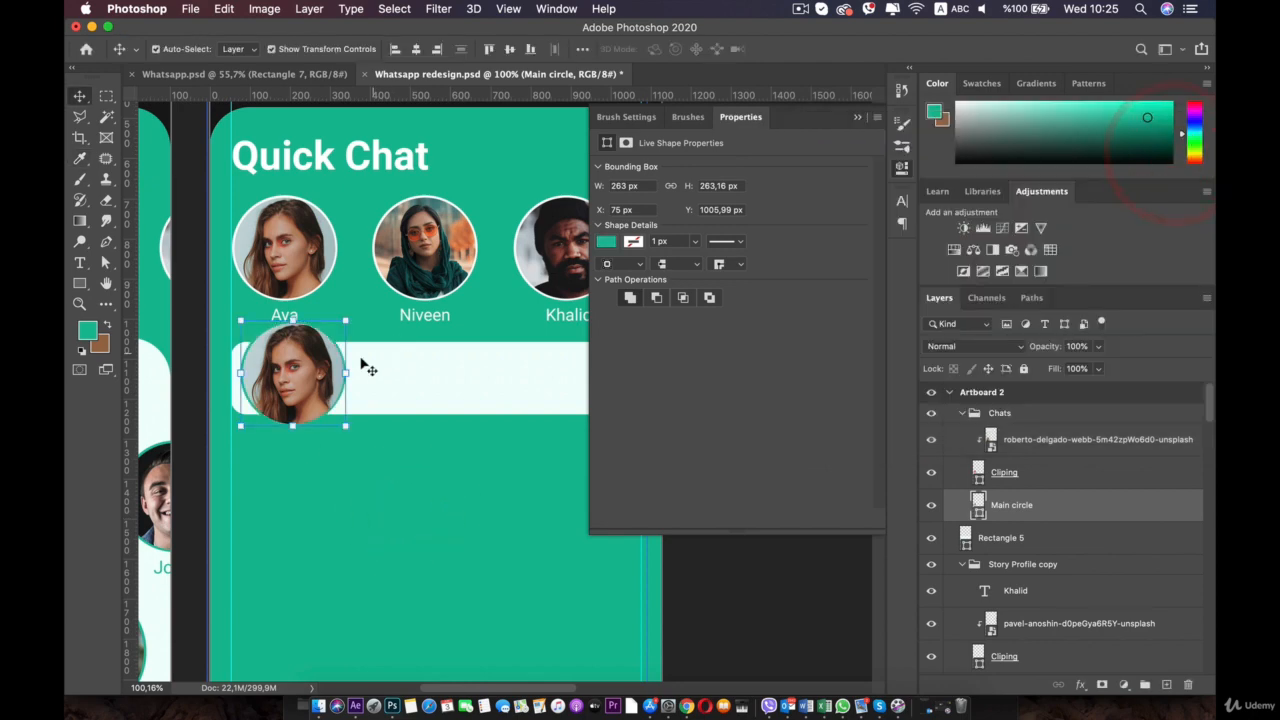
Scale the Chats portrait group to about 50% and place it inside the left end of the light rounded rectangle
{"action": "scroll", "coordinate": [263, 377], "scroll_direction": "down", "scroll_amount": 2}
{"action": "scroll", "coordinate": [263, 383], "scroll_direction": "up", "scroll_amount": 5}
{"action": "key", "text": "space"}
{"action": "left_click_drag", "start_coordinate": [345, 391], "coordinate": [478, 432]}
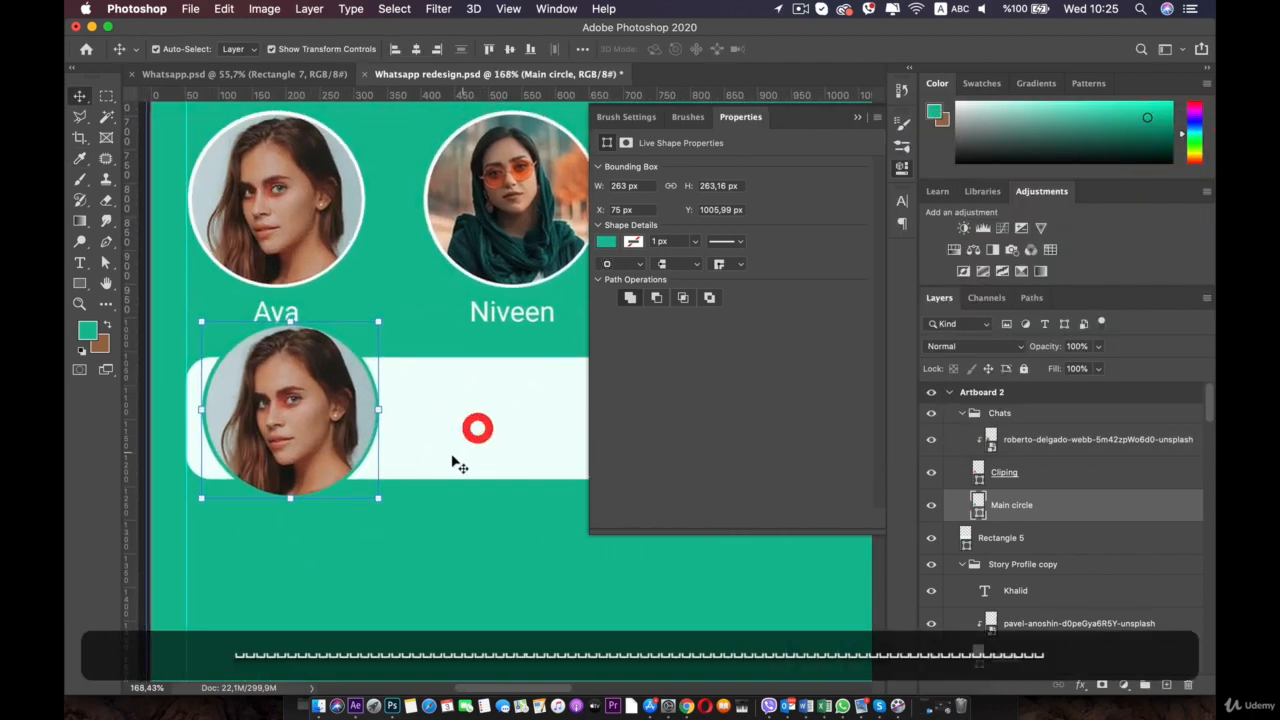
{"action": "left_click", "coordinate": [962, 413]}
{"action": "left_click", "coordinate": [290, 320]}
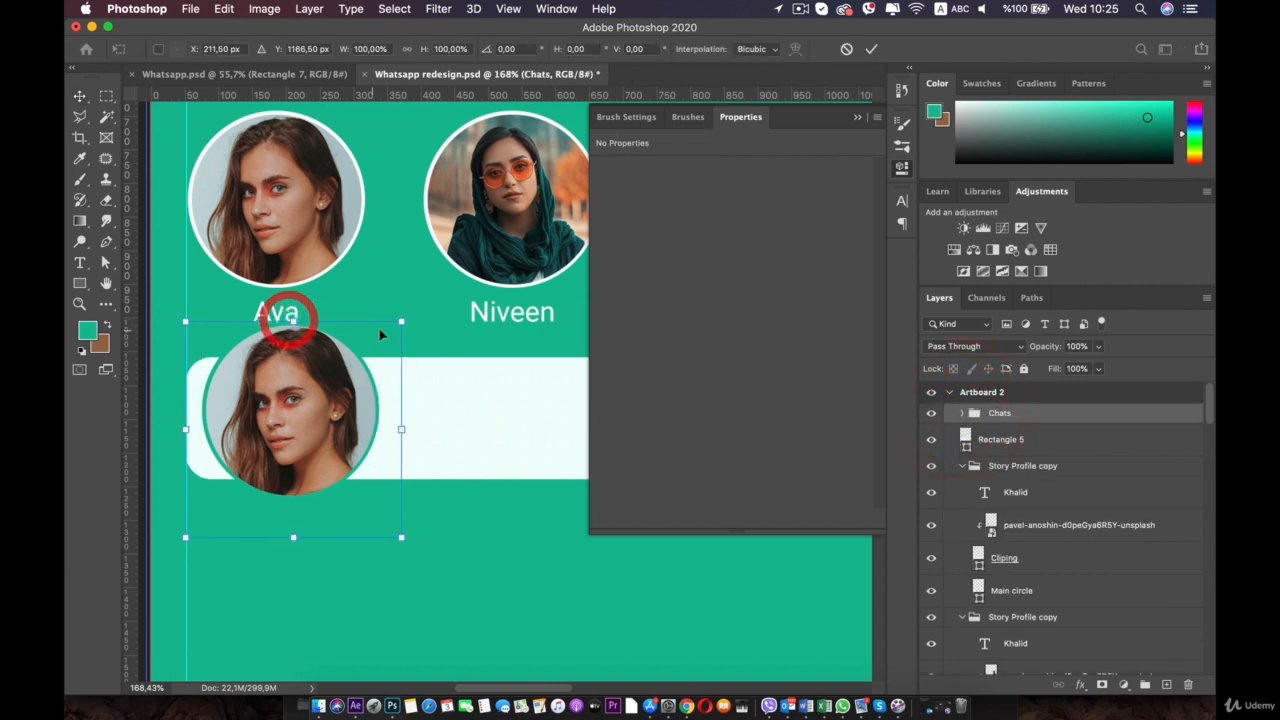
{"action": "left_click_drag", "start_coordinate": [400, 325], "coordinate": [298, 421]}
{"action": "left_click_drag", "start_coordinate": [260, 467], "coordinate": [270, 420]}
{"action": "left_click_drag", "start_coordinate": [312, 371], "coordinate": [254, 400]}
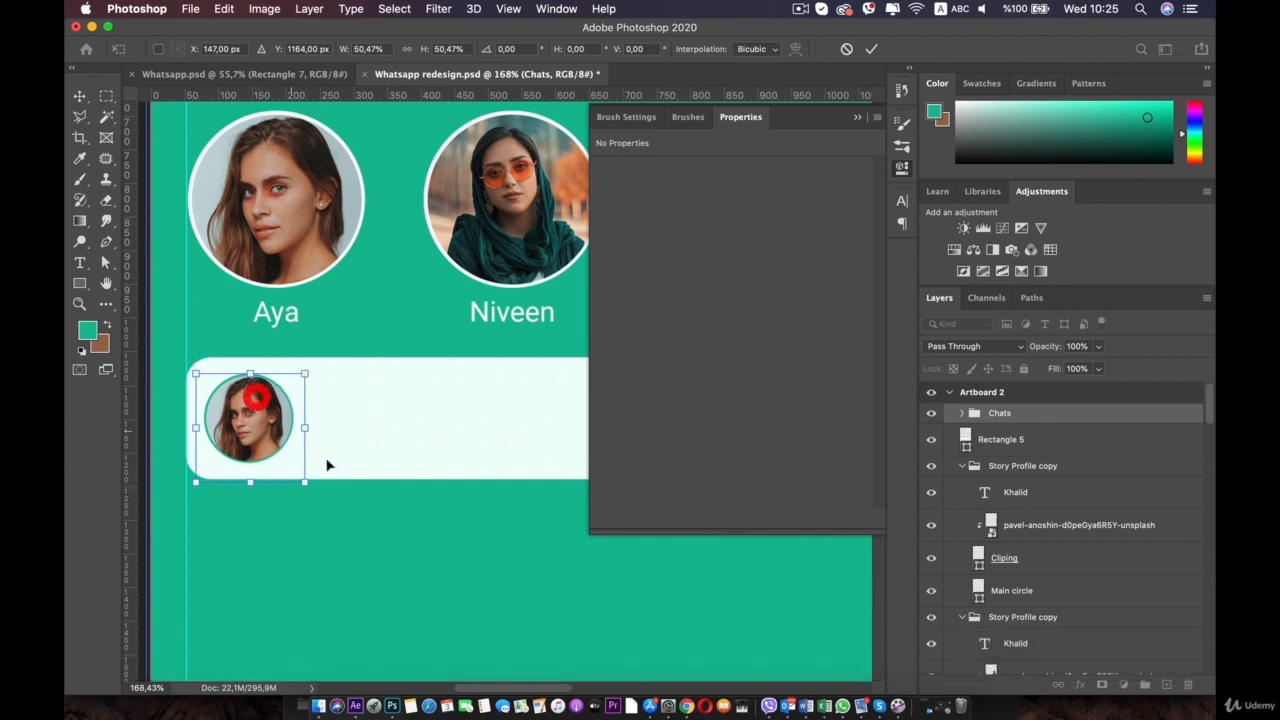
{"action": "left_click", "coordinate": [321, 543]}
{"action": "double_click", "coordinate": [253, 414]}
Nudge the Chats portrait group within the light rectangle to X 145 px, Y 1165 px
{"action": "scroll", "coordinate": [256, 418], "scroll_direction": "up", "scroll_amount": 4}
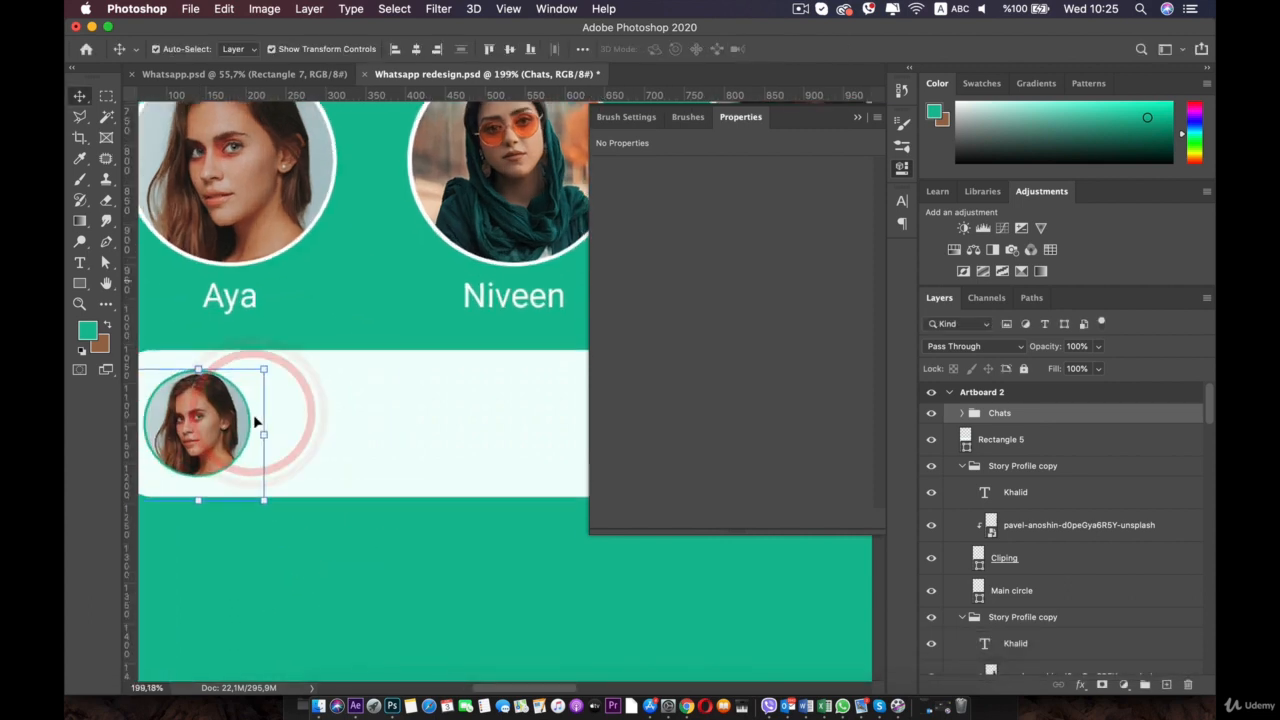
{"action": "left_click_drag", "start_coordinate": [363, 387], "coordinate": [440, 362]}
{"action": "left_click", "coordinate": [427, 522]}
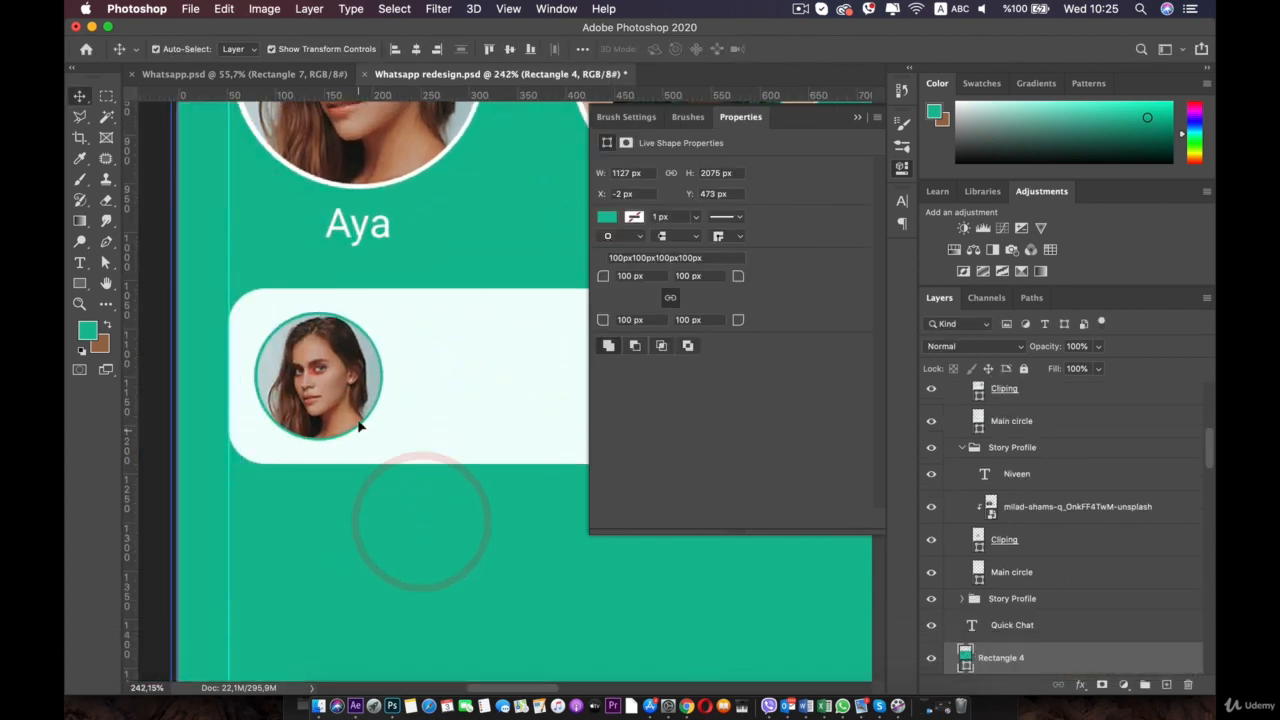
{"action": "left_click", "coordinate": [357, 383]}
{"action": "scroll", "coordinate": [1018, 432], "scroll_direction": "up", "scroll_amount": 1}
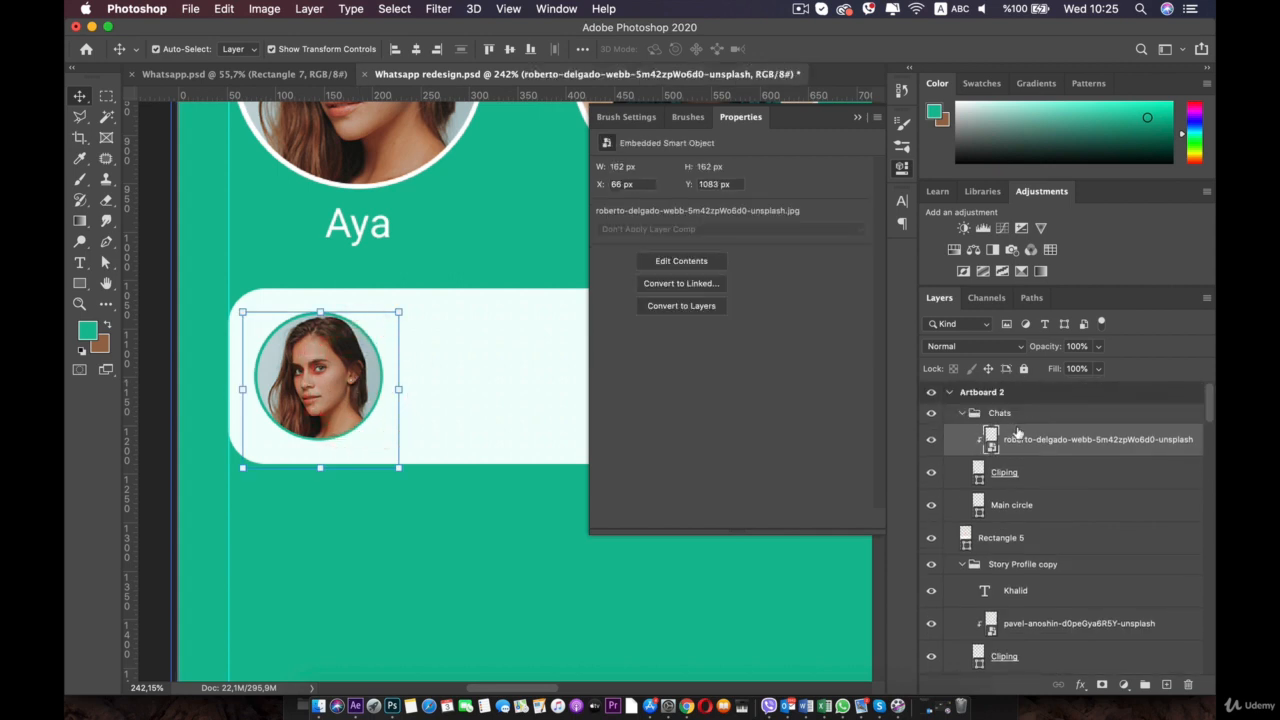
{"action": "left_click", "coordinate": [1002, 414]}
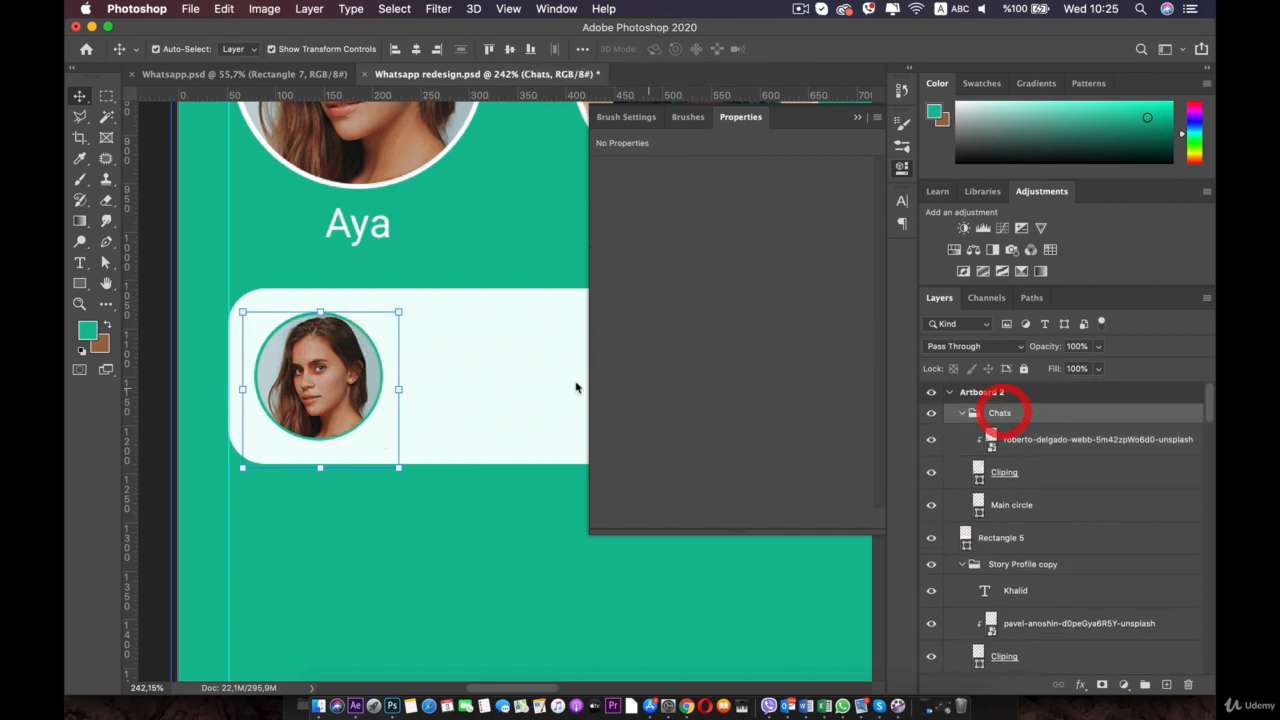
{"action": "left_click", "coordinate": [324, 306]}
{"action": "key", "text": "Down"}
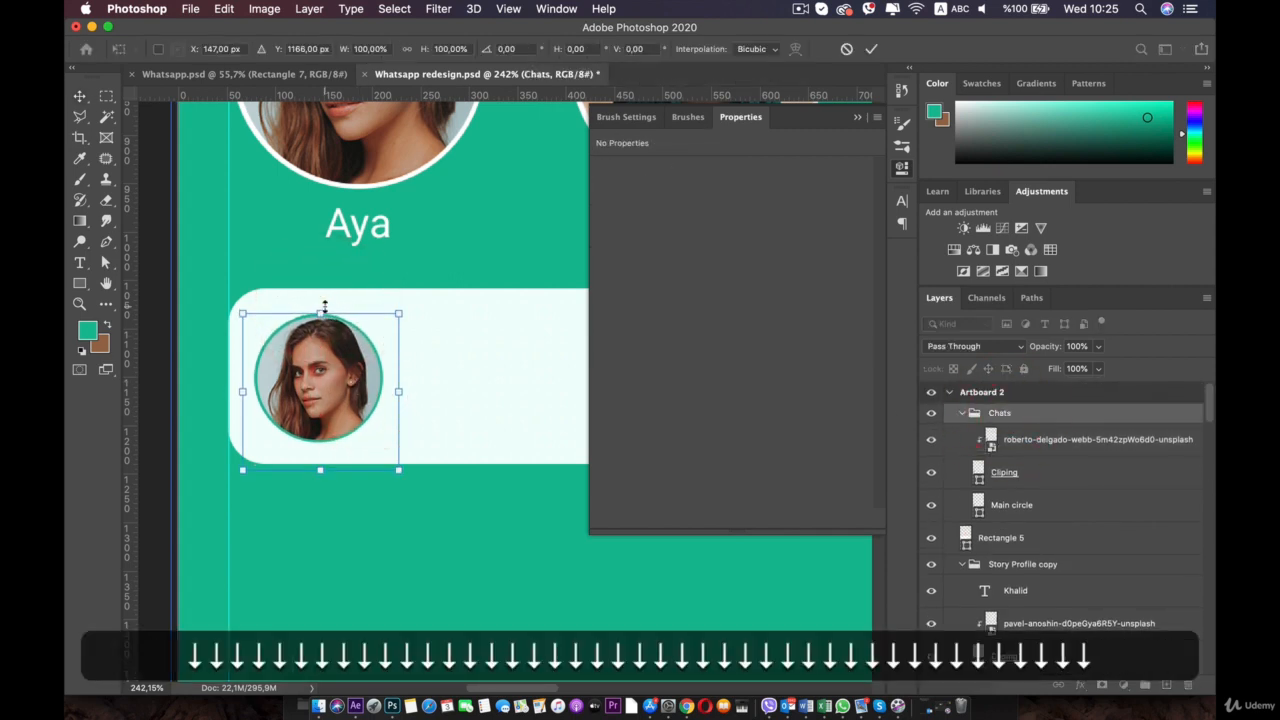
{"action": "key", "text": "Up"}
{"action": "key", "text": "Left"}
{"action": "key", "text": "Left"}
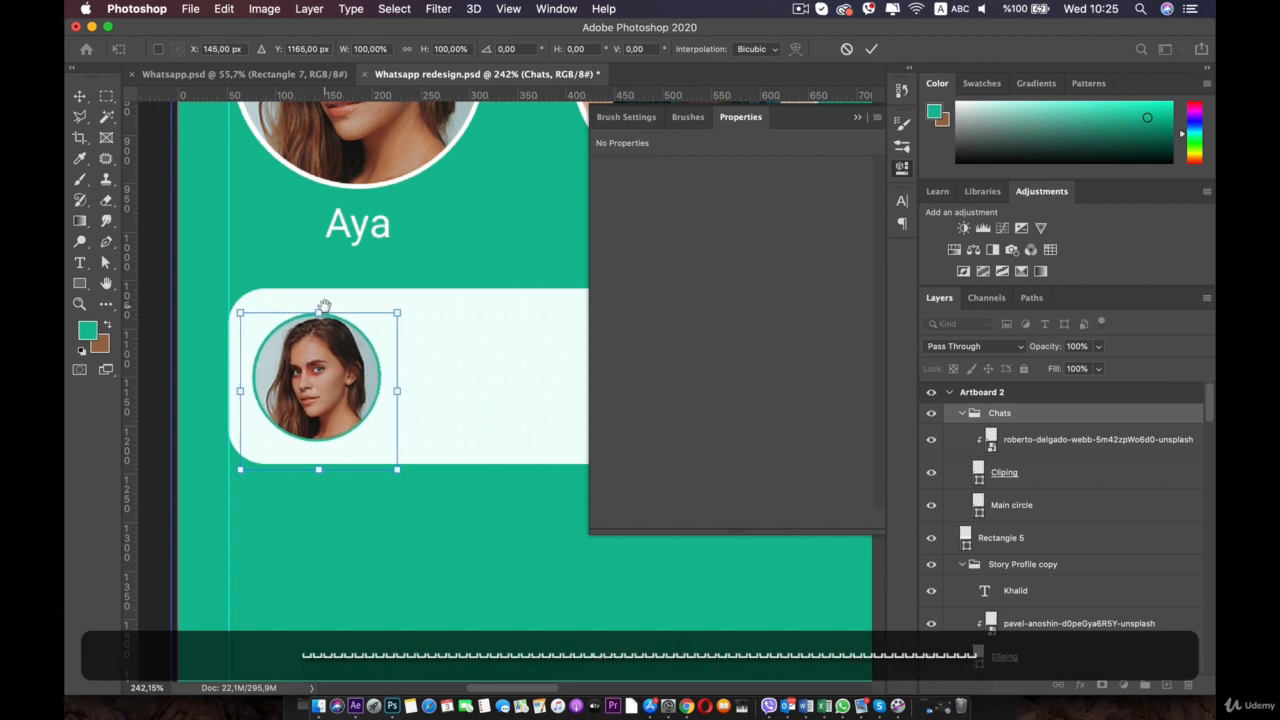
{"action": "left_click_drag", "start_coordinate": [416, 318], "coordinate": [348, 298]}
{"action": "left_click", "coordinate": [392, 451]}
{"action": "double_click", "coordinate": [239, 355]}
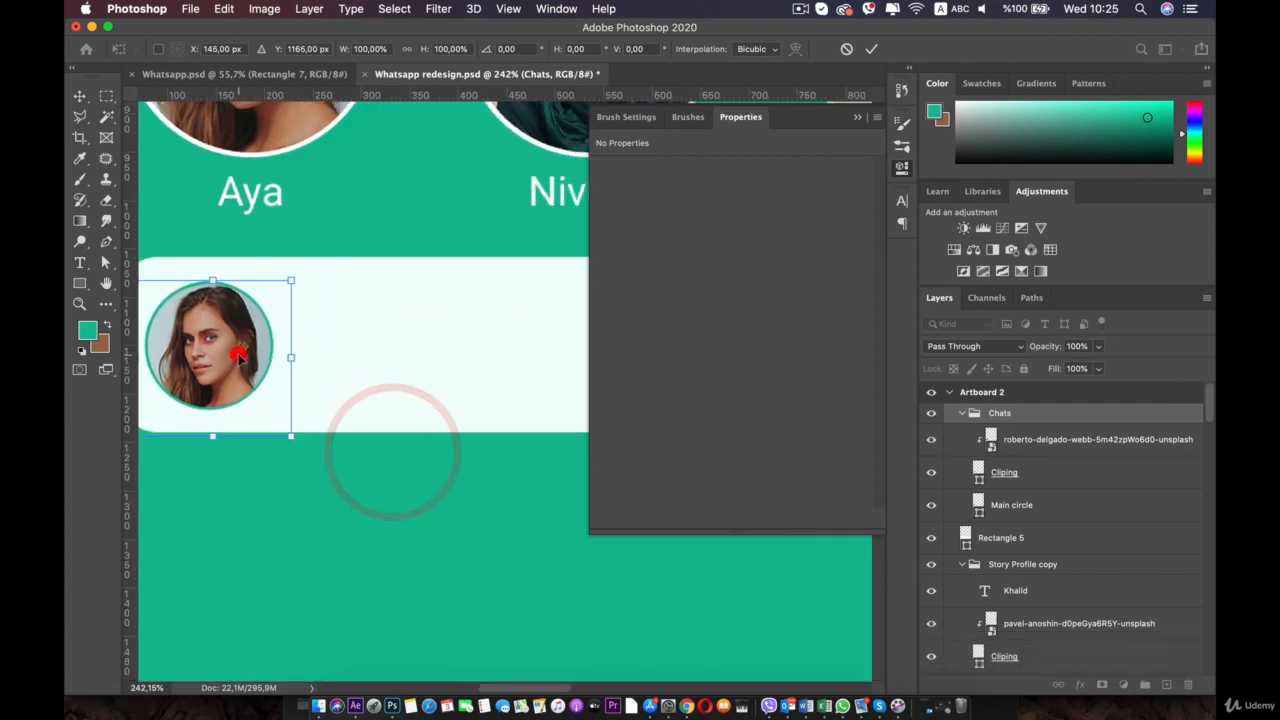
Try to add a contact name as white Roboto text inside the light rounded rectangle, to the right of the portrait
{"action": "key", "text": "super+minus"}
{"action": "key", "text": "super+minus"}
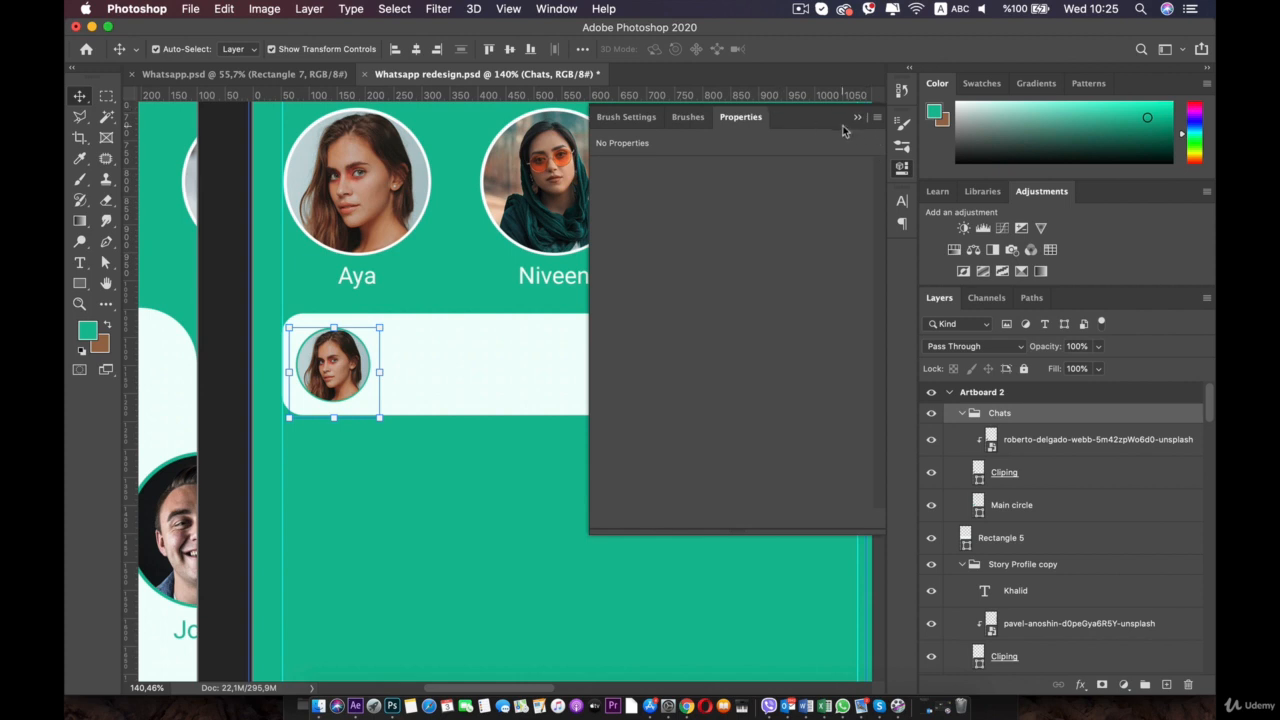
{"action": "left_click", "coordinate": [902, 170]}
{"action": "scroll", "coordinate": [449, 357], "scroll_direction": "down", "scroll_amount": 3}
{"action": "left_click", "coordinate": [449, 360]}
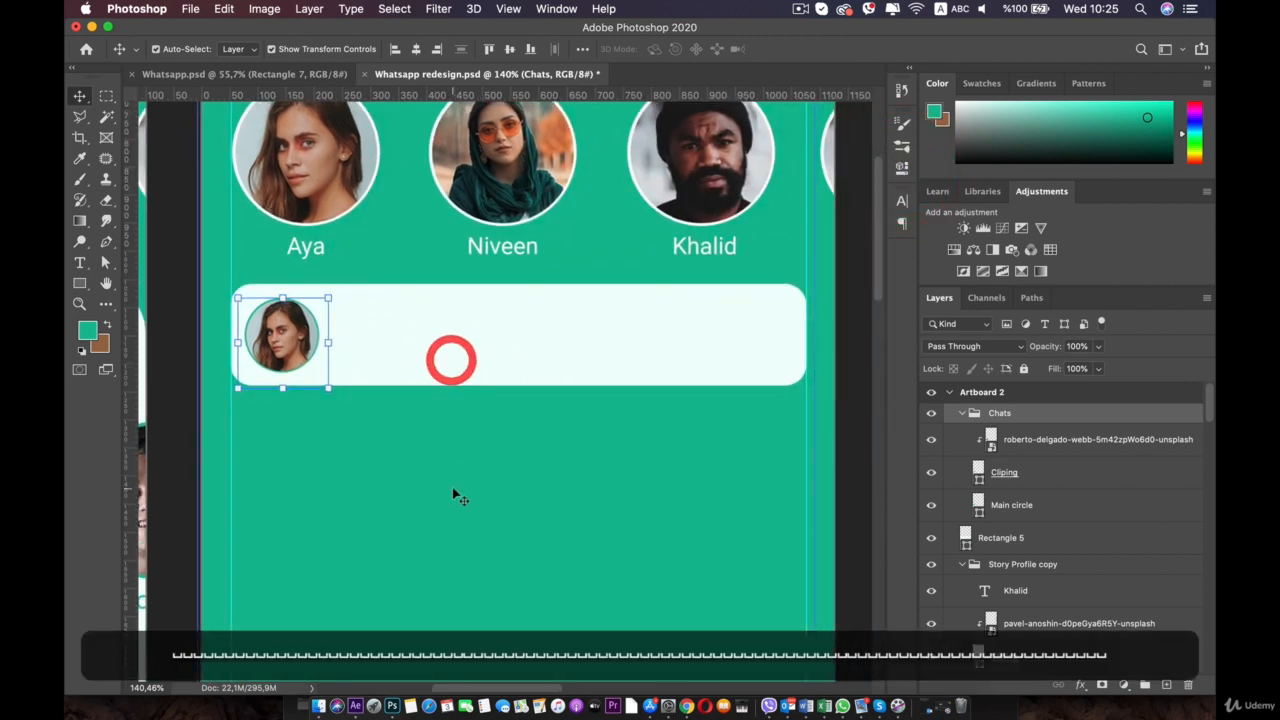
{"action": "left_click", "coordinate": [455, 490]}
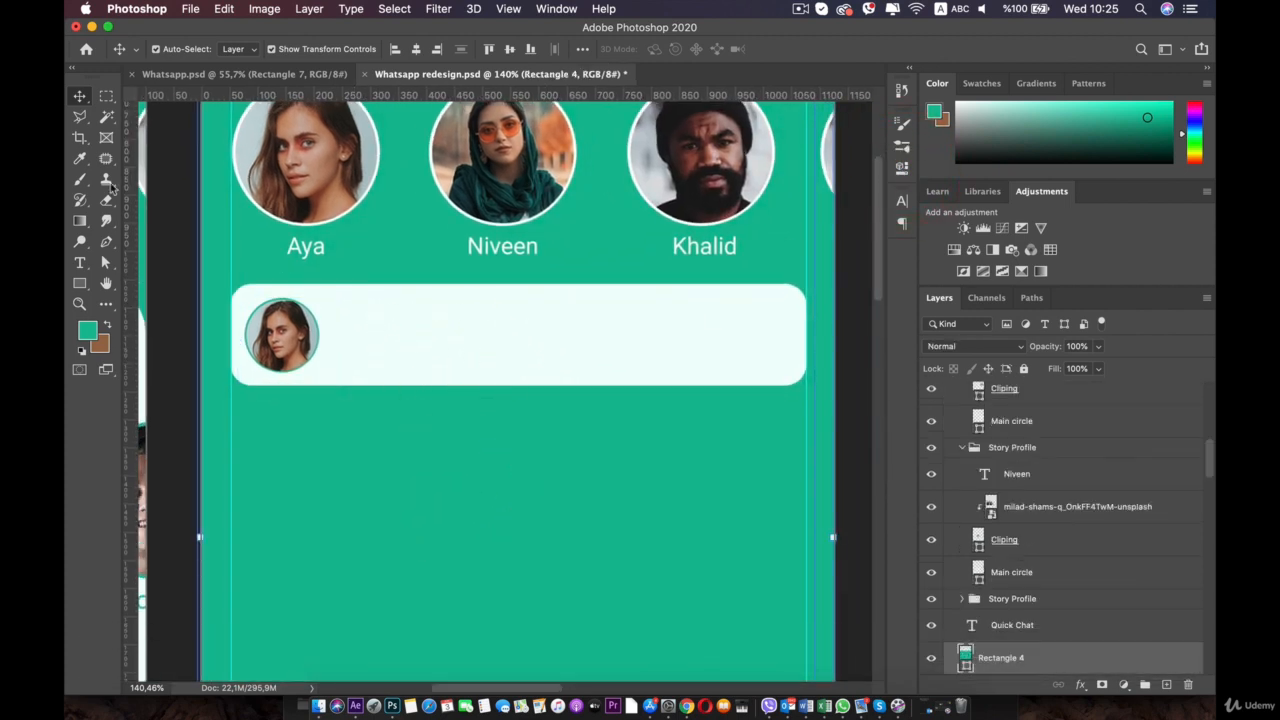
{"action": "left_click", "coordinate": [80, 260]}
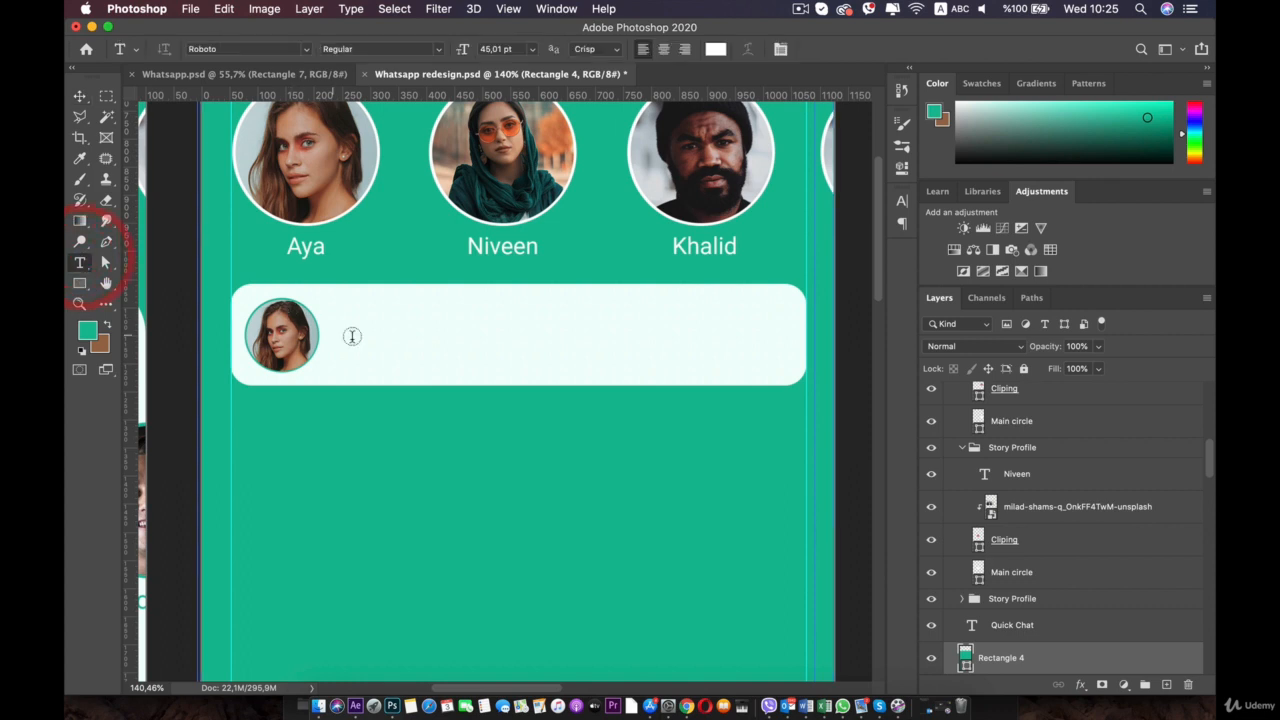
{"action": "left_click", "coordinate": [383, 335]}
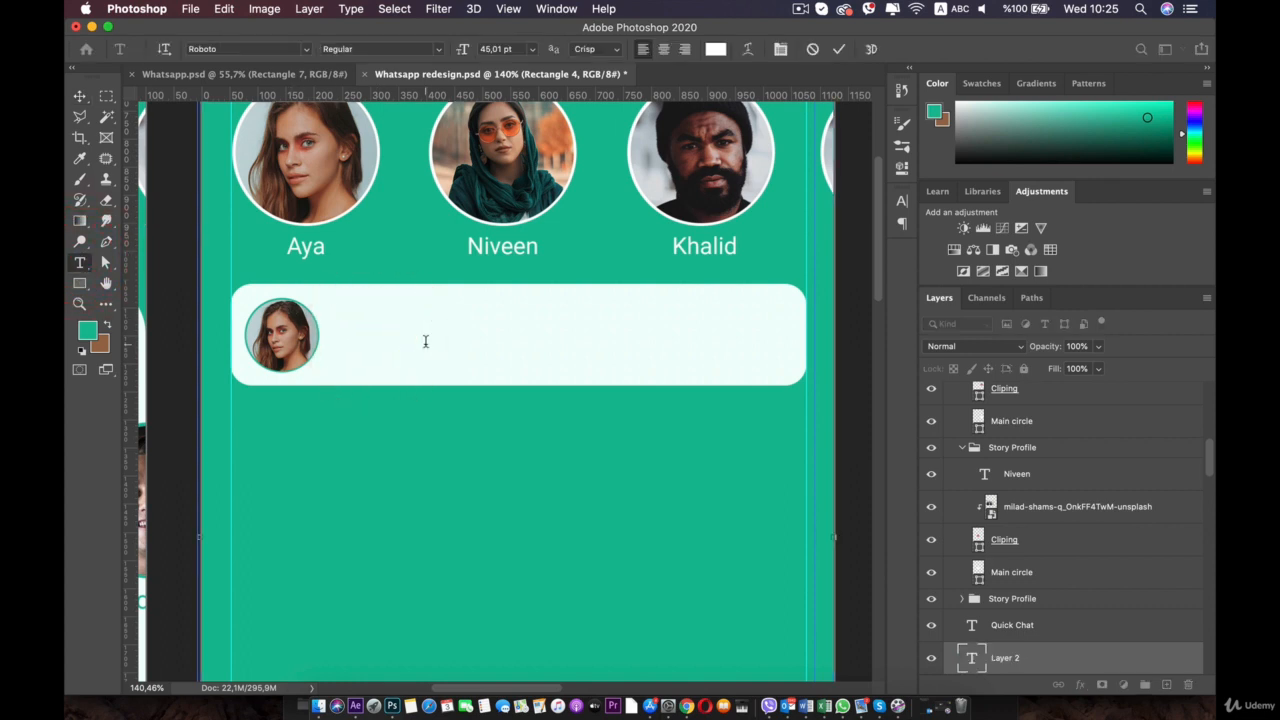
{"action": "type", "text": "Ma"}
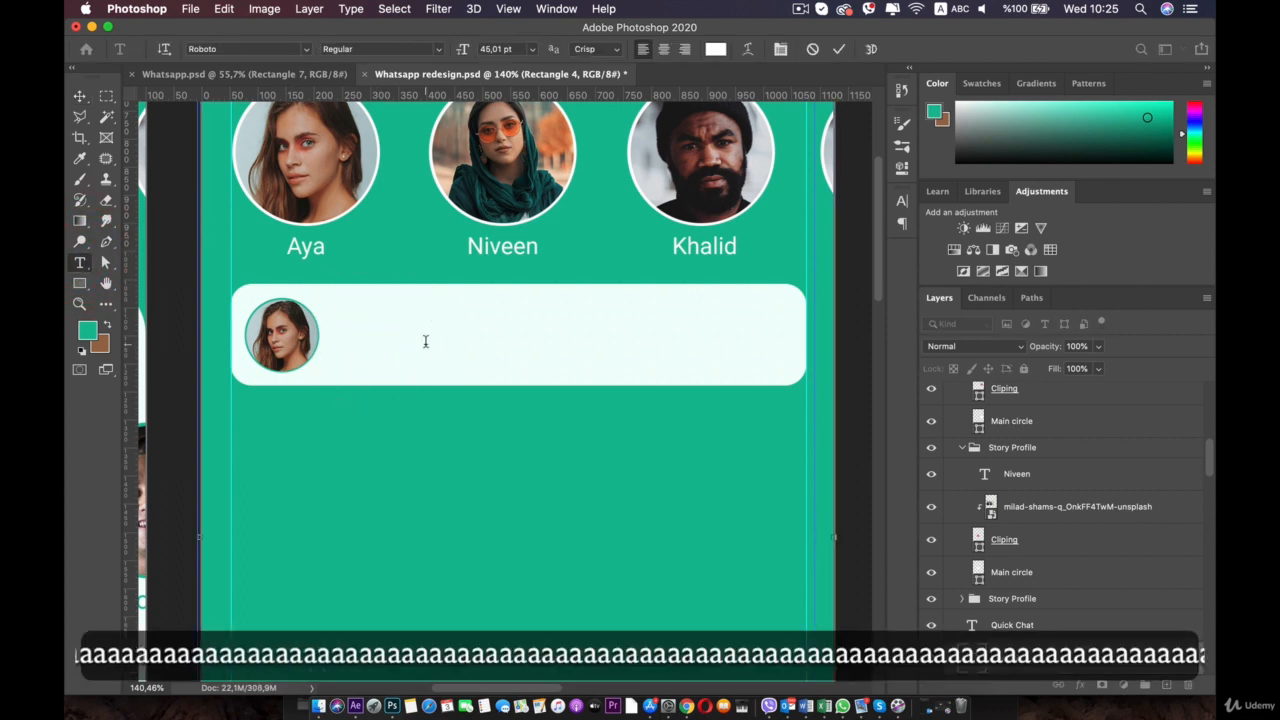
{"action": "left_click", "coordinate": [80, 95]}
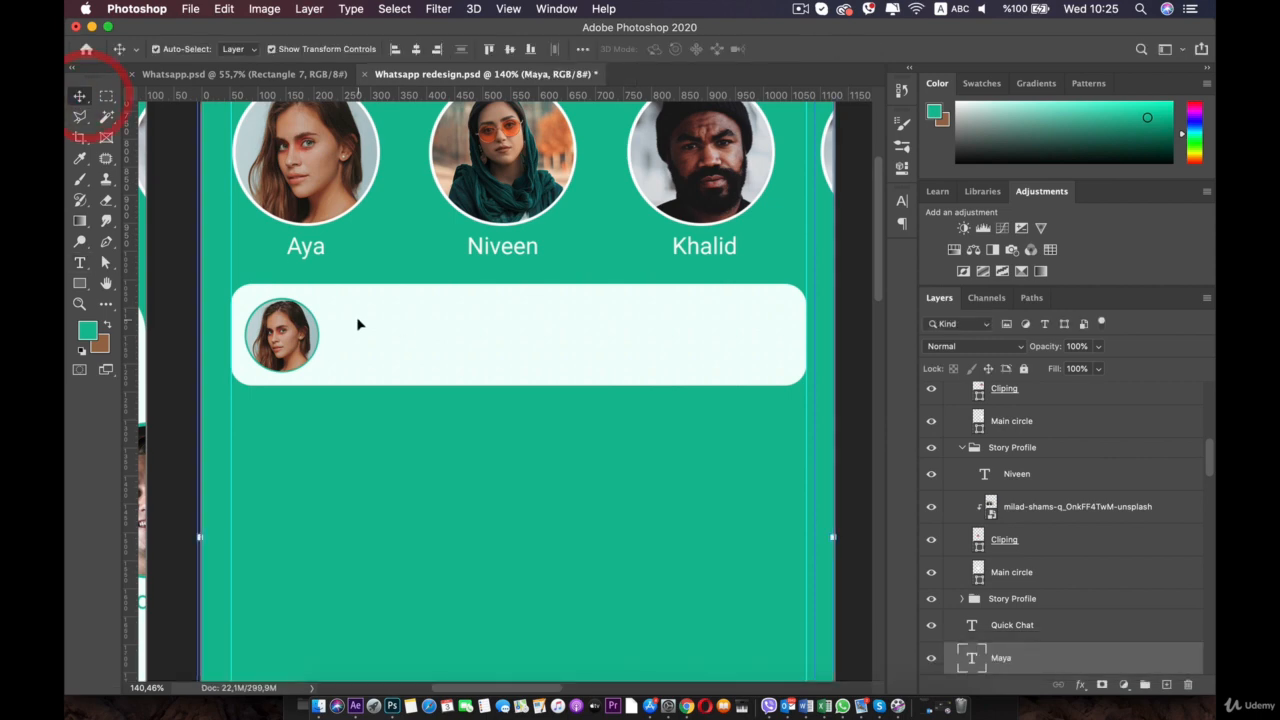
Add the contact name as a new white text layer in the Chats group, placed below the light rectangle
{"action": "left_click", "coordinate": [378, 342]}
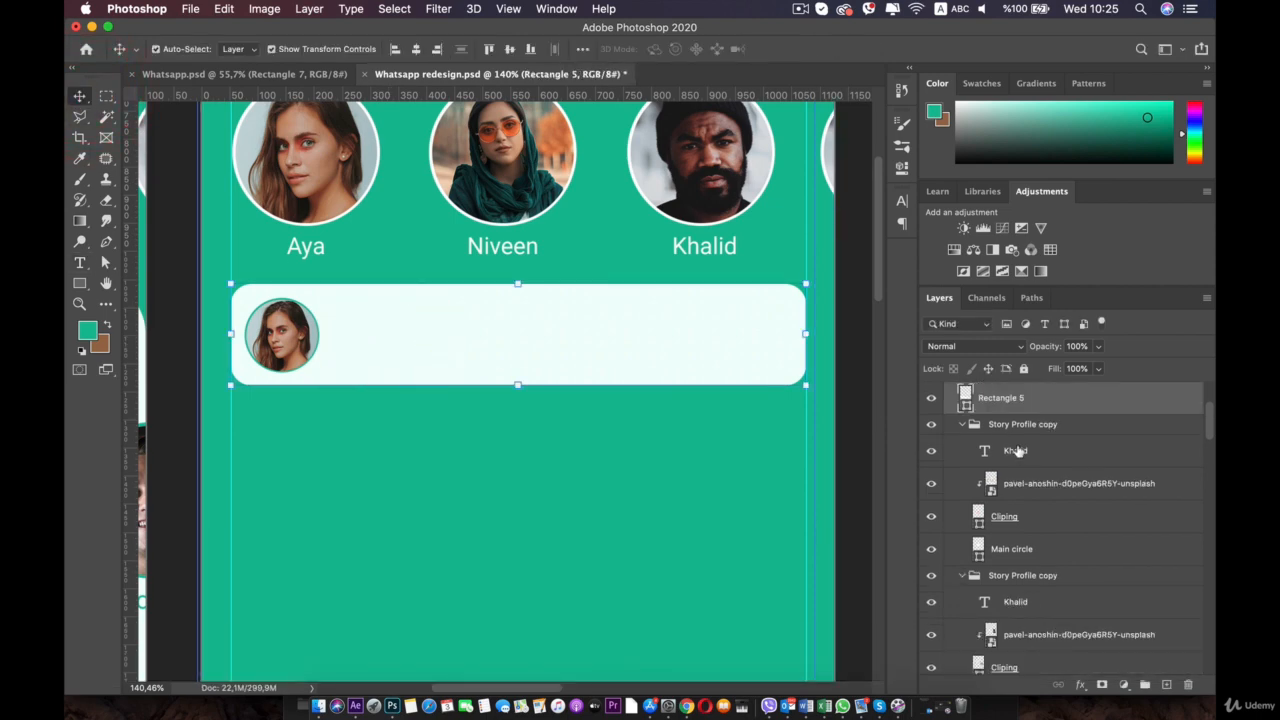
{"action": "scroll", "coordinate": [1013, 448], "scroll_direction": "up", "scroll_amount": 3}
{"action": "scroll", "coordinate": [1013, 448], "scroll_direction": "up", "scroll_amount": 1}
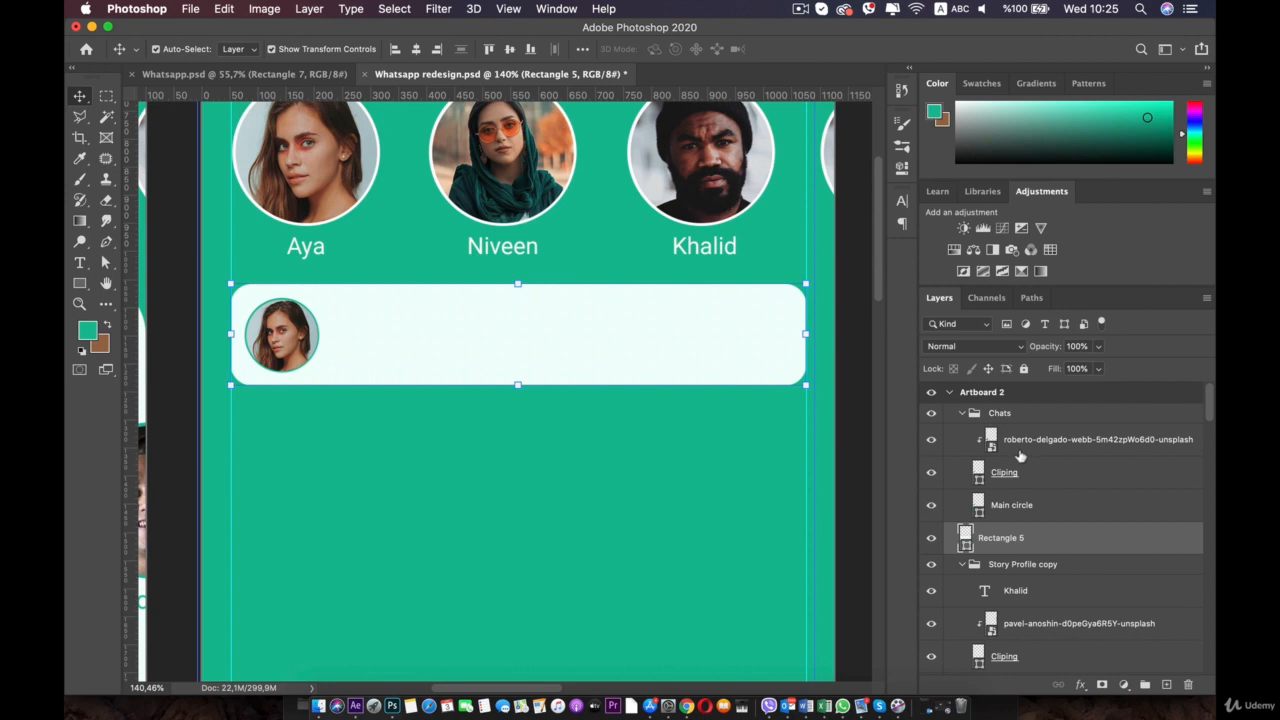
{"action": "left_click", "coordinate": [1013, 418]}
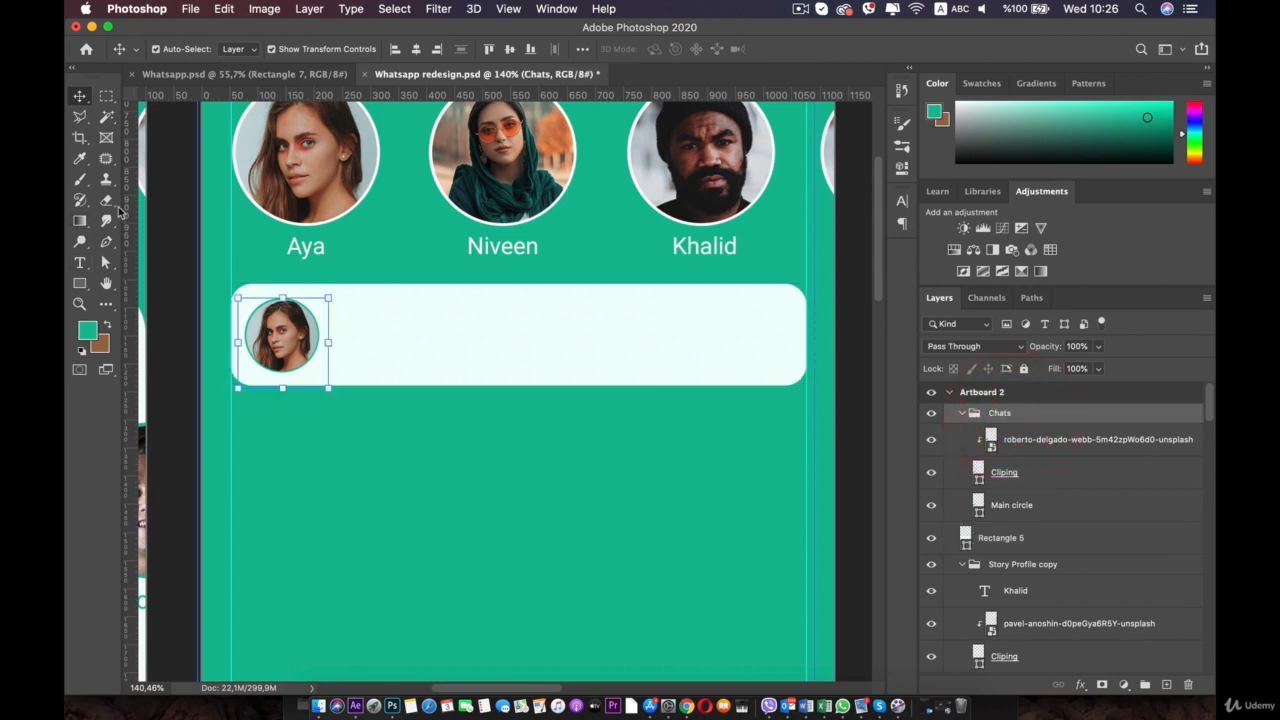
{"action": "left_click", "coordinate": [78, 263]}
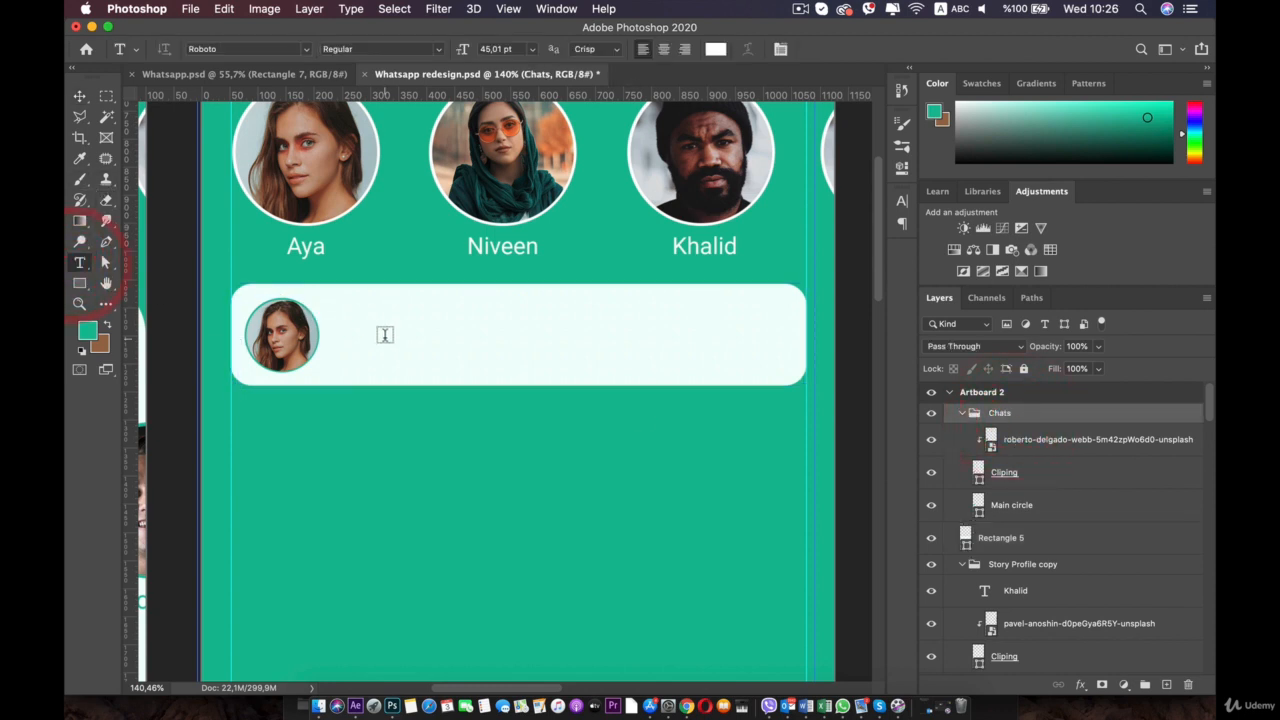
{"action": "left_click", "coordinate": [391, 472]}
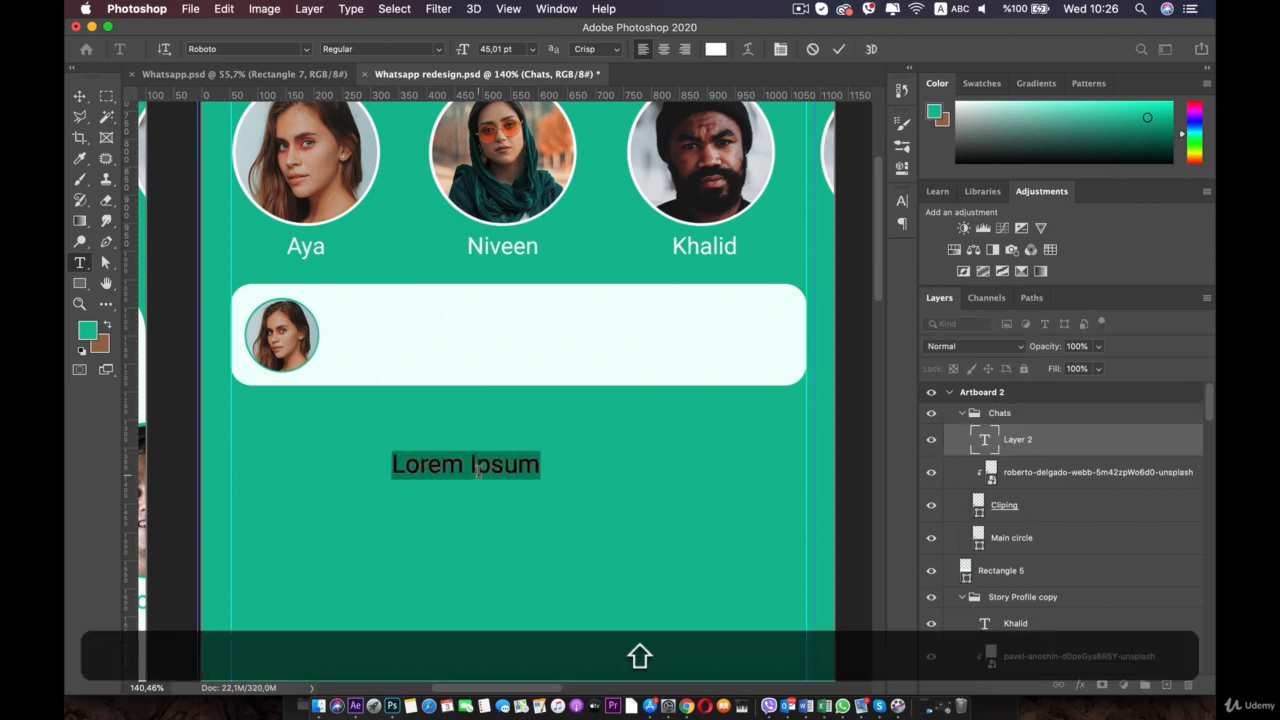
{"action": "type", "text": "Maya"}
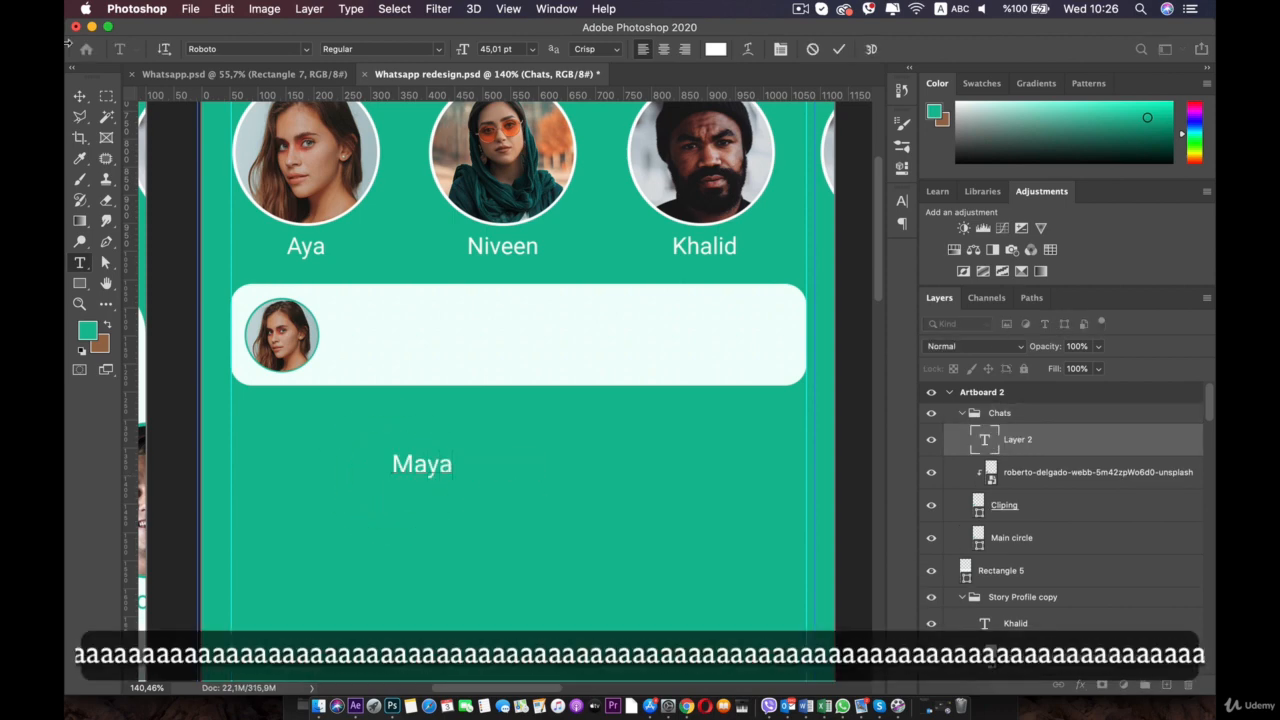
{"action": "left_click", "coordinate": [79, 96]}
Recolour the new contact name text below the light rectangle to grey 7d7979
{"action": "scroll", "coordinate": [335, 451], "scroll_direction": "up", "scroll_amount": 3}
{"action": "left_click_drag", "start_coordinate": [323, 352], "coordinate": [389, 320]}
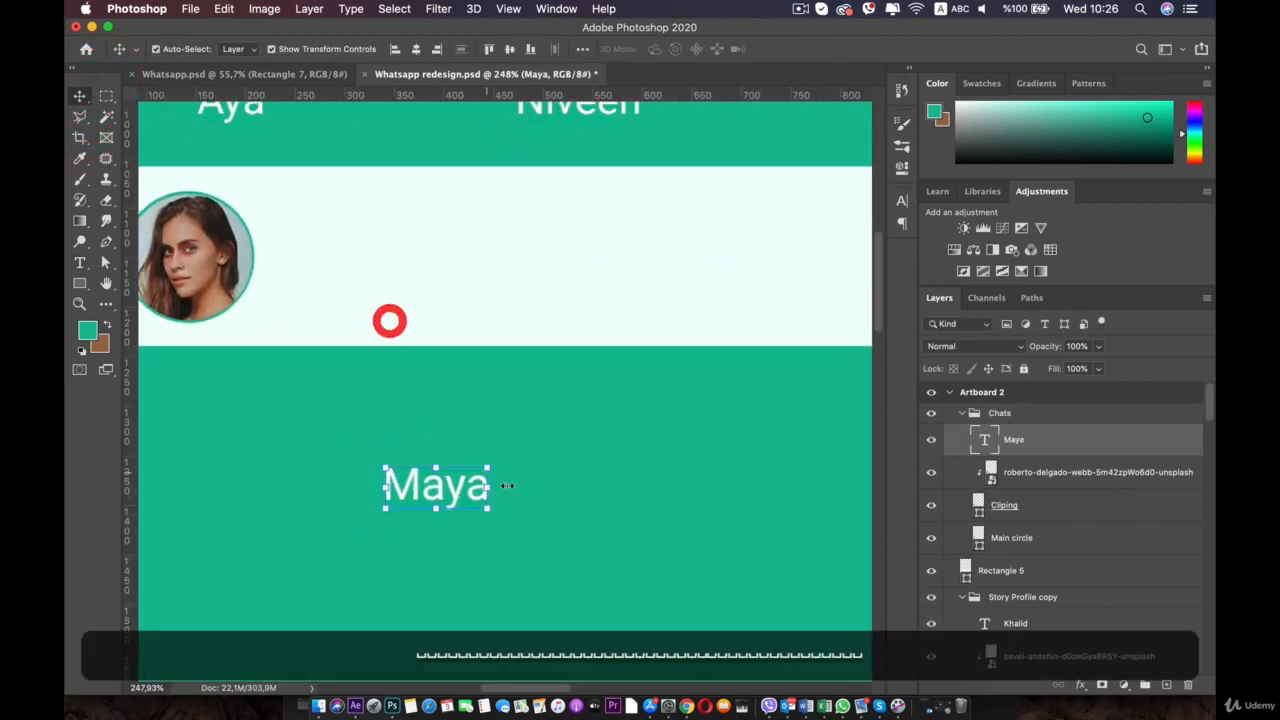
{"action": "double_click", "coordinate": [983, 437]}
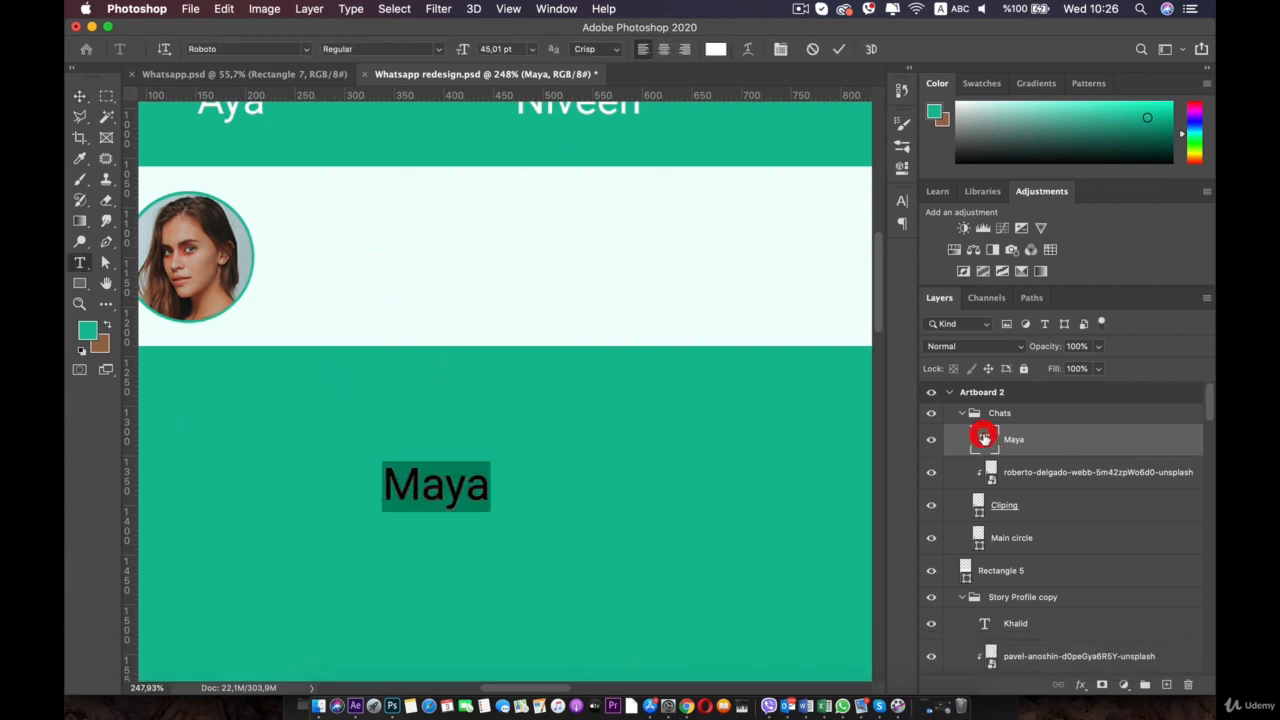
{"action": "left_click", "coordinate": [712, 52]}
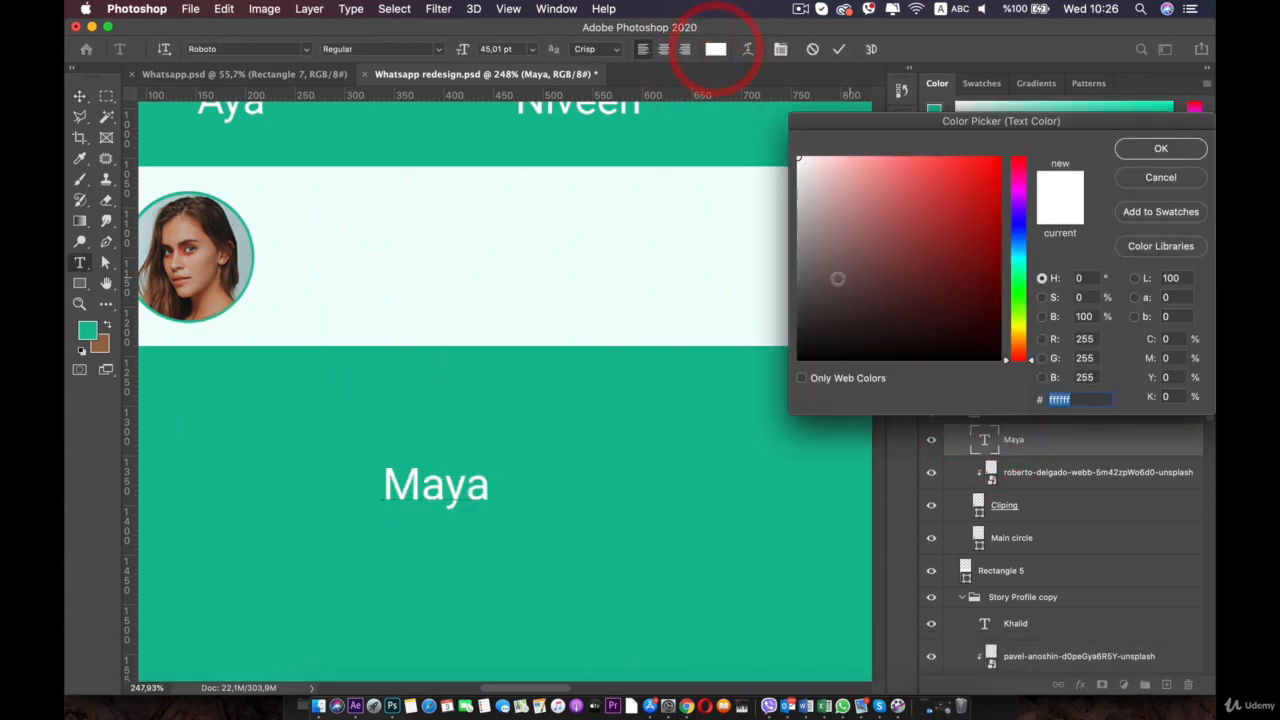
{"action": "left_click", "coordinate": [815, 297]}
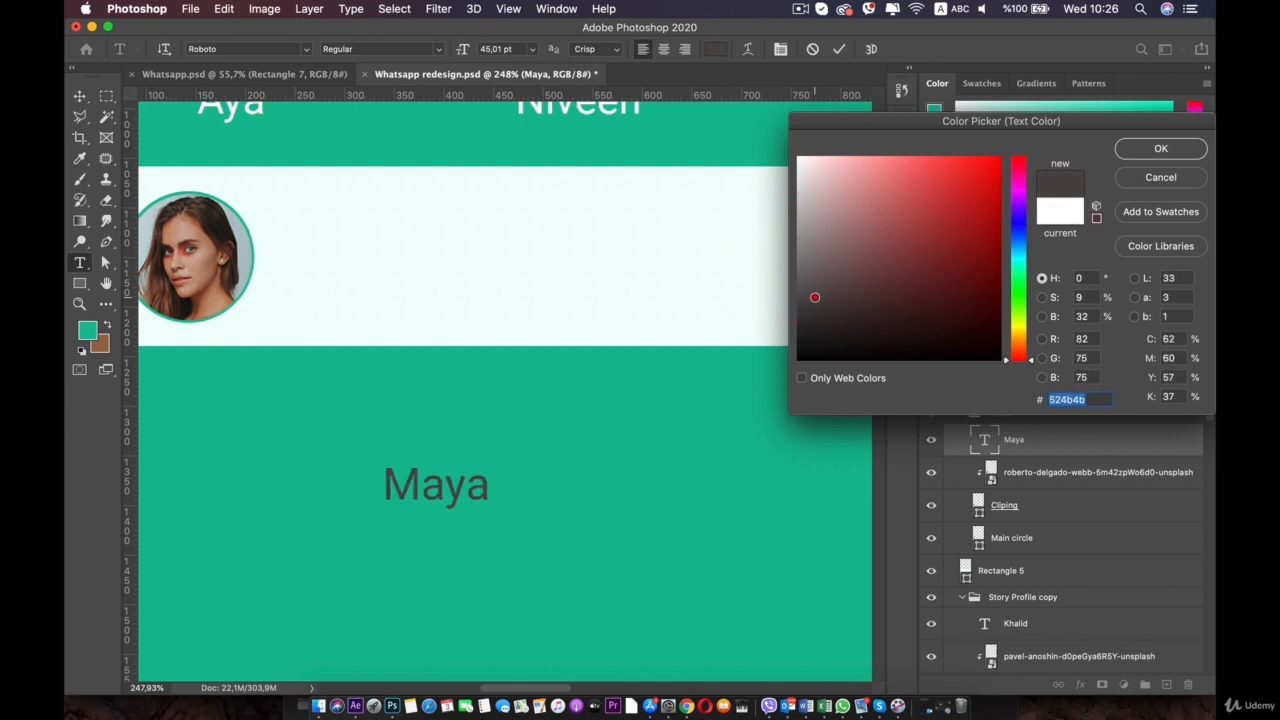
{"action": "left_click_drag", "start_coordinate": [815, 297], "coordinate": [803, 260]}
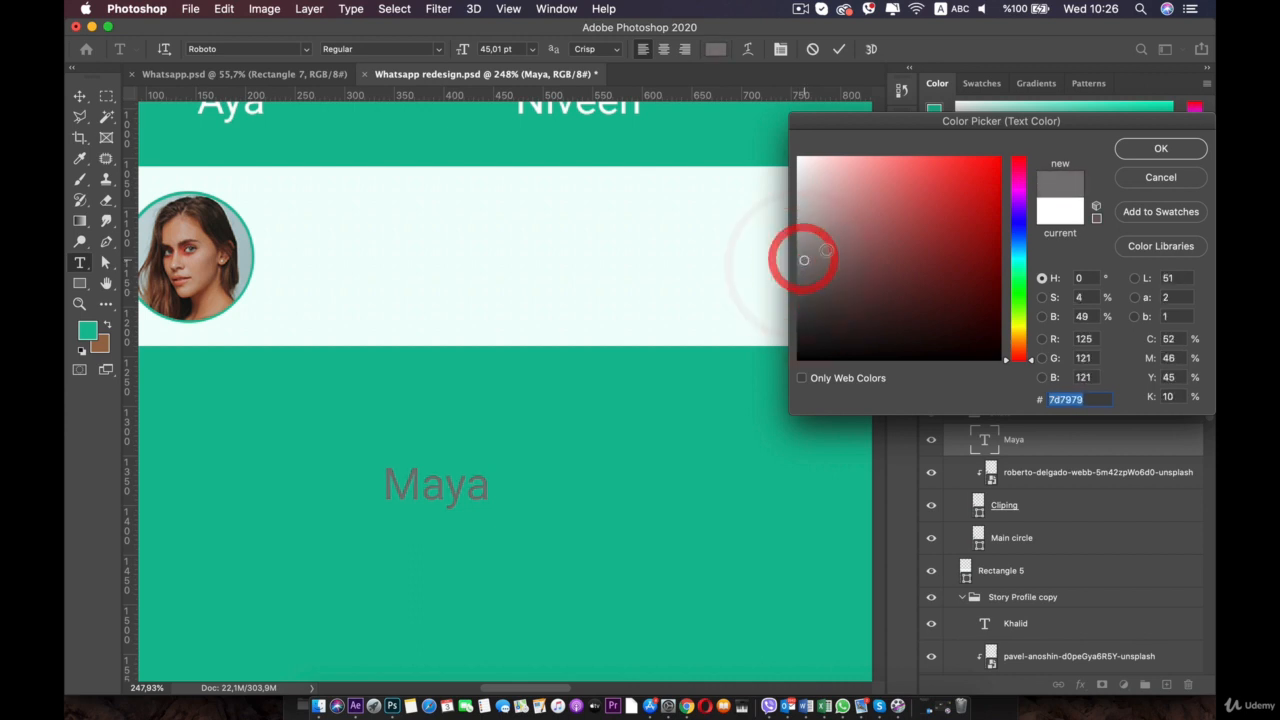
{"action": "left_click", "coordinate": [1130, 147]}
{"action": "left_click", "coordinate": [80, 97]}
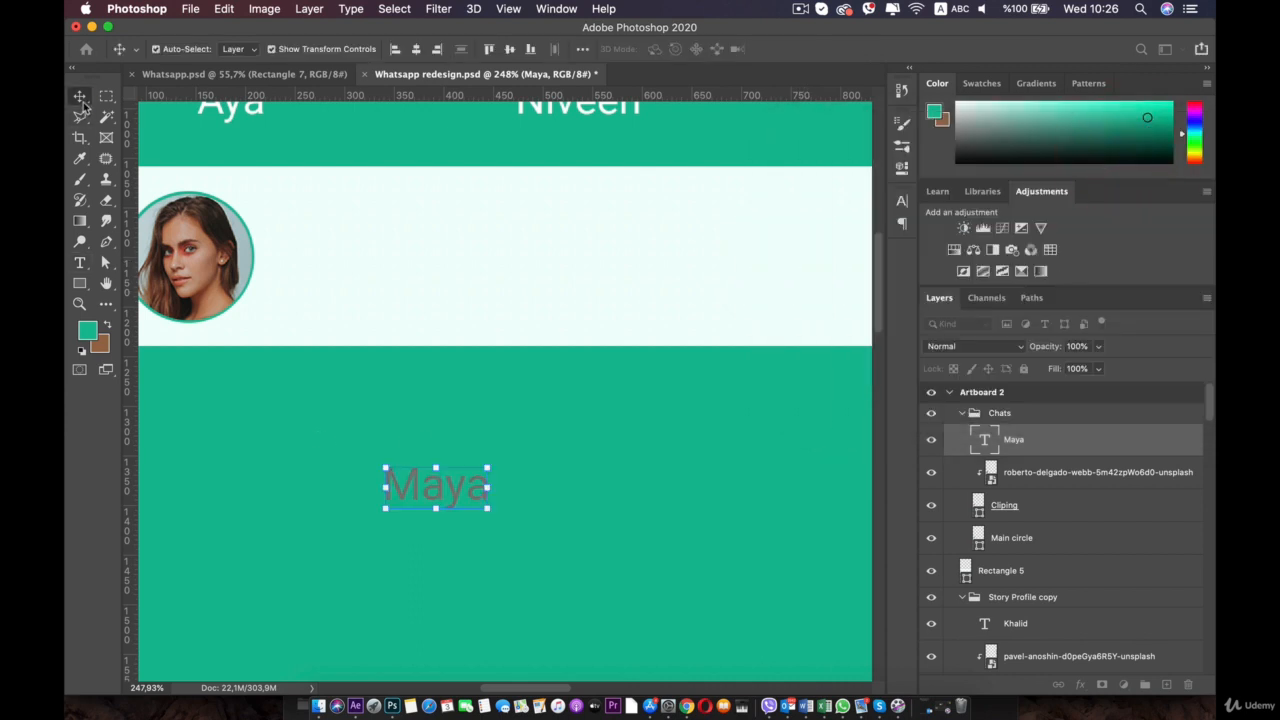
Move the grey name text into the light rectangle, just to the right of the portrait
{"action": "left_click_drag", "start_coordinate": [424, 485], "coordinate": [357, 240]}
{"action": "key", "text": "shift+super+z"}
{"action": "left_click_drag", "start_coordinate": [412, 272], "coordinate": [339, 245]}
Check the chat bubble layout in Whatsapp.psd and scale the name text in the redesign down to about 31.83 pt
{"action": "left_click", "coordinate": [258, 77]}
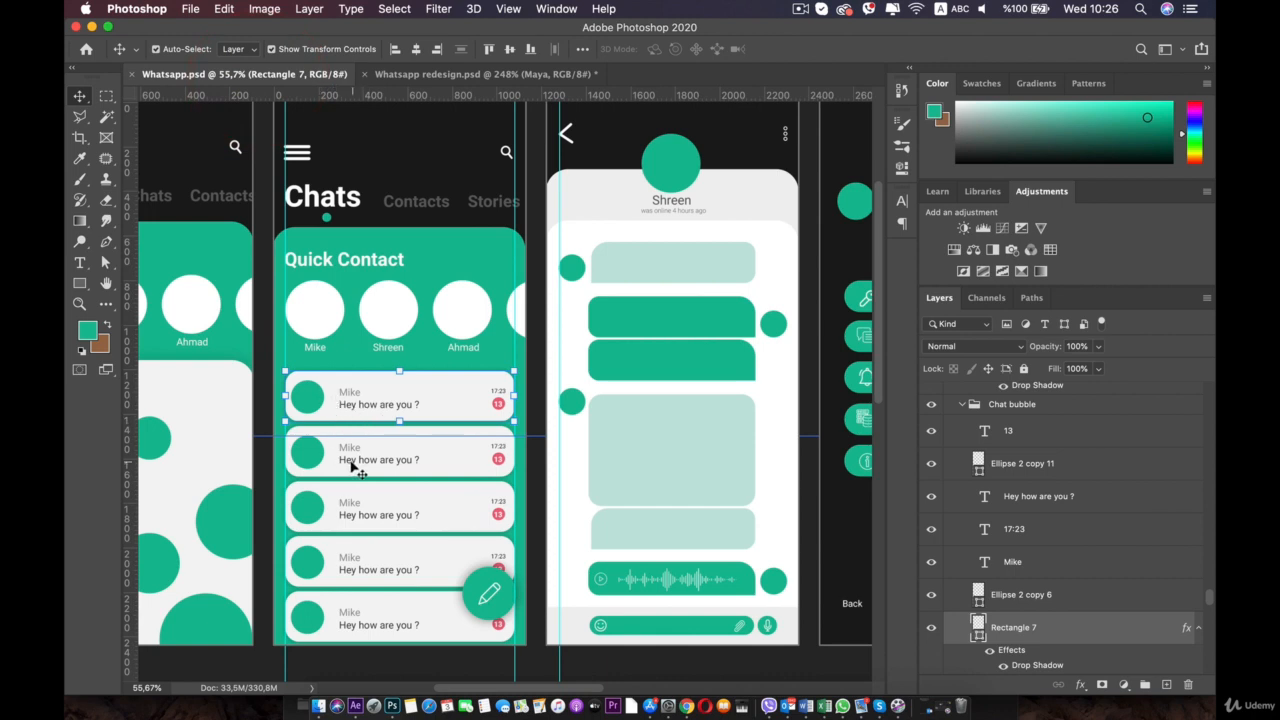
{"action": "left_click", "coordinate": [410, 76]}
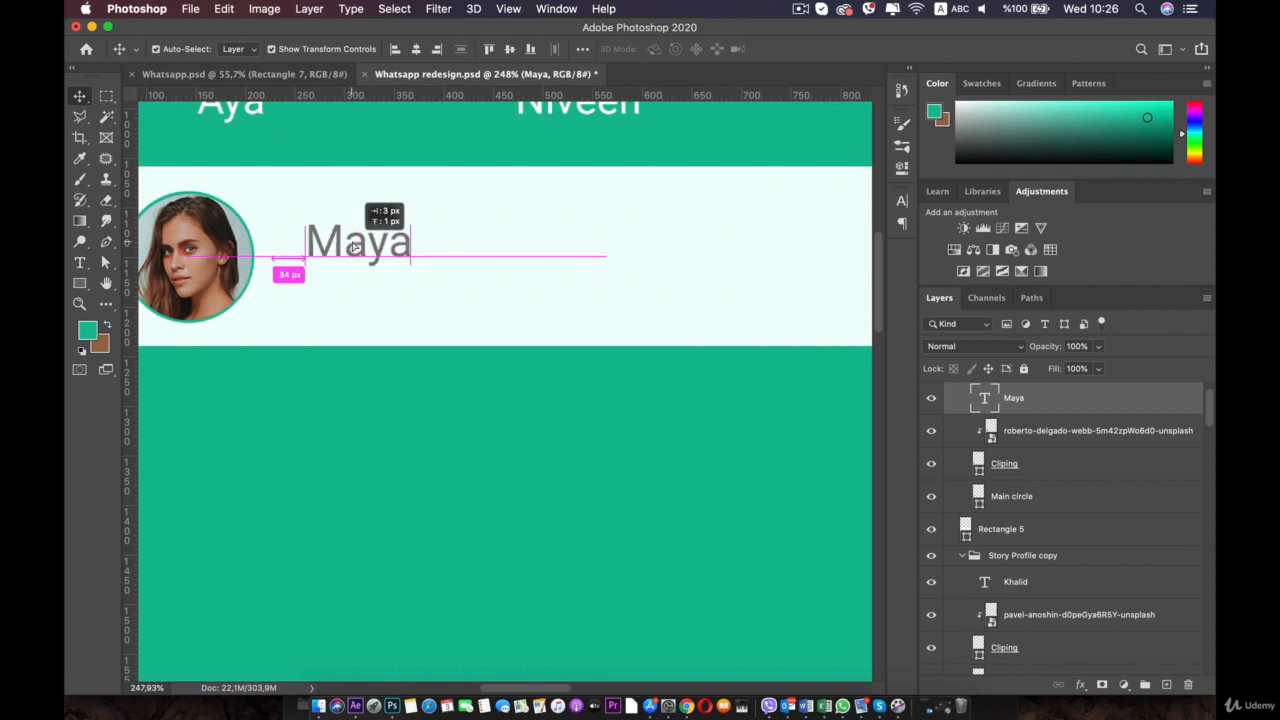
{"action": "left_click_drag", "start_coordinate": [355, 243], "coordinate": [382, 230]}
{"action": "double_click", "coordinate": [350, 243]}
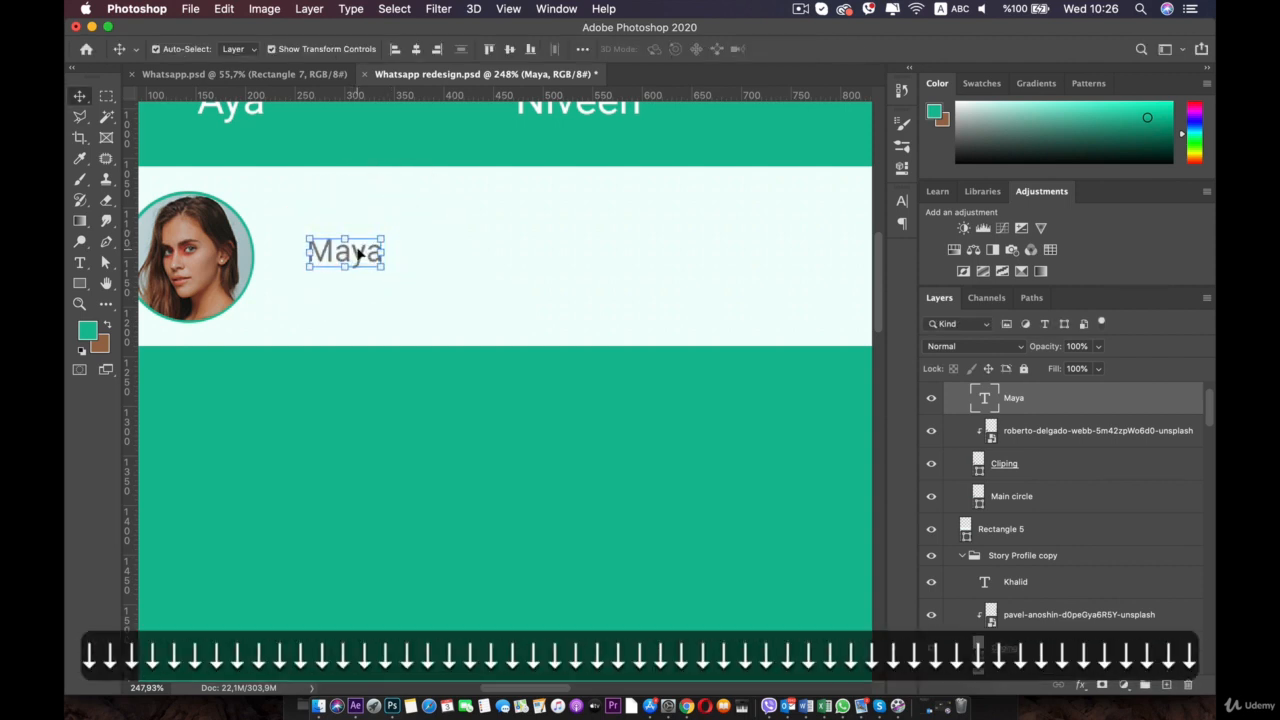
Duplicate the name text directly beneath itself and change the copy's wording to "How are you ?"
{"action": "key", "text": "alt"}
{"action": "left_click_drag", "start_coordinate": [347, 258], "coordinate": [350, 286]}
{"action": "double_click", "coordinate": [350, 286]}
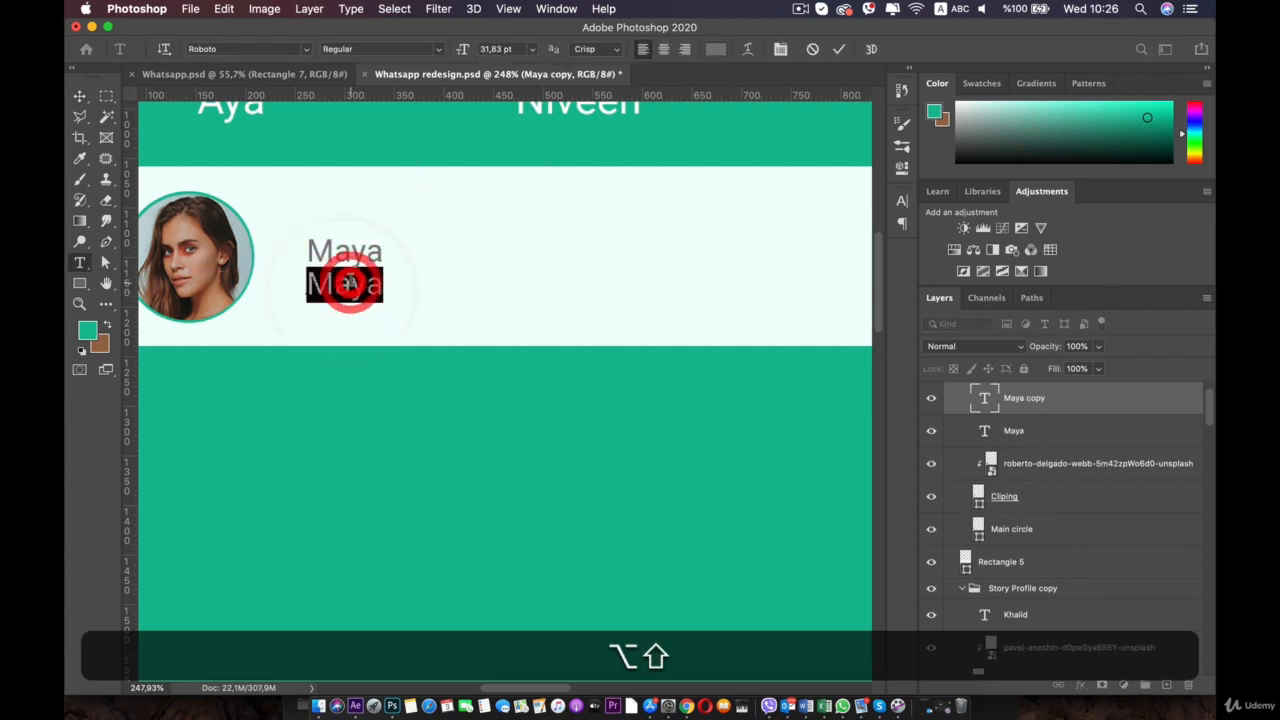
{"action": "type", "text": "hey"}
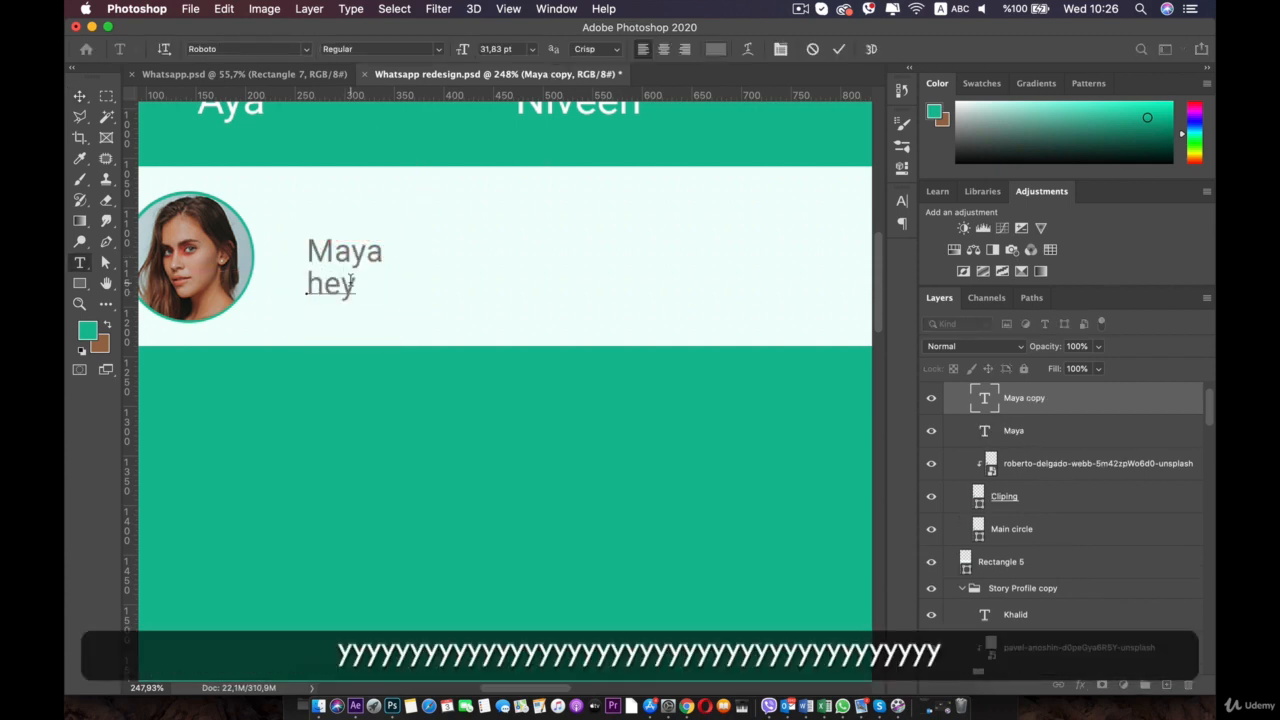
{"action": "key", "text": "BackSpace"}
{"action": "key", "text": "BackSpace"}
{"action": "key", "text": "BackSpace"}
{"action": "type", "text": "How "}
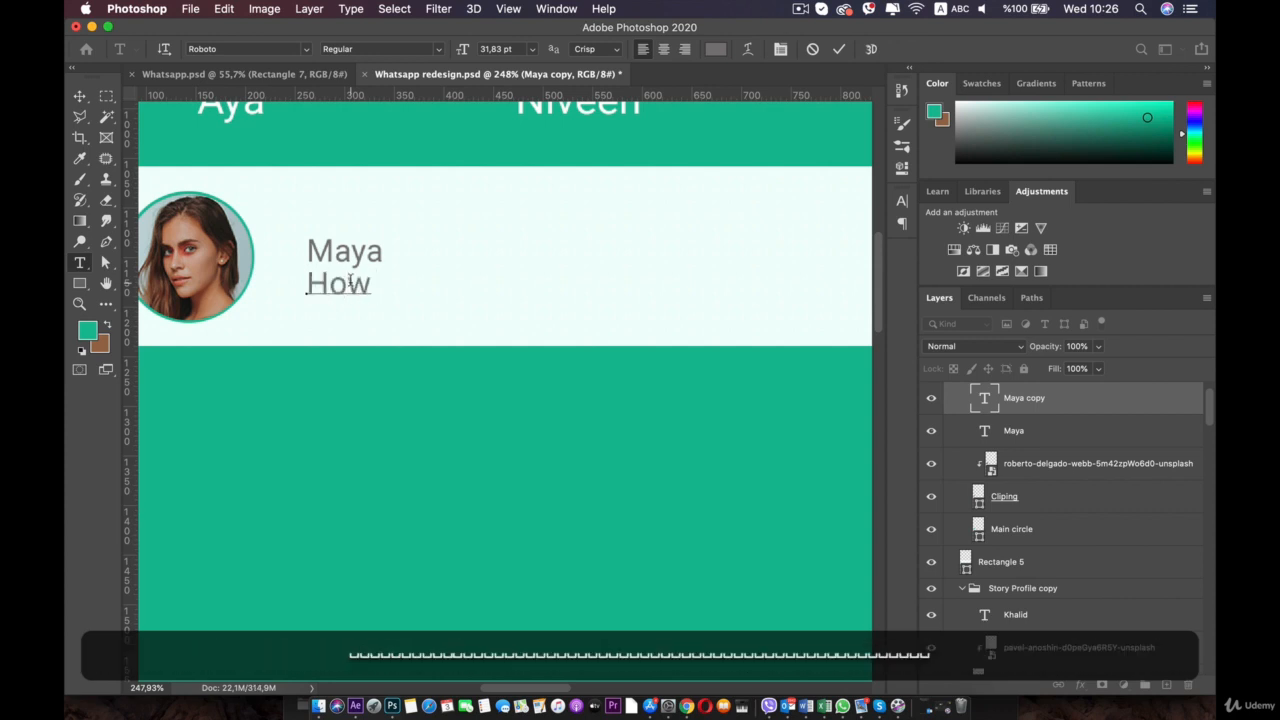
{"action": "type", "text": "arey o"}
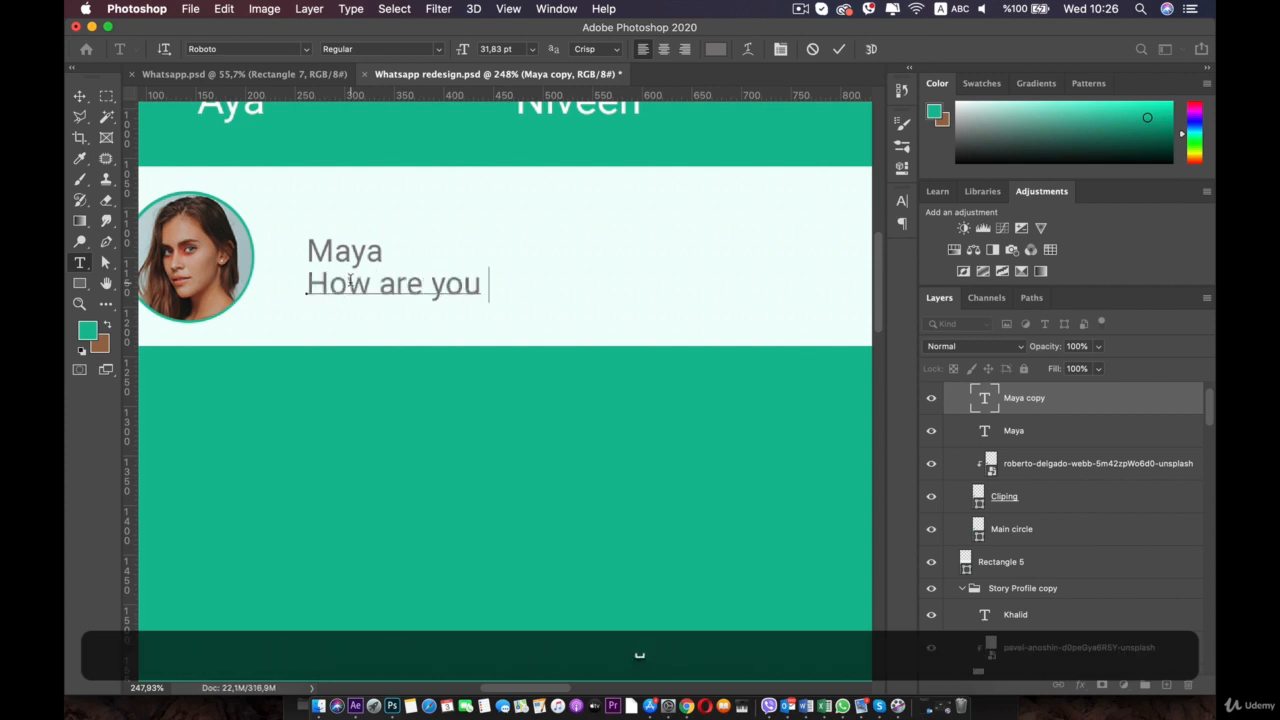
{"action": "left_click", "coordinate": [79, 96]}
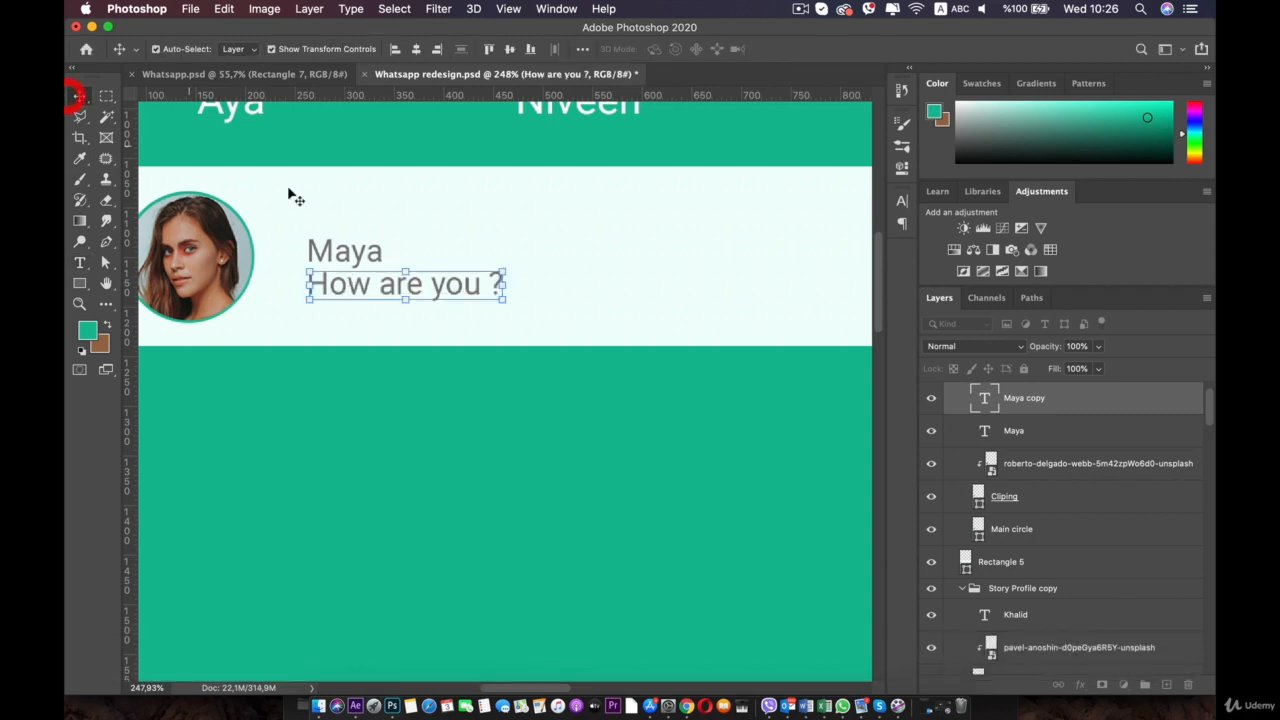
Recolour the "How are you ?" message text to near-black 0c0c0c
{"action": "double_click", "coordinate": [984, 400]}
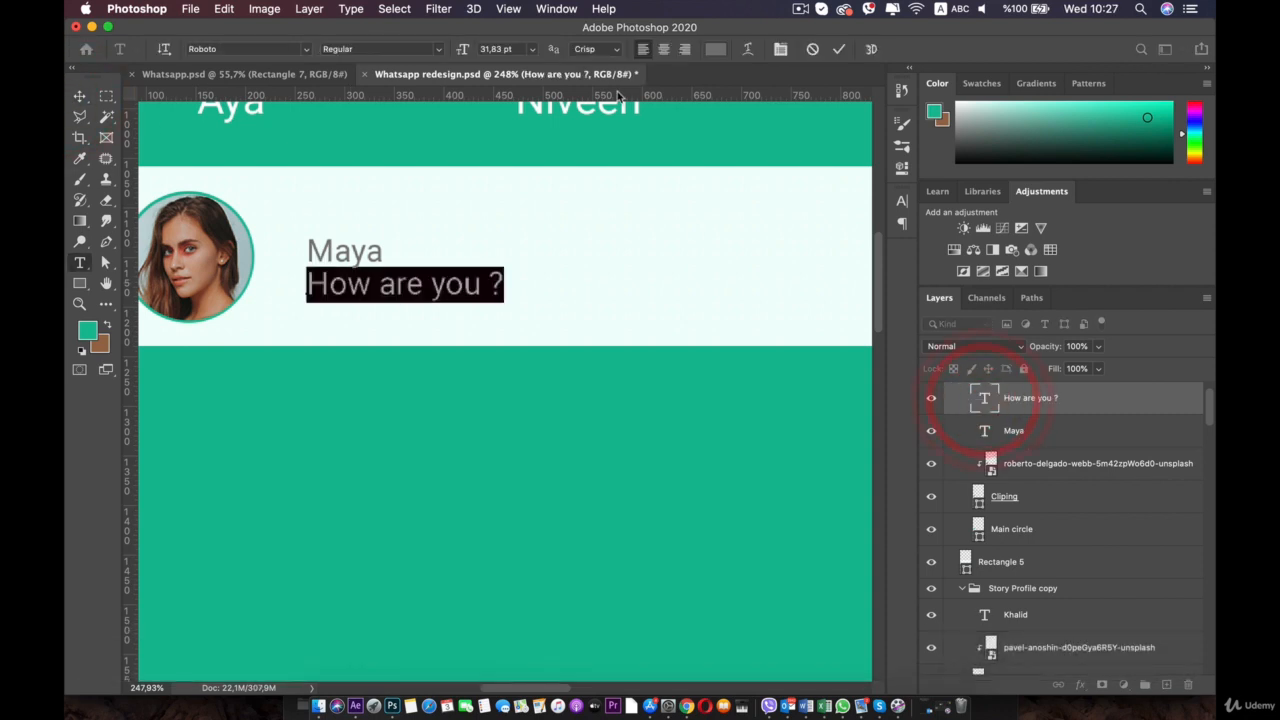
{"action": "left_click", "coordinate": [714, 50]}
{"action": "left_click_drag", "start_coordinate": [855, 273], "coordinate": [798, 346]}
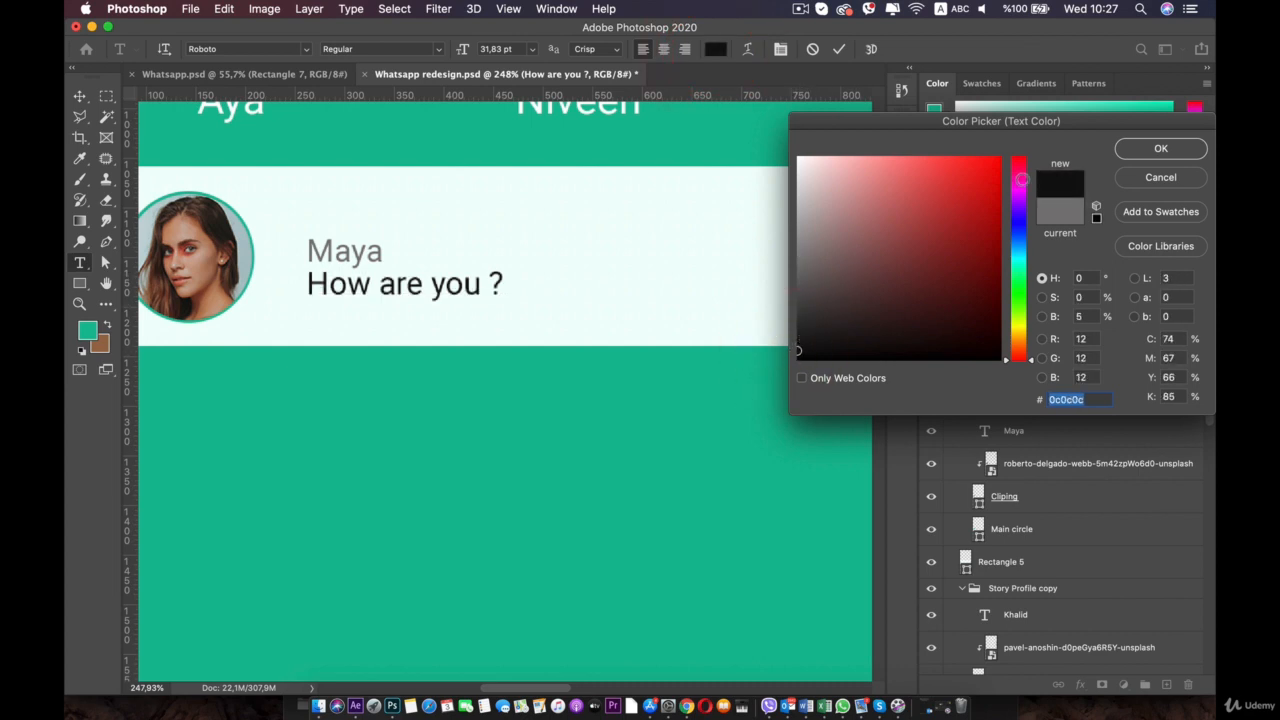
{"action": "left_click", "coordinate": [1150, 149]}
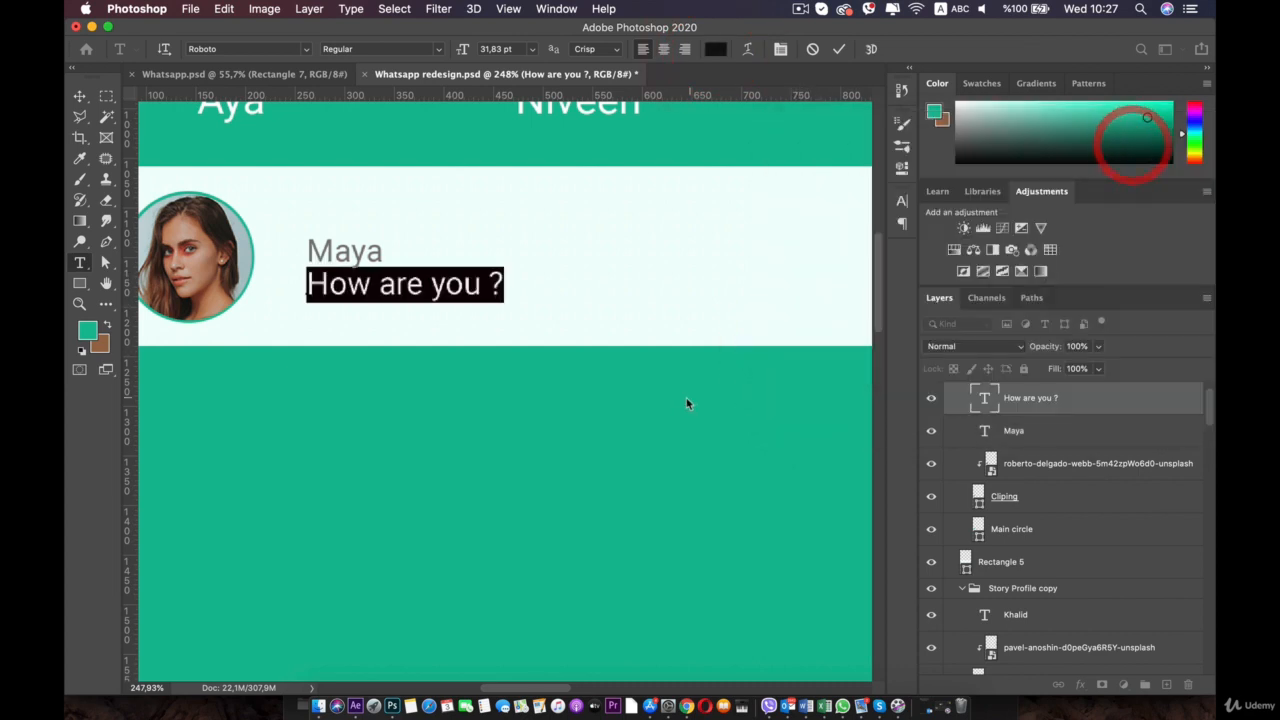
{"action": "left_click", "coordinate": [100, 100]}
Nudge the grey name text slightly upward to widen its gap from the "How are you ?" message
{"action": "scroll", "coordinate": [300, 414], "scroll_direction": "down", "scroll_amount": 6}
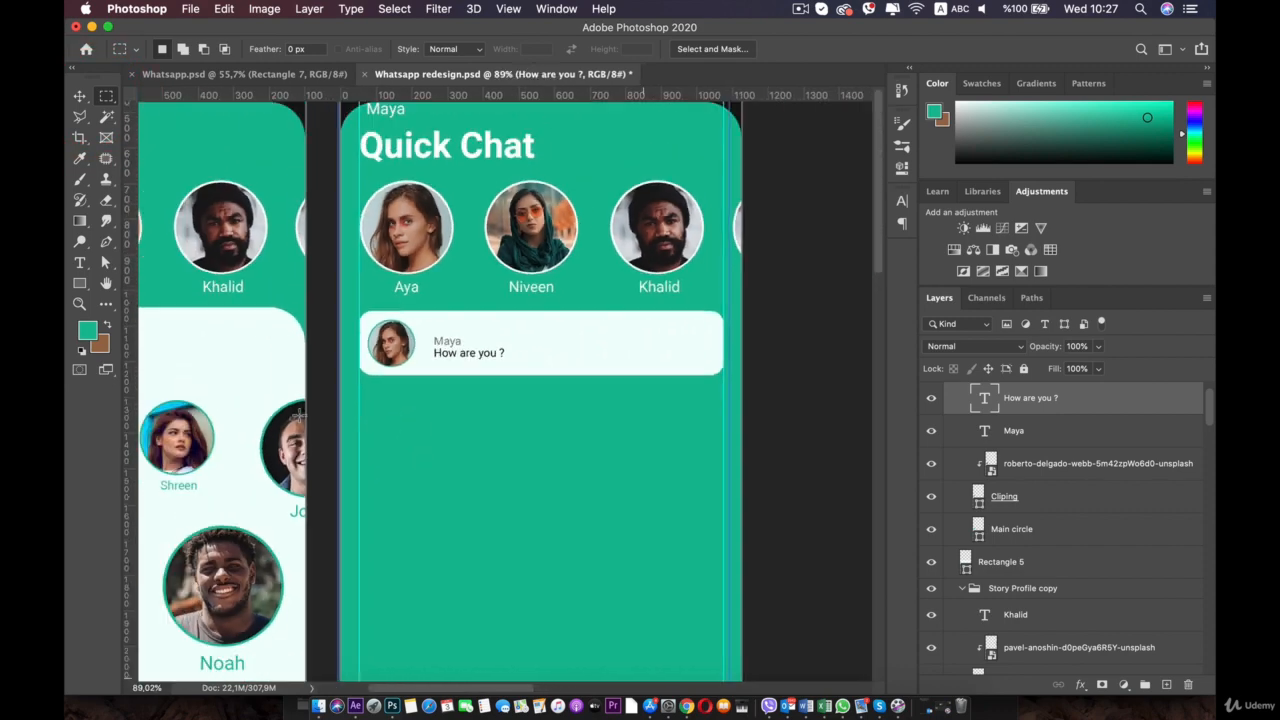
{"action": "scroll", "coordinate": [300, 414], "scroll_direction": "up", "scroll_amount": 5}
{"action": "key", "text": "v"}
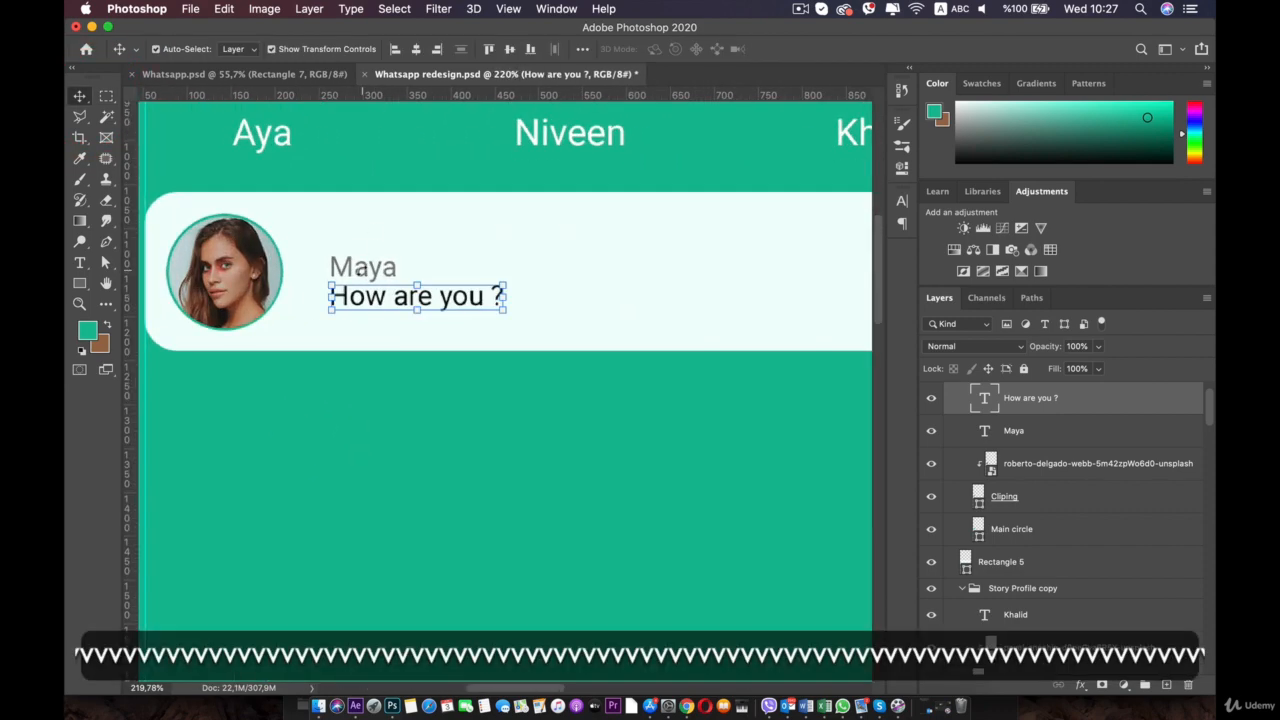
{"action": "key", "text": "super+t"}
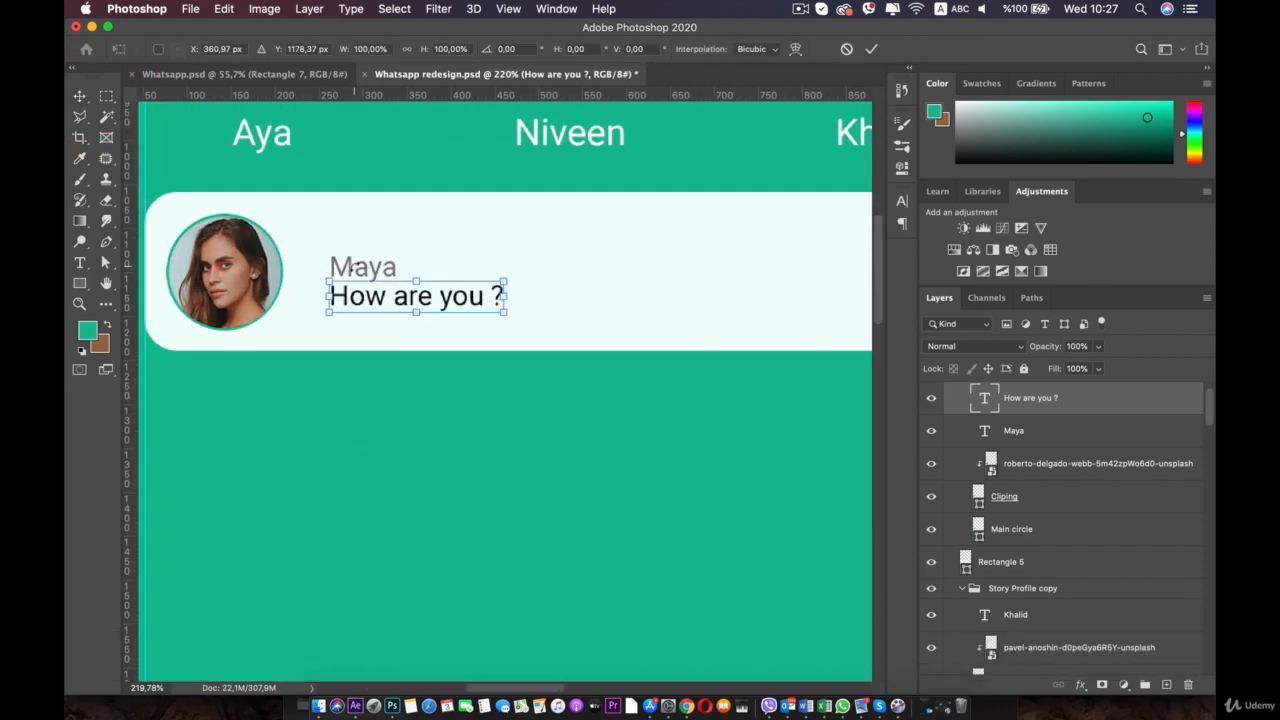
{"action": "left_click", "coordinate": [355, 267]}
{"action": "key", "text": "Return"}
{"action": "left_click", "coordinate": [367, 290]}
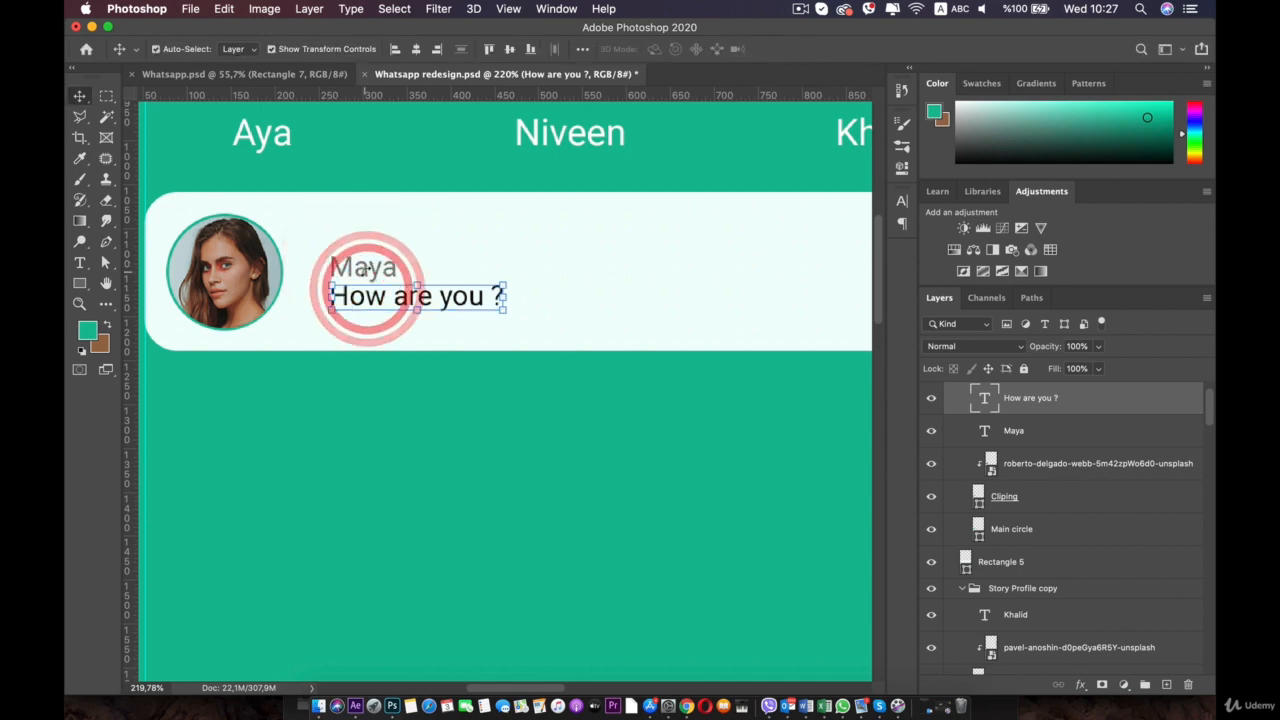
{"action": "left_click", "coordinate": [372, 264]}
{"action": "key", "text": "Up"}
{"action": "key", "text": "Up"}
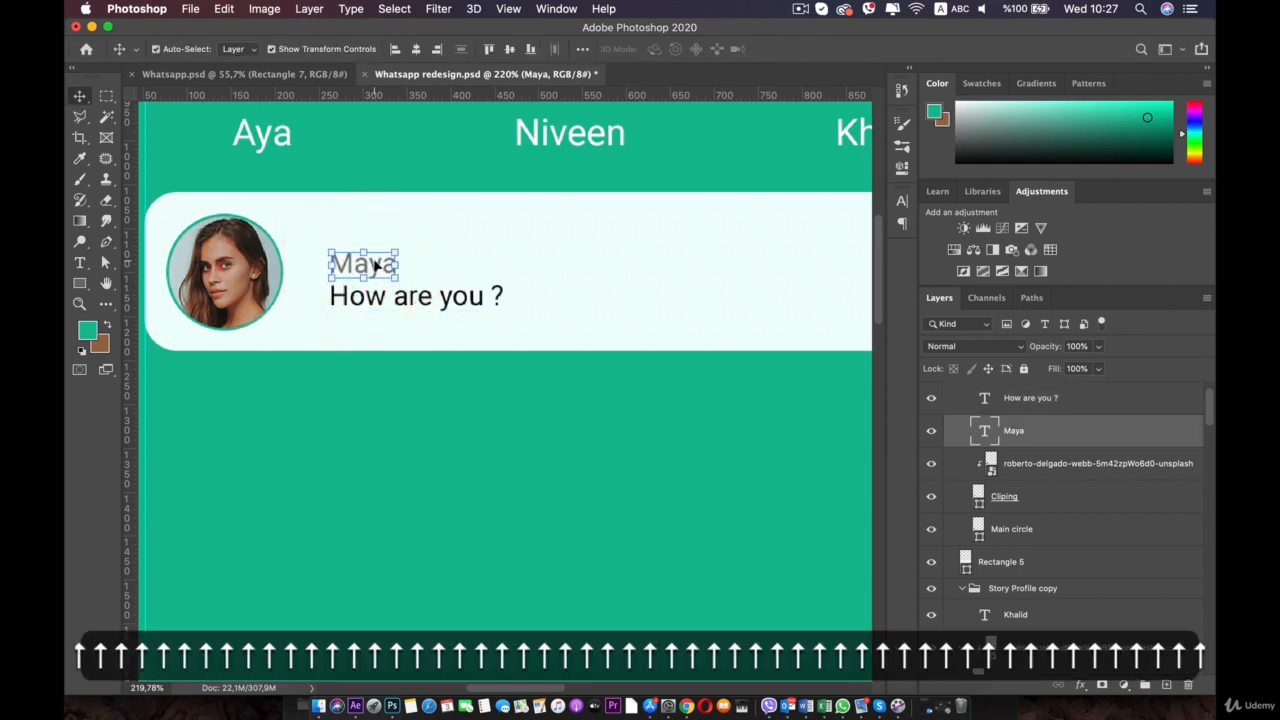
Nudge the name text and the "How are you ?" message slightly downward together inside the chat bubble
{"action": "key", "text": "Down"}
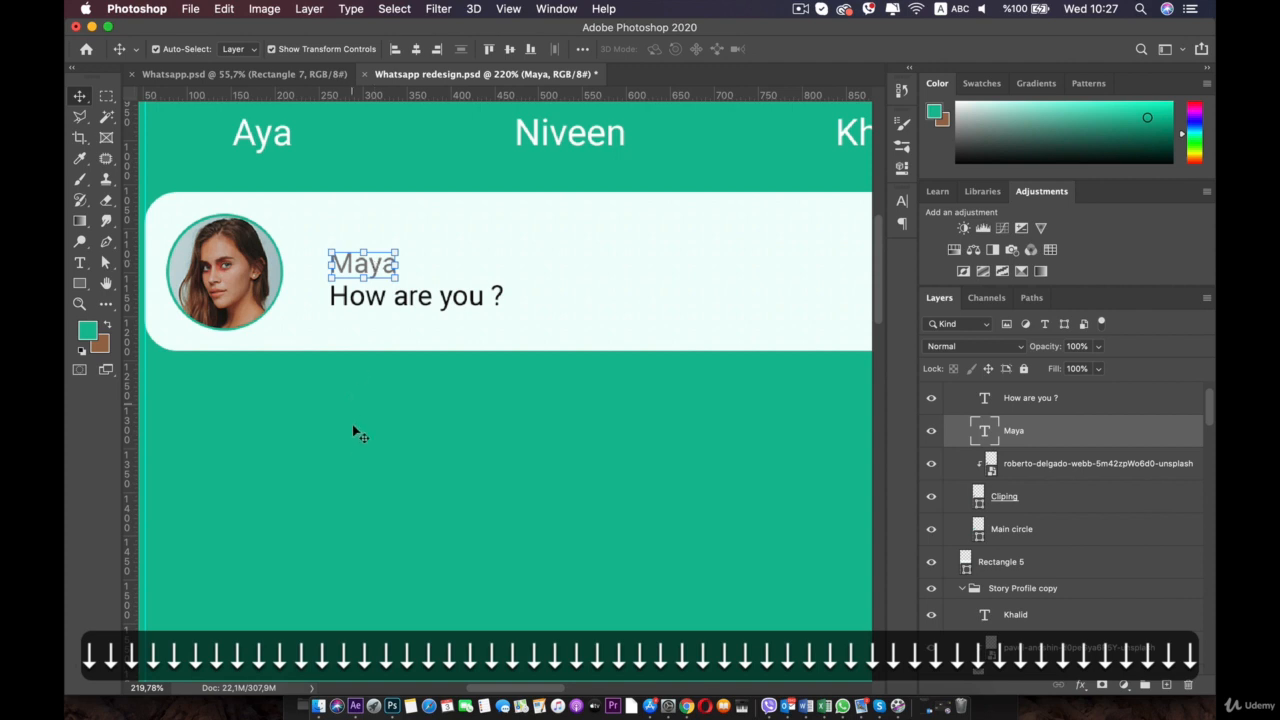
{"action": "left_click", "coordinate": [352, 450]}
{"action": "left_click", "coordinate": [367, 294]}
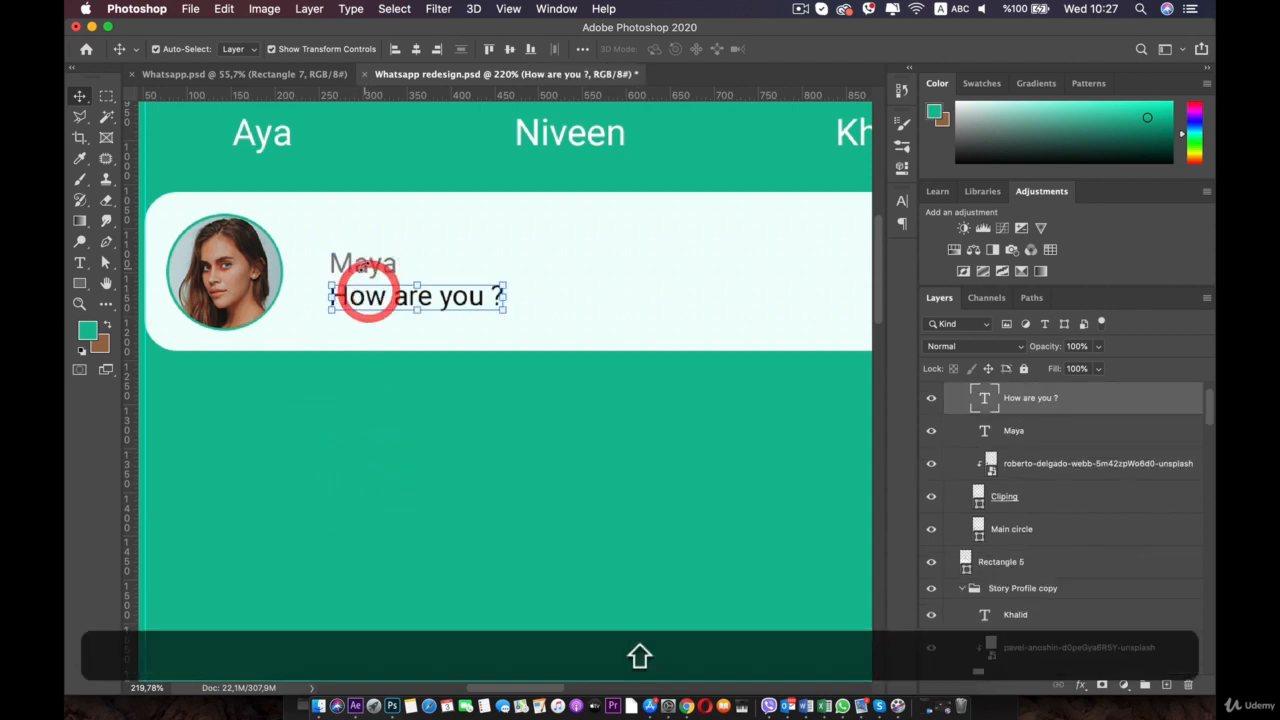
{"action": "left_click", "coordinate": [366, 264], "text": "shift"}
{"action": "key", "text": "Down"}
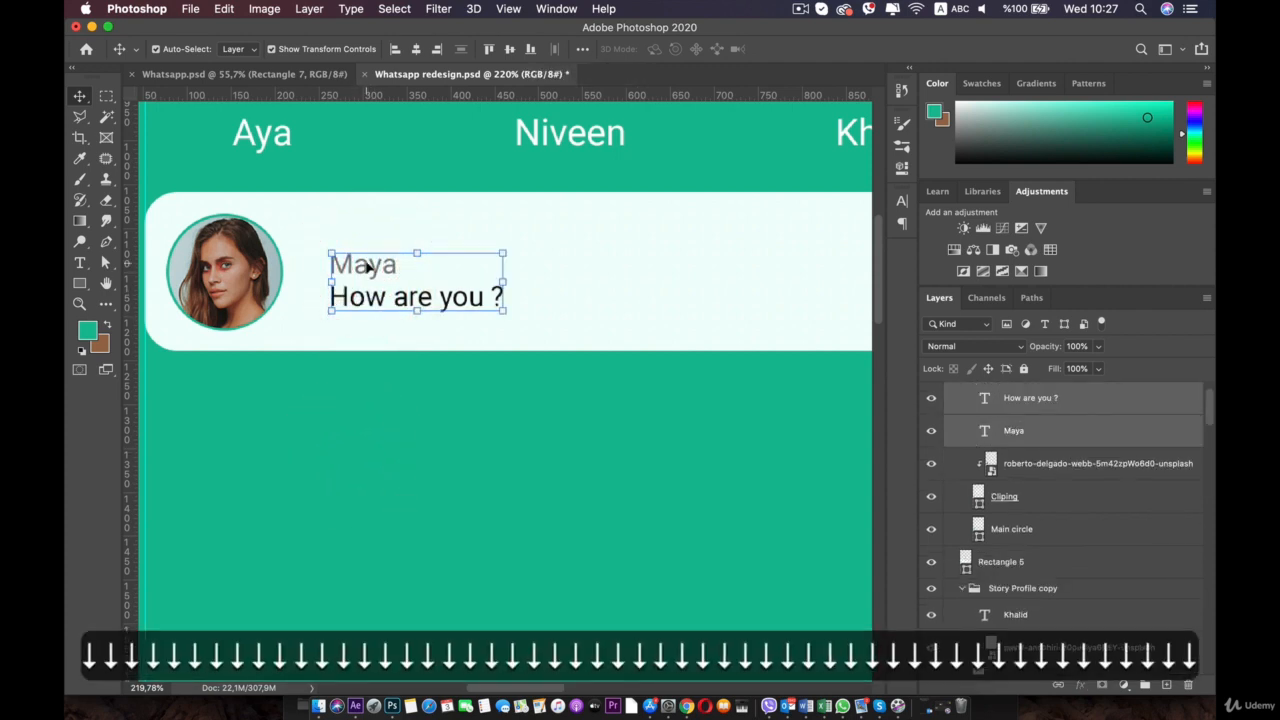
{"action": "left_click", "coordinate": [408, 460]}
{"action": "scroll", "coordinate": [408, 460], "scroll_direction": "down", "scroll_amount": 5}
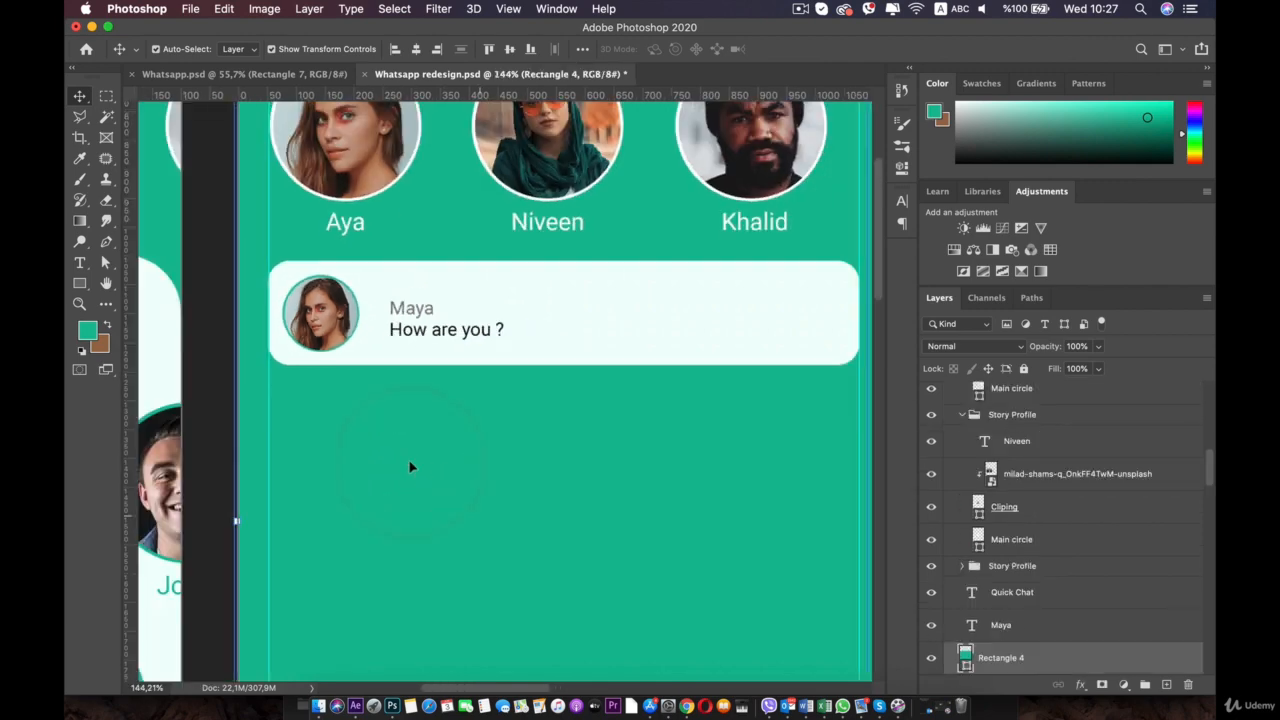
{"action": "left_click_drag", "start_coordinate": [408, 398], "coordinate": [364, 425]}
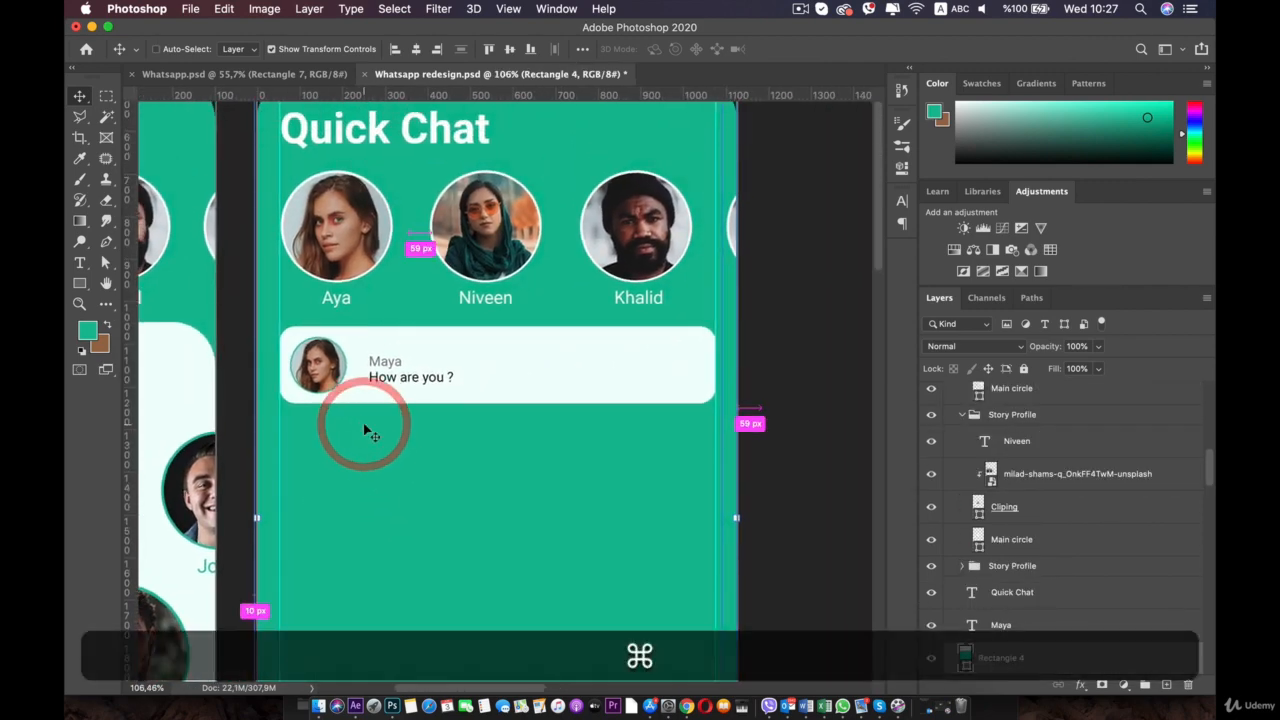
Show the grid and nudge the name and message texts upward together to centre them vertically in the chat bubble
{"action": "key", "text": "super+apostrophe"}
{"action": "scroll", "coordinate": [364, 425], "scroll_direction": "up", "scroll_amount": 5}
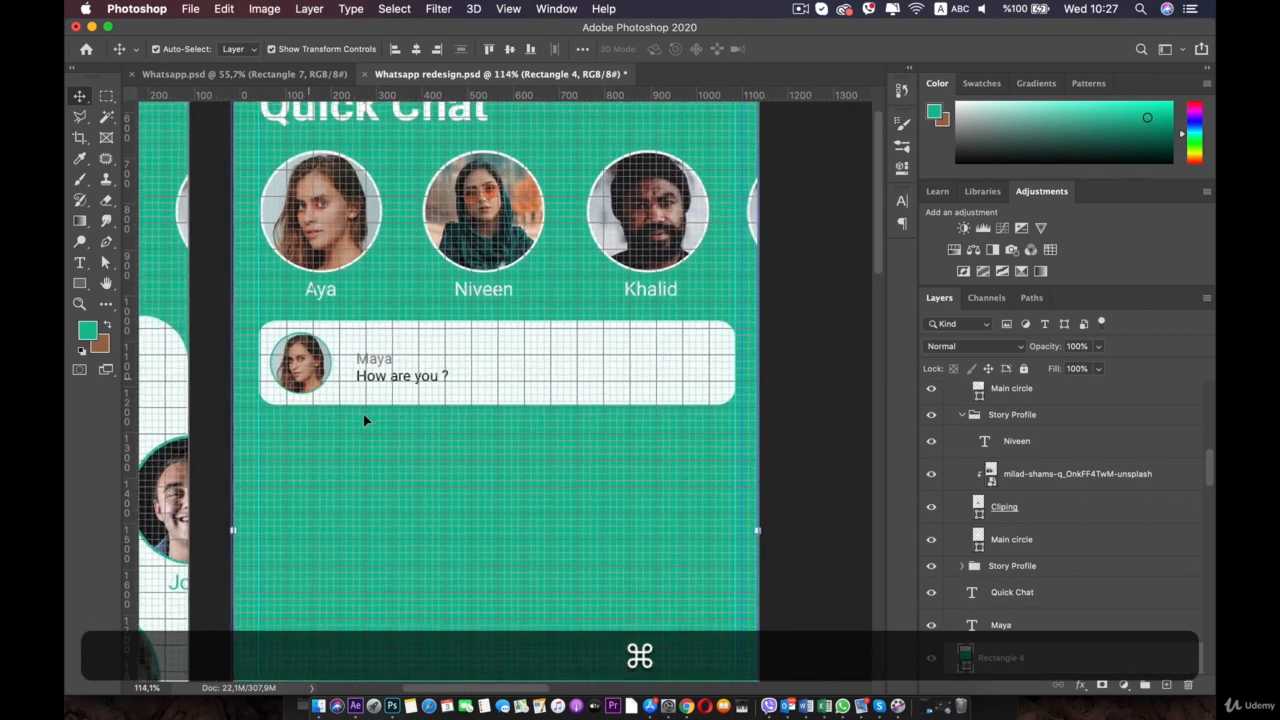
{"action": "left_click_drag", "start_coordinate": [364, 420], "coordinate": [487, 454]}
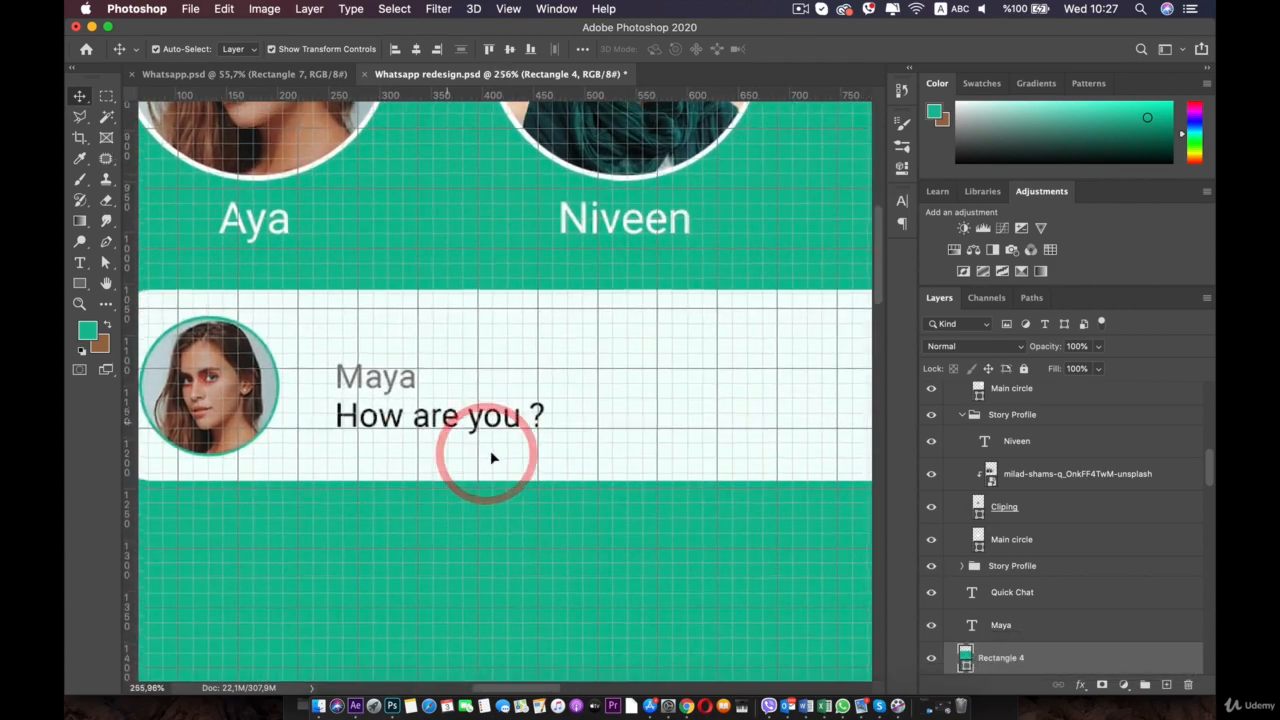
{"action": "scroll", "coordinate": [500, 400], "scroll_direction": "up", "scroll_amount": 2}
{"action": "left_click", "coordinate": [343, 423]}
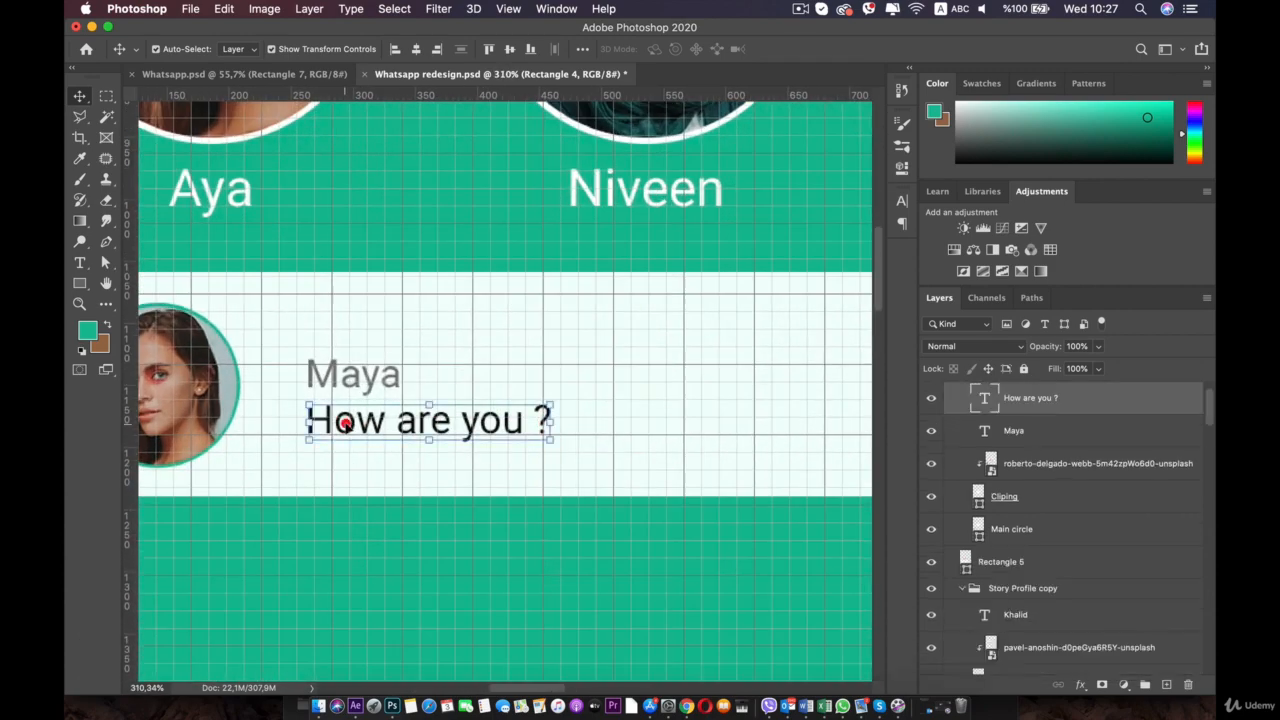
{"action": "left_click", "coordinate": [350, 374], "text": "shift"}
{"action": "key", "text": "Up"}
{"action": "key", "text": "Up"}
{"action": "key", "text": "Up"}
{"action": "key", "text": "Up"}
{"action": "key", "text": "Down"}
{"action": "key", "text": "Down"}
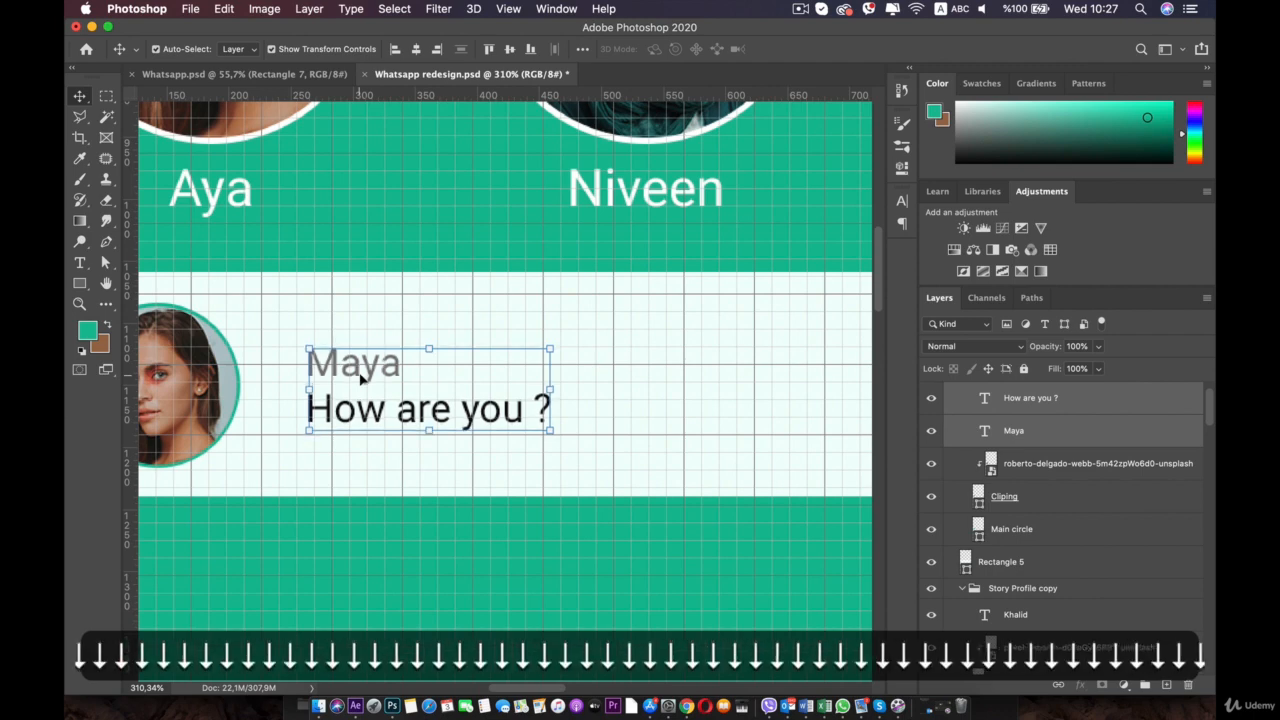
{"action": "key", "text": "Up"}
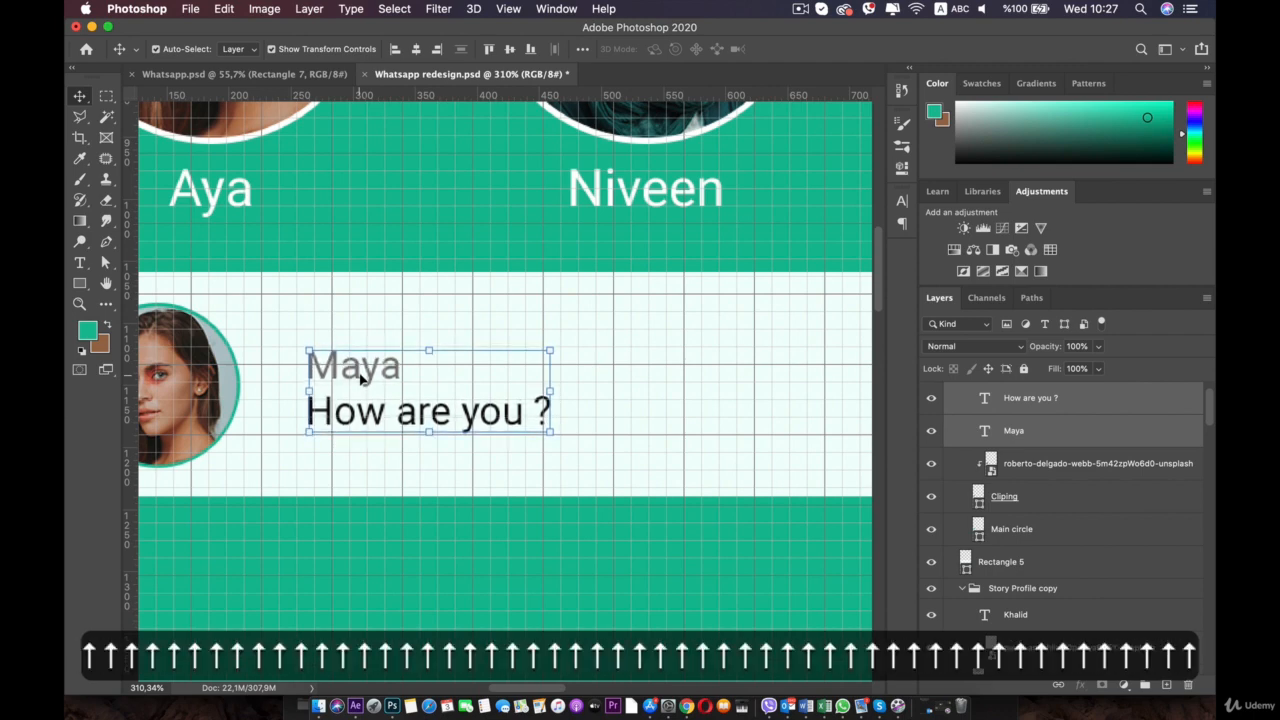
{"action": "key", "text": "Down"}
{"action": "key", "text": "space"}
{"action": "mouse_move", "coordinate": [352, 358]}
{"action": "left_mouse_down"}
{"action": "mouse_move", "coordinate": [372, 311]}
{"action": "mouse_move", "coordinate": [435, 285]}
{"action": "left_mouse_up"}
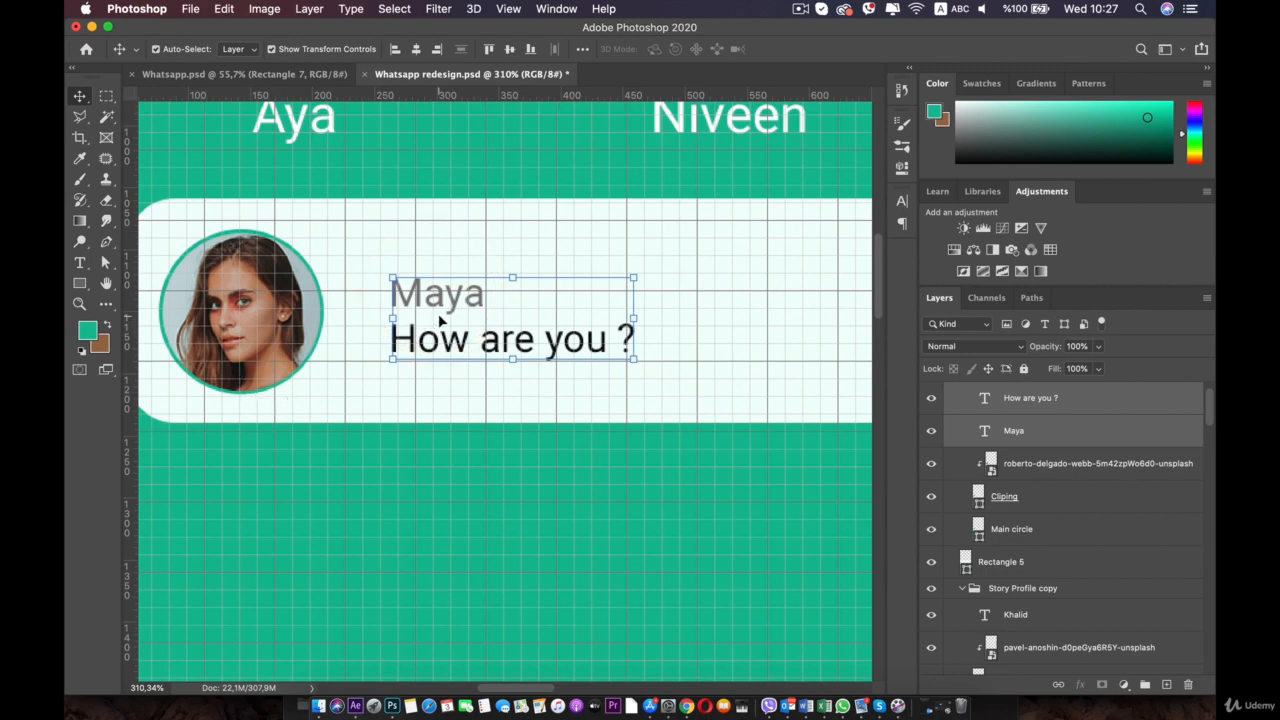
{"action": "key", "text": "Up"}
{"action": "key", "text": "Down"}
{"action": "key", "text": "shift"}
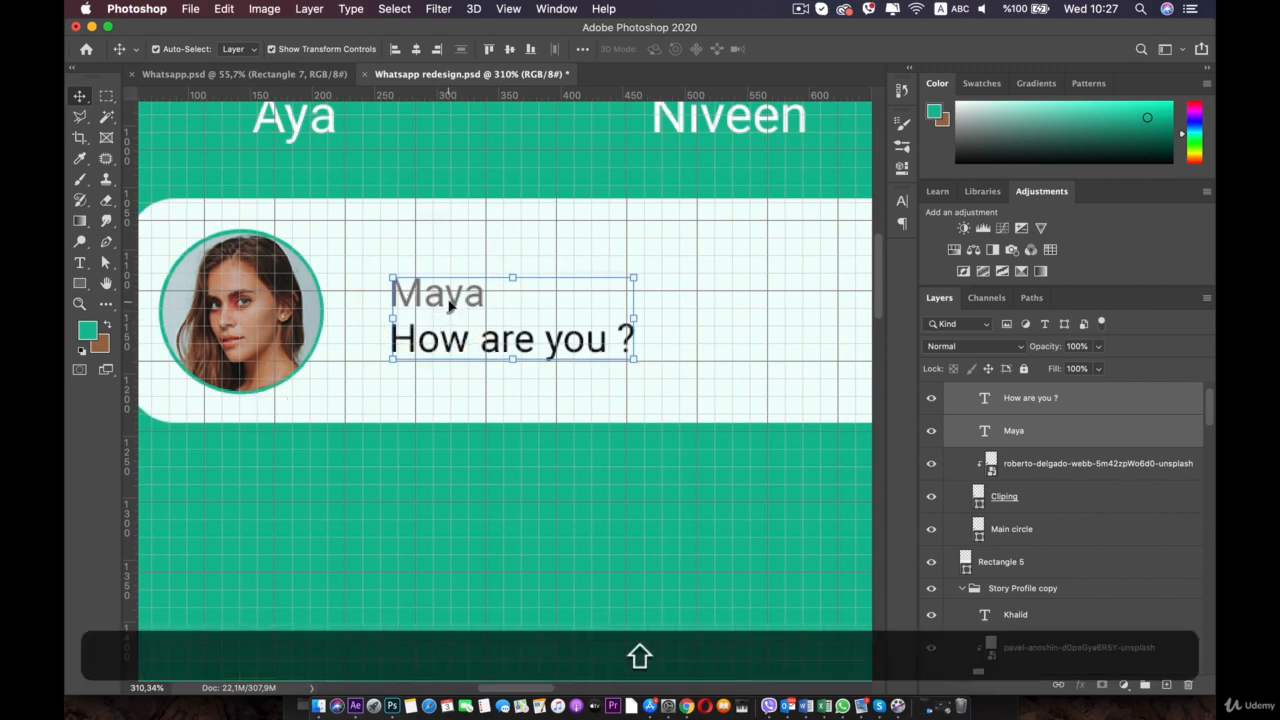
{"action": "mouse_move", "coordinate": [446, 300]}
{"action": "left_mouse_down"}
{"action": "mouse_move", "coordinate": [419, 300]}
{"action": "mouse_move", "coordinate": [446, 300]}
{"action": "left_mouse_up"}
{"action": "left_click", "coordinate": [446, 299], "text": "shift"}
{"action": "key", "text": "shift+super+z"}
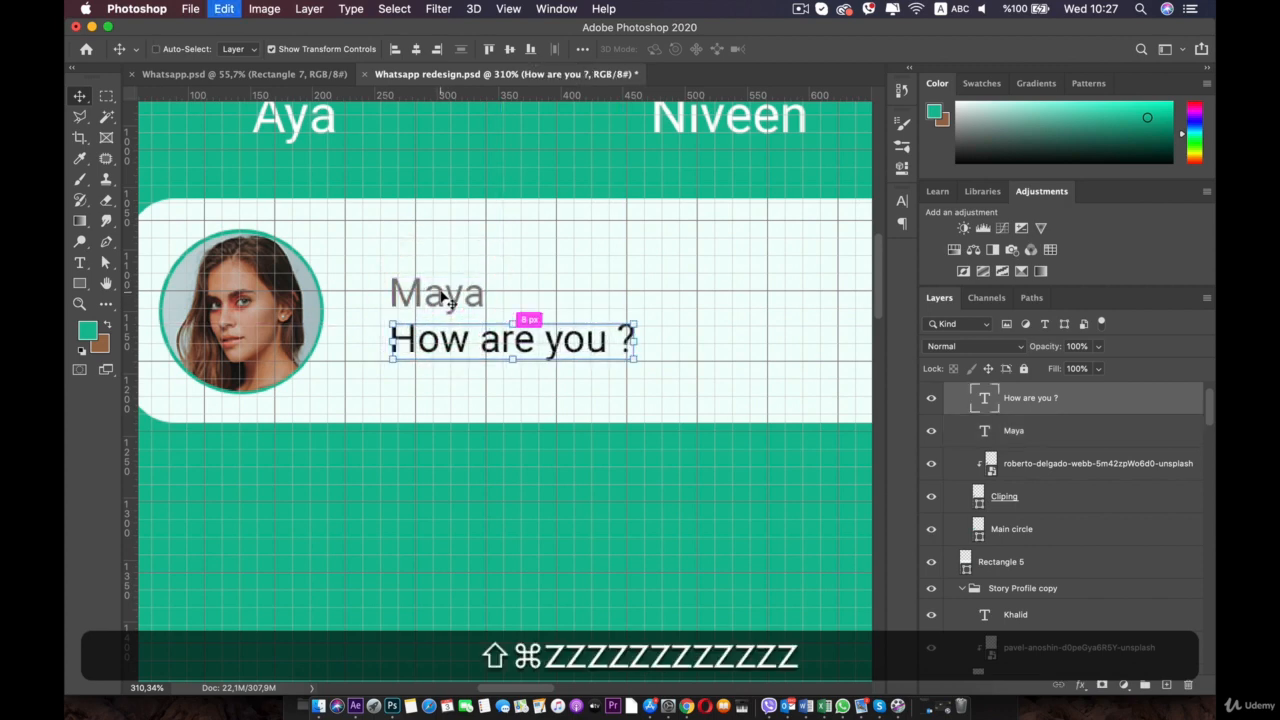
Move the name and message texts together slightly further up in the chat bubble and hide the grid
{"action": "left_click", "coordinate": [438, 287]}
{"action": "left_click", "coordinate": [450, 342], "text": "shift"}
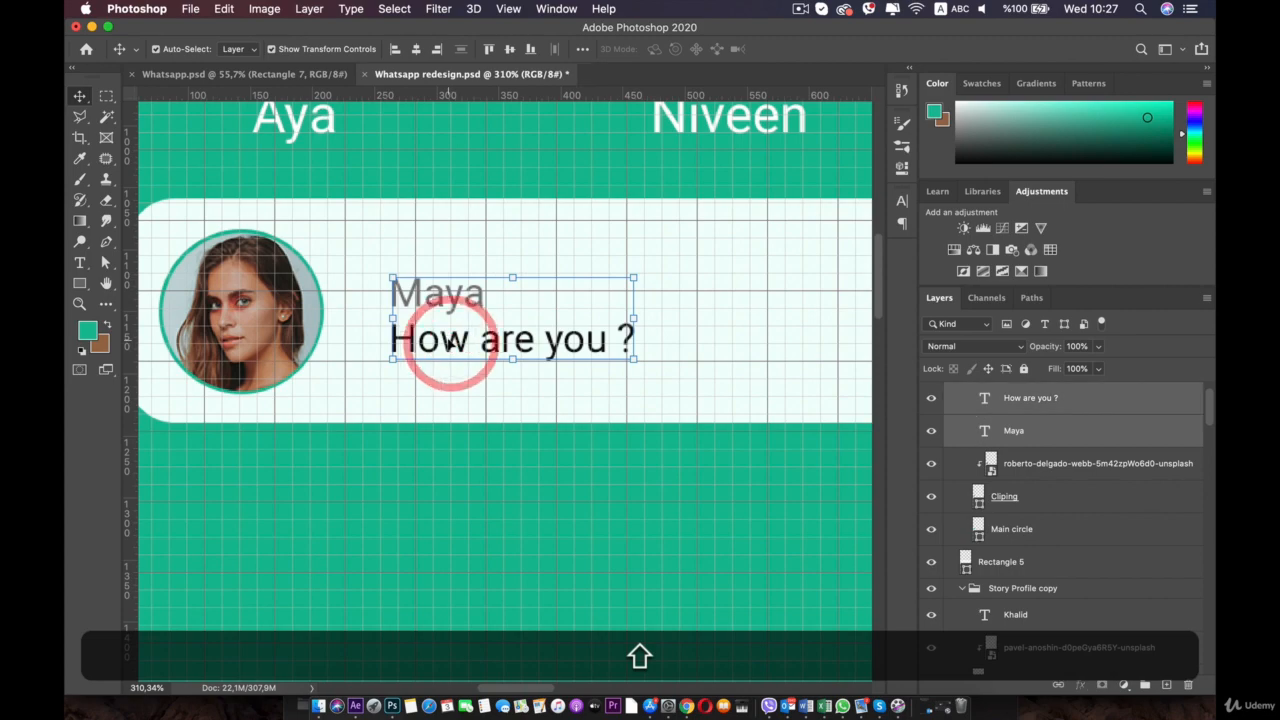
{"action": "left_click_drag", "start_coordinate": [450, 342], "coordinate": [449, 334]}
{"action": "left_click", "coordinate": [434, 480]}
{"action": "scroll", "coordinate": [432, 478], "scroll_direction": "down", "scroll_amount": 5}
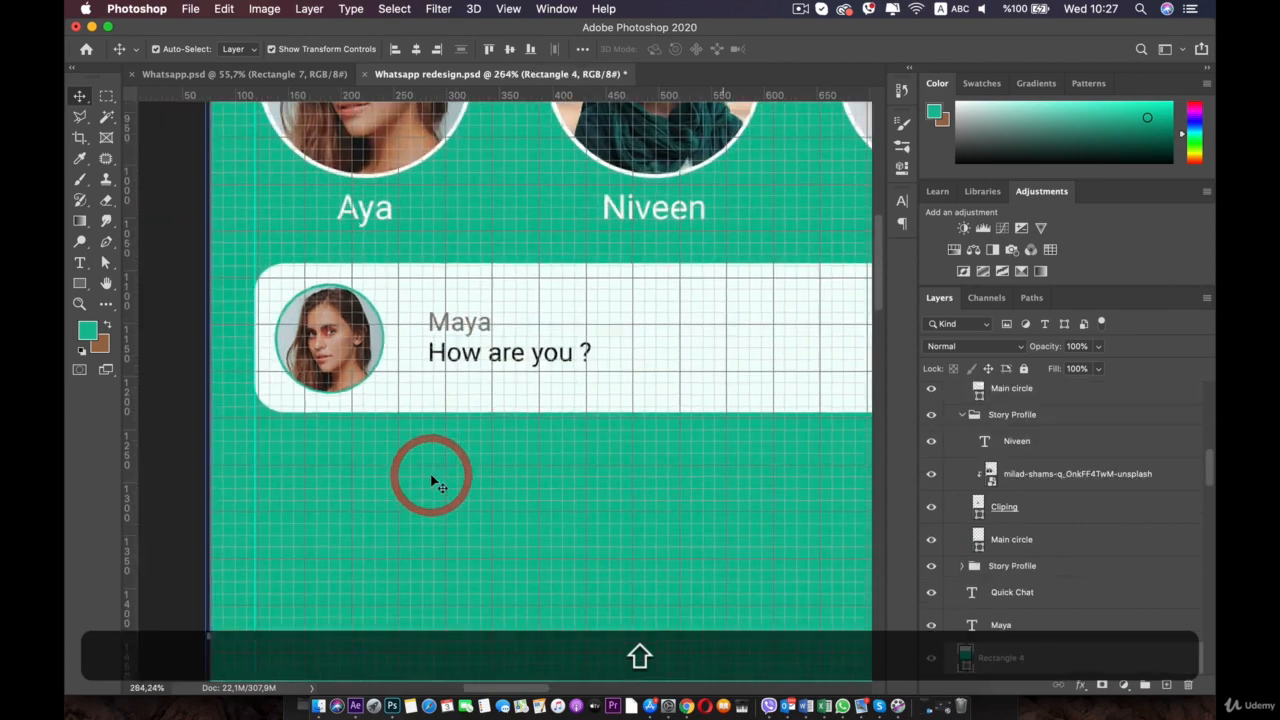
{"action": "left_click_drag", "start_coordinate": [507, 371], "coordinate": [426, 355]}
{"action": "key", "text": "super+'"}
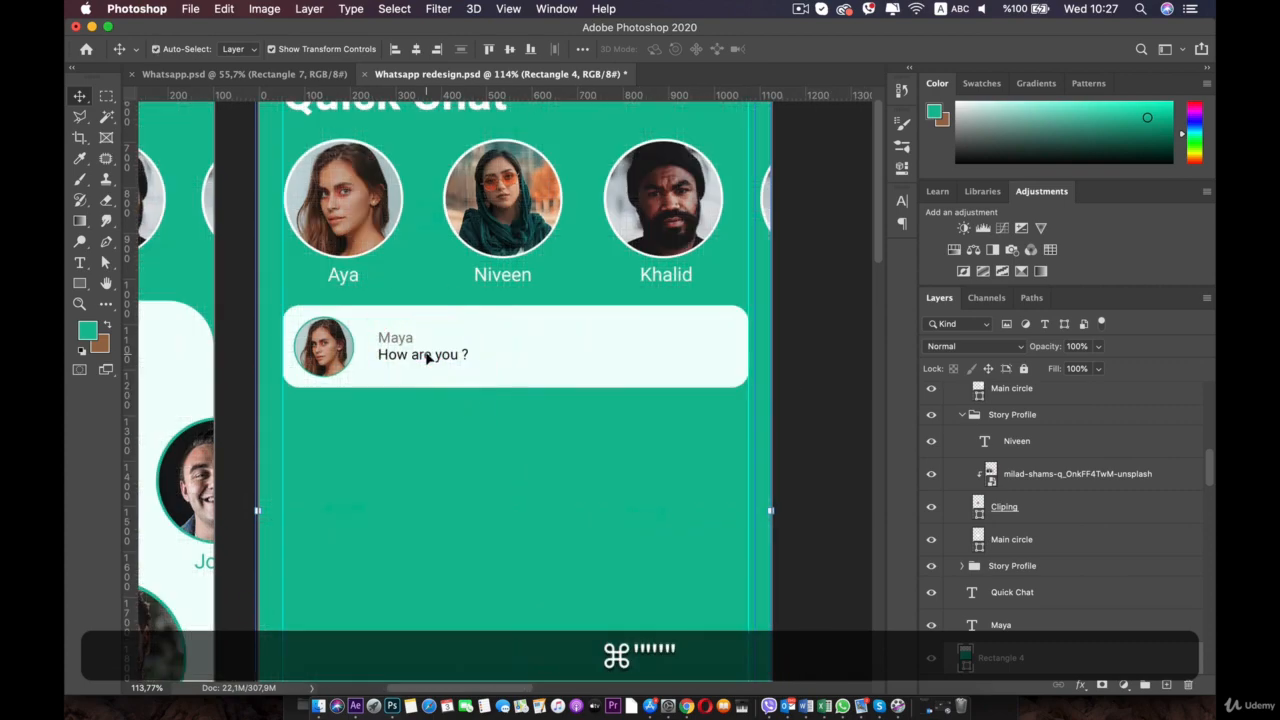
{"action": "left_click_drag", "start_coordinate": [531, 351], "coordinate": [491, 357]}
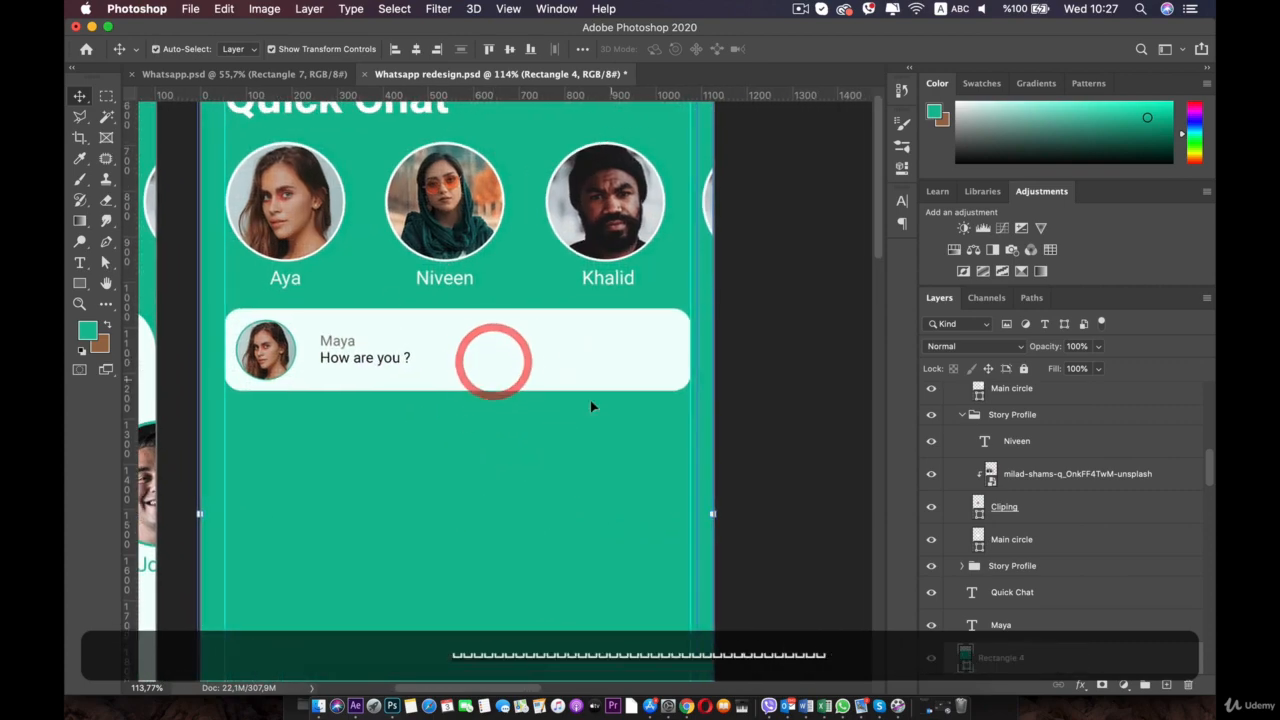
Check the chat bubble layout in Whatsapp.psd and nudge the redesign's name and message texts slightly down together
{"action": "left_click", "coordinate": [280, 75]}
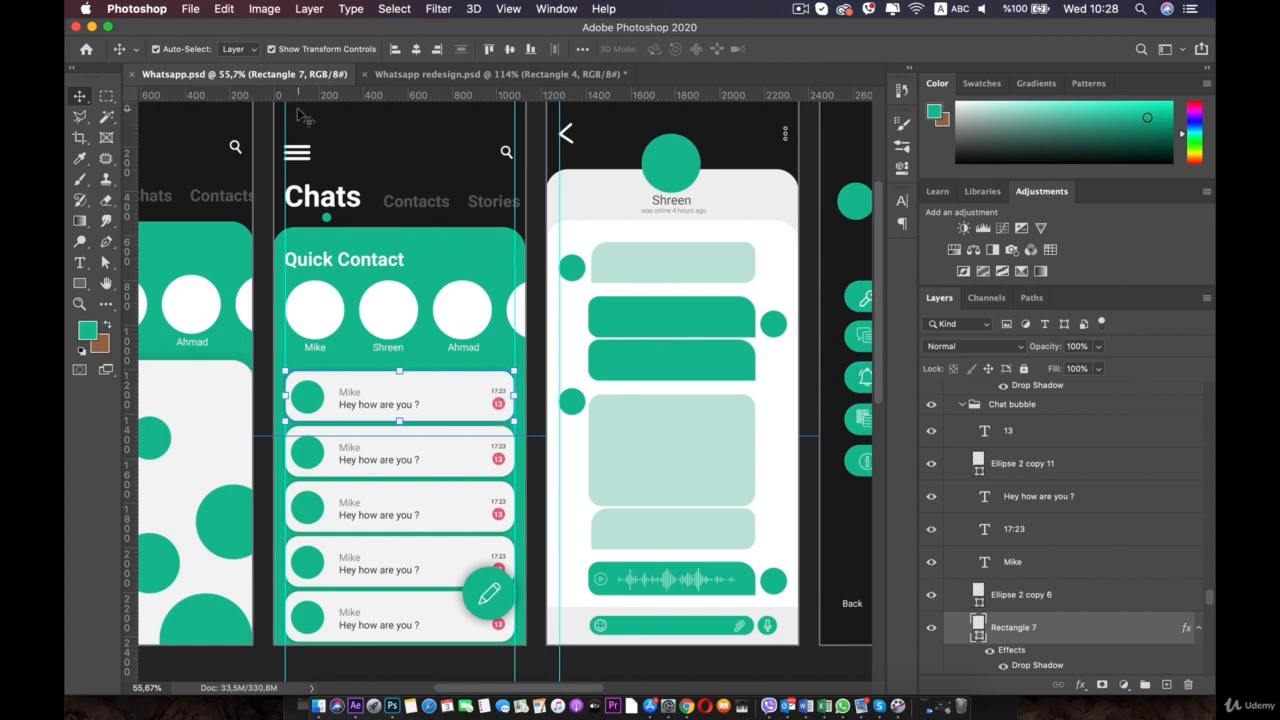
{"action": "left_click", "coordinate": [460, 74]}
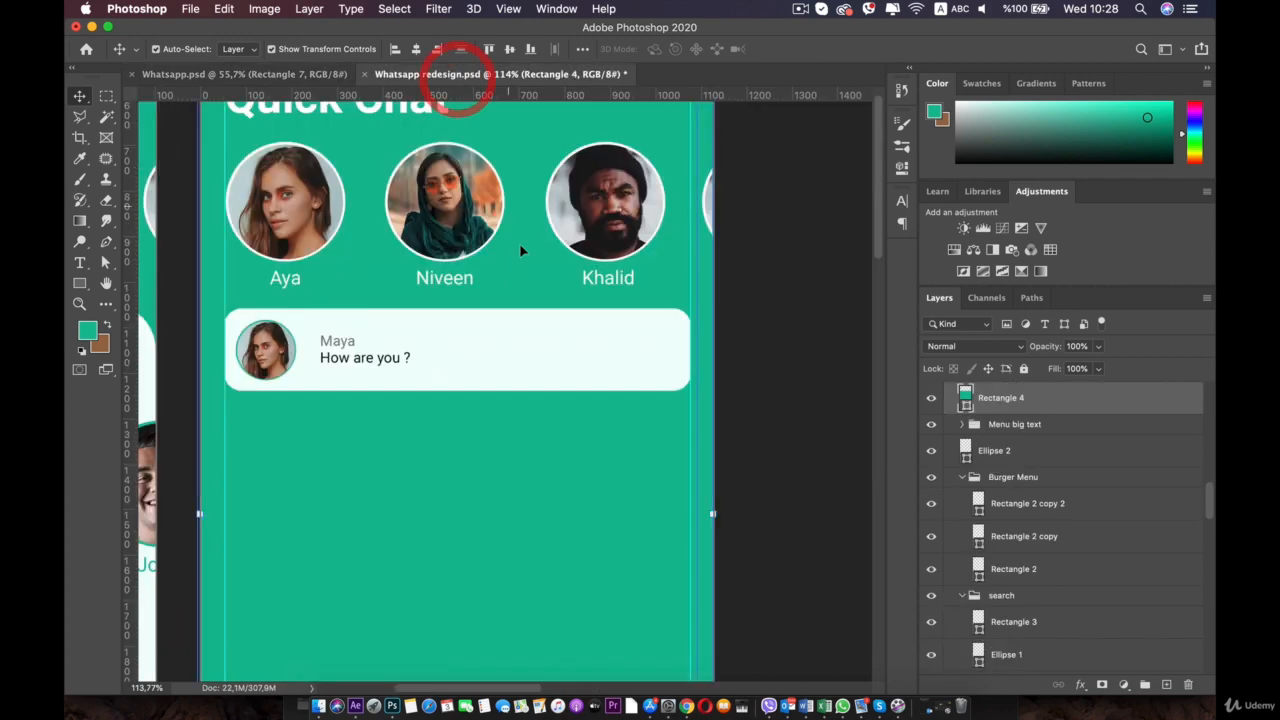
{"action": "scroll", "coordinate": [745, 378], "scroll_direction": "up", "scroll_amount": 5}
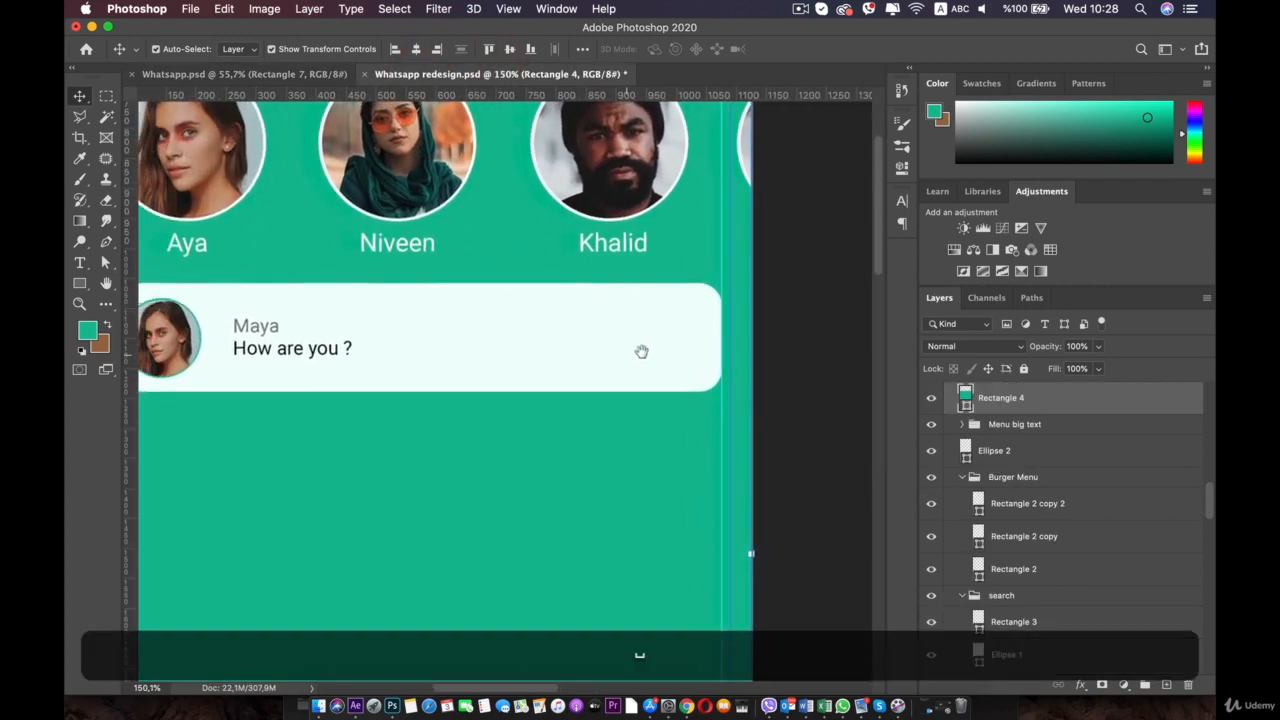
{"action": "left_click_drag", "start_coordinate": [718, 367], "coordinate": [722, 369]}
{"action": "left_click", "coordinate": [395, 365]}
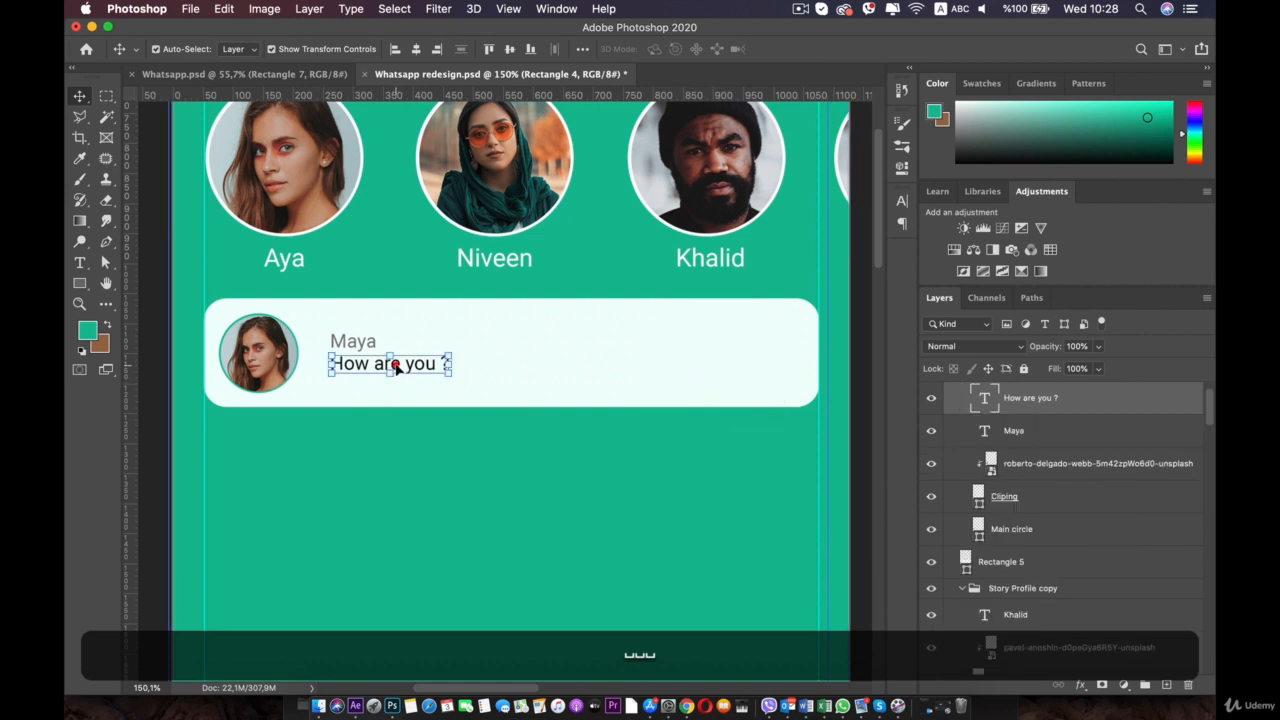
{"action": "left_click", "coordinate": [350, 334]}
{"action": "left_click", "coordinate": [346, 471]}
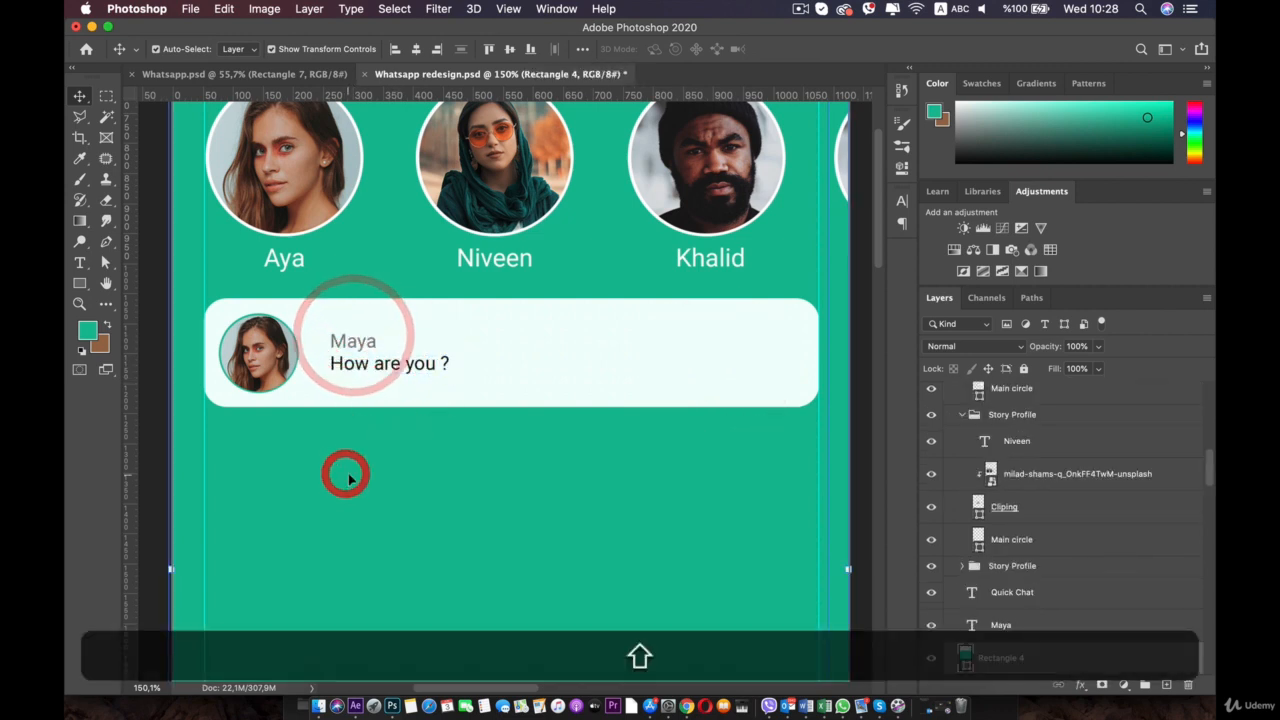
{"action": "left_click", "coordinate": [367, 362]}
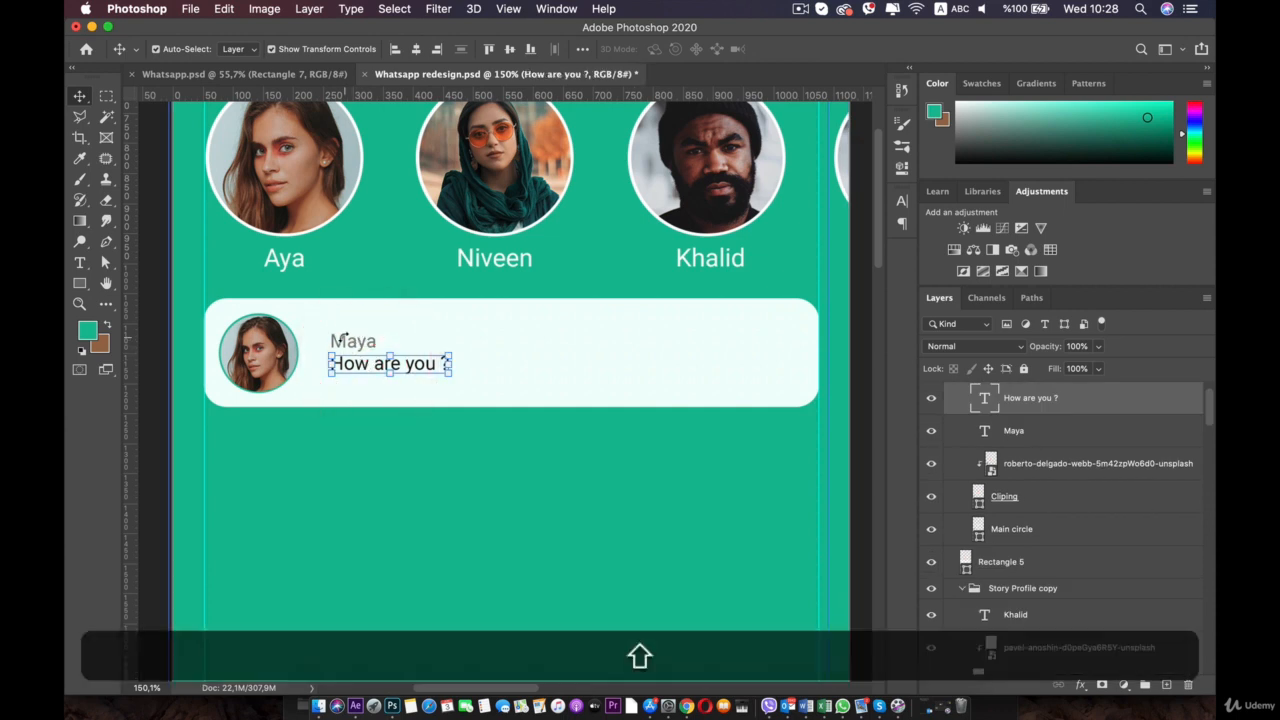
{"action": "left_click", "coordinate": [336, 340], "text": "shift"}
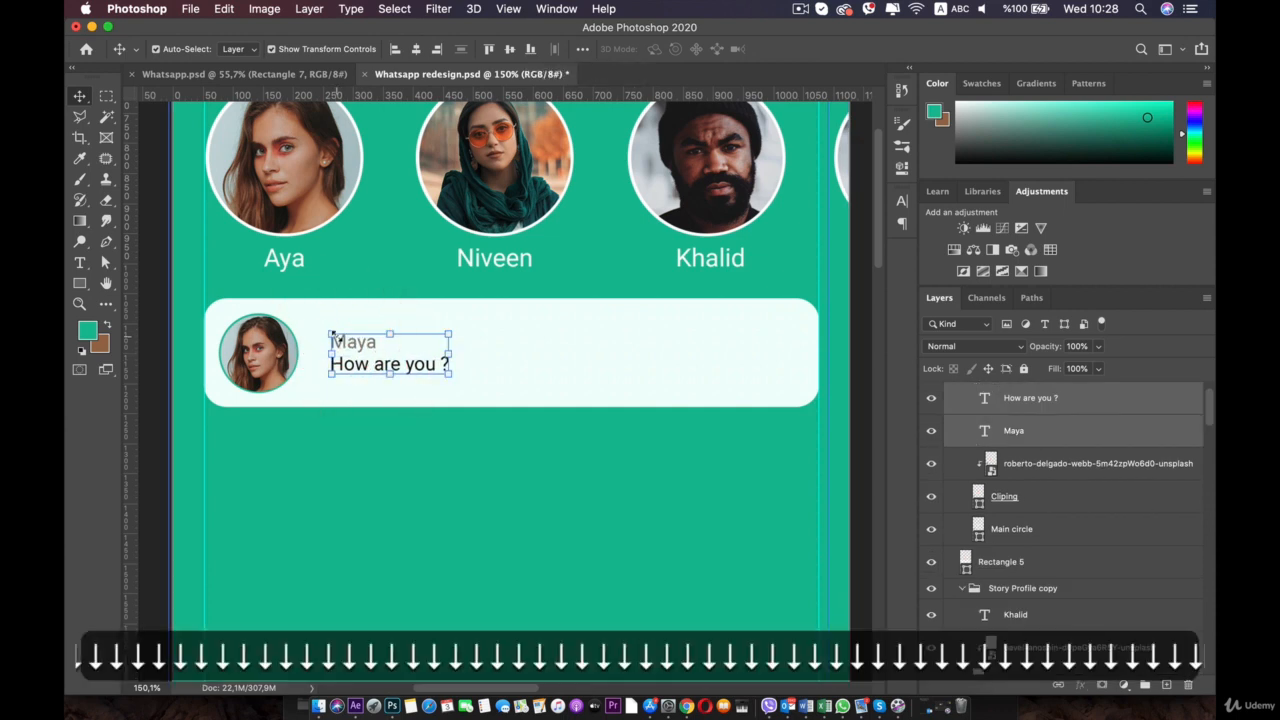
{"action": "left_click", "coordinate": [414, 500]}
Duplicate the grey name text straight across to the chat bubble's right end and change the copy's wording to "12:30"
{"action": "left_click", "coordinate": [355, 340]}
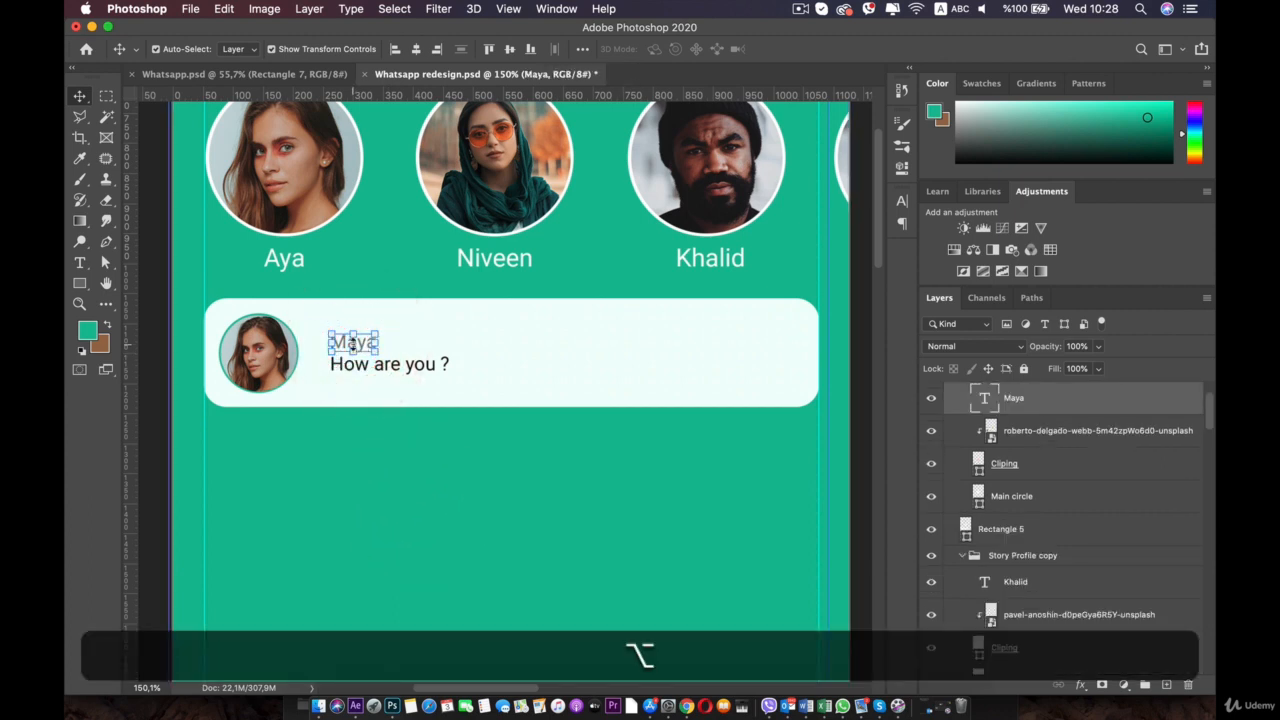
{"action": "left_click_drag", "start_coordinate": [366, 346], "coordinate": [786, 349]}
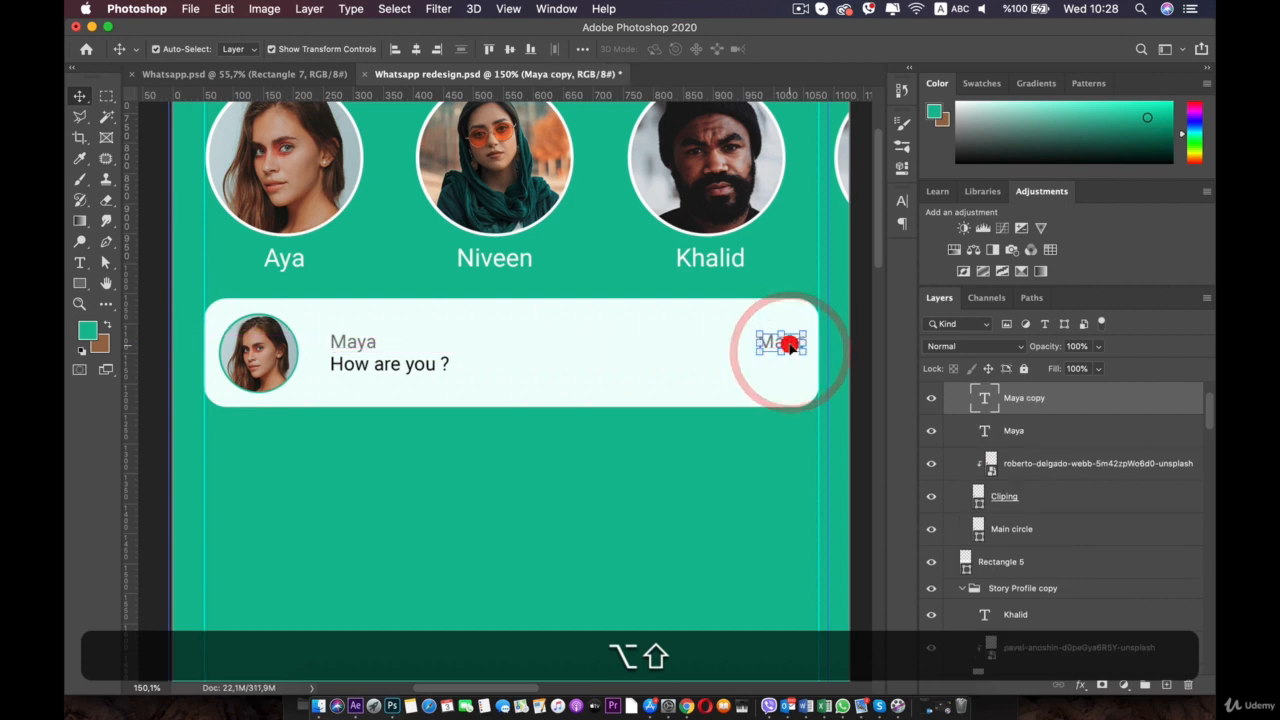
{"action": "double_click", "coordinate": [785, 343]}
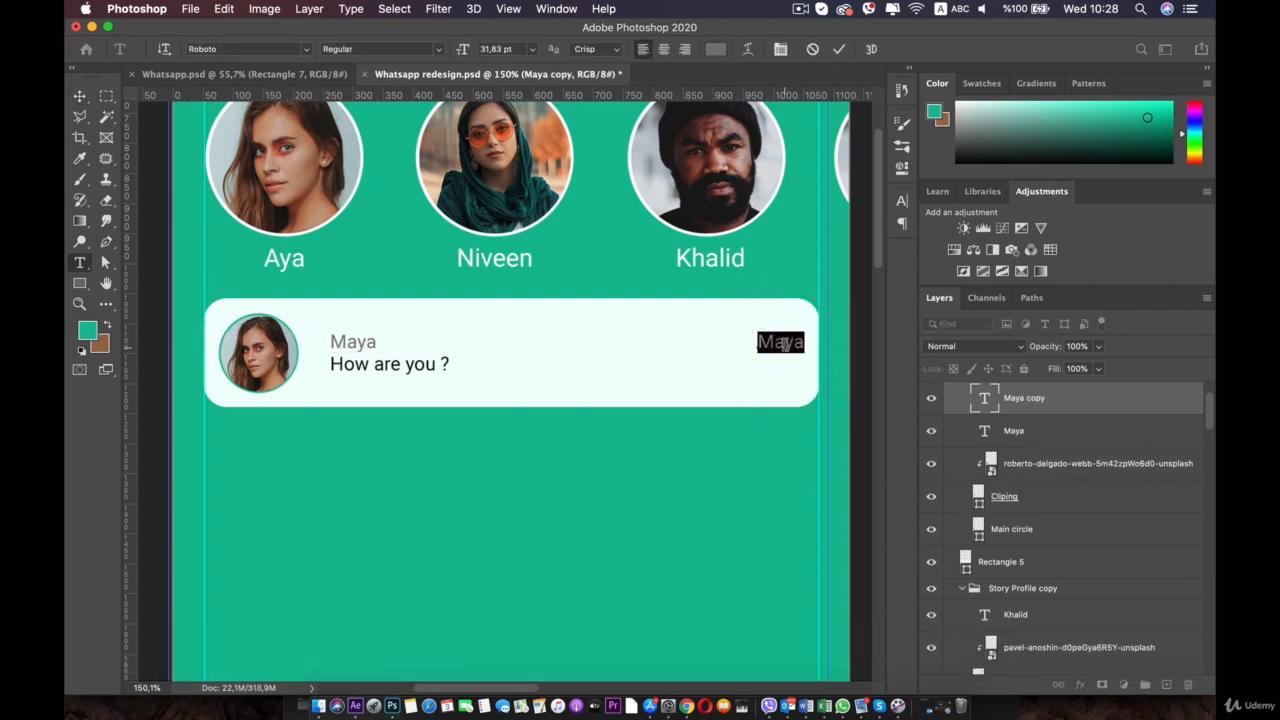
{"action": "type", "text": "1"}
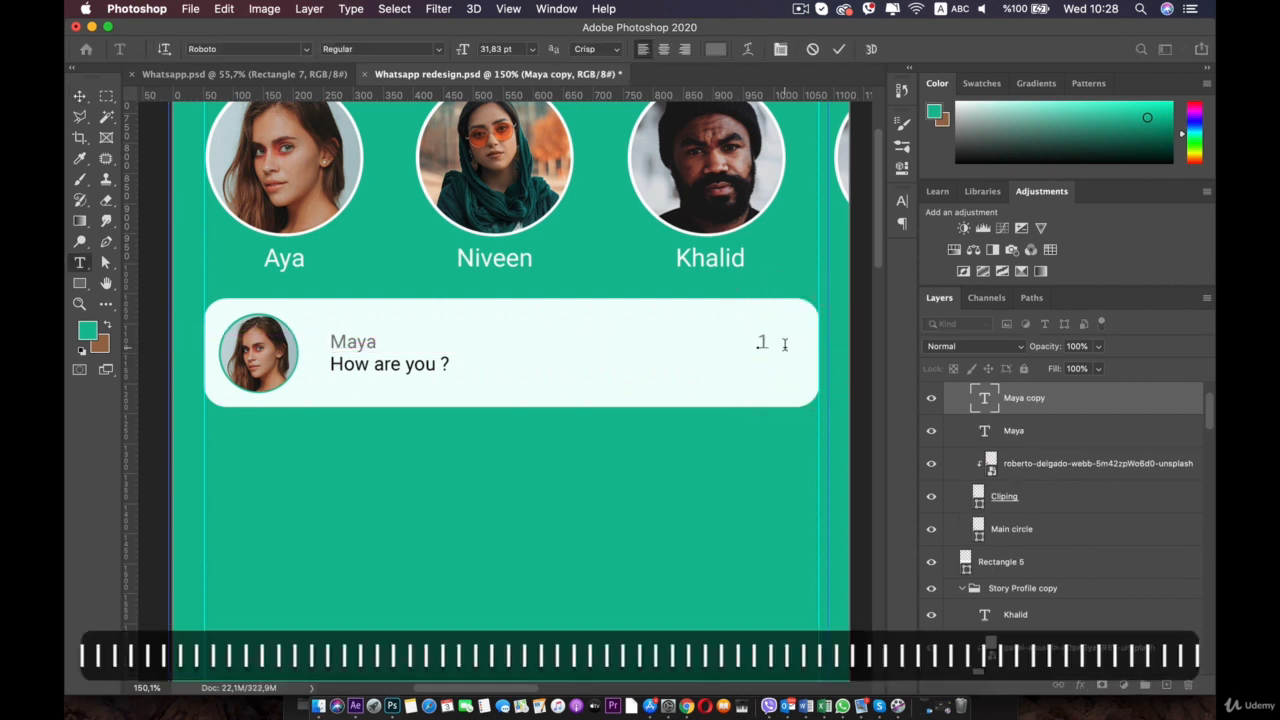
{"action": "type", "text": "2:30"}
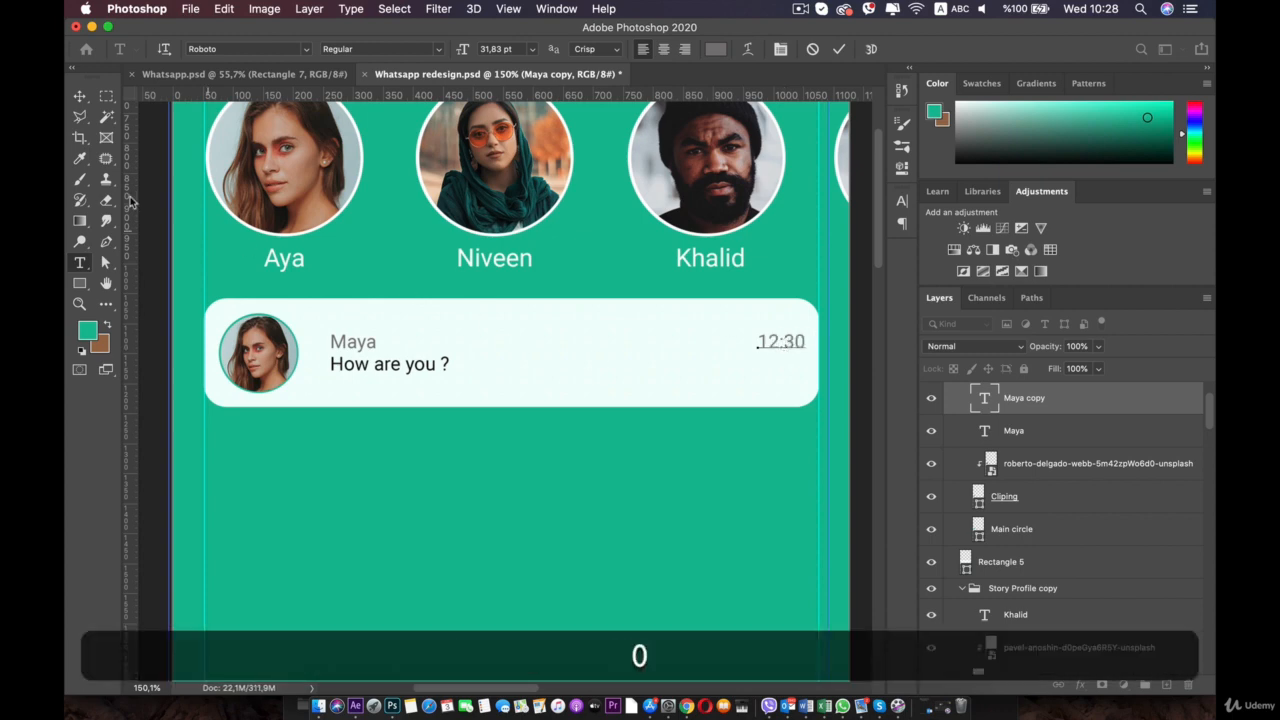
{"action": "left_click", "coordinate": [80, 96]}
Recolour the 12:30 time text to black and reduce its font size to 23.83 pt
{"action": "scroll", "coordinate": [600, 340], "scroll_direction": "up", "scroll_amount": 3}
{"action": "left_click_drag", "start_coordinate": [506, 326], "coordinate": [395, 339]}
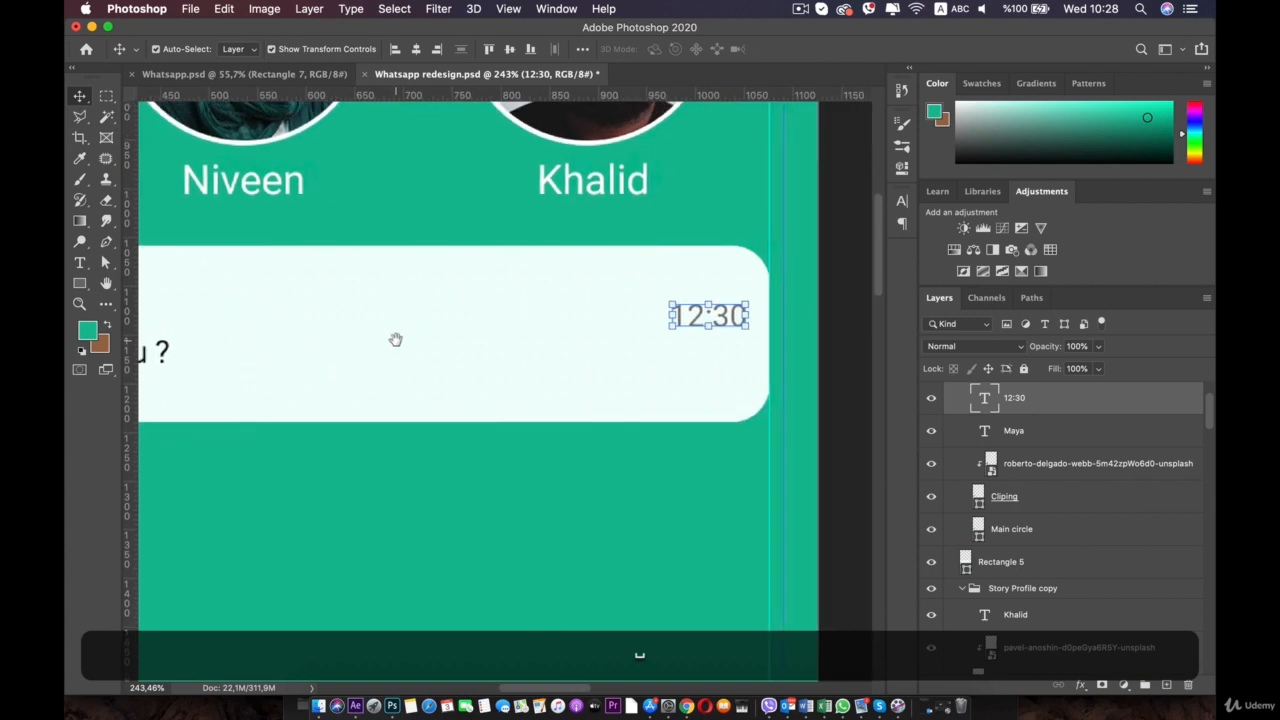
{"action": "double_click", "coordinate": [985, 397]}
{"action": "left_click", "coordinate": [716, 49]}
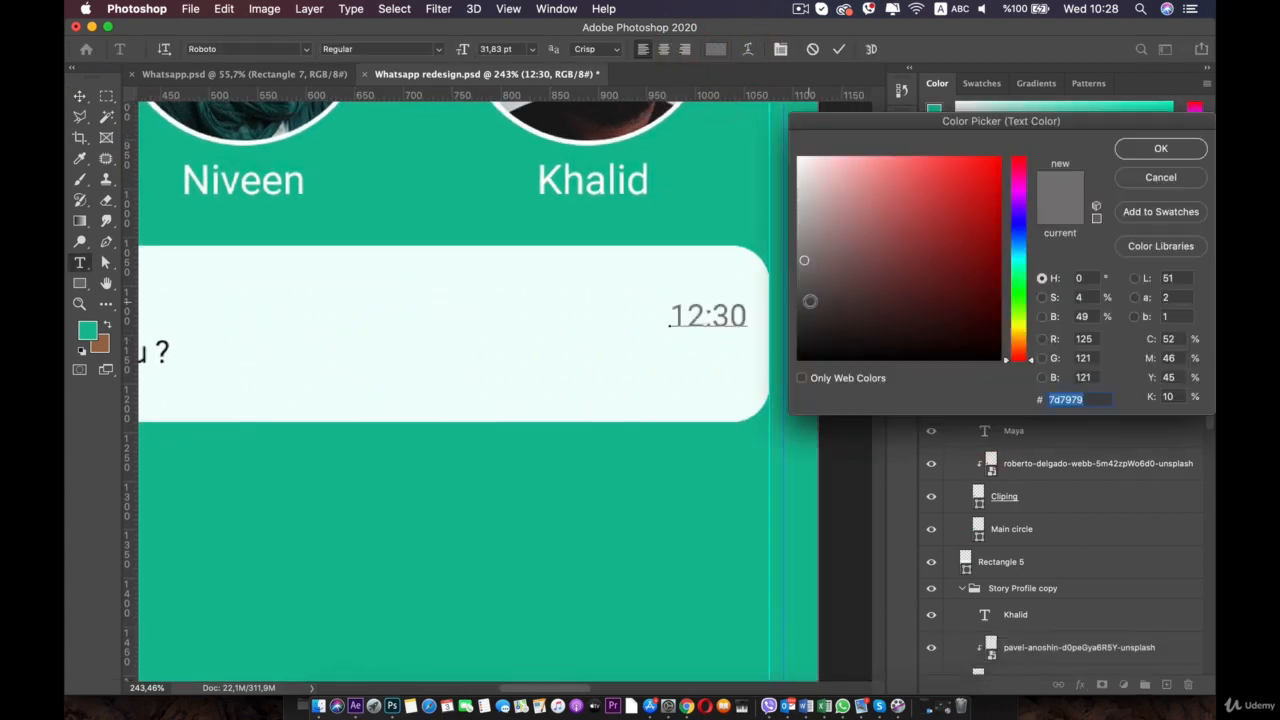
{"action": "left_click_drag", "start_coordinate": [810, 300], "coordinate": [795, 399]}
{"action": "left_click", "coordinate": [1161, 148]}
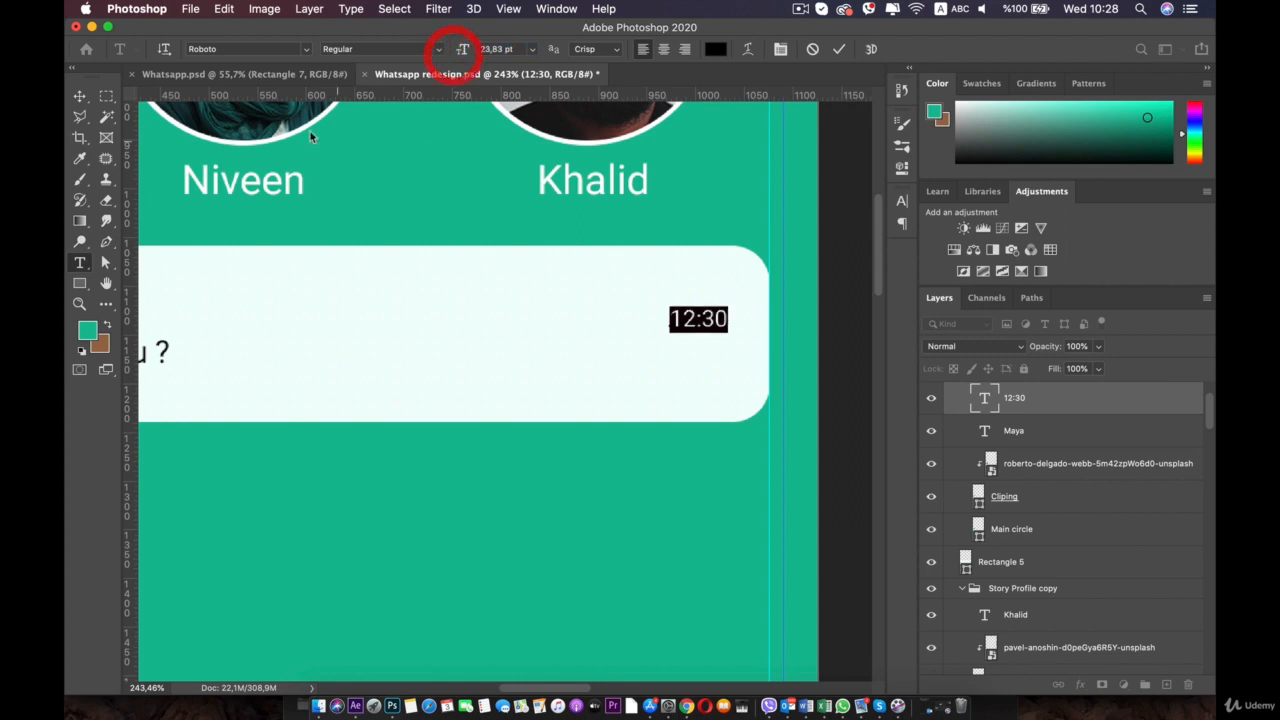
{"action": "left_click", "coordinate": [82, 98]}
Try shifting the 12:30 time text closer to the chat bubble's right edge
{"action": "key", "text": "space"}
{"action": "left_click_drag", "start_coordinate": [376, 268], "coordinate": [330, 270]}
{"action": "key", "text": "shift+Right"}
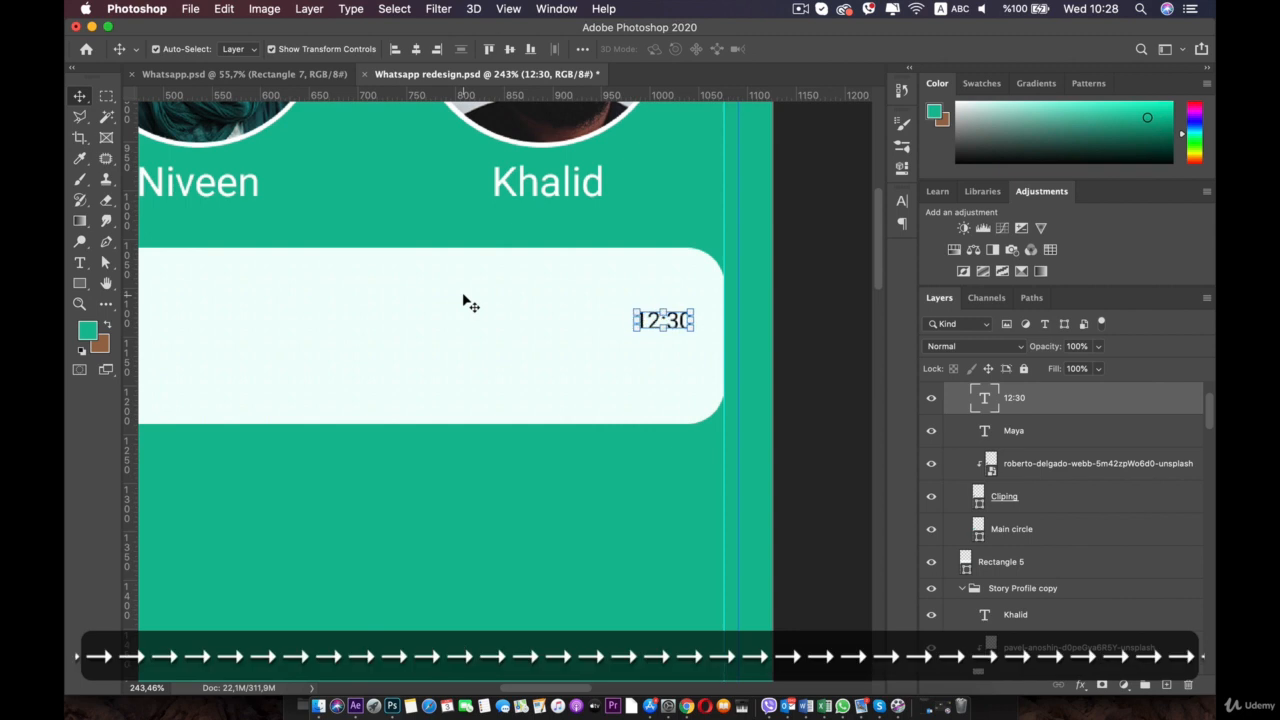
{"action": "key", "text": "shift+Left"}
{"action": "left_click", "coordinate": [484, 457]}
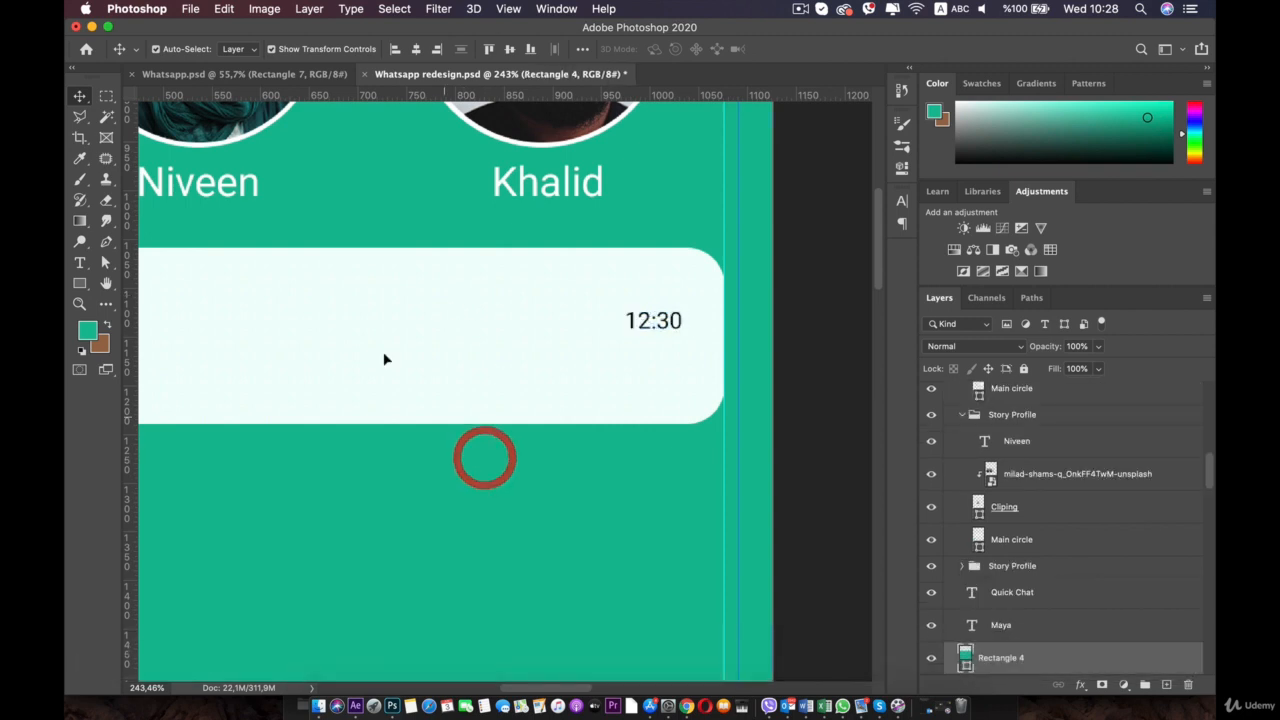
Draw a circle about 31 px wide inside the chat bubble, just below the 12:30 time text
{"action": "left_click_drag", "start_coordinate": [72, 283], "coordinate": [143, 312]}
{"action": "left_click_drag", "start_coordinate": [643, 343], "coordinate": [678, 392]}
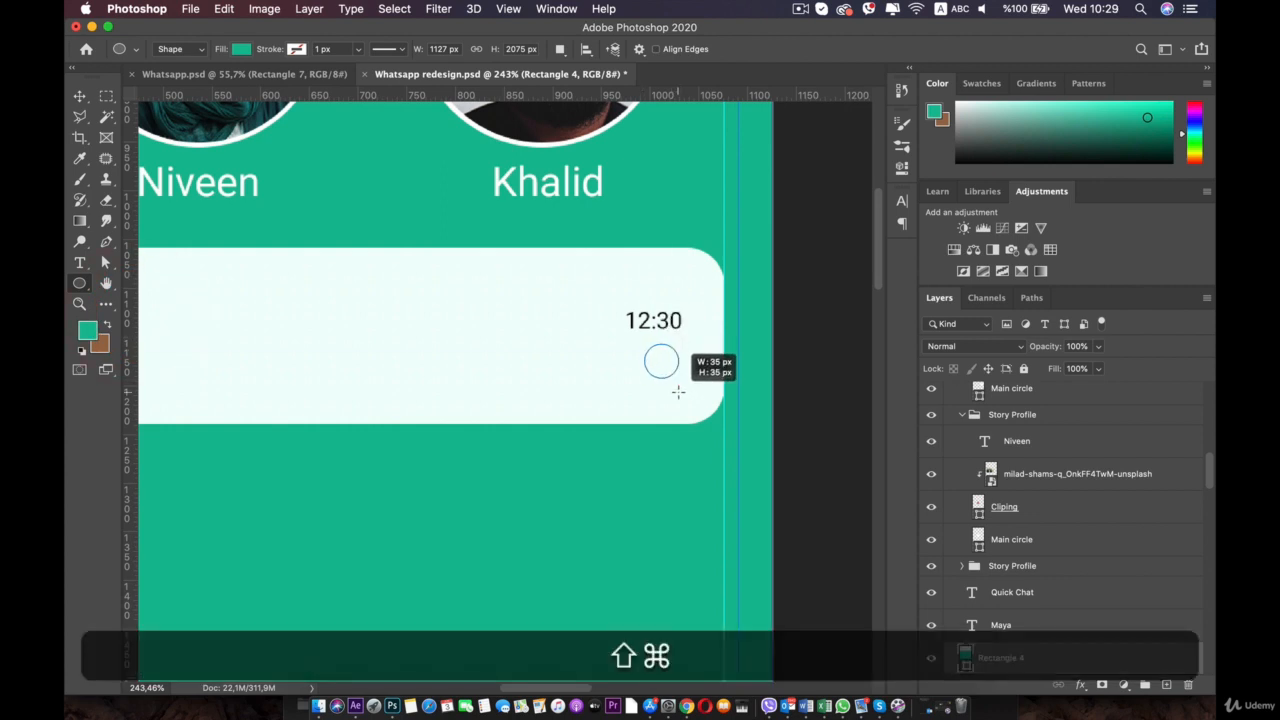
{"action": "left_click_drag", "start_coordinate": [673, 397], "coordinate": [673, 397]}
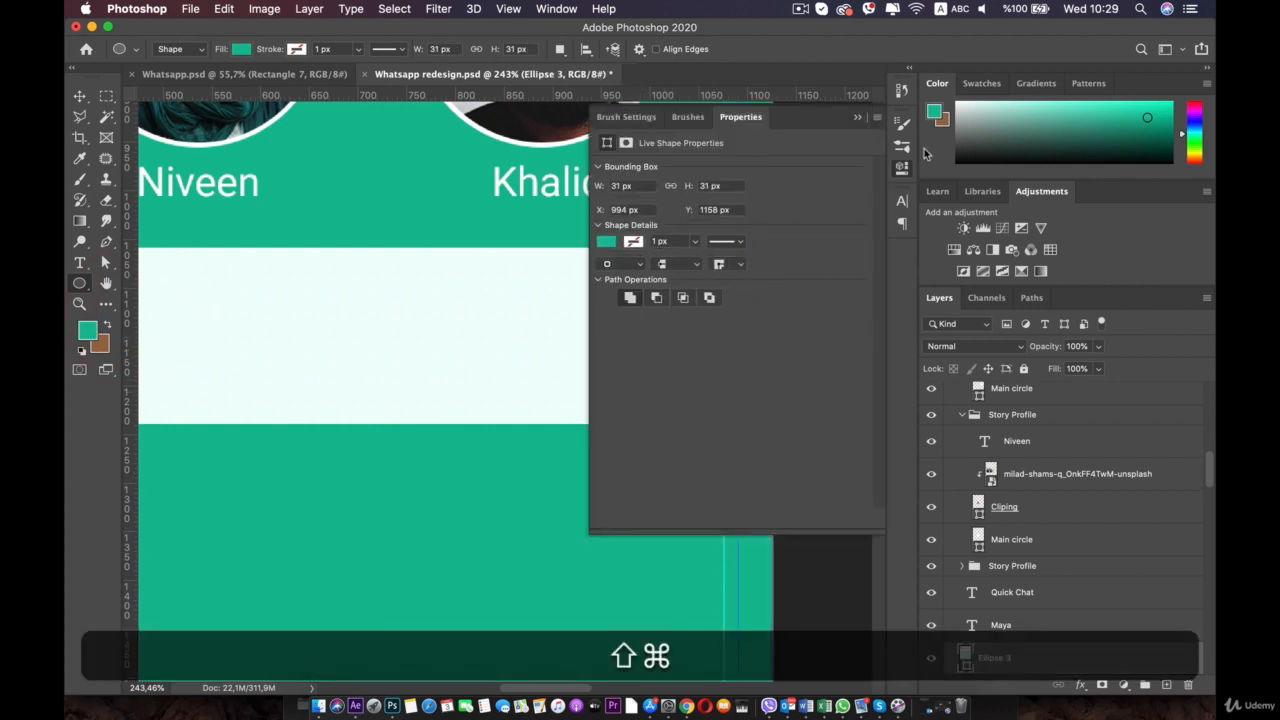
{"action": "left_click", "coordinate": [901, 172]}
{"action": "scroll", "coordinate": [471, 291], "scroll_direction": "down", "scroll_amount": 4}
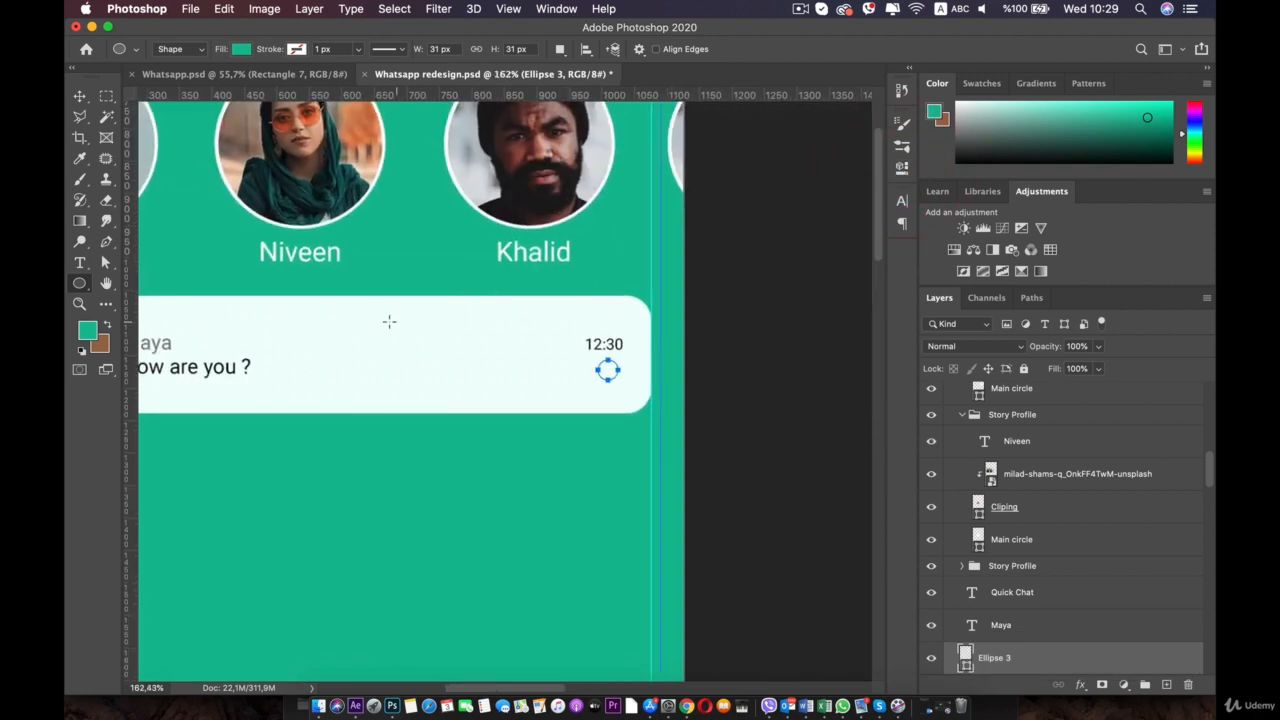
{"action": "left_click_drag", "start_coordinate": [389, 323], "coordinate": [511, 331]}
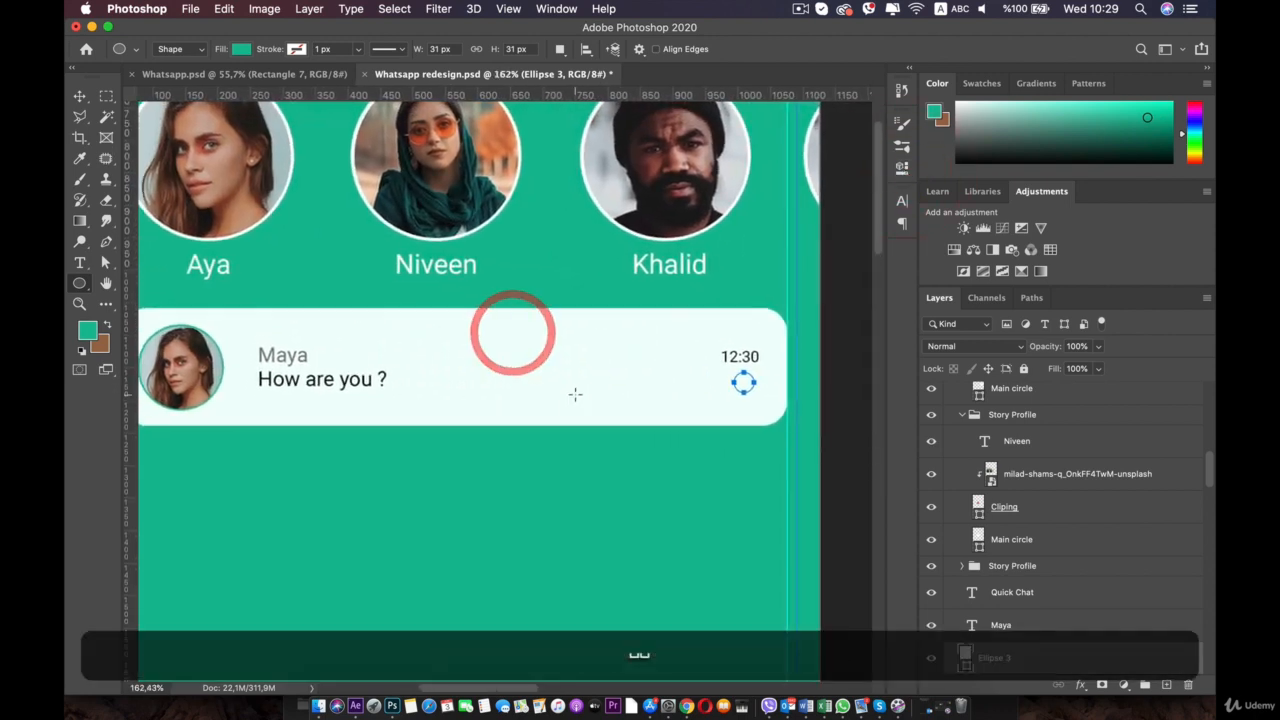
Place two horizontal guides across the chat bubble, one above the name text at about 1119 px and one below the message text
{"action": "key", "text": "v"}
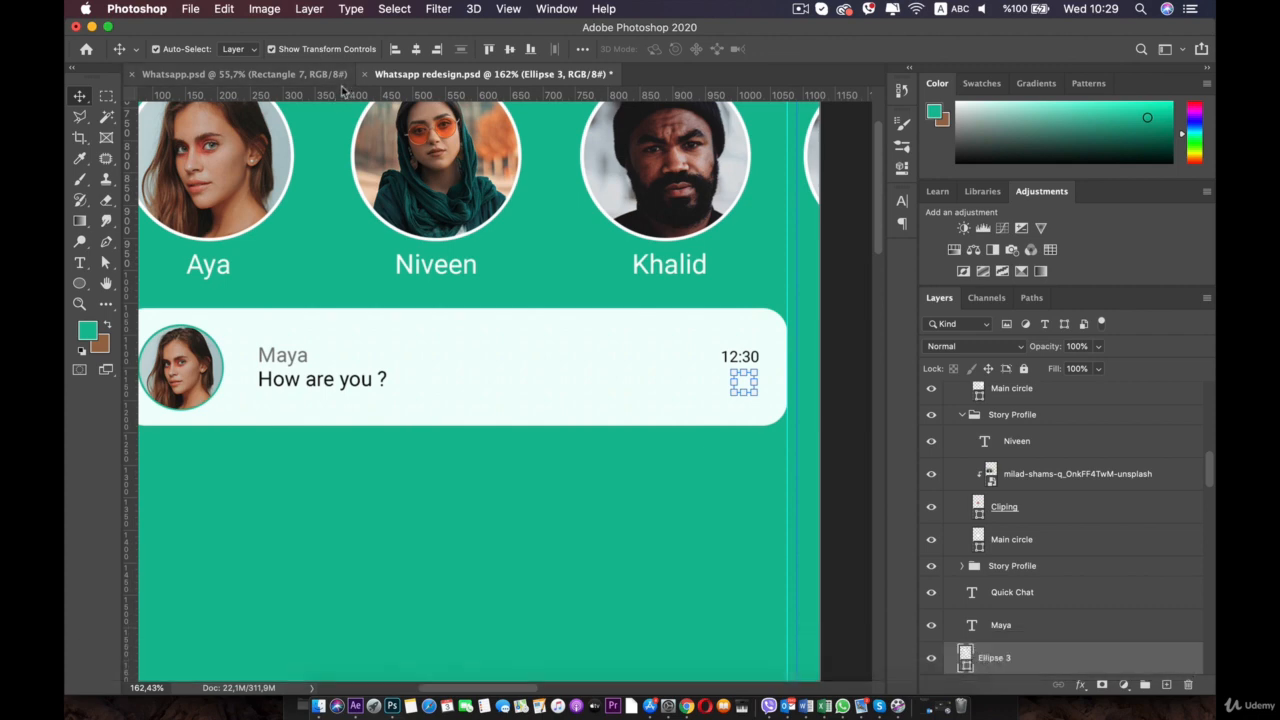
{"action": "left_click_drag", "start_coordinate": [345, 95], "coordinate": [351, 393]}
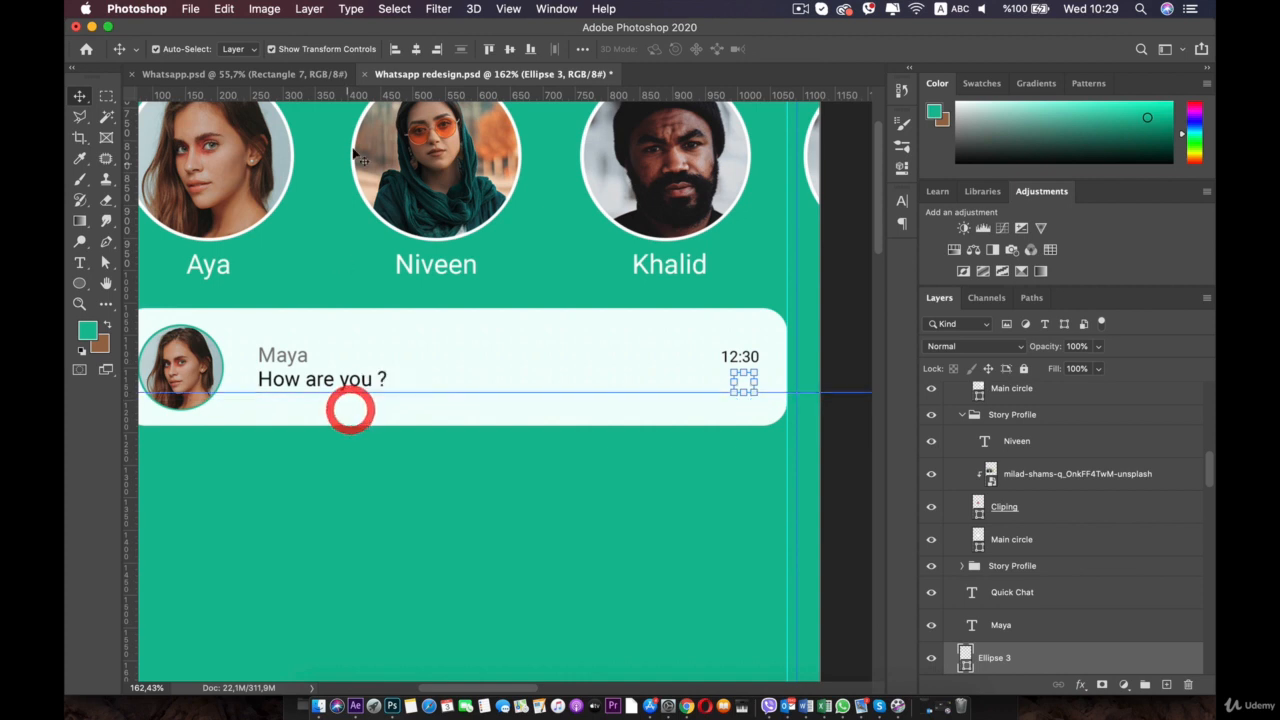
{"action": "left_click_drag", "start_coordinate": [360, 95], "coordinate": [366, 347]}
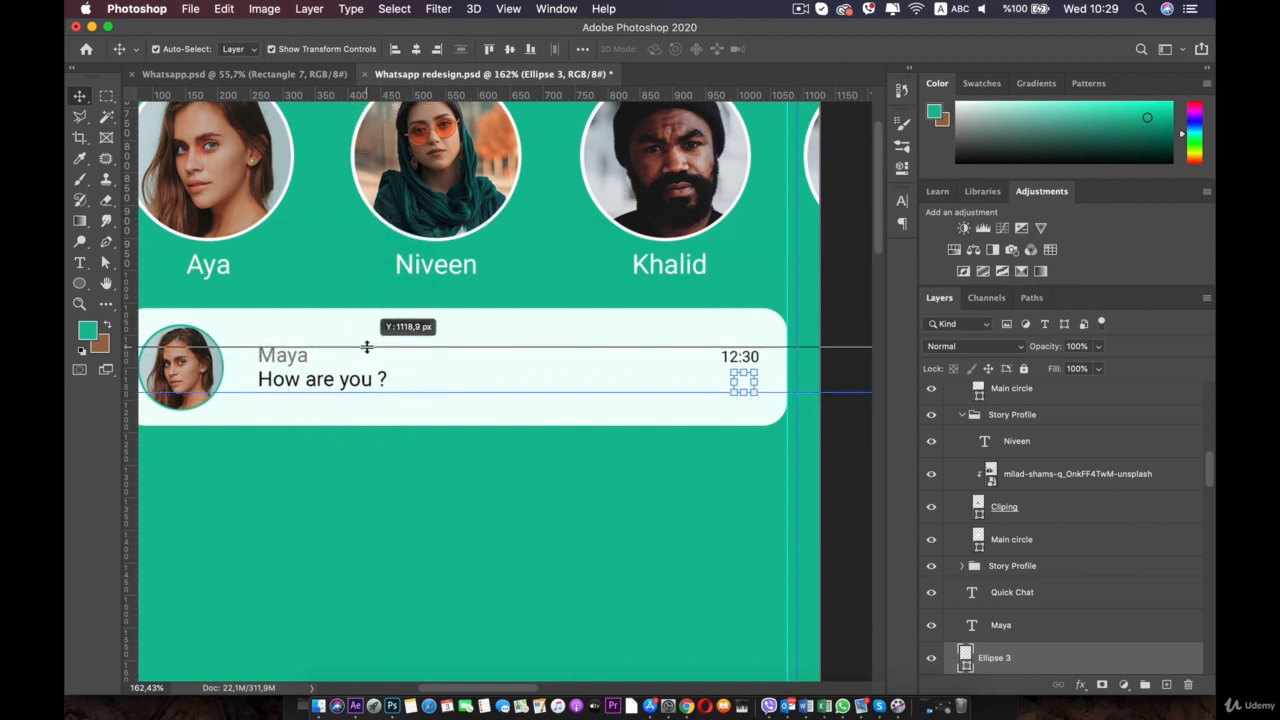
{"action": "left_click_drag", "start_coordinate": [367, 347], "coordinate": [367, 346]}
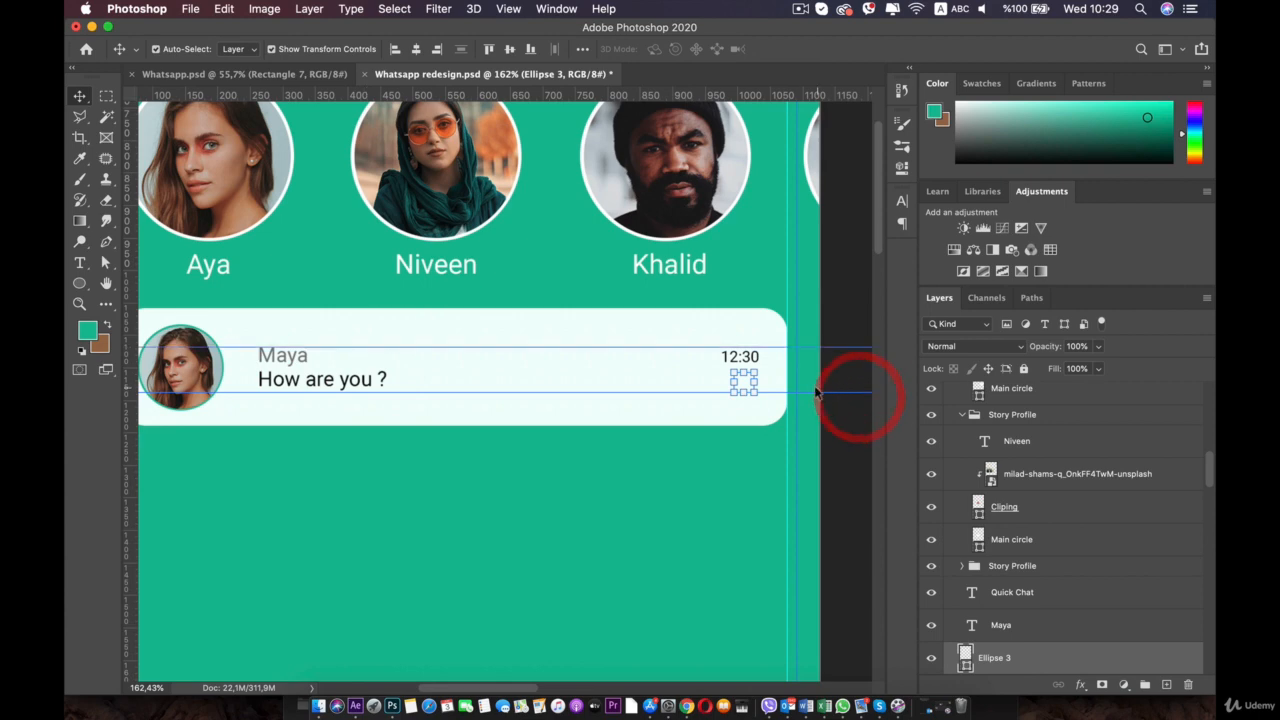
{"action": "key", "text": "super+plus"}
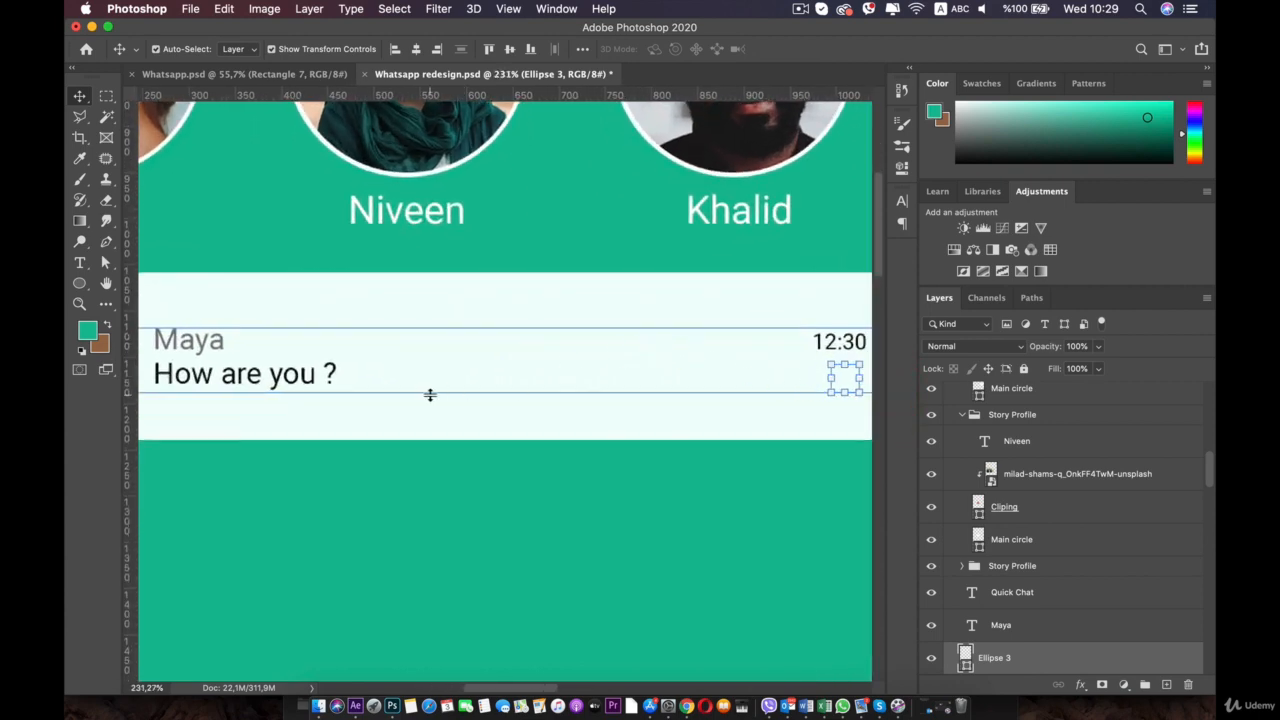
{"action": "left_click_drag", "start_coordinate": [430, 395], "coordinate": [424, 387]}
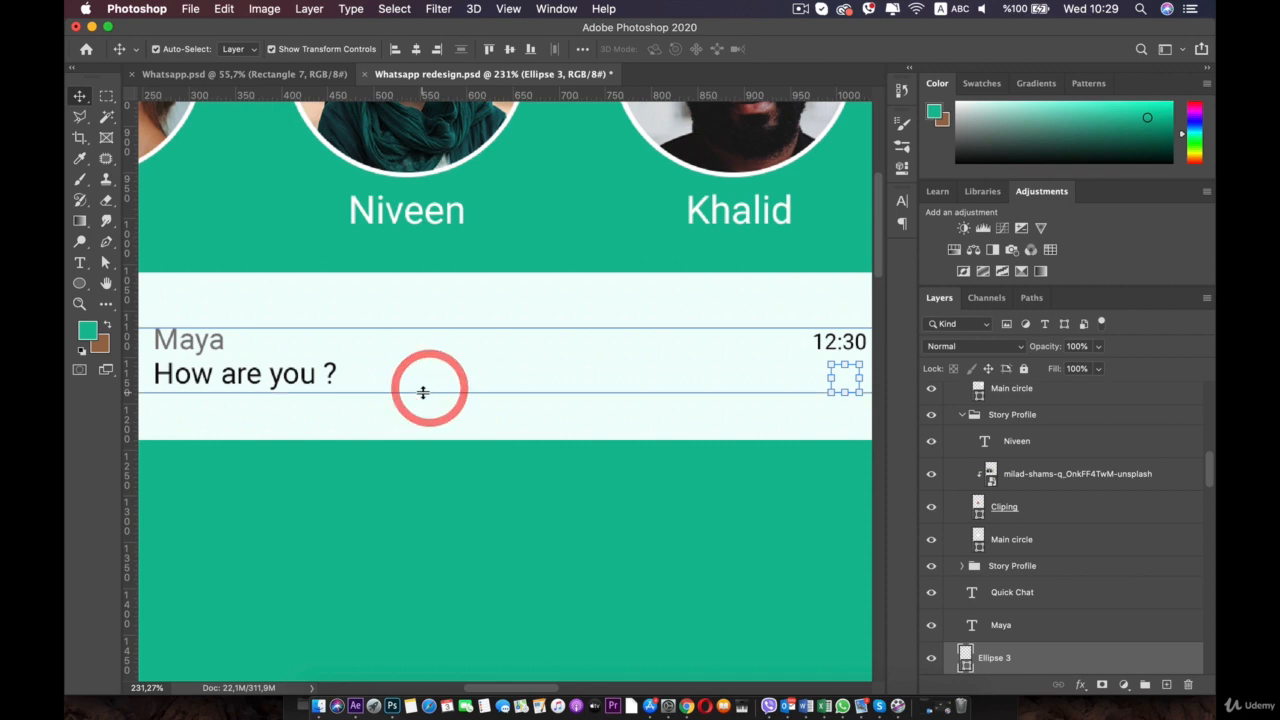
{"action": "left_click", "coordinate": [423, 387]}
Look for the small circle below the 12:30 text, both on the canvas and in the layer stack around Rectangle 5
{"action": "left_click_drag", "start_coordinate": [254, 359], "coordinate": [457, 379]}
{"action": "left_click", "coordinate": [451, 421]}
{"action": "left_click_drag", "start_coordinate": [632, 380], "coordinate": [271, 414]}
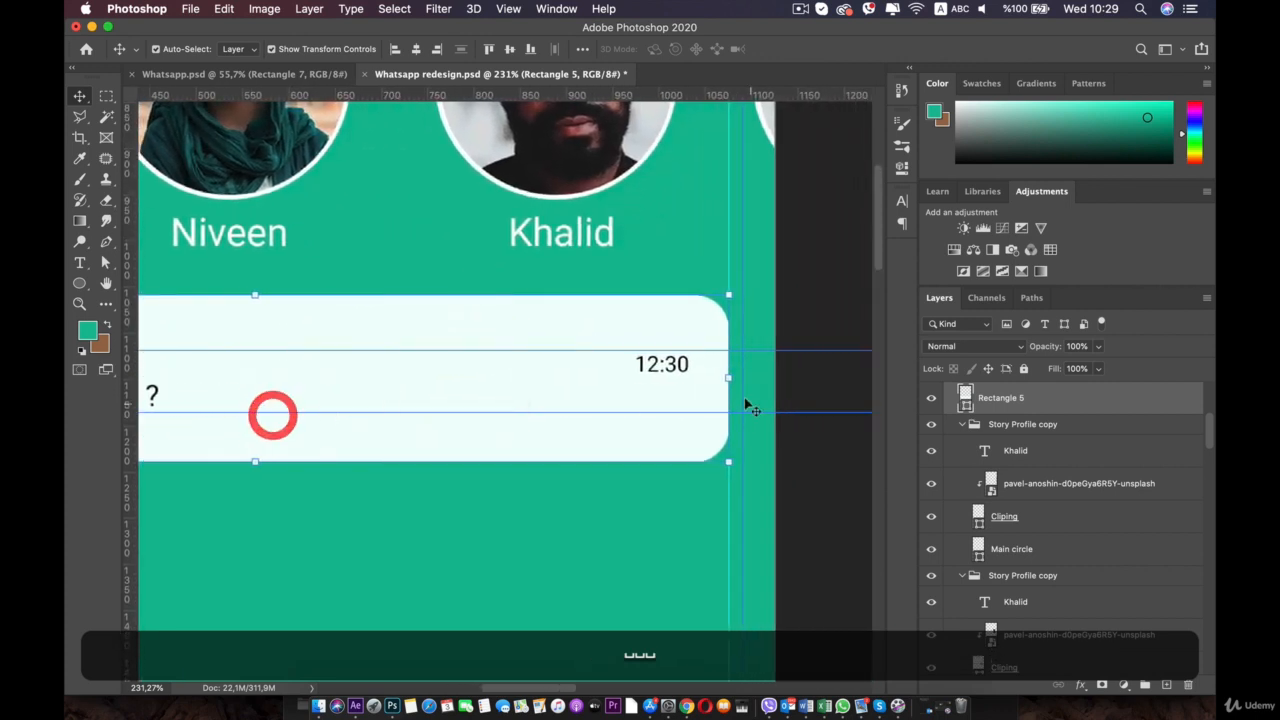
{"action": "left_click", "coordinate": [660, 394]}
{"action": "left_click", "coordinate": [663, 490]}
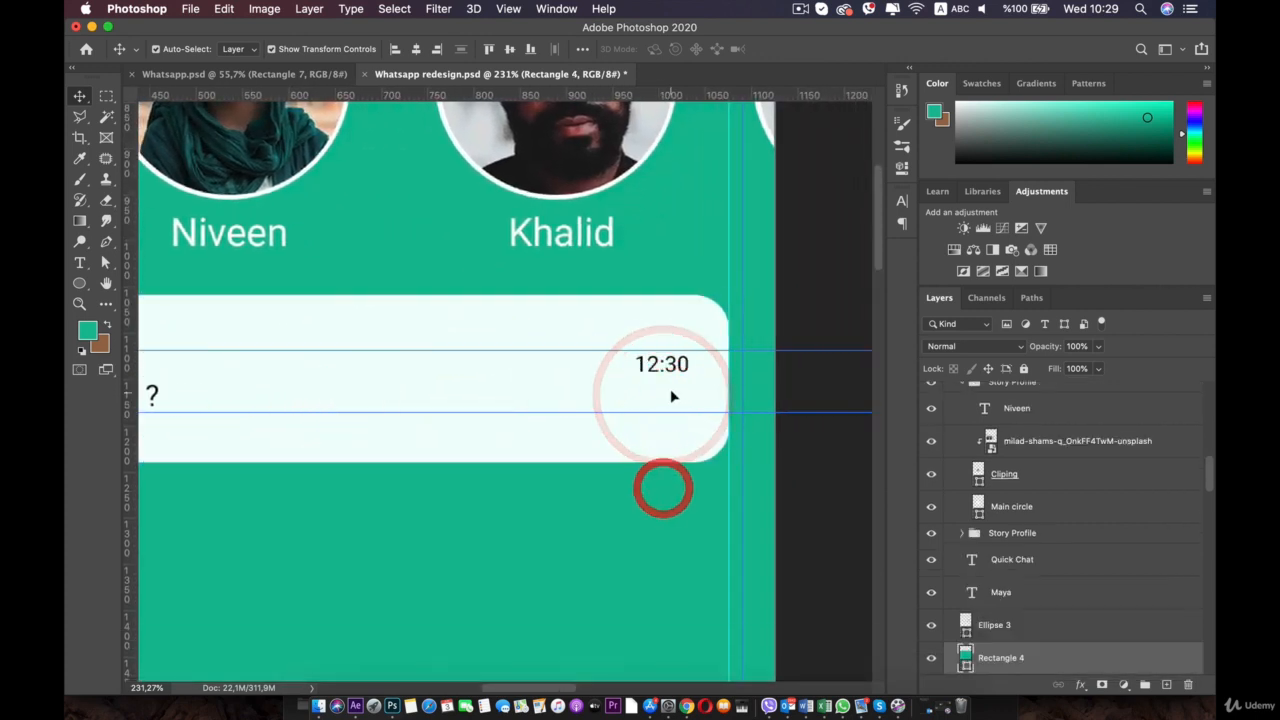
{"action": "left_click", "coordinate": [671, 393]}
{"action": "left_click", "coordinate": [668, 405]}
{"action": "left_click", "coordinate": [668, 400]}
{"action": "left_click", "coordinate": [659, 404]}
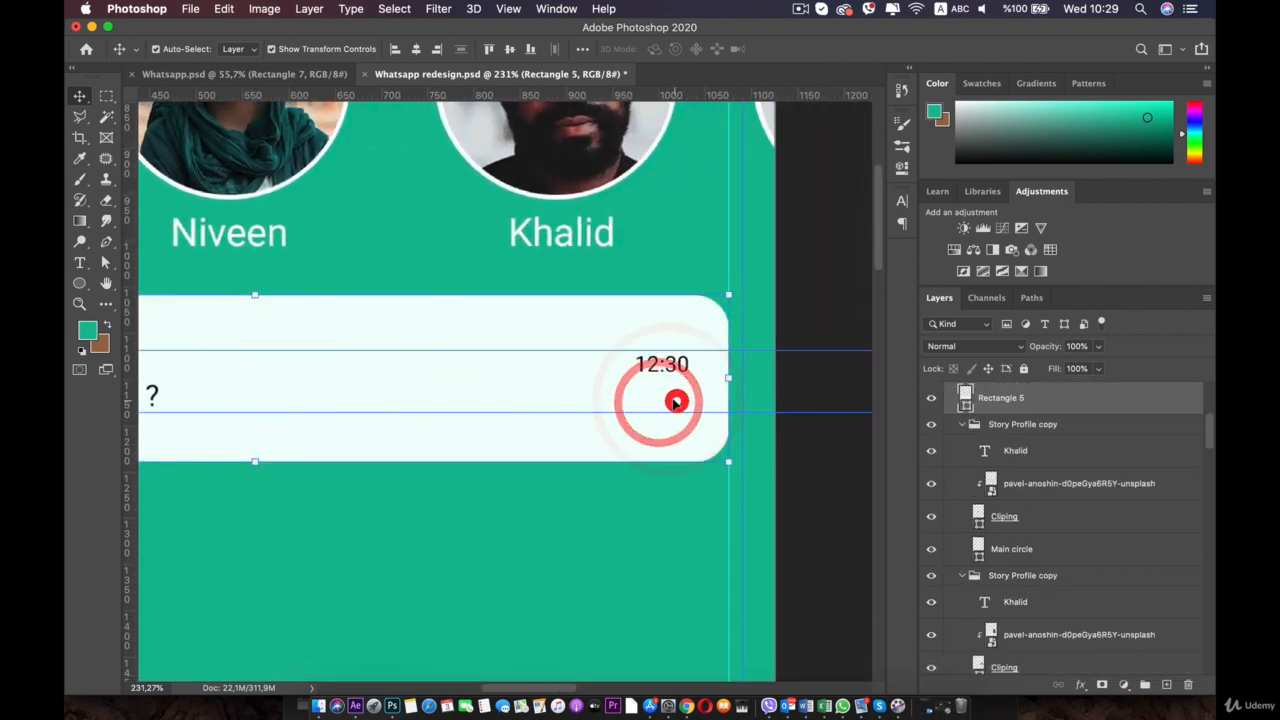
{"action": "scroll", "coordinate": [1005, 442], "scroll_direction": "up", "scroll_amount": 1}
{"action": "scroll", "coordinate": [1007, 443], "scroll_direction": "up", "scroll_amount": 5}
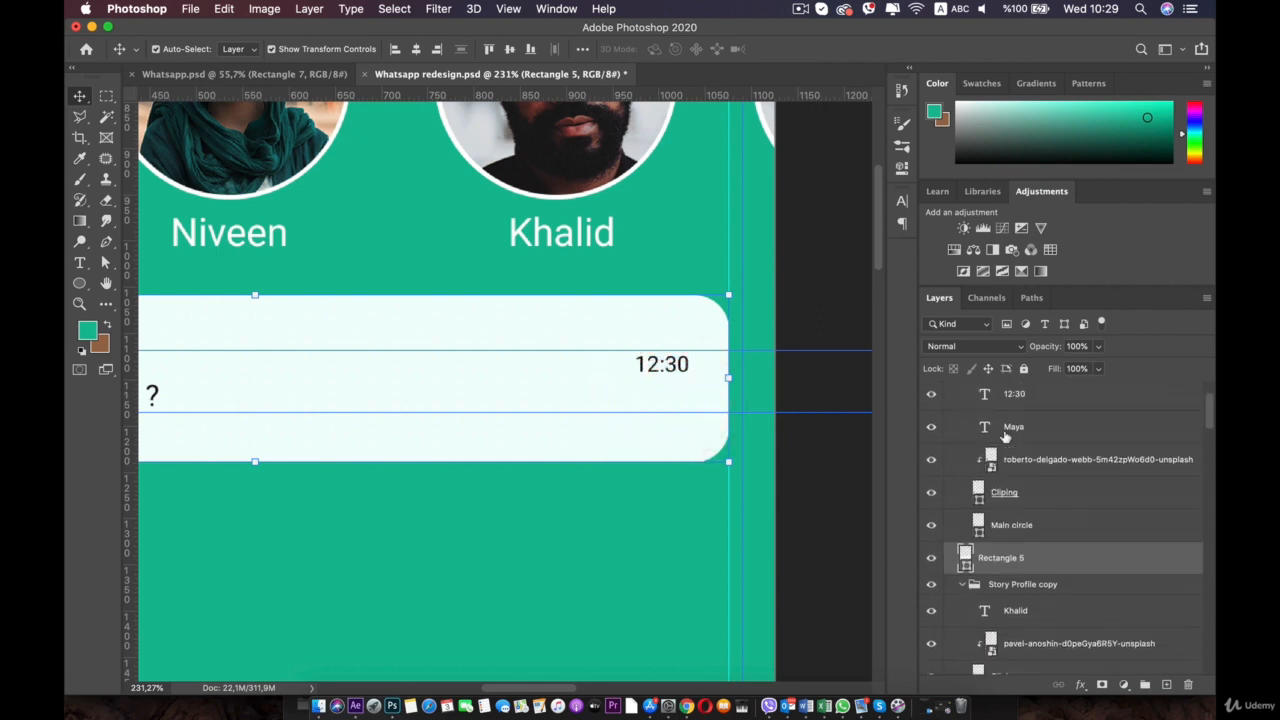
{"action": "scroll", "coordinate": [1013, 438], "scroll_direction": "down", "scroll_amount": 4}
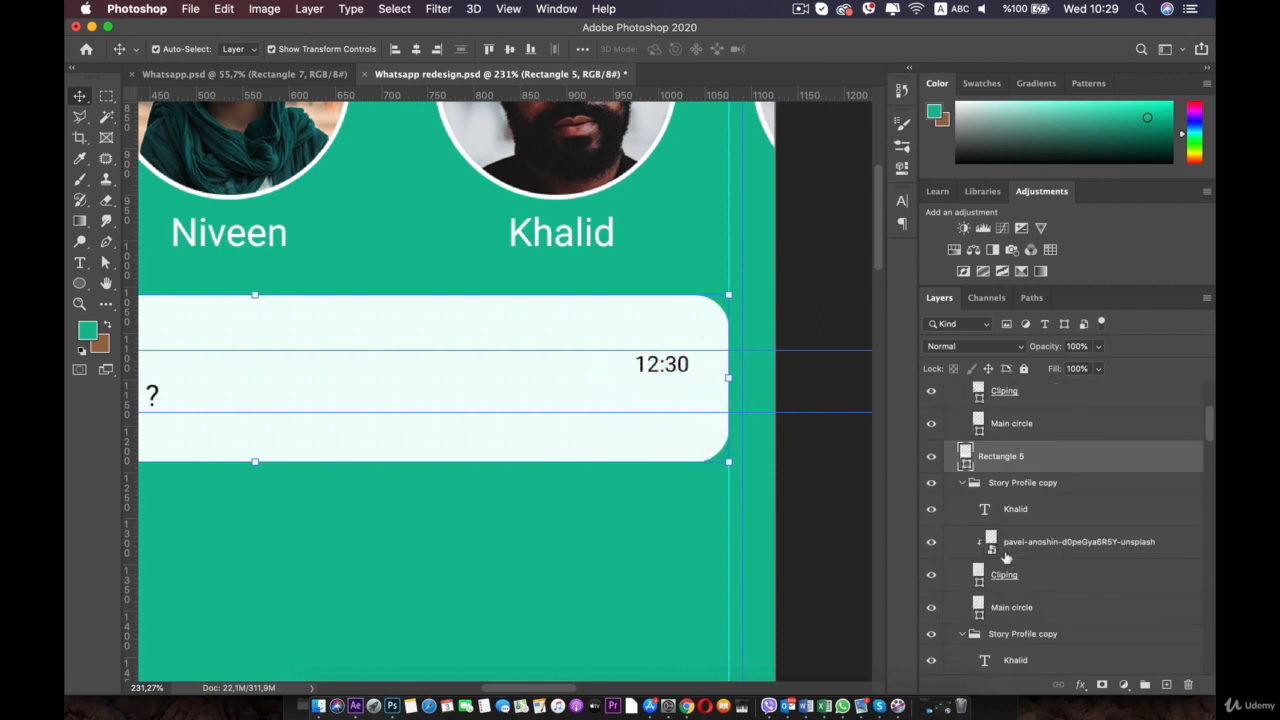
{"action": "left_click", "coordinate": [663, 397]}
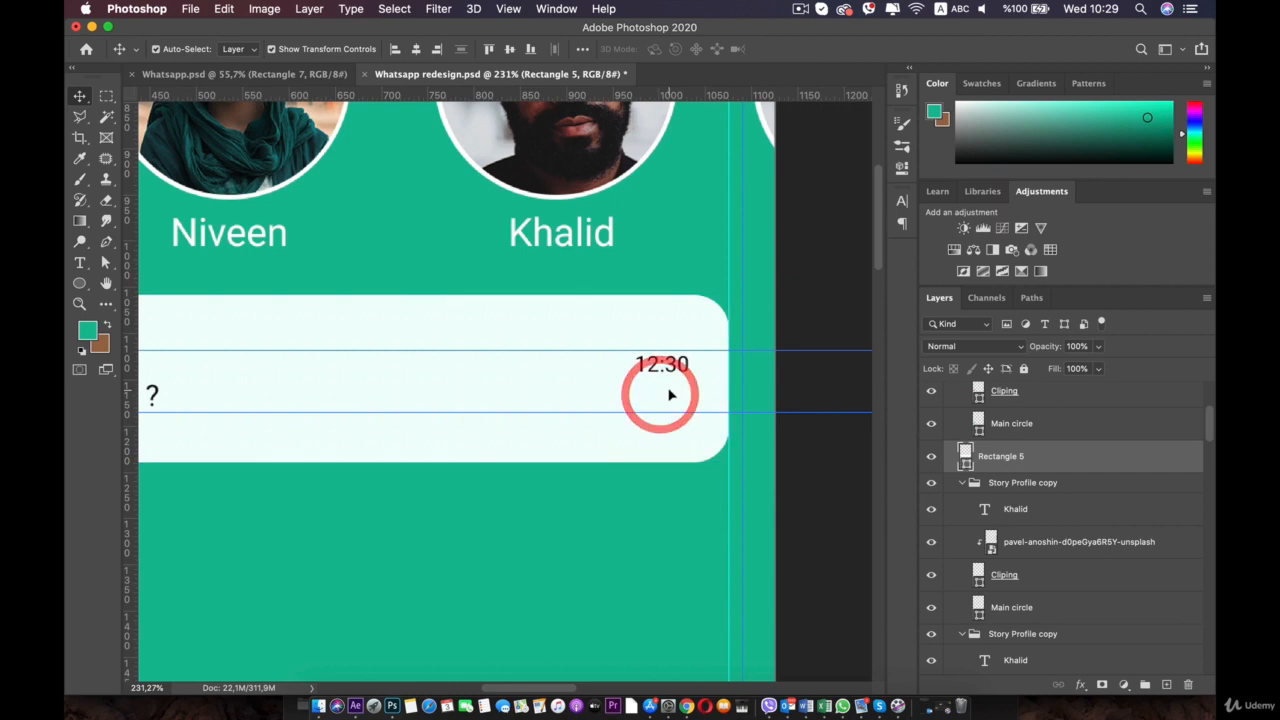
{"action": "left_click", "coordinate": [658, 388]}
{"action": "left_click", "coordinate": [662, 400]}
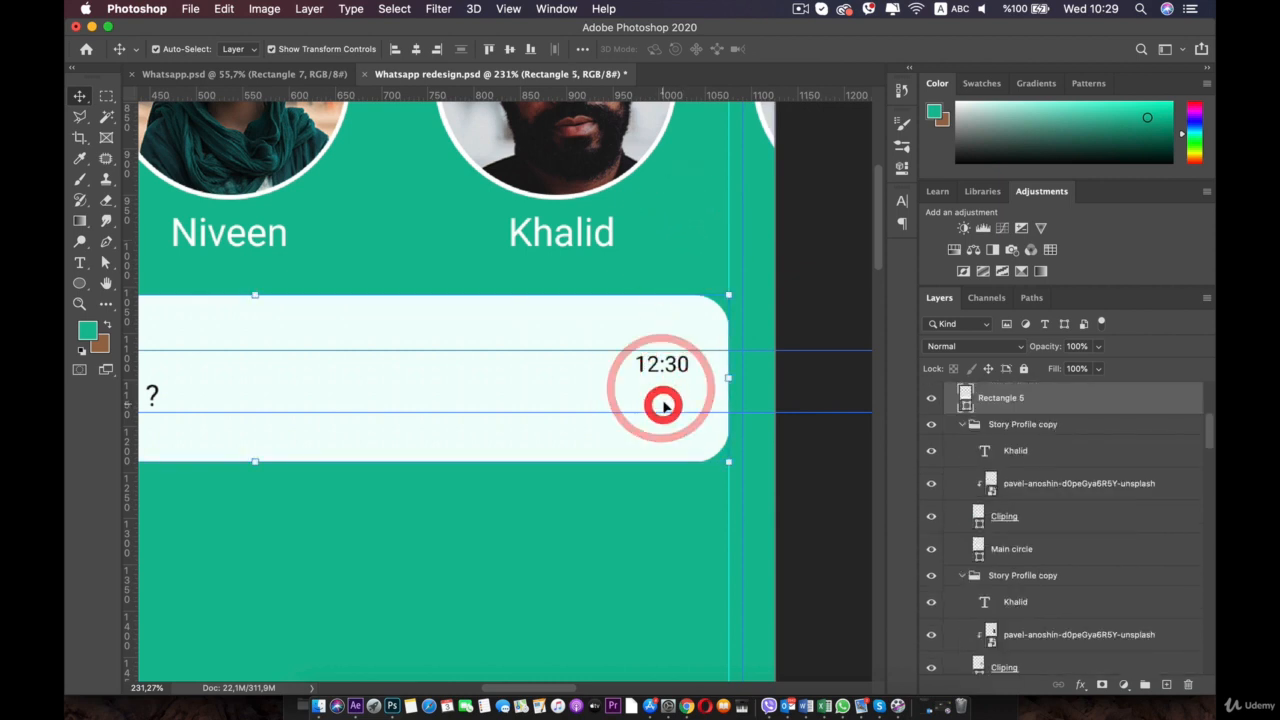
{"action": "left_click", "coordinate": [934, 400]}
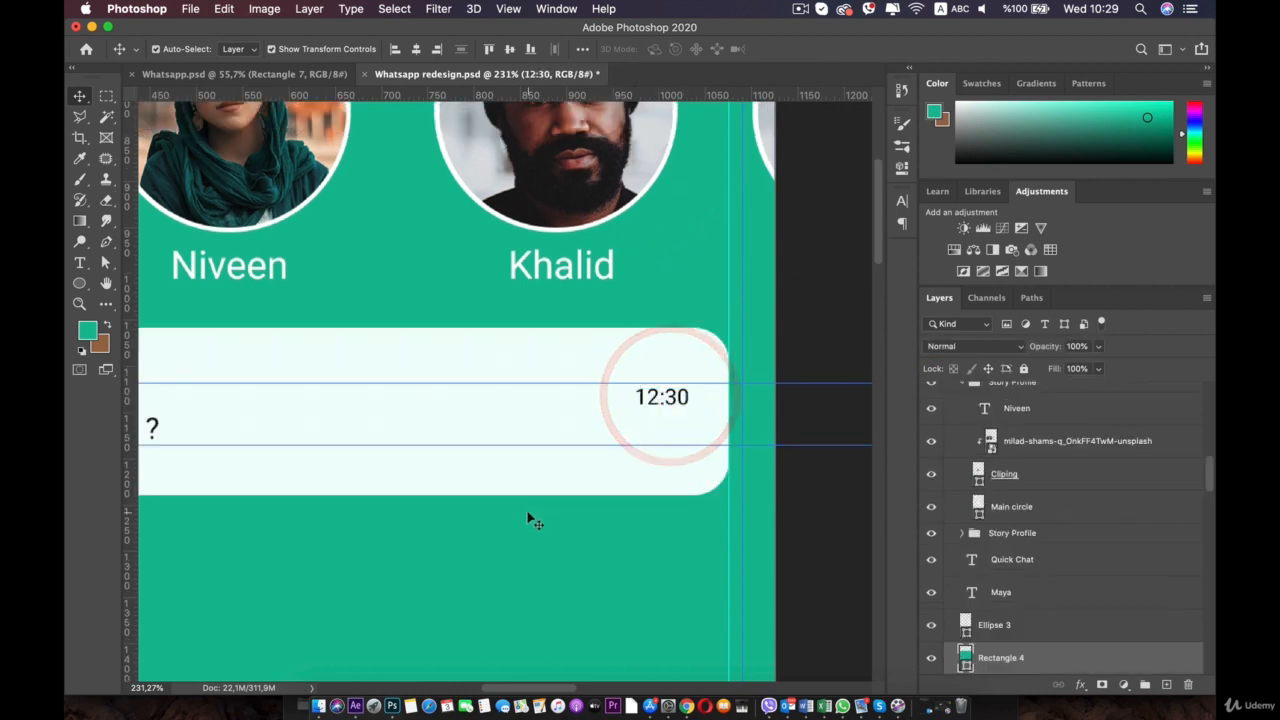
Draw a new circle about 32 px wide on the green background below the chat bubble's right end
{"action": "left_click", "coordinate": [529, 514]}
{"action": "left_click", "coordinate": [80, 283]}
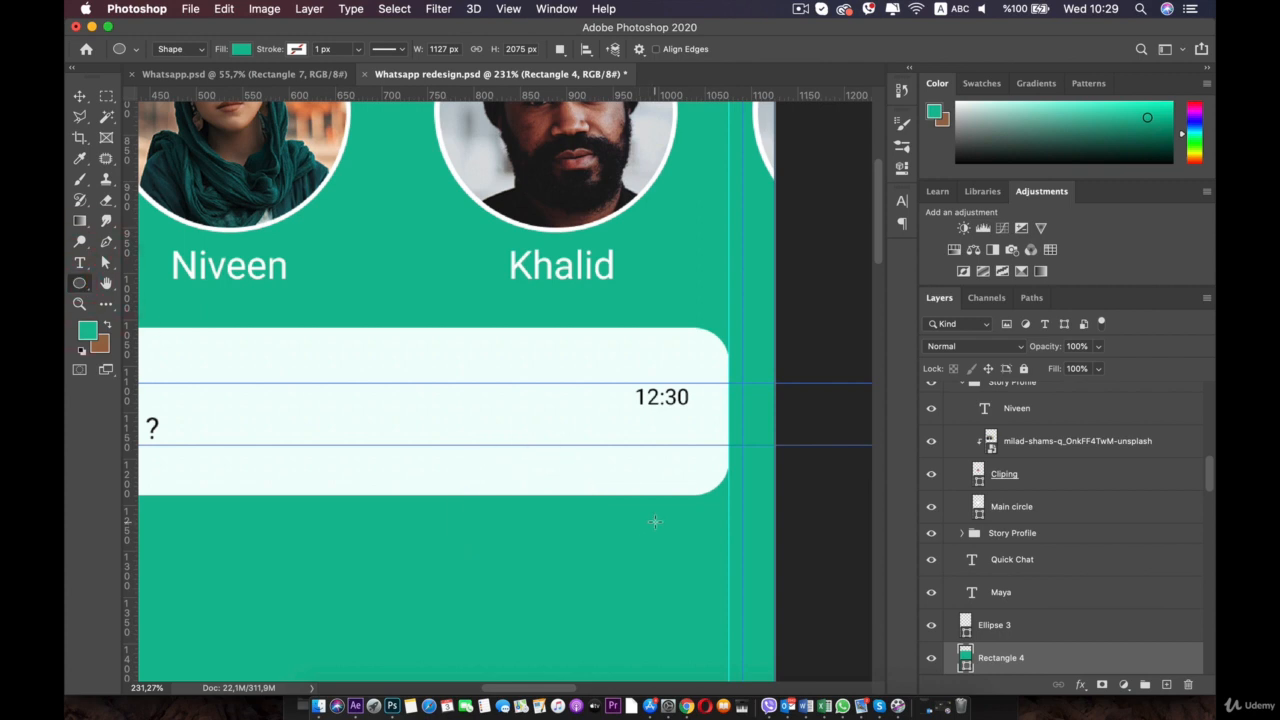
{"action": "mouse_move", "coordinate": [655, 521]}
{"action": "left_mouse_down"}
{"action": "mouse_move", "coordinate": [686, 529]}
{"action": "mouse_move", "coordinate": [697, 556]}
{"action": "left_mouse_up"}
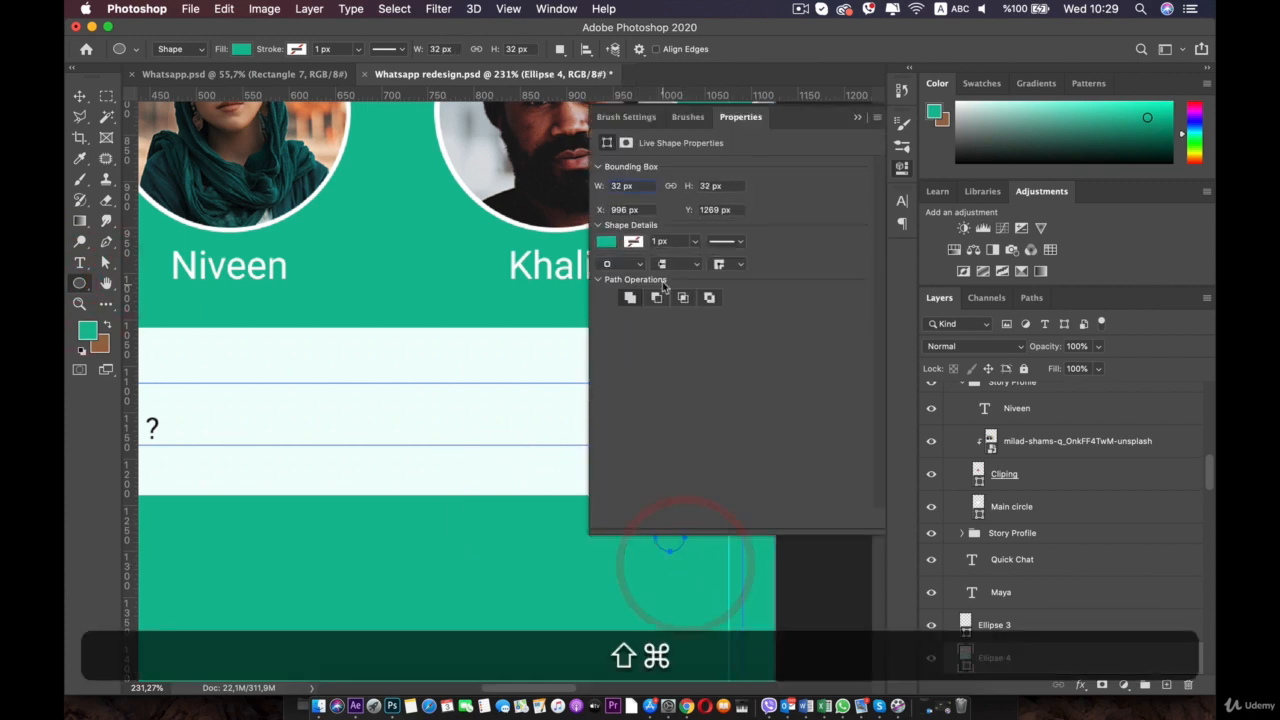
Recolour the new circle's fill to the red ce1f37
{"action": "left_click", "coordinate": [606, 241]}
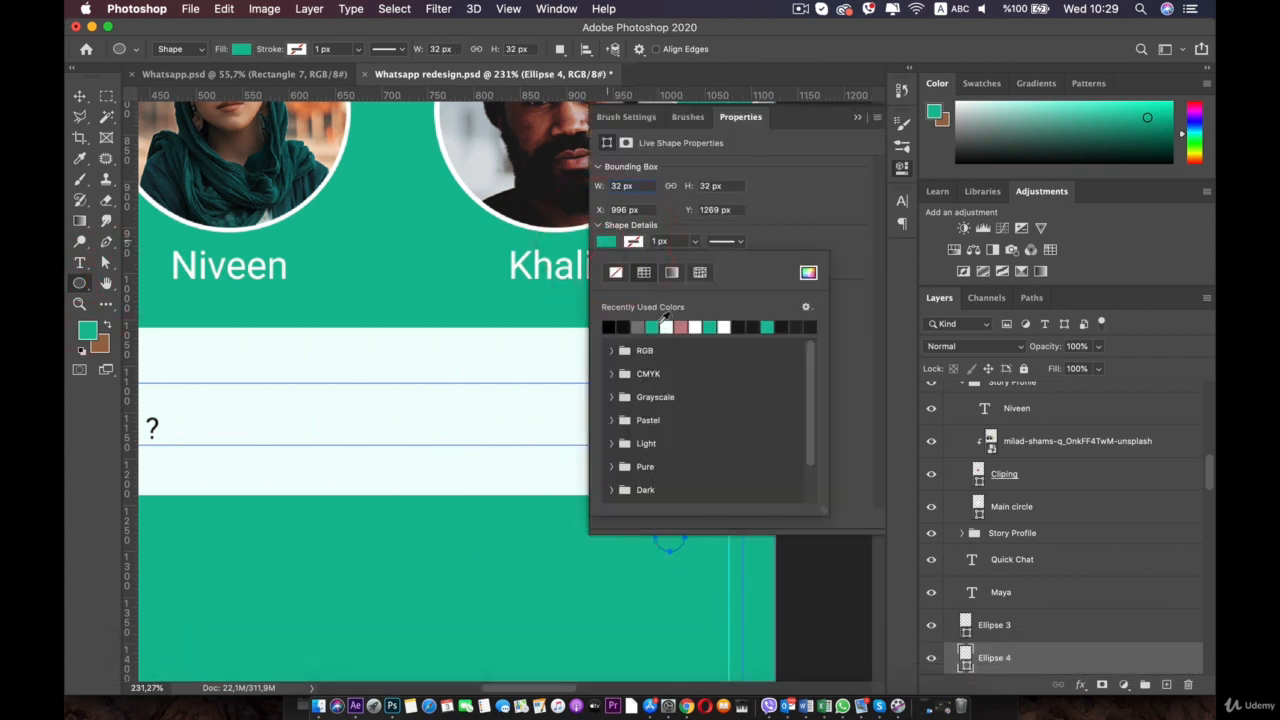
{"action": "left_click", "coordinate": [808, 272]}
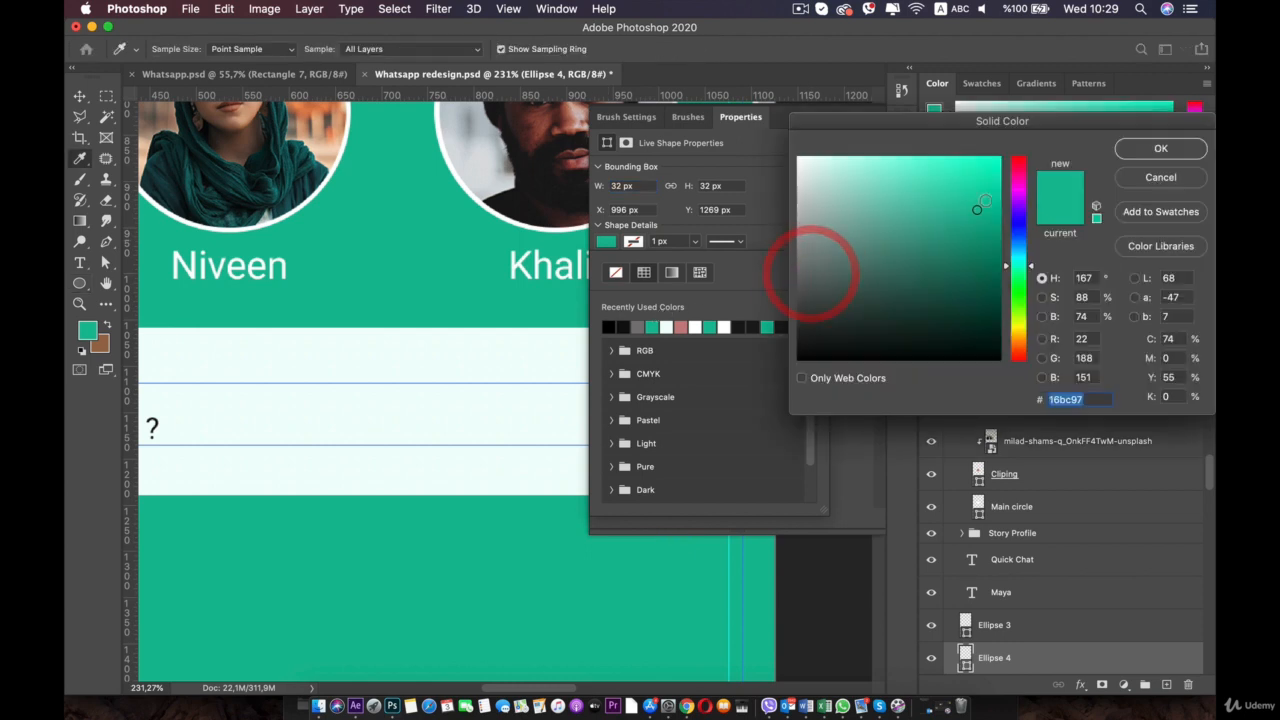
{"action": "left_click", "coordinate": [1024, 158]}
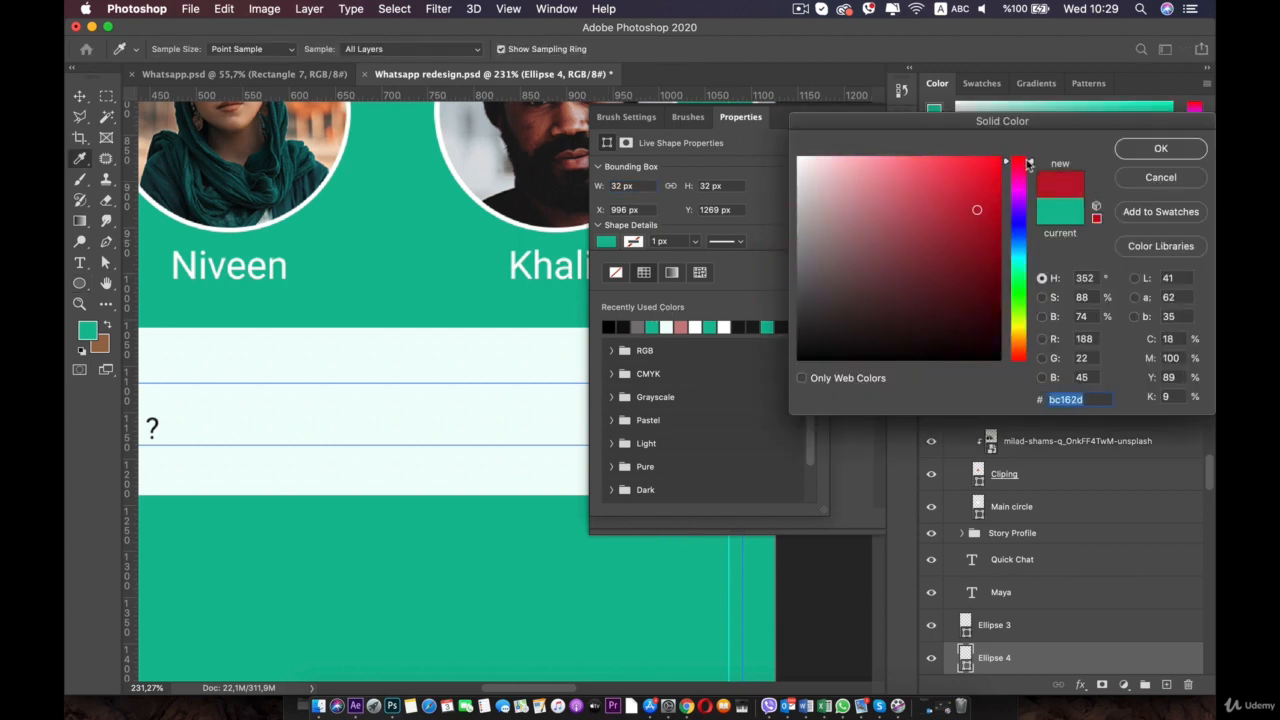
{"action": "left_click", "coordinate": [980, 174]}
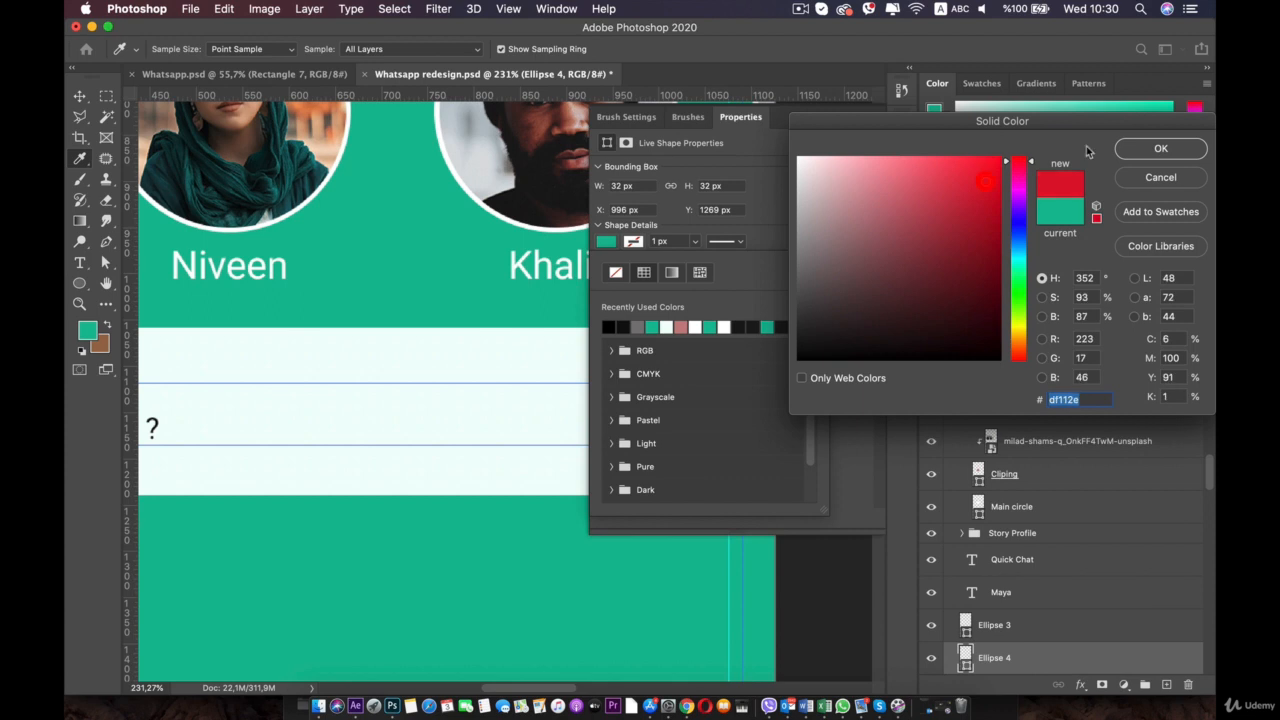
{"action": "left_click", "coordinate": [1143, 157]}
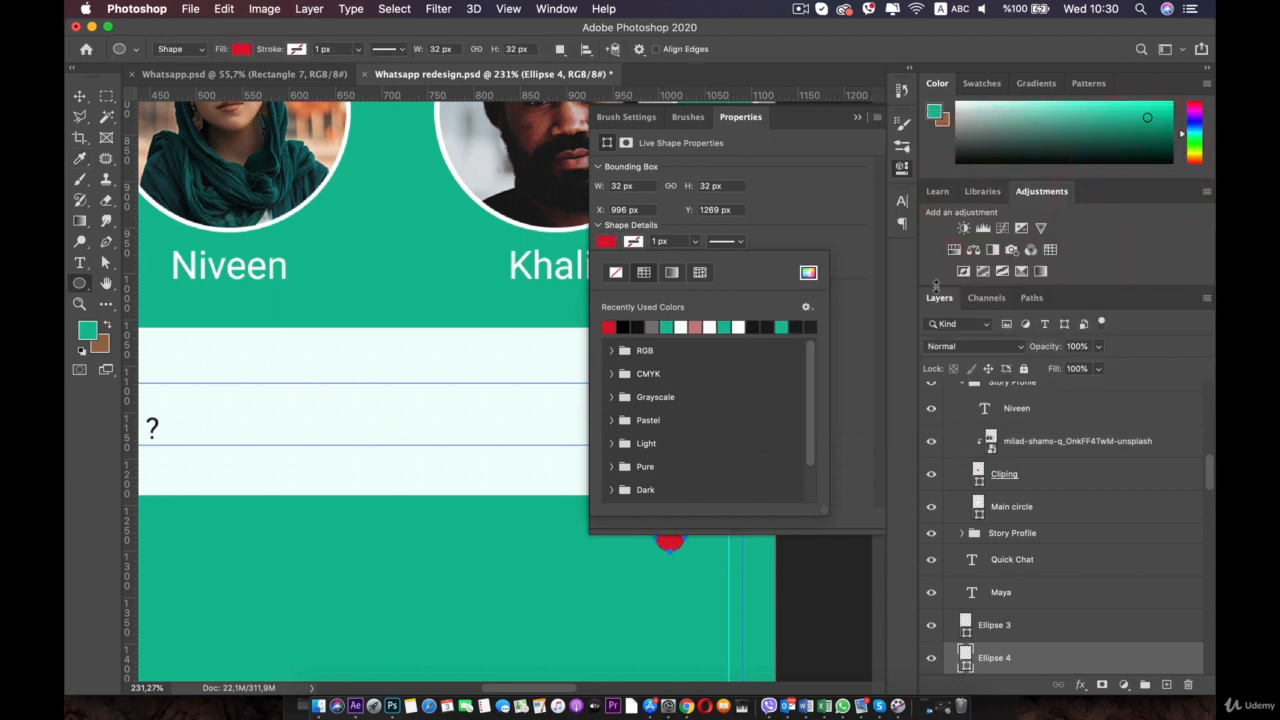
{"action": "left_click", "coordinate": [607, 243]}
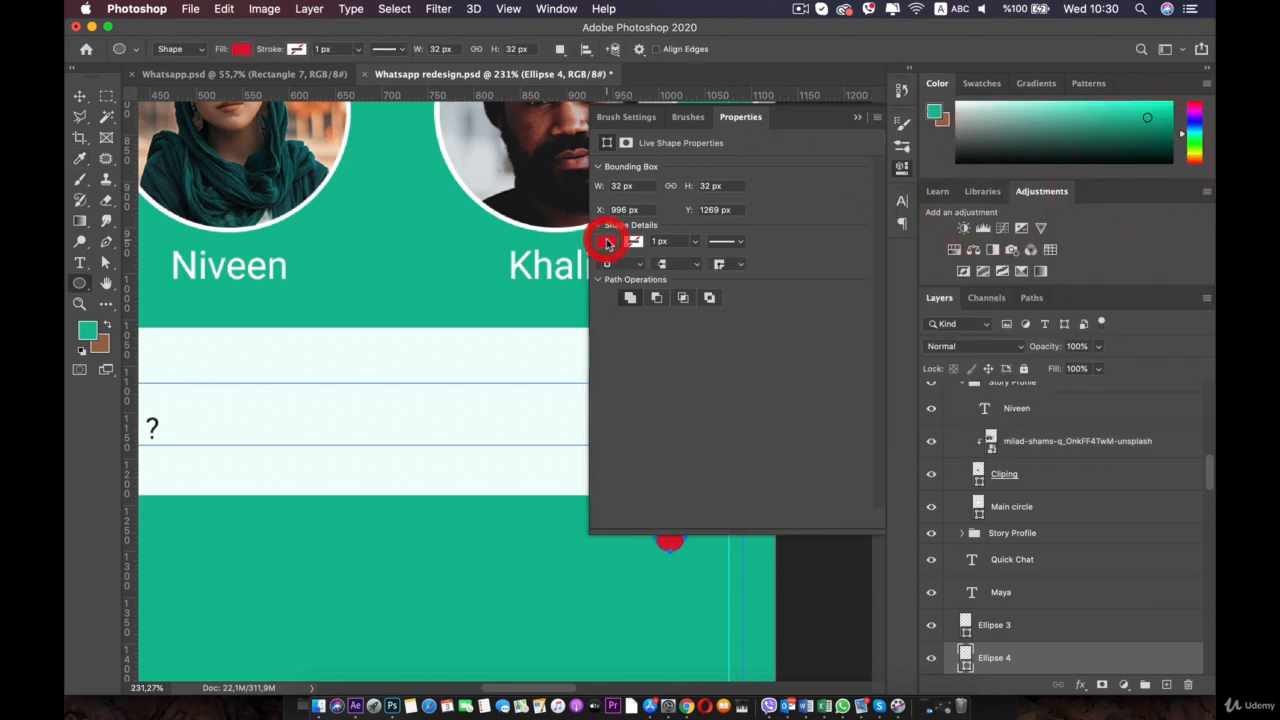
{"action": "left_click", "coordinate": [607, 243]}
{"action": "left_click", "coordinate": [808, 272]}
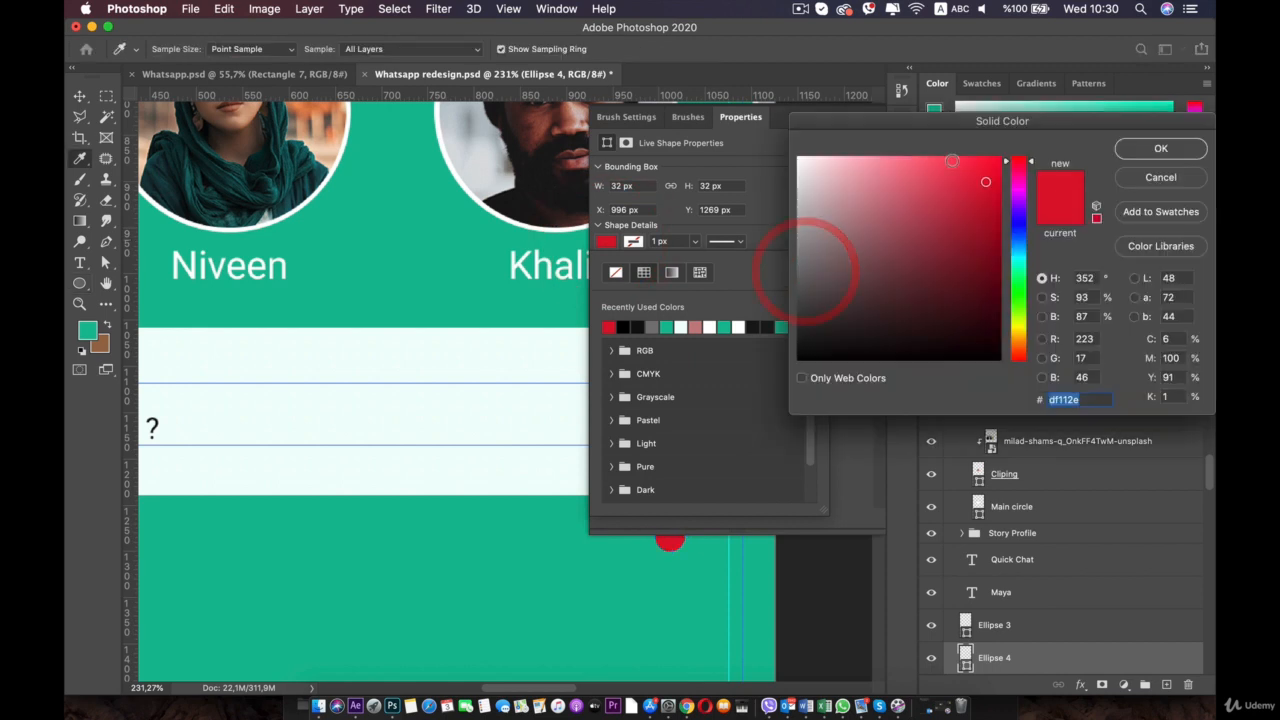
{"action": "left_click", "coordinate": [949, 195]}
{"action": "left_click", "coordinate": [964, 194]}
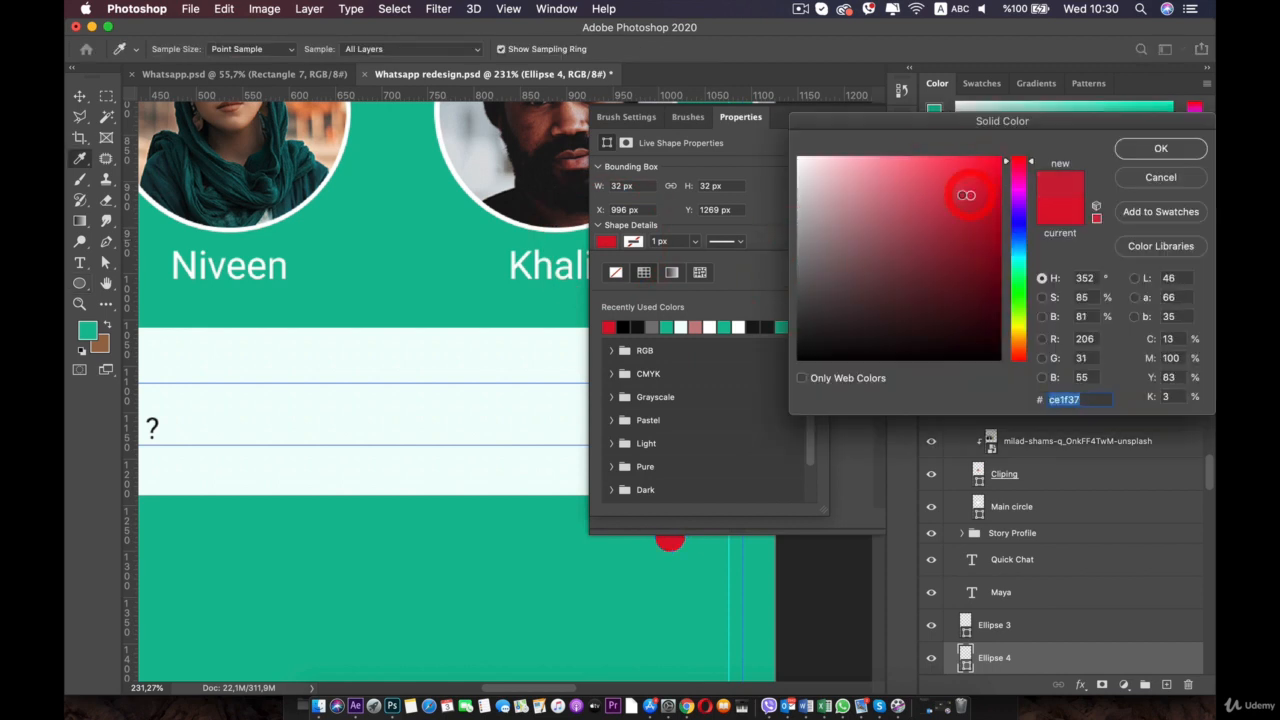
{"action": "left_click", "coordinate": [1160, 148]}
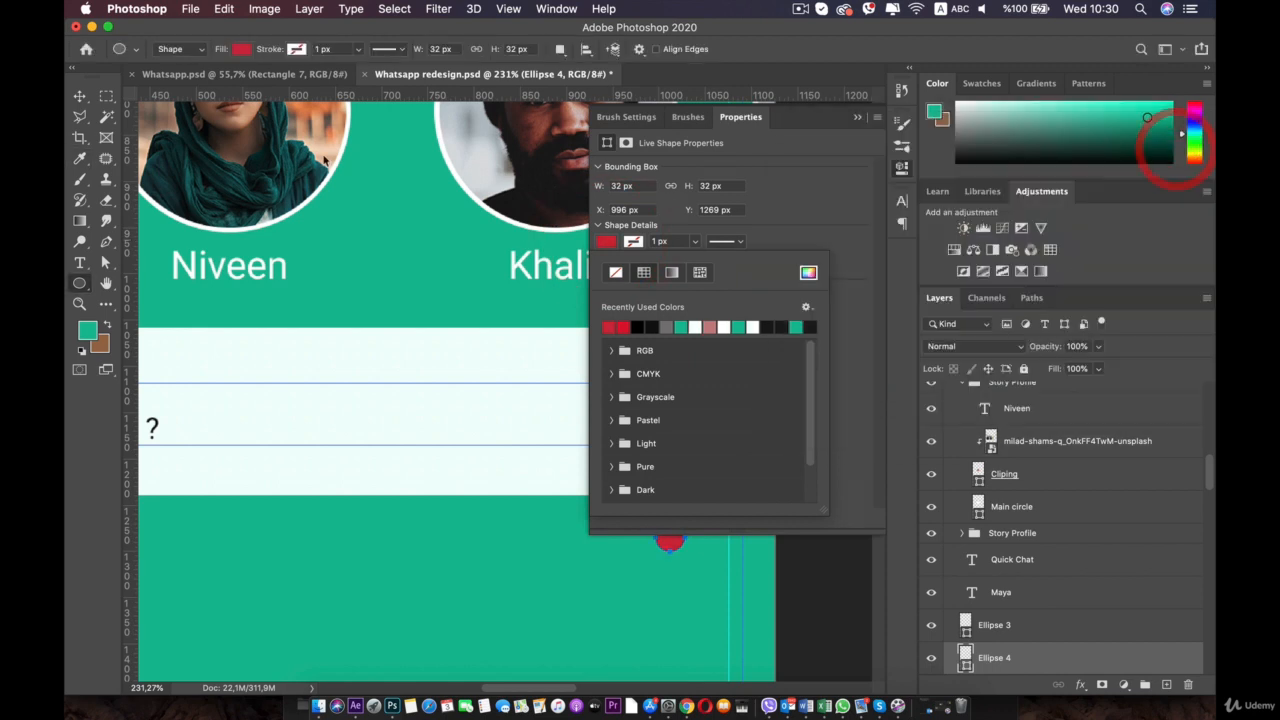
Move the red circle straight up into the chat bubble, under the 12:30 time text
{"action": "left_click", "coordinate": [80, 97]}
{"action": "left_click", "coordinate": [899, 158]}
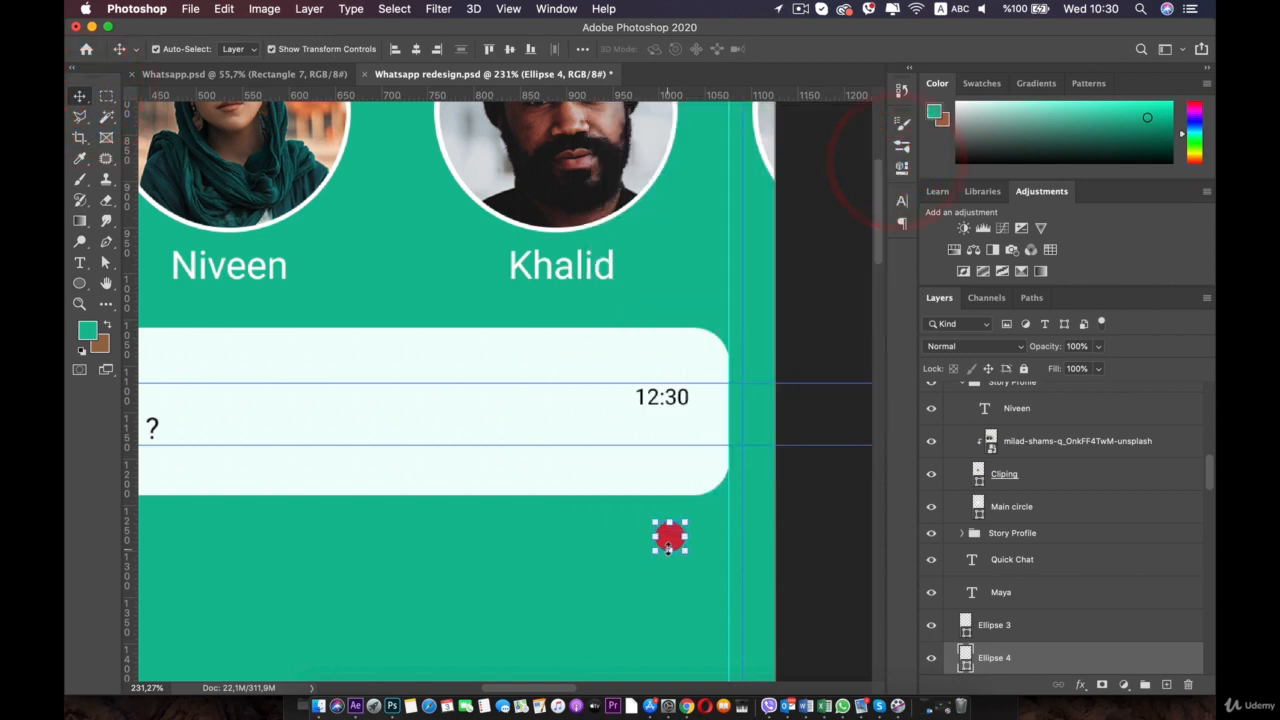
{"action": "left_click_drag", "start_coordinate": [668, 541], "coordinate": [666, 428]}
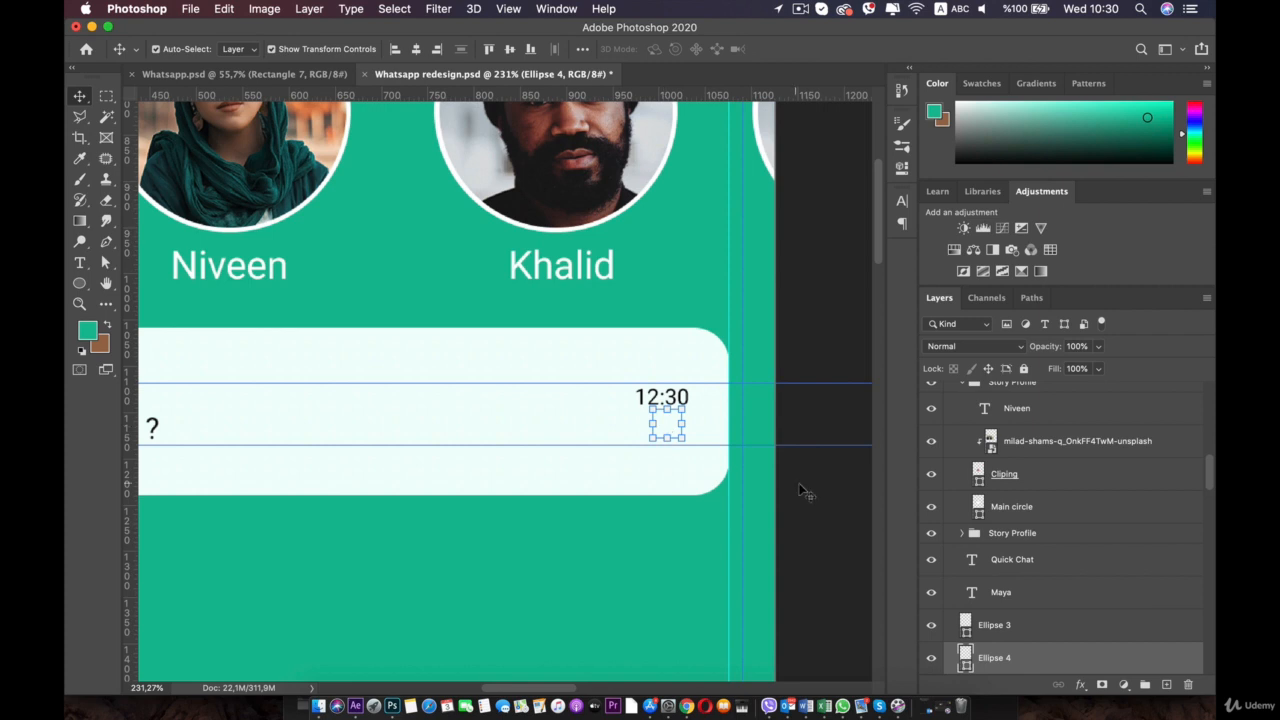
Delete the Ellipse 3 layer and move Ellipse 4 to the top of Artboard 2, above the Chats group
{"action": "left_click", "coordinate": [995, 625]}
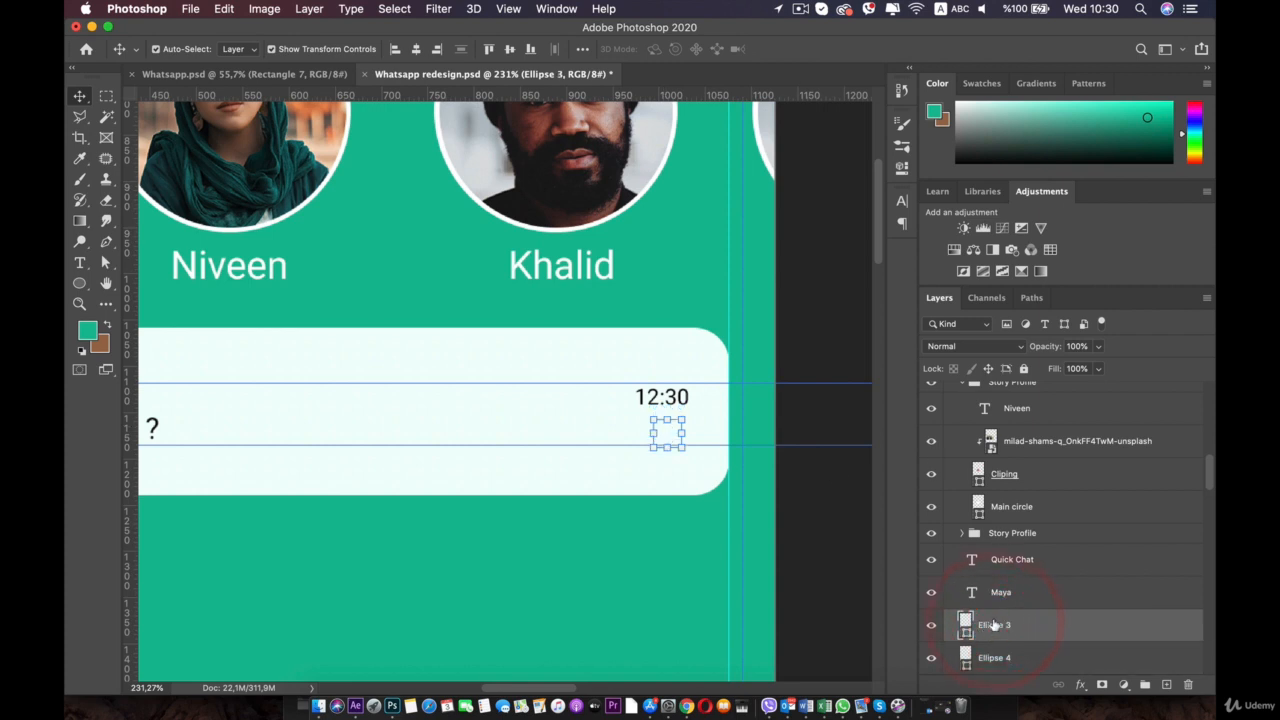
{"action": "key", "text": "BackSpace"}
{"action": "left_click_drag", "start_coordinate": [996, 628], "coordinate": [1034, 403]}
Shift the red circle slightly down so its lower edge rests on the chat bubble's lower guide
{"action": "scroll", "coordinate": [745, 524], "scroll_direction": "up", "scroll_amount": 5}
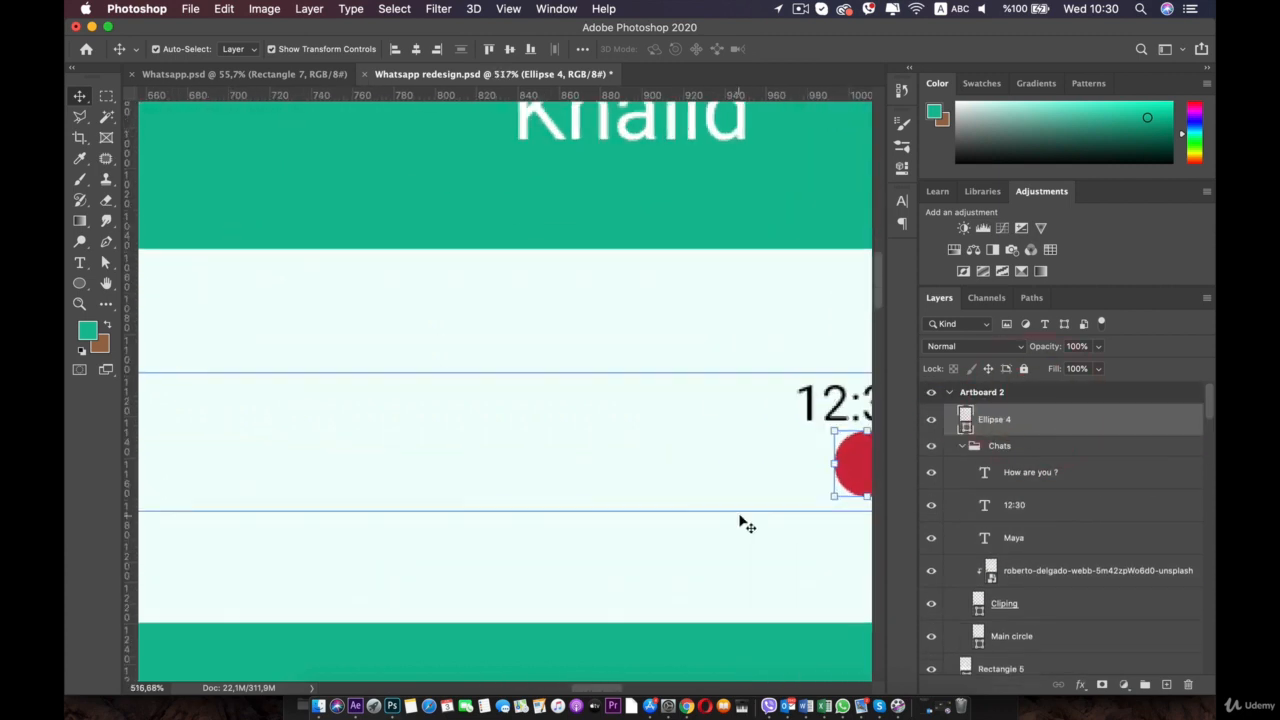
{"action": "left_click_drag", "start_coordinate": [671, 404], "coordinate": [483, 369]}
{"action": "left_click_drag", "start_coordinate": [650, 432], "coordinate": [650, 448]}
Nudge the 12:30 time text up until its top aligns with the chat bubble's upper guide
{"action": "left_click", "coordinate": [657, 370]}
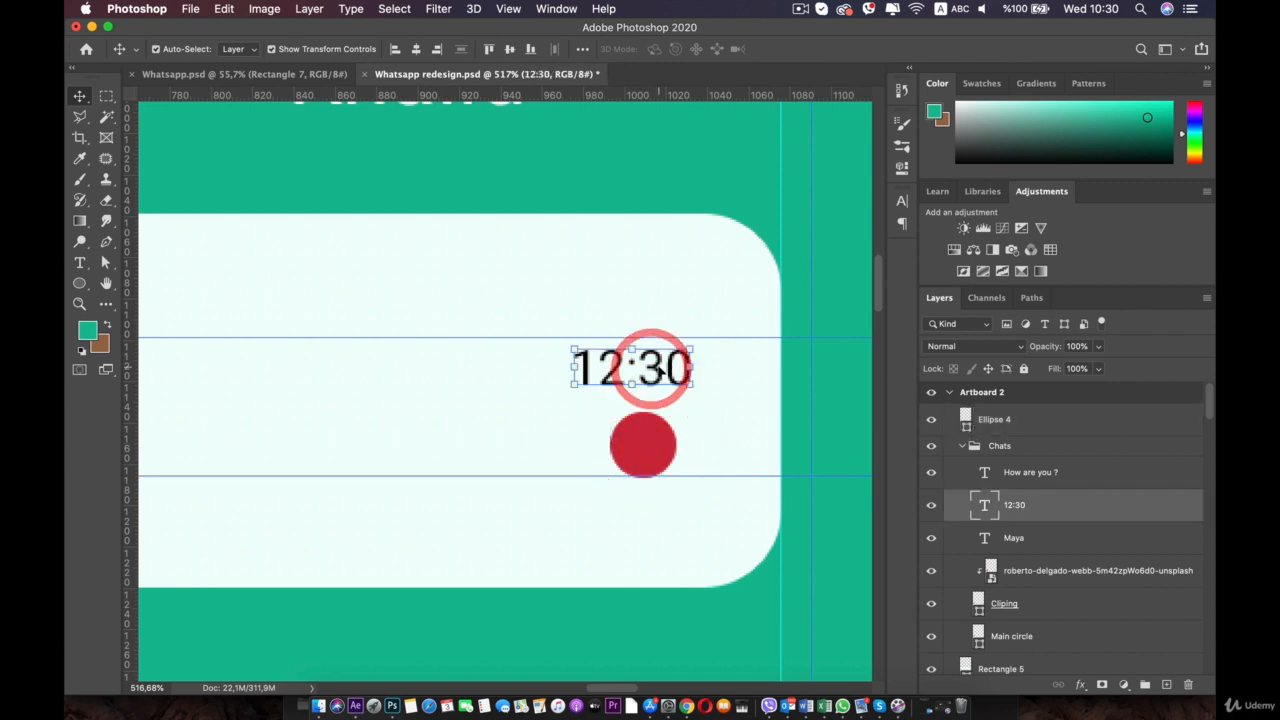
{"action": "key", "text": "Up"}
{"action": "key", "text": "Up"}
{"action": "key", "text": "Up"}
{"action": "key", "text": "Up"}
{"action": "key", "text": "Down"}
{"action": "key", "text": "Down"}
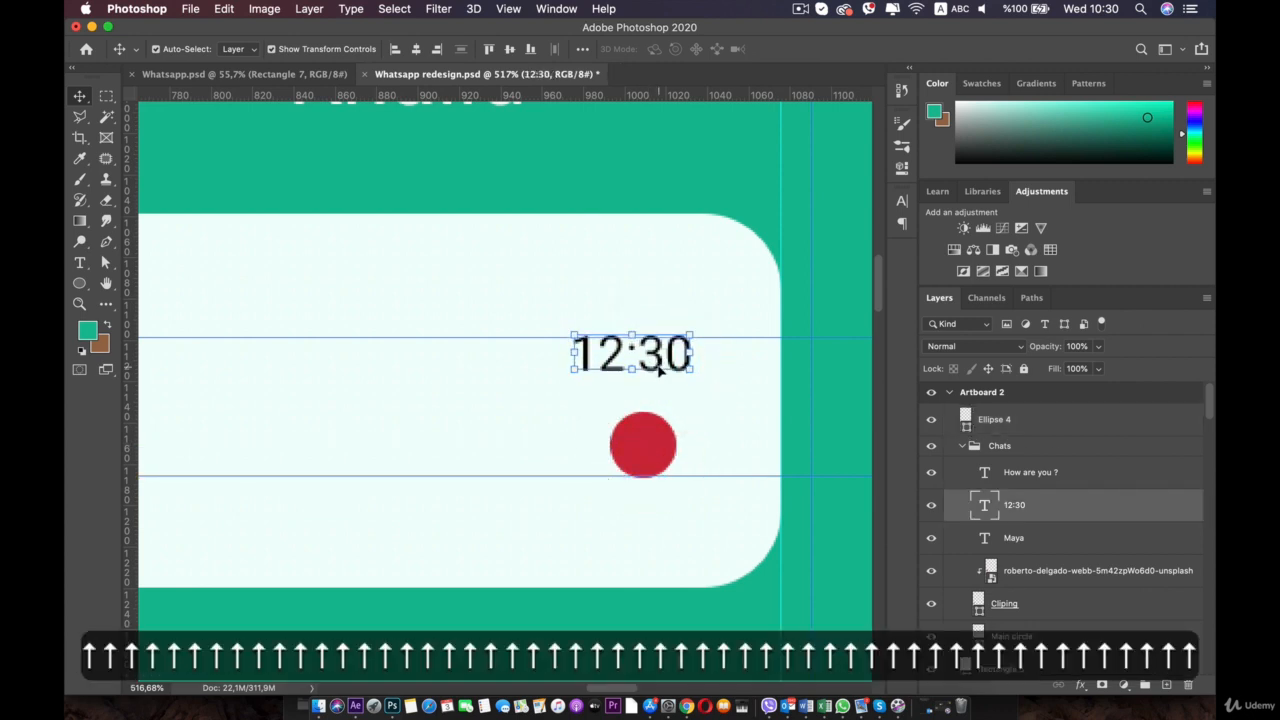
Nudge the 12:30 time text slightly down and the red circle slightly up, insetting both from the chat bubble's horizontal guides
{"action": "key", "text": "Down"}
{"action": "left_click", "coordinate": [620, 443]}
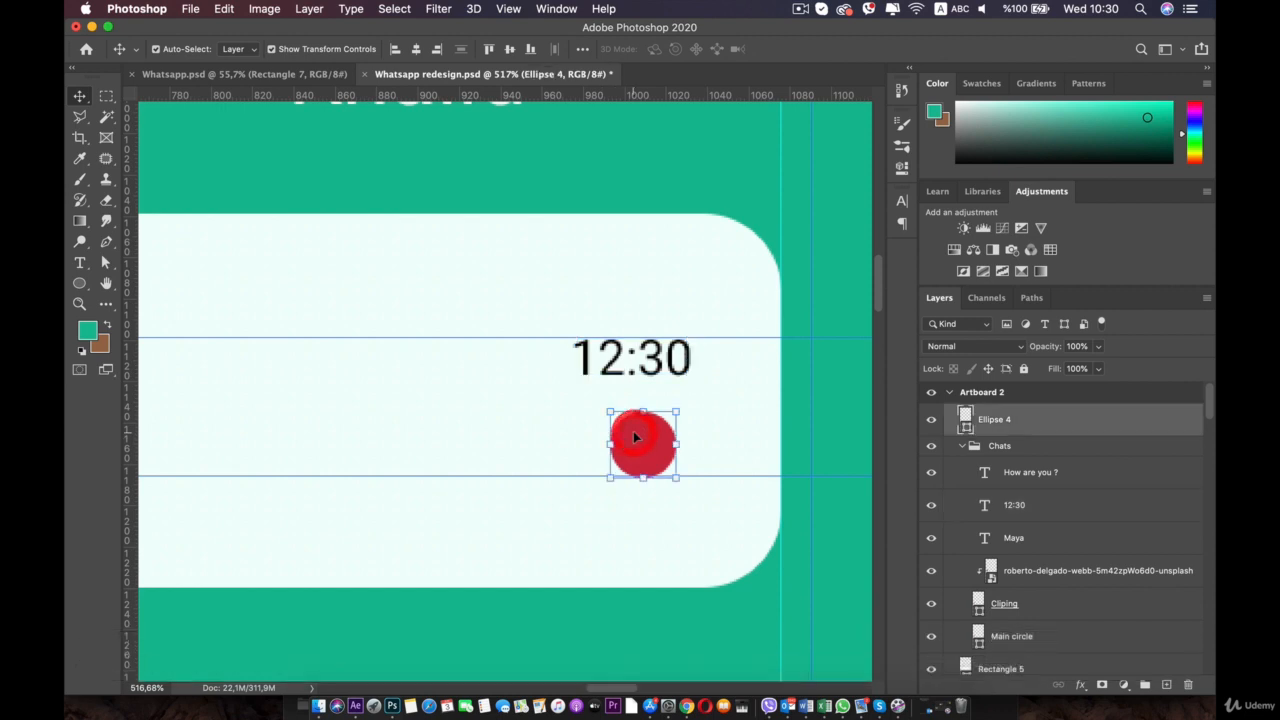
{"action": "key", "text": "Up"}
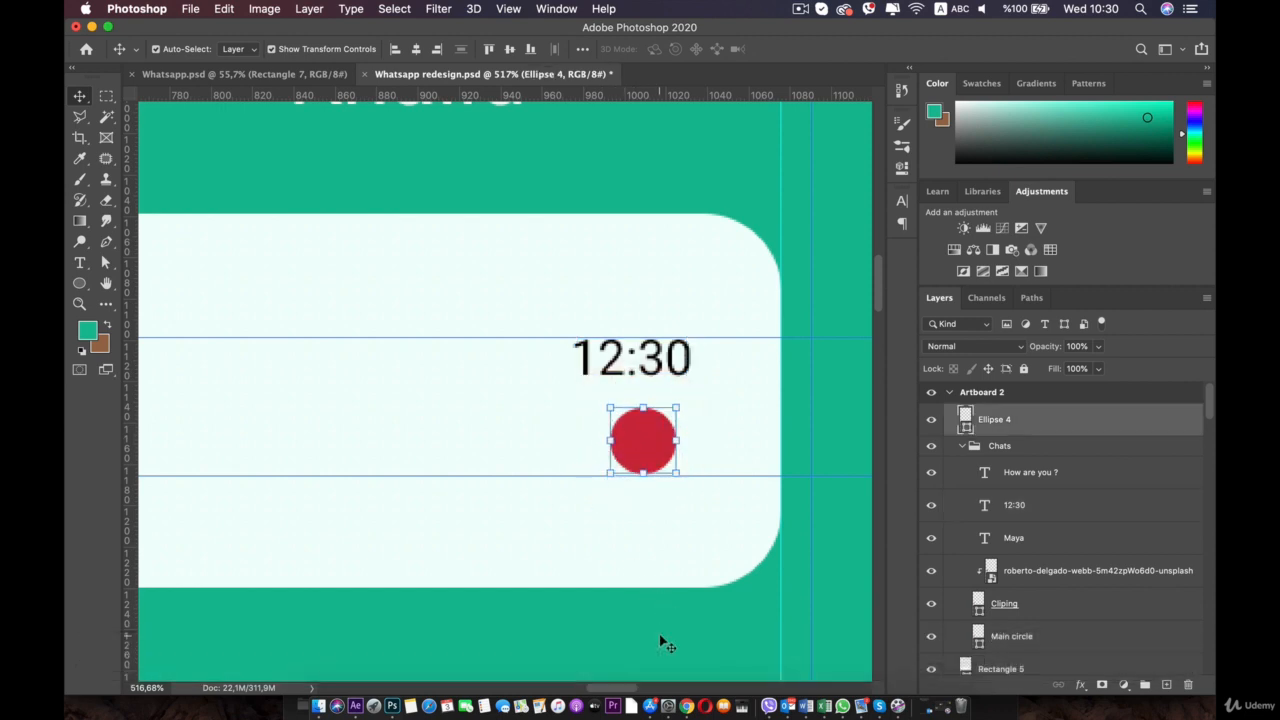
{"action": "left_click", "coordinate": [660, 631]}
{"action": "left_click", "coordinate": [632, 435]}
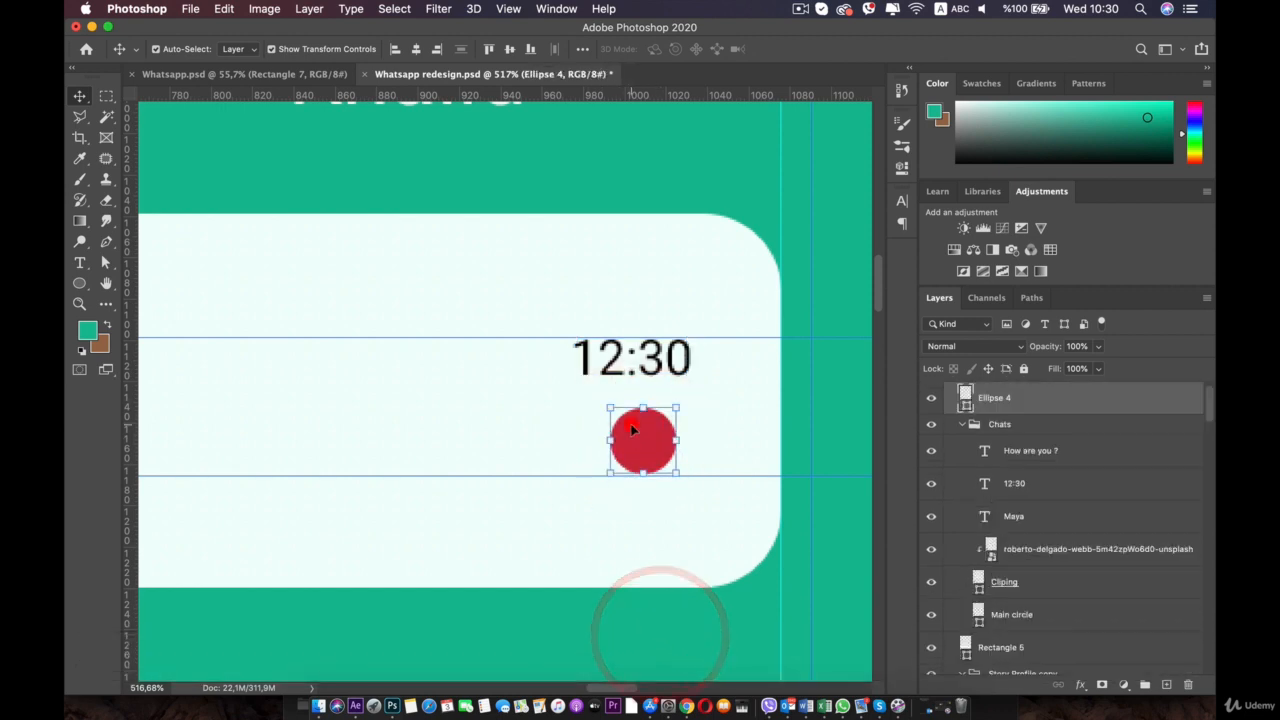
Add a text layer reading "4" in the green area above the chat bubble
{"action": "left_click", "coordinate": [80, 263]}
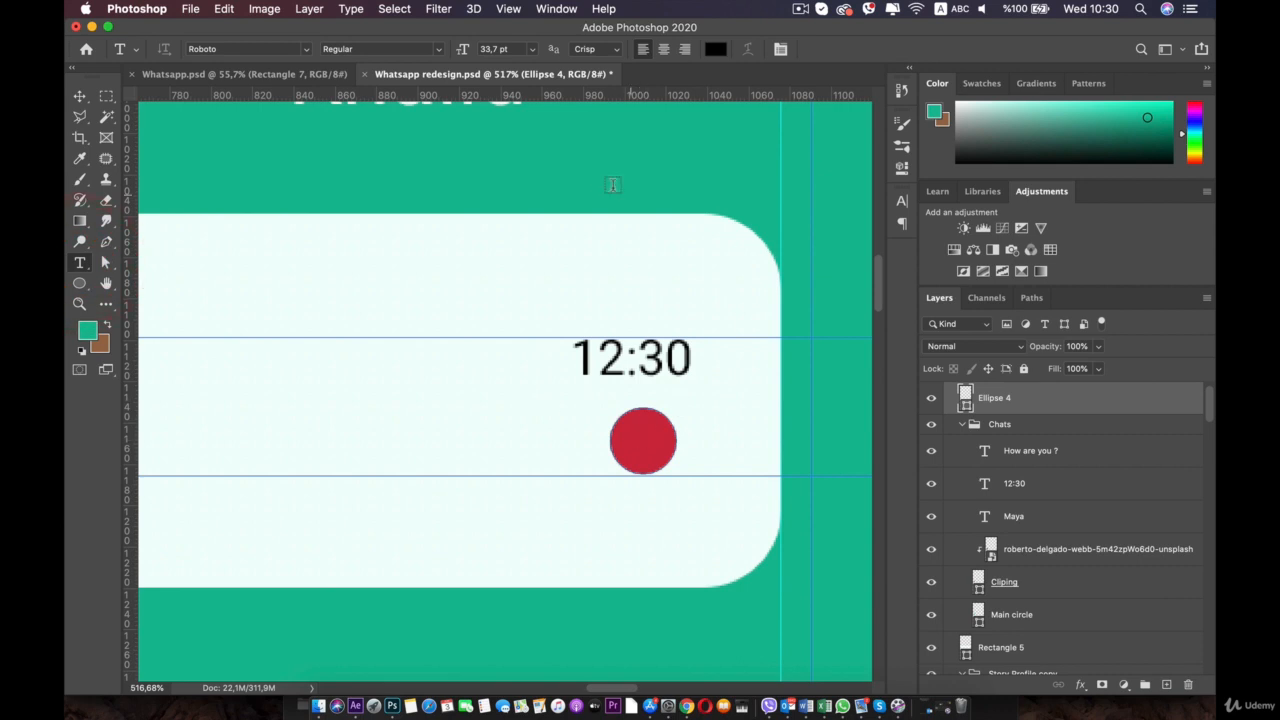
{"action": "left_click", "coordinate": [603, 182]}
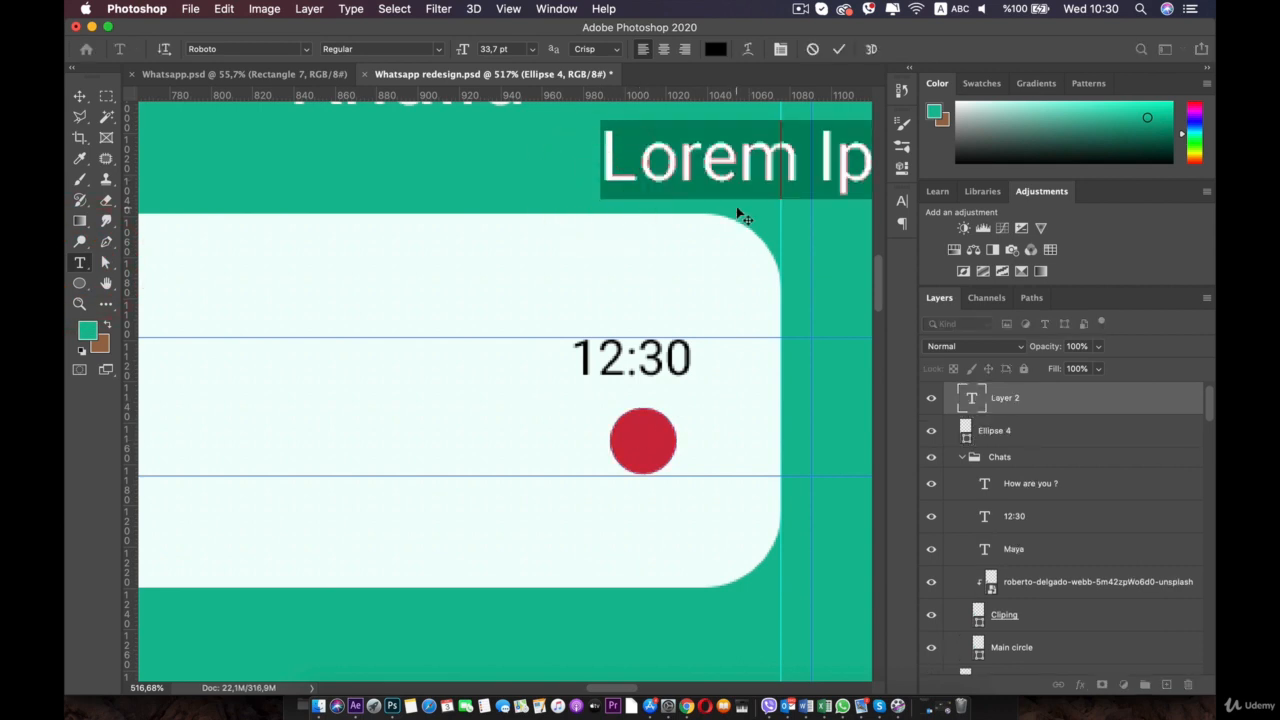
{"action": "type", "text": "4"}
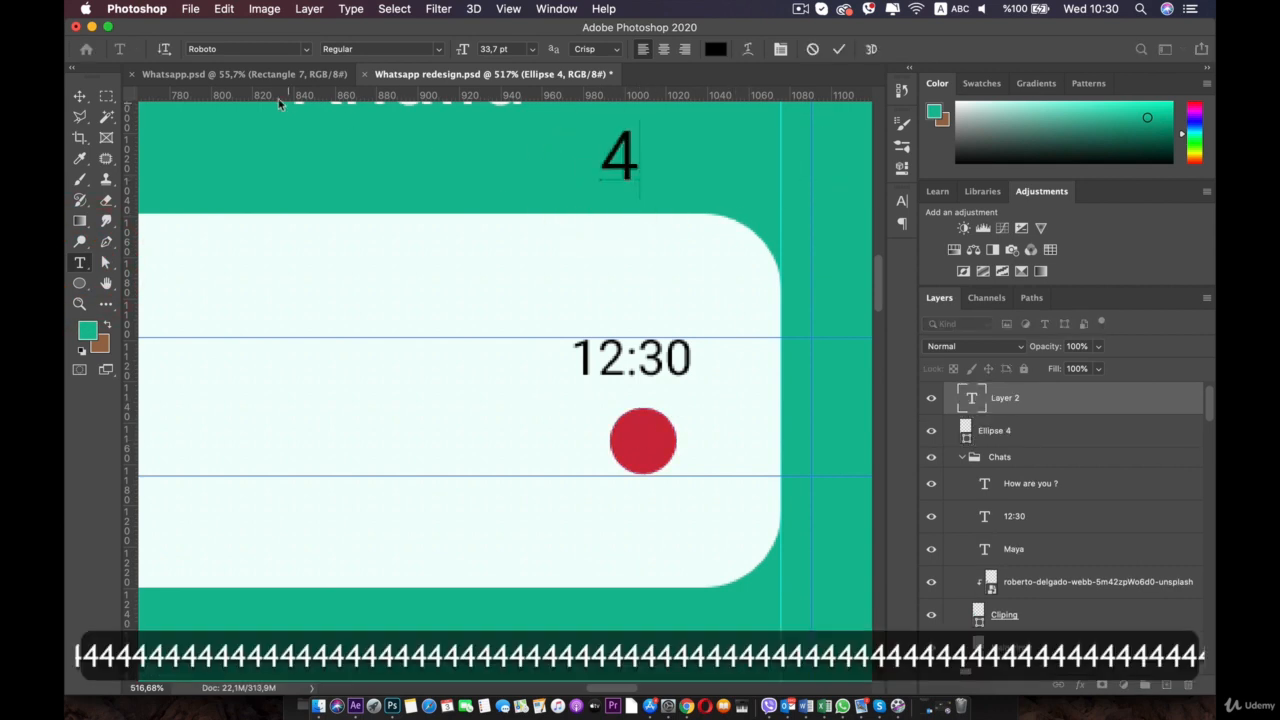
{"action": "left_click", "coordinate": [80, 96]}
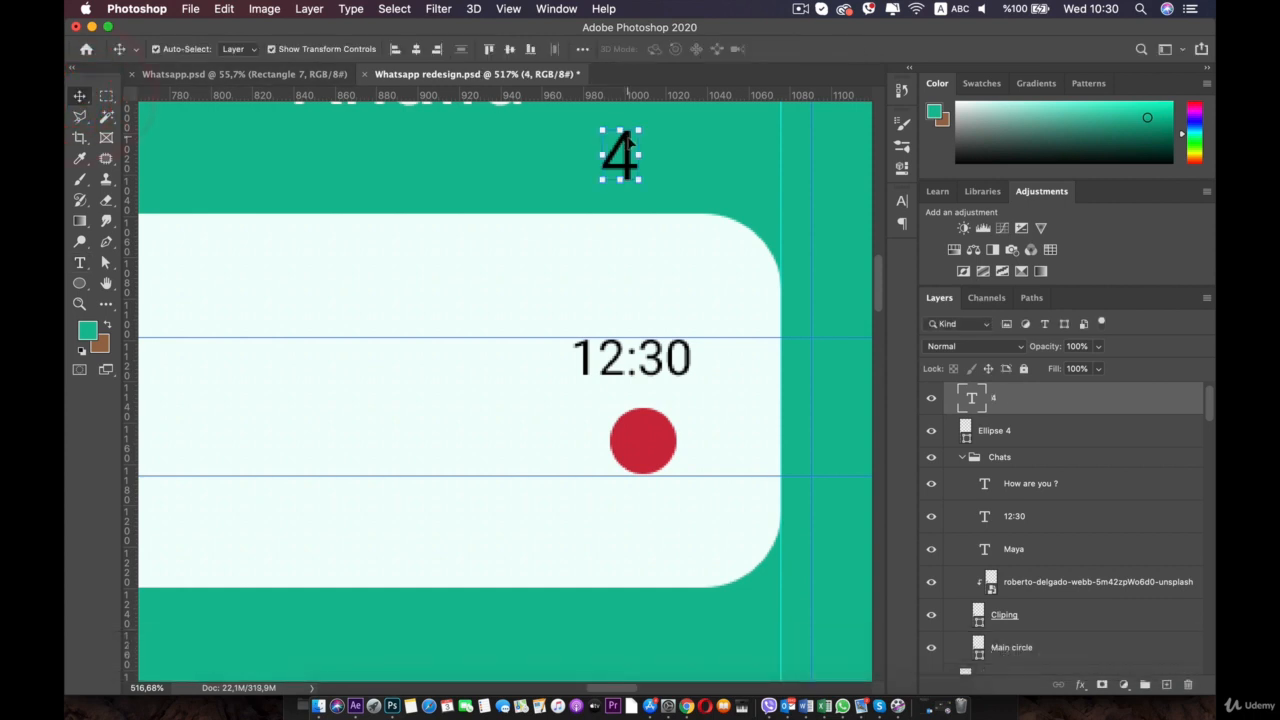
Change the colour of the 4 text to white (ffffff)
{"action": "double_click", "coordinate": [626, 145]}
{"action": "left_click", "coordinate": [712, 49]}
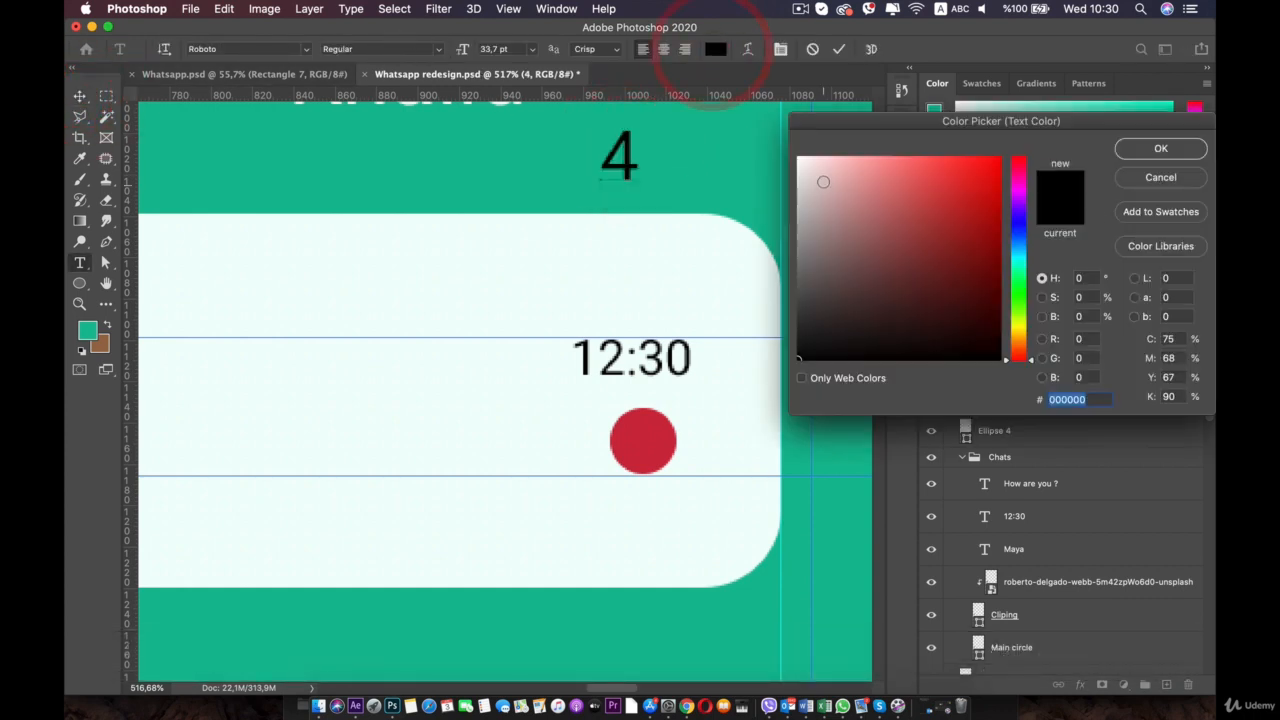
{"action": "type", "text": "ffffff"}
{"action": "left_click", "coordinate": [1160, 150]}
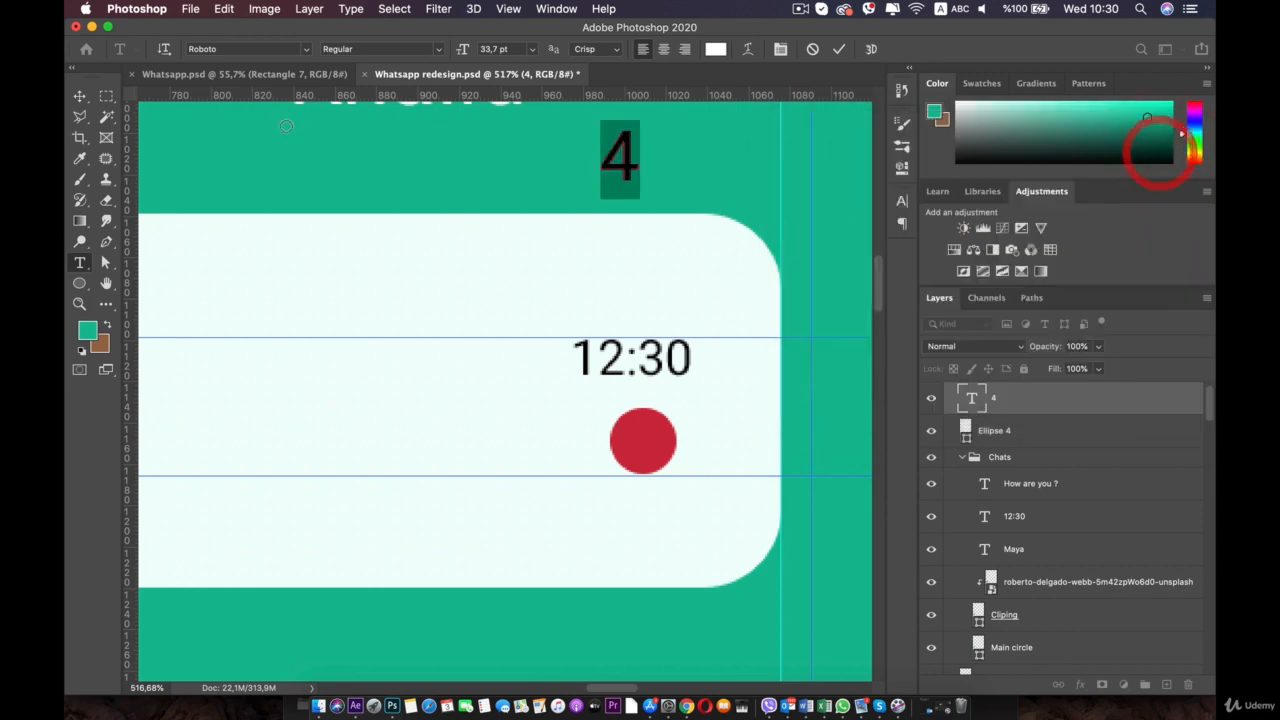
{"action": "left_click", "coordinate": [80, 96]}
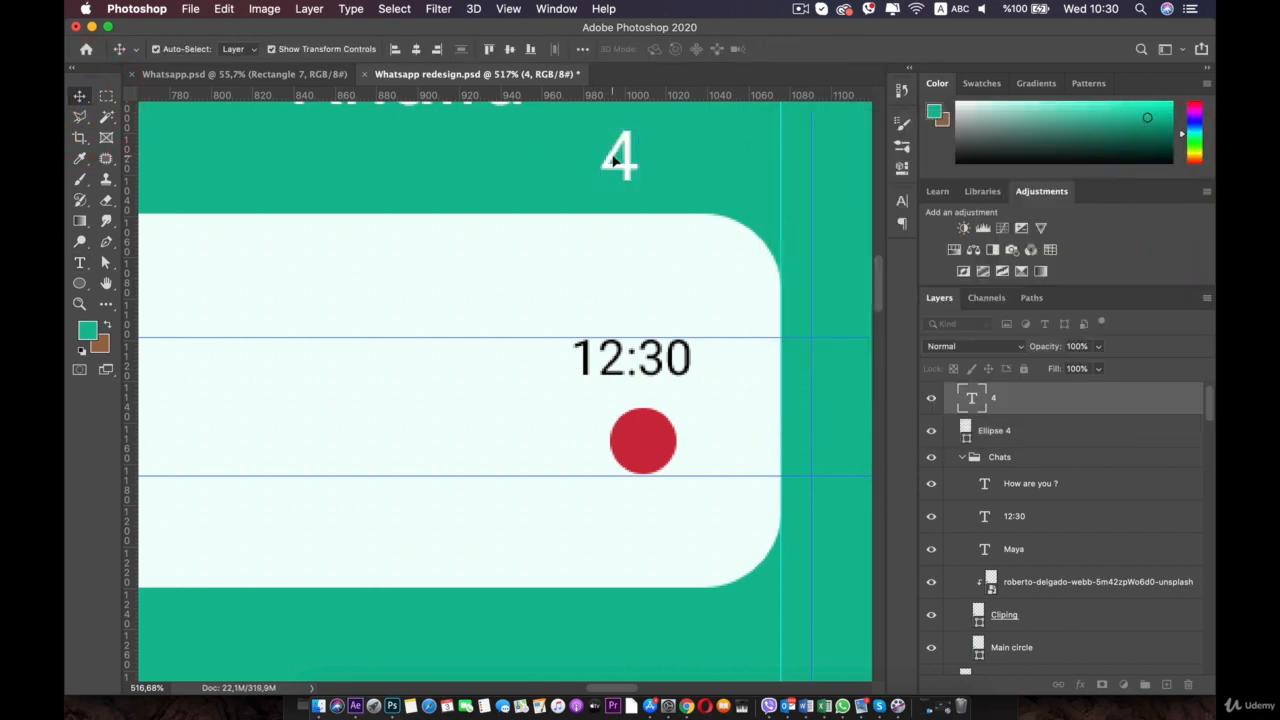
Move the white 4 onto the red circle and scale it down proportionally so it fits inside with a margin
{"action": "left_click_drag", "start_coordinate": [614, 160], "coordinate": [642, 455]}
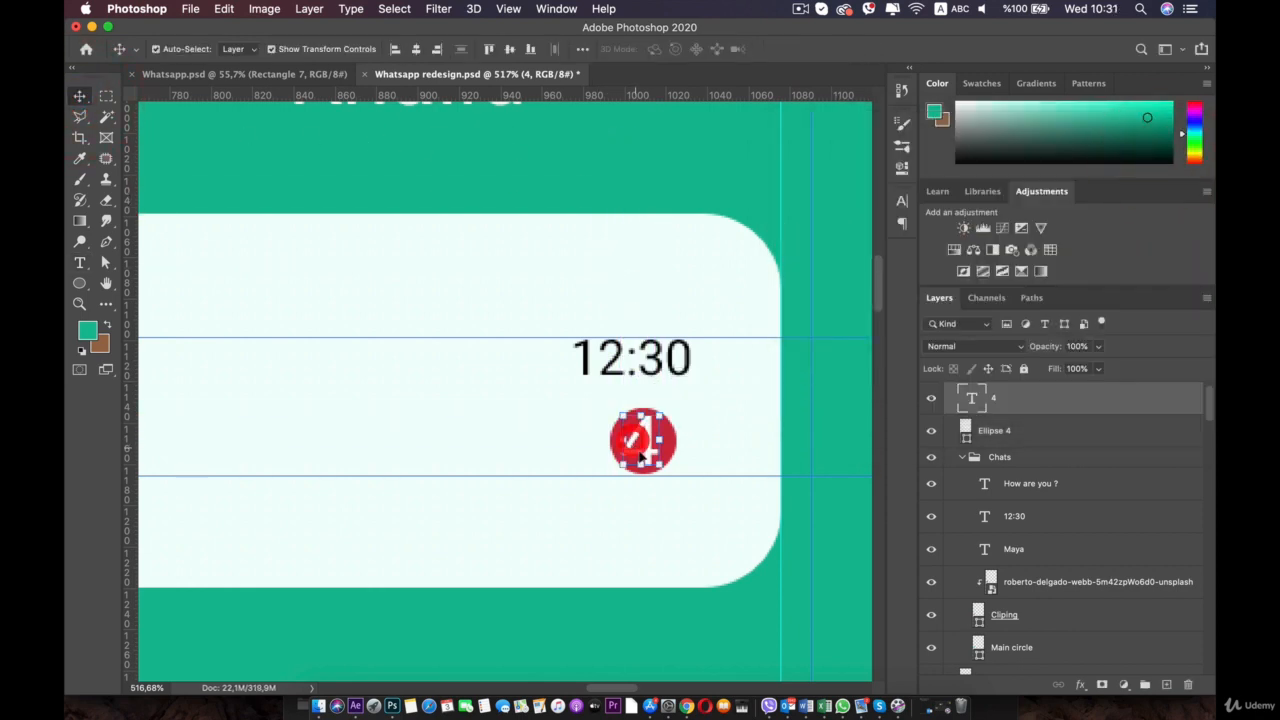
{"action": "scroll", "coordinate": [640, 455], "scroll_direction": "up", "scroll_amount": 5}
{"action": "left_click_drag", "start_coordinate": [752, 464], "coordinate": [524, 400]}
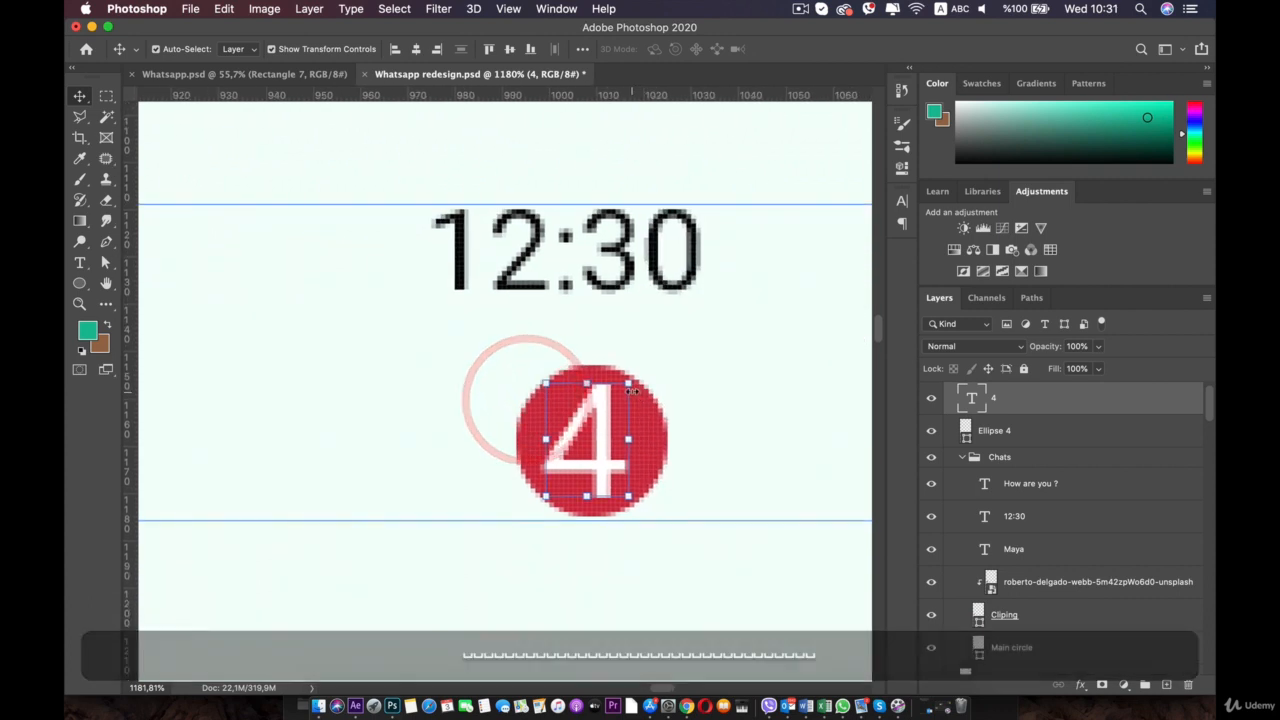
{"action": "left_click_drag", "start_coordinate": [632, 391], "coordinate": [613, 408]}
{"action": "key", "text": "super+z"}
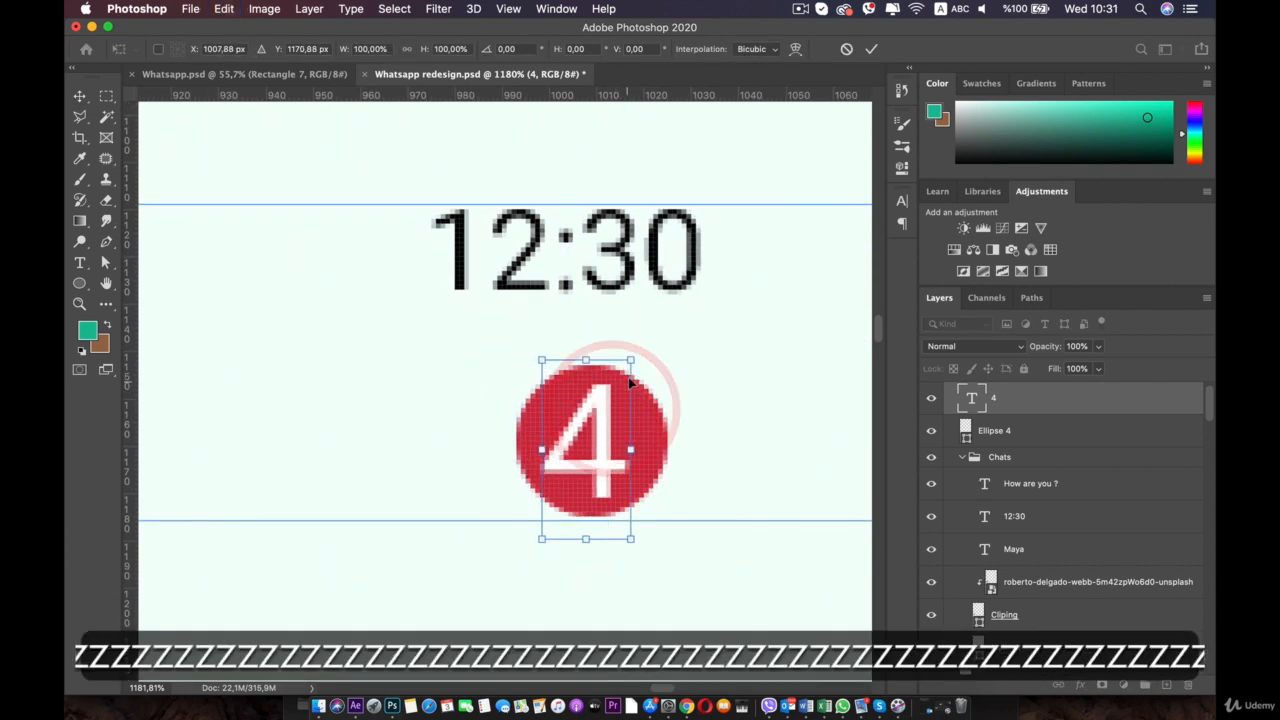
{"action": "left_click_drag", "start_coordinate": [634, 357], "coordinate": [595, 440]}
{"action": "key", "text": "Return"}
Nudge the white 4 until it is centred horizontally and vertically in the red circle
{"action": "key", "text": "Up"}
{"action": "key", "text": "Up"}
{"action": "key", "text": "Up"}
{"action": "key", "text": "Up"}
{"action": "key", "text": "Up"}
{"action": "key", "text": "Up"}
{"action": "key", "text": "Up"}
{"action": "key", "text": "Up"}
{"action": "key", "text": "Up"}
{"action": "key", "text": "Up"}
{"action": "key", "text": "Up"}
{"action": "key", "text": "Up"}
{"action": "key", "text": "Up"}
{"action": "key", "text": "Up"}
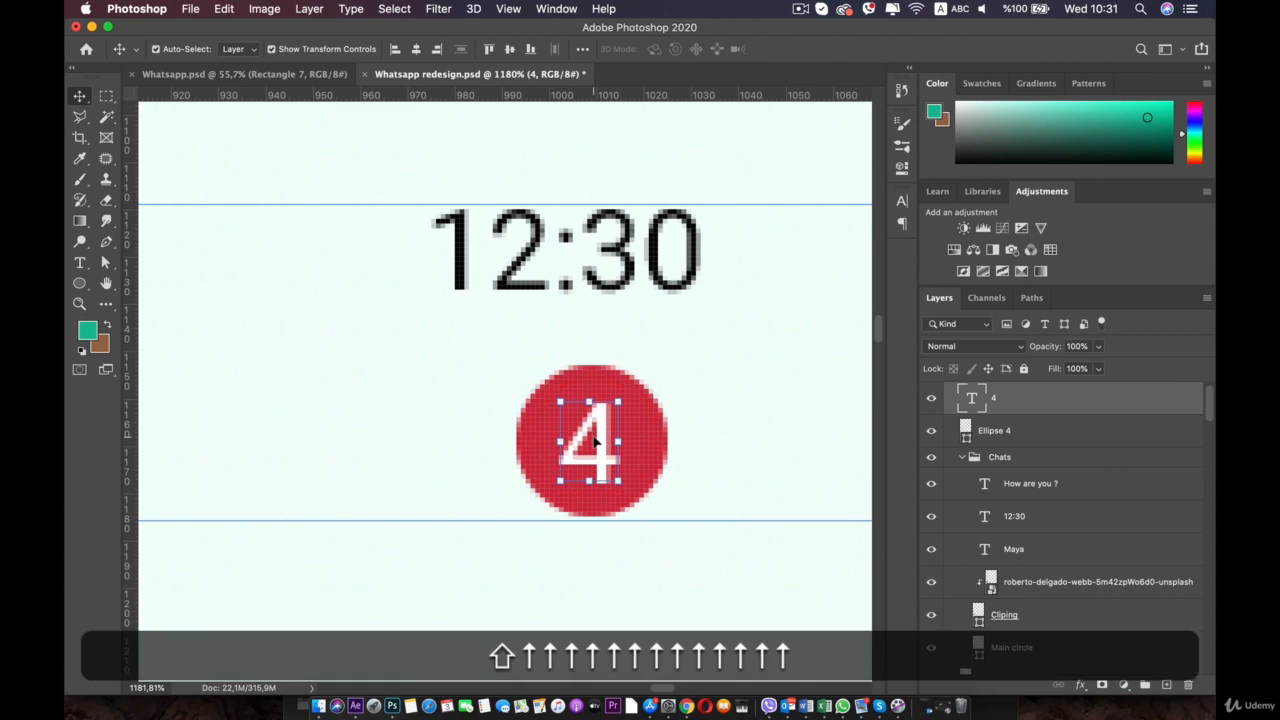
{"action": "key", "text": "Left"}
{"action": "key", "text": "Down"}
{"action": "key", "text": "Right"}
{"action": "key", "text": "Right"}
{"action": "key", "text": "Right"}
{"action": "key", "text": "Right"}
{"action": "key", "text": "Right"}
{"action": "key", "text": "Right"}
{"action": "key", "text": "Right"}
{"action": "key", "text": "Right"}
{"action": "key", "text": "Right"}
{"action": "key", "text": "Right"}
{"action": "key", "text": "Right"}
{"action": "key", "text": "Right"}
{"action": "key", "text": "Right"}
{"action": "key", "text": "Right"}
{"action": "key", "text": "Right"}
{"action": "key", "text": "Right"}
{"action": "key", "text": "Right"}
{"action": "key", "text": "Right"}
{"action": "key", "text": "Right"}
{"action": "key", "text": "Right"}
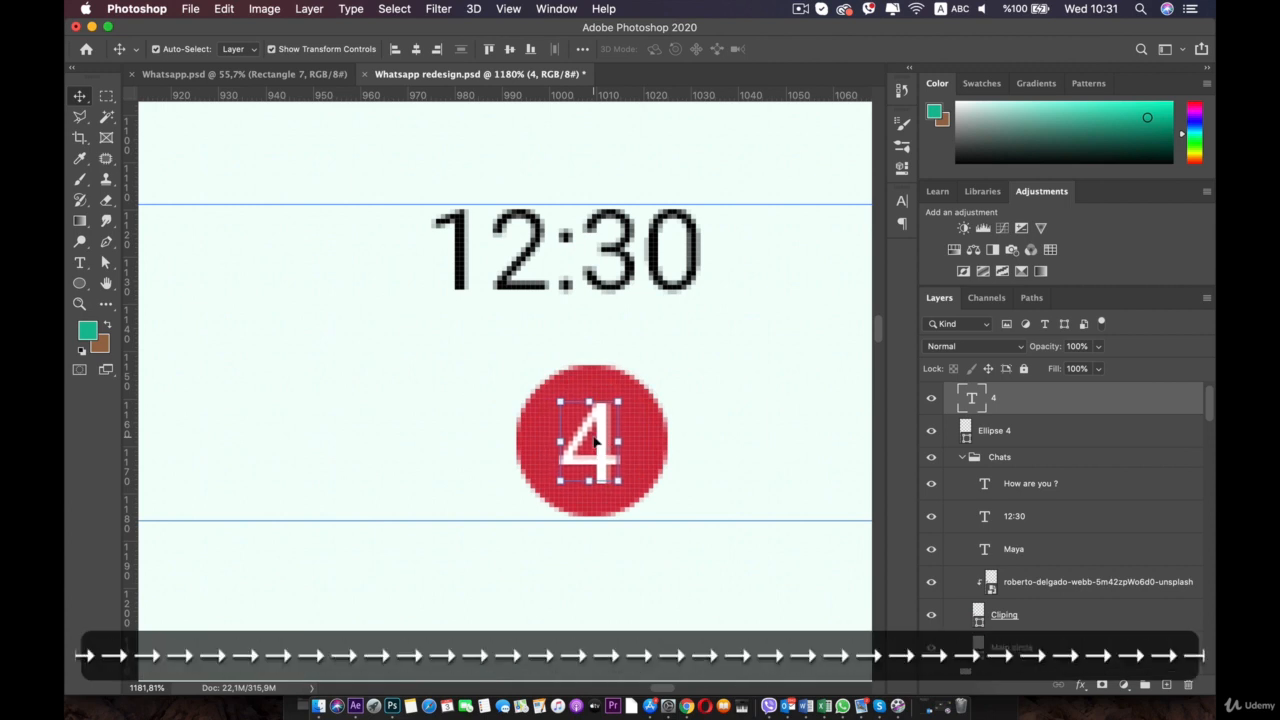
{"action": "key", "text": "Left"}
{"action": "key", "text": "Left"}
{"action": "key", "text": "Left"}
{"action": "key", "text": "Left"}
{"action": "key", "text": "Left"}
{"action": "key", "text": "Left"}
{"action": "key", "text": "Left"}
{"action": "key", "text": "Left"}
{"action": "key", "text": "Left"}
{"action": "key", "text": "Left"}
{"action": "key", "text": "Left"}
{"action": "key", "text": "Left"}
{"action": "key", "text": "Left"}
{"action": "key", "text": "Left"}
{"action": "key", "text": "Left"}
{"action": "key", "text": "Left"}
{"action": "key", "text": "Left"}
{"action": "key", "text": "Left"}
{"action": "key", "text": "Left"}
{"action": "key", "text": "Left"}
Add a Drop Shadow layer style to the white rounded rectangle of the chat bubble (Rectangle 5)
{"action": "scroll", "coordinate": [594, 443], "scroll_direction": "down", "scroll_amount": 5}
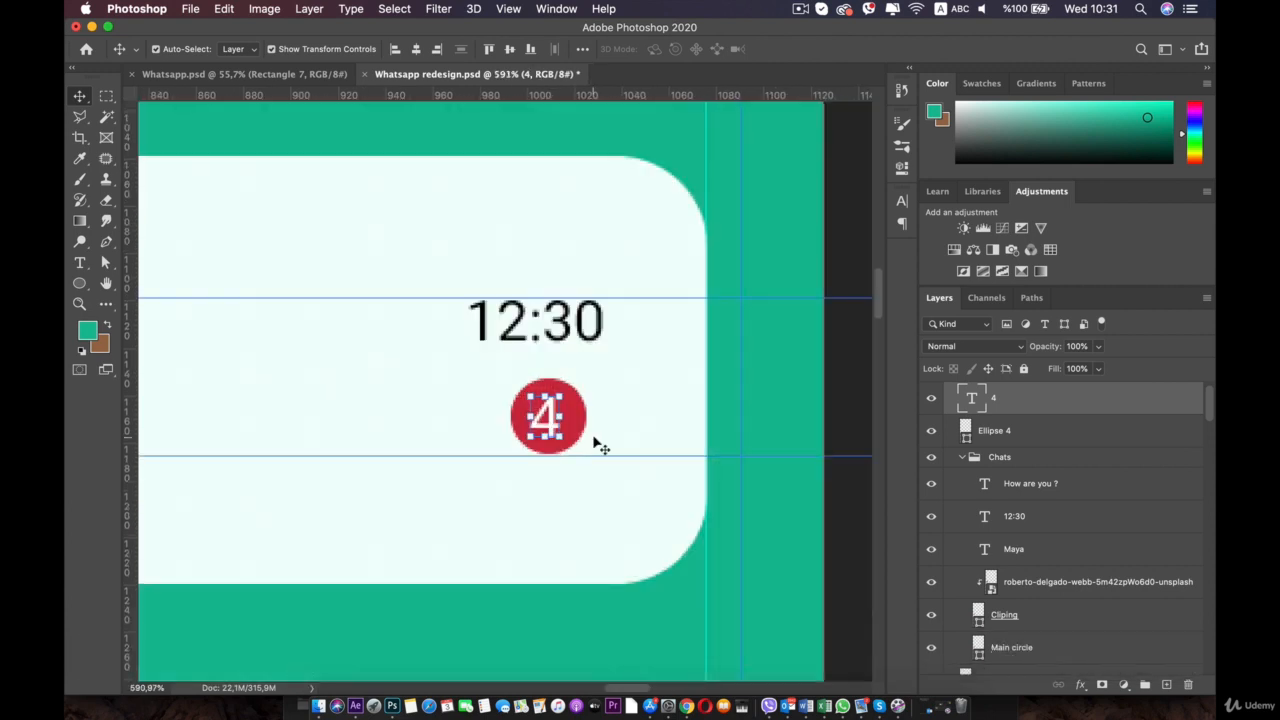
{"action": "left_click", "coordinate": [507, 537]}
{"action": "scroll", "coordinate": [504, 540], "scroll_direction": "down", "scroll_amount": 2}
{"action": "scroll", "coordinate": [504, 540], "scroll_direction": "down", "scroll_amount": 5}
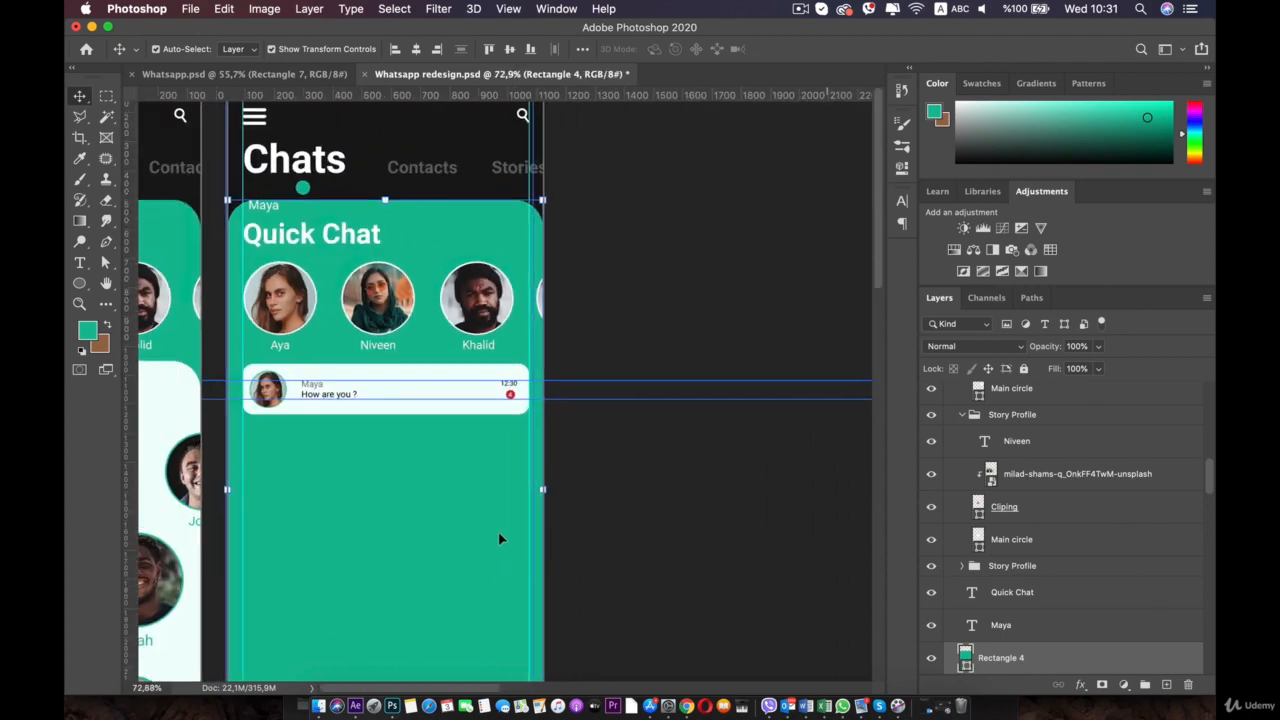
{"action": "left_click_drag", "start_coordinate": [311, 483], "coordinate": [412, 452]}
{"action": "scroll", "coordinate": [412, 452], "scroll_direction": "up", "scroll_amount": 1}
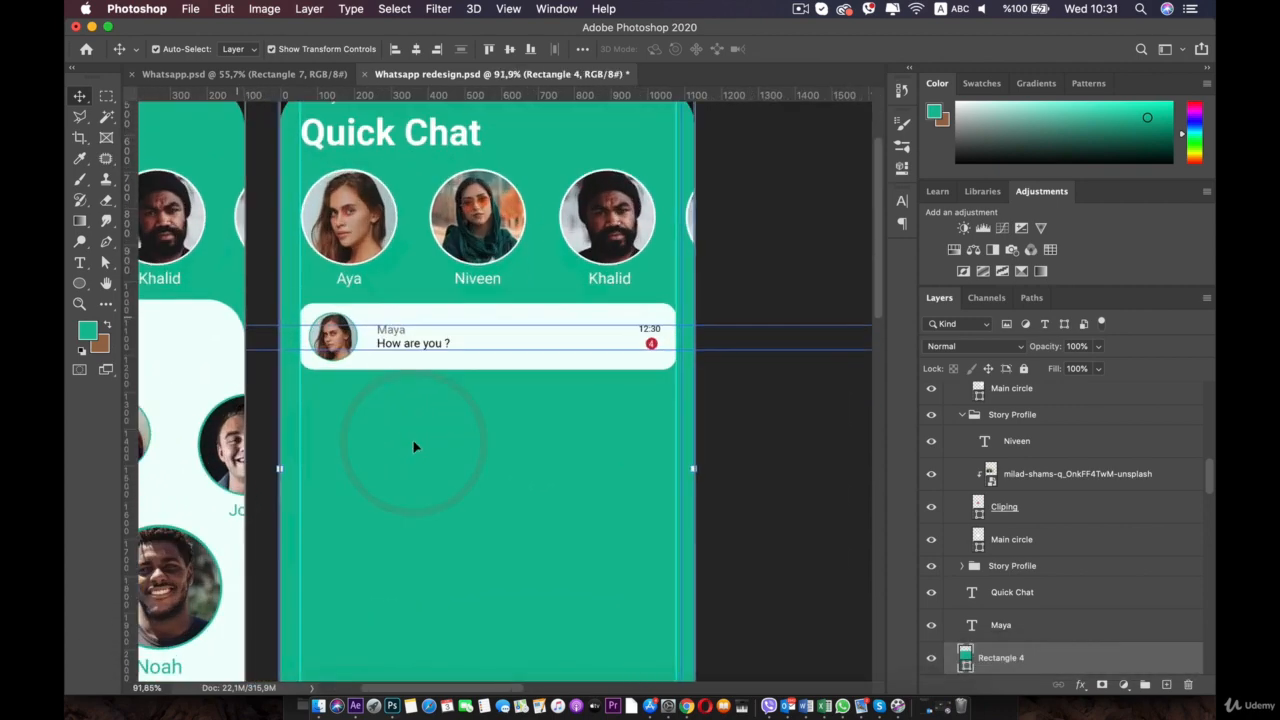
{"action": "scroll", "coordinate": [439, 333], "scroll_direction": "up", "scroll_amount": 1}
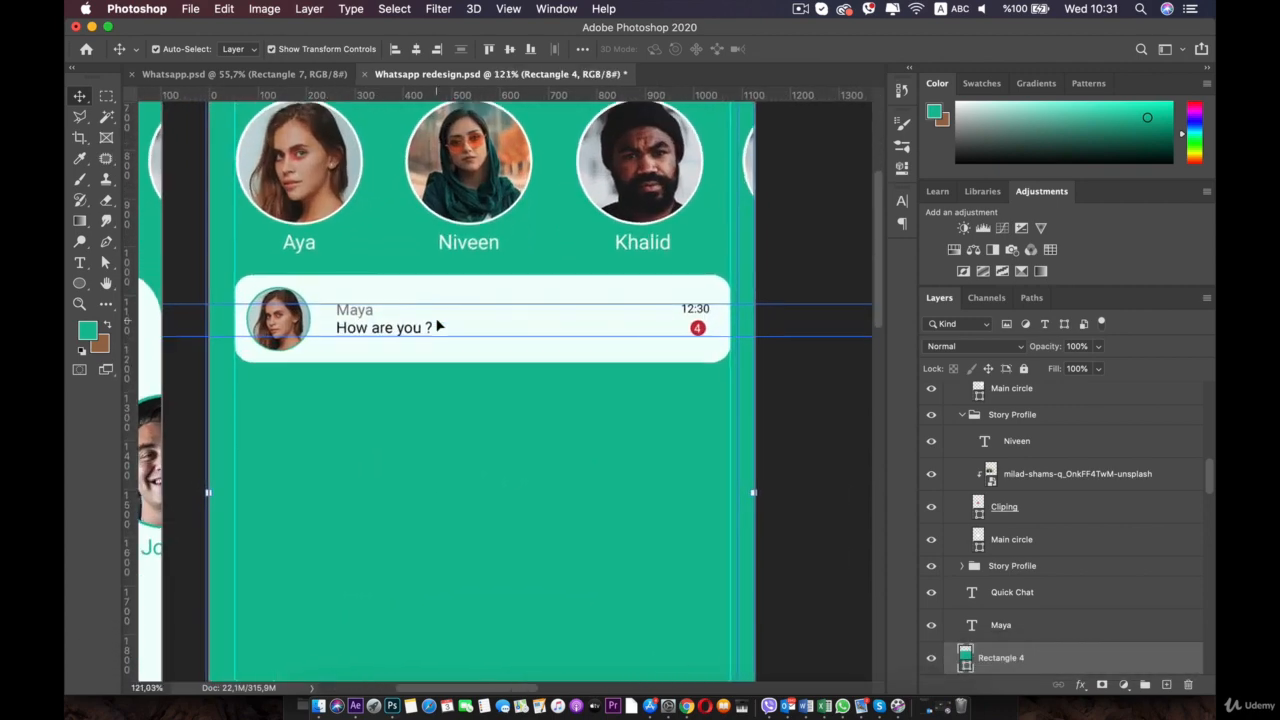
{"action": "left_click", "coordinate": [458, 295]}
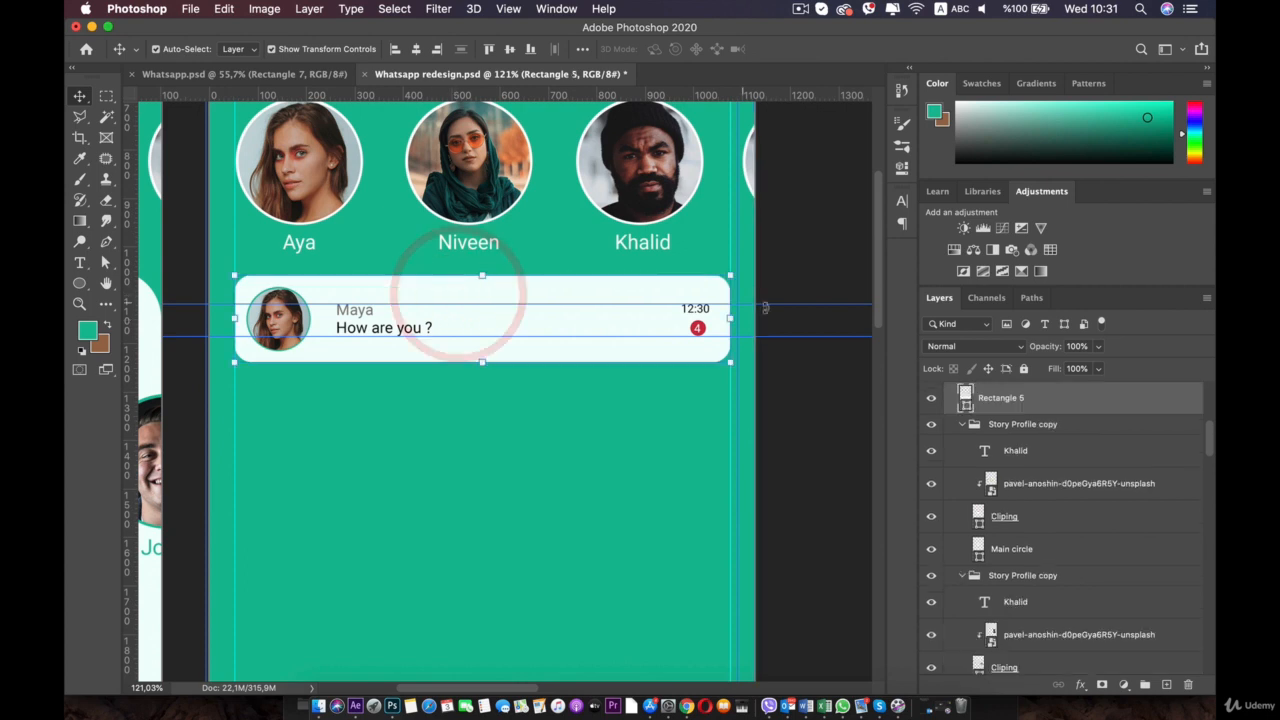
{"action": "scroll", "coordinate": [1110, 410], "scroll_direction": "up", "scroll_amount": 1}
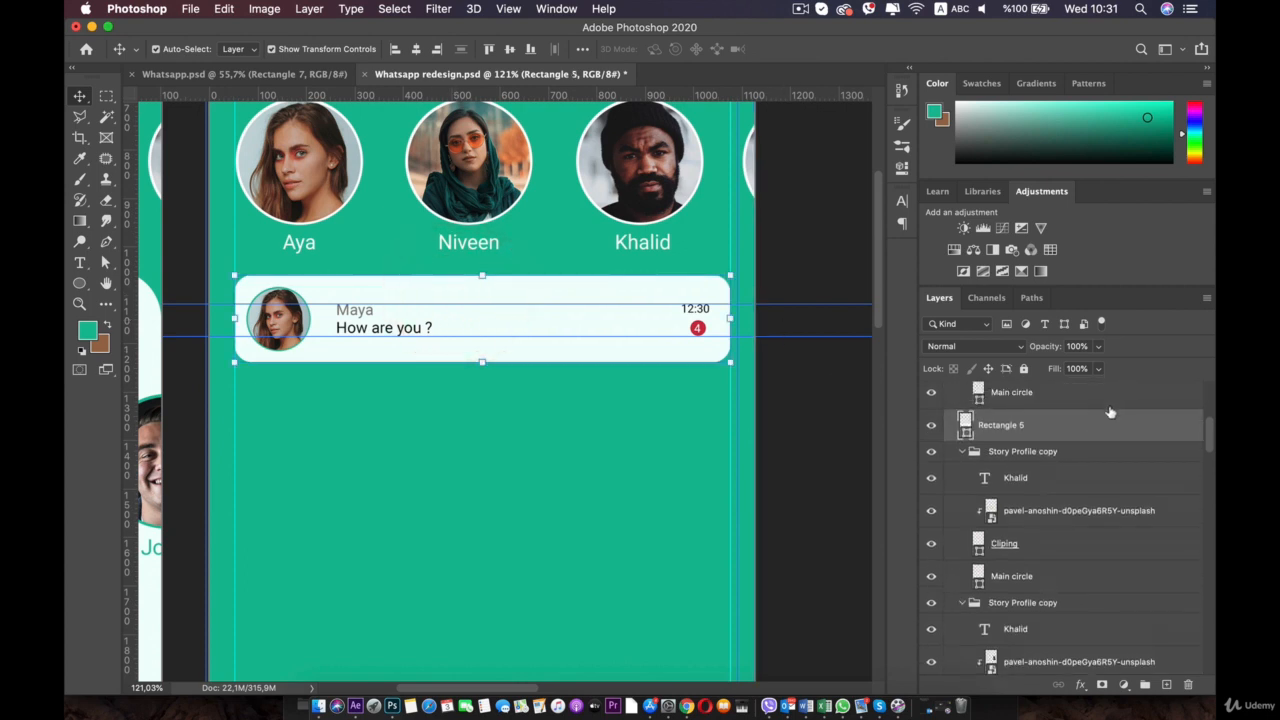
{"action": "double_click", "coordinate": [1161, 427]}
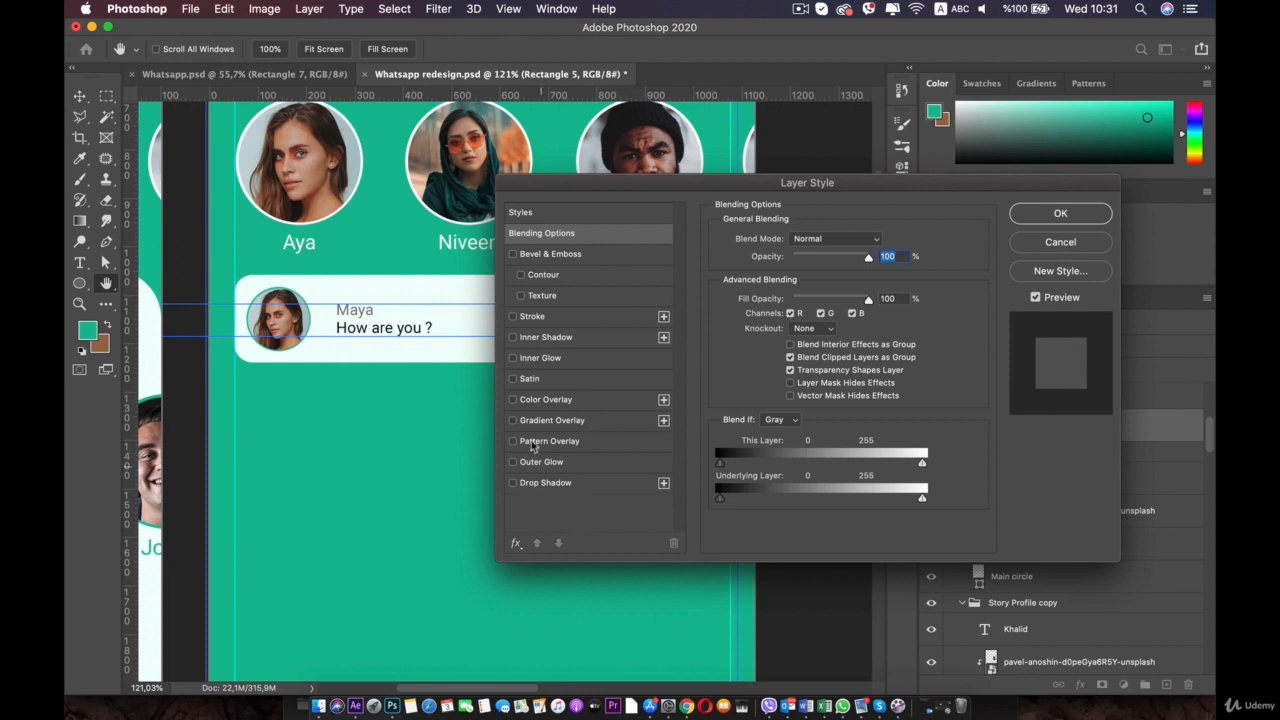
{"action": "left_click", "coordinate": [533, 484]}
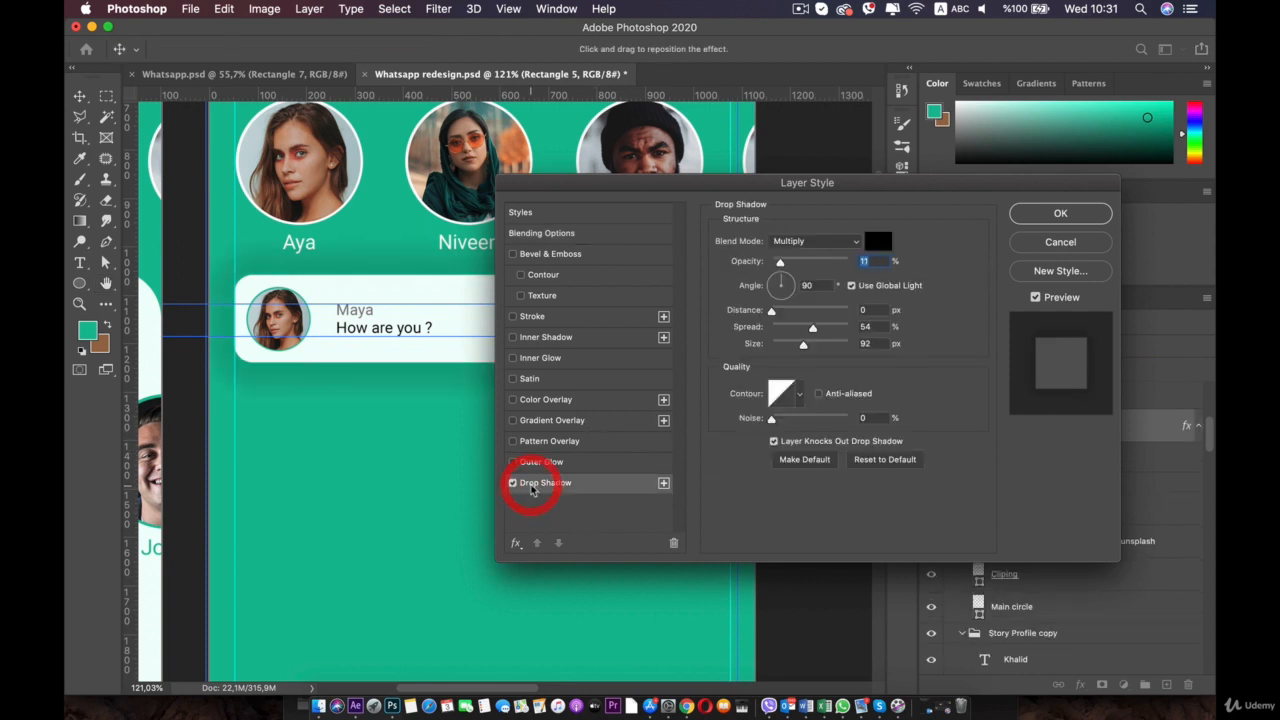
Reduce the chat bubble's drop shadow to a 10% spread and a smaller size, and apply the layer style
{"action": "left_click_drag", "start_coordinate": [674, 184], "coordinate": [943, 274]}
{"action": "left_click_drag", "start_coordinate": [1038, 287], "coordinate": [924, 344]}
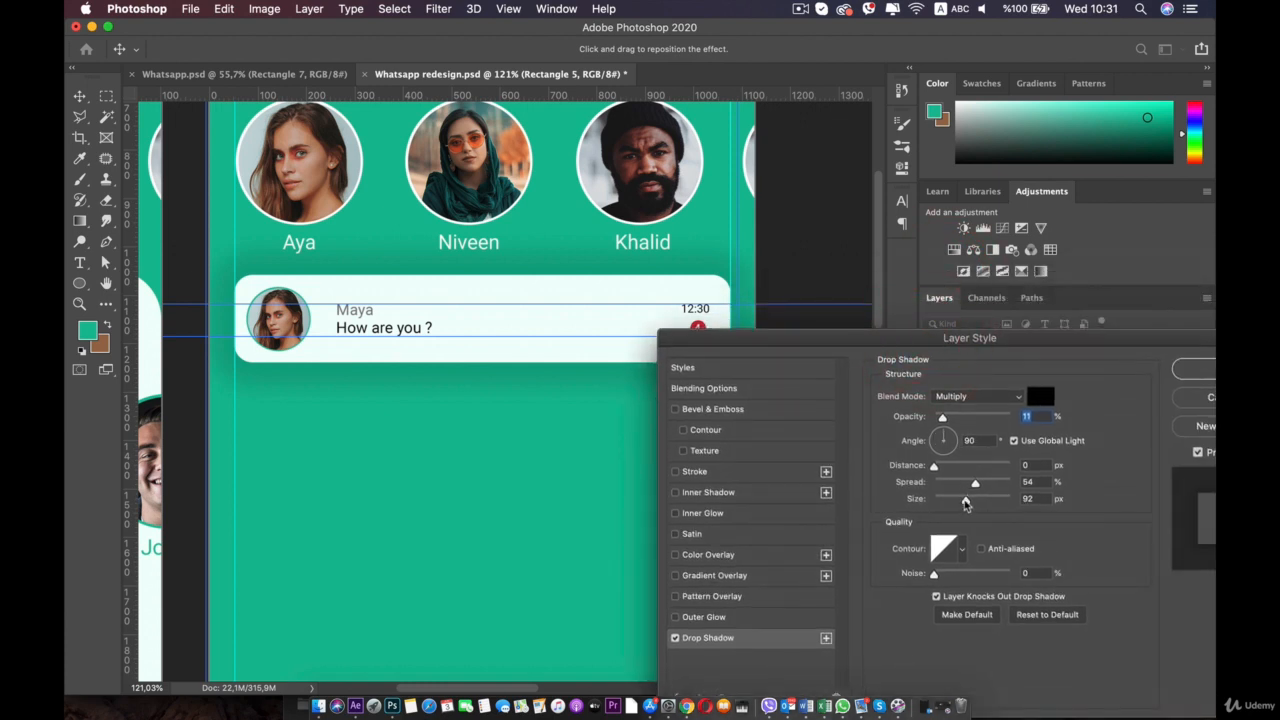
{"action": "left_click_drag", "start_coordinate": [965, 499], "coordinate": [940, 487]}
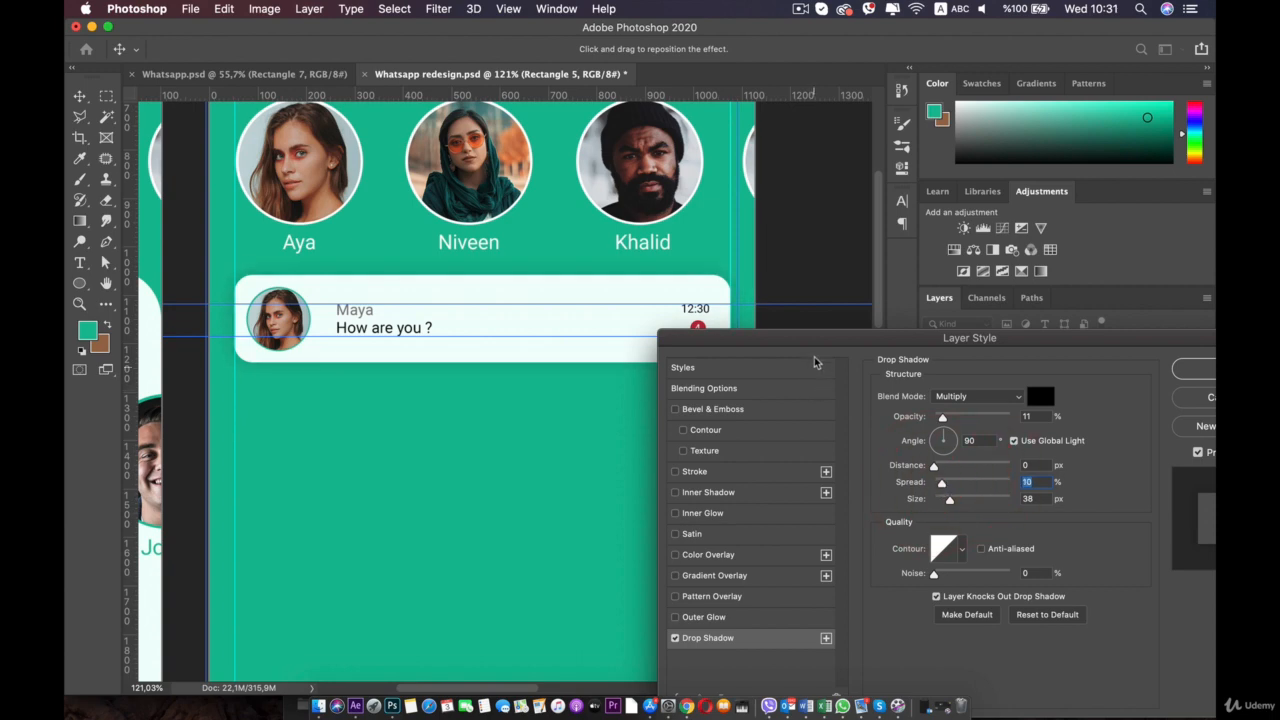
{"action": "left_click_drag", "start_coordinate": [812, 338], "coordinate": [782, 313]}
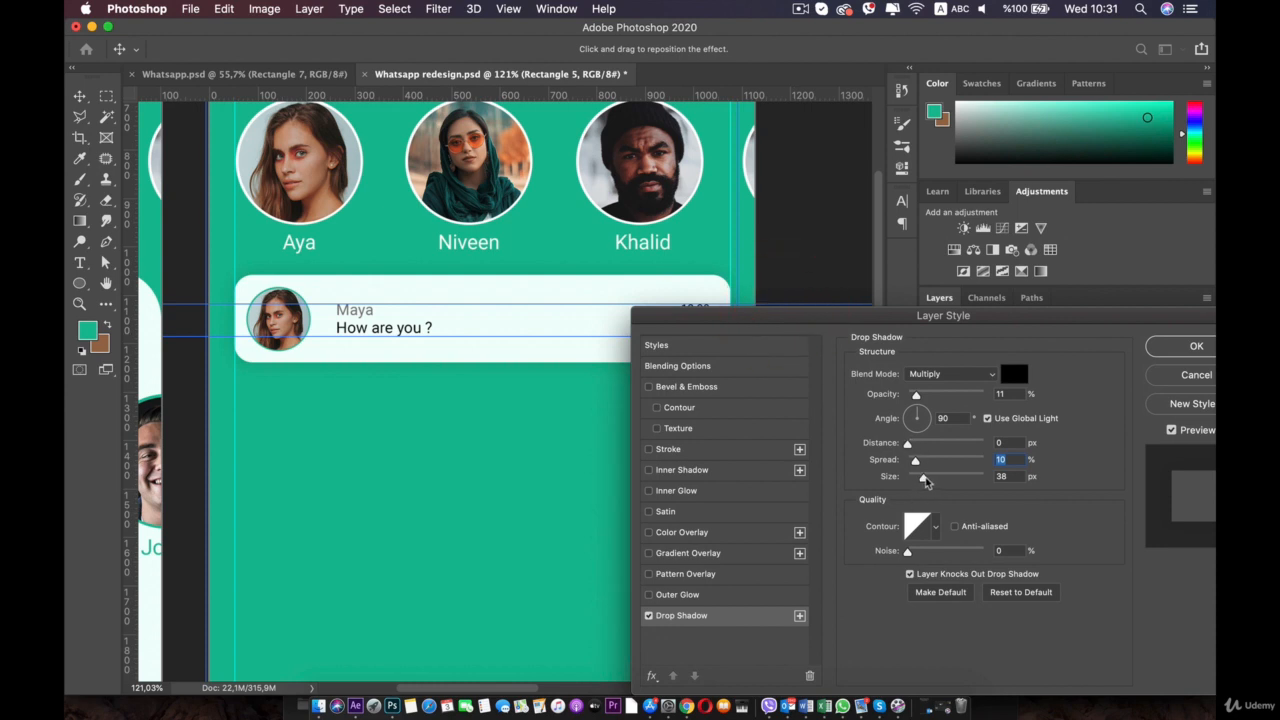
{"action": "left_click_drag", "start_coordinate": [925, 481], "coordinate": [919, 478]}
{"action": "left_click", "coordinate": [1168, 345]}
Move the chat bubble's lower horizontal guide down into the empty green area and remove the upper horizontal guide
{"action": "left_click", "coordinate": [558, 418]}
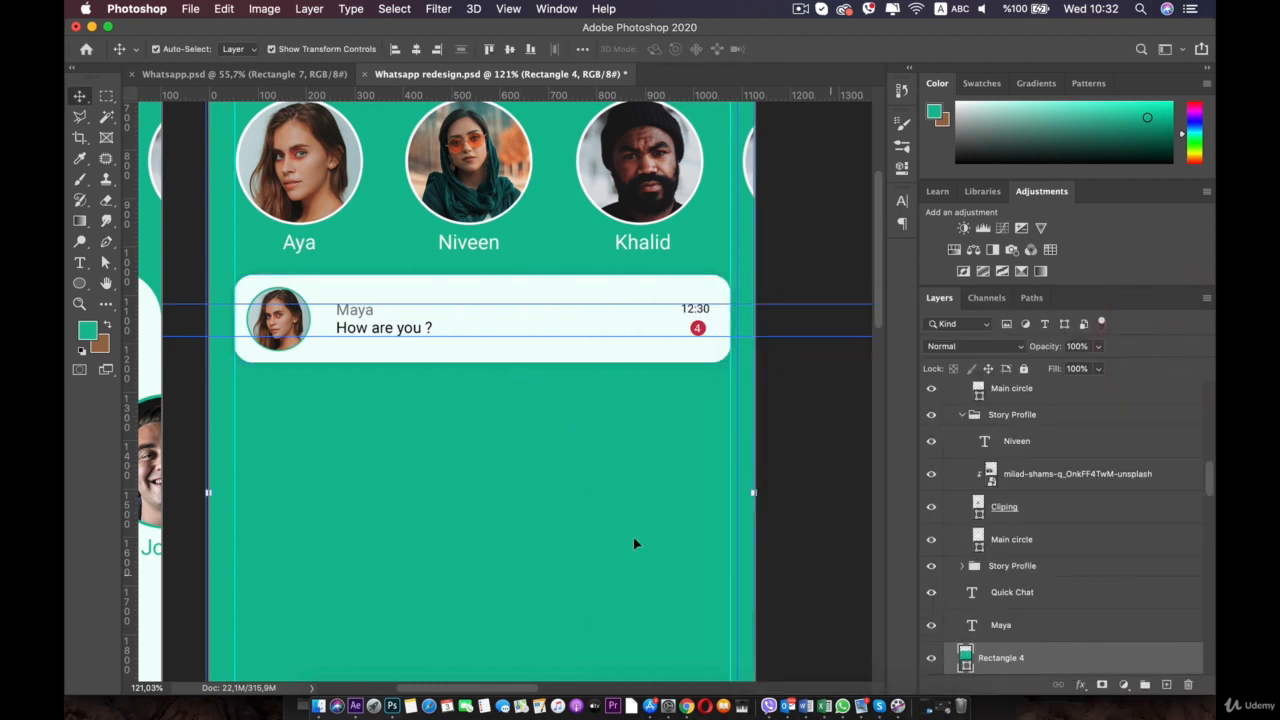
{"action": "scroll", "coordinate": [362, 322], "scroll_direction": "down", "scroll_amount": 4}
{"action": "scroll", "coordinate": [366, 330], "scroll_direction": "up", "scroll_amount": 3}
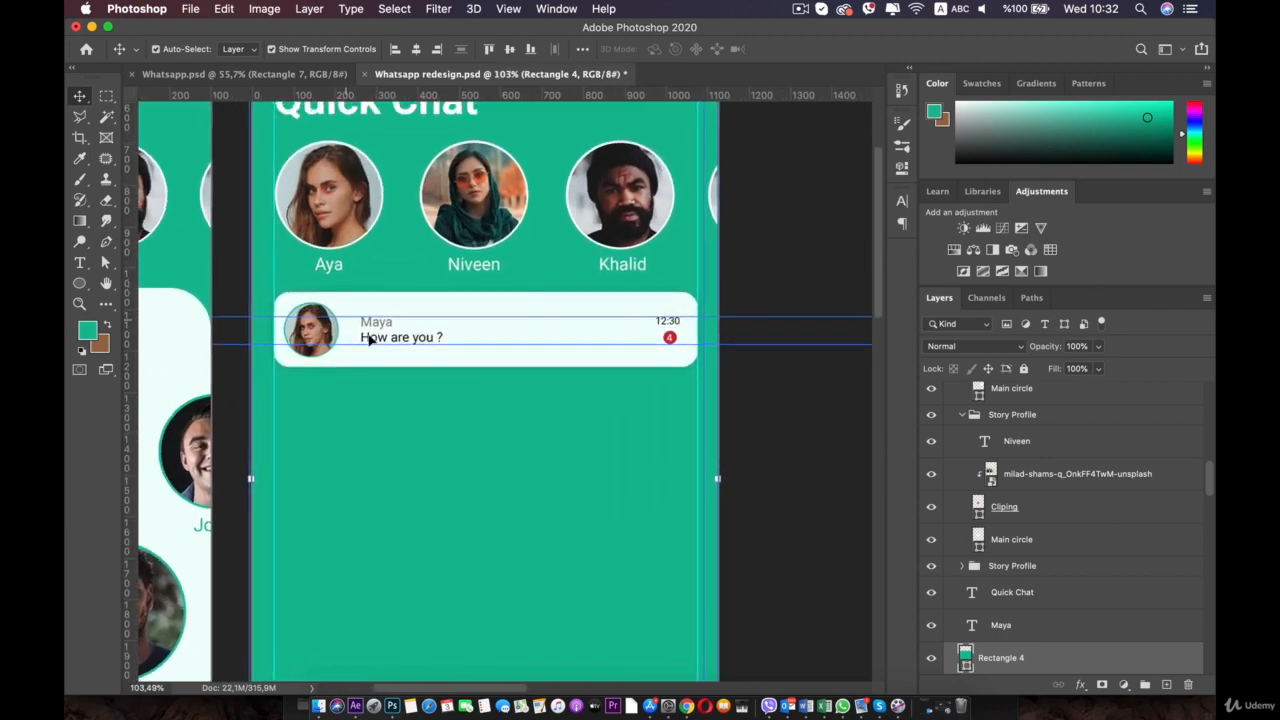
{"action": "left_click_drag", "start_coordinate": [416, 358], "coordinate": [420, 563]}
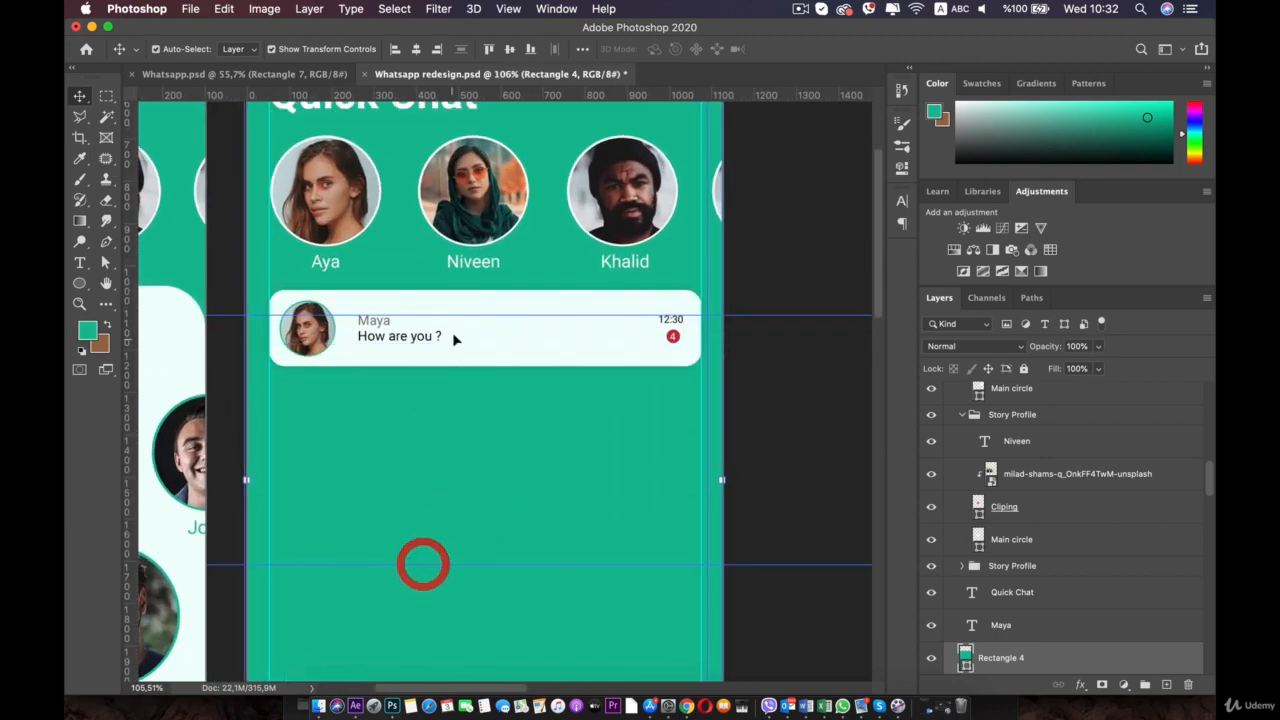
{"action": "left_click_drag", "start_coordinate": [471, 314], "coordinate": [474, 50]}
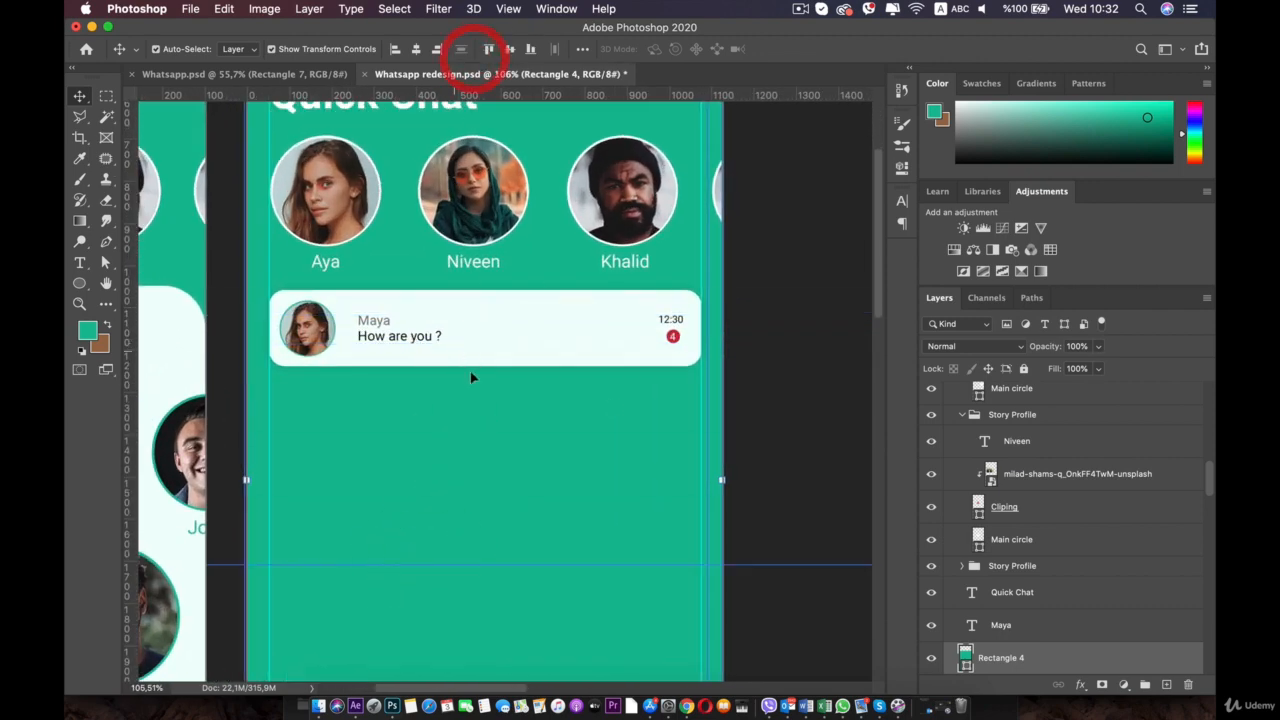
{"action": "left_click", "coordinate": [797, 370]}
Place a new horizontal guide just above the upper edge of the chat bubble
{"action": "scroll", "coordinate": [797, 370], "scroll_direction": "down", "scroll_amount": 5}
{"action": "scroll", "coordinate": [797, 370], "scroll_direction": "up", "scroll_amount": 1}
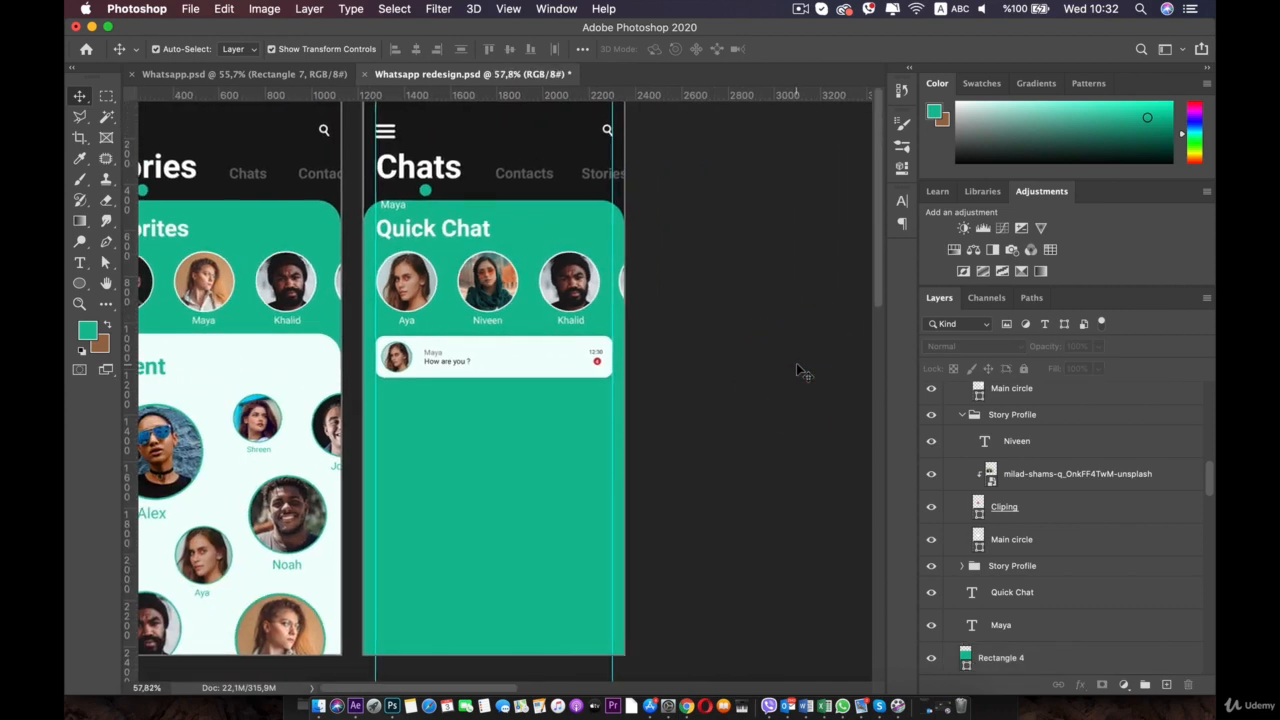
{"action": "scroll", "coordinate": [800, 370], "scroll_direction": "down", "scroll_amount": 2}
{"action": "scroll", "coordinate": [689, 380], "scroll_direction": "up", "scroll_amount": 4}
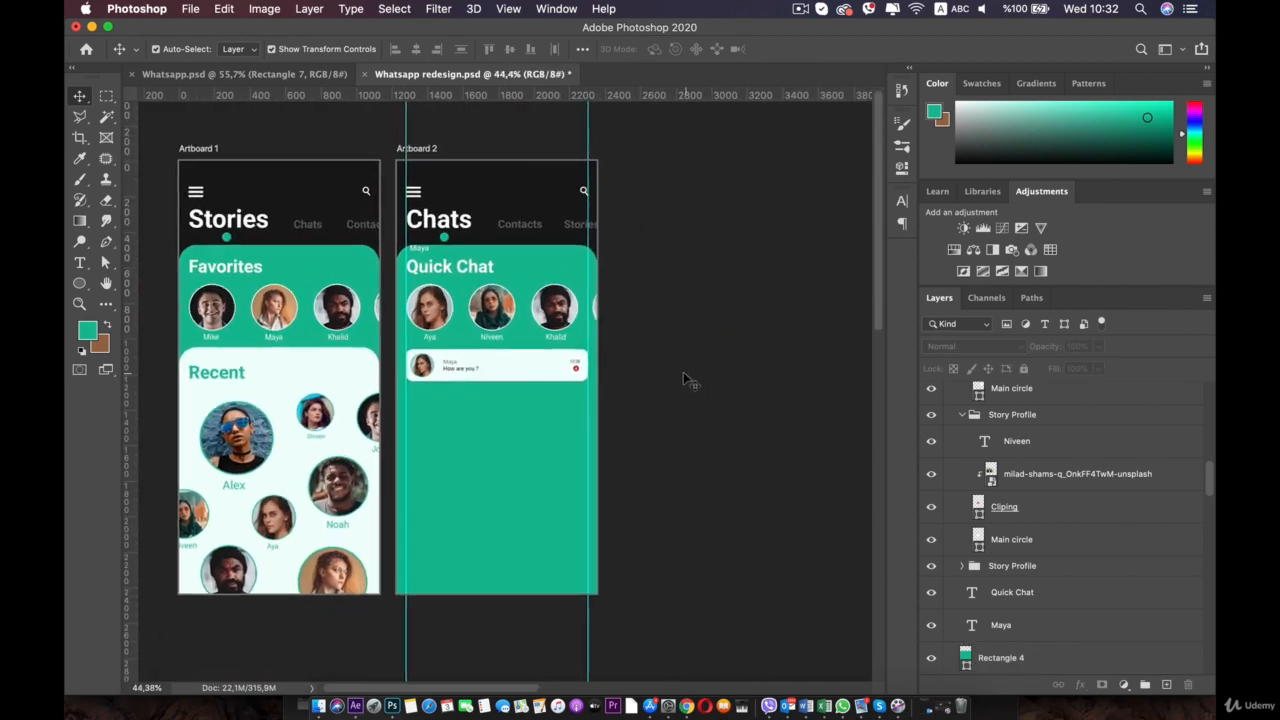
{"action": "scroll", "coordinate": [426, 406], "scroll_direction": "up", "scroll_amount": 3}
{"action": "key", "text": "space"}
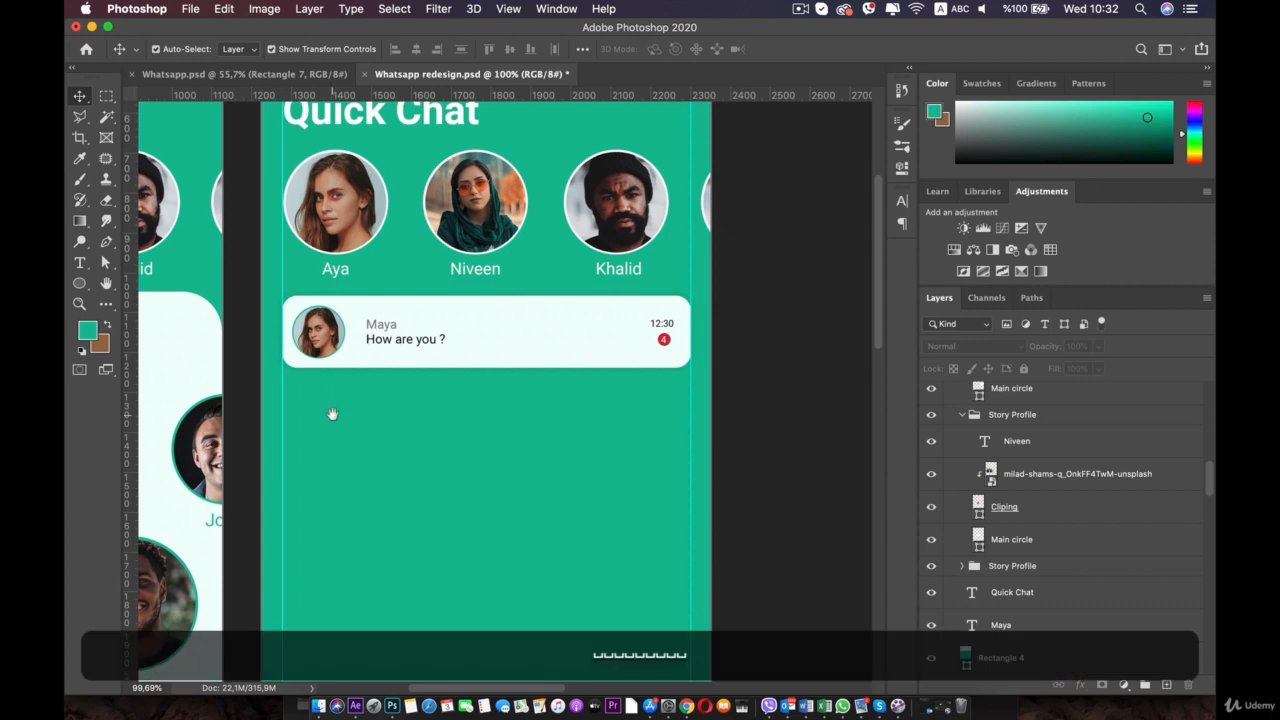
{"action": "left_click_drag", "start_coordinate": [331, 414], "coordinate": [463, 433]}
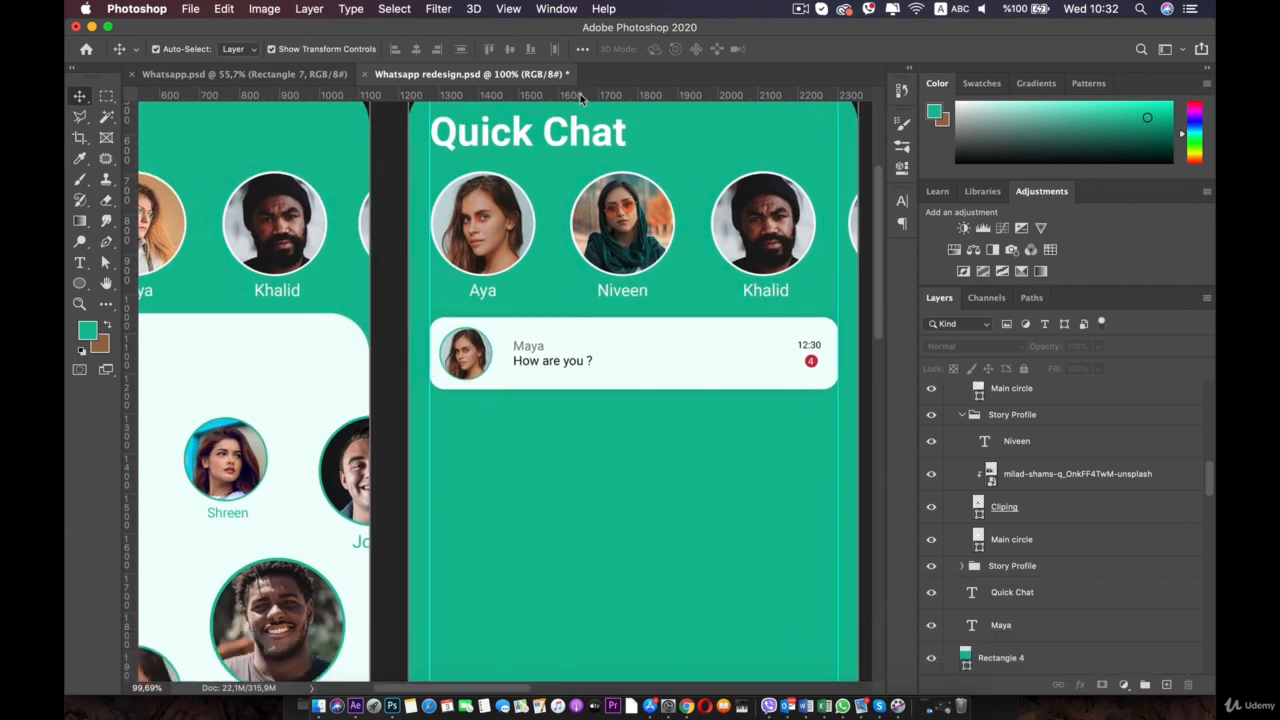
{"action": "left_click_drag", "start_coordinate": [580, 97], "coordinate": [463, 309]}
{"action": "scroll", "coordinate": [607, 347], "scroll_direction": "up", "scroll_amount": 2}
{"action": "scroll", "coordinate": [1020, 424], "scroll_direction": "up", "scroll_amount": 3}
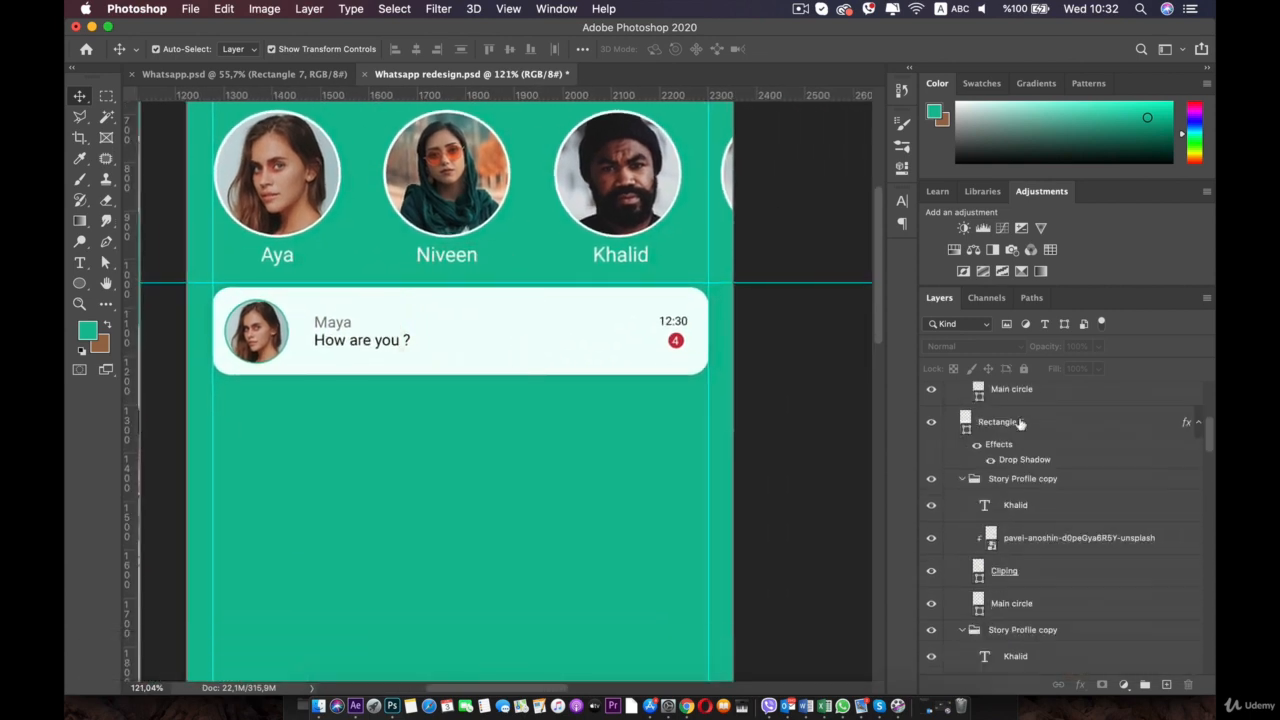
Check which chat bubble elements belong to the Chats layer group by briefly hiding it, and leave the group collapsed
{"action": "scroll", "coordinate": [1015, 420], "scroll_direction": "up", "scroll_amount": 5}
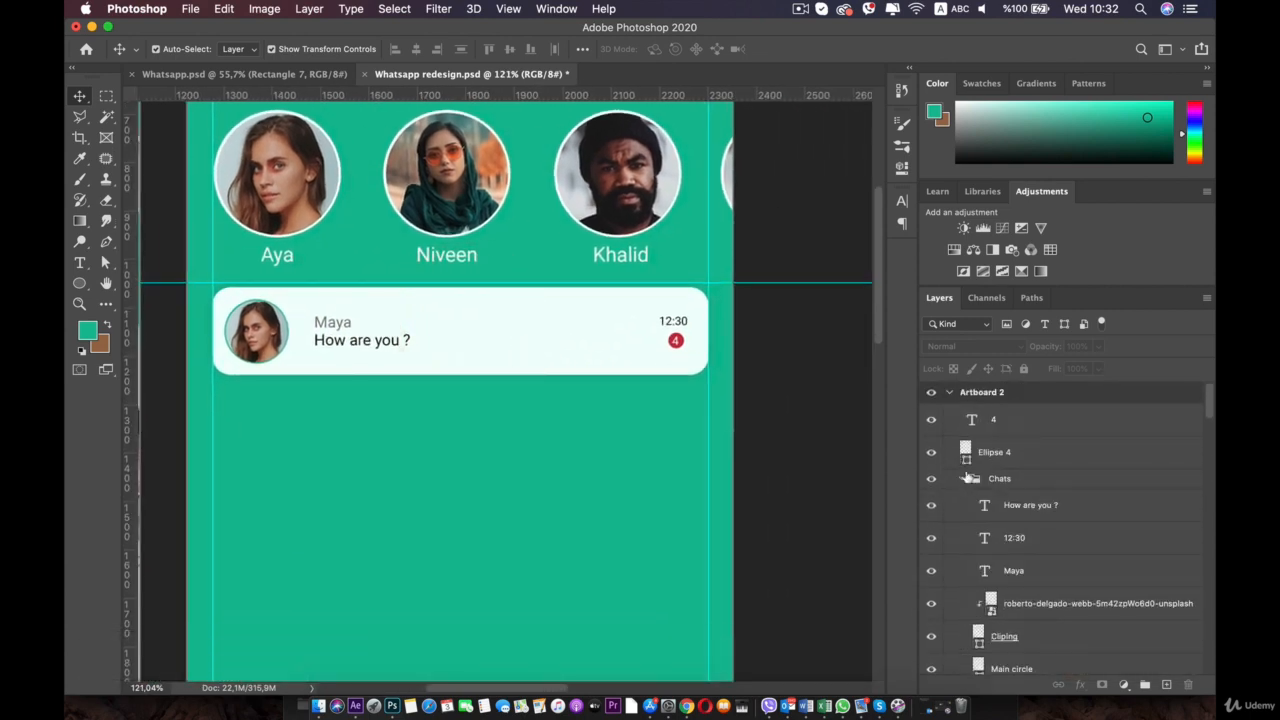
{"action": "left_click", "coordinate": [962, 479]}
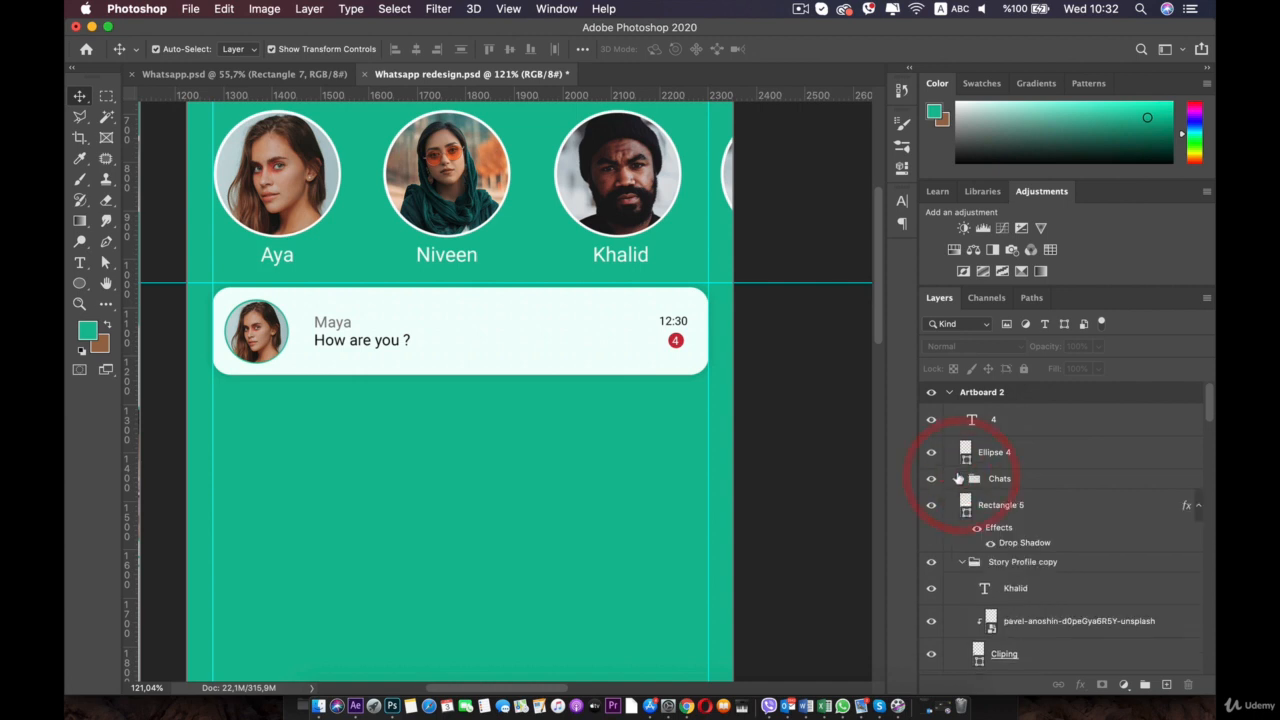
{"action": "left_click", "coordinate": [998, 479]}
{"action": "left_click", "coordinate": [931, 479]}
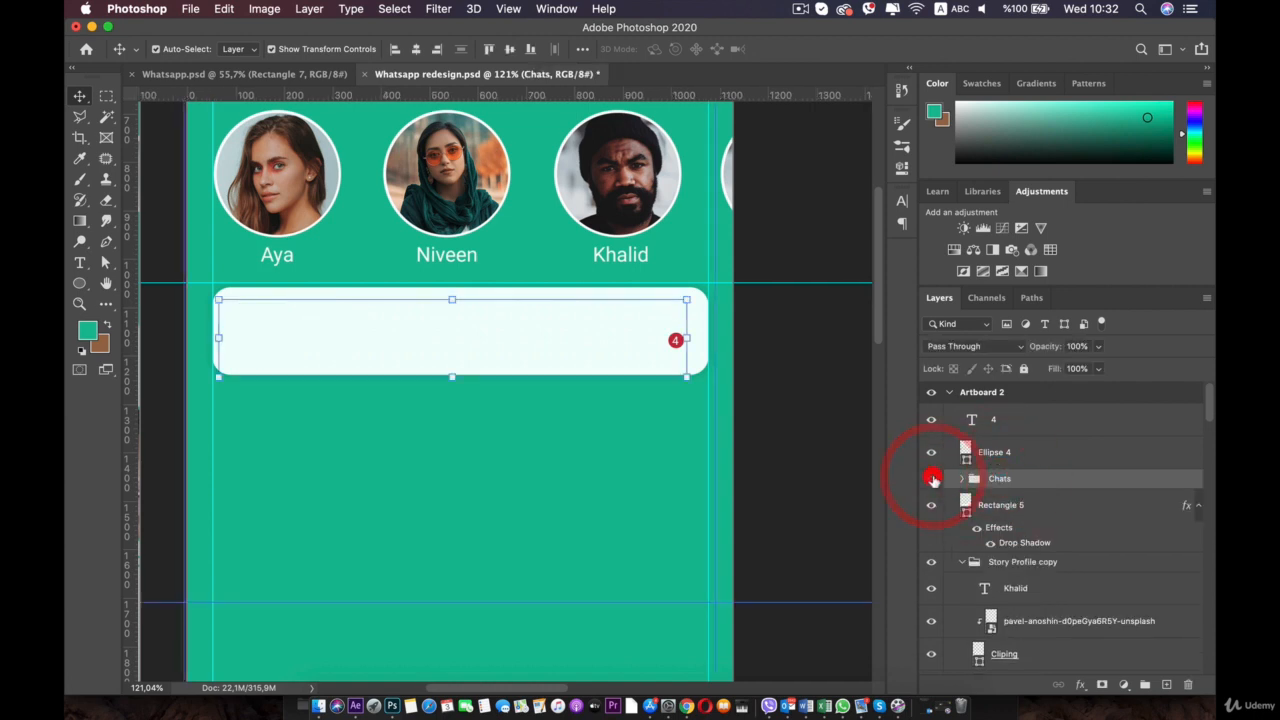
{"action": "left_click", "coordinate": [931, 479]}
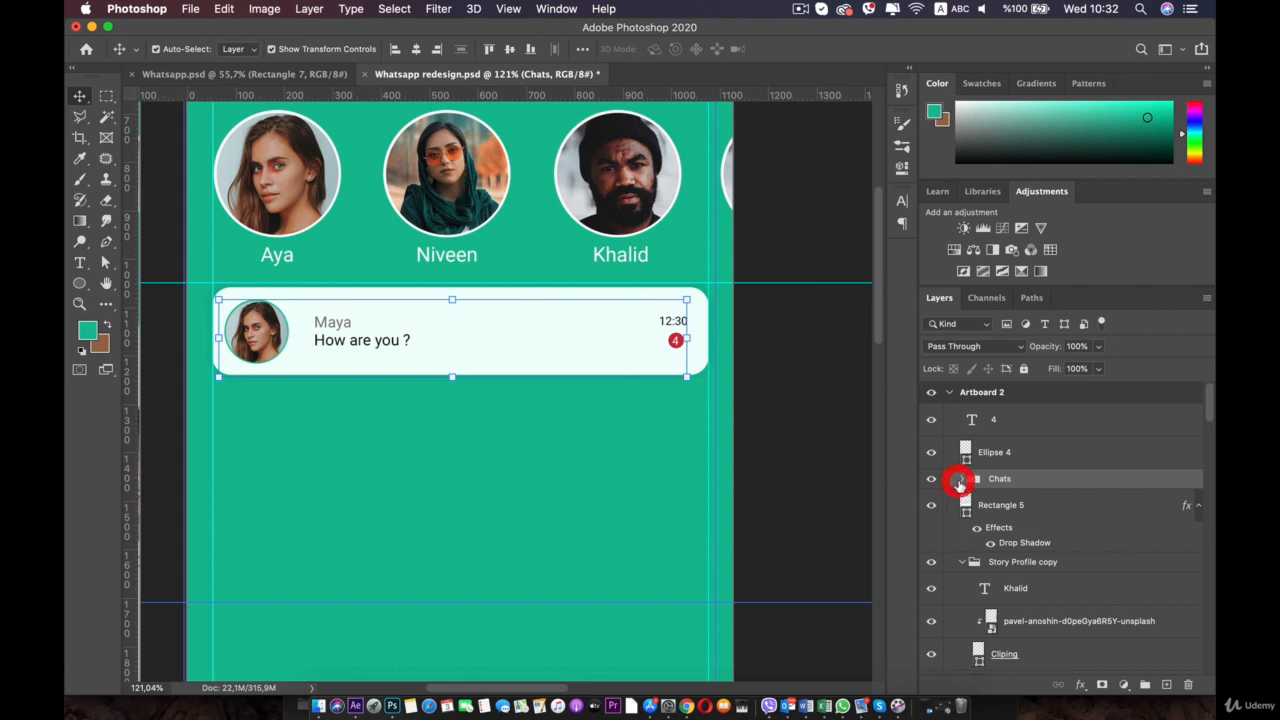
{"action": "left_click", "coordinate": [962, 479]}
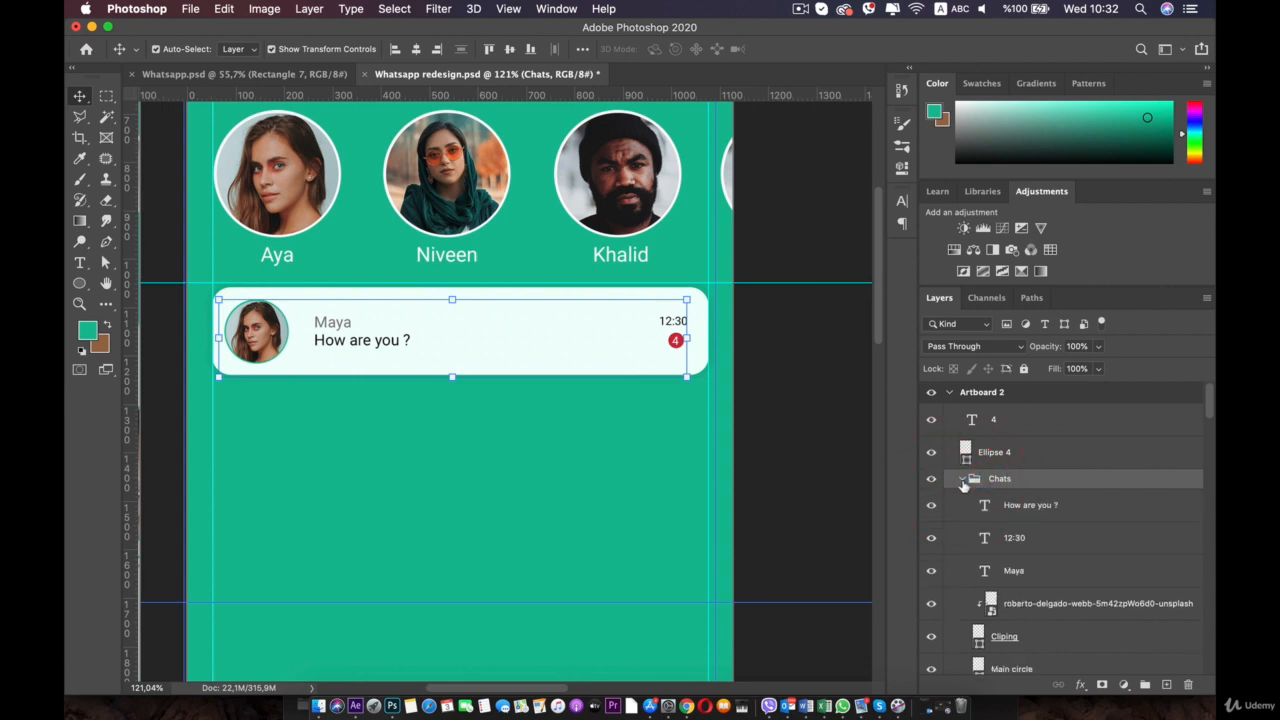
{"action": "left_click", "coordinate": [962, 480]}
Select the badge's red circle layer, Ellipse 4, directly above the Chats group
{"action": "left_click", "coordinate": [990, 452]}
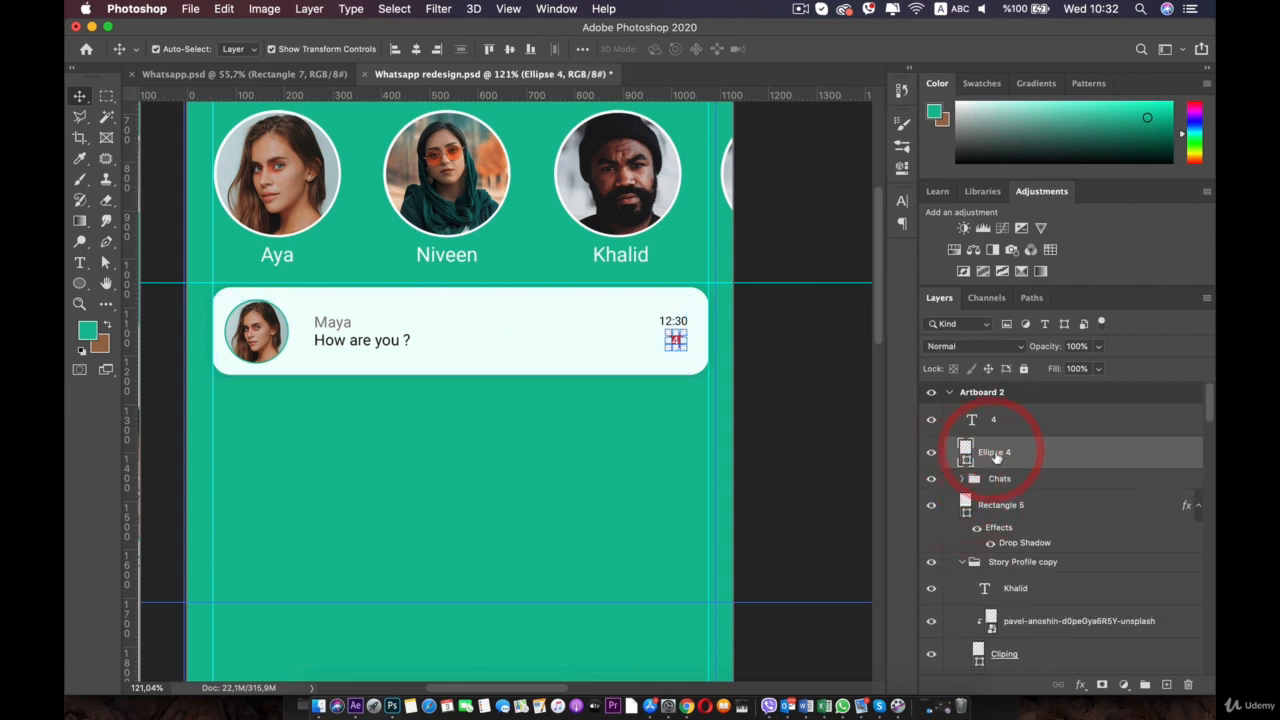
Move the unread badge's number text and Ellipse 4 into the Chats group, and toggle the group's visibility to check its contents
{"action": "mouse_move", "coordinate": [995, 456]}
{"action": "left_mouse_down"}
{"action": "mouse_move", "coordinate": [992, 481]}
{"action": "mouse_move", "coordinate": [998, 446]}
{"action": "left_mouse_up"}
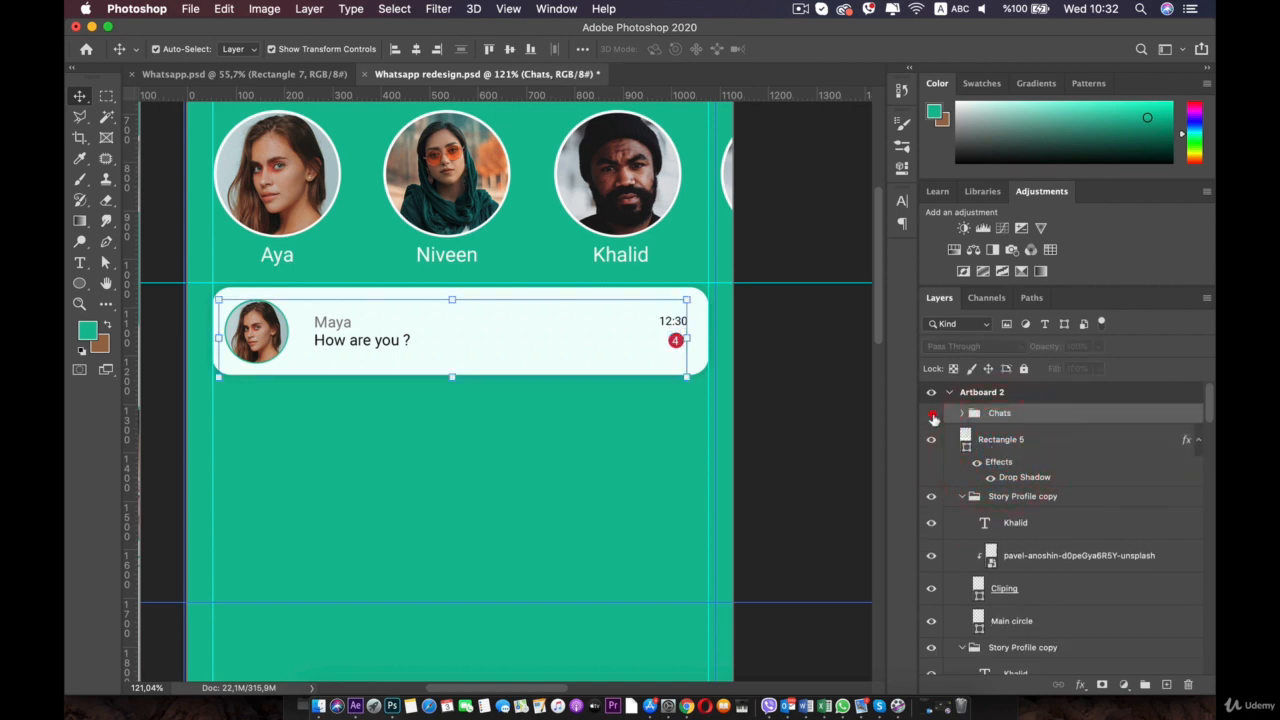
{"action": "left_click", "coordinate": [932, 414]}
{"action": "left_click", "coordinate": [932, 414]}
Move the Rectangle 5 card background into the Chats group and toggle the group's visibility to check its contents
{"action": "left_click", "coordinate": [1000, 442]}
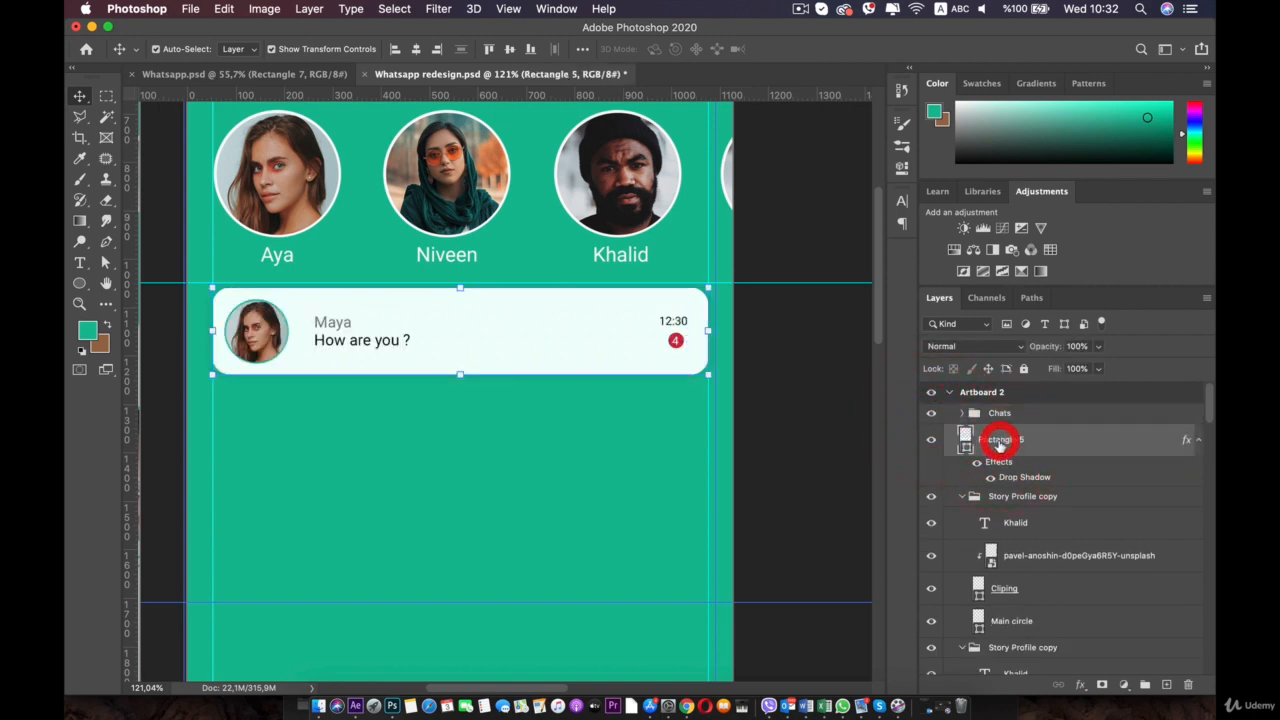
{"action": "left_click_drag", "start_coordinate": [998, 446], "coordinate": [985, 420]}
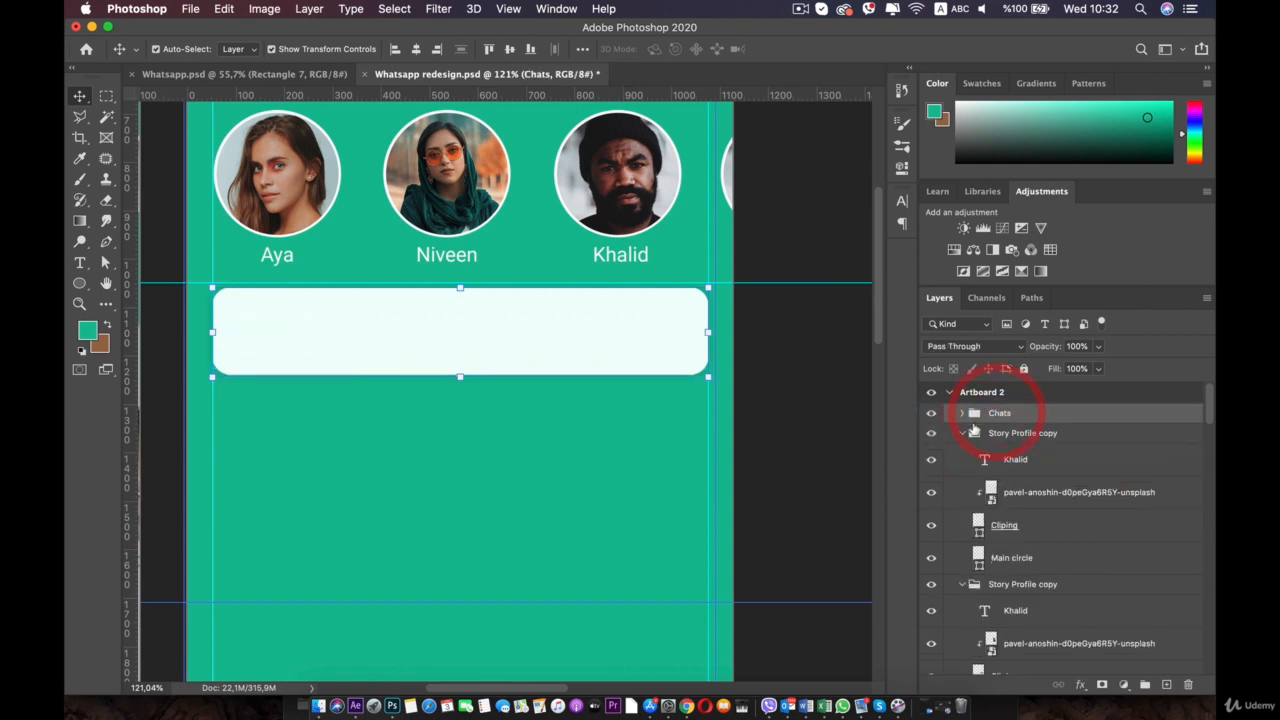
{"action": "left_click", "coordinate": [930, 414]}
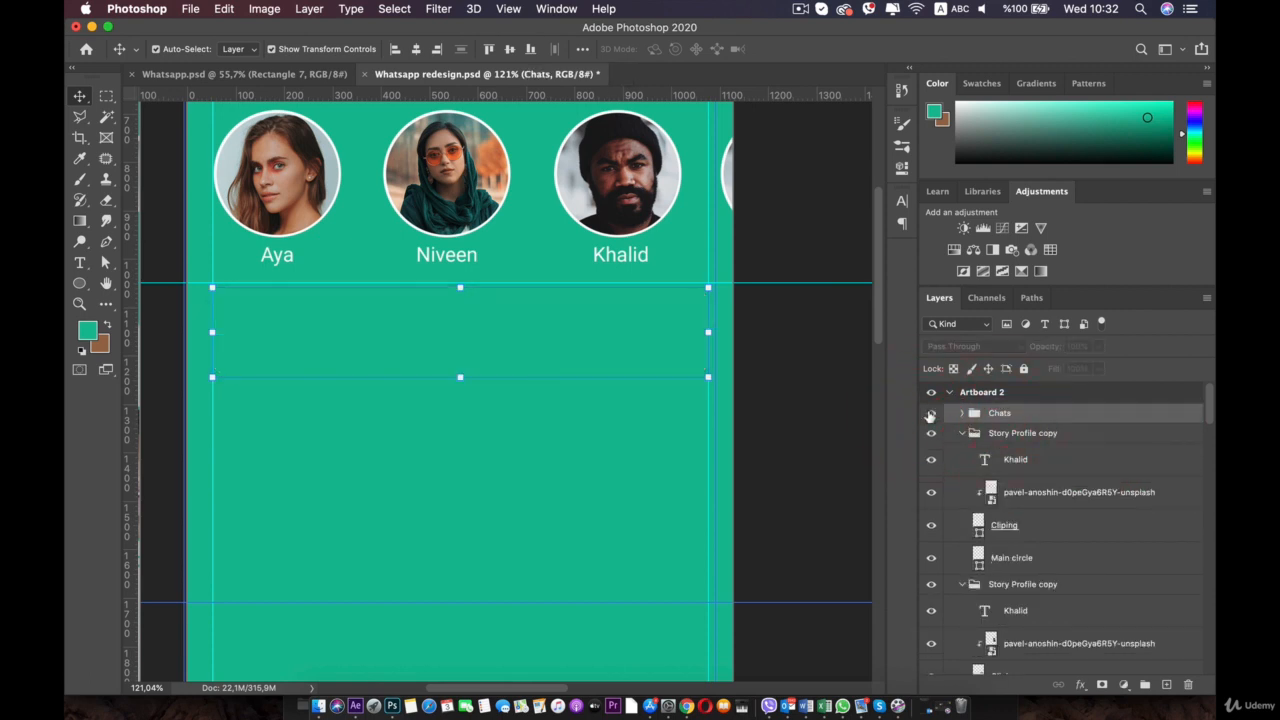
{"action": "left_click", "coordinate": [930, 414]}
Reorder Rectangle 5 inside the Chats group so it sits behind the card's texts, badge and profile photo, and collapse the group
{"action": "left_click", "coordinate": [962, 413]}
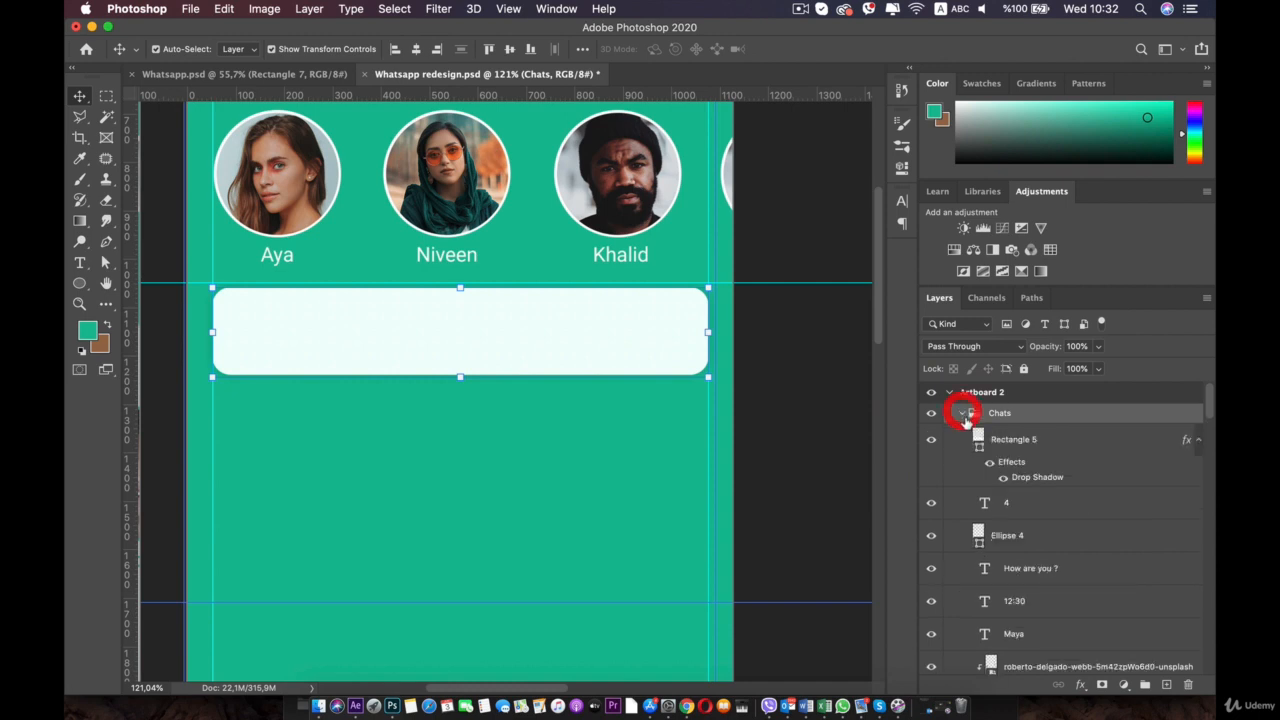
{"action": "left_click_drag", "start_coordinate": [1014, 438], "coordinate": [1058, 536]}
{"action": "scroll", "coordinate": [1045, 515], "scroll_direction": "up", "scroll_amount": 6}
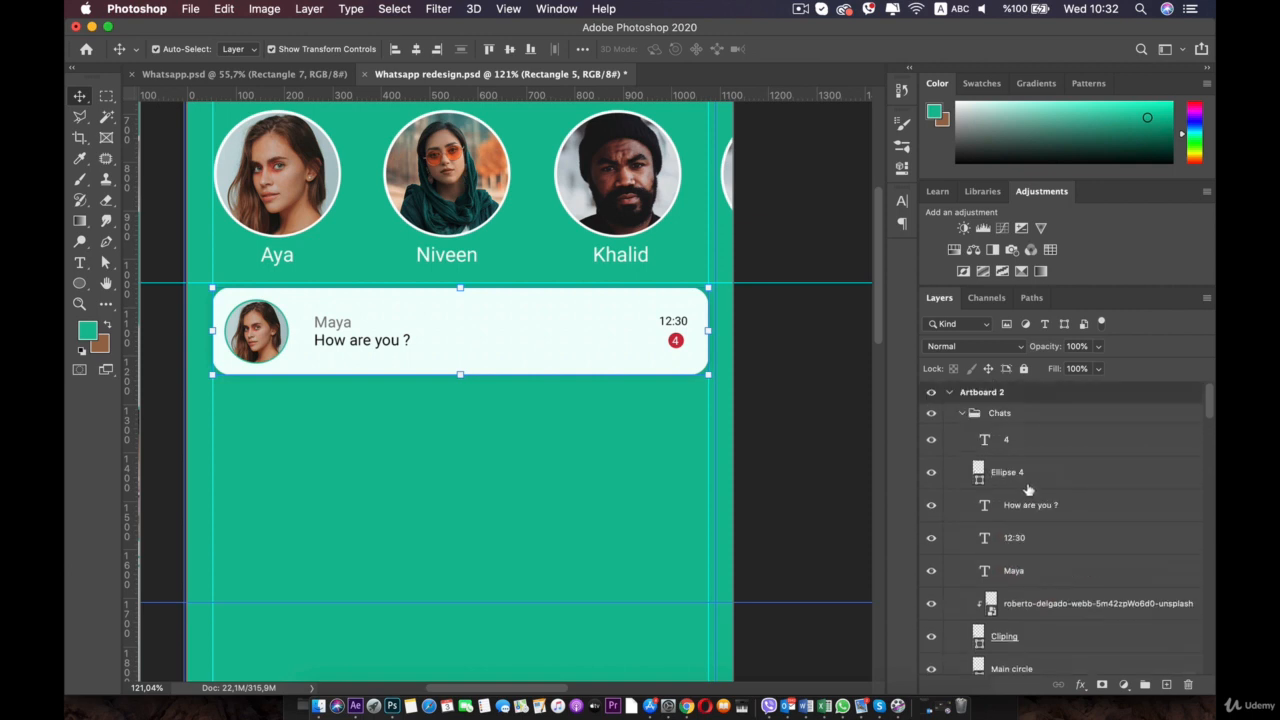
{"action": "left_click", "coordinate": [962, 414]}
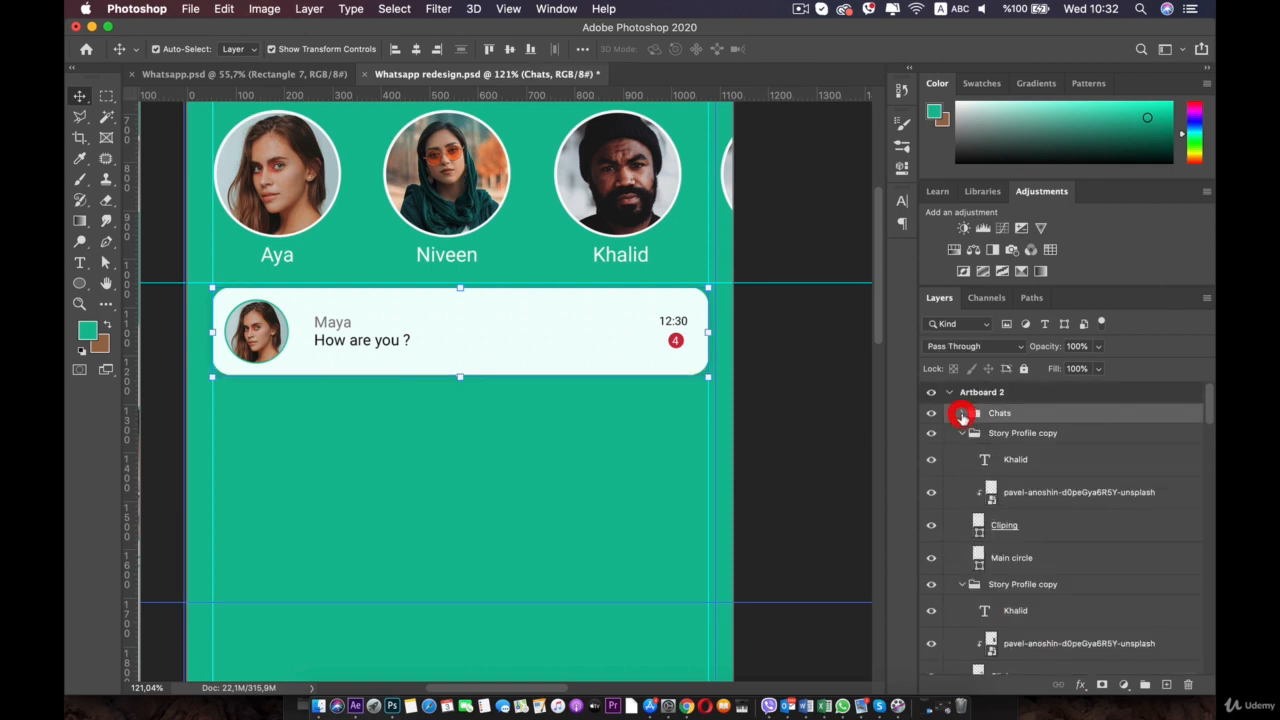
Nudge the whole Chats group upward until the card's top edge meets the horizontal guide below the quick chat profiles
{"action": "left_click", "coordinate": [611, 480]}
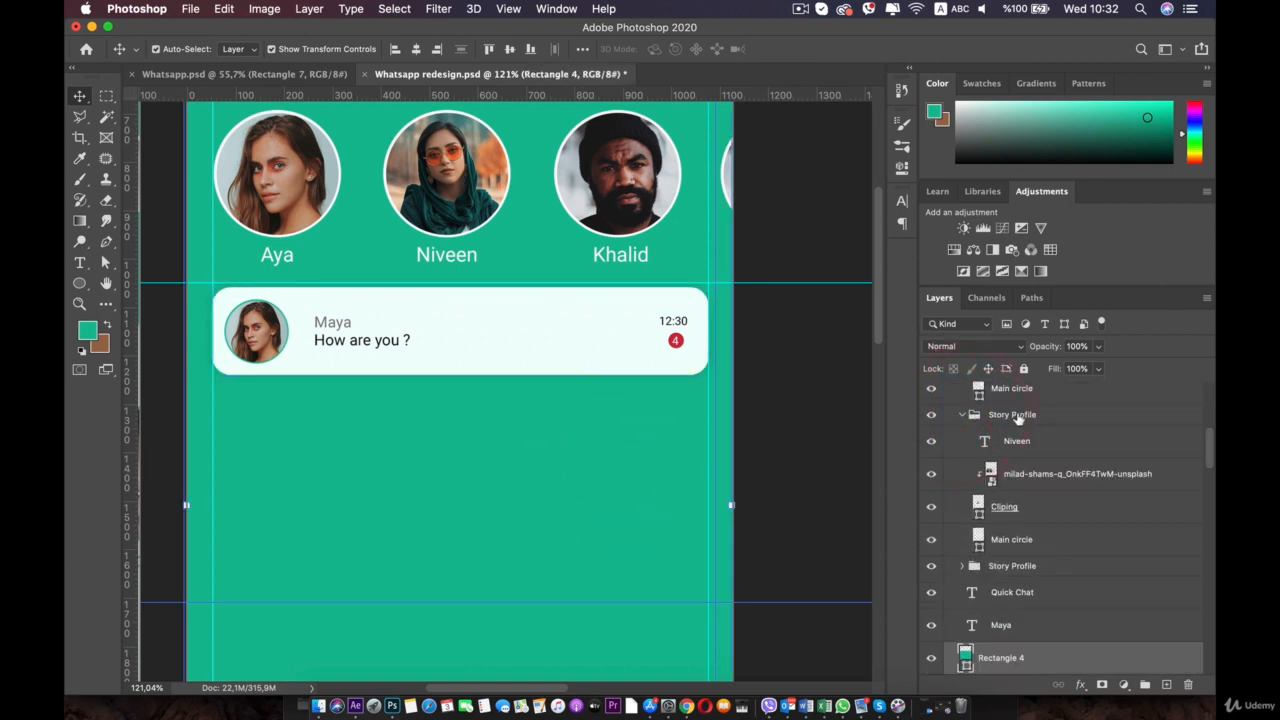
{"action": "scroll", "coordinate": [987, 420], "scroll_direction": "up", "scroll_amount": 5}
{"action": "double_click", "coordinate": [1000, 412]}
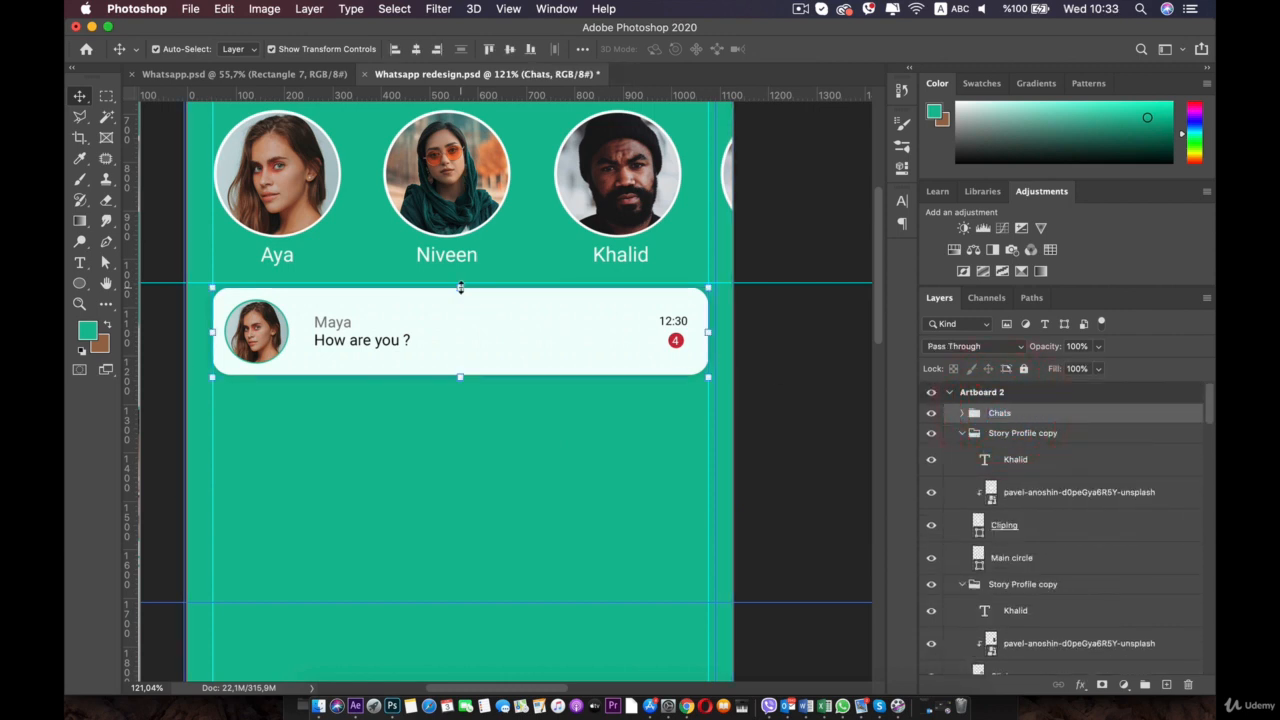
{"action": "key", "text": "Up"}
{"action": "key", "text": "Up"}
{"action": "key", "text": "Up"}
{"action": "key", "text": "Up"}
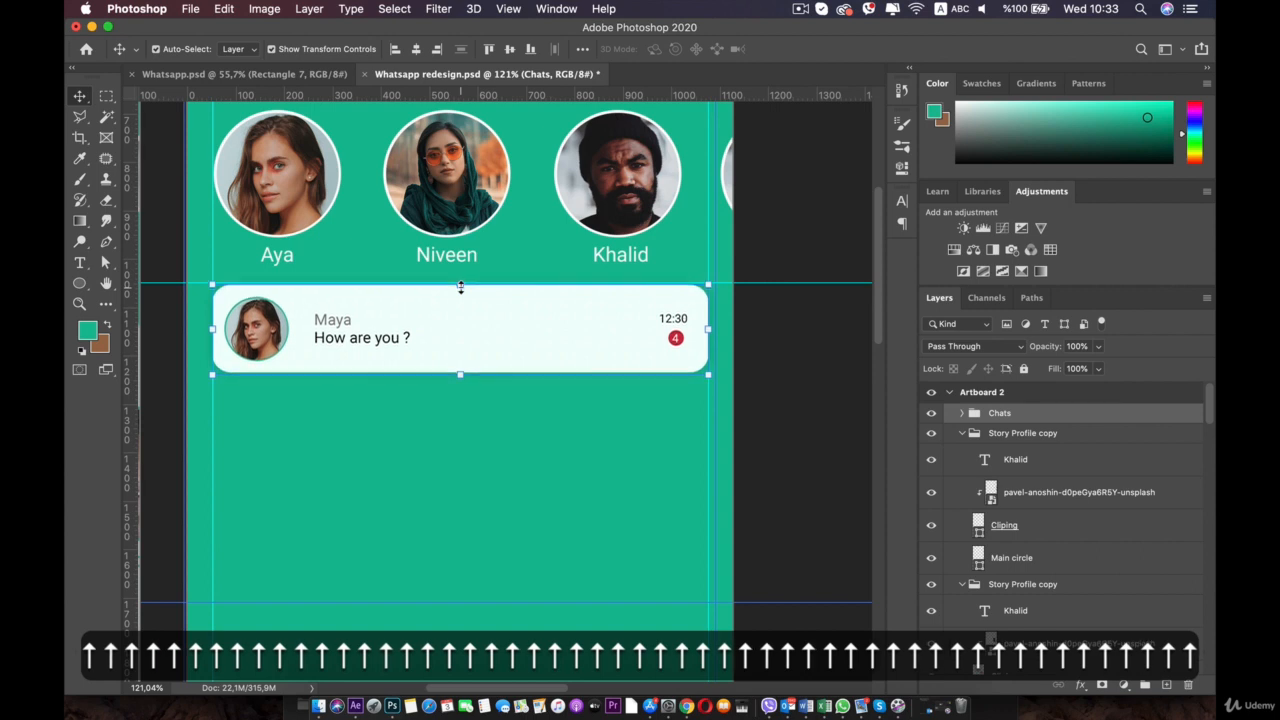
{"action": "key", "text": "Up"}
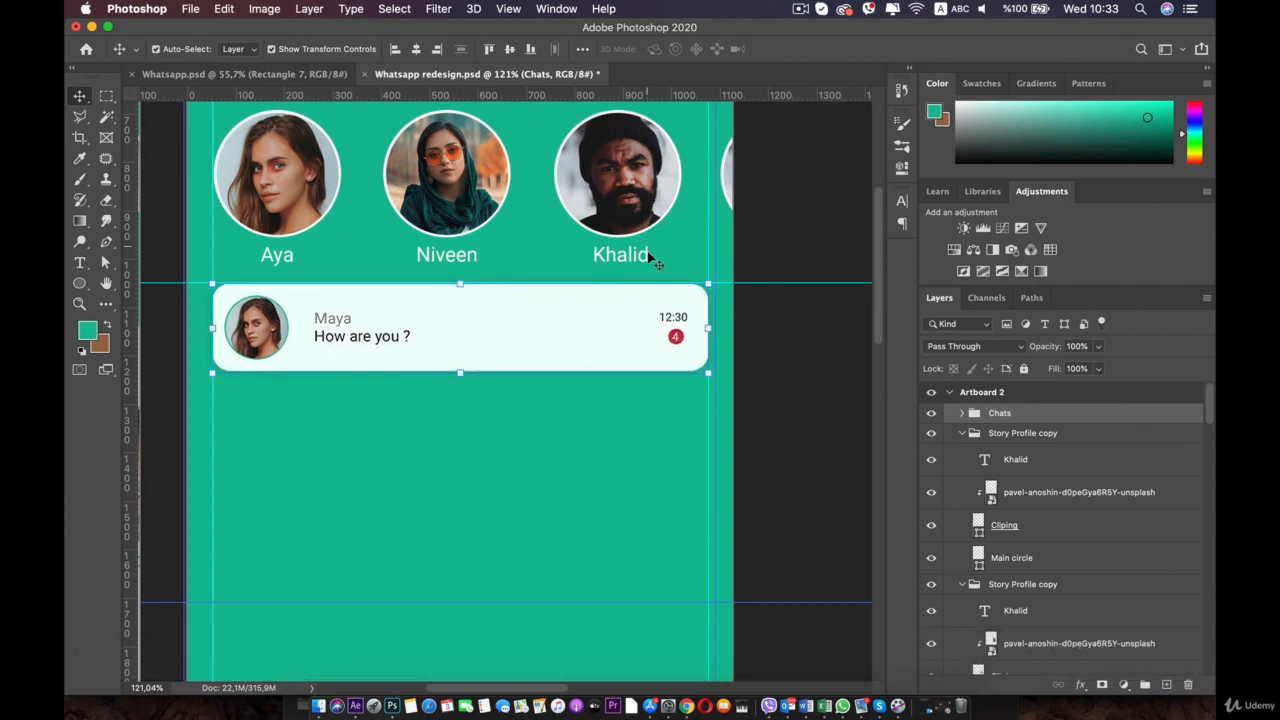
Duplicate the Chats group and shift the copy straight down toward the space below the first card
{"action": "key", "text": "super+j"}
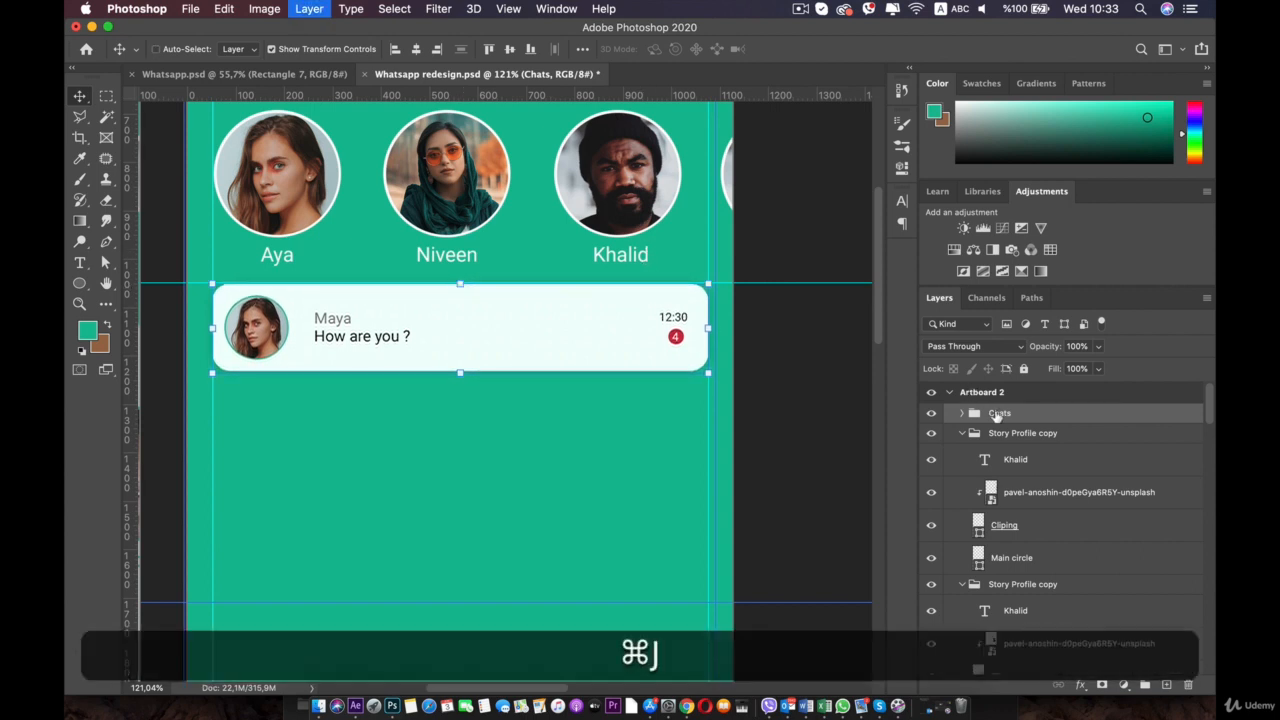
{"action": "left_click", "coordinate": [460, 280]}
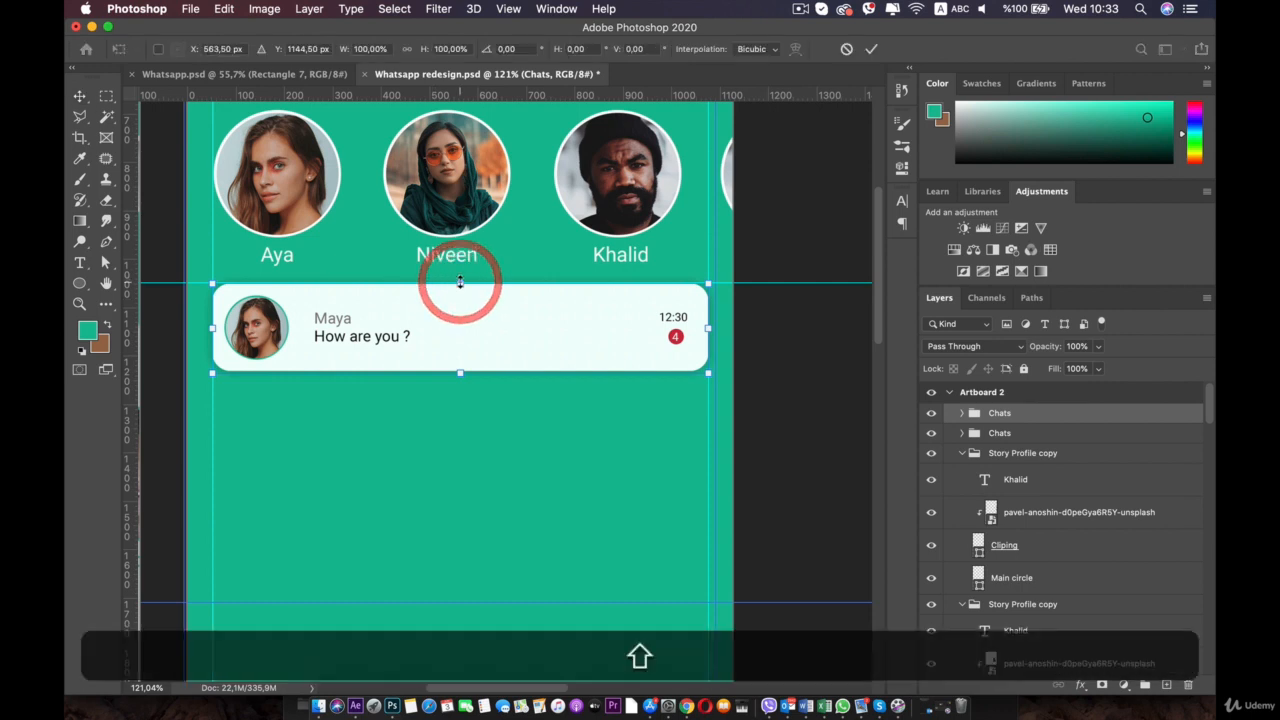
{"action": "key", "text": "shift+Down"}
{"action": "key", "text": "shift+Down"}
{"action": "key", "text": "shift+Down"}
{"action": "key", "text": "shift+Down"}
{"action": "key", "text": "shift+Down"}
{"action": "key", "text": "shift+Down"}
{"action": "key", "text": "shift+Down"}
{"action": "key", "text": "shift+Down"}
{"action": "key", "text": "shift+Down"}
{"action": "key", "text": "shift+Down"}
{"action": "key", "text": "shift+Down"}
{"action": "key", "text": "shift+Down"}
{"action": "key", "text": "shift+Down"}
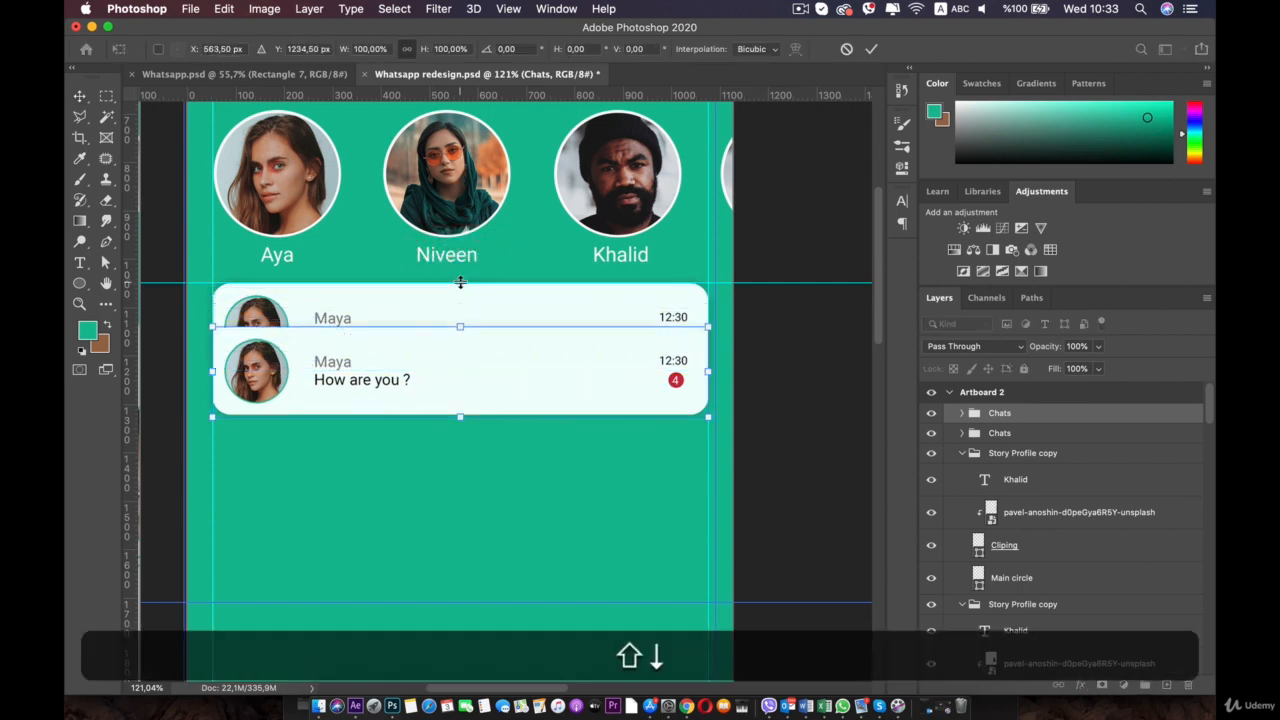
{"action": "key", "text": "shift+Down"}
{"action": "key", "text": "shift+Down"}
{"action": "key", "text": "shift+Down"}
{"action": "key", "text": "shift+Down"}
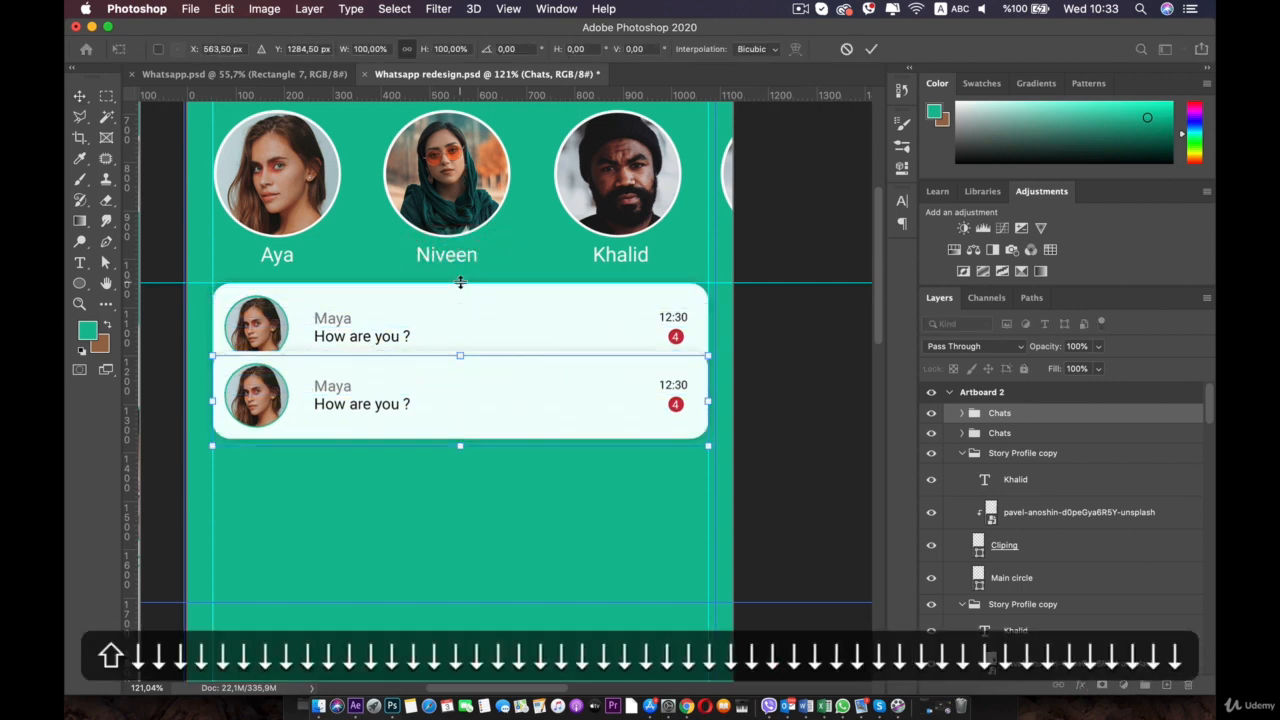
Fine-tune the copied card's vertical position to Y 1345.50 px, leaving a 20 px gap below the first card, and apply the transform
{"action": "scroll", "coordinate": [460, 282], "scroll_direction": "up", "scroll_amount": 3}
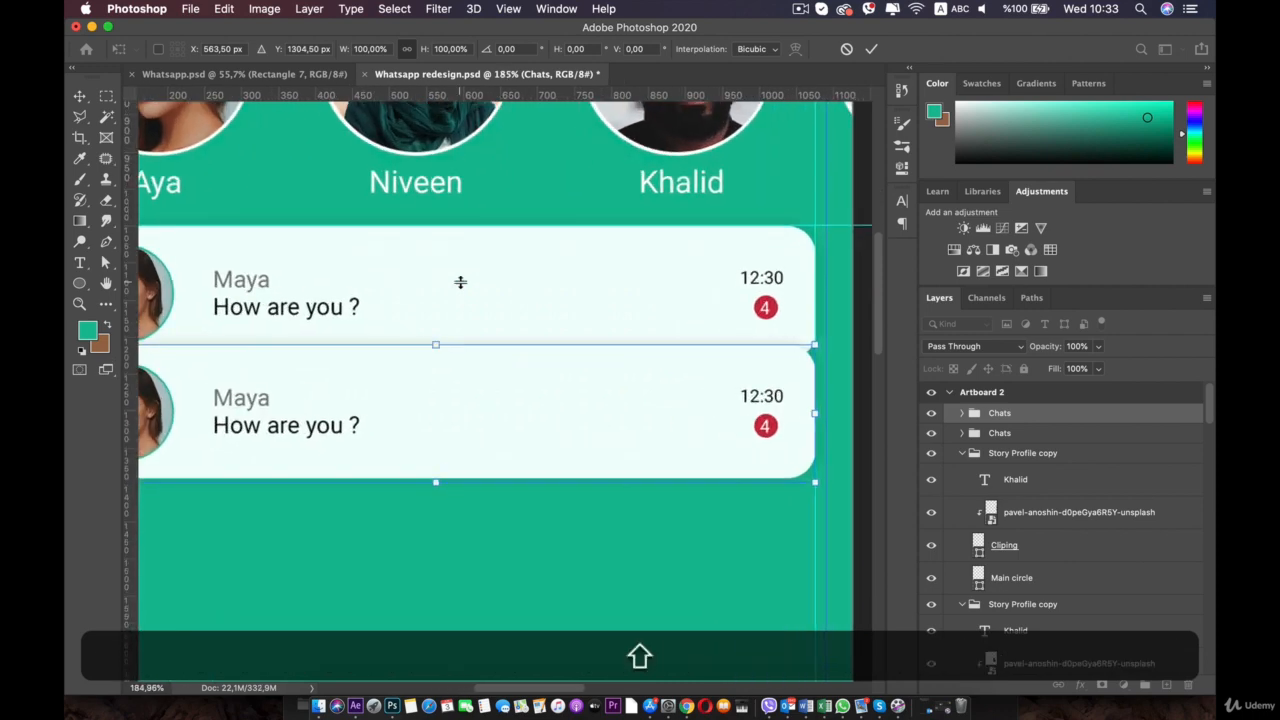
{"action": "key", "text": "shift+Down"}
{"action": "key", "text": "shift+Down"}
{"action": "key", "text": "shift+Down"}
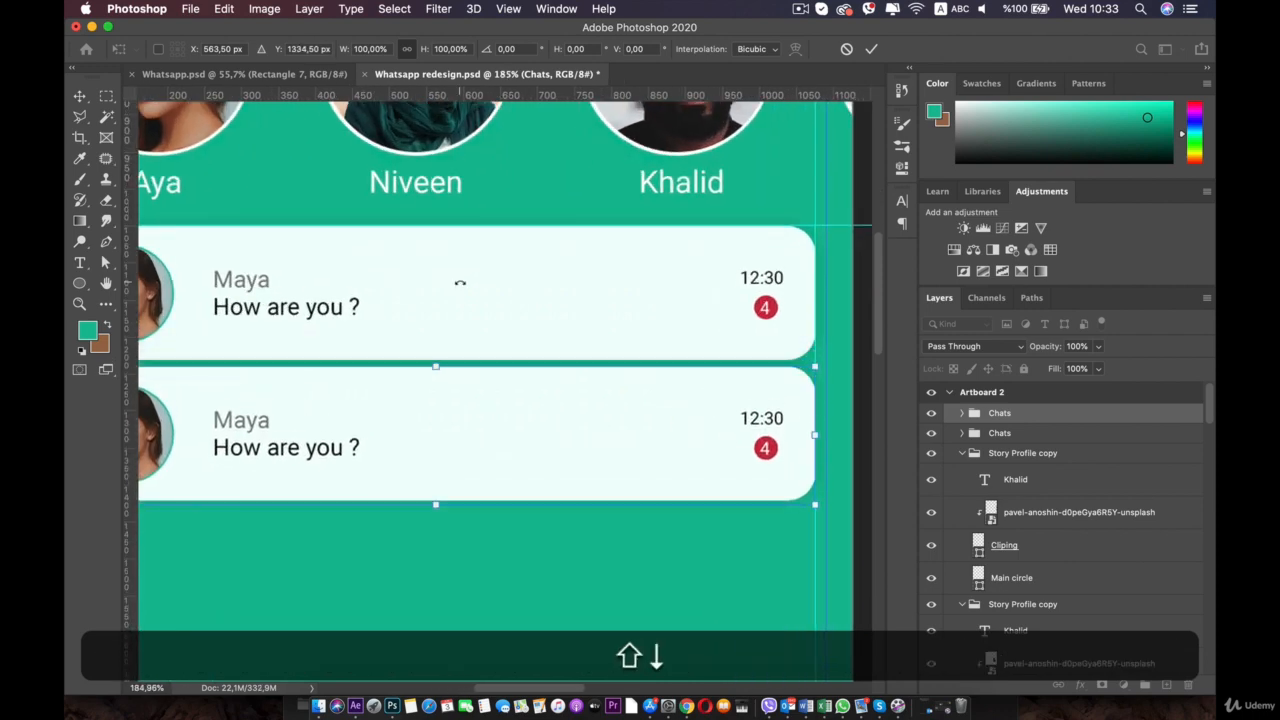
{"action": "key", "text": "Up"}
{"action": "key", "text": "Up"}
{"action": "key", "text": "Up"}
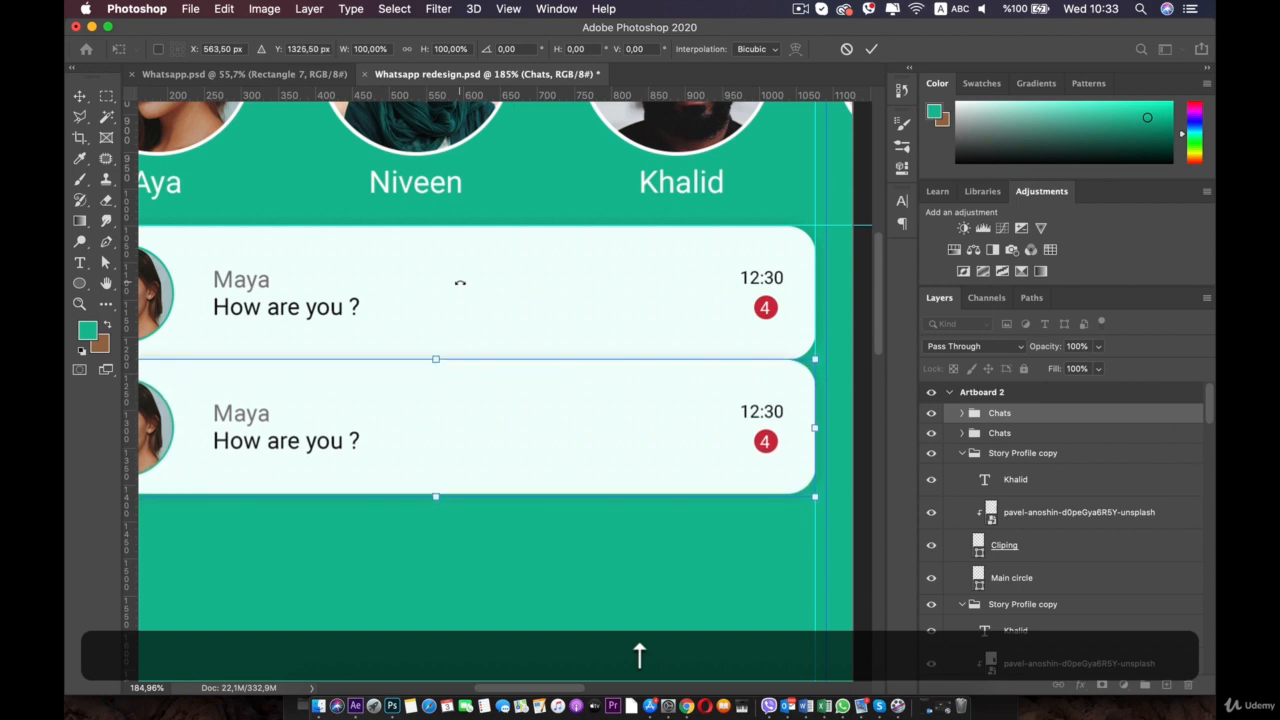
{"action": "key", "text": "Down"}
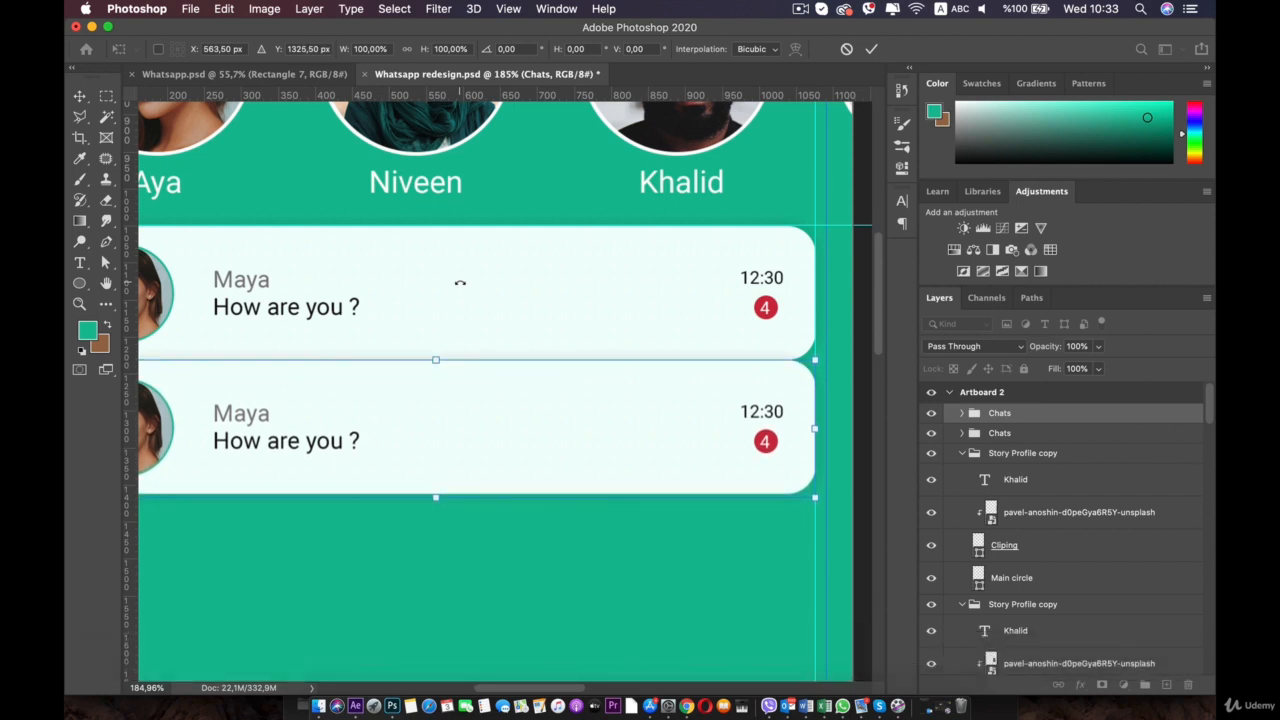
{"action": "key", "text": "shift"}
{"action": "key", "text": "shift+Down"}
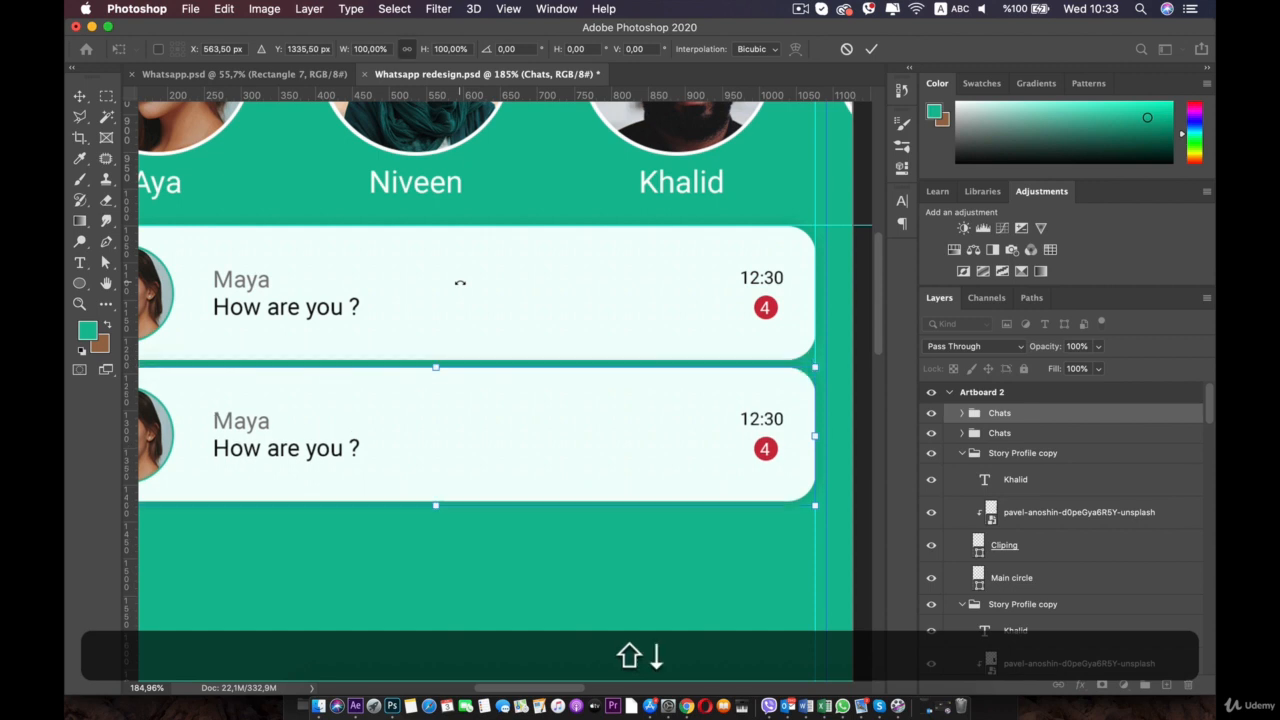
{"action": "key", "text": "shift+Down"}
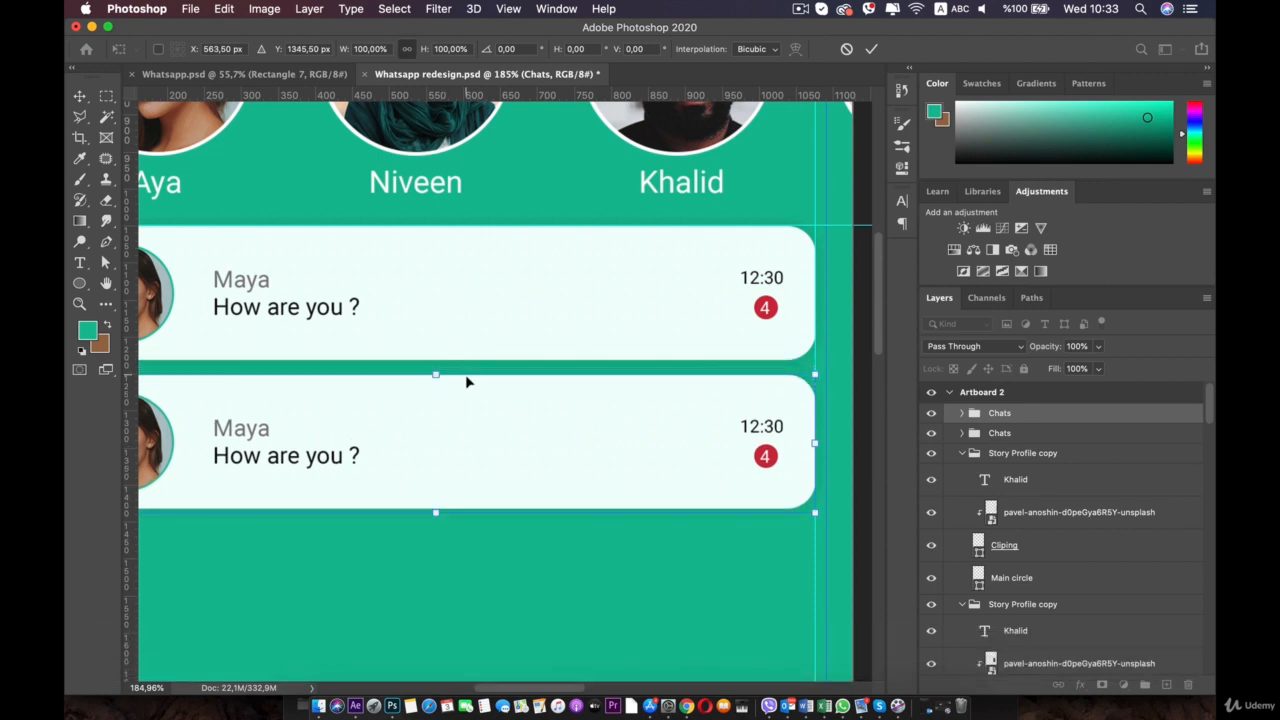
{"action": "key", "text": "super"}
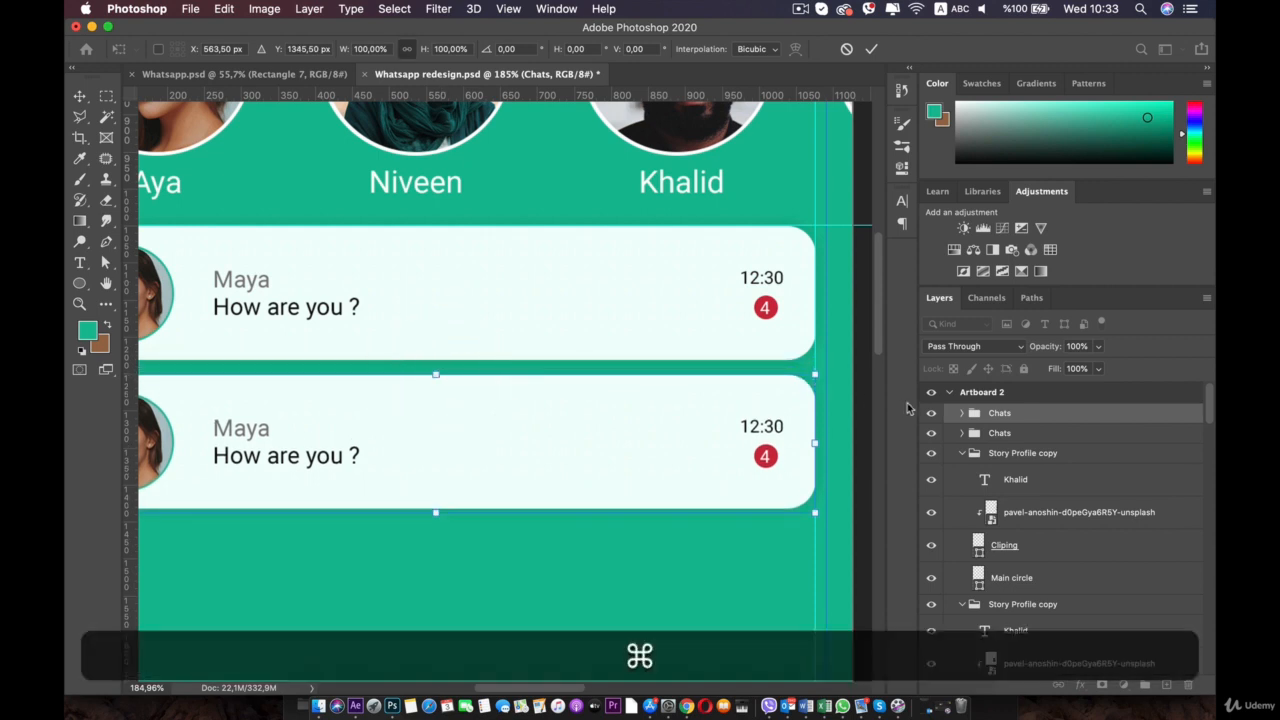
{"action": "left_click", "coordinate": [768, 438]}
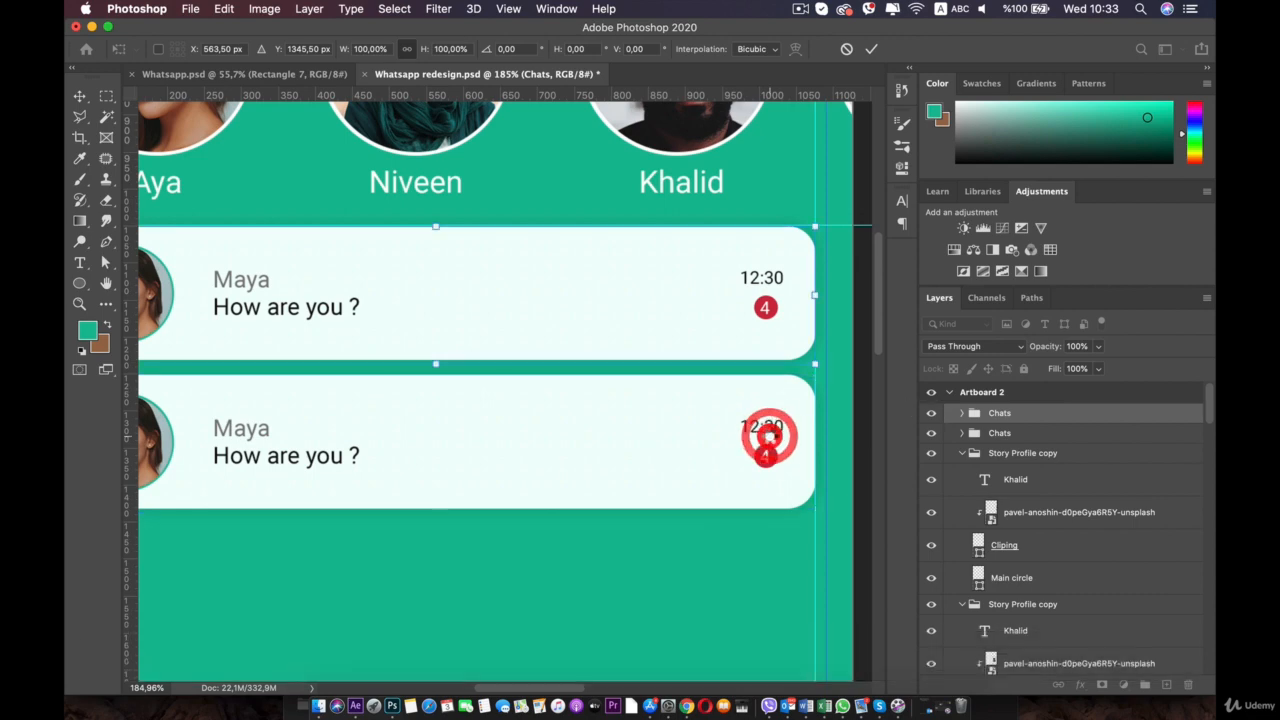
{"action": "left_click", "coordinate": [765, 457]}
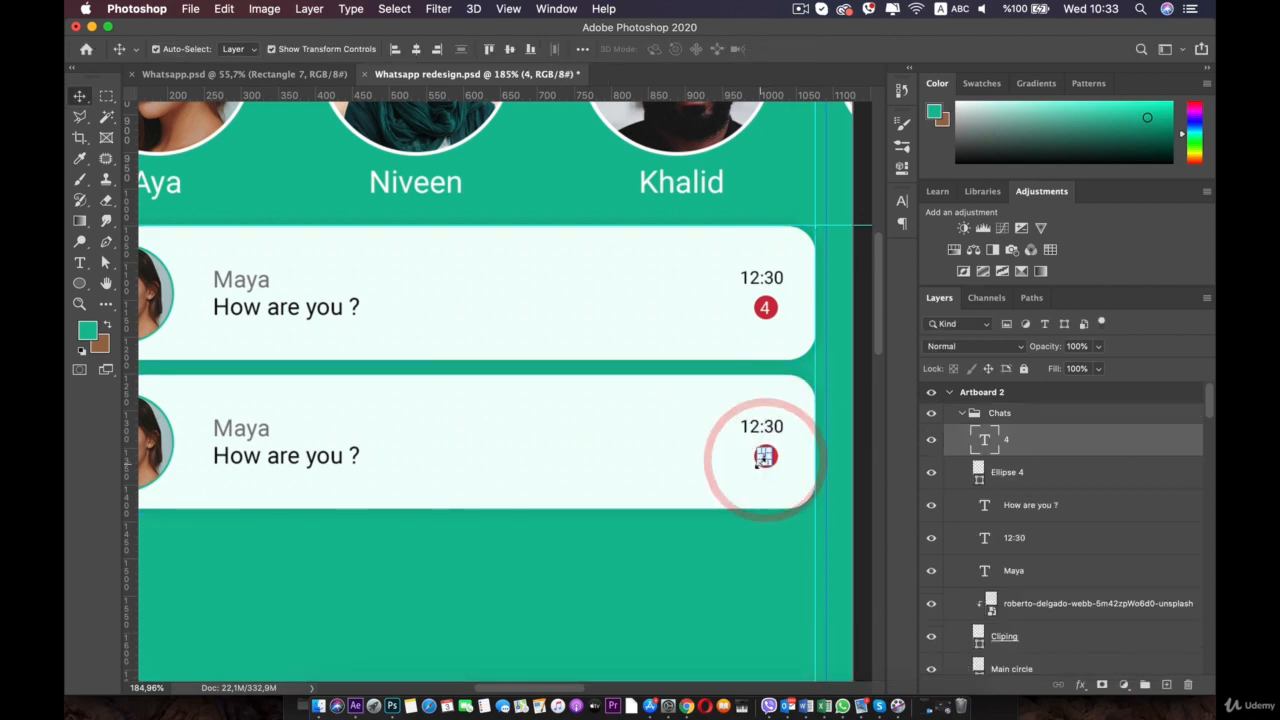
Duplicate the second card's Chats group, collapse the expanded groups and select the topmost copy
{"action": "scroll", "coordinate": [667, 458], "scroll_direction": "down", "scroll_amount": 6}
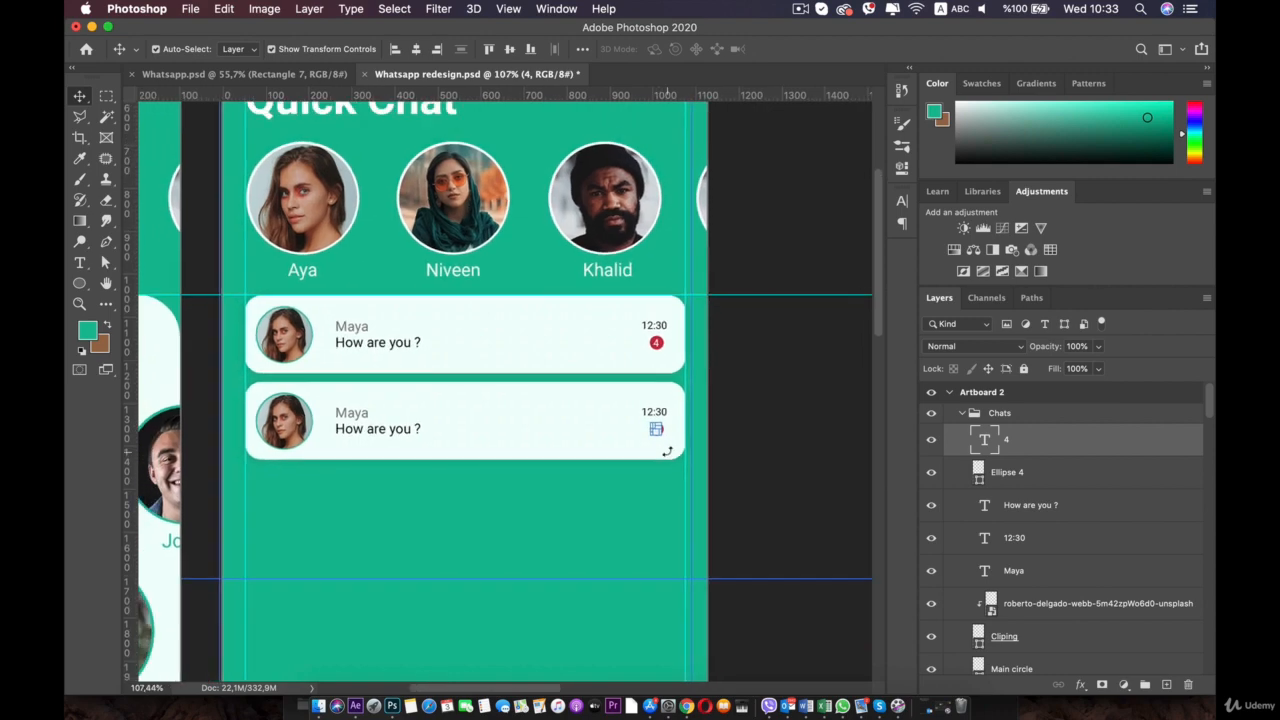
{"action": "scroll", "coordinate": [666, 450], "scroll_direction": "down", "scroll_amount": 3}
{"action": "scroll", "coordinate": [660, 448], "scroll_direction": "up", "scroll_amount": 4}
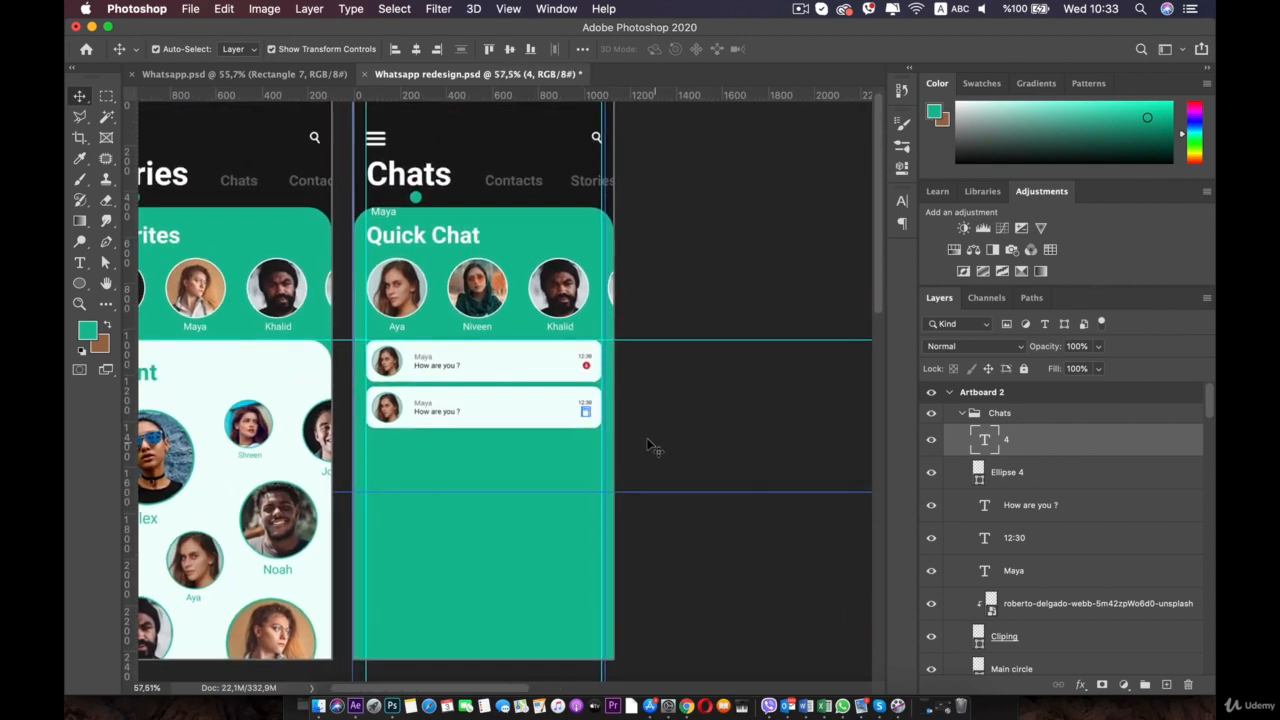
{"action": "scroll", "coordinate": [648, 446], "scroll_direction": "up", "scroll_amount": 3}
{"action": "left_click_drag", "start_coordinate": [651, 446], "coordinate": [572, 329]}
{"action": "left_click", "coordinate": [572, 329]}
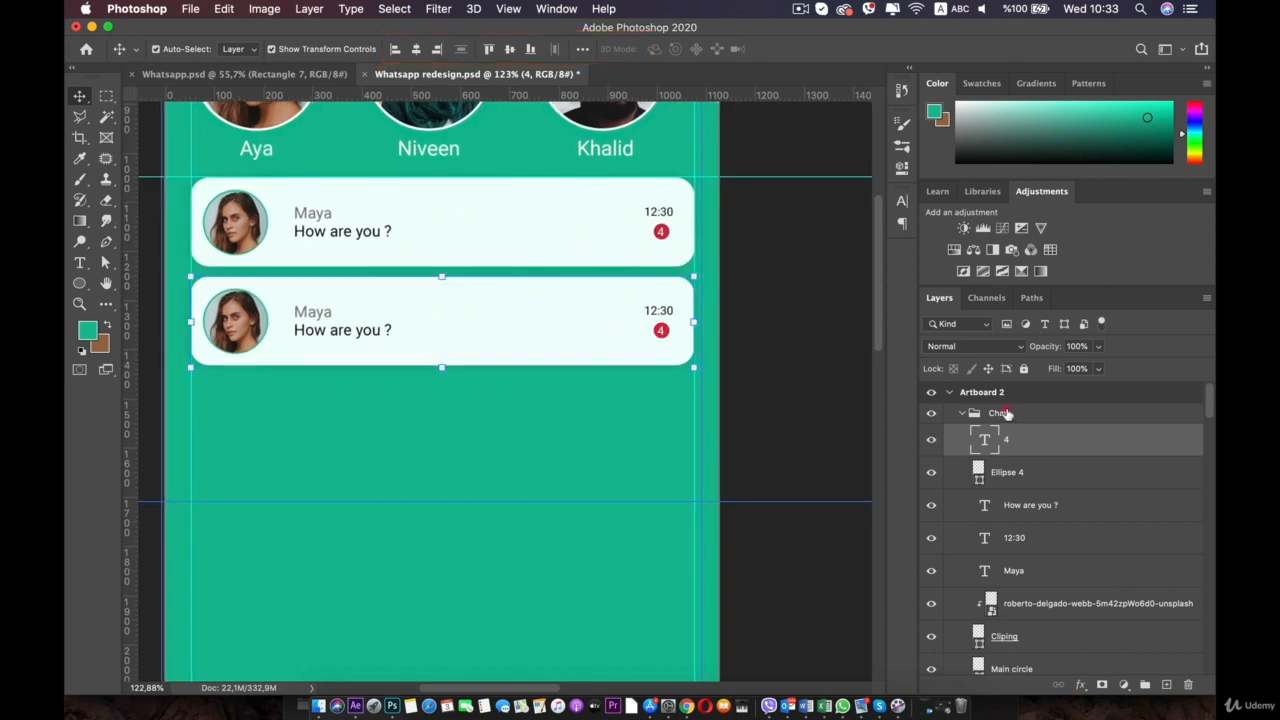
{"action": "left_click", "coordinate": [1003, 413]}
{"action": "key", "text": "super+j"}
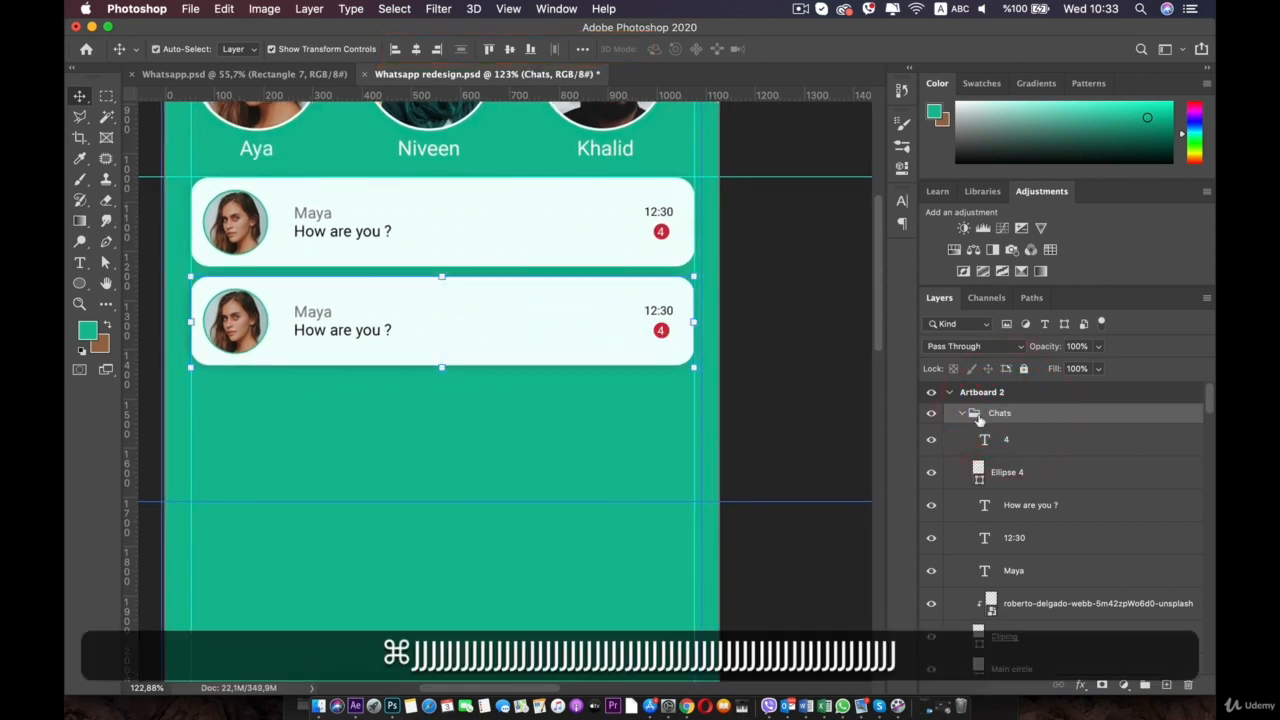
{"action": "left_click", "coordinate": [963, 413]}
{"action": "double_click", "coordinate": [958, 432]}
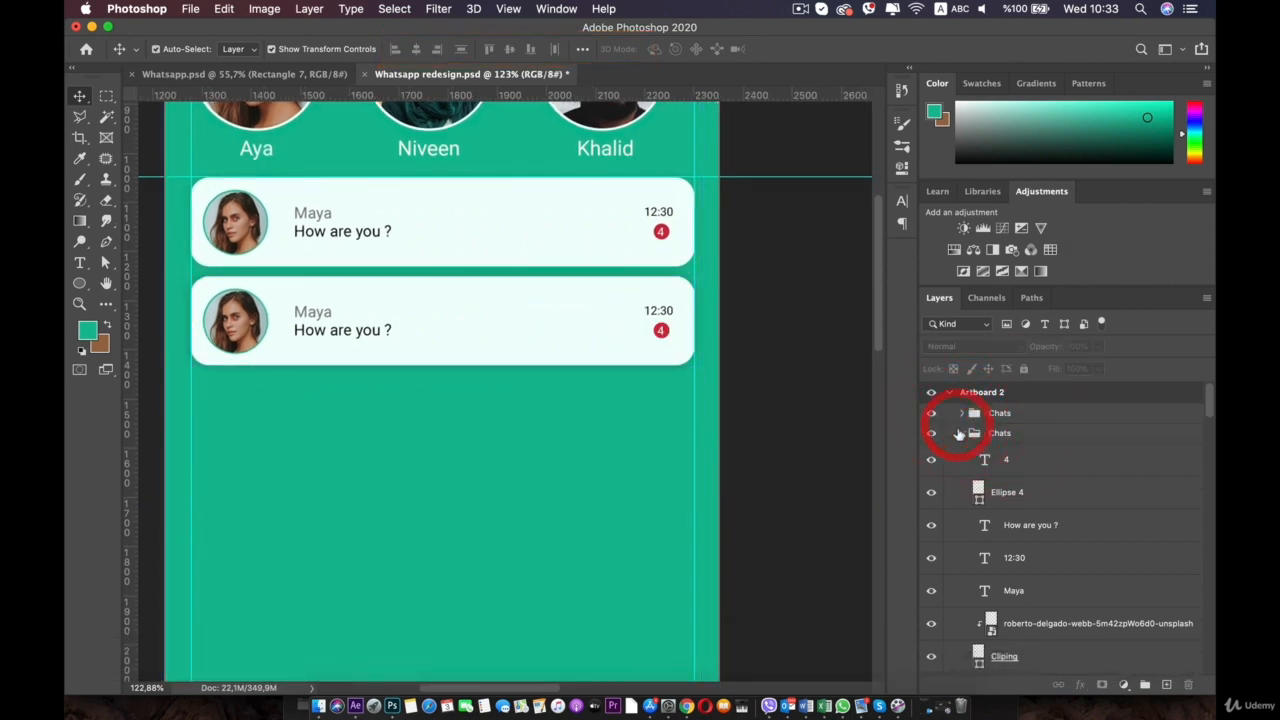
{"action": "left_click", "coordinate": [1123, 374]}
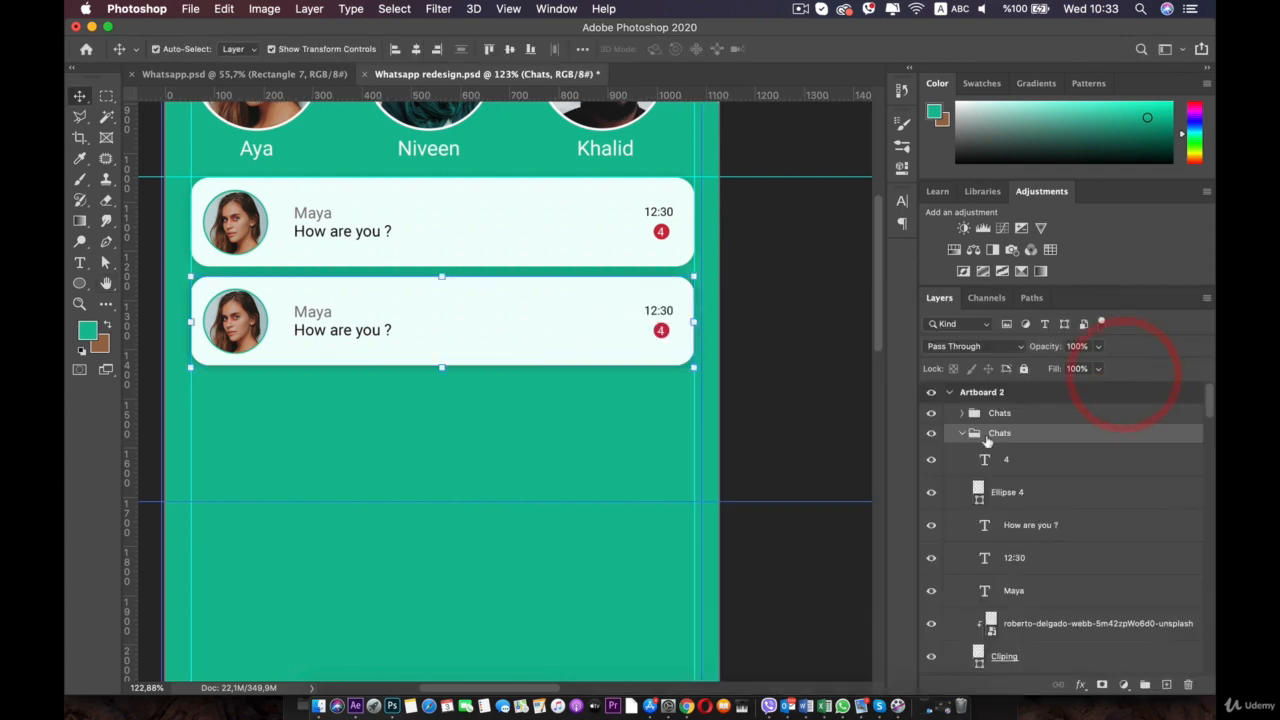
{"action": "left_click", "coordinate": [963, 433]}
{"action": "left_click", "coordinate": [990, 415]}
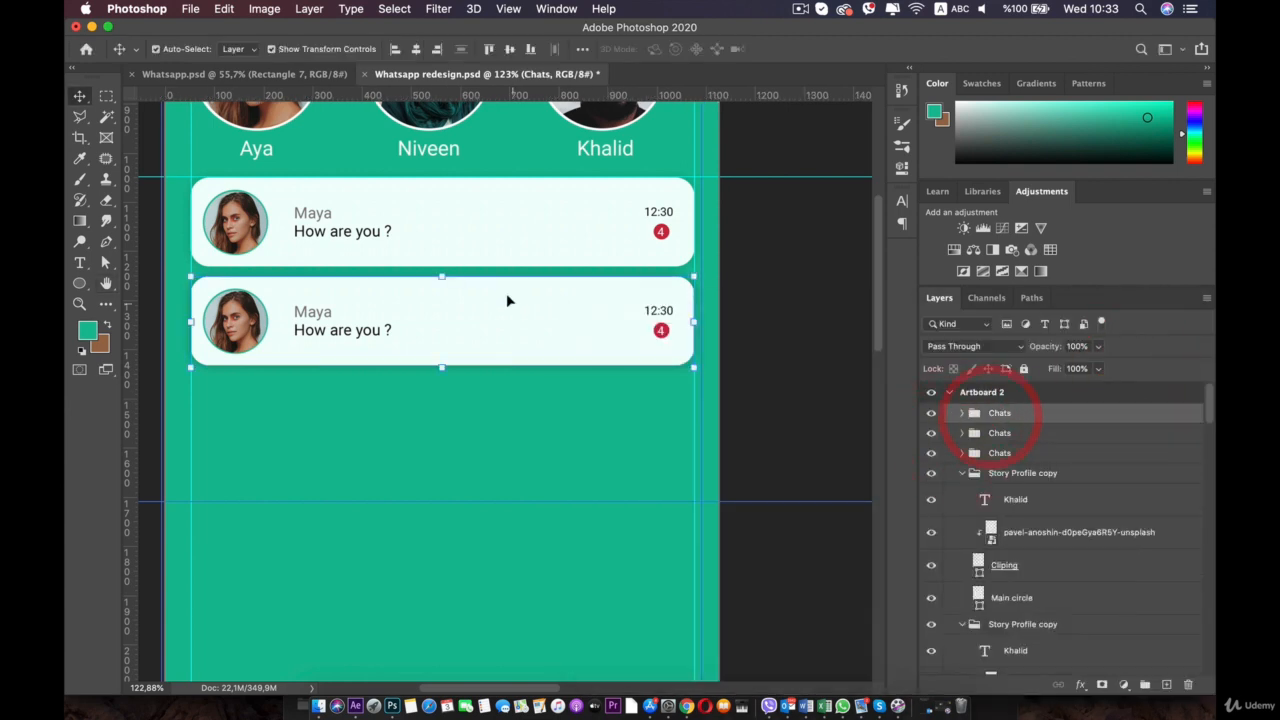
Shift the topmost Chats copy straight down to Y 1525.50 px, beneath the second card
{"action": "left_click", "coordinate": [443, 275]}
{"action": "key", "text": "Down"}
{"action": "key", "text": "Down"}
{"action": "key", "text": "Down"}
{"action": "key", "text": "Down"}
{"action": "key", "text": "Down"}
{"action": "key", "text": "Down"}
{"action": "key", "text": "Down"}
{"action": "key", "text": "Down"}
{"action": "key", "text": "Down"}
{"action": "key", "text": "Down"}
{"action": "key", "text": "Down"}
{"action": "key", "text": "Down"}
{"action": "key", "text": "Down"}
{"action": "key", "text": "Down"}
{"action": "key", "text": "Down"}
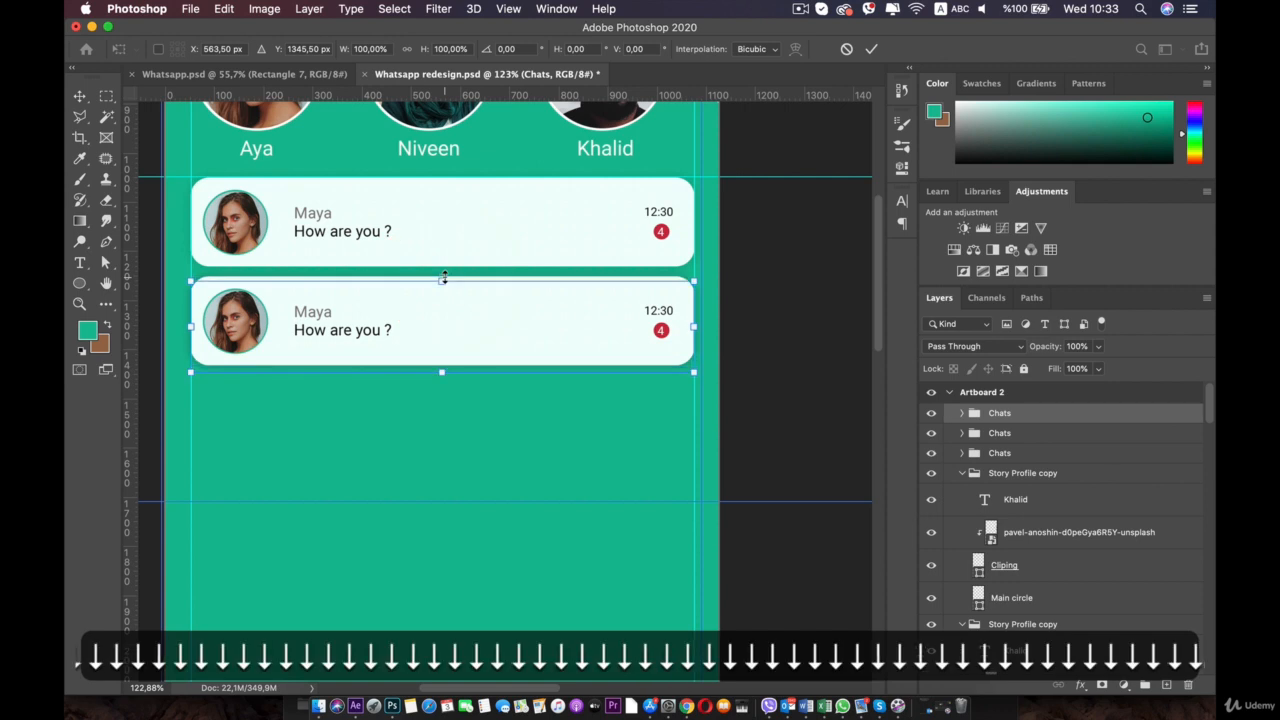
{"action": "key", "text": "Down"}
{"action": "key", "text": "Down"}
{"action": "key", "text": "Down"}
{"action": "key", "text": "Down"}
{"action": "key", "text": "Down"}
{"action": "key", "text": "Down"}
{"action": "key", "text": "Down"}
{"action": "key", "text": "Down"}
{"action": "key", "text": "Down"}
{"action": "key", "text": "Down"}
{"action": "key", "text": "Down"}
{"action": "key", "text": "Down"}
{"action": "key", "text": "Down"}
{"action": "key", "text": "Down"}
{"action": "key", "text": "Down"}
{"action": "key", "text": "Down"}
{"action": "key", "text": "Down"}
{"action": "key", "text": "Down"}
{"action": "key", "text": "Down"}
{"action": "key", "text": "Down"}
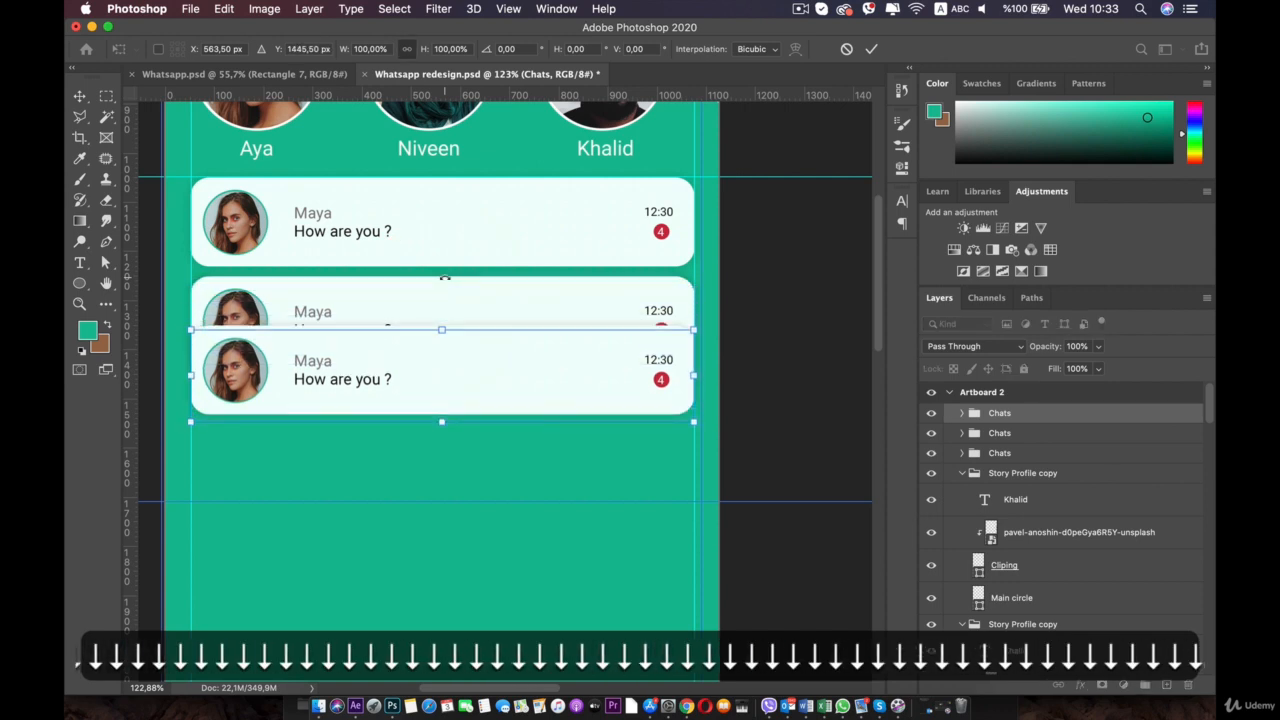
{"action": "key", "text": "shift+Down"}
{"action": "key", "text": "shift+Down"}
{"action": "key", "text": "shift+Down"}
{"action": "key", "text": "shift+Down"}
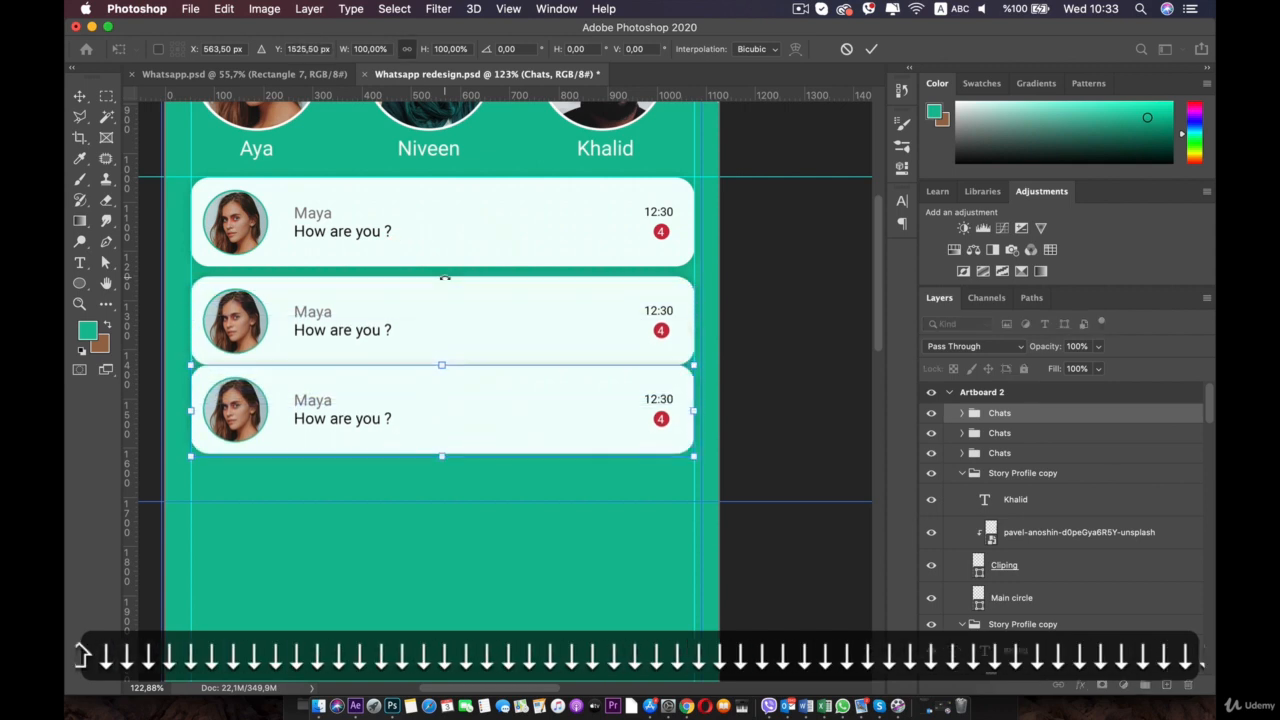
Fine-tune the third card's vertical position to Y 1526.50 px so its top edge meets the second card's bottom edge
{"action": "scroll", "coordinate": [445, 278], "scroll_direction": "up", "scroll_amount": 5}
{"action": "key", "text": "shift+Down"}
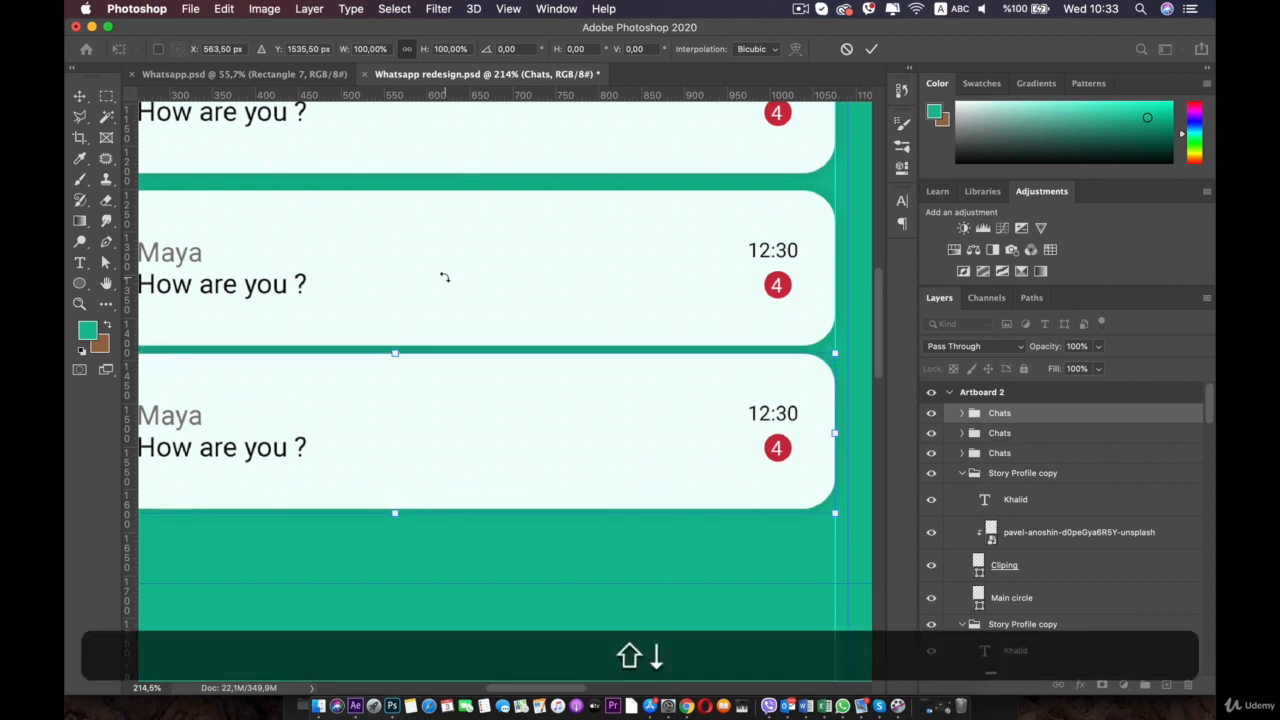
{"action": "key", "text": "Up"}
{"action": "key", "text": "Up"}
{"action": "key", "text": "Up"}
{"action": "key", "text": "shift+Up"}
{"action": "key", "text": "shift+Up"}
{"action": "key", "text": "shift+Down"}
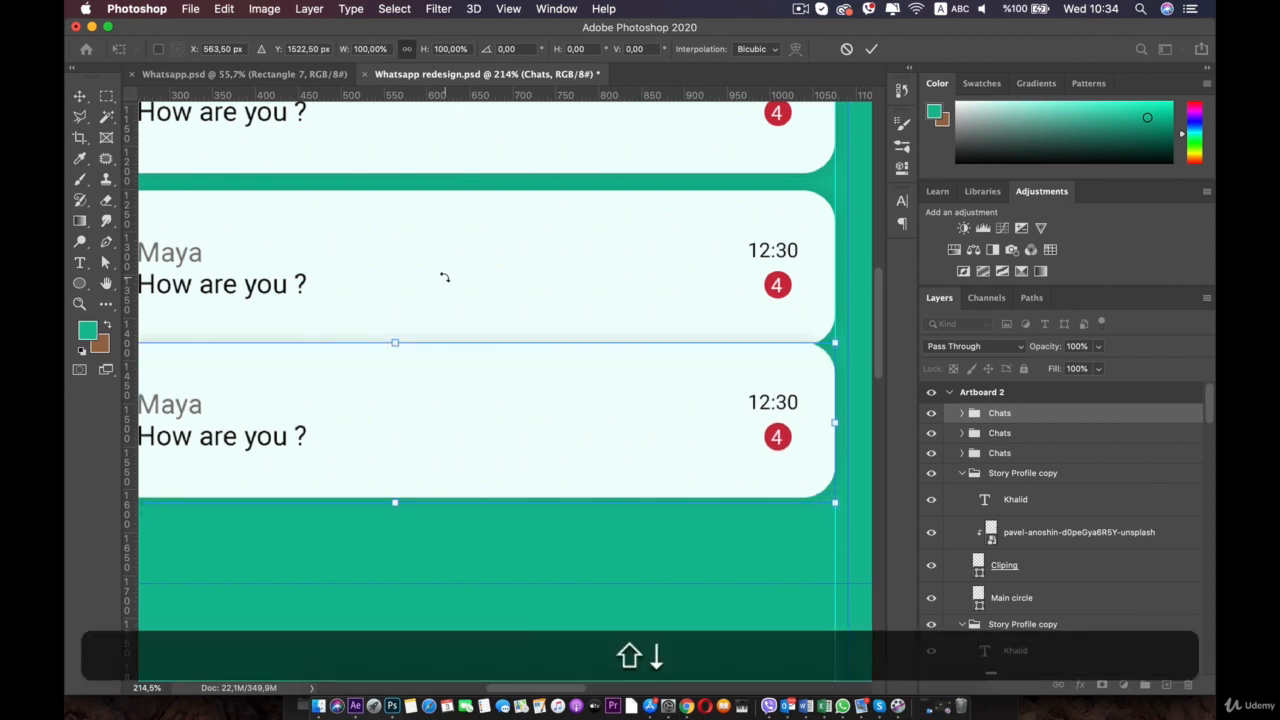
{"action": "key", "text": "Down"}
{"action": "key", "text": "Down"}
{"action": "key", "text": "Down"}
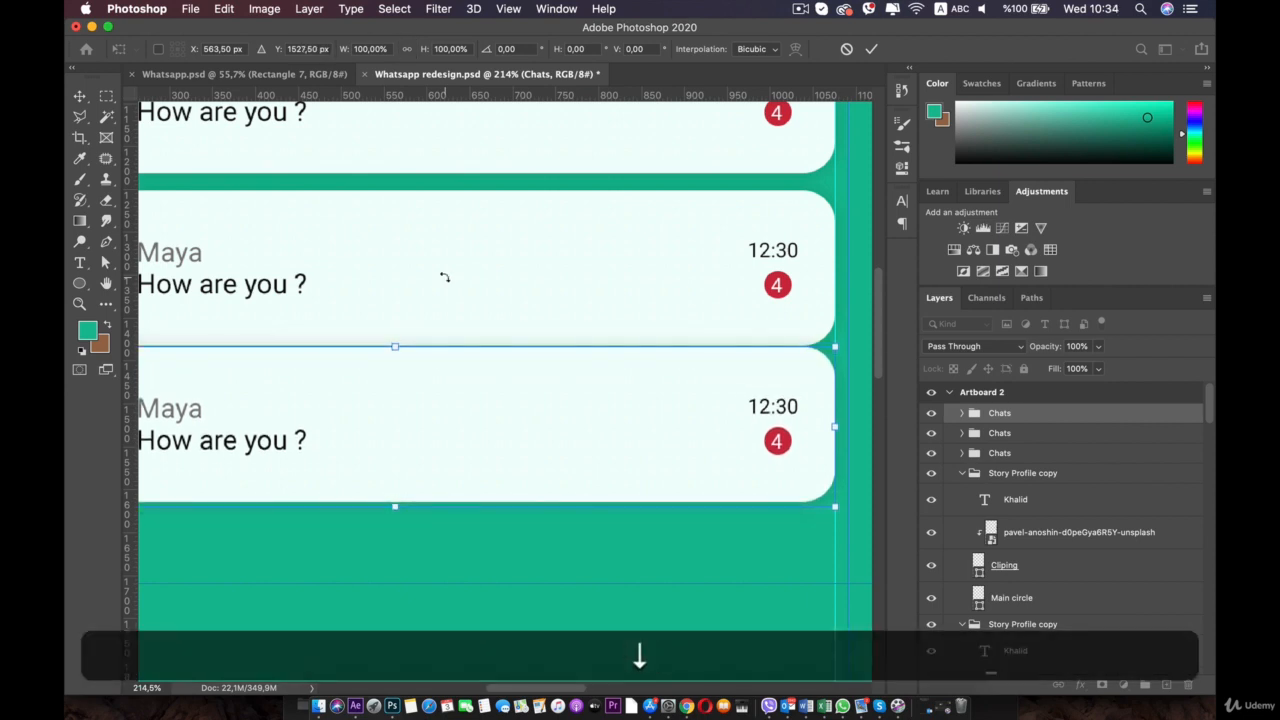
{"action": "key", "text": "Up"}
{"action": "key", "text": "shift"}
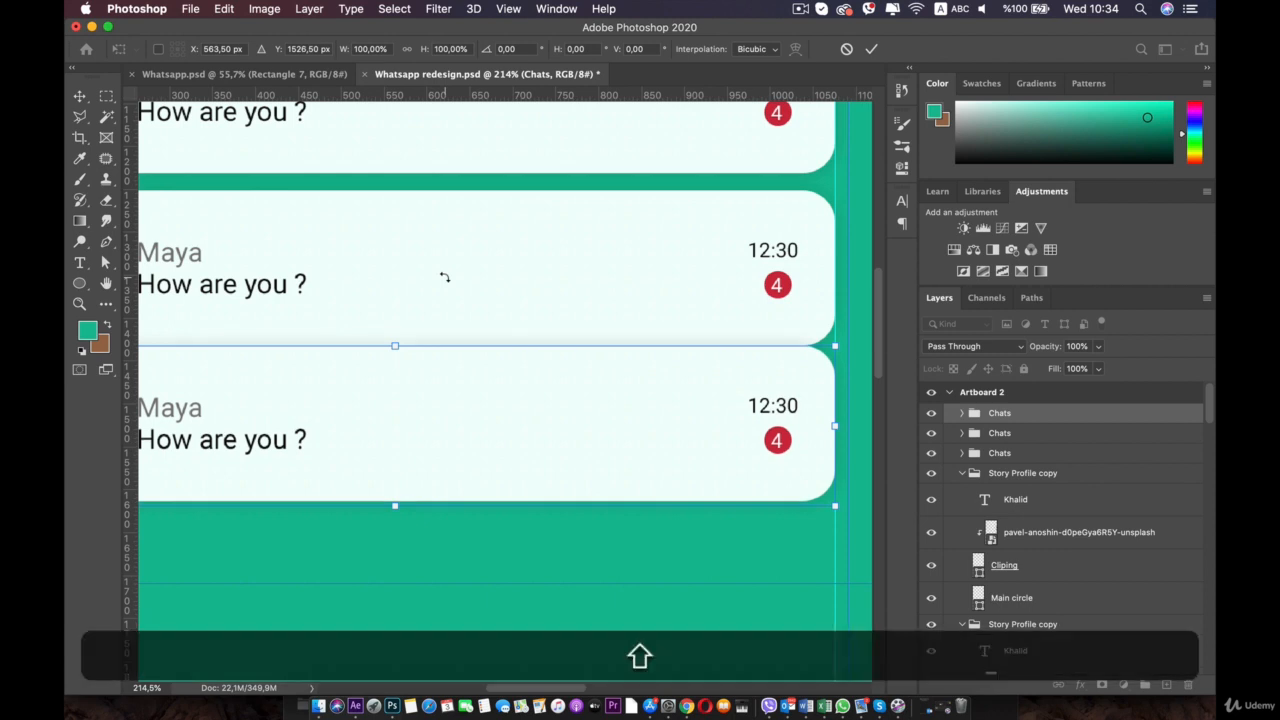
Lower the third card by 20 px to Y 1546.50 px and apply the transform
{"action": "key", "text": "shift+Down"}
{"action": "key", "text": "shift+Down"}
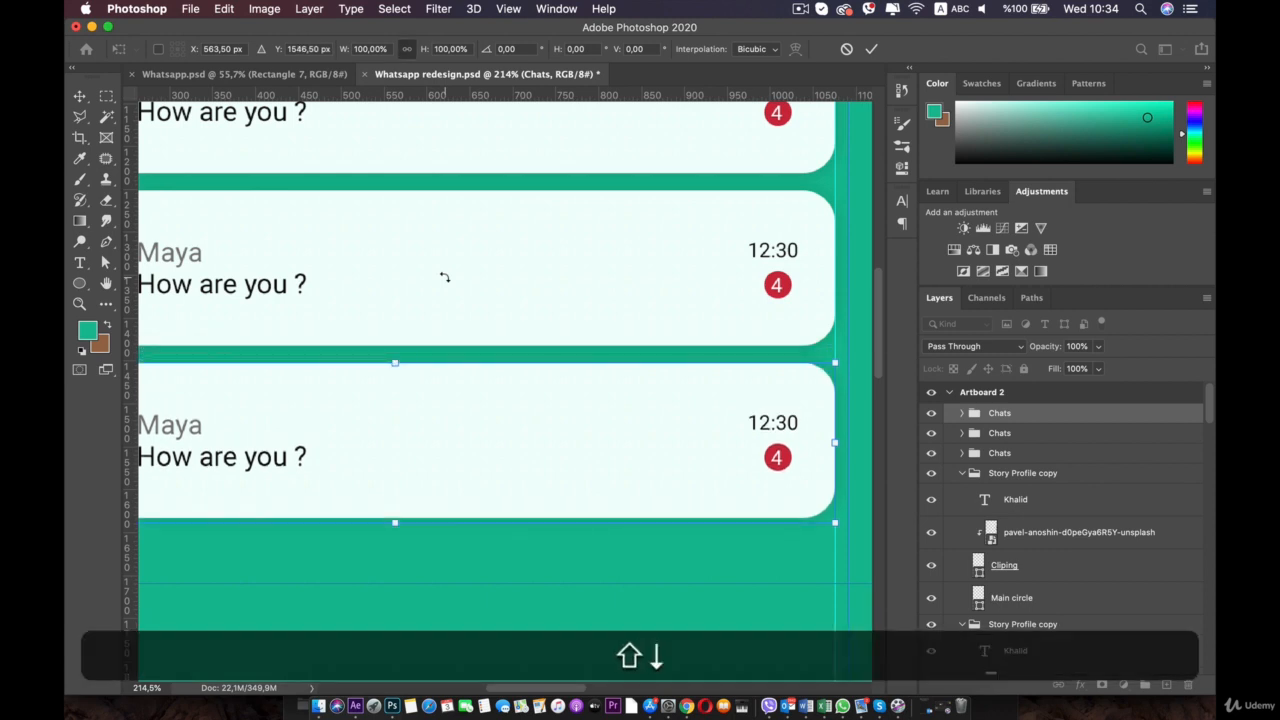
{"action": "scroll", "coordinate": [546, 408], "scroll_direction": "down", "scroll_amount": 1}
{"action": "scroll", "coordinate": [546, 408], "scroll_direction": "down", "scroll_amount": 4}
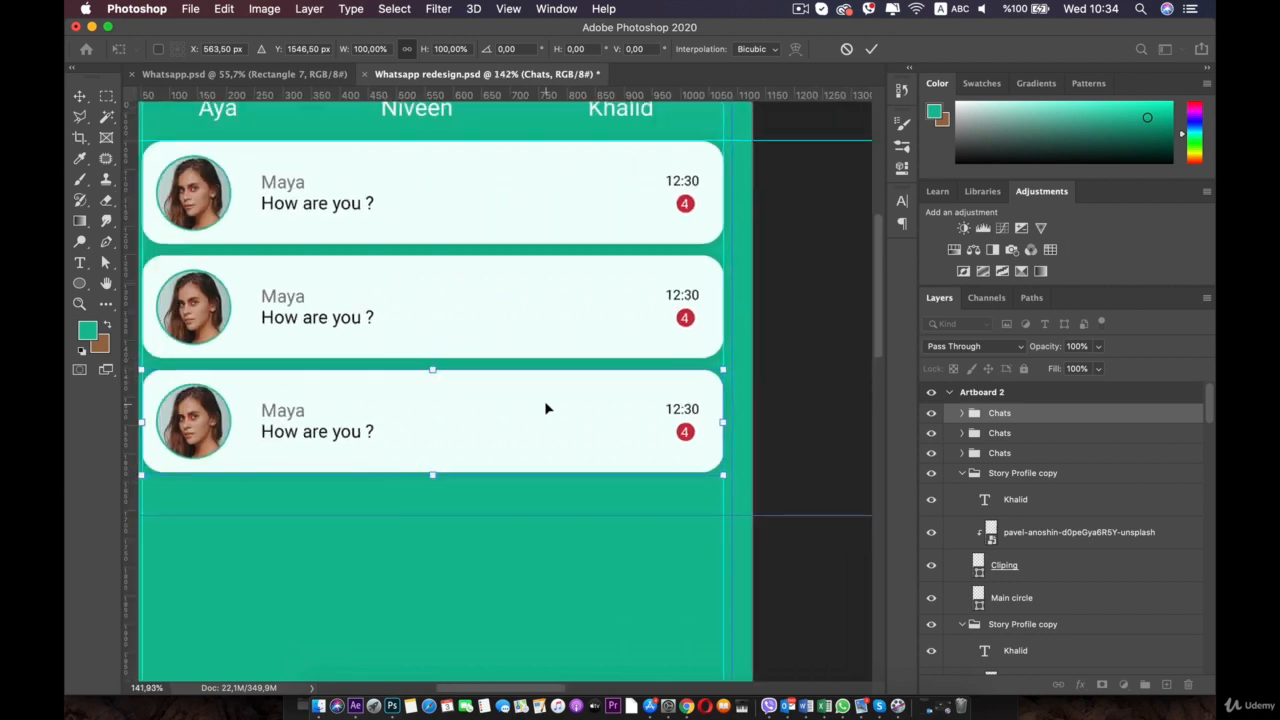
{"action": "left_click_drag", "start_coordinate": [510, 369], "coordinate": [537, 311]}
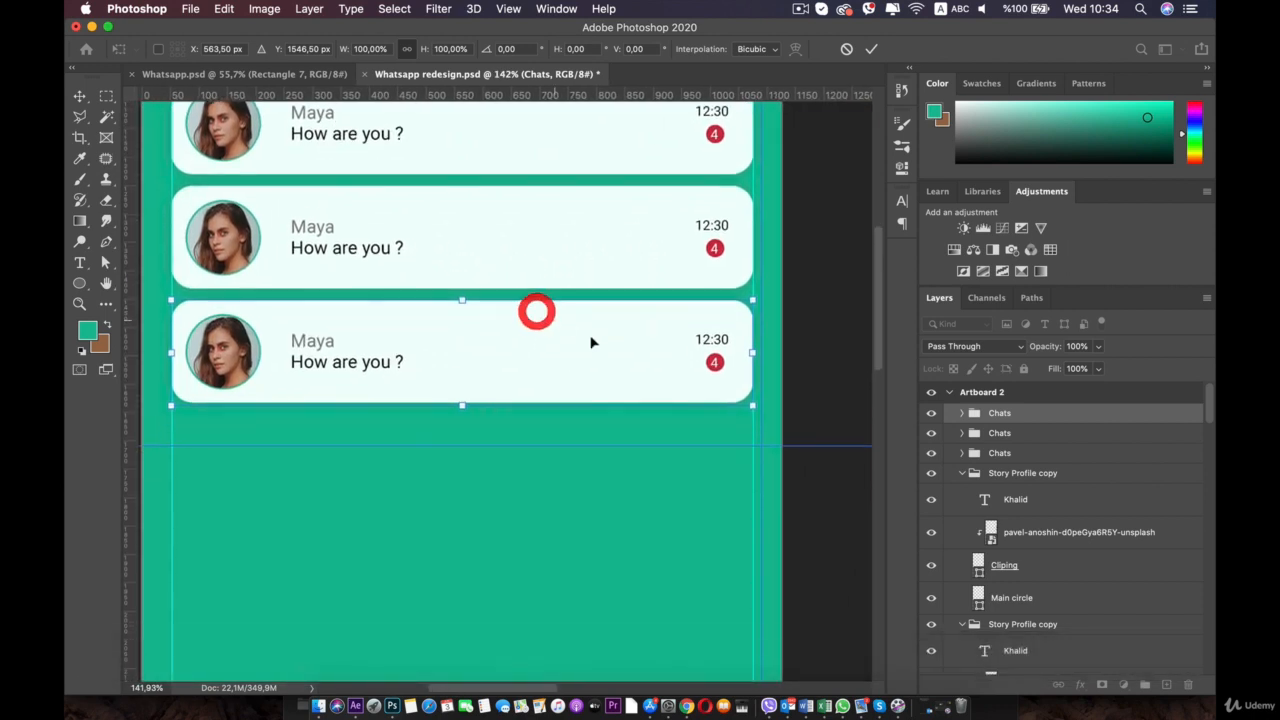
{"action": "key", "text": "super+j"}
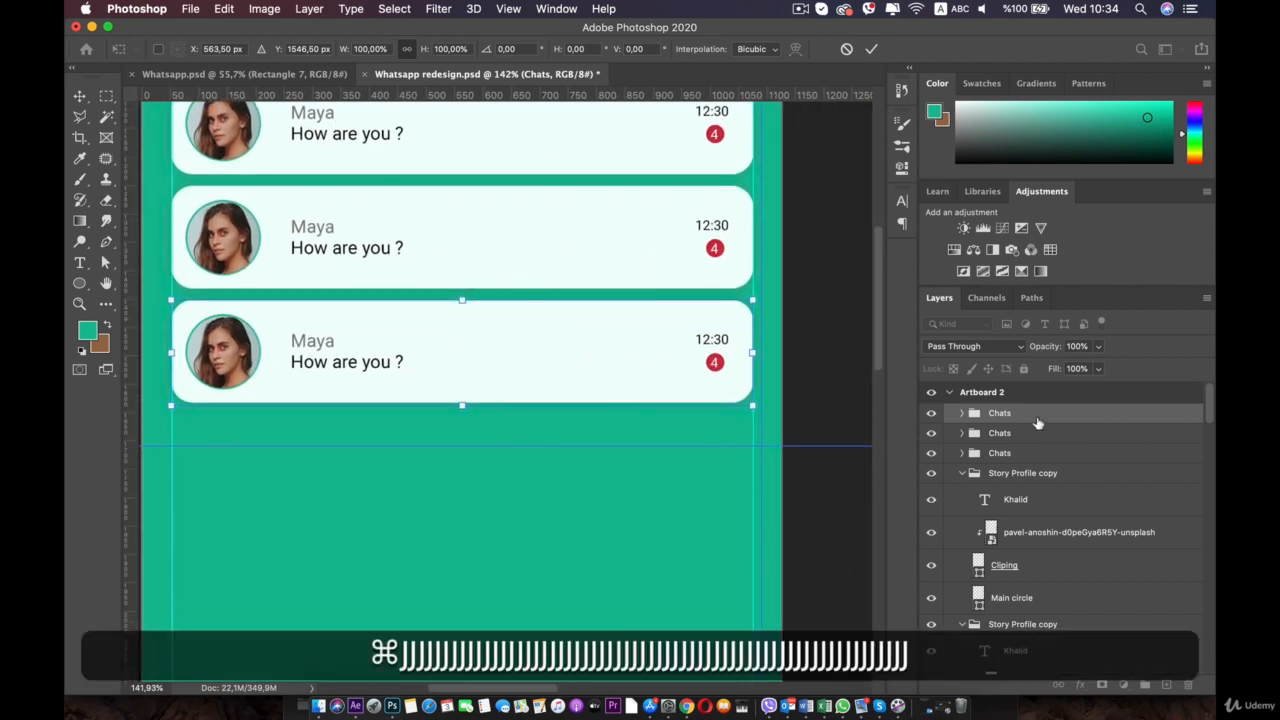
{"action": "double_click", "coordinate": [458, 330]}
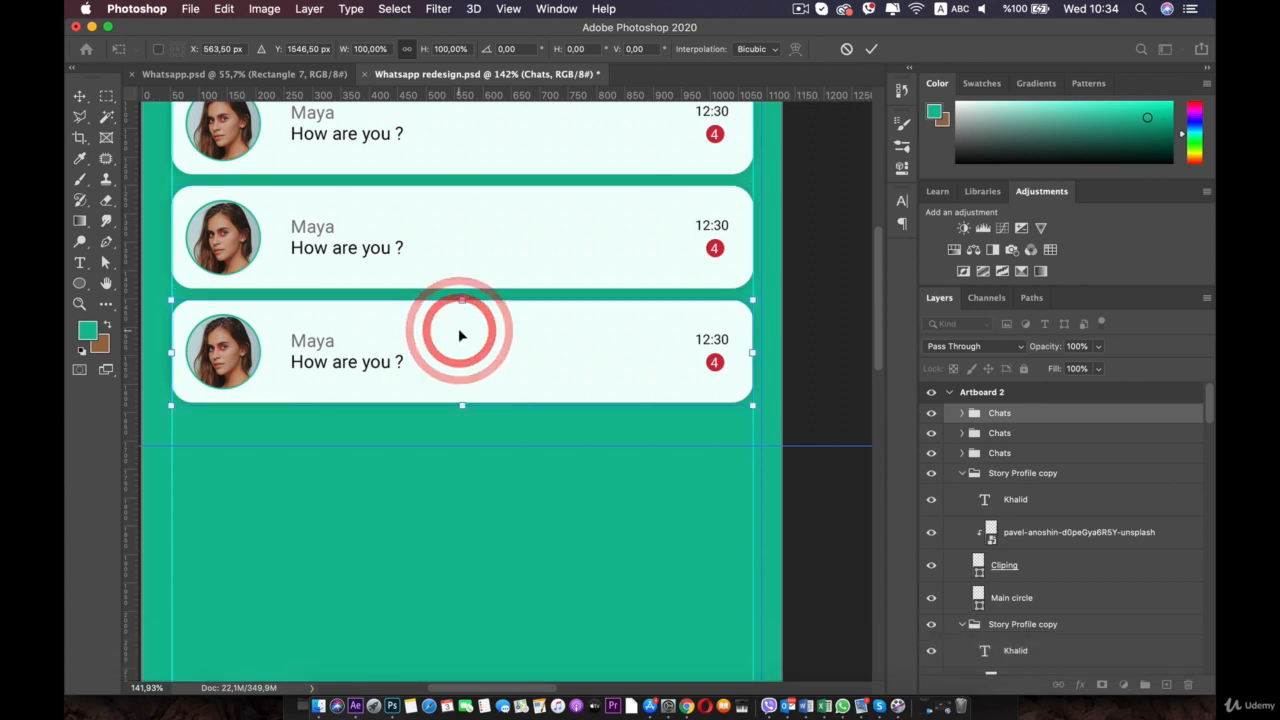
Duplicate the third card's Chats group and shift the copy straight down to Y 1726.50 px
{"action": "key", "text": "super"}
{"action": "key", "text": "super+j"}
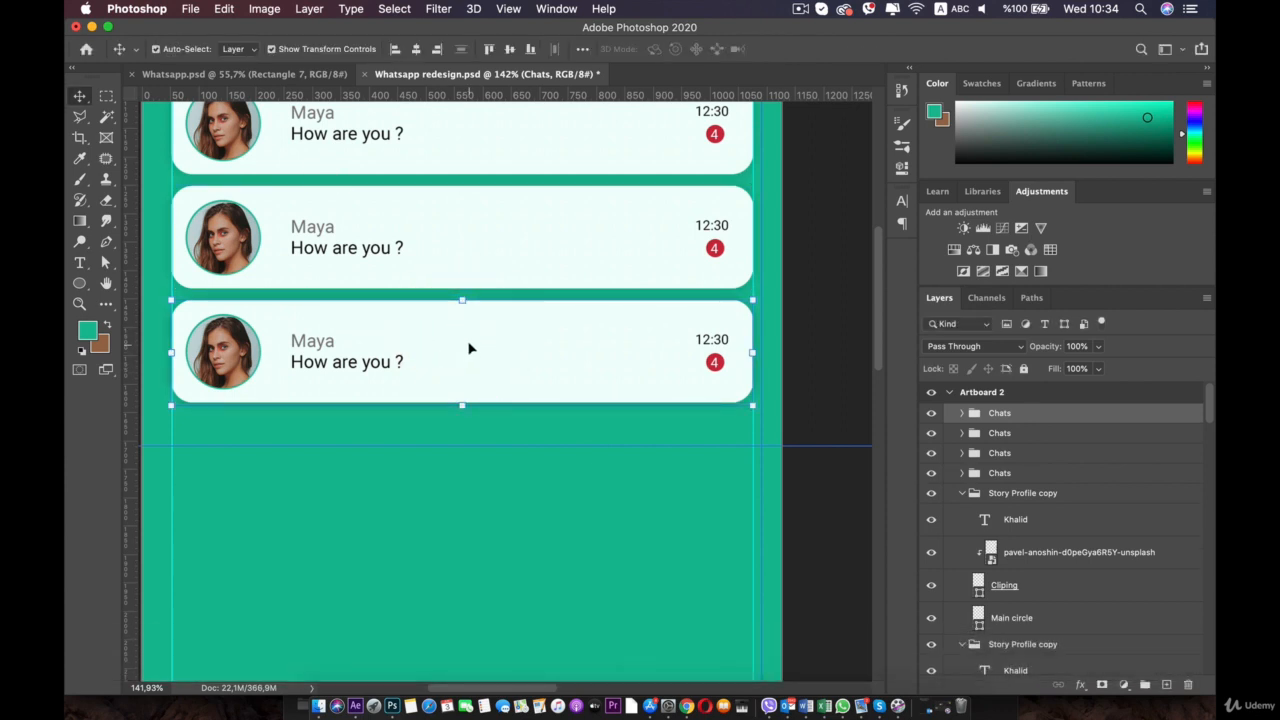
{"action": "left_click", "coordinate": [463, 300]}
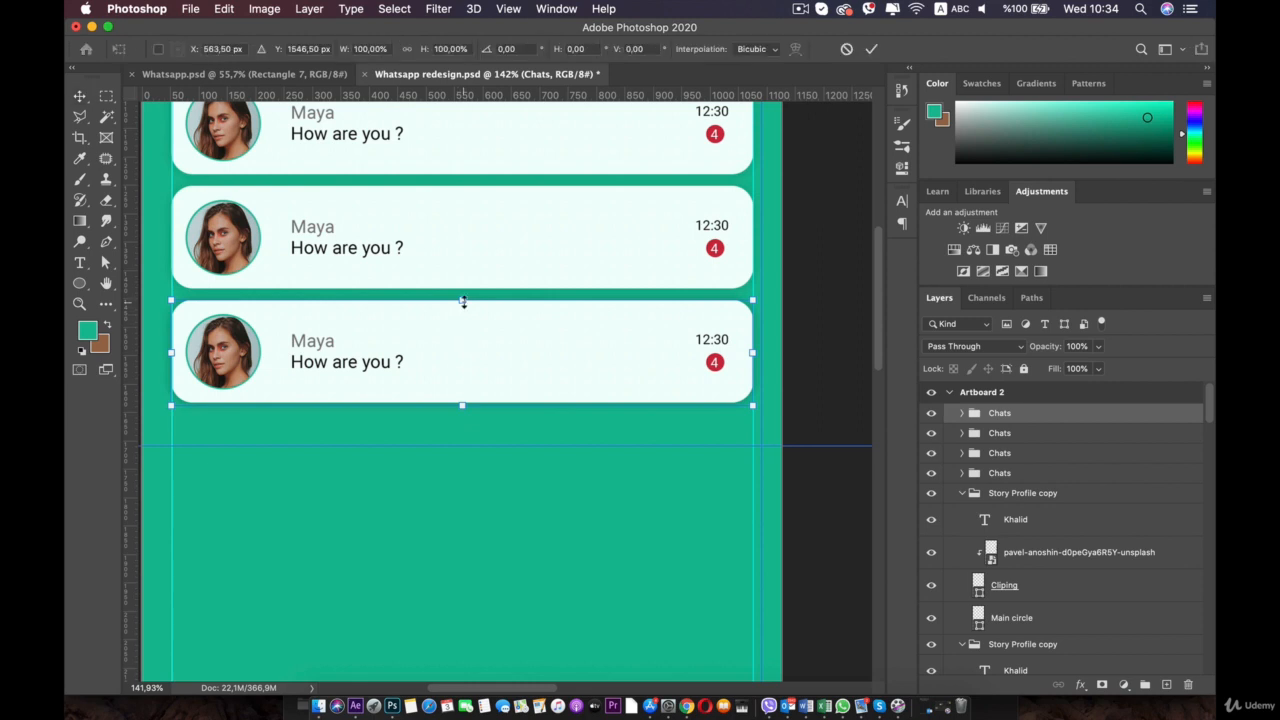
{"action": "key", "text": "shift+Down"}
{"action": "key", "text": "shift+Down"}
{"action": "key", "text": "shift+Down"}
{"action": "key", "text": "shift+Down"}
{"action": "key", "text": "shift+Down"}
{"action": "key", "text": "shift+Down"}
{"action": "key", "text": "shift+Down"}
{"action": "key", "text": "shift+Down"}
{"action": "key", "text": "shift+Down"}
{"action": "key", "text": "shift+Down"}
{"action": "key", "text": "shift+Down"}
{"action": "key", "text": "shift+Down"}
{"action": "key", "text": "shift+Down"}
{"action": "key", "text": "shift+Down"}
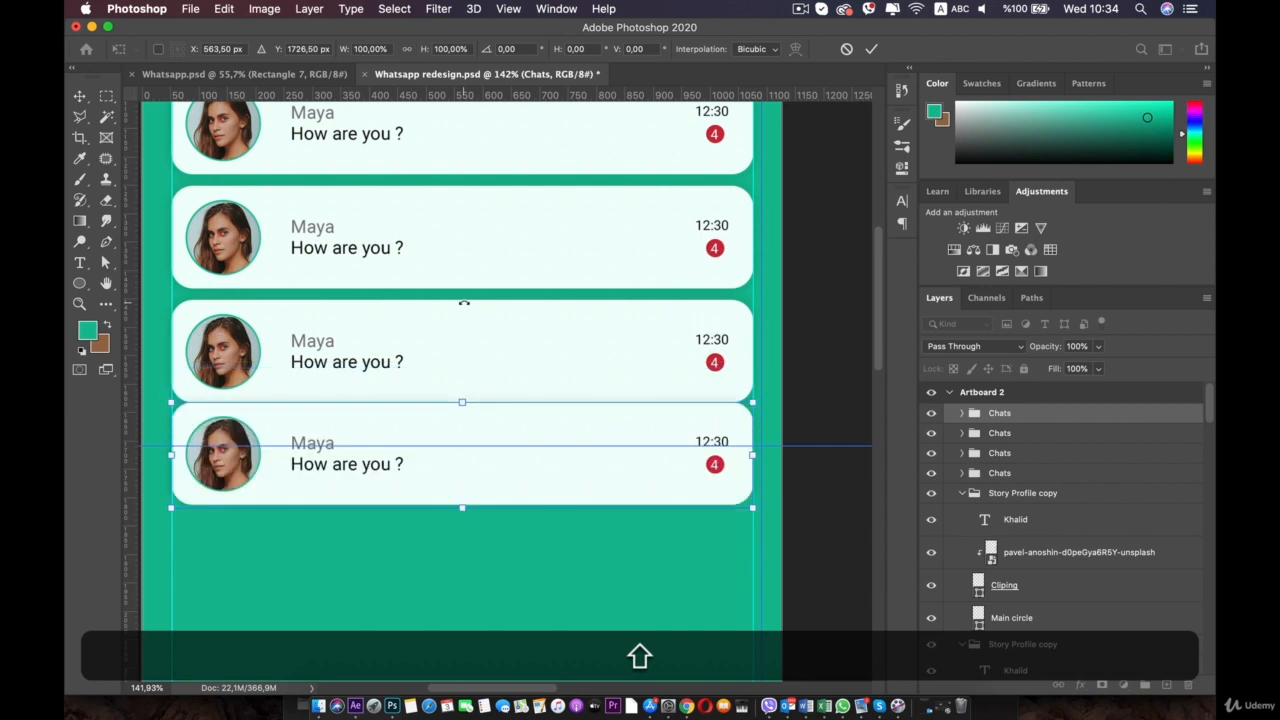
Fine-tune the fourth card's vertical position to Y 1727.50 px so its top edge meets the third card's bottom edge
{"action": "key", "text": "Down"}
{"action": "key", "text": "Down"}
{"action": "key", "text": "Down"}
{"action": "key", "text": "Down"}
{"action": "key", "text": "Down"}
{"action": "key", "text": "Down"}
{"action": "key", "text": "Down"}
{"action": "key", "text": "Down"}
{"action": "key", "text": "Down"}
{"action": "key", "text": "Down"}
{"action": "key", "text": "Down"}
{"action": "key", "text": "Down"}
{"action": "key", "text": "Down"}
{"action": "key", "text": "Down"}
{"action": "key", "text": "Down"}
{"action": "key", "text": "Down"}
{"action": "key", "text": "Down"}
{"action": "key", "text": "Down"}
{"action": "key", "text": "Down"}
{"action": "key", "text": "Down"}
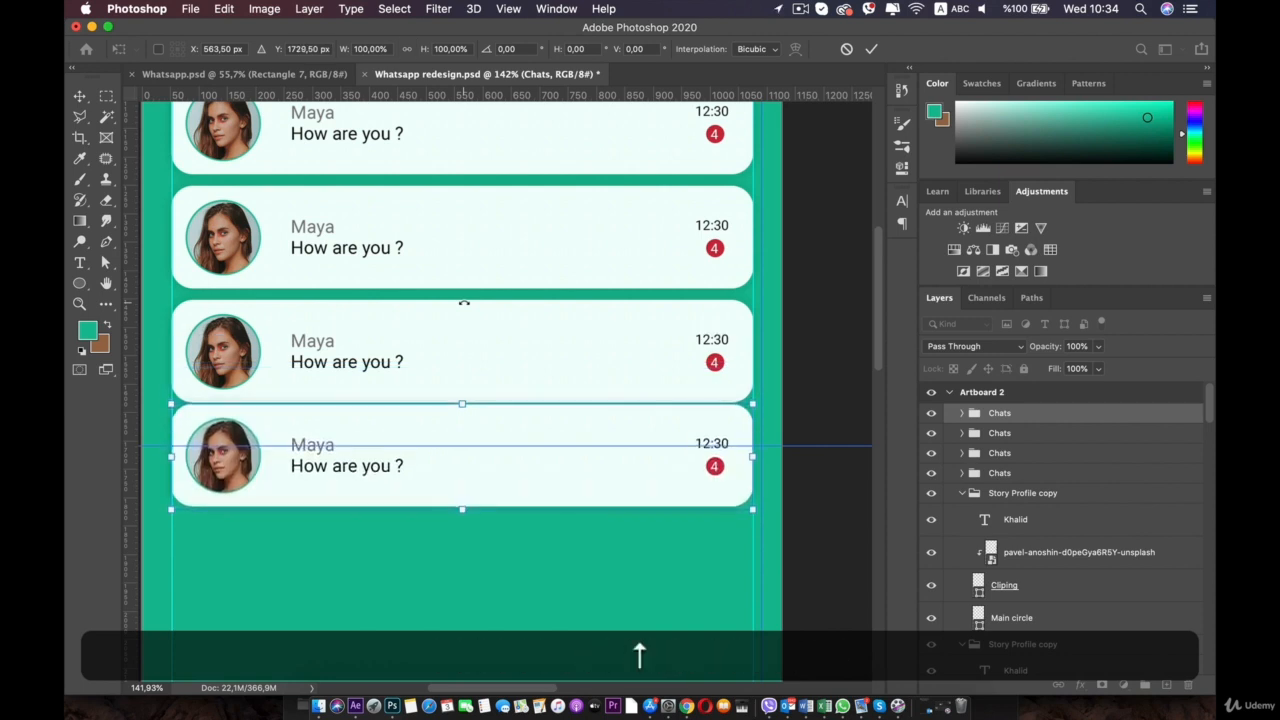
{"action": "scroll", "coordinate": [464, 303], "scroll_direction": "up", "scroll_amount": 3}
{"action": "key", "text": "Up"}
{"action": "key", "text": "Up"}
{"action": "key", "text": "Up"}
{"action": "key", "text": "Up"}
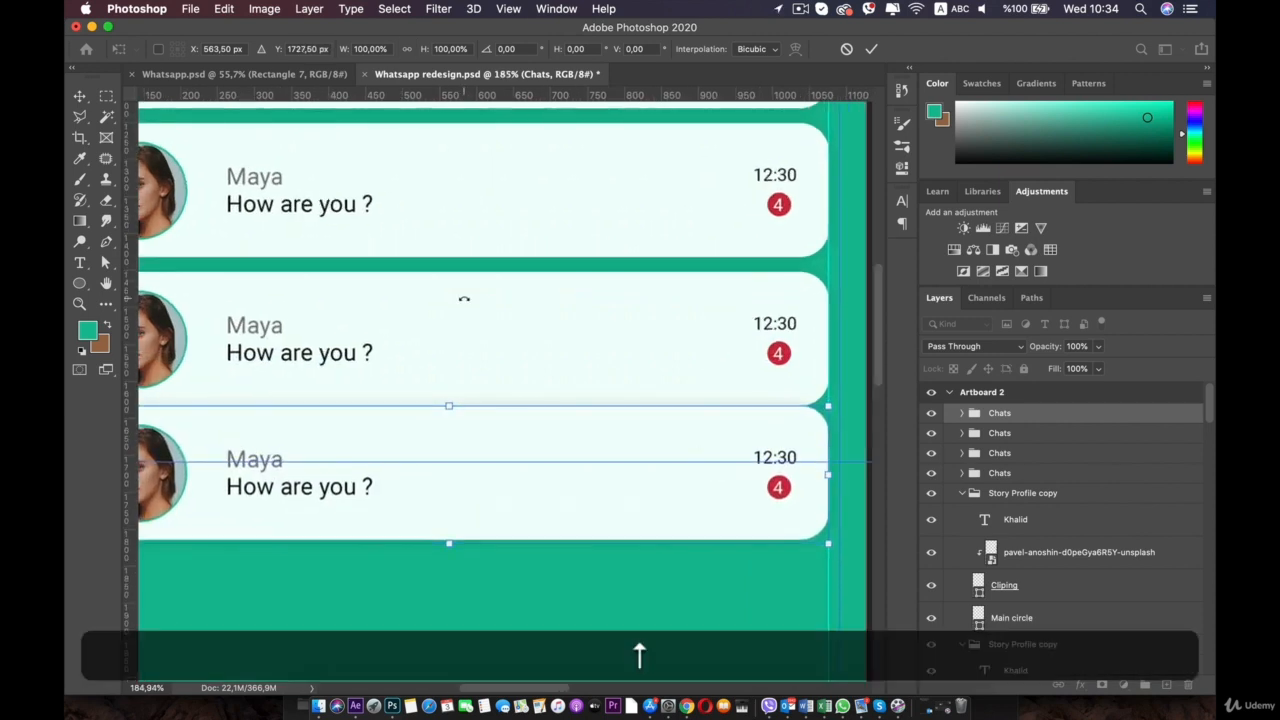
{"action": "key", "text": "Down"}
{"action": "key", "text": "Down"}
{"action": "key", "text": "Down"}
{"action": "key", "text": "Up"}
{"action": "scroll", "coordinate": [464, 298], "scroll_direction": "down", "scroll_amount": 3}
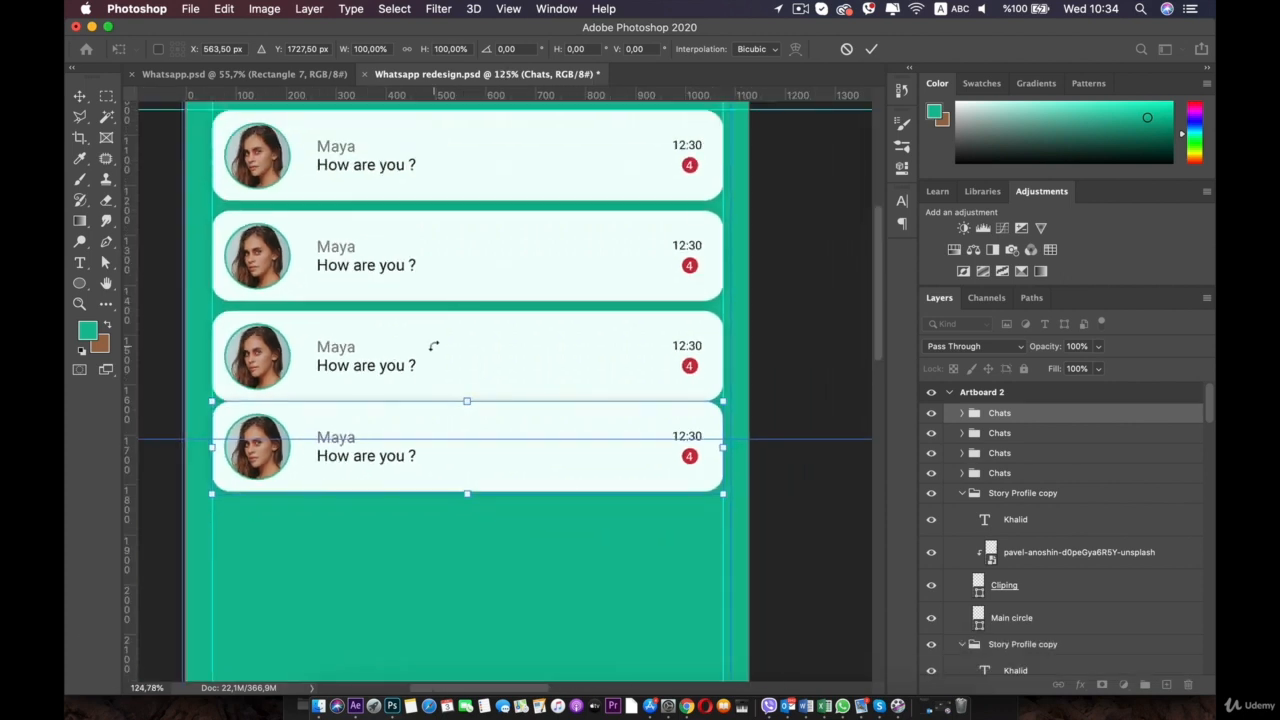
Lower the fourth card by 20 px to Y 1747.50 px and apply the transform
{"action": "key", "text": "shift+Down"}
{"action": "key", "text": "shift+Down"}
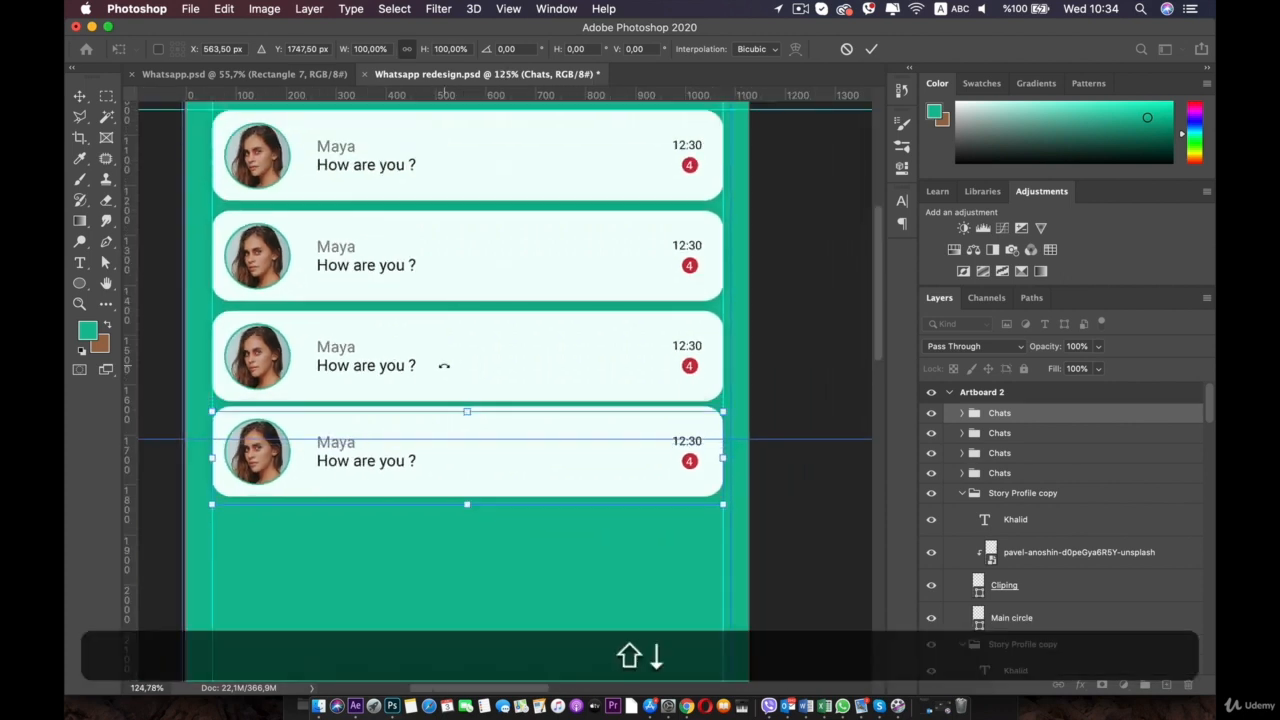
{"action": "left_click_drag", "start_coordinate": [411, 456], "coordinate": [414, 316]}
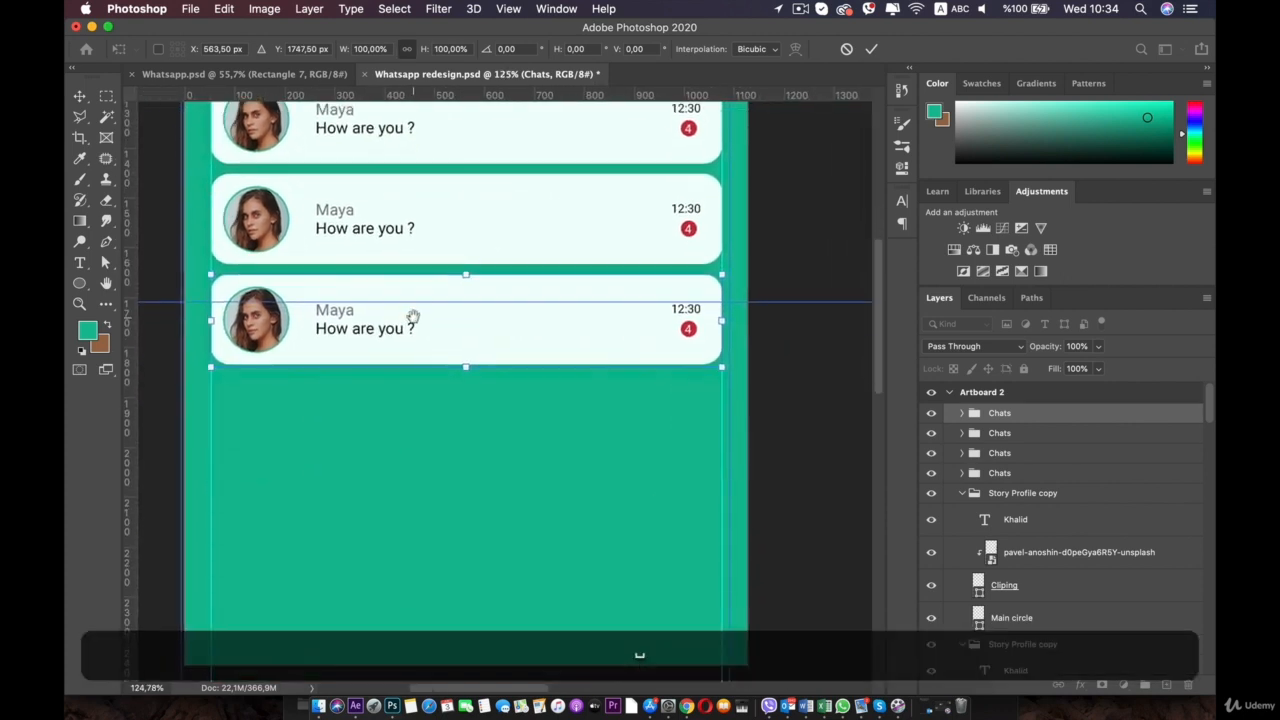
{"action": "left_click", "coordinate": [1020, 411]}
Duplicate the fourth card's Chats group and shift the copy straight down to Y 1927.50 px
{"action": "key", "text": "super+j"}
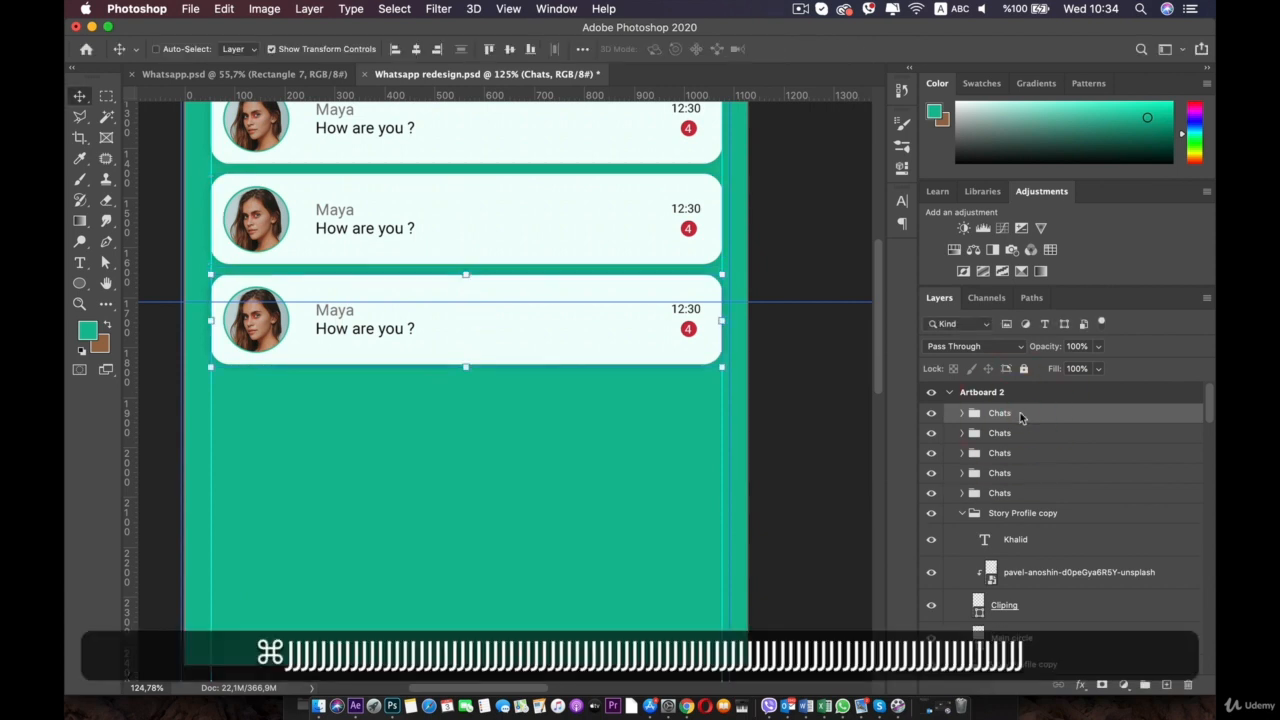
{"action": "key", "text": "super+t"}
{"action": "left_click", "coordinate": [464, 273]}
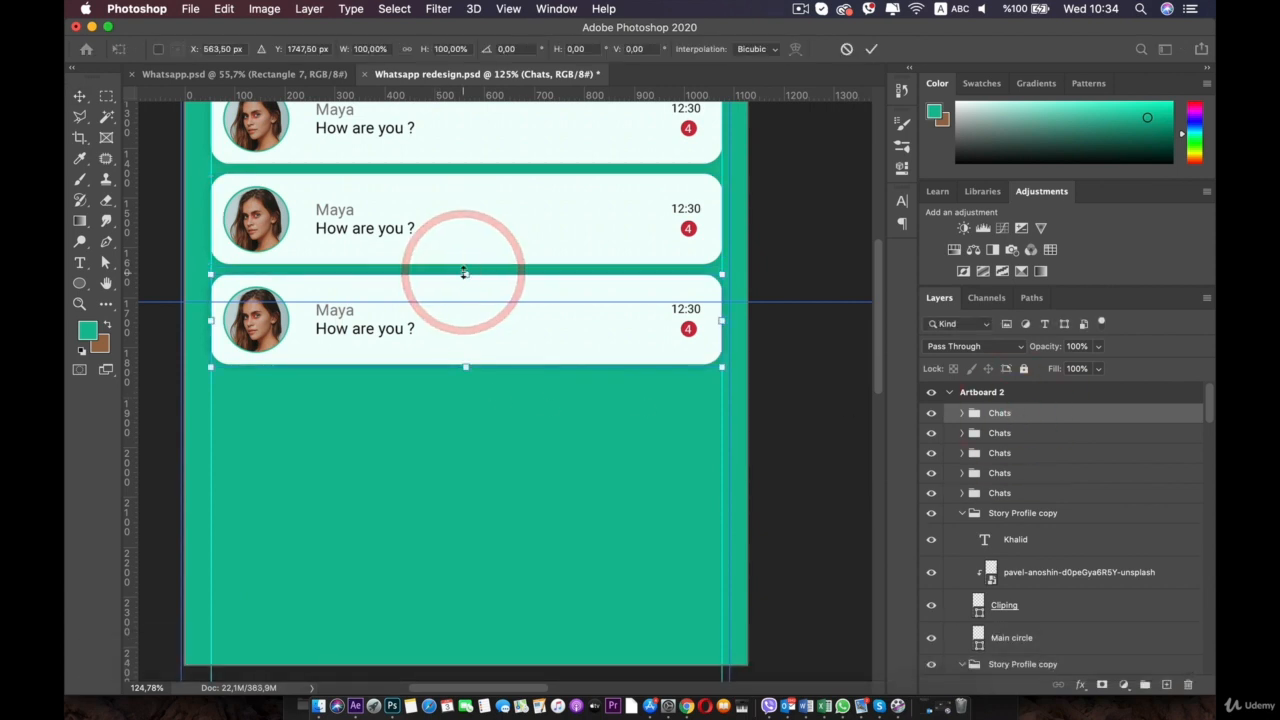
{"action": "key", "text": "shift+Down"}
{"action": "key", "text": "shift+Down"}
{"action": "key", "text": "shift+Down"}
{"action": "key", "text": "shift+Down"}
{"action": "key", "text": "shift+Down"}
{"action": "key", "text": "shift+Down"}
{"action": "key", "text": "shift+Down"}
{"action": "key", "text": "shift+Down"}
{"action": "key", "text": "shift+Down"}
{"action": "key", "text": "shift+Down"}
{"action": "key", "text": "shift+Down"}
{"action": "key", "text": "shift+Down"}
{"action": "key", "text": "shift+Down"}
{"action": "key", "text": "shift+Down"}
{"action": "key", "text": "shift+Down"}
{"action": "key", "text": "shift+Down"}
{"action": "key", "text": "shift+Down"}
{"action": "key", "text": "shift+Down"}
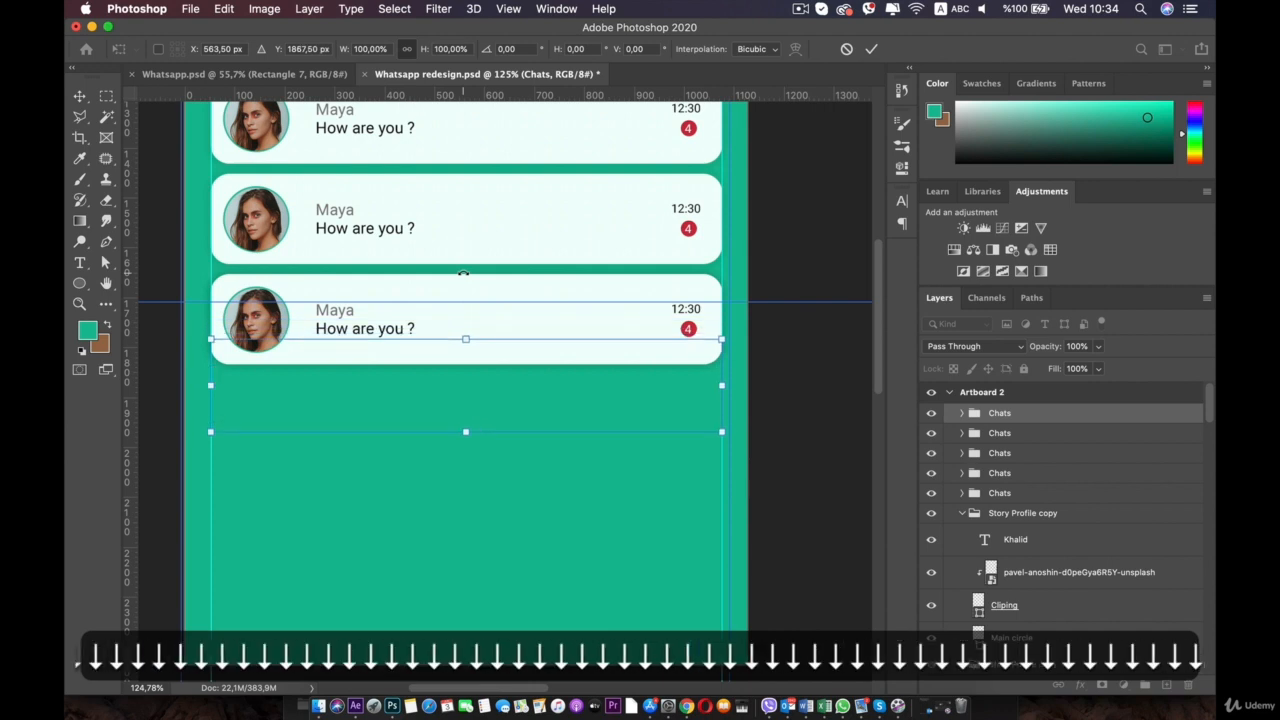
{"action": "scroll", "coordinate": [463, 273], "scroll_direction": "up", "scroll_amount": 5}
{"action": "key", "text": "shift+Down"}
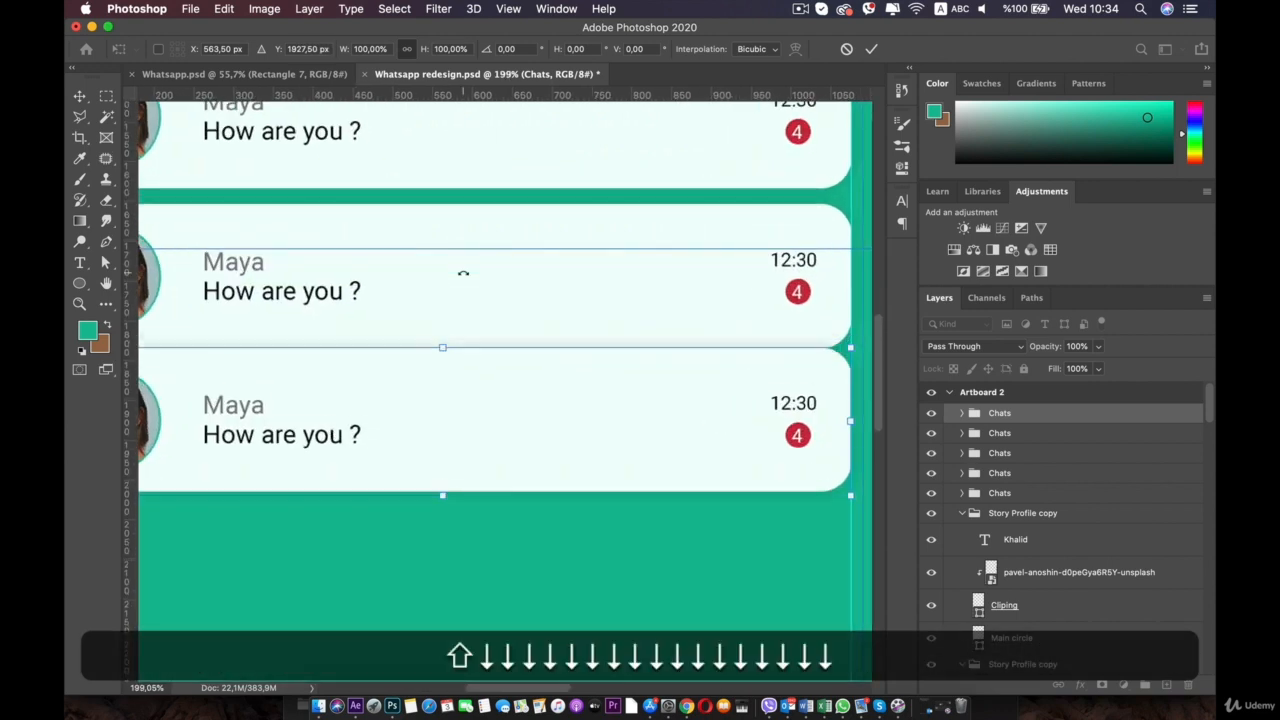
Nudge the fifth card vertically until its top edge meets the fourth card's bottom edge
{"action": "key", "text": "Down"}
{"action": "key", "text": "Down"}
{"action": "key", "text": "Down"}
{"action": "key", "text": "Down"}
{"action": "key", "text": "Up"}
{"action": "key", "text": "Up"}
{"action": "key", "text": "Up"}
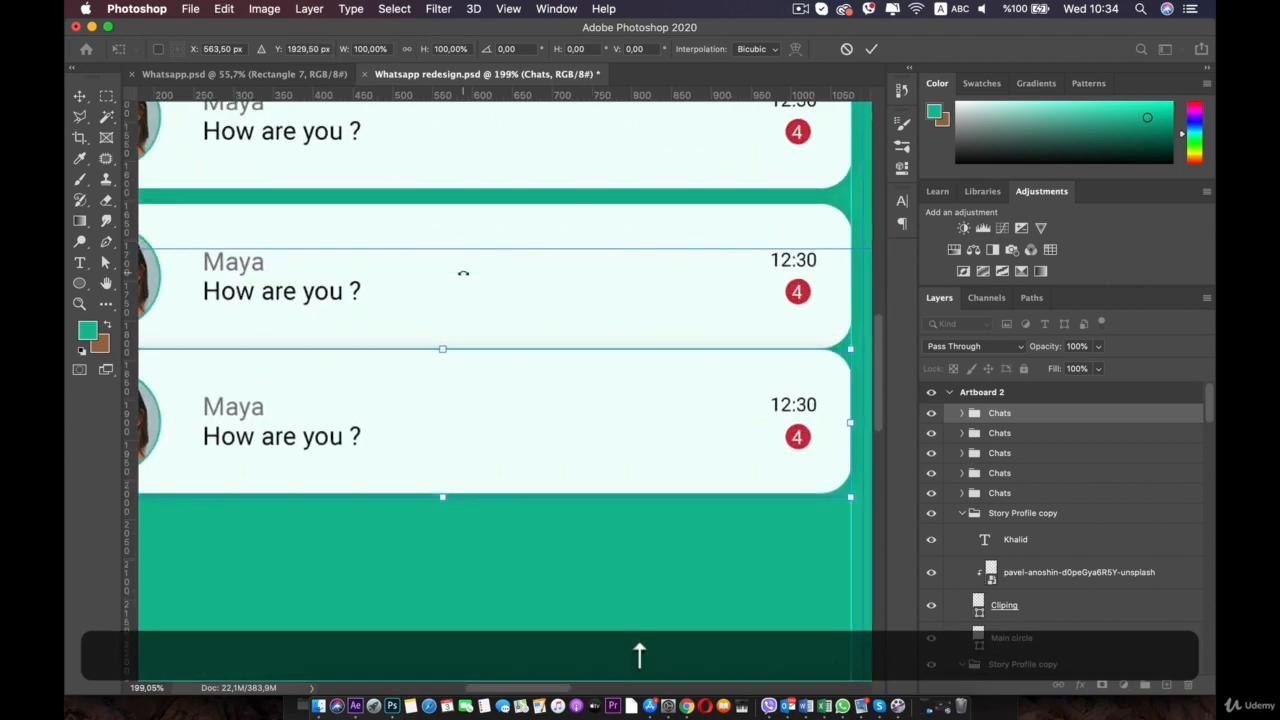
Lower the fifth card by 20 px to Y 1948.50 px, apply the transform and keep its Chats group selected
{"action": "key", "text": "shift+Down"}
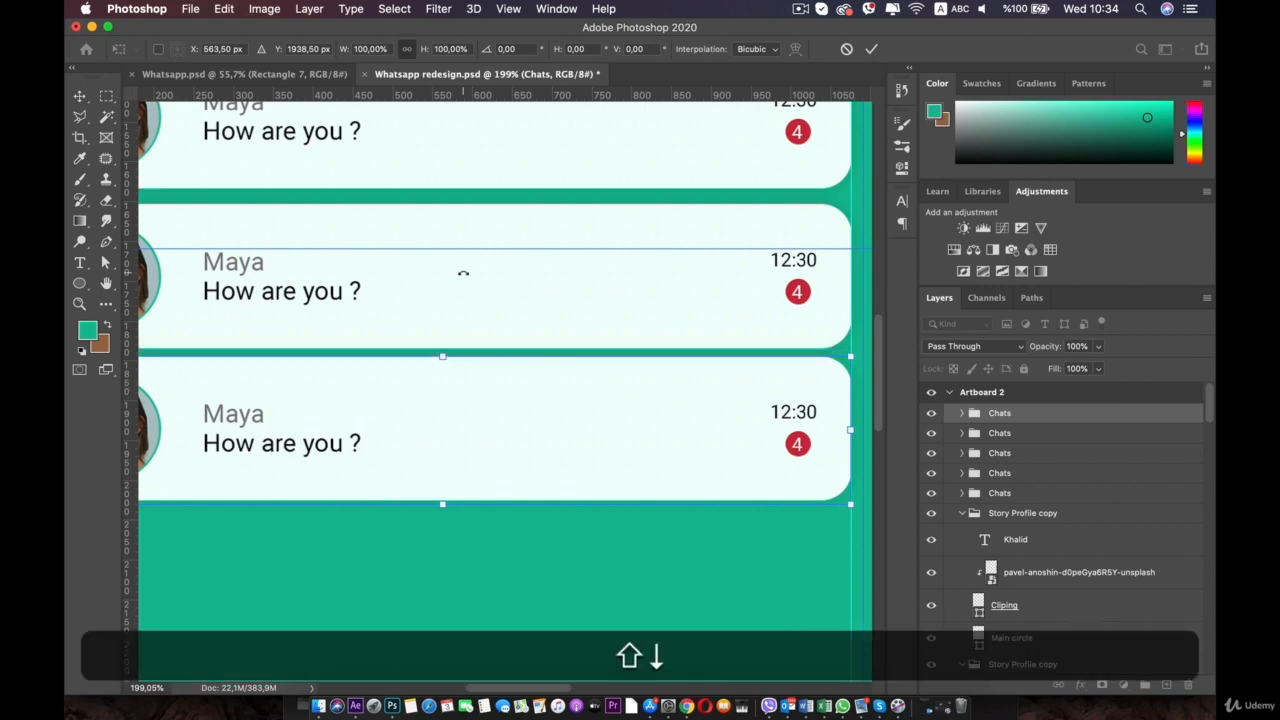
{"action": "key", "text": "shift+Down"}
{"action": "scroll", "coordinate": [463, 273], "scroll_direction": "down", "scroll_amount": 4}
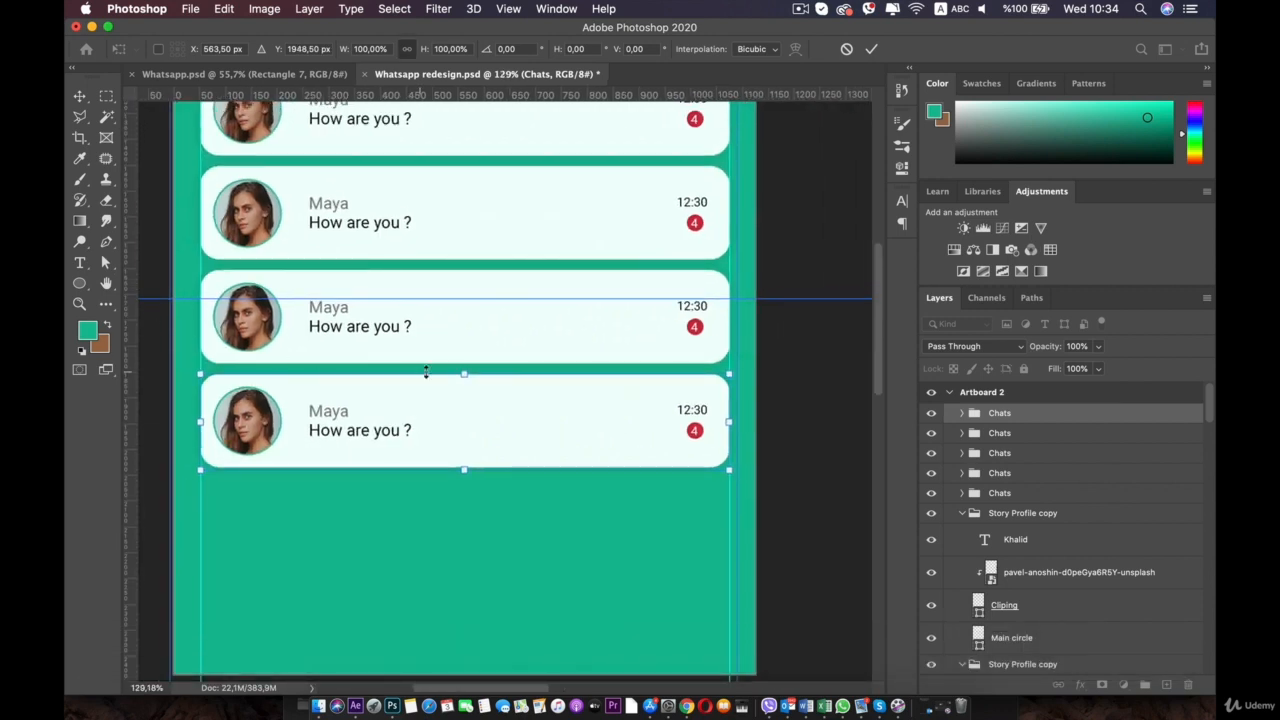
{"action": "left_click", "coordinate": [1064, 406]}
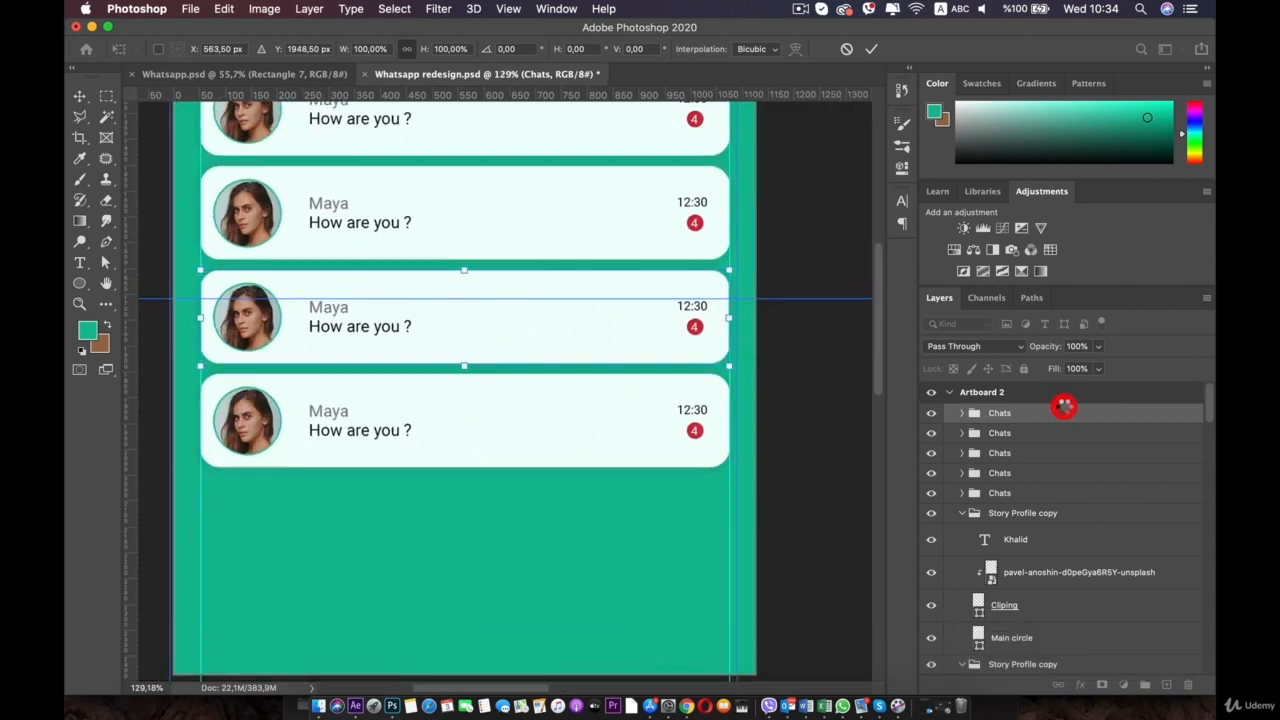
{"action": "left_click", "coordinate": [1064, 412]}
Duplicate the fifth card's Chats group and shift the copy straight down to Y 2128.50 px
{"action": "key", "text": "super"}
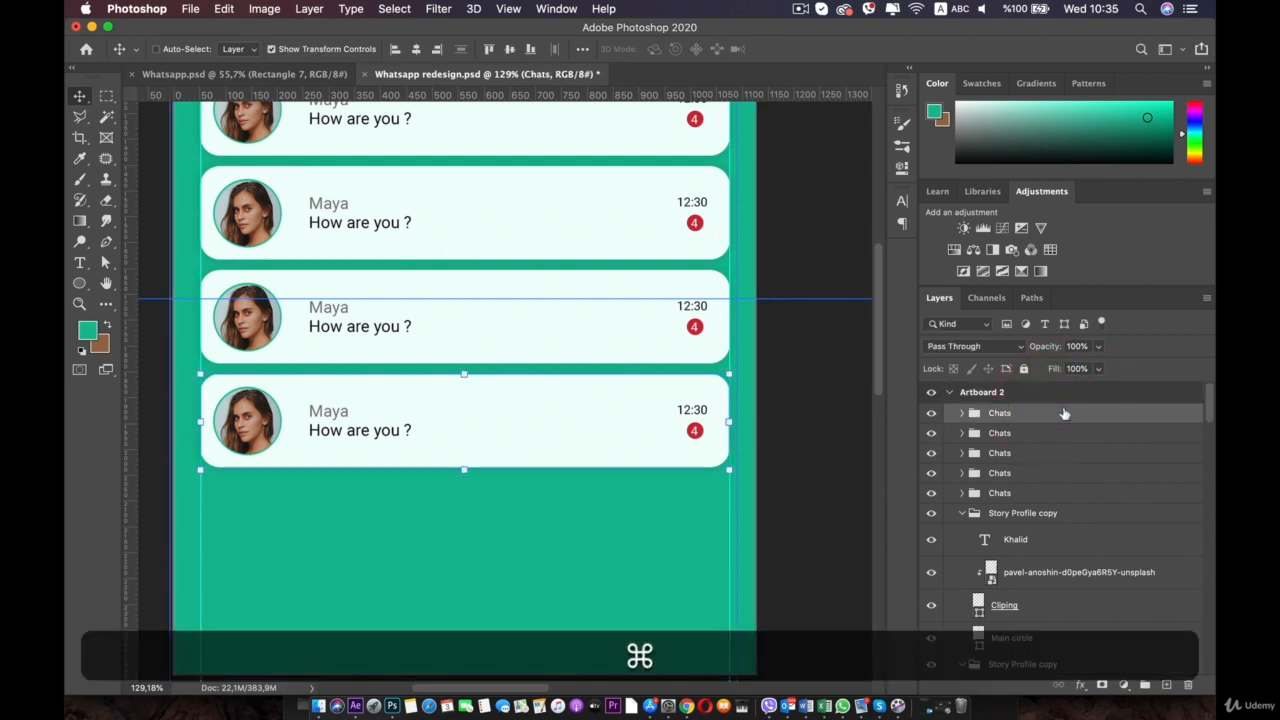
{"action": "key", "text": "super+j"}
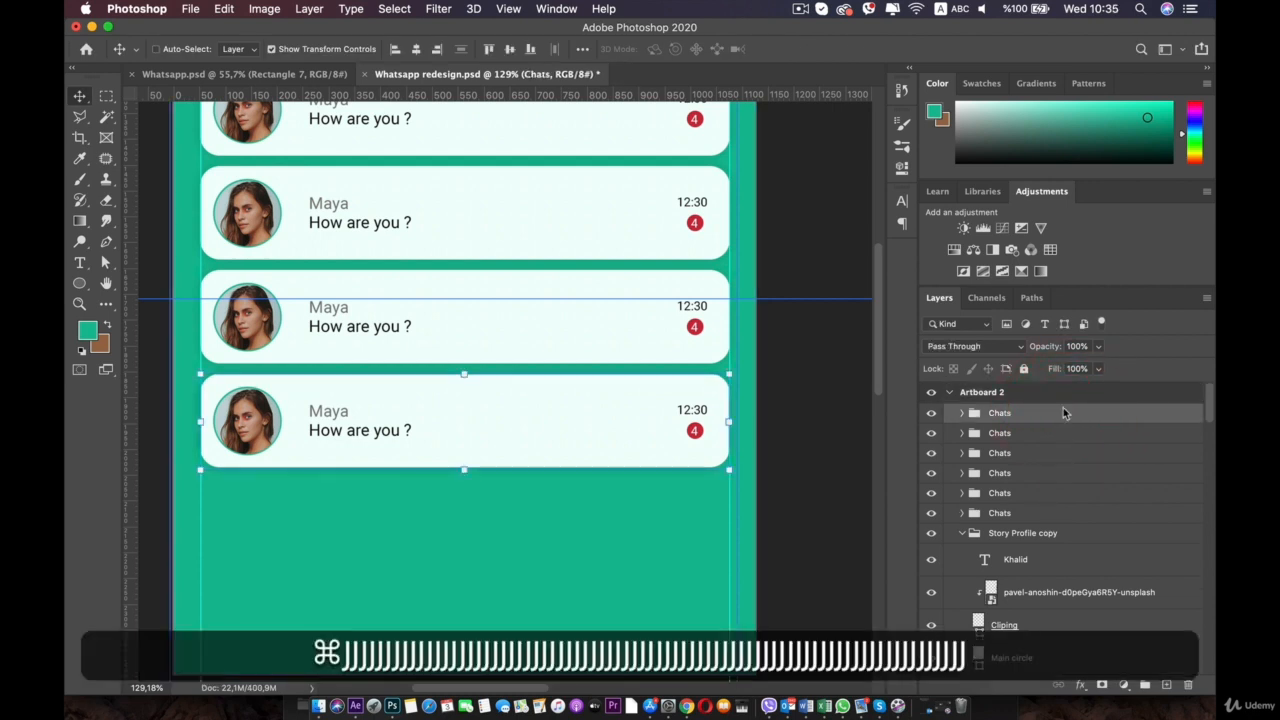
{"action": "left_click", "coordinate": [454, 371]}
{"action": "key", "text": "shift+Down"}
{"action": "key", "text": "shift+Down"}
{"action": "key", "text": "shift+Down"}
{"action": "key", "text": "shift+Down"}
{"action": "key", "text": "shift+Down"}
{"action": "key", "text": "shift+Down"}
{"action": "key", "text": "shift+Down"}
{"action": "key", "text": "shift+Down"}
{"action": "key", "text": "shift+Down"}
{"action": "key", "text": "shift+Down"}
{"action": "key", "text": "shift+Down"}
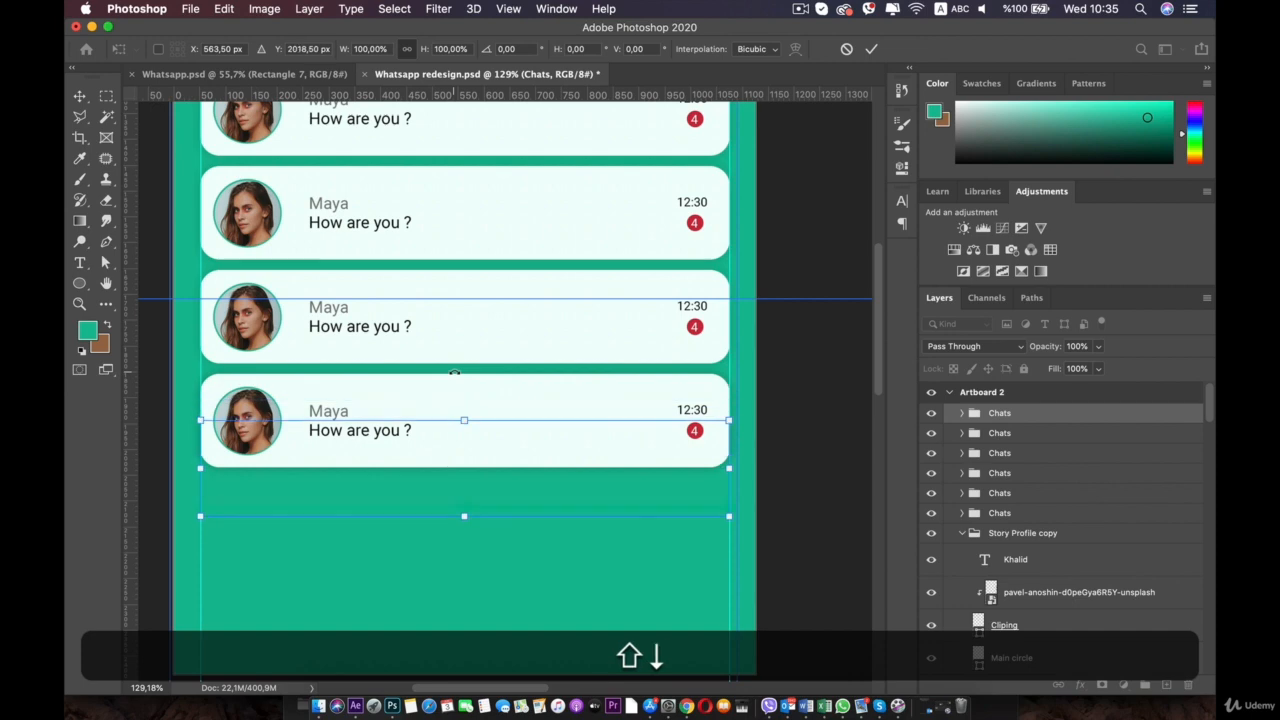
{"action": "key", "text": "shift+Down"}
{"action": "key", "text": "shift+Down"}
{"action": "key", "text": "shift+Down"}
{"action": "key", "text": "shift+Down"}
{"action": "key", "text": "shift+Down"}
{"action": "key", "text": "shift+Down"}
{"action": "key", "text": "shift+Down"}
{"action": "key", "text": "shift+Down"}
{"action": "key", "text": "shift+Down"}
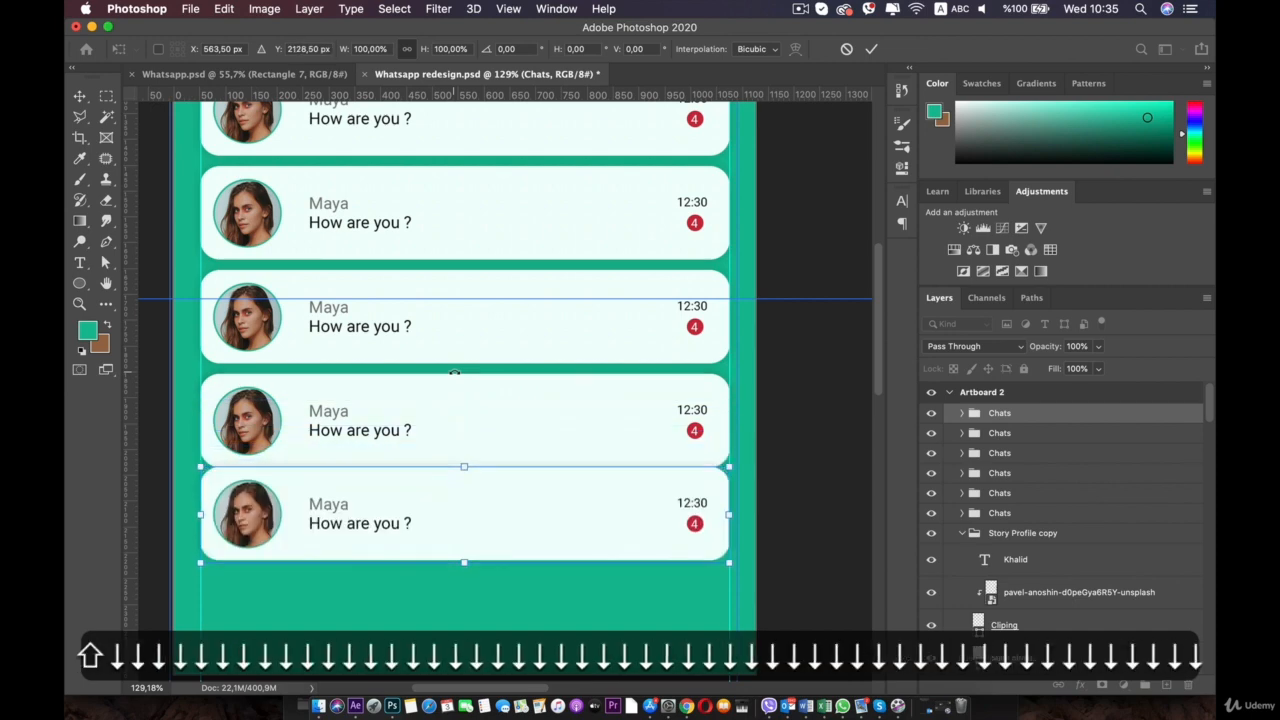
Nudge the sixth card vertically until its top edge meets the fifth card's bottom edge
{"action": "key", "text": "shift+Up"}
{"action": "key", "text": "shift+Up"}
{"action": "key", "text": "shift+Up"}
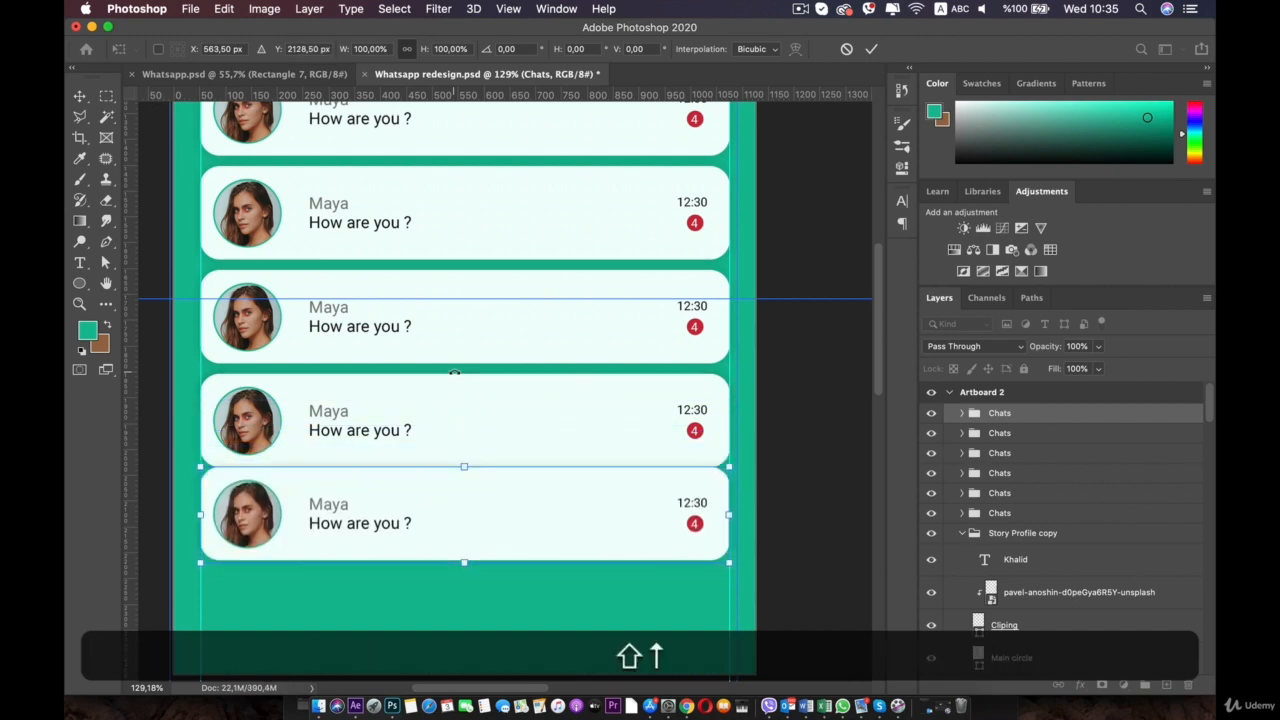
{"action": "scroll", "coordinate": [455, 373], "scroll_direction": "up", "scroll_amount": 3}
{"action": "key", "text": "shift+Down"}
{"action": "key", "text": "Down"}
{"action": "key", "text": "Up"}
{"action": "key", "text": "Up"}
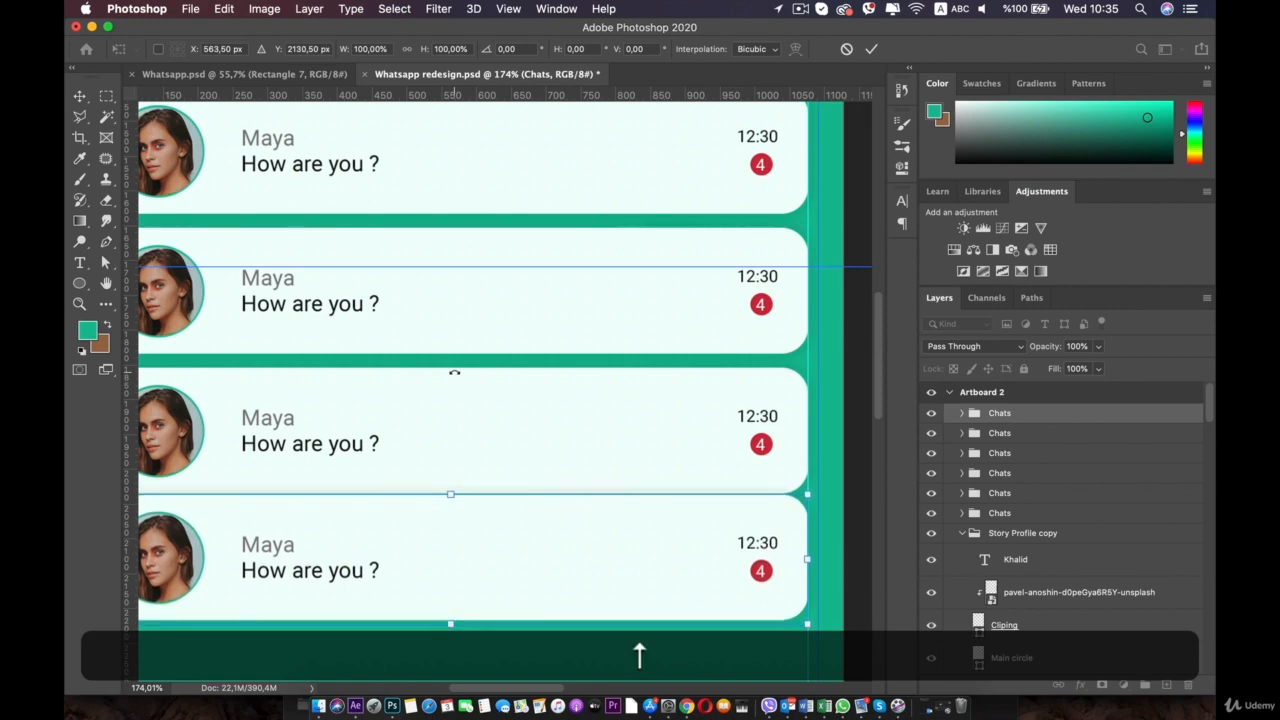
Lower the sixth card by 20 px to Y 2149.50 px, apply the transform and keep its Chats group selected
{"action": "key", "text": "shift+Down"}
{"action": "key", "text": "shift+Down"}
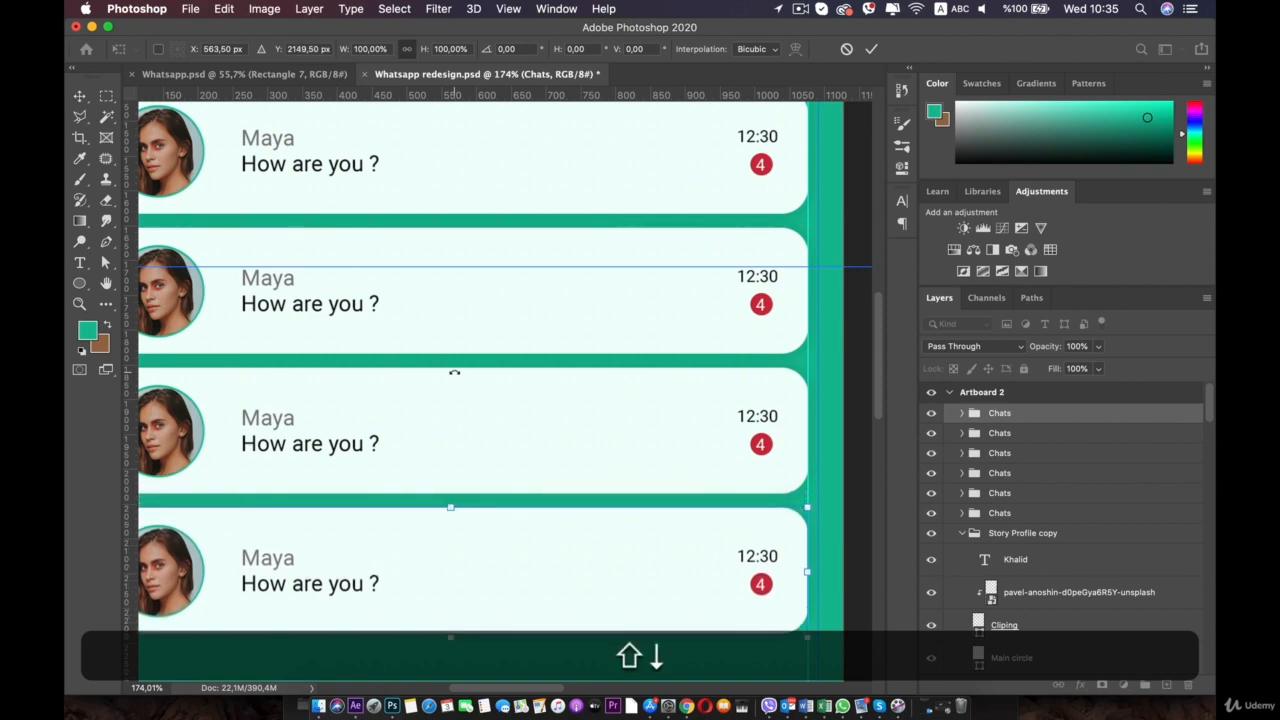
{"action": "scroll", "coordinate": [520, 300], "scroll_direction": "down", "scroll_amount": 4}
{"action": "left_click", "coordinate": [1023, 410]}
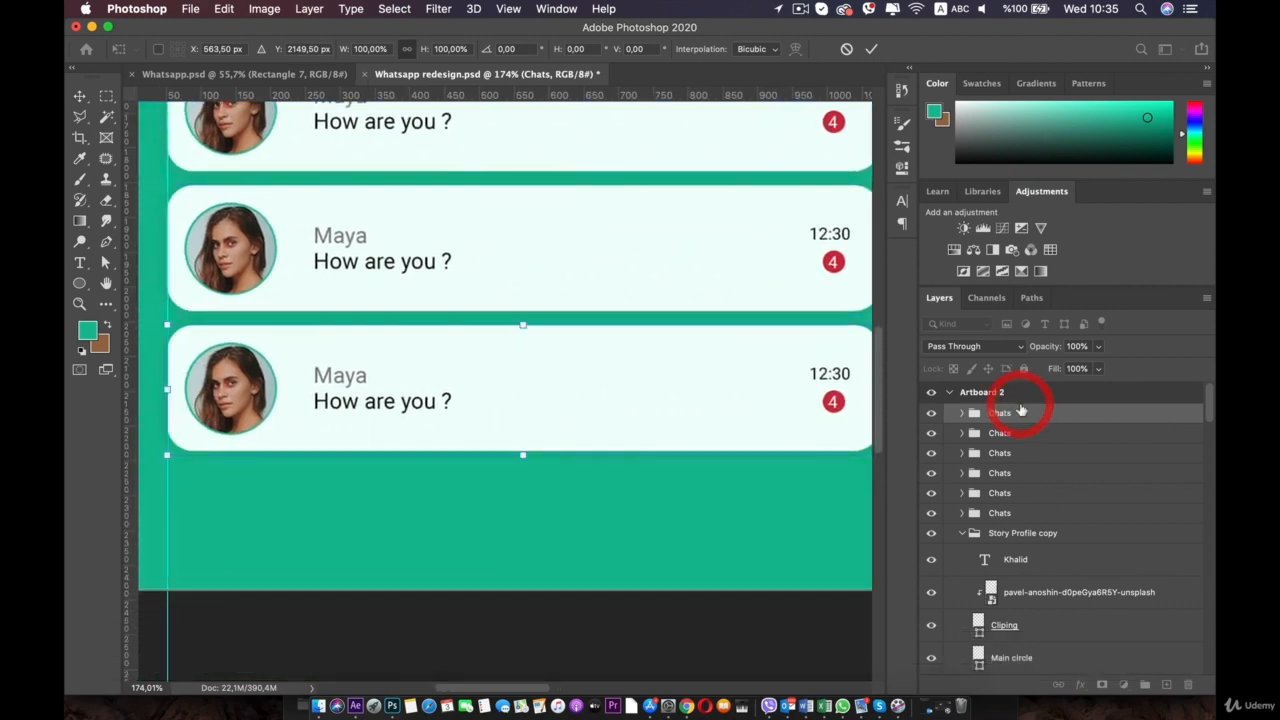
{"action": "double_click", "coordinate": [1028, 405]}
{"action": "left_click", "coordinate": [1155, 375]}
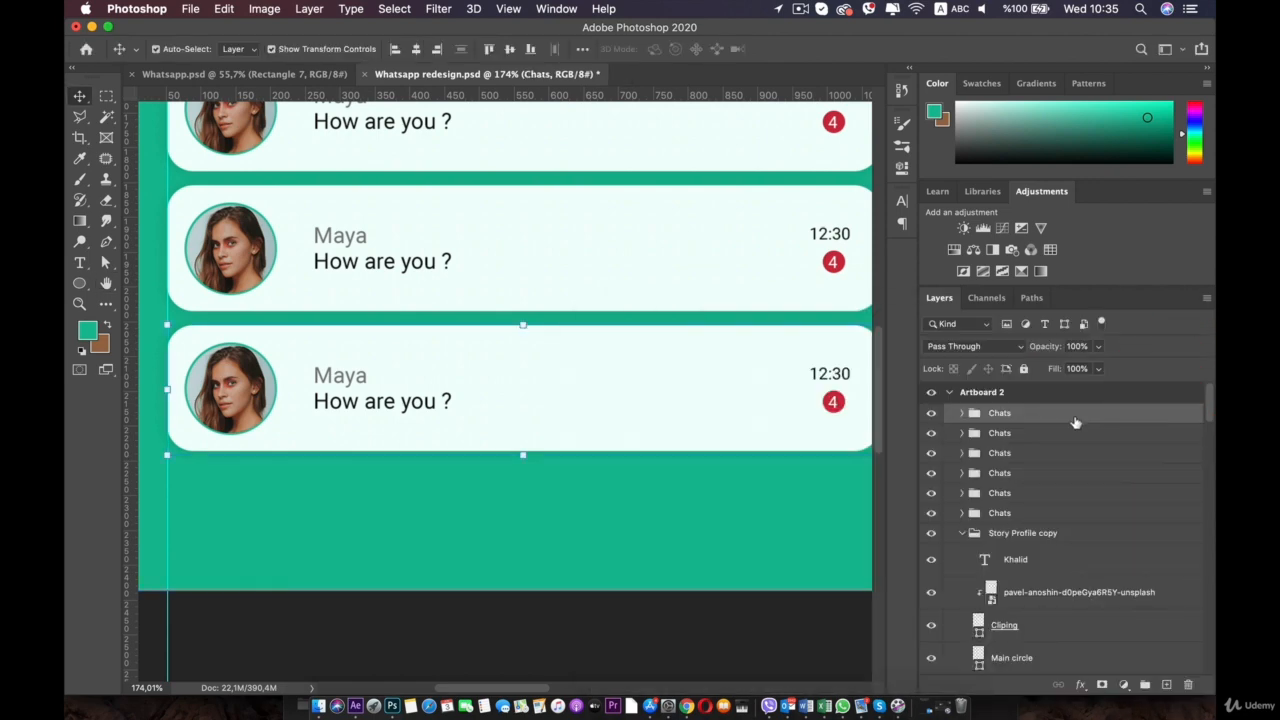
Duplicate the sixth card's Chats group and shift the copy straight down until it clears the sixth card
{"action": "key", "text": "super+j"}
{"action": "key", "text": "super+t"}
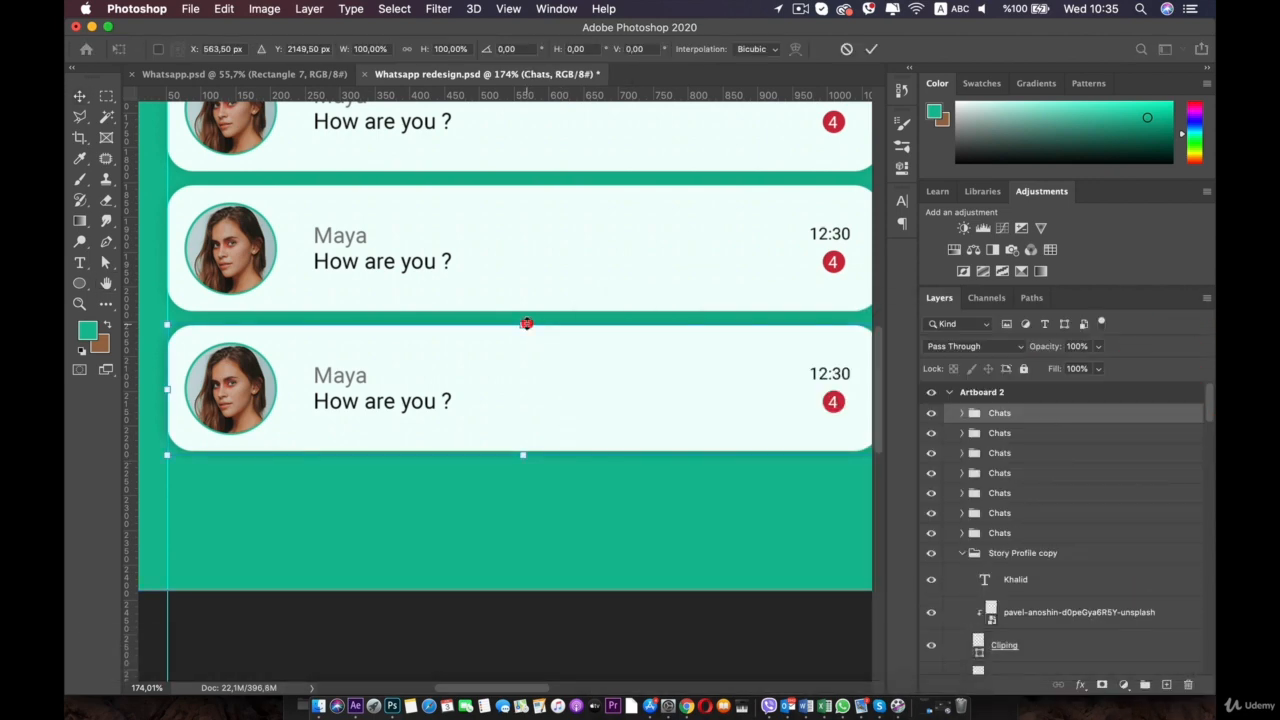
{"action": "key", "text": "shift+Down"}
{"action": "key", "text": "shift+Down"}
{"action": "key", "text": "shift+Down"}
{"action": "key", "text": "shift+Down"}
{"action": "key", "text": "shift+Down"}
{"action": "key", "text": "shift+Down"}
{"action": "key", "text": "shift+Down"}
{"action": "key", "text": "shift+Down"}
{"action": "key", "text": "shift+Down"}
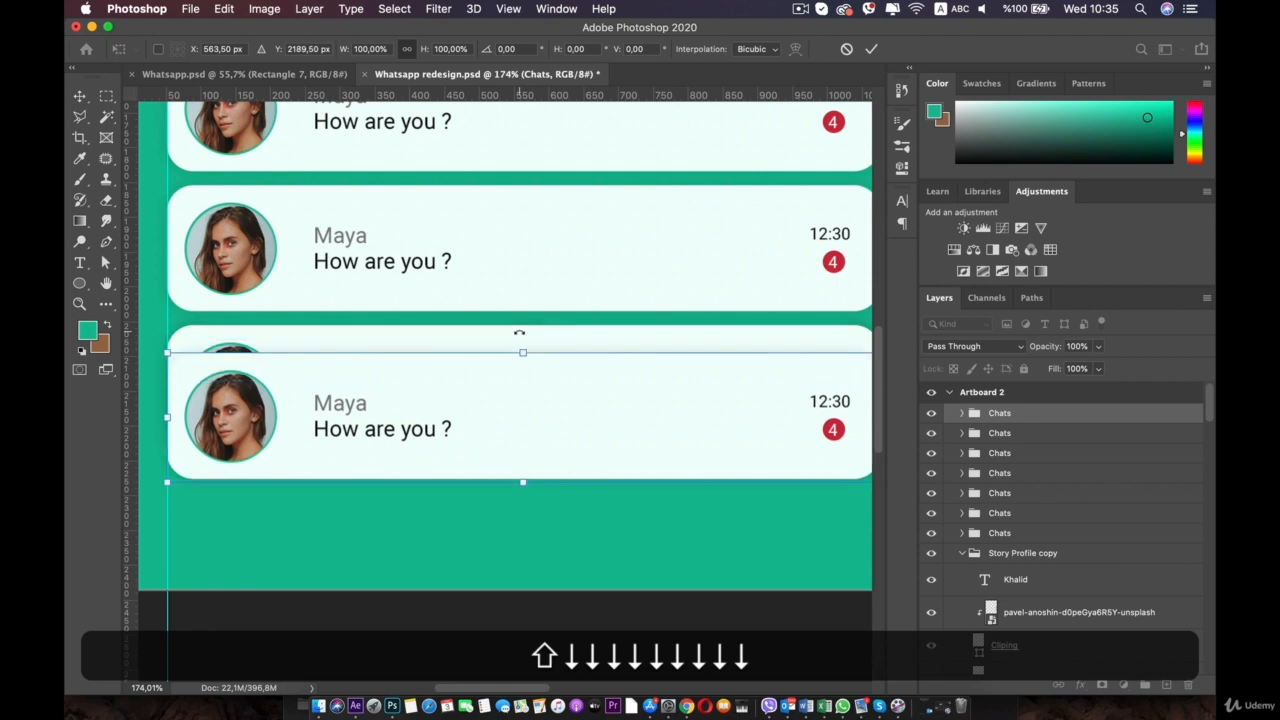
{"action": "key", "text": "shift+Down"}
{"action": "key", "text": "shift+Down"}
{"action": "key", "text": "shift+Down"}
{"action": "key", "text": "shift+Down"}
{"action": "key", "text": "shift+Down"}
{"action": "key", "text": "shift+Down"}
{"action": "key", "text": "shift+Down"}
{"action": "key", "text": "shift+Down"}
{"action": "key", "text": "shift+Down"}
{"action": "key", "text": "shift+Down"}
{"action": "key", "text": "shift+Down"}
{"action": "key", "text": "shift+Down"}
{"action": "key", "text": "shift+Down"}
{"action": "key", "text": "shift+Down"}
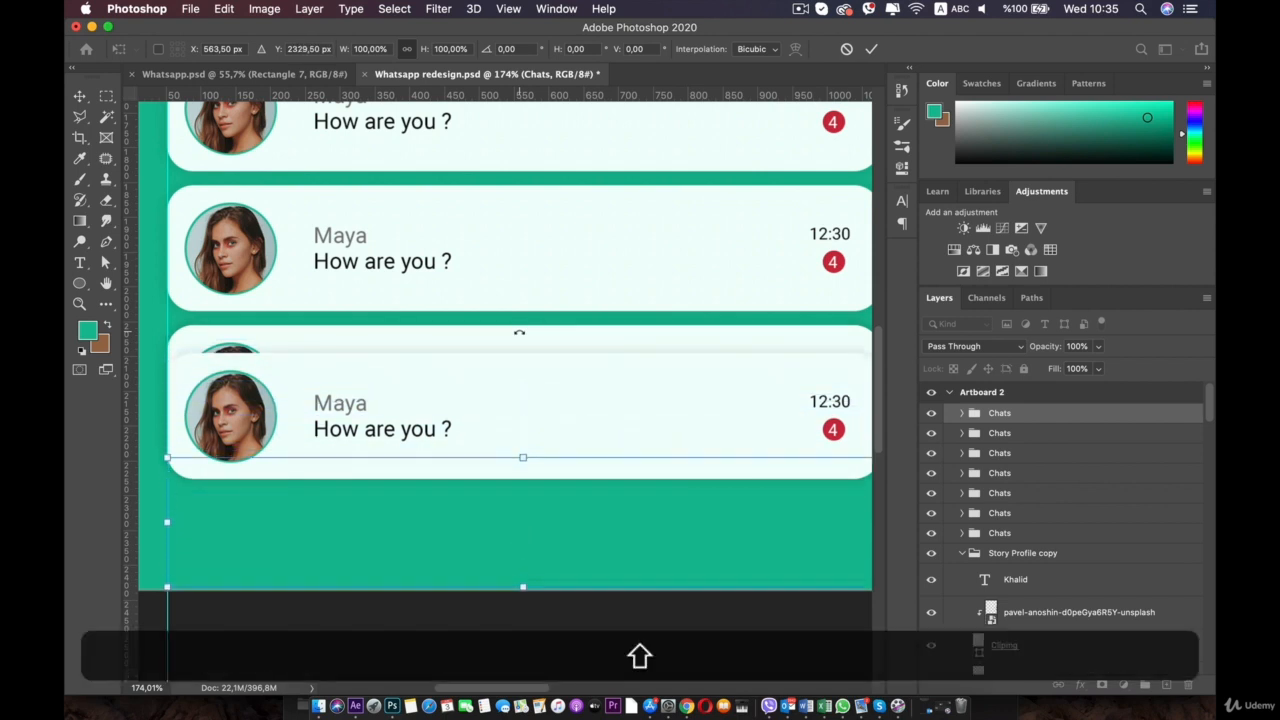
{"action": "key", "text": "shift+Down"}
{"action": "key", "text": "shift+Down"}
{"action": "key", "text": "shift+Down"}
{"action": "key", "text": "shift+Down"}
{"action": "key", "text": "shift+Down"}
Nudge the seventh card up and down until its top edge meets the sixth card's bottom edge
{"action": "key", "text": "shift+Up"}
{"action": "key", "text": "shift+Up"}
{"action": "key", "text": "shift+Up"}
{"action": "key", "text": "shift+Up"}
{"action": "key", "text": "shift+Up"}
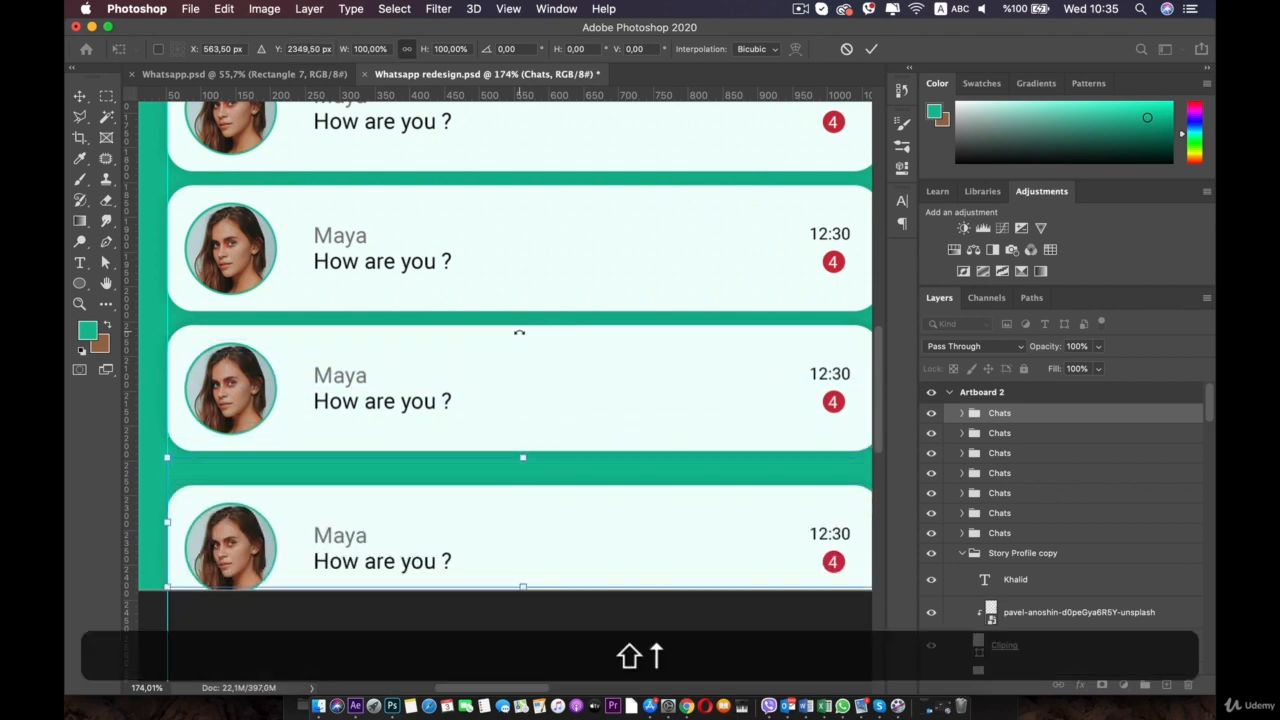
{"action": "key", "text": "shift+Up"}
{"action": "key", "text": "shift+Up"}
{"action": "key", "text": "Down"}
{"action": "key", "text": "Down"}
{"action": "key", "text": "Down"}
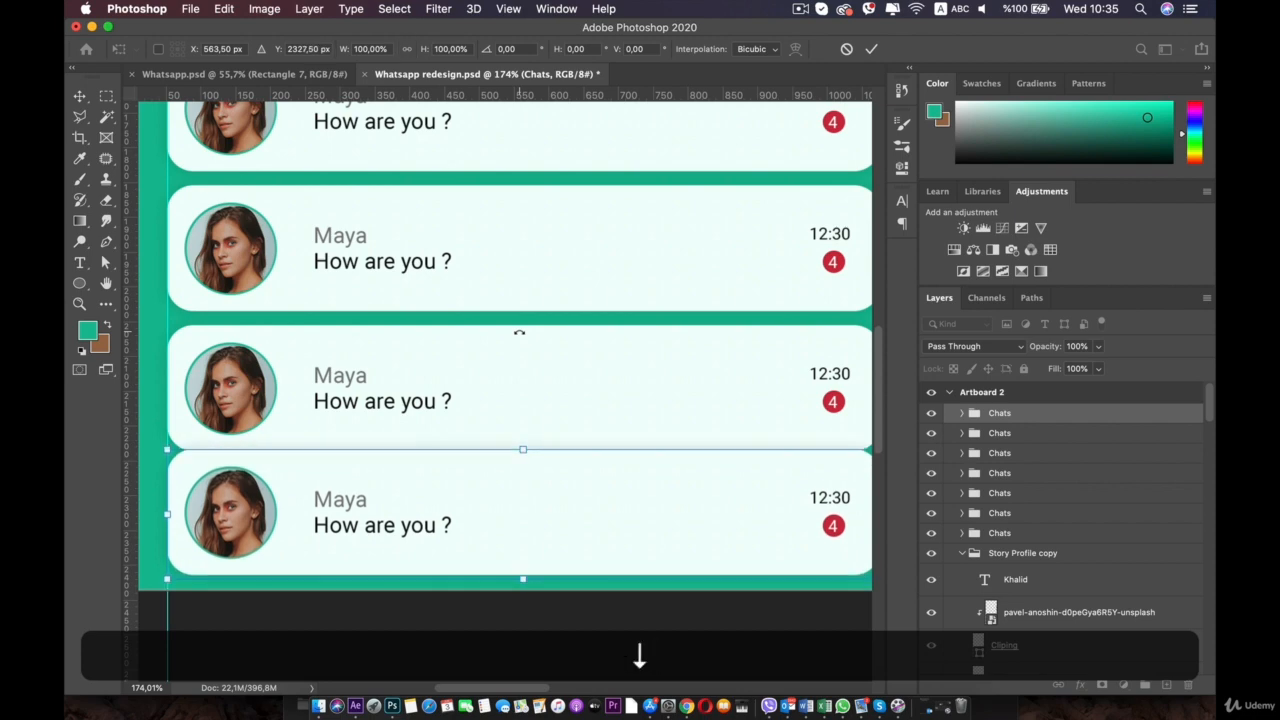
{"action": "key", "text": "Down"}
{"action": "key", "text": "Up"}
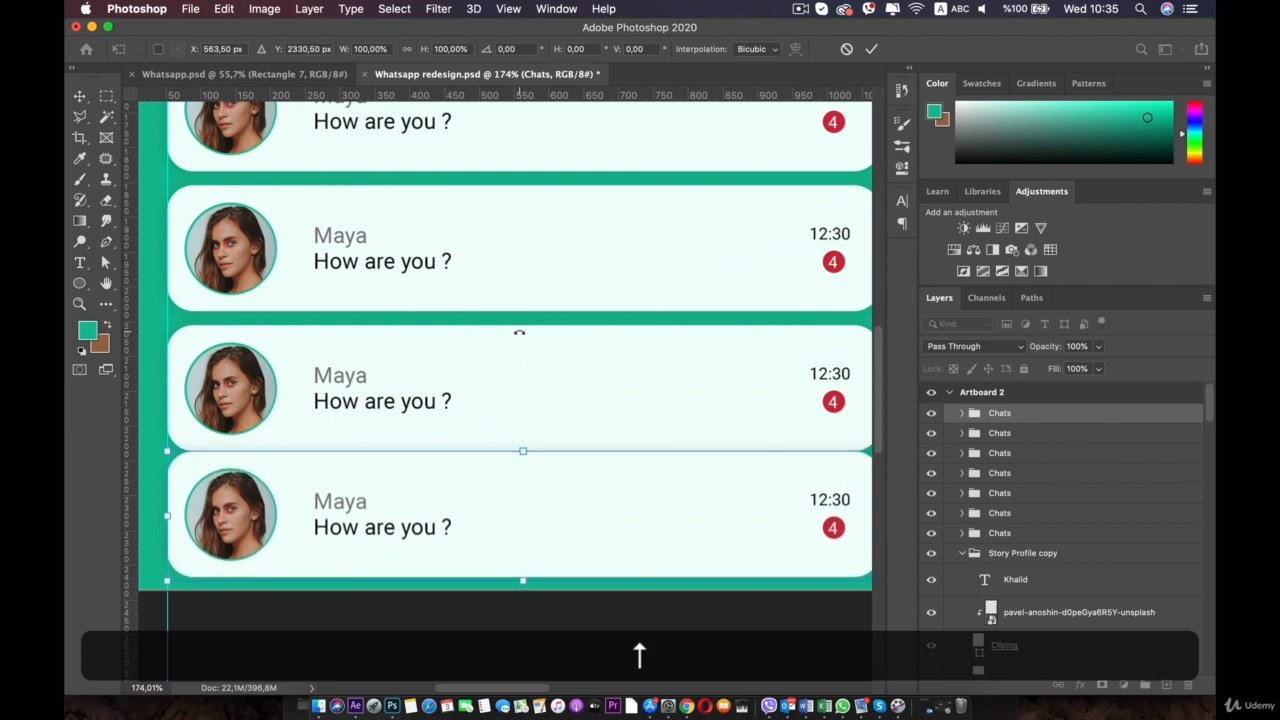
Lower the seventh card by 20 px to Y 2350.50 px, apply the transform and deselect it
{"action": "key", "text": "shift+Down"}
{"action": "key", "text": "shift+Down"}
{"action": "scroll", "coordinate": [519, 332], "scroll_direction": "down", "scroll_amount": 5}
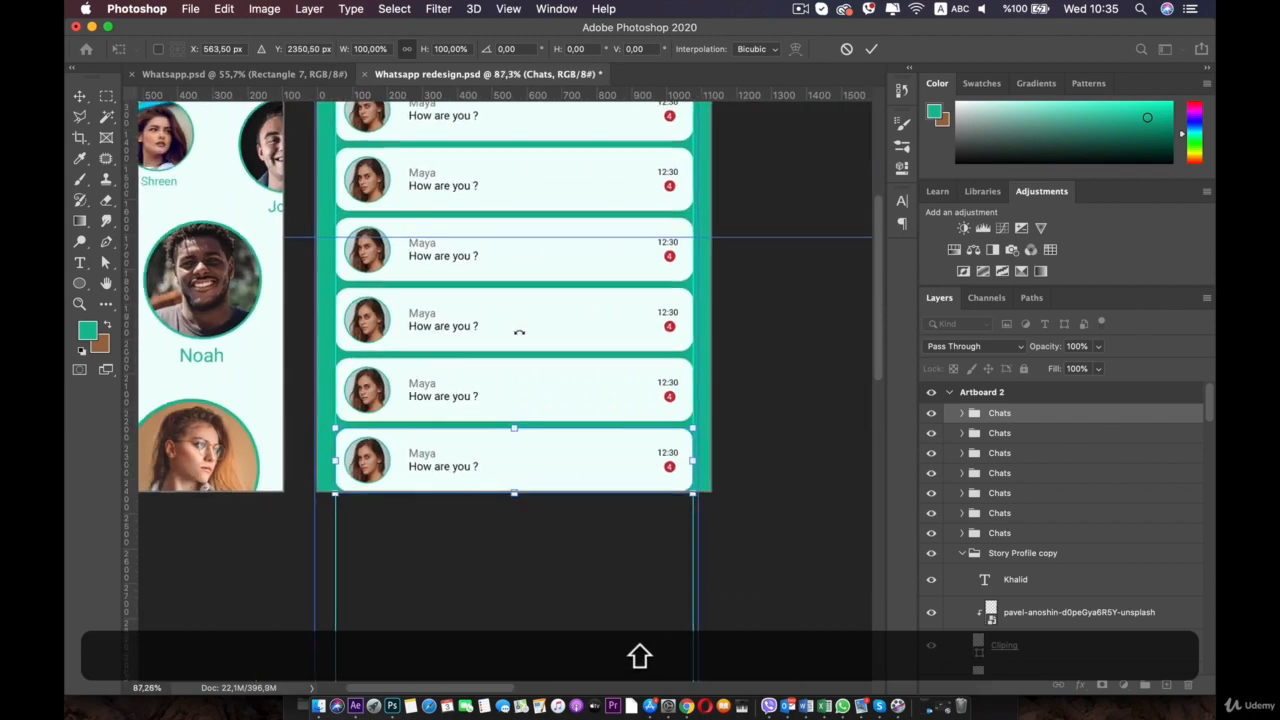
{"action": "left_click_drag", "start_coordinate": [323, 264], "coordinate": [331, 456]}
{"action": "left_click", "coordinate": [770, 265]}
{"action": "left_click", "coordinate": [770, 267]}
{"action": "scroll", "coordinate": [698, 328], "scroll_direction": "up", "scroll_amount": 2}
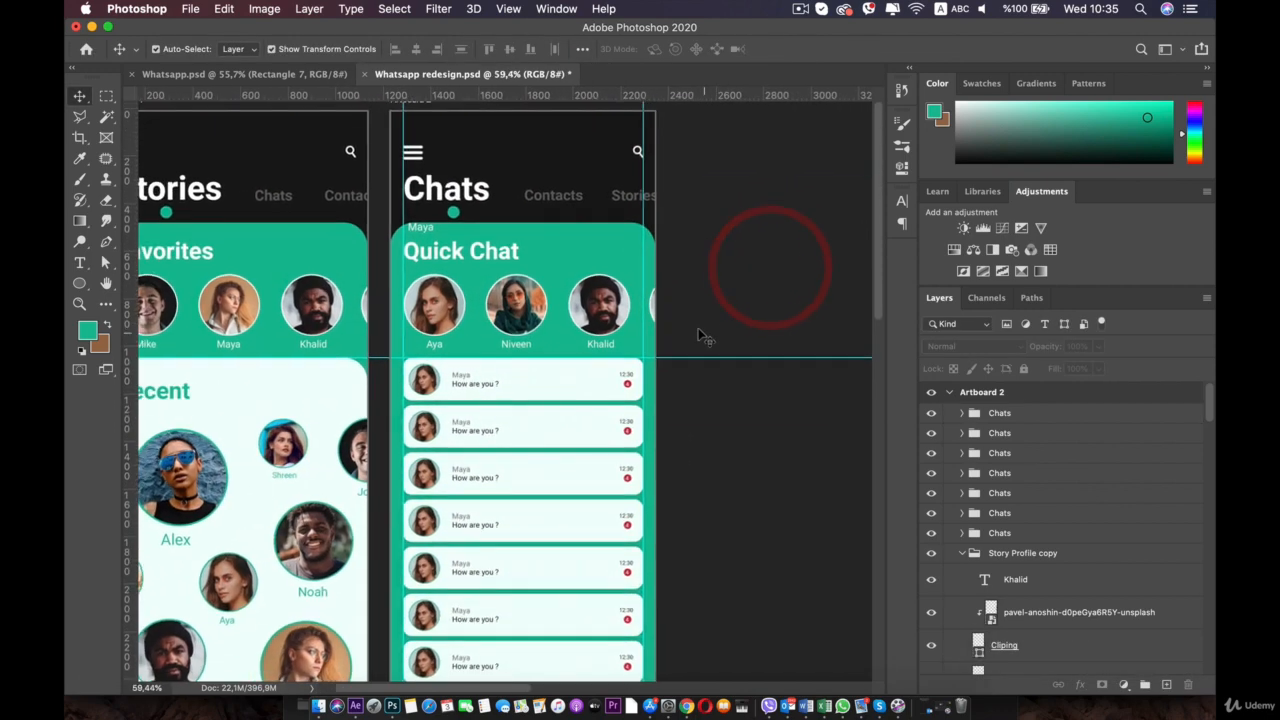
Select the second card's avatar photo and place the smiling man's dark-background portrait from the Portriates folder above it
{"action": "scroll", "coordinate": [698, 328], "scroll_direction": "up", "scroll_amount": 3}
{"action": "key", "text": "space"}
{"action": "left_click_drag", "start_coordinate": [539, 408], "coordinate": [506, 306]}
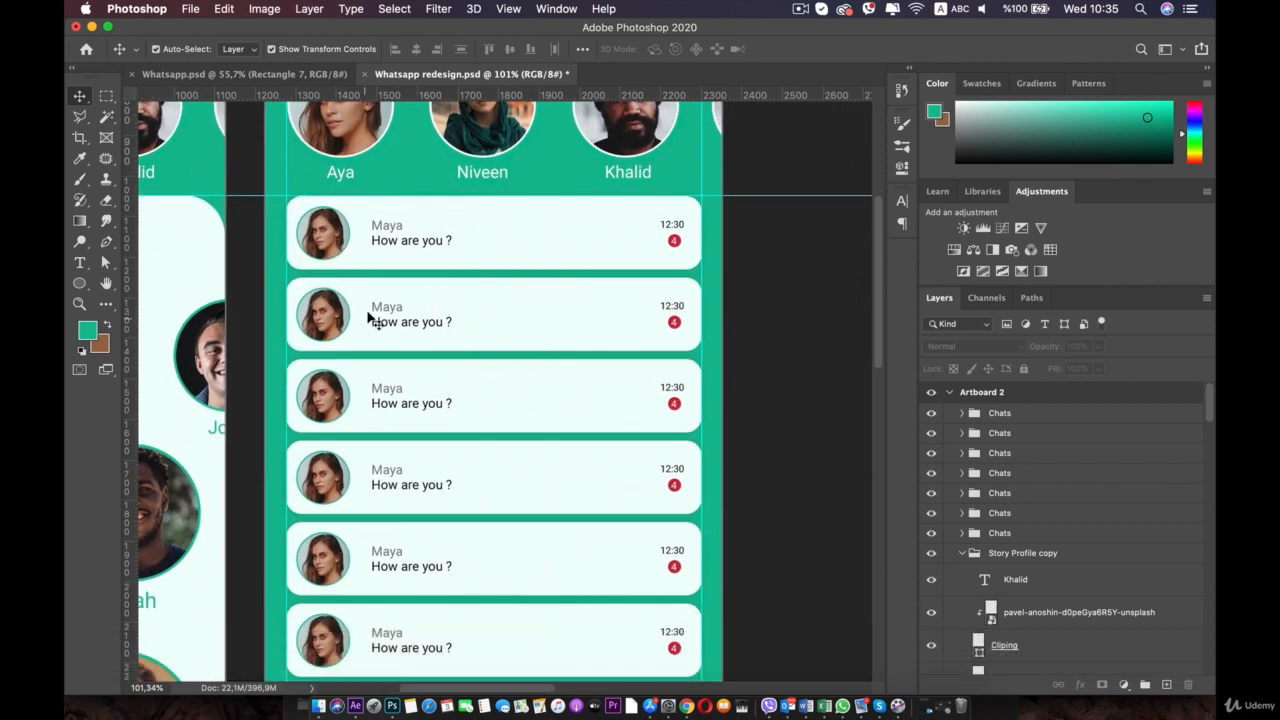
{"action": "key", "text": "space"}
{"action": "left_click_drag", "start_coordinate": [374, 300], "coordinate": [446, 317]}
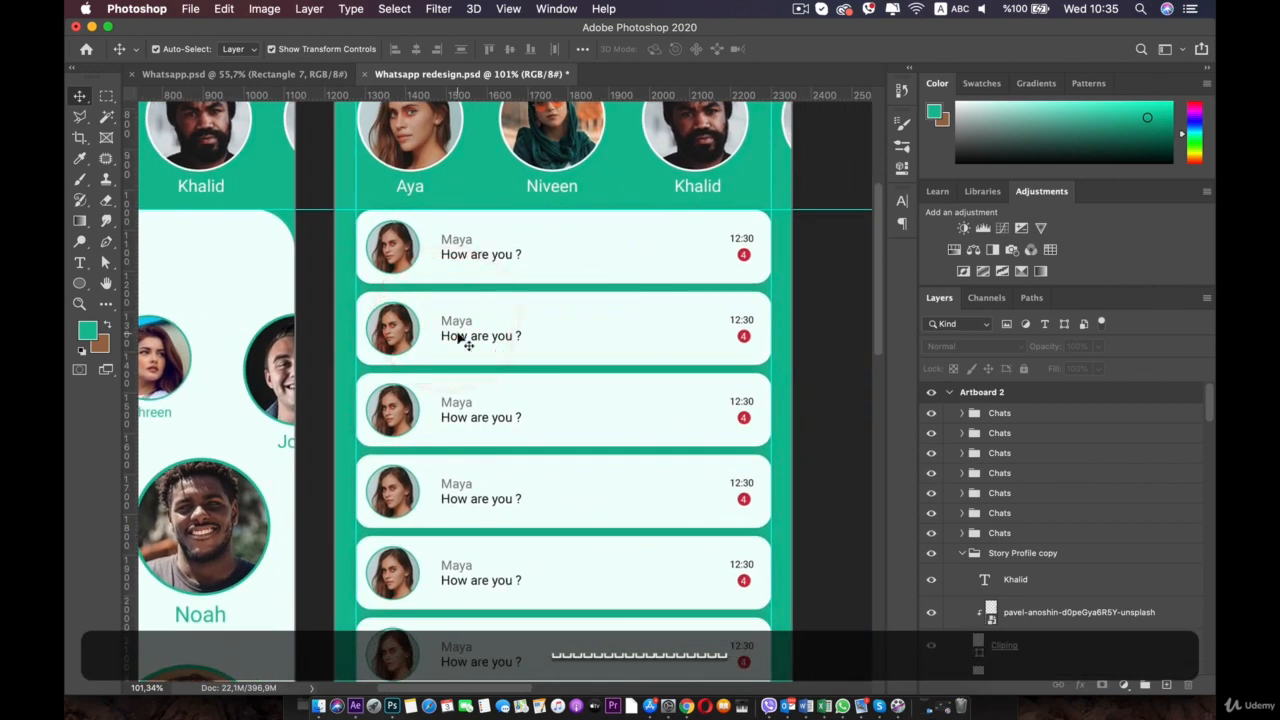
{"action": "scroll", "coordinate": [465, 341], "scroll_direction": "up", "scroll_amount": 2}
{"action": "left_click", "coordinate": [348, 303]}
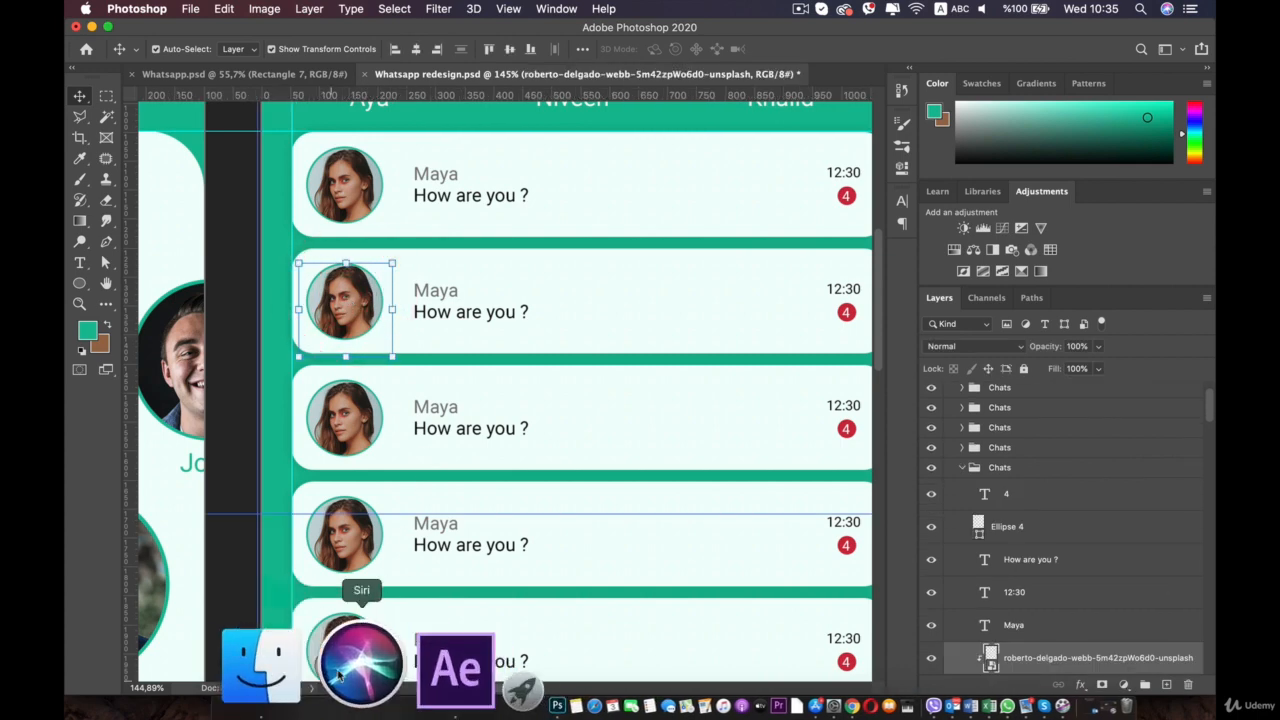
{"action": "scroll", "coordinate": [457, 430], "scroll_direction": "down", "scroll_amount": 2}
{"action": "left_click", "coordinate": [318, 705]}
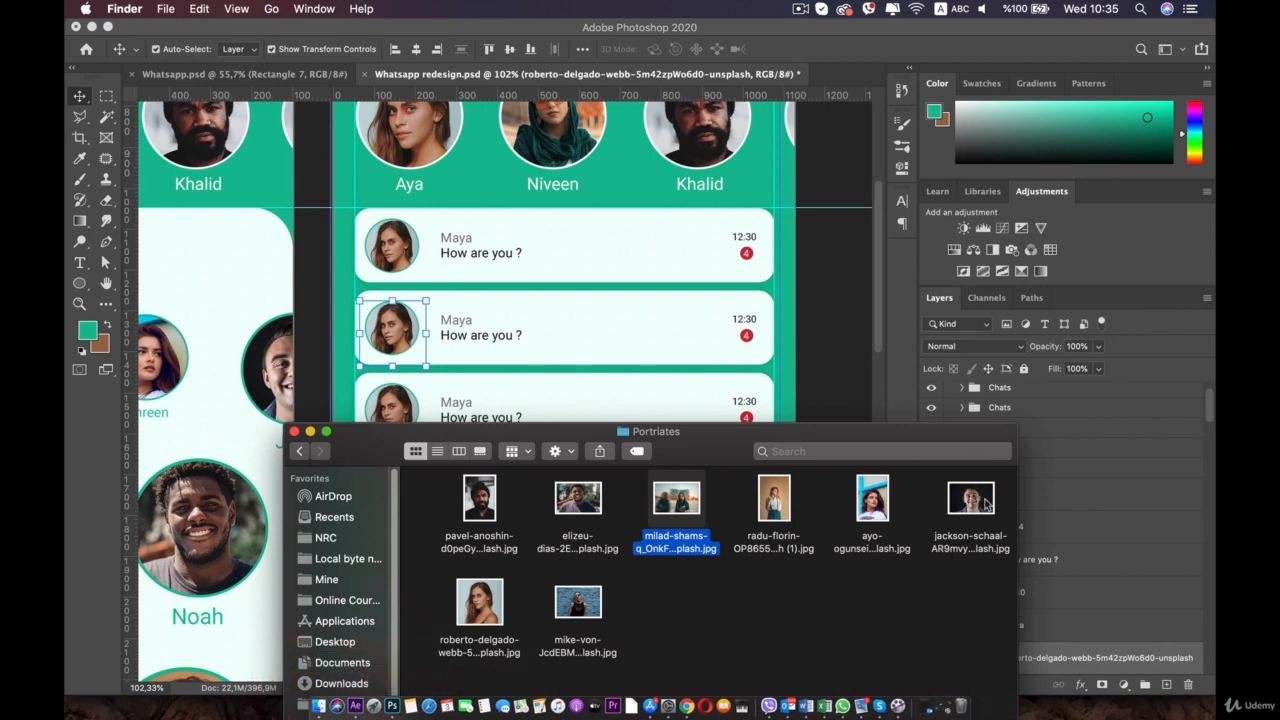
{"action": "left_click_drag", "start_coordinate": [985, 505], "coordinate": [402, 322]}
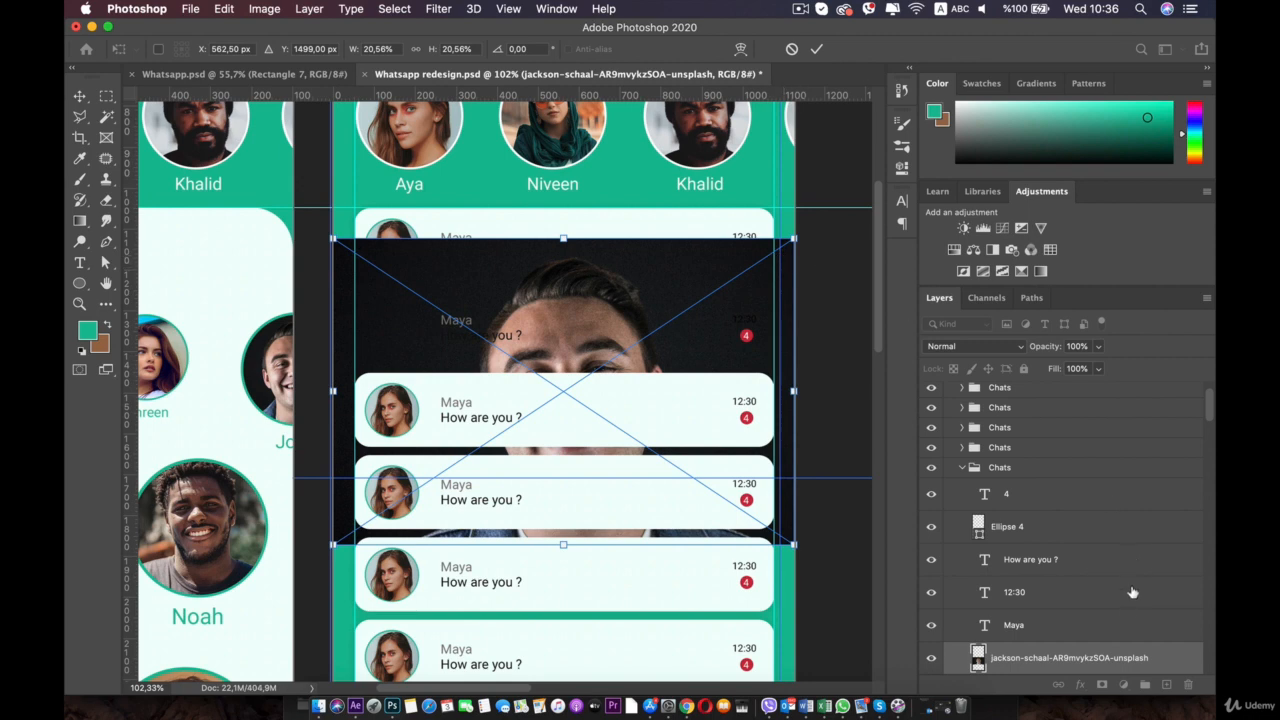
Clip the placed portrait to the second card's Cliping circle and delete the woman's photo layer beneath it
{"action": "scroll", "coordinate": [1100, 590], "scroll_direction": "down", "scroll_amount": 3}
{"action": "key", "text": "alt"}
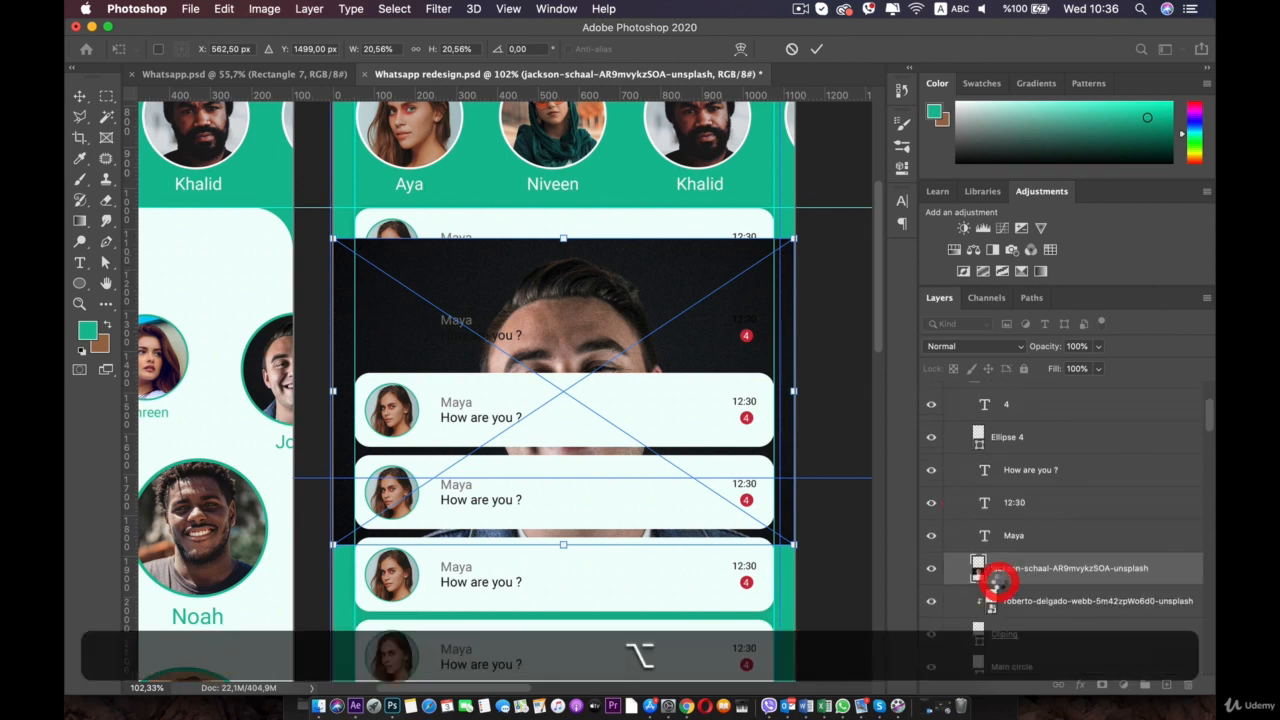
{"action": "left_click", "coordinate": [996, 582], "text": "alt"}
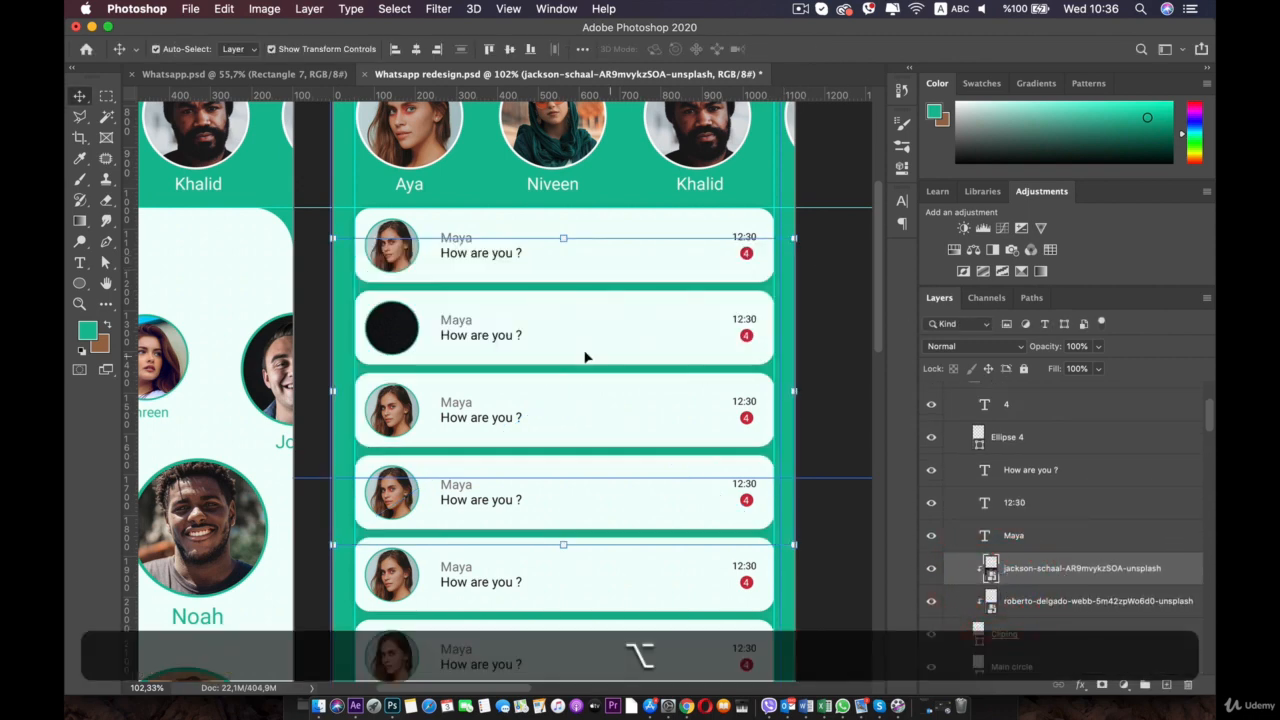
{"action": "left_click", "coordinate": [1065, 604]}
{"action": "key", "text": "BackSpace"}
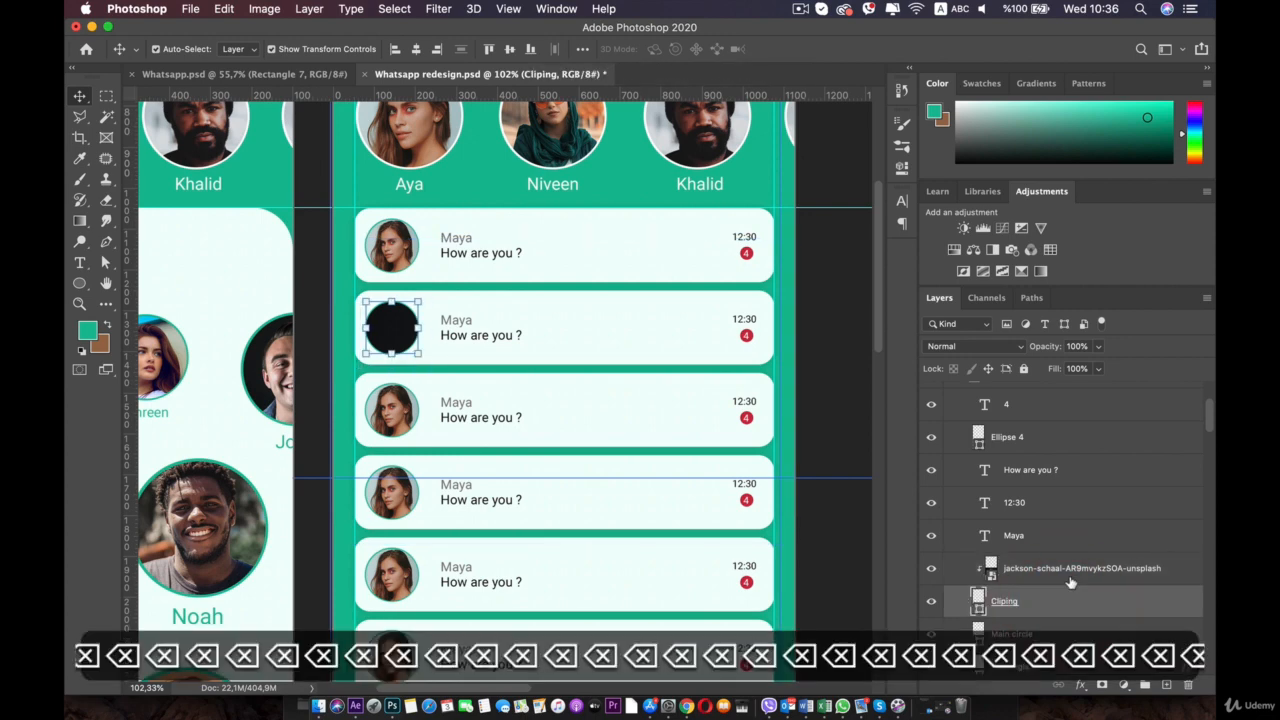
Scale the man's portrait down proportionally, center his face in the second card's avatar circle and apply the transform
{"action": "left_click", "coordinate": [1071, 568]}
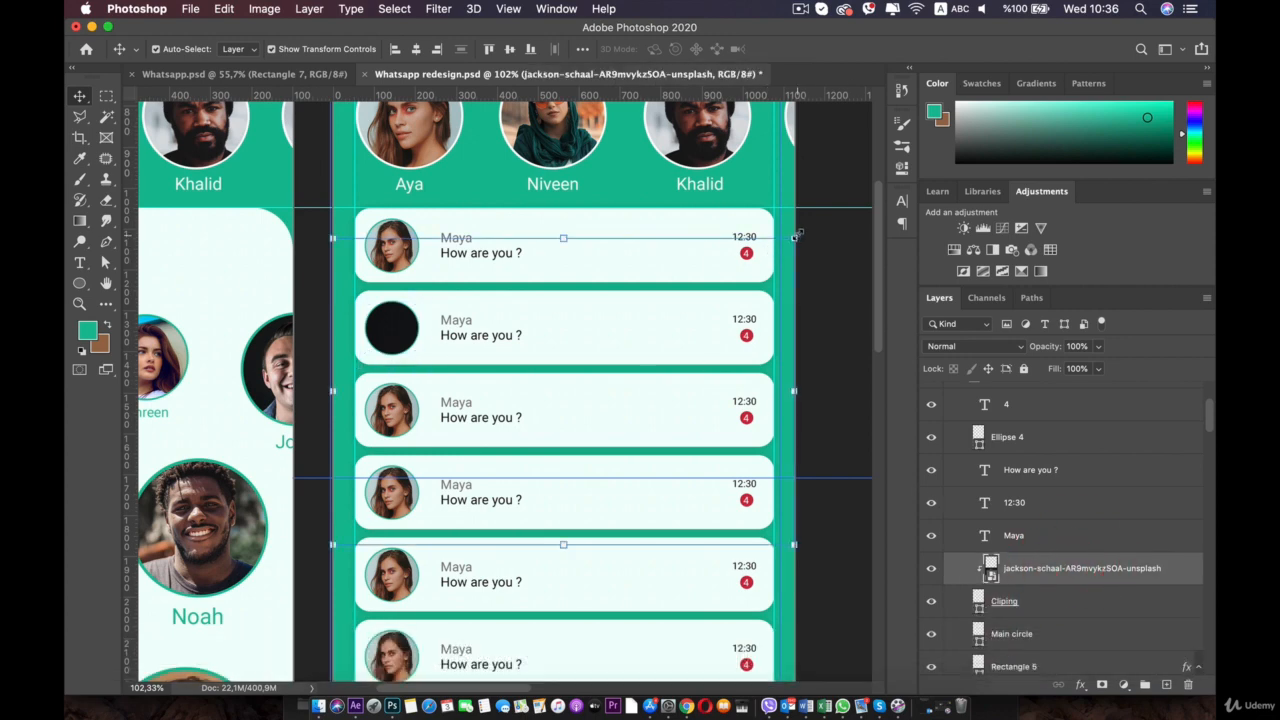
{"action": "left_click_drag", "start_coordinate": [795, 237], "coordinate": [516, 305]}
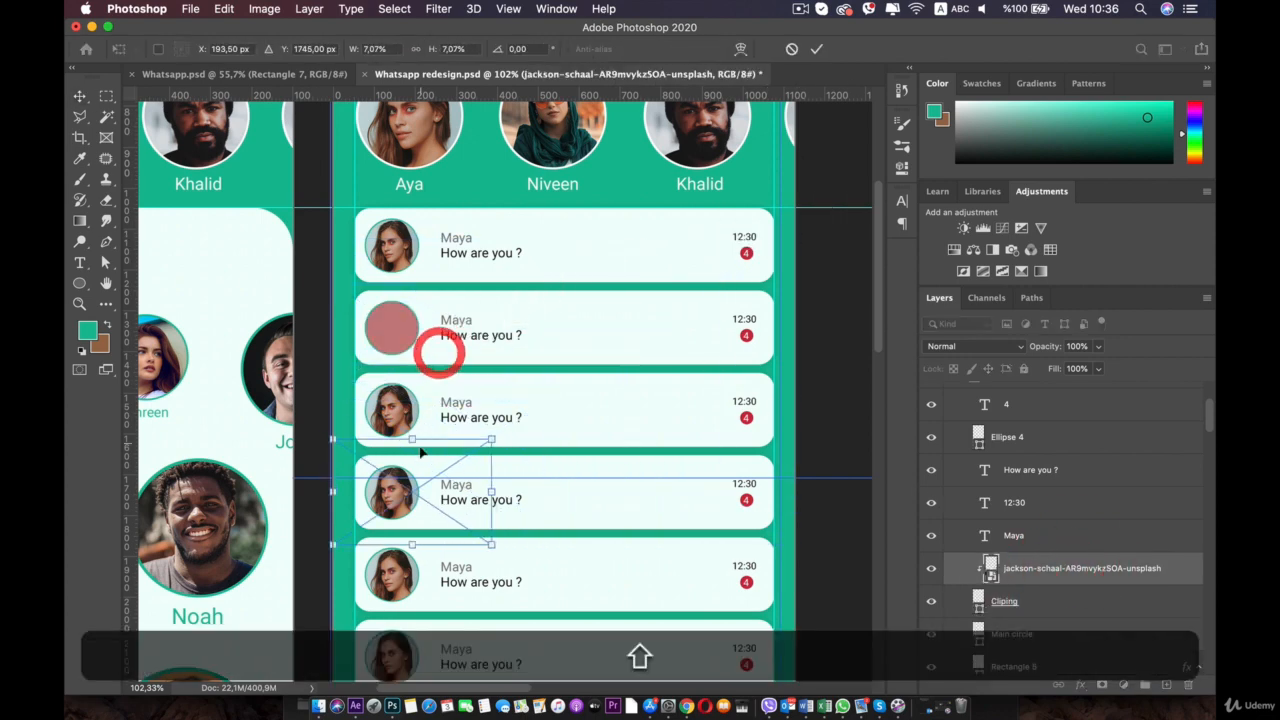
{"action": "left_click_drag", "start_coordinate": [420, 430], "coordinate": [418, 342]}
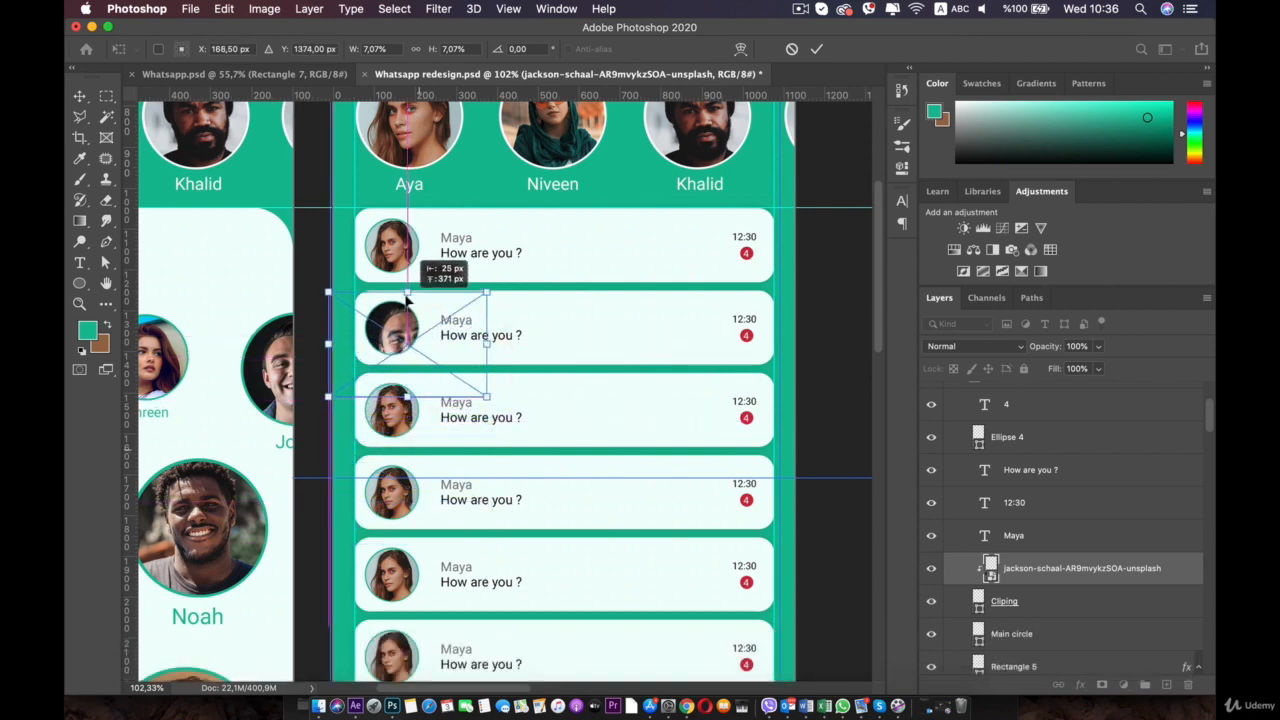
{"action": "left_click_drag", "start_coordinate": [474, 325], "coordinate": [457, 373]}
{"action": "key", "text": "super+plus"}
{"action": "key", "text": "Return"}
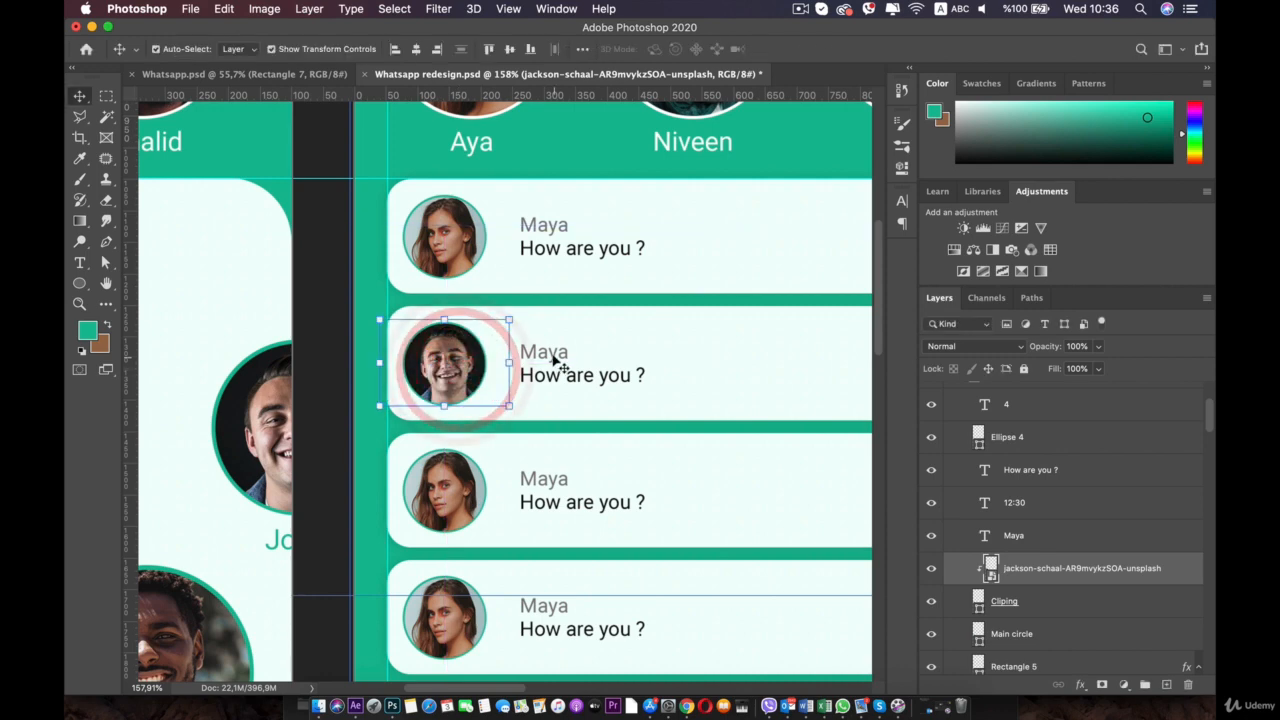
Replace the contact name in the second card with the man's first name
{"action": "double_click", "coordinate": [551, 350]}
{"action": "left_click", "coordinate": [757, 255]}
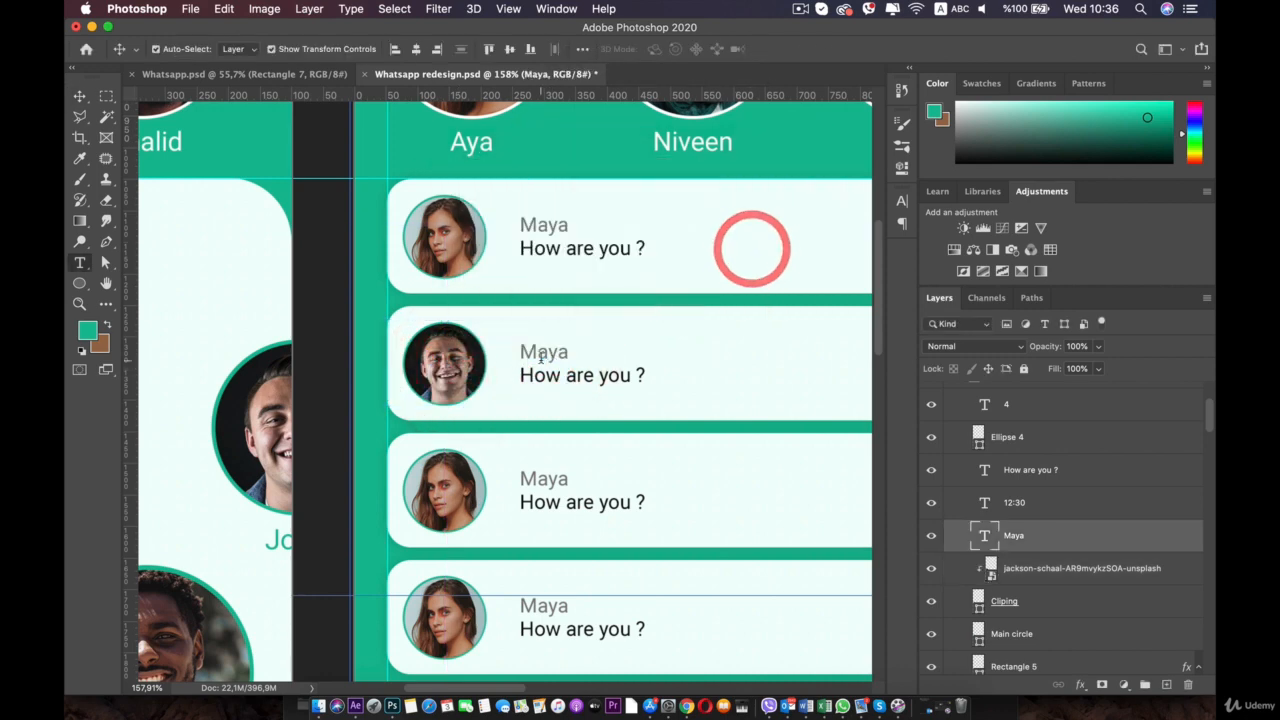
{"action": "double_click", "coordinate": [543, 351]}
{"action": "type", "text": "Mike"}
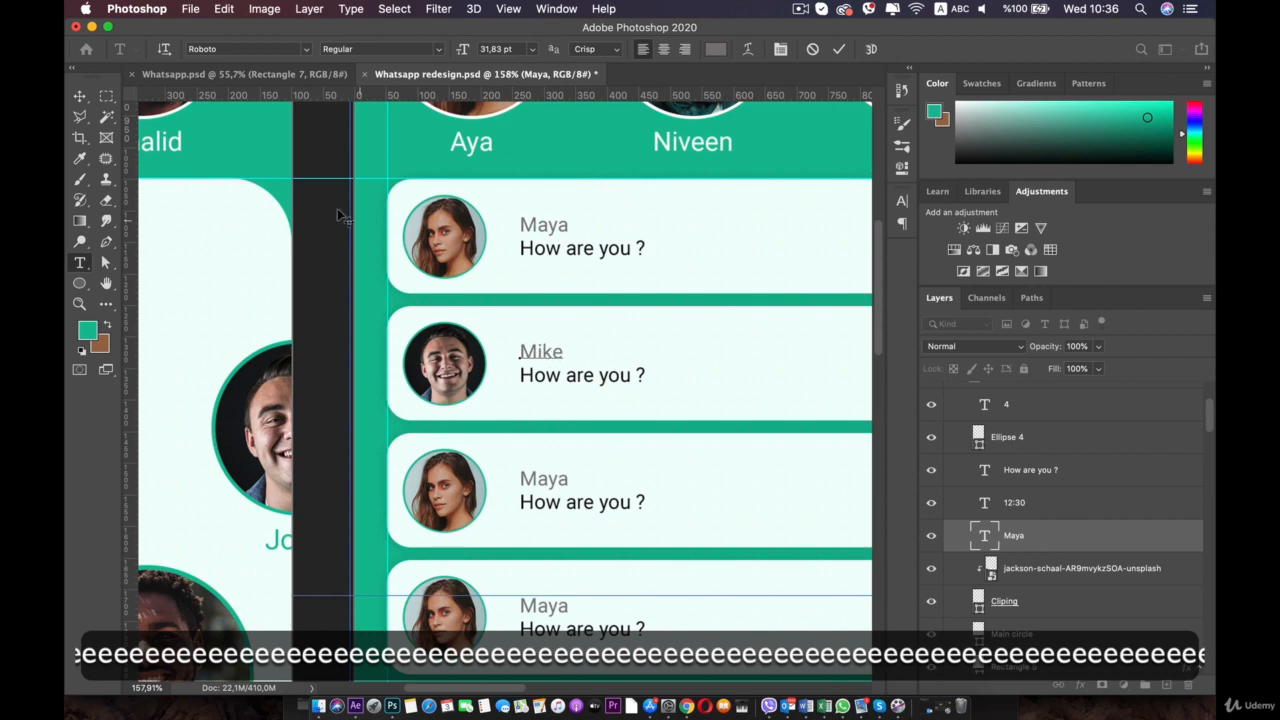
{"action": "left_click", "coordinate": [79, 96]}
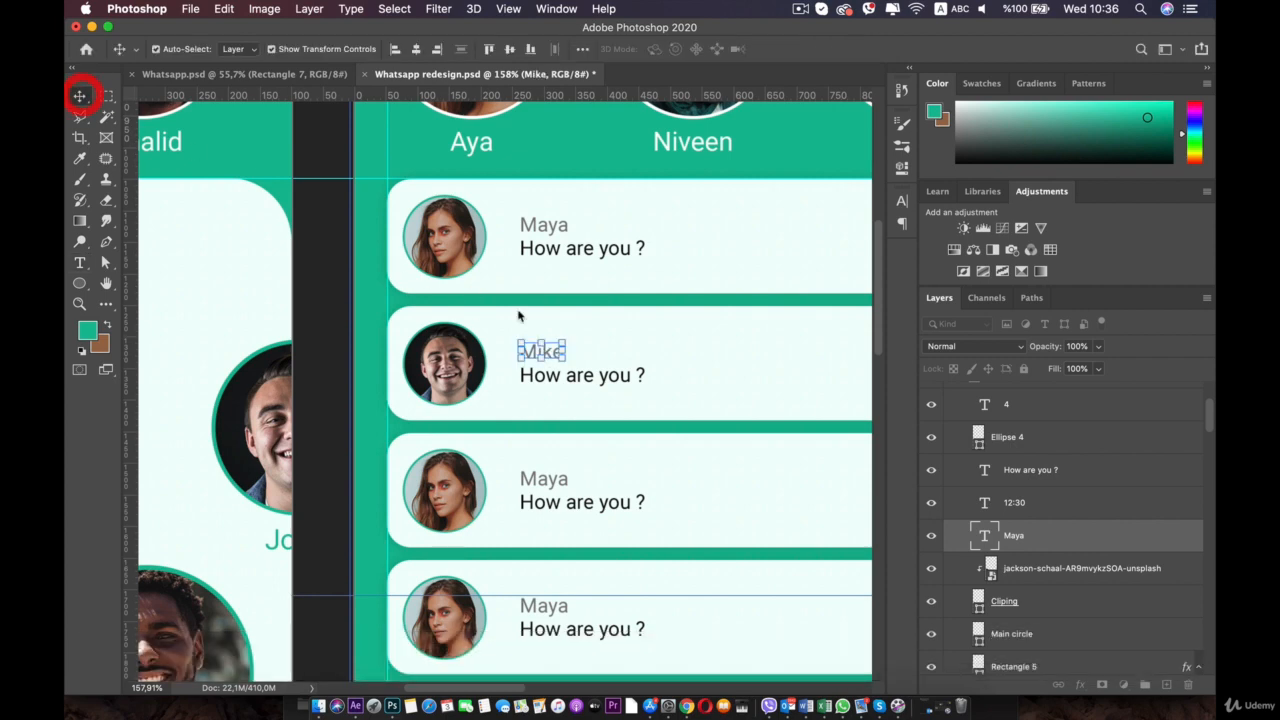
Change the second card's message text to "Are you coming tonight ?"
{"action": "double_click", "coordinate": [596, 374]}
{"action": "type", "text": "He"}
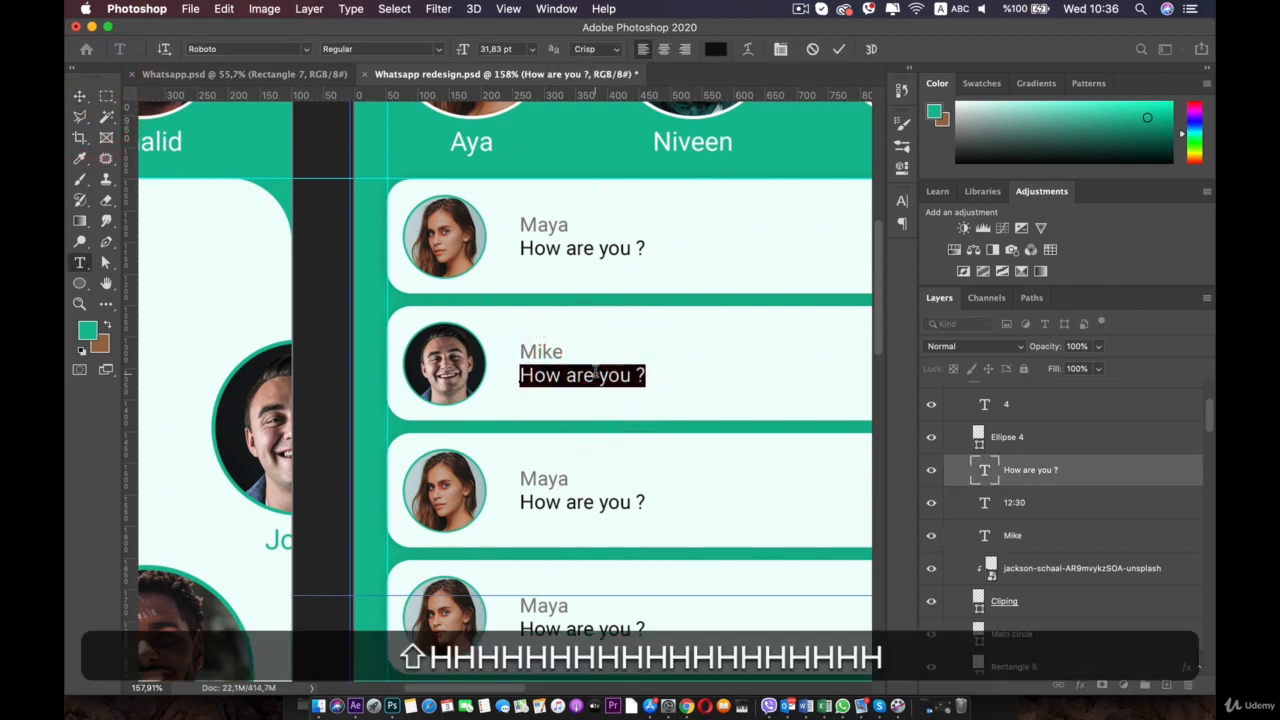
{"action": "key", "text": "BackSpace"}
{"action": "key", "text": "BackSpace"}
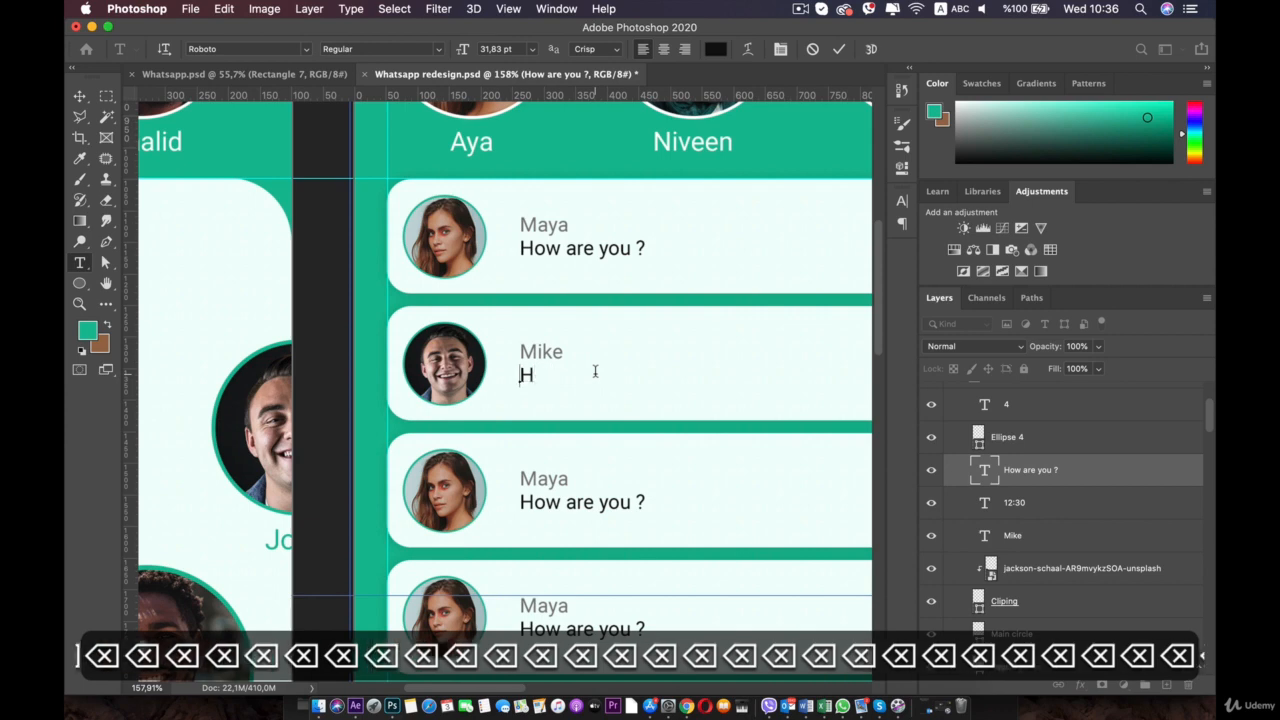
{"action": "type", "text": "Are you coming tonight ?"}
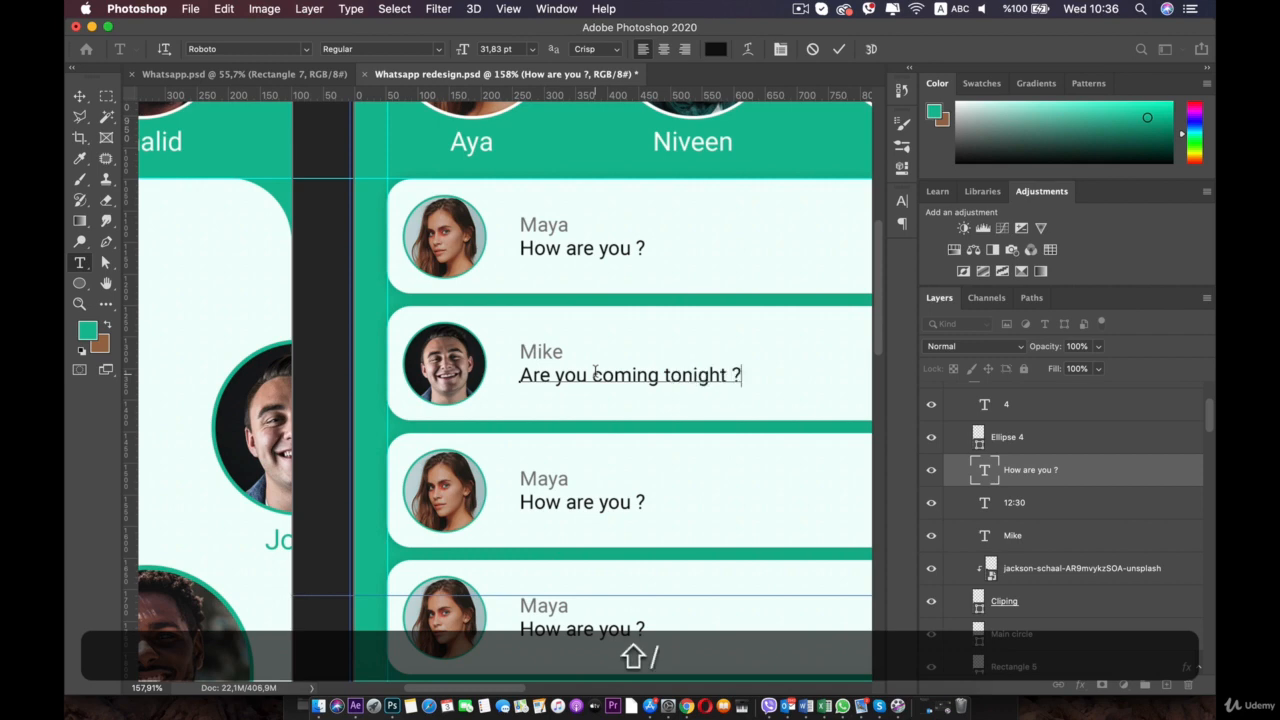
Commit the second card's message and change the number in its red unread badge to 12
{"action": "scroll", "coordinate": [600, 396], "scroll_direction": "down", "scroll_amount": 3}
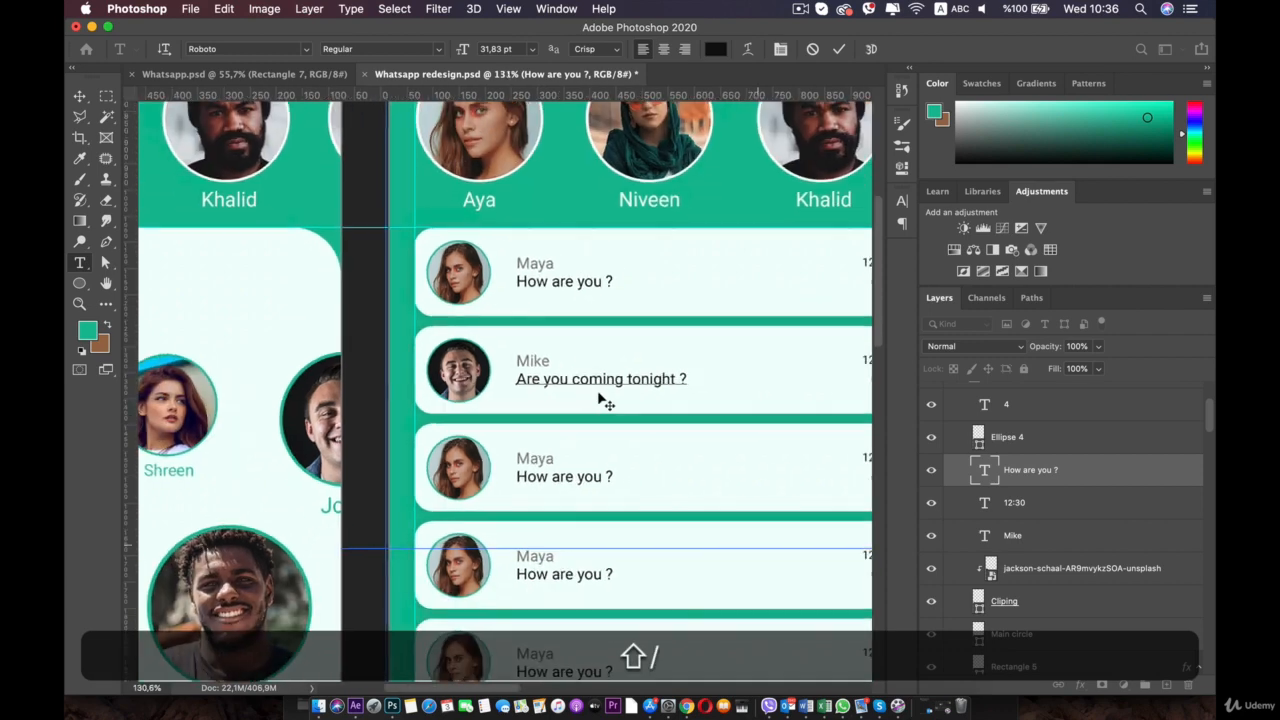
{"action": "left_click", "coordinate": [81, 97]}
{"action": "left_click_drag", "start_coordinate": [738, 447], "coordinate": [550, 452]}
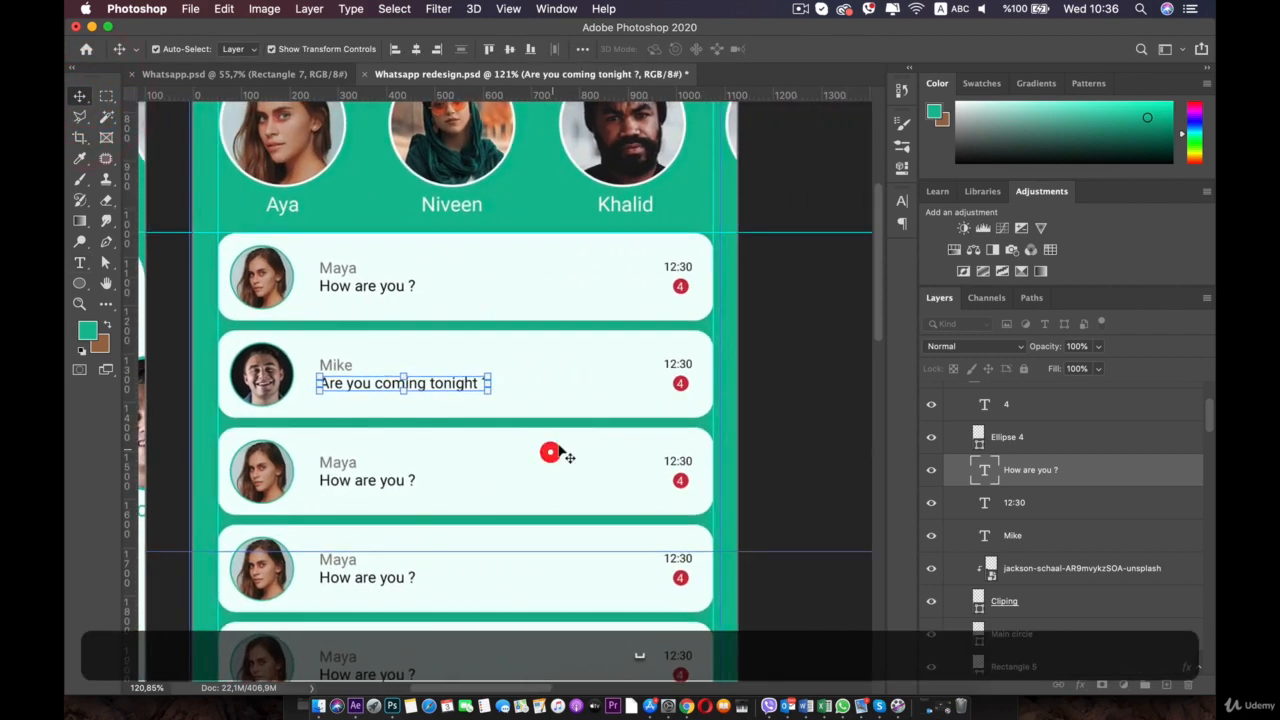
{"action": "double_click", "coordinate": [681, 386]}
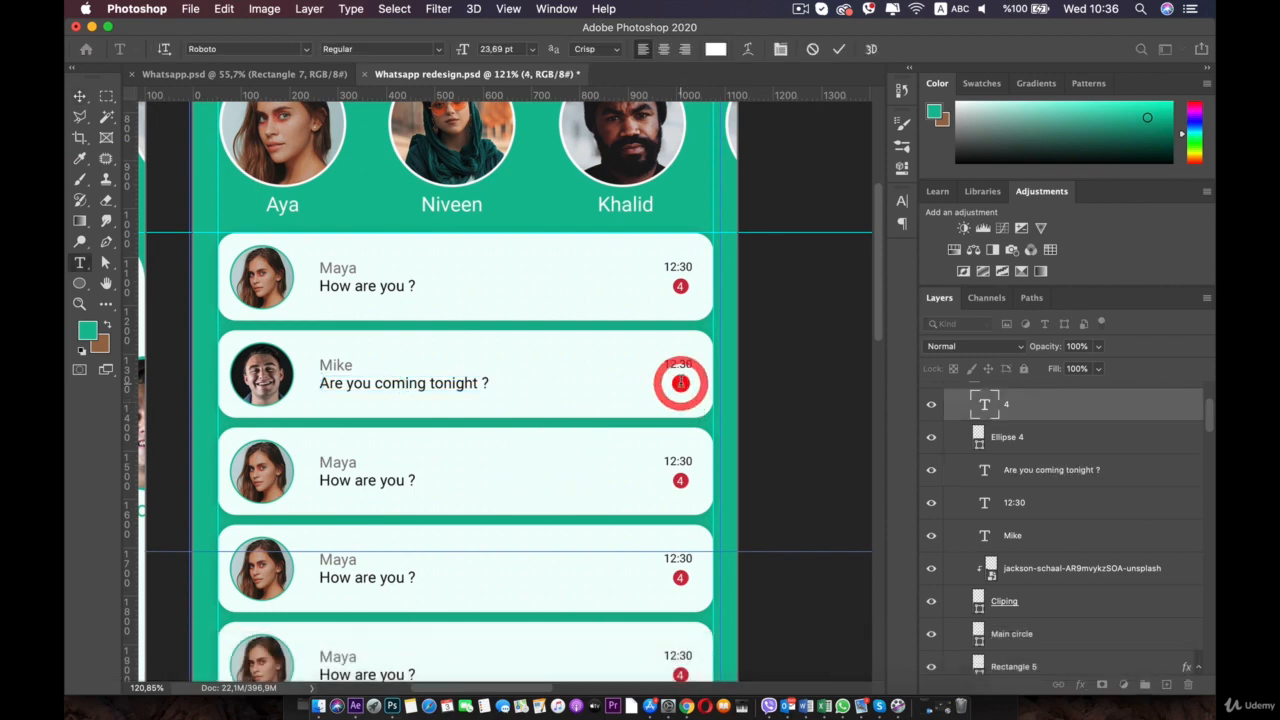
{"action": "scroll", "coordinate": [715, 405], "scroll_direction": "up", "scroll_amount": 3}
{"action": "type", "text": "12"}
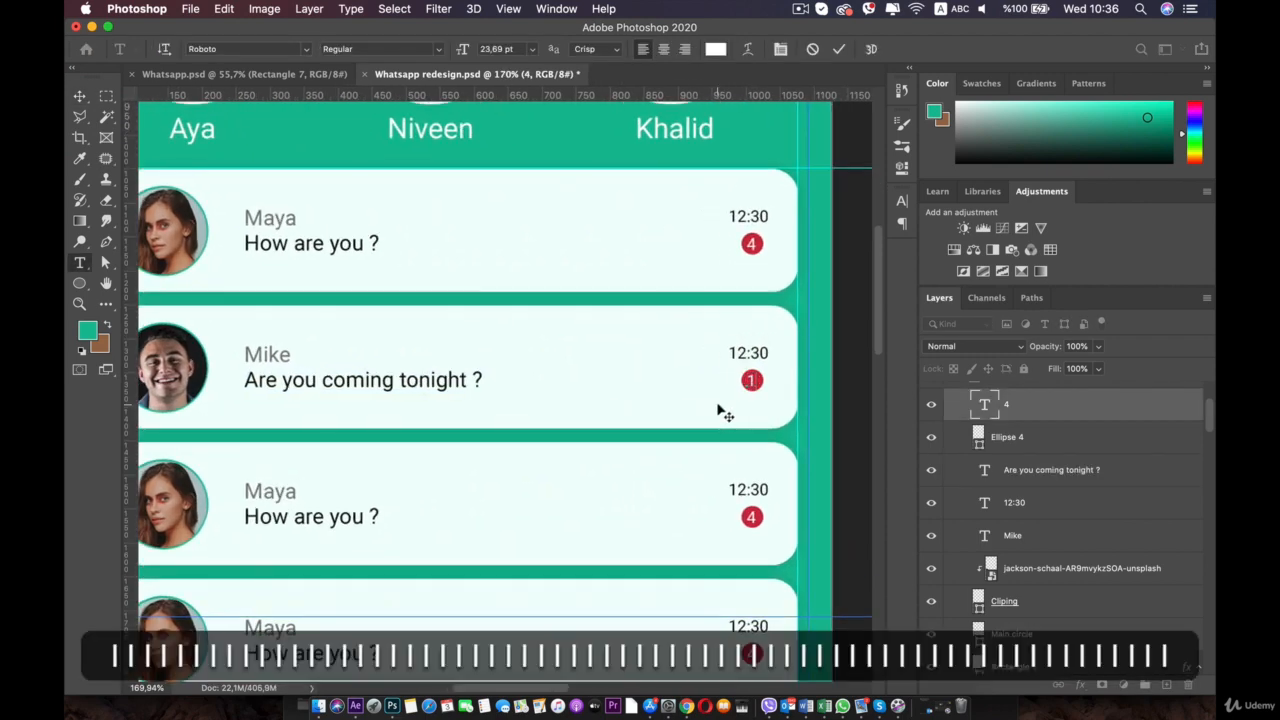
{"action": "left_click", "coordinate": [79, 96]}
Move the number 12 so that it sits centered inside the second card's red badge circle
{"action": "scroll", "coordinate": [686, 417], "scroll_direction": "up", "scroll_amount": 3}
{"action": "left_click_drag", "start_coordinate": [749, 389], "coordinate": [423, 423]}
{"action": "scroll", "coordinate": [540, 433], "scroll_direction": "up", "scroll_amount": 2}
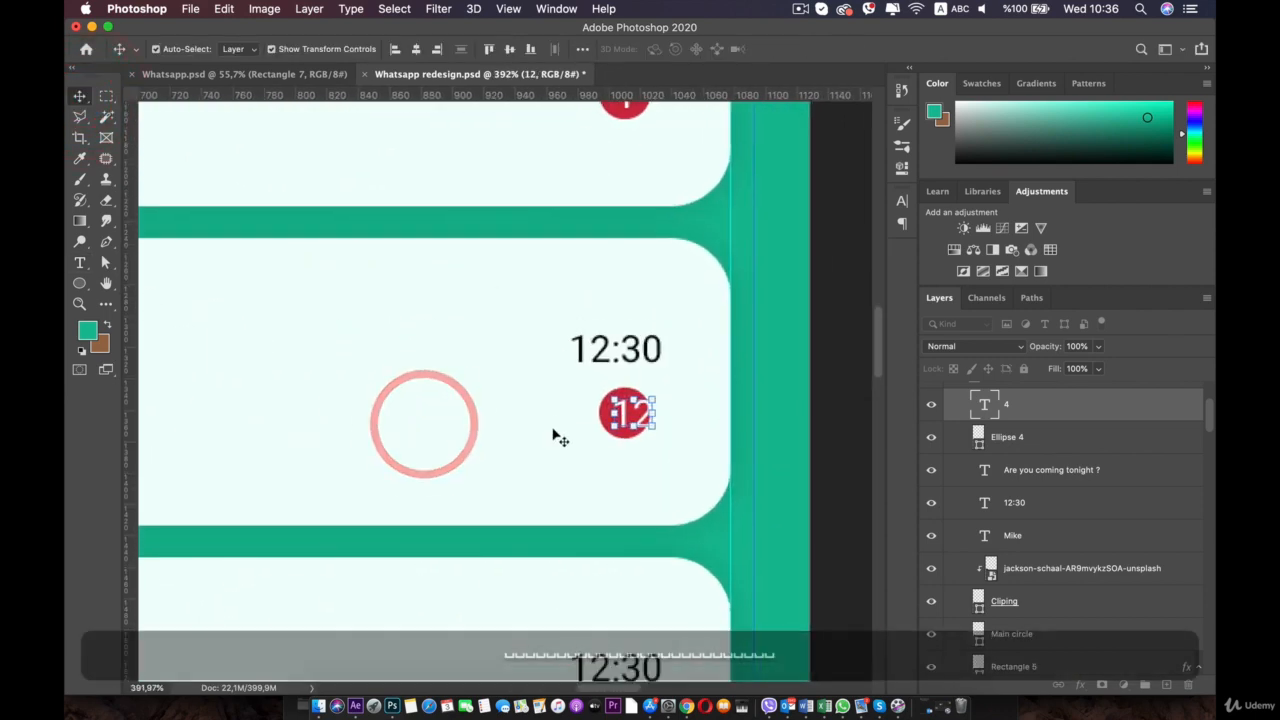
{"action": "scroll", "coordinate": [560, 432], "scroll_direction": "up", "scroll_amount": 1}
{"action": "key", "text": "shift+Left"}
{"action": "key", "text": "Right"}
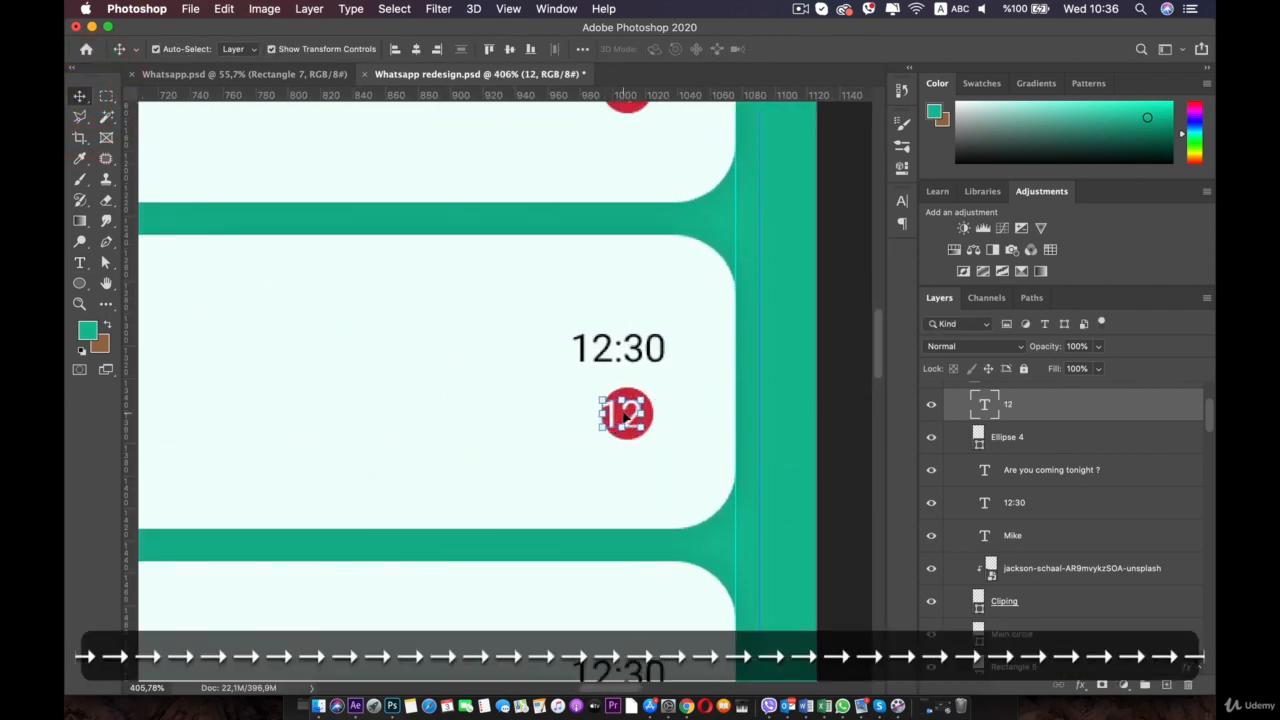
{"action": "key", "text": "Right"}
{"action": "key", "text": "Up"}
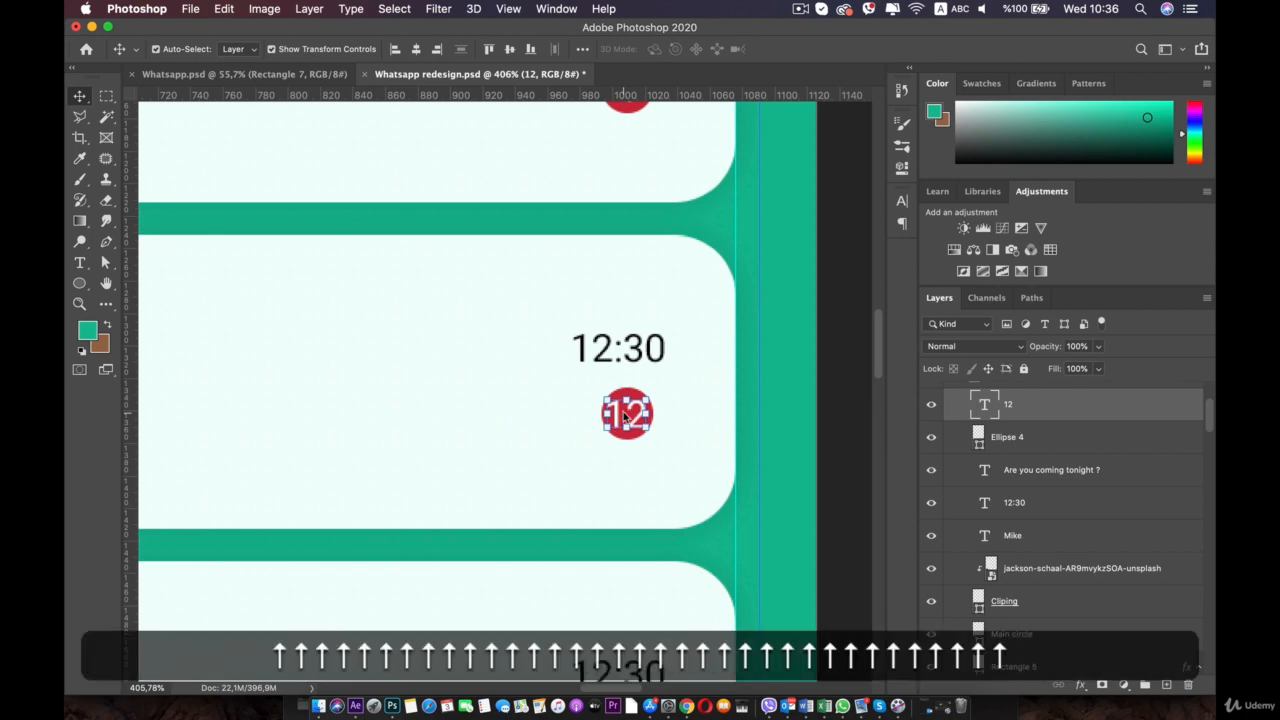
{"action": "scroll", "coordinate": [625, 415], "scroll_direction": "down", "scroll_amount": 5}
{"action": "left_click", "coordinate": [646, 409]}
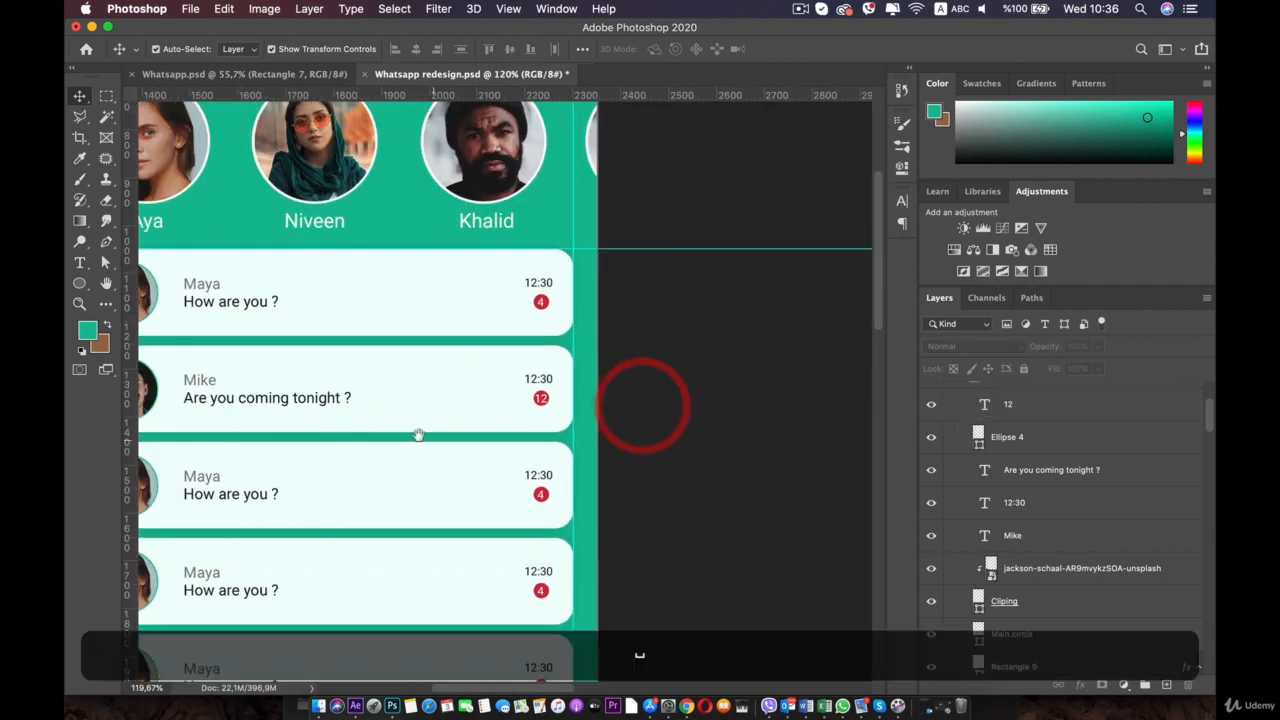
Nudge the number 12 slightly to the left within the second card's badge to refine its centering
{"action": "scroll", "coordinate": [566, 386], "scroll_direction": "up", "scroll_amount": 5}
{"action": "left_click_drag", "start_coordinate": [569, 382], "coordinate": [525, 404]}
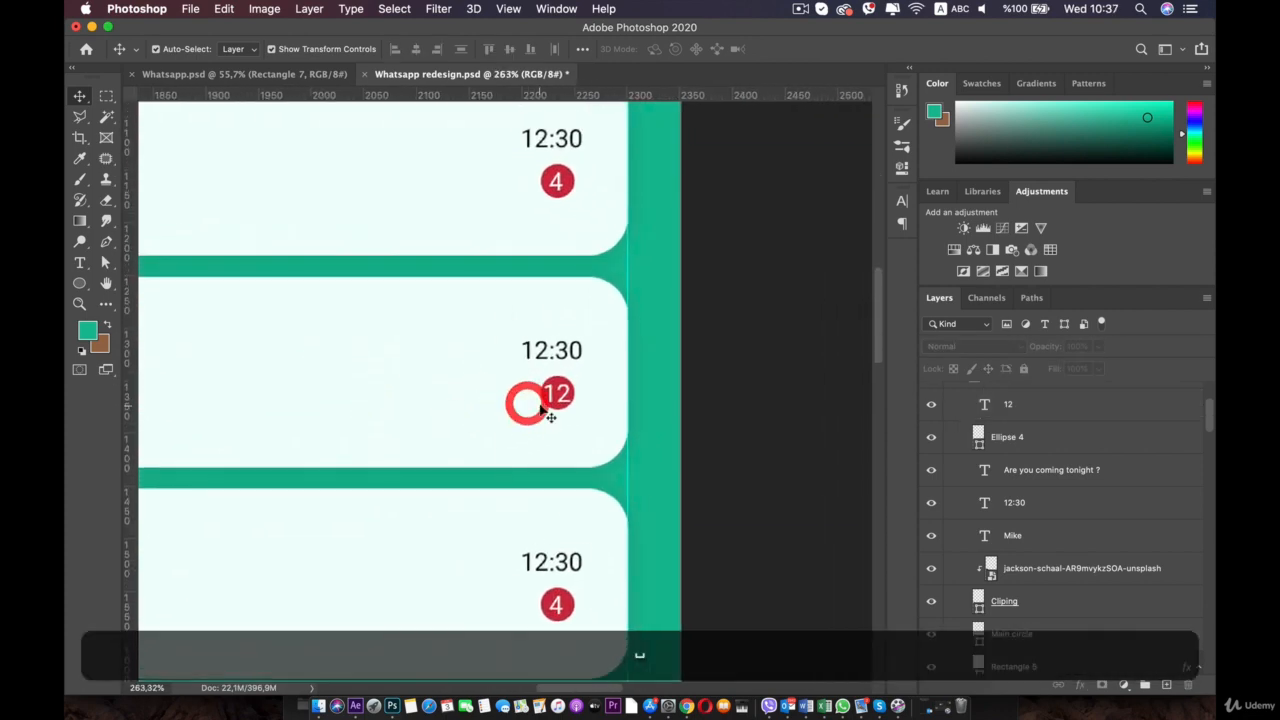
{"action": "scroll", "coordinate": [552, 408], "scroll_direction": "up", "scroll_amount": 3}
{"action": "left_click", "coordinate": [592, 396]}
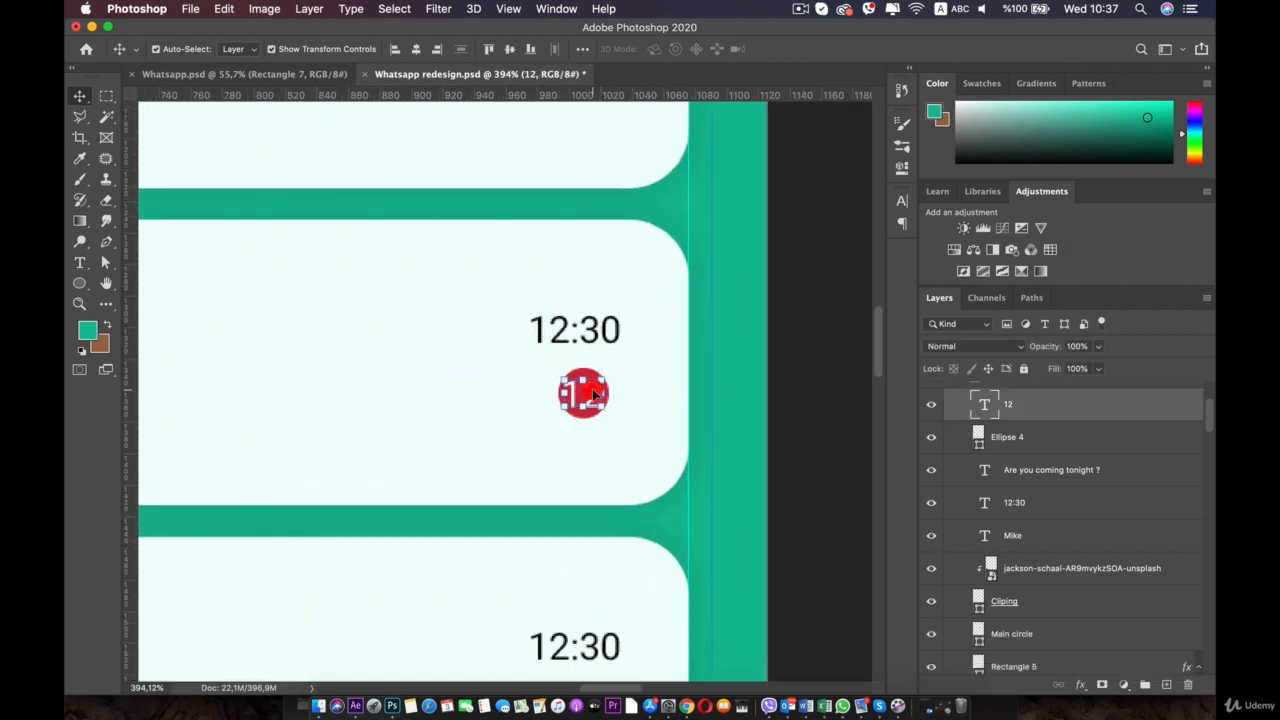
{"action": "scroll", "coordinate": [599, 387], "scroll_direction": "up", "scroll_amount": 3}
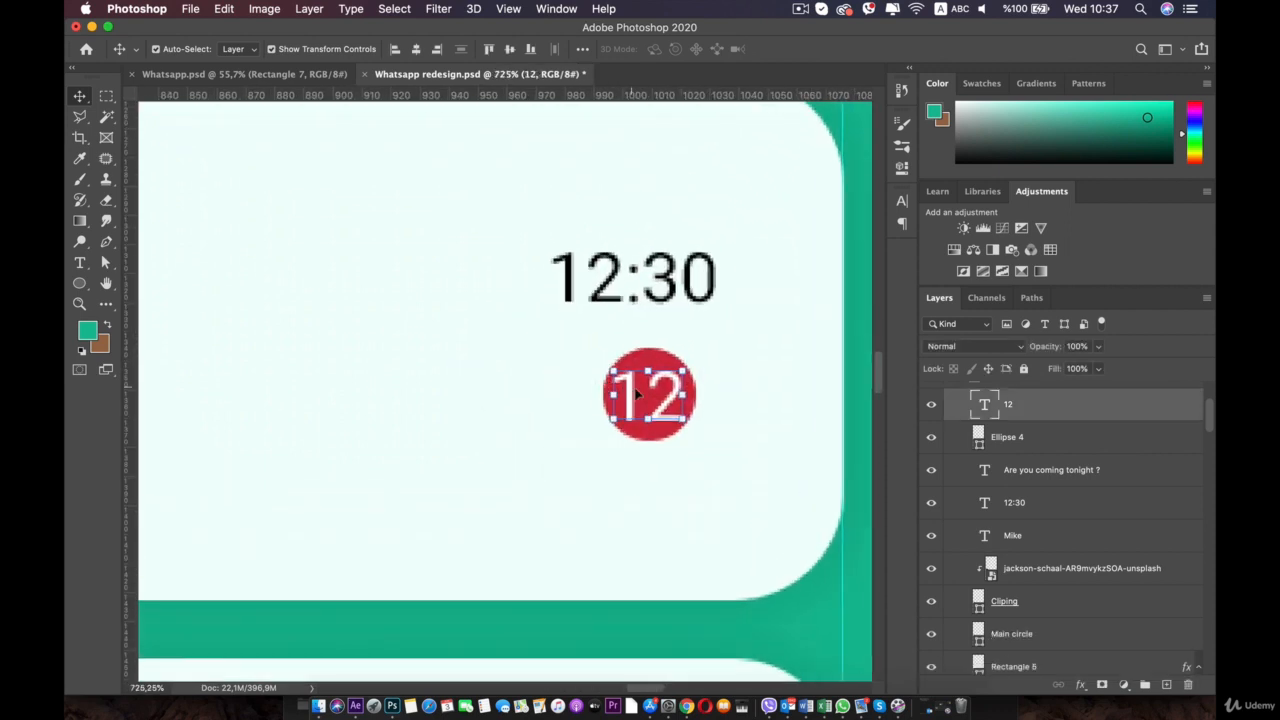
{"action": "key", "text": "Left"}
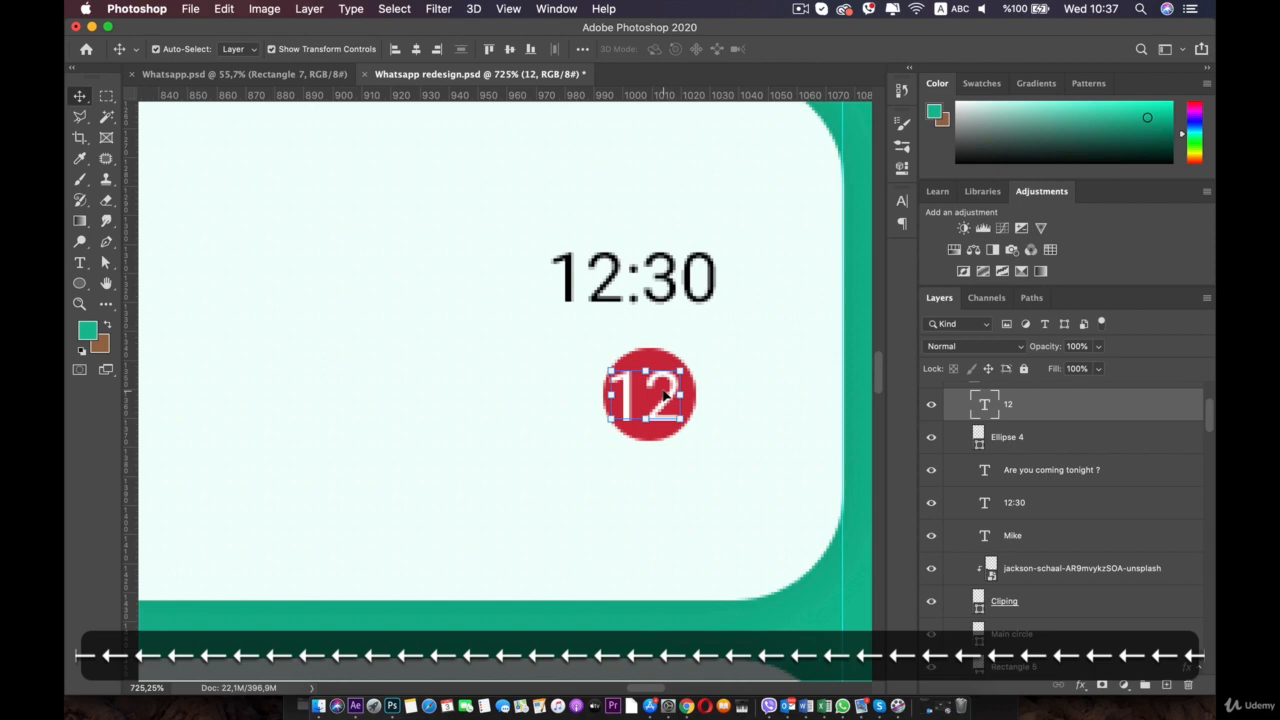
{"action": "scroll", "coordinate": [665, 395], "scroll_direction": "down", "scroll_amount": 5}
{"action": "left_click", "coordinate": [690, 392]}
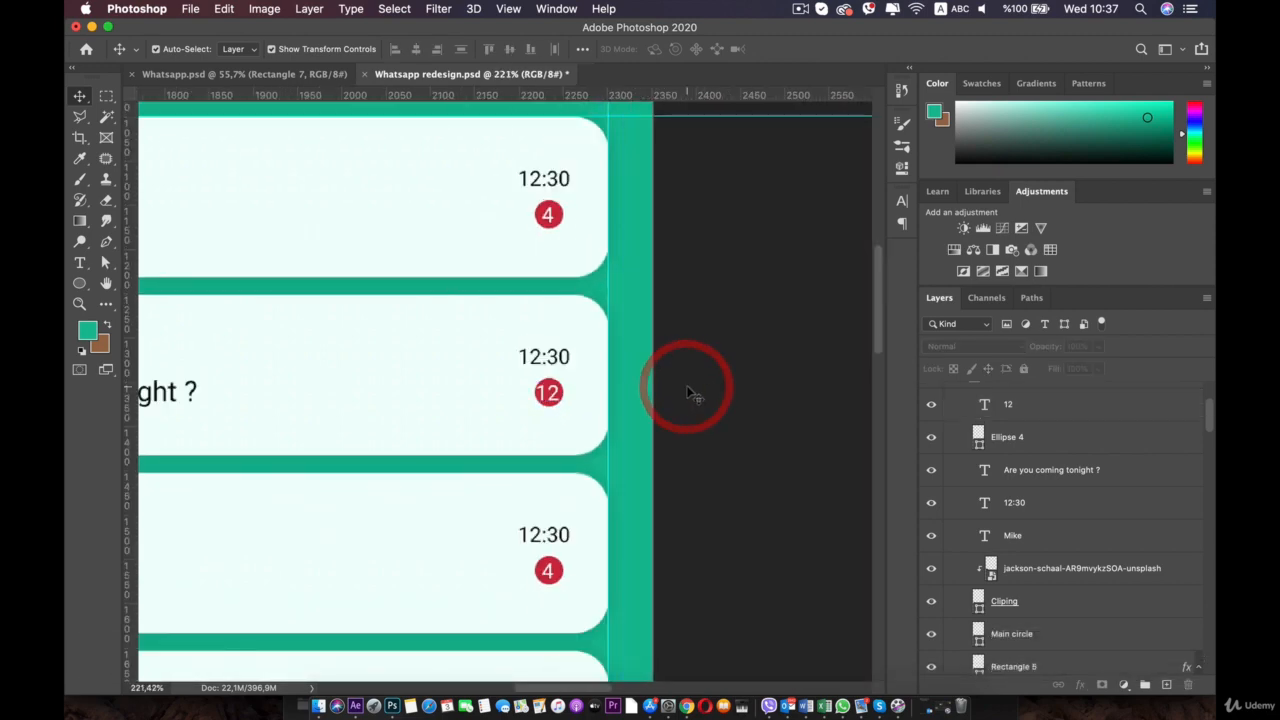
Place the smiling curly-haired man's portrait from the Portriates folder directly above the woman's photo layer in the third card
{"action": "scroll", "coordinate": [688, 393], "scroll_direction": "down", "scroll_amount": 2}
{"action": "left_click_drag", "start_coordinate": [480, 466], "coordinate": [688, 356]}
{"action": "left_click", "coordinate": [293, 378]}
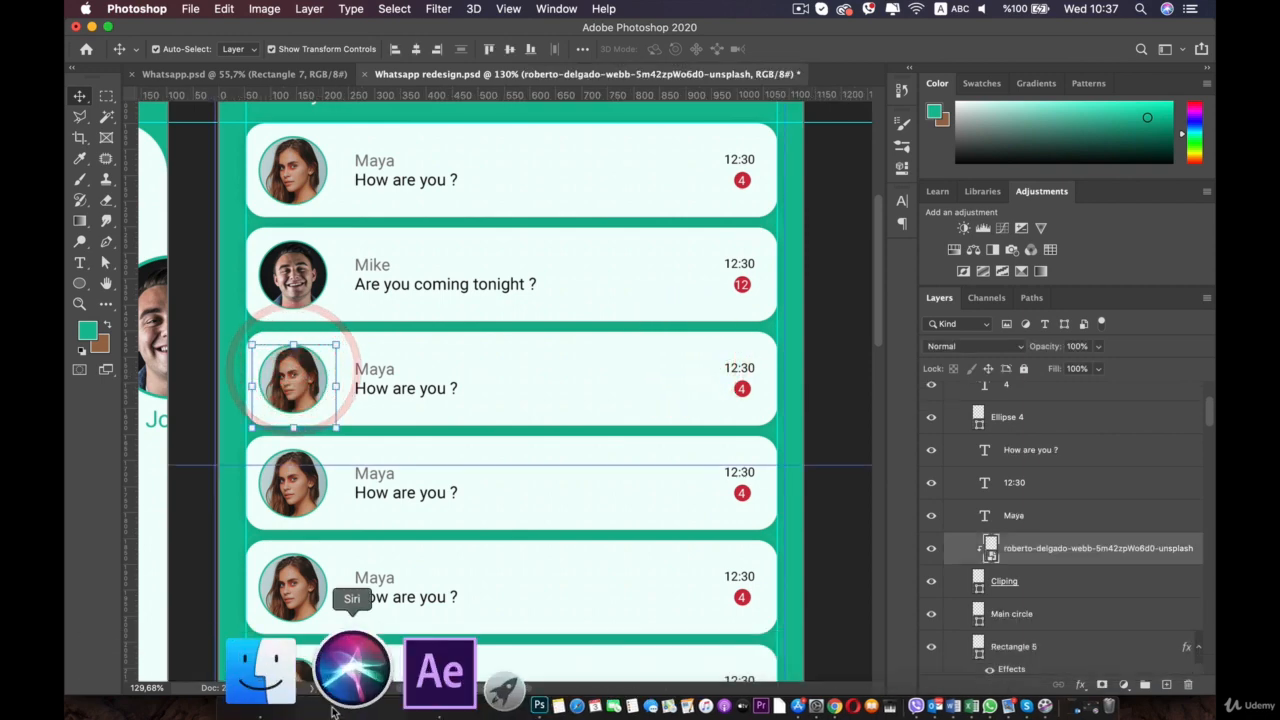
{"action": "left_click", "coordinate": [286, 666]}
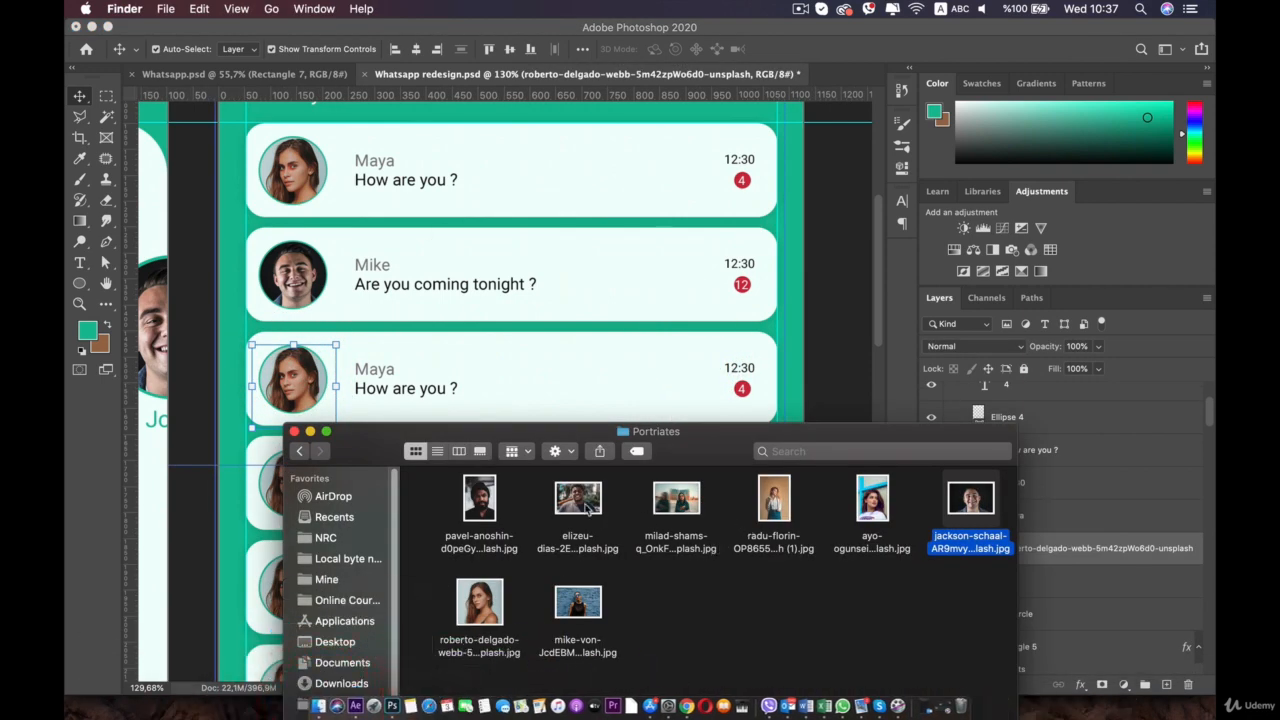
{"action": "left_click_drag", "start_coordinate": [588, 508], "coordinate": [293, 372]}
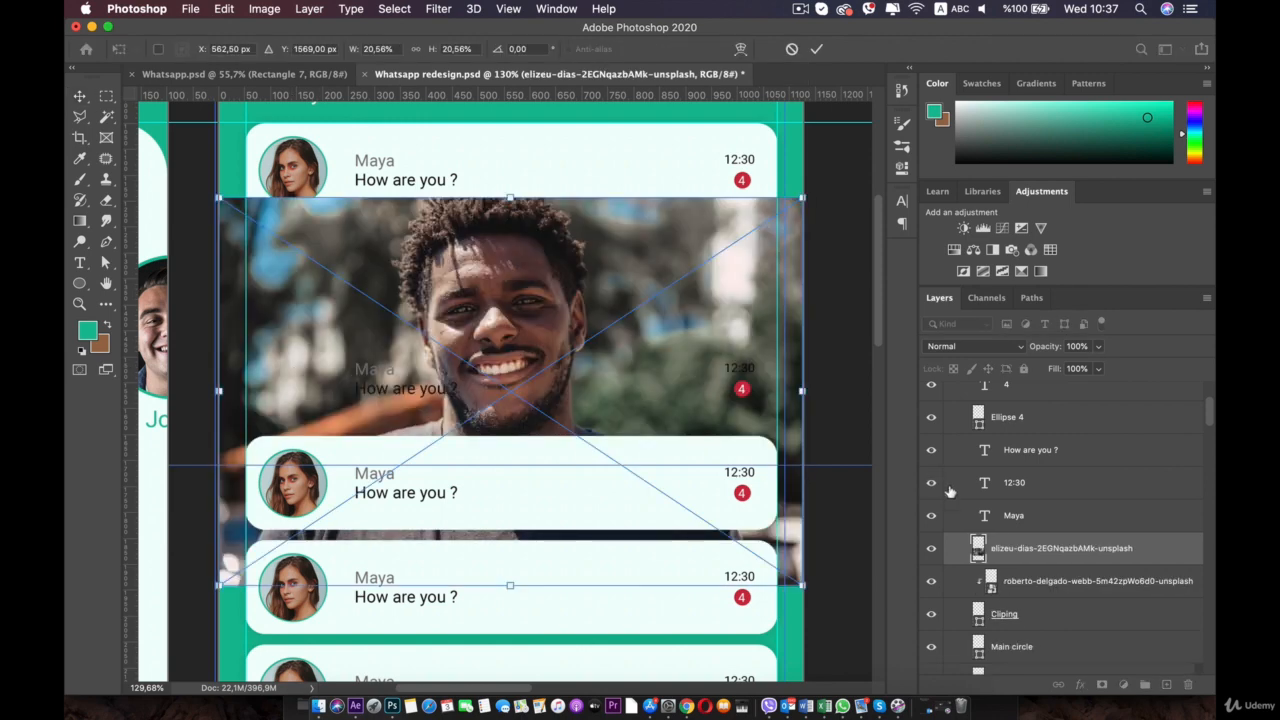
Clip the placed portrait to the third card's Cliping circle and delete the woman's photo layer beneath it
{"action": "key", "text": "alt"}
{"action": "left_click", "coordinate": [1035, 560], "text": "alt"}
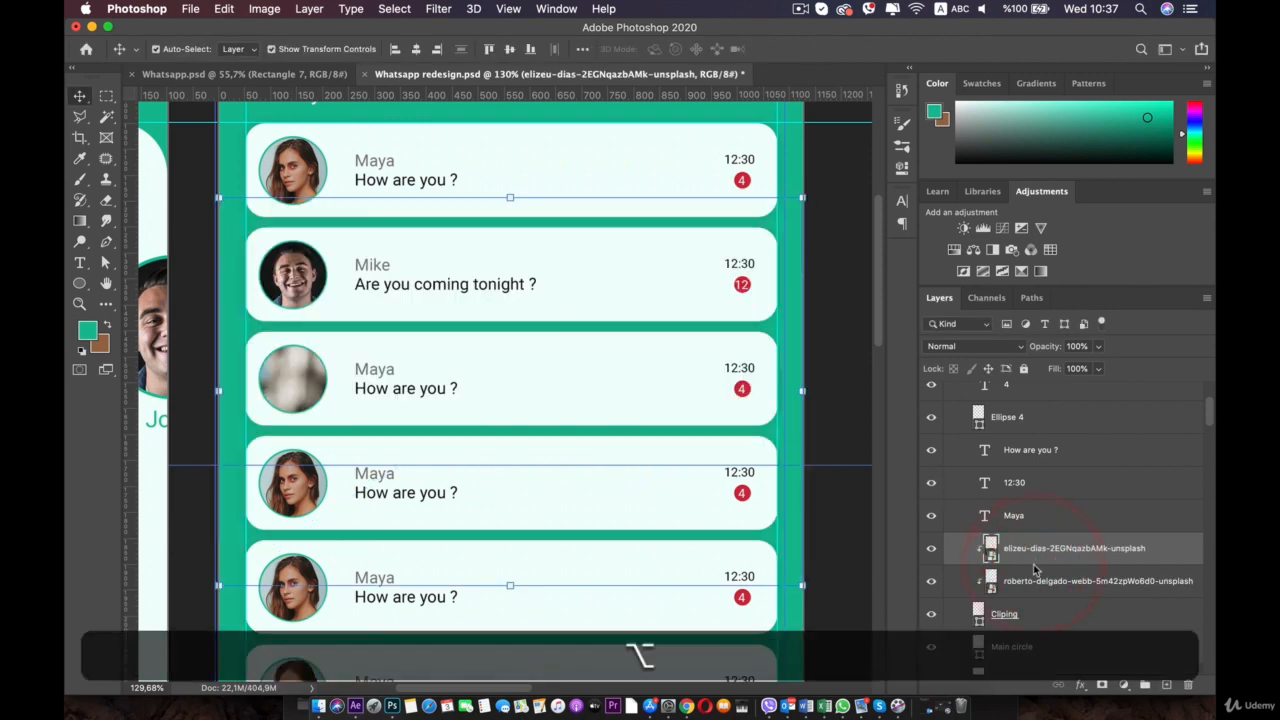
{"action": "left_click", "coordinate": [1032, 578]}
{"action": "key", "text": "BackSpace"}
Scale the curly-haired man's portrait to 4.95%, center his face in the third card's avatar circle and apply the transform
{"action": "left_click", "coordinate": [1035, 548]}
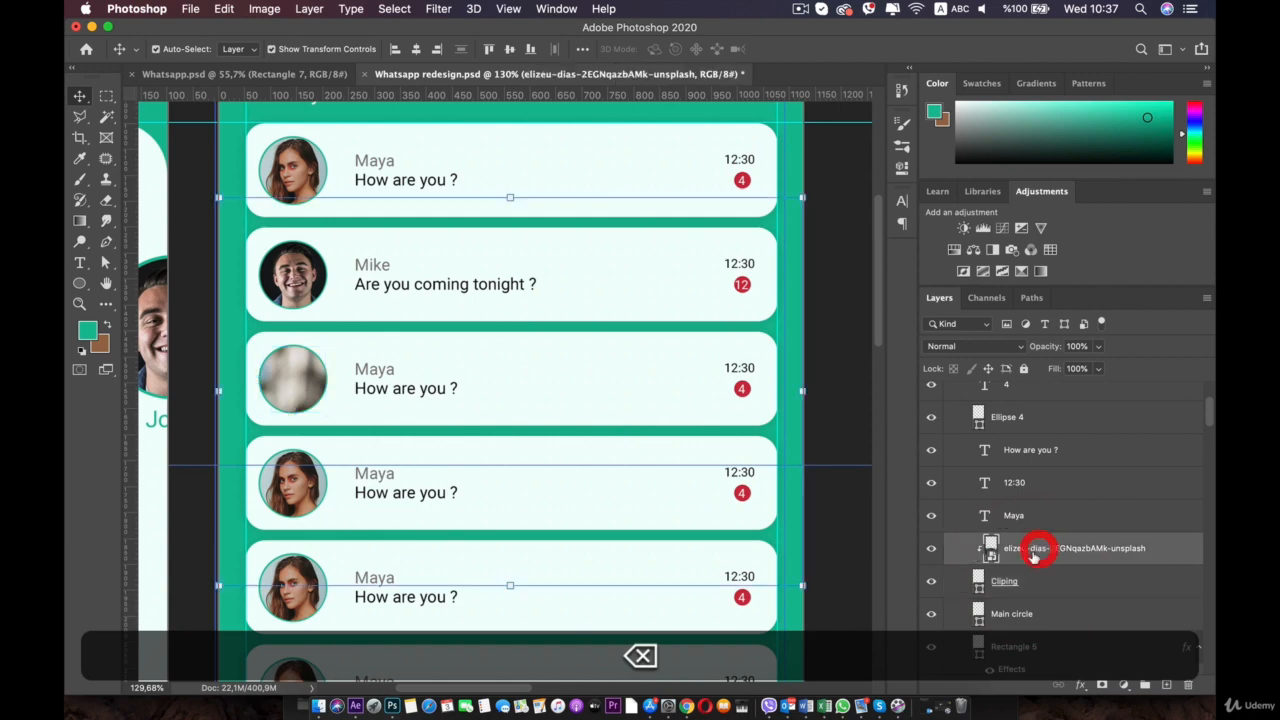
{"action": "left_click_drag", "start_coordinate": [808, 197], "coordinate": [366, 407]}
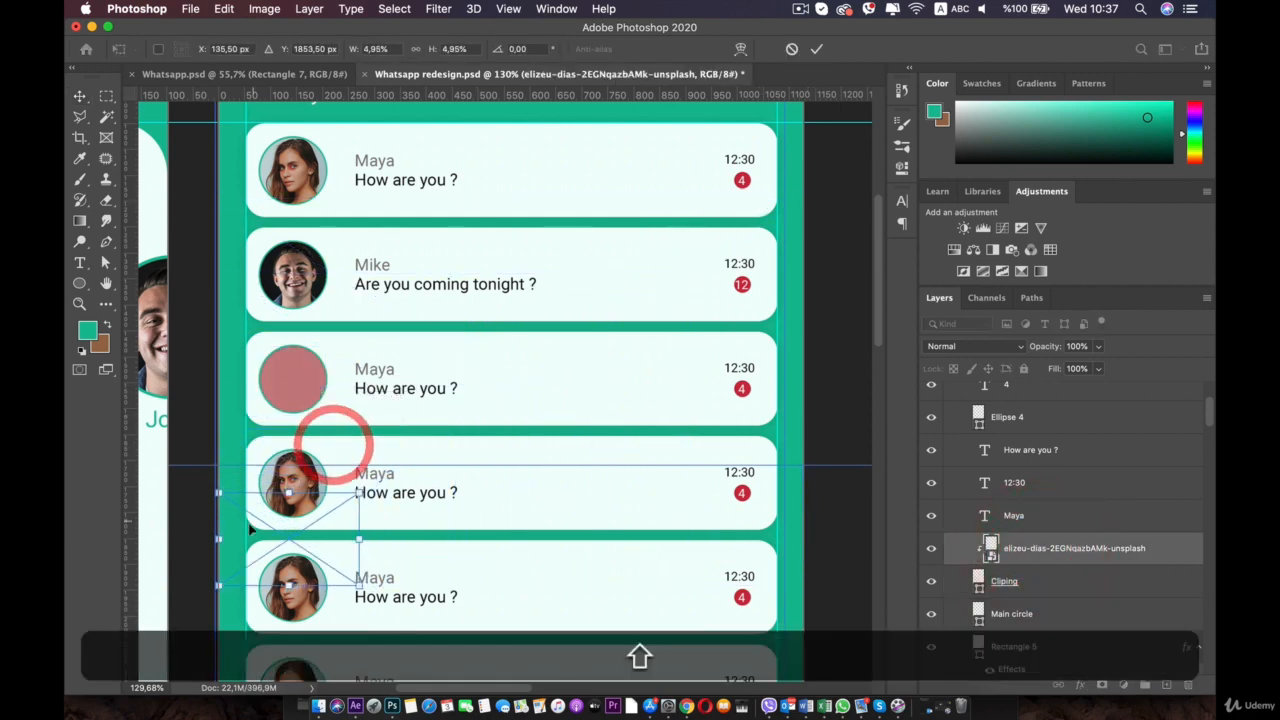
{"action": "left_click_drag", "start_coordinate": [247, 431], "coordinate": [268, 372]}
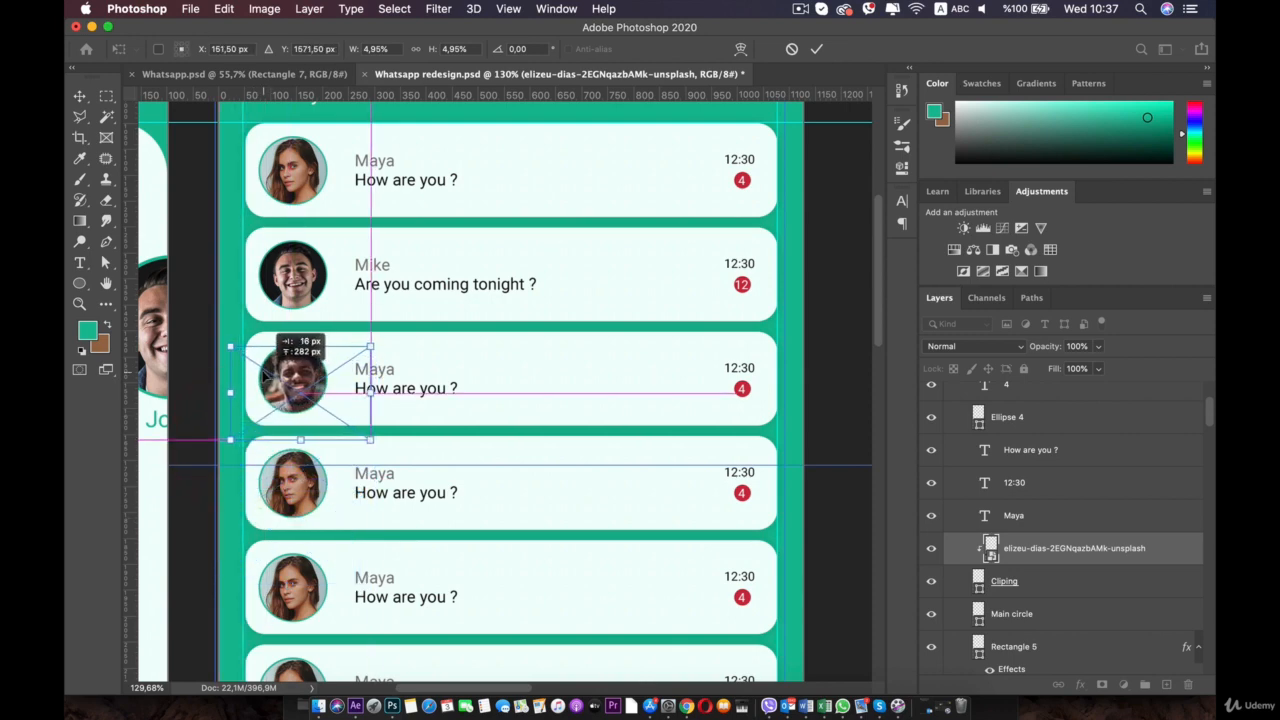
{"action": "scroll", "coordinate": [312, 424], "scroll_direction": "up", "scroll_amount": 3}
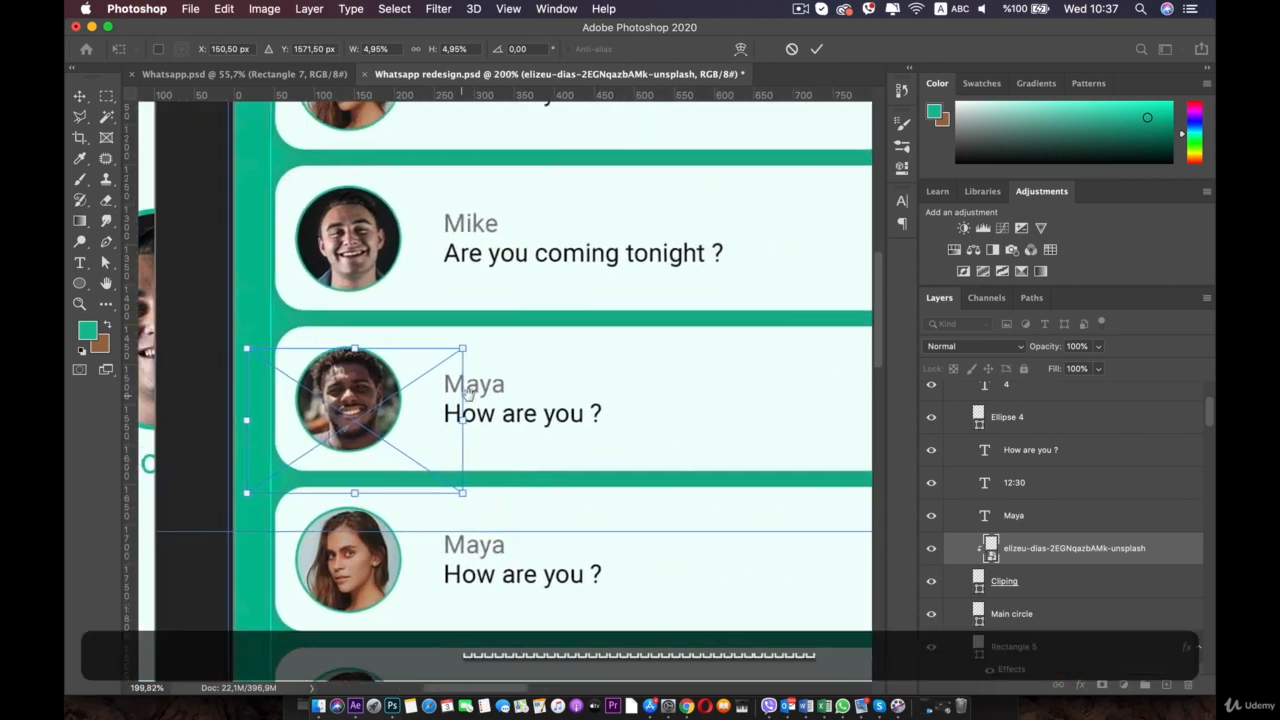
{"action": "left_click", "coordinate": [469, 394]}
{"action": "double_click", "coordinate": [365, 384]}
Replace the contact name in the third card with the curly-haired man's first name
{"action": "scroll", "coordinate": [370, 392], "scroll_direction": "down", "scroll_amount": 4}
{"action": "scroll", "coordinate": [370, 392], "scroll_direction": "down", "scroll_amount": 2}
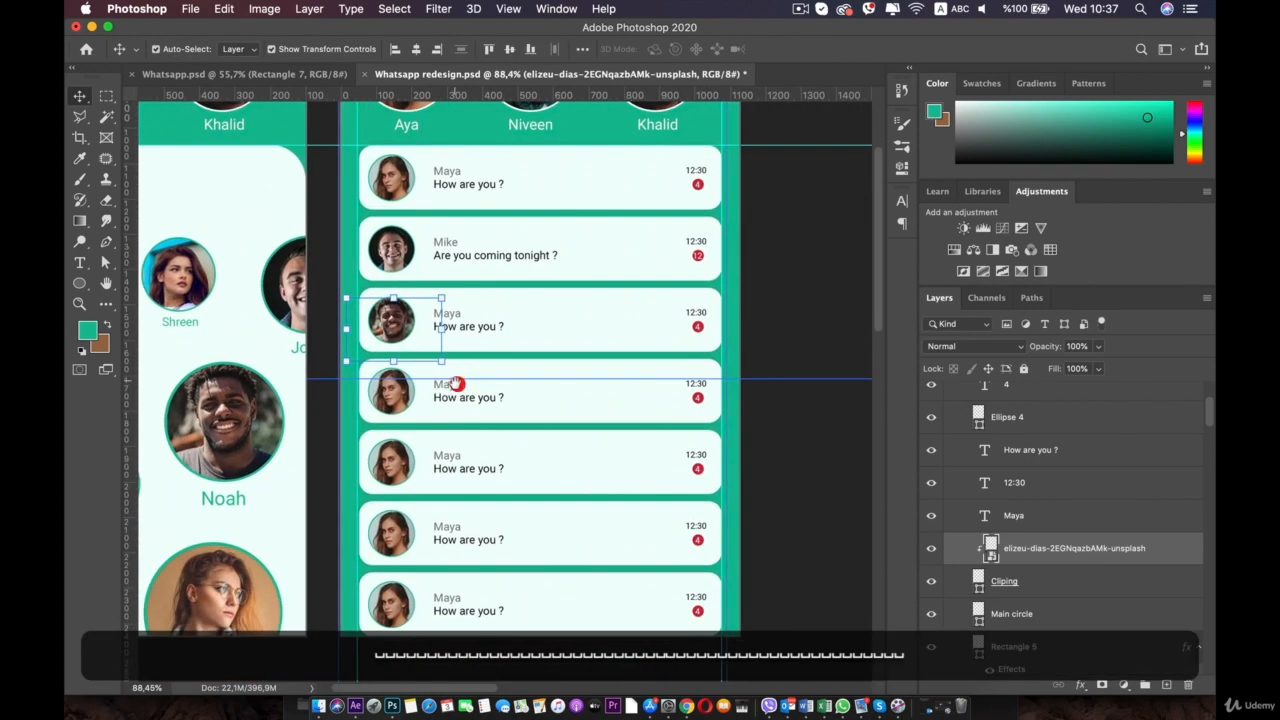
{"action": "left_click", "coordinate": [391, 388]}
{"action": "scroll", "coordinate": [390, 397], "scroll_direction": "up", "scroll_amount": 3}
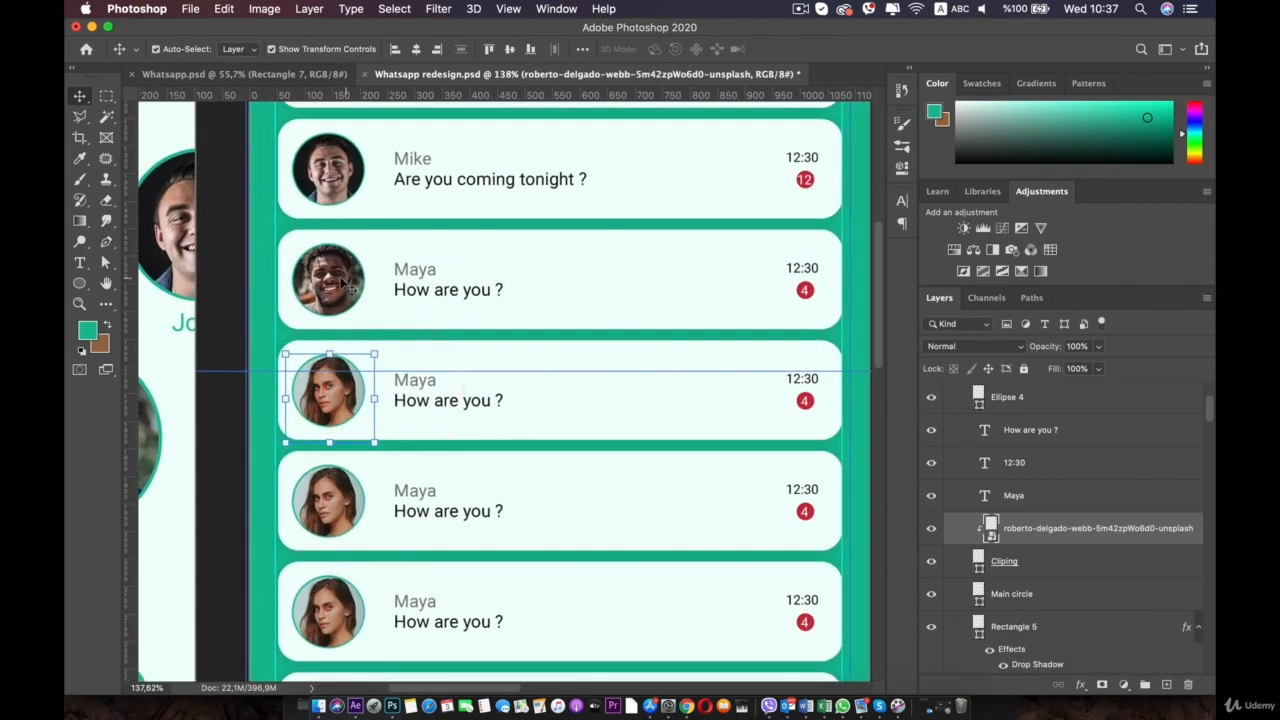
{"action": "left_click_drag", "start_coordinate": [234, 281], "coordinate": [303, 351]}
{"action": "double_click", "coordinate": [433, 340]}
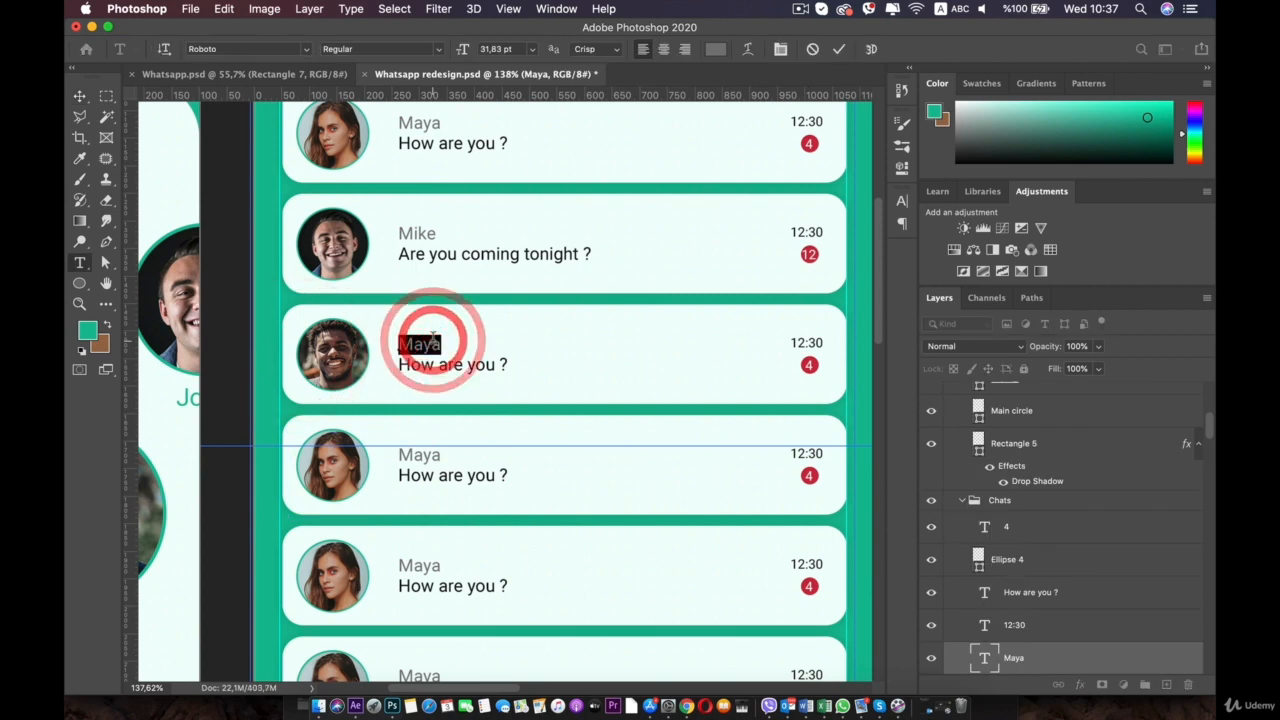
{"action": "type", "text": "Noah"}
{"action": "left_click", "coordinate": [79, 96]}
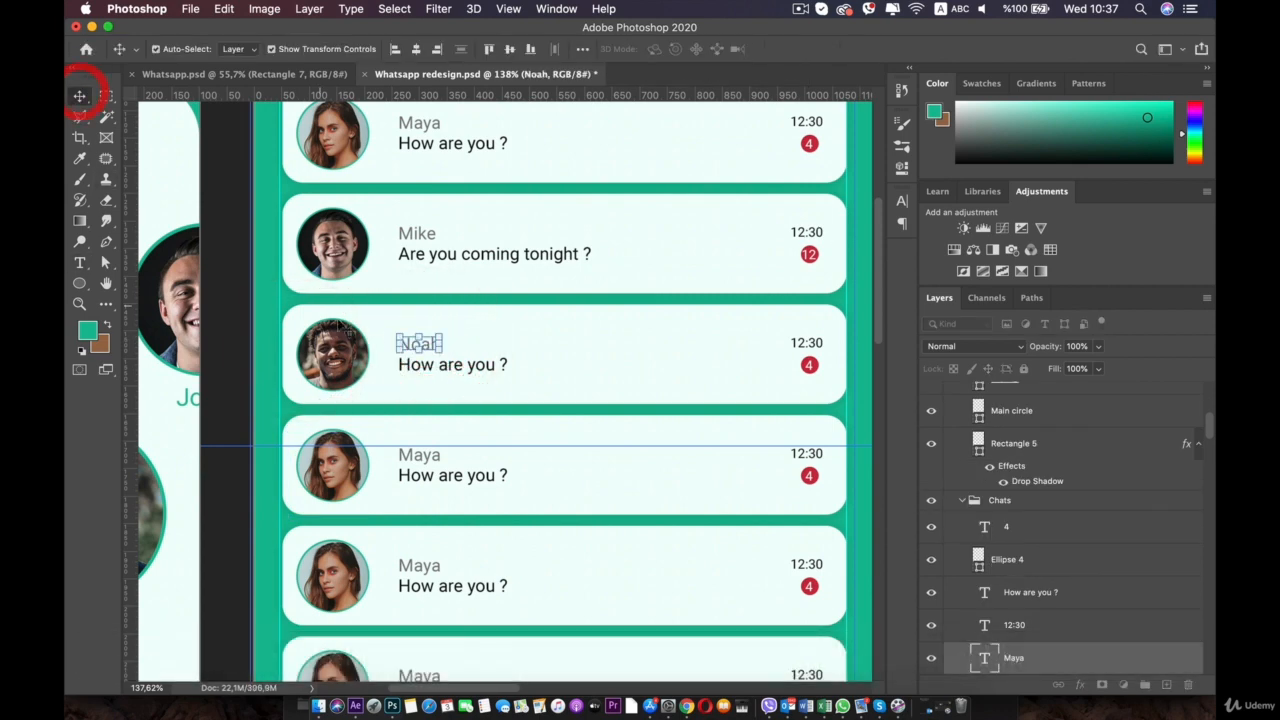
Change the third card's message text to "Okay see you then"
{"action": "double_click", "coordinate": [478, 366]}
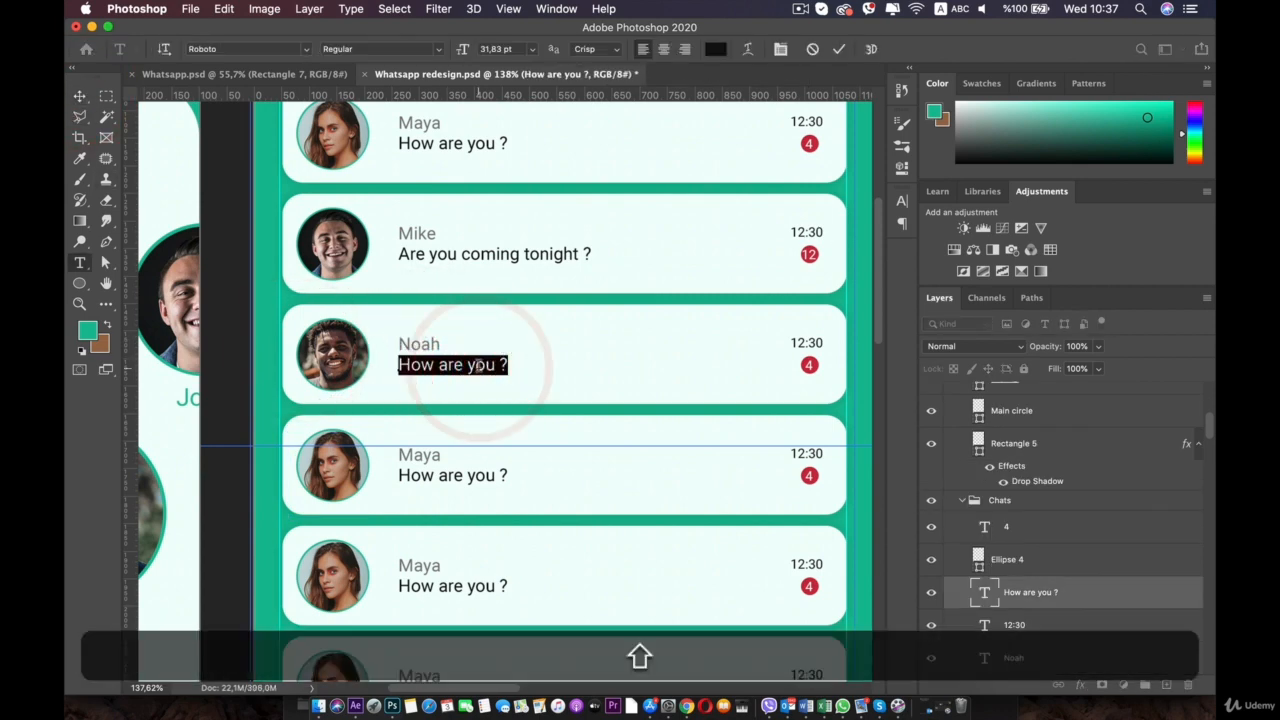
{"action": "type", "text": "Okay se"}
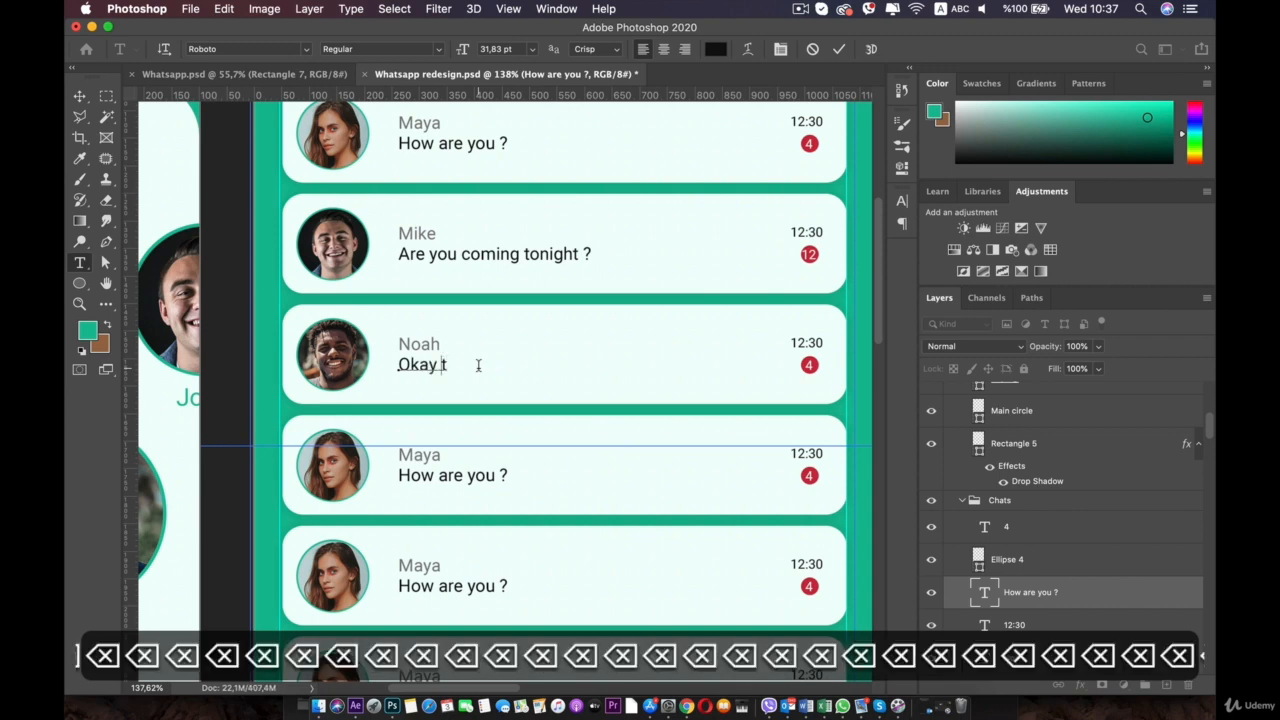
{"action": "type", "text": "e"}
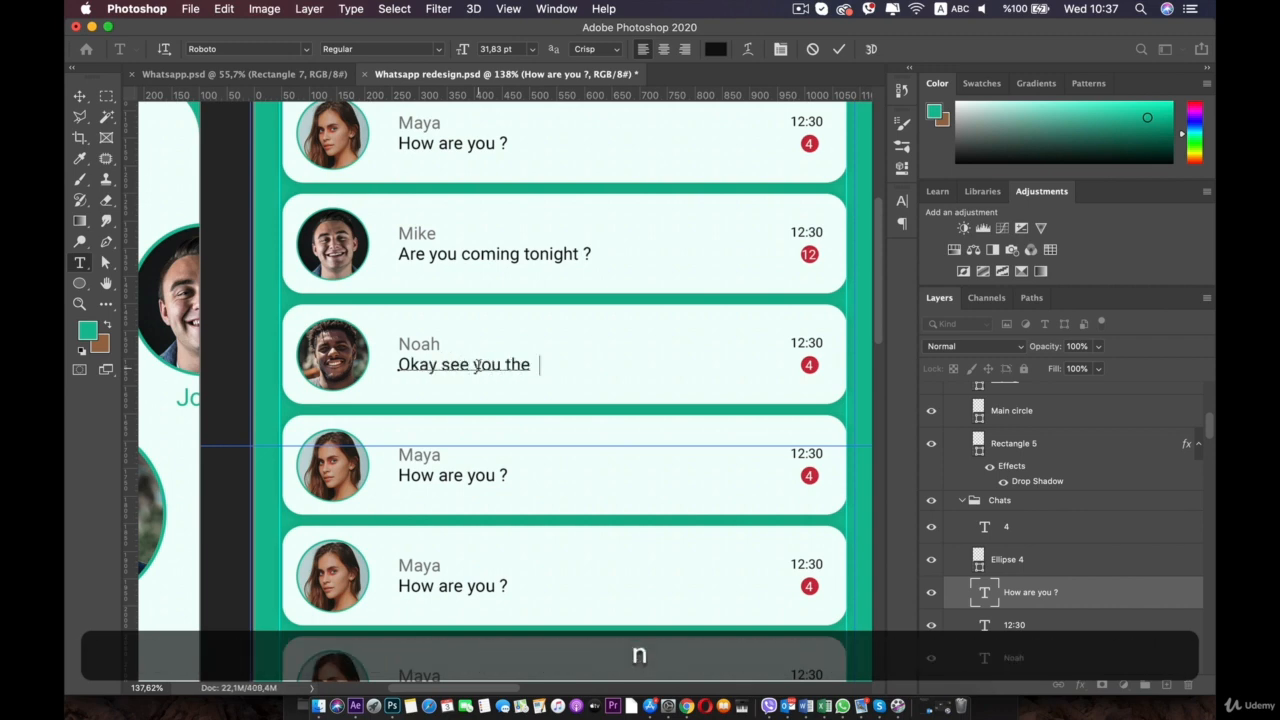
{"action": "type", "text": " you then"}
{"action": "left_click", "coordinate": [80, 96]}
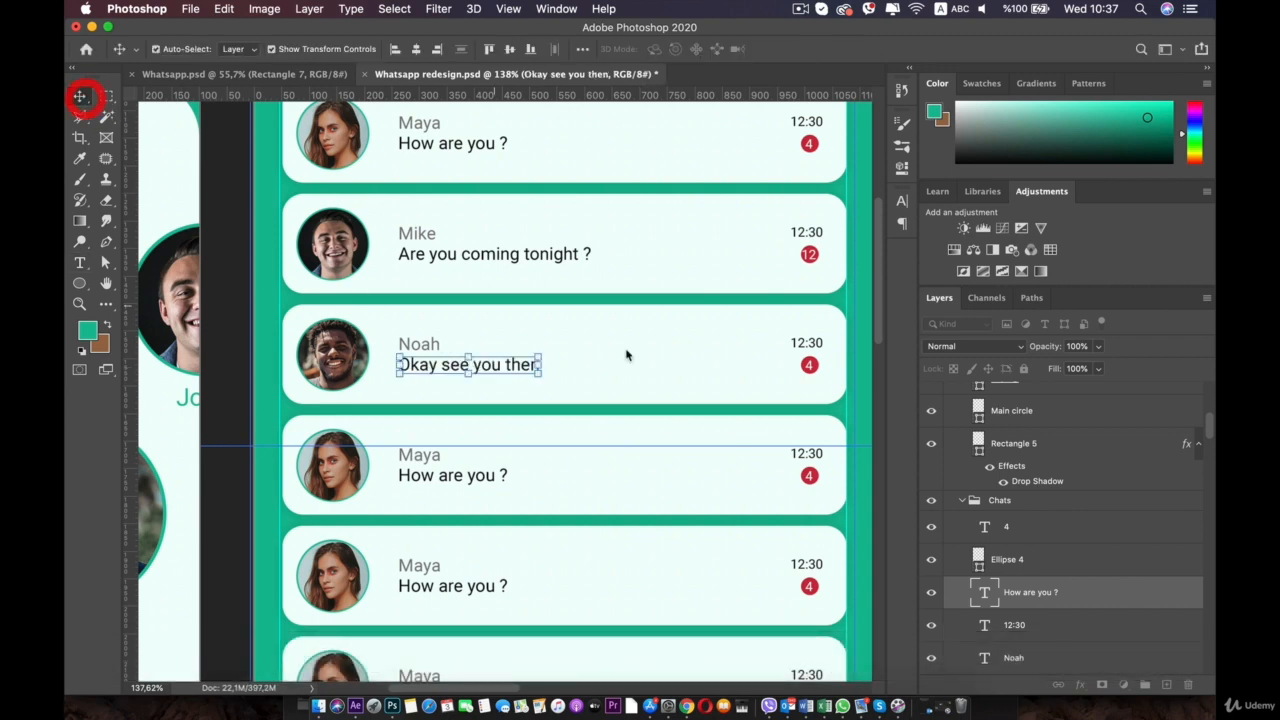
Change the third card's unread badge number to 1 and center it inside the red circle
{"action": "double_click", "coordinate": [810, 366]}
{"action": "left_click", "coordinate": [80, 96]}
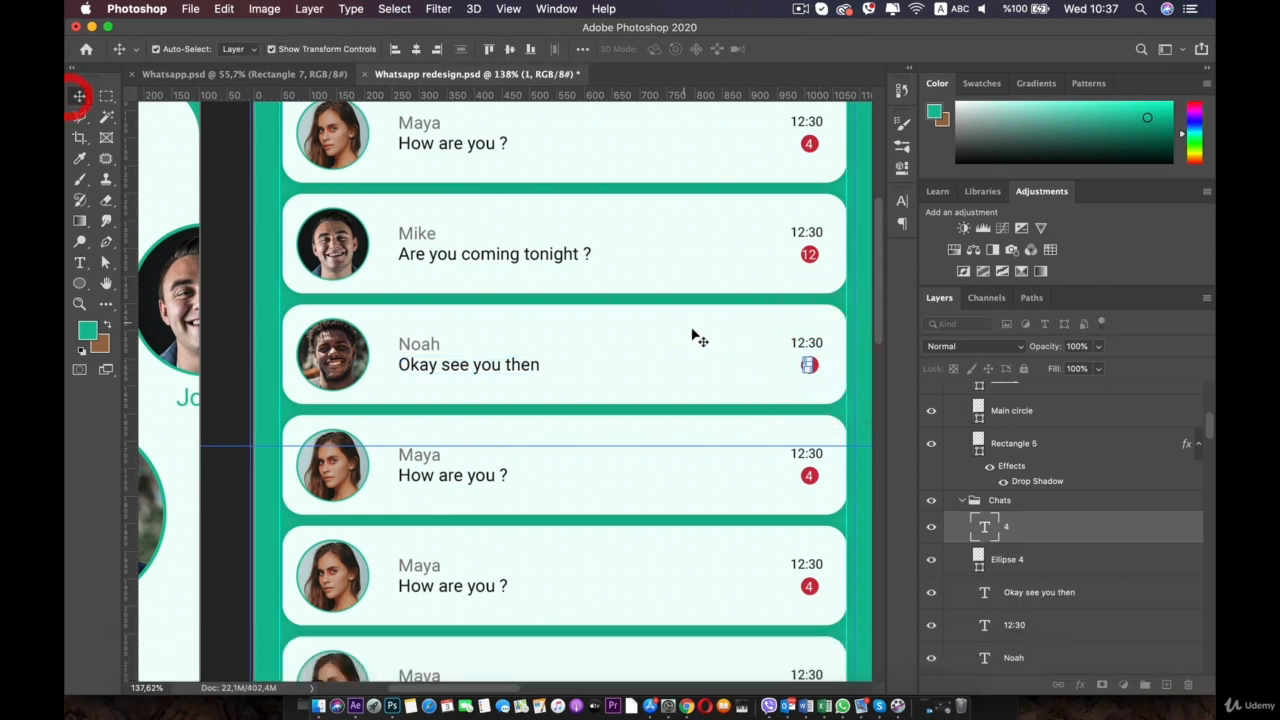
{"action": "scroll", "coordinate": [397, 371], "scroll_direction": "up", "scroll_amount": 5}
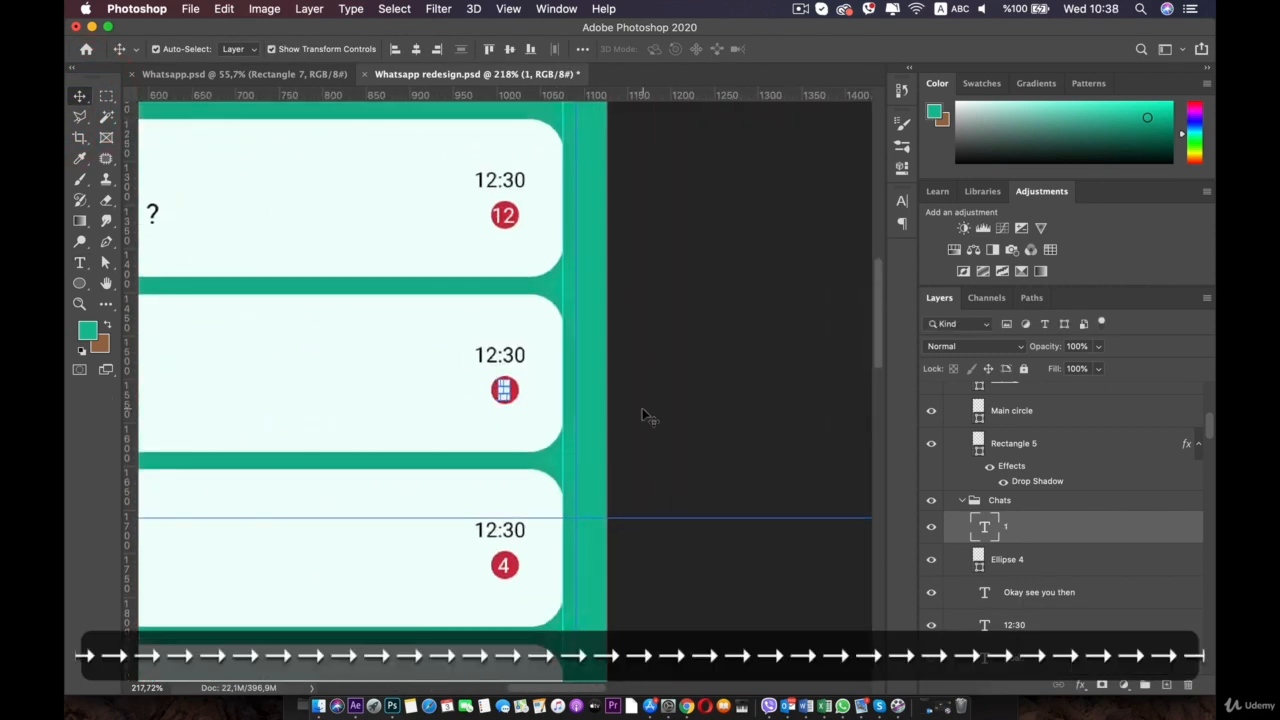
{"action": "left_click", "coordinate": [643, 415]}
{"action": "left_click", "coordinate": [510, 394]}
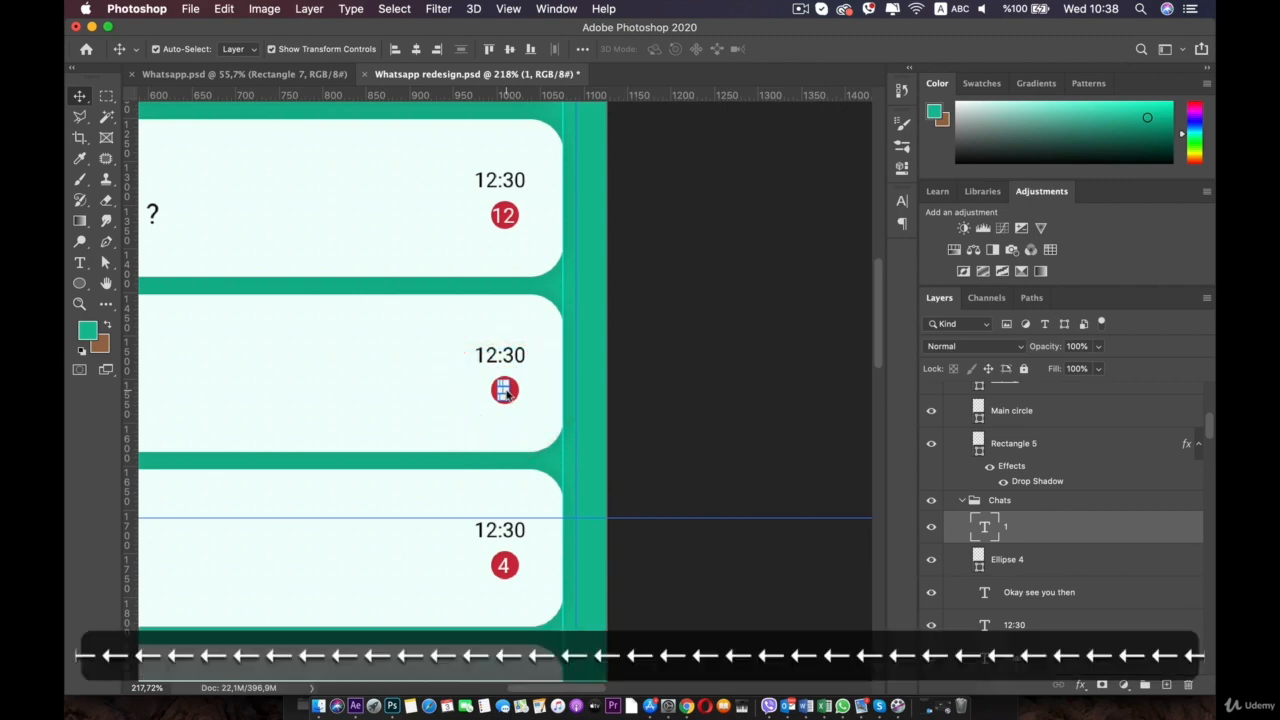
{"action": "left_click", "coordinate": [710, 395]}
Delete the unread badge, both number and red circle, from the fourth card
{"action": "scroll", "coordinate": [716, 408], "scroll_direction": "down", "scroll_amount": 5}
{"action": "key", "text": "space"}
{"action": "left_click_drag", "start_coordinate": [432, 338], "coordinate": [614, 214]}
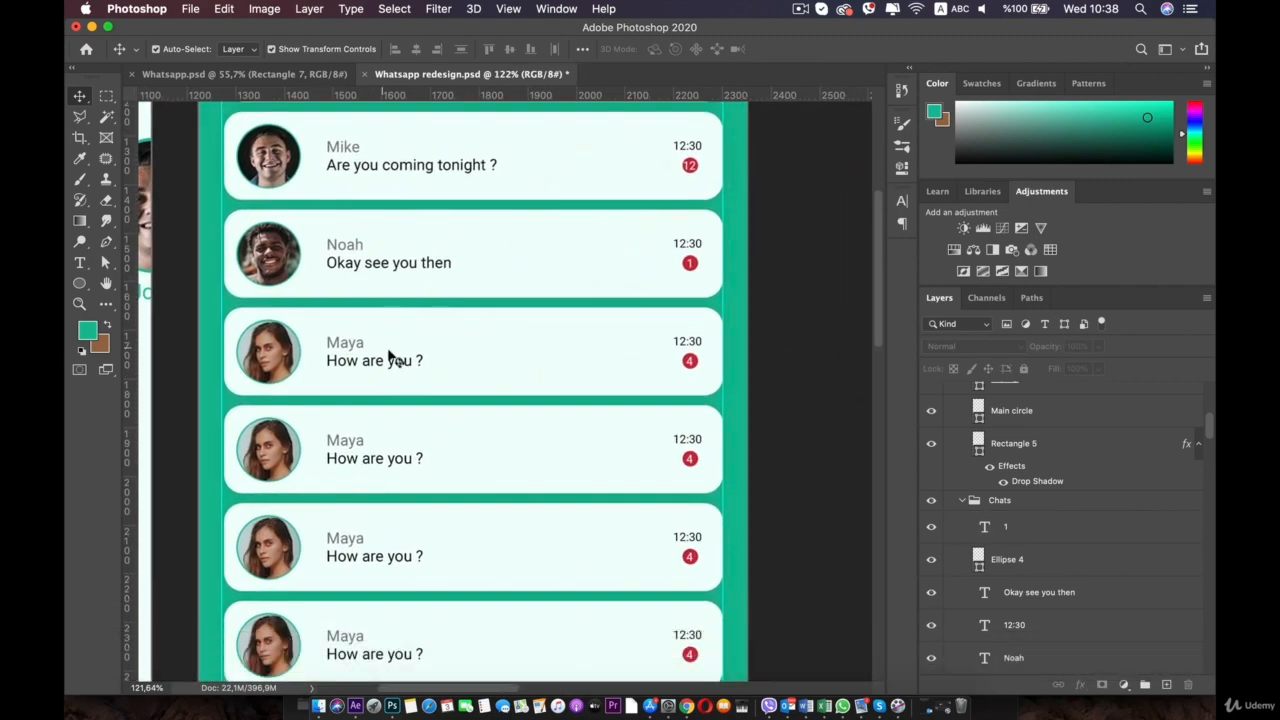
{"action": "key", "text": "space"}
{"action": "mouse_move", "coordinate": [605, 340]}
{"action": "left_mouse_down"}
{"action": "mouse_move", "coordinate": [671, 354]}
{"action": "mouse_move", "coordinate": [620, 354]}
{"action": "left_mouse_up"}
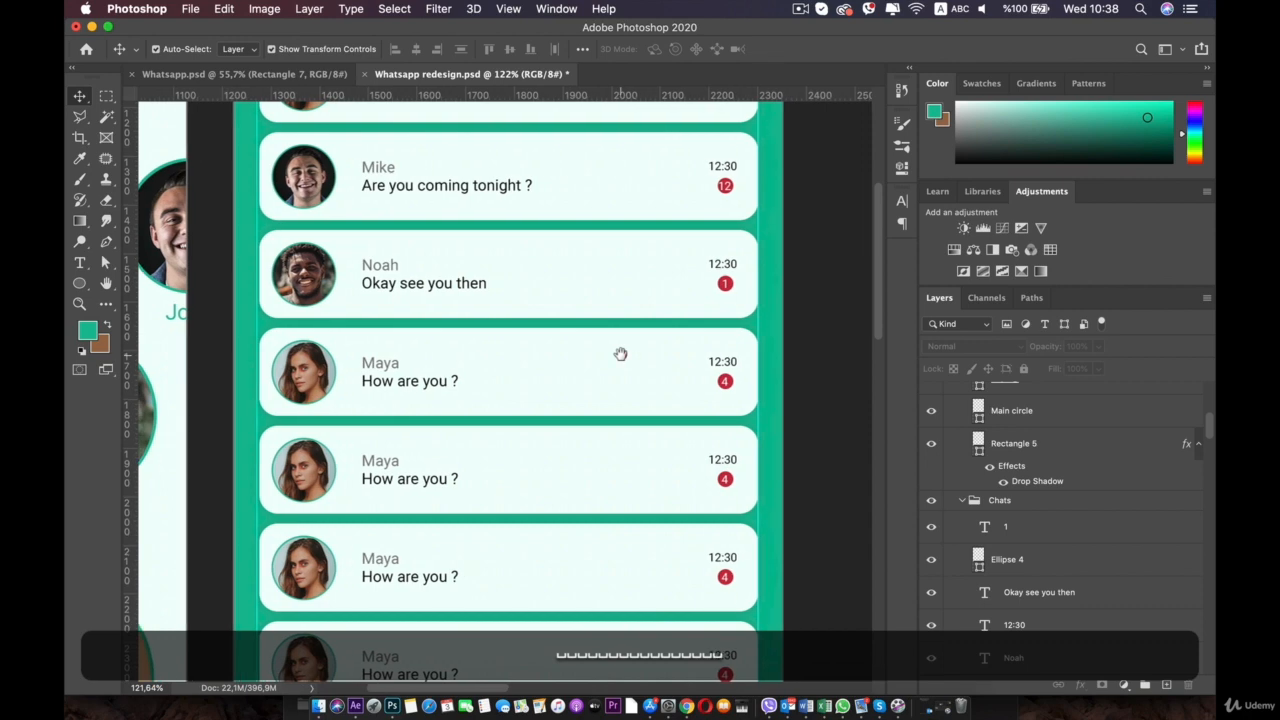
{"action": "left_click", "coordinate": [722, 383]}
{"action": "key", "text": "BackSpace"}
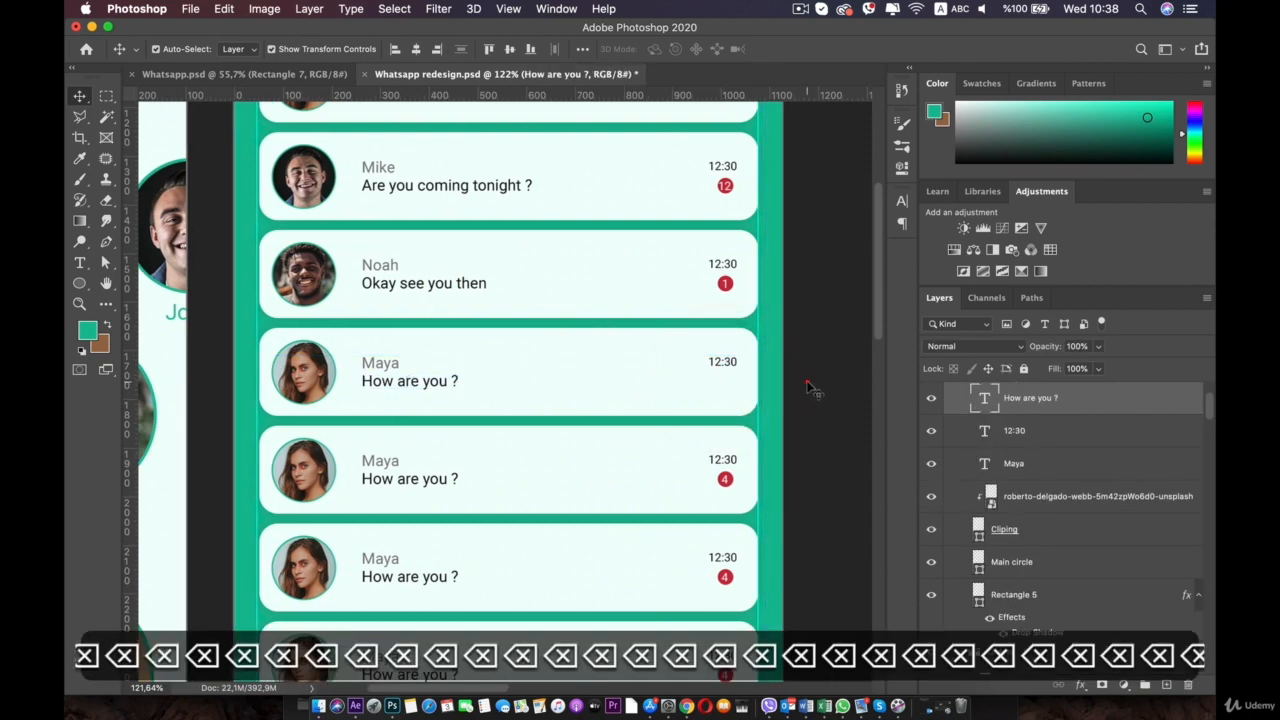
Select the fourth card's portrait and place the photo of the person in blue sunglasses from Finder's Portriates folder above it
{"action": "left_click", "coordinate": [807, 384]}
{"action": "left_click", "coordinate": [731, 385]}
{"action": "left_click", "coordinate": [722, 386]}
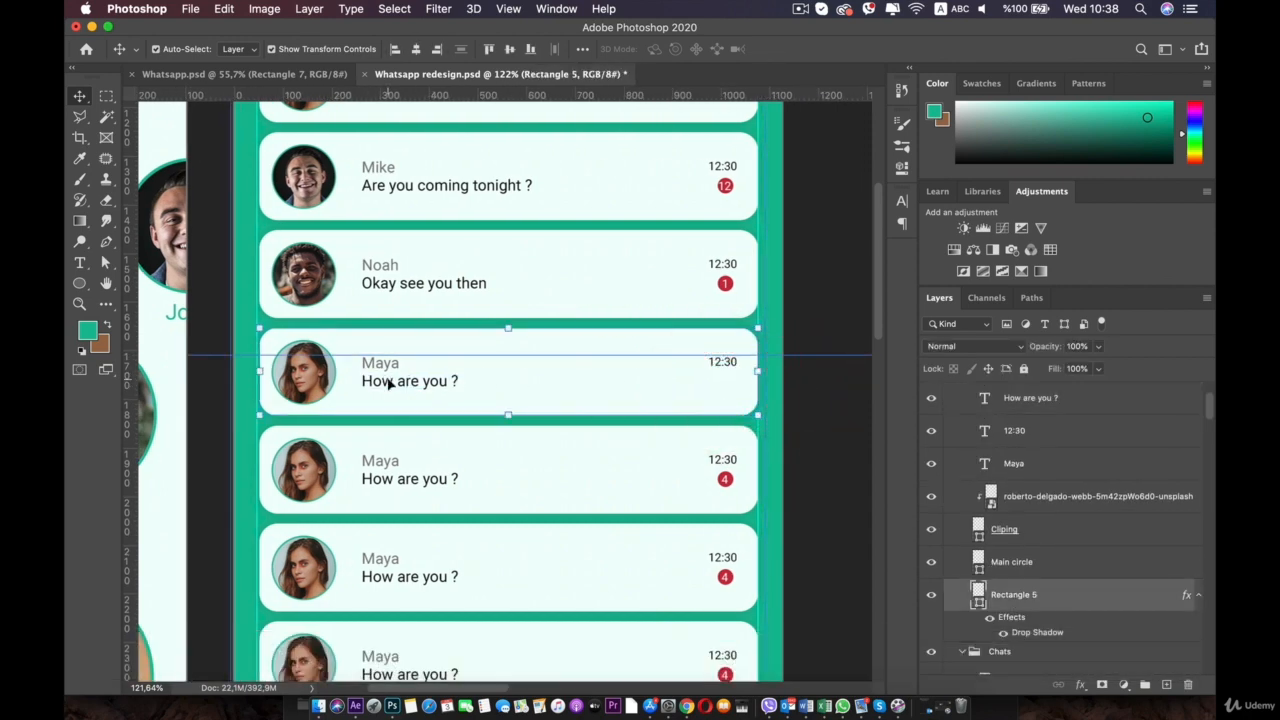
{"action": "left_click", "coordinate": [309, 368]}
{"action": "left_click", "coordinate": [318, 704]}
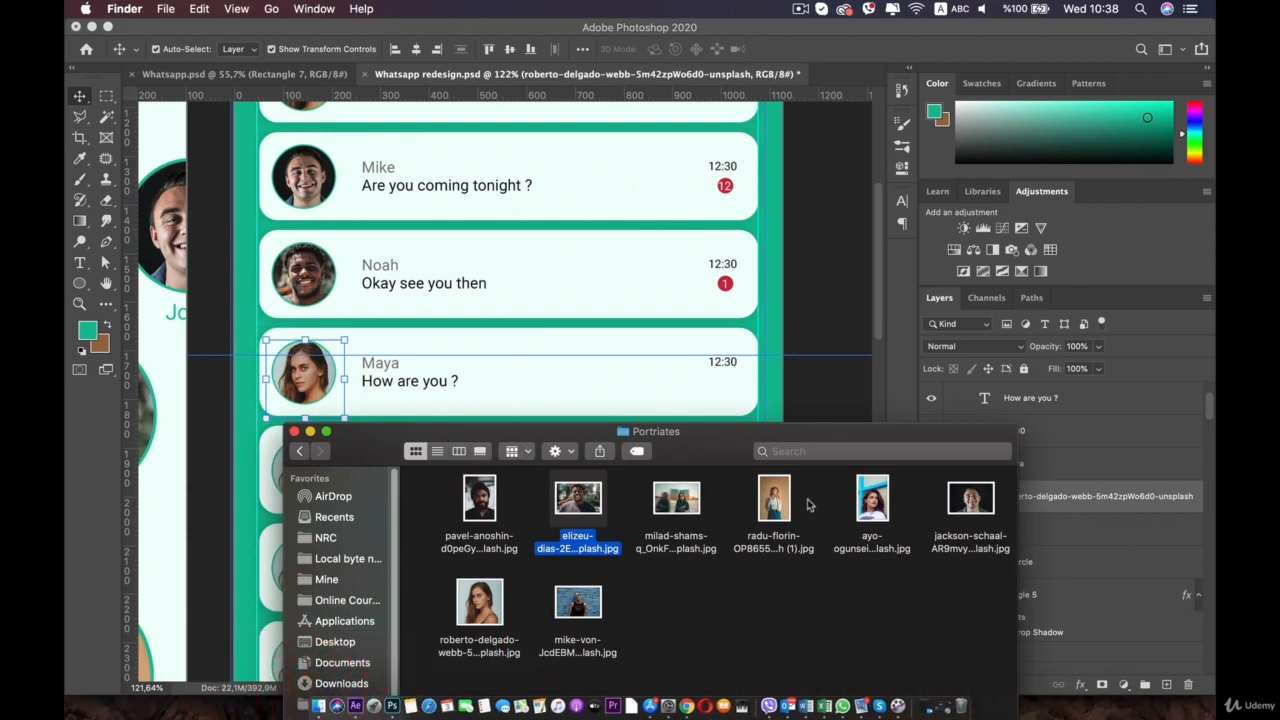
{"action": "left_click_drag", "start_coordinate": [599, 598], "coordinate": [304, 368]}
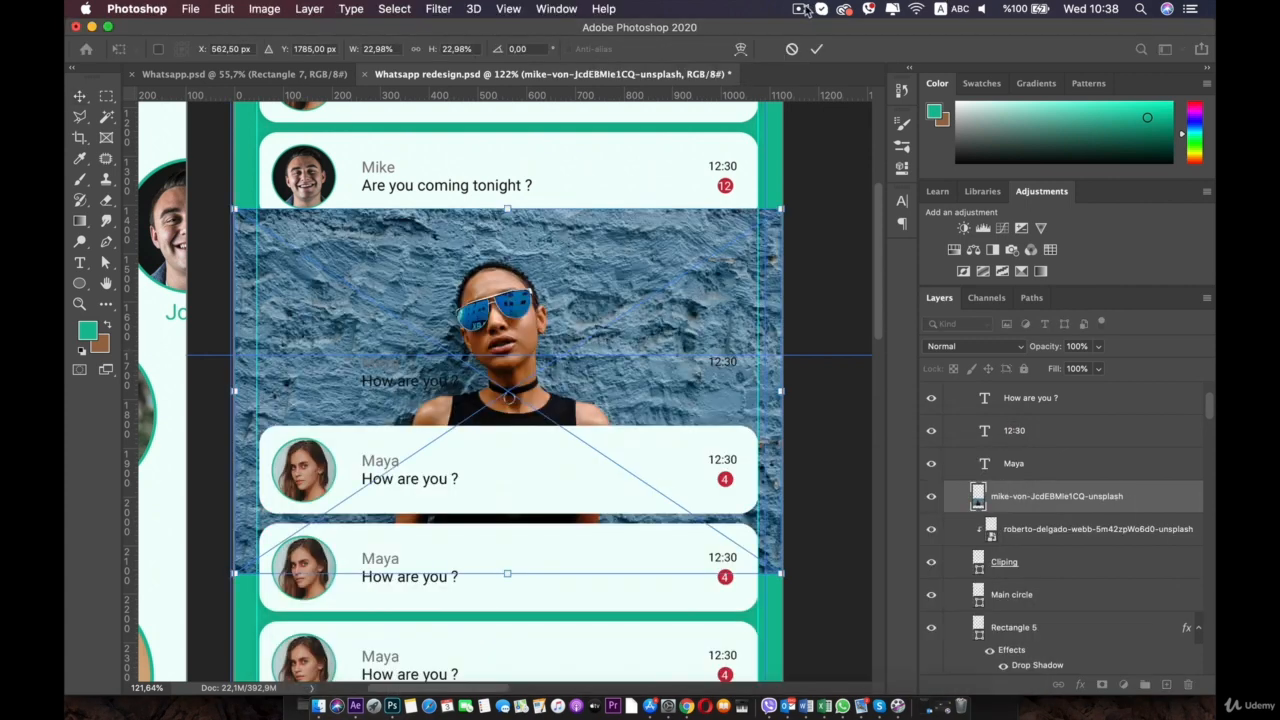
{"action": "left_click", "coordinate": [800, 9]}
{"action": "left_click", "coordinate": [829, 55]}
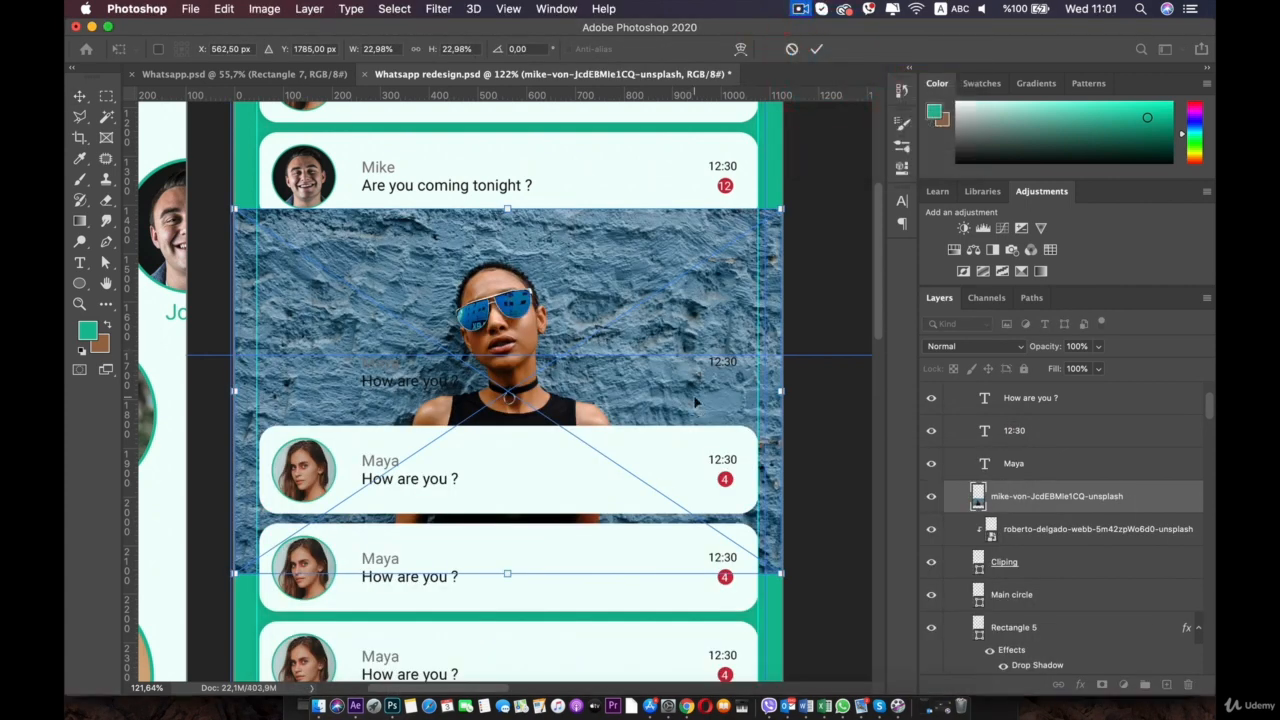
Clip the sunglasses photo to the fourth card's portrait circle and delete the old portrait layer
{"action": "key", "text": "super+minus"}
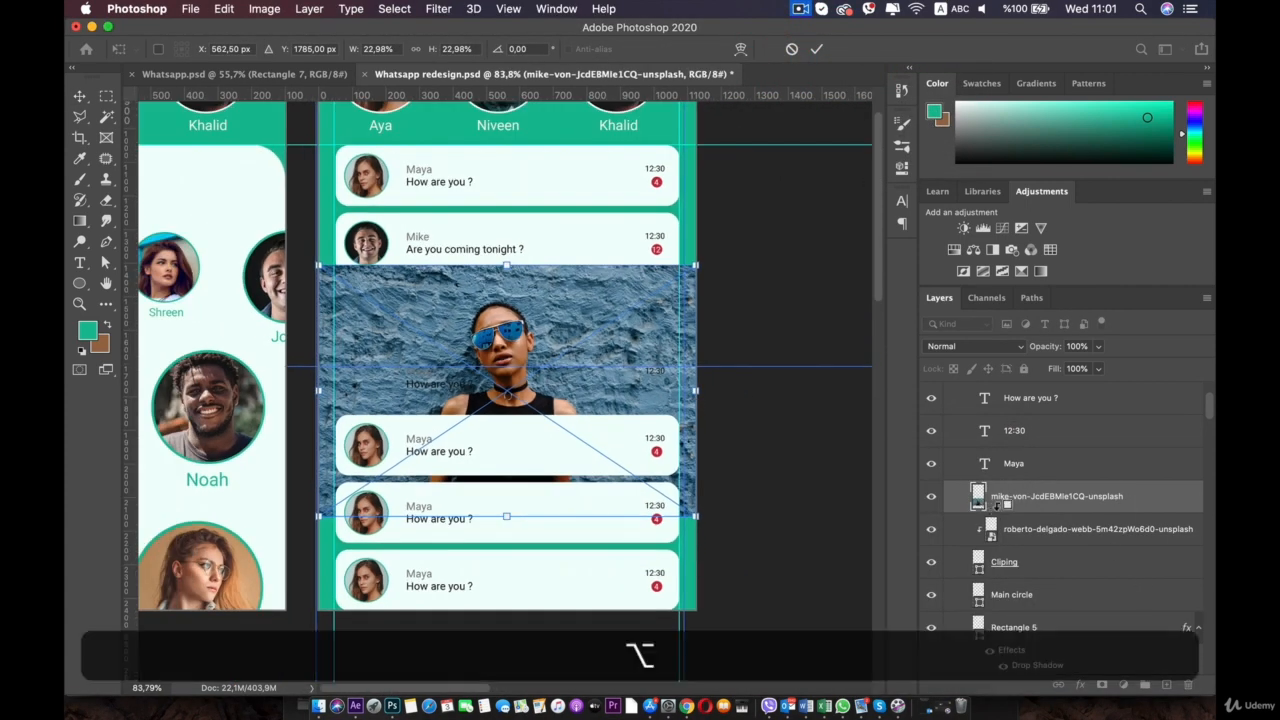
{"action": "left_click", "coordinate": [987, 508], "text": "alt"}
{"action": "left_click", "coordinate": [1020, 538]}
{"action": "key", "text": "BackSpace"}
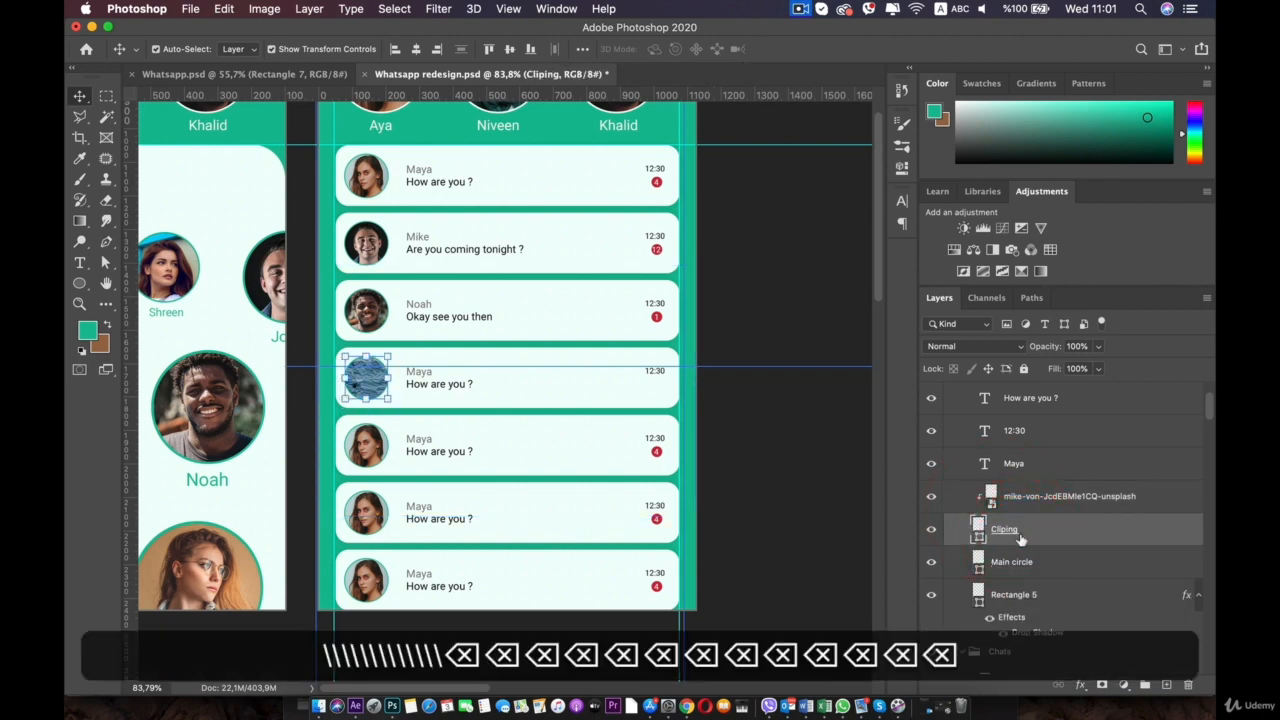
Scale the sunglasses photo to about 7% and position the face inside the fourth card's circle
{"action": "left_click", "coordinate": [1094, 494]}
{"action": "key", "text": "super+t"}
{"action": "left_click_drag", "start_coordinate": [697, 263], "coordinate": [432, 355]}
{"action": "left_click_drag", "start_coordinate": [380, 388], "coordinate": [373, 372]}
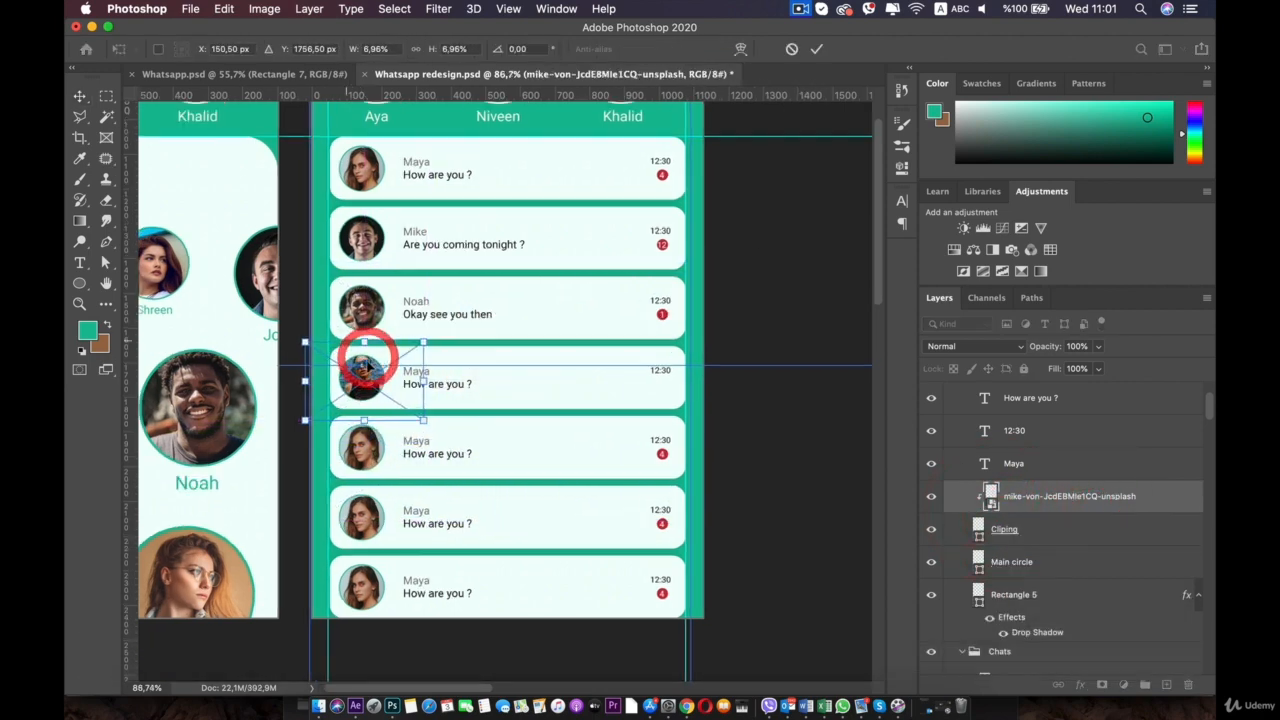
{"action": "scroll", "coordinate": [373, 372], "scroll_direction": "up", "scroll_amount": 5}
{"action": "mouse_move", "coordinate": [530, 373]}
{"action": "left_mouse_down"}
{"action": "mouse_move", "coordinate": [525, 386]}
{"action": "mouse_move", "coordinate": [523, 371]}
{"action": "left_mouse_up"}
{"action": "double_click", "coordinate": [523, 373]}
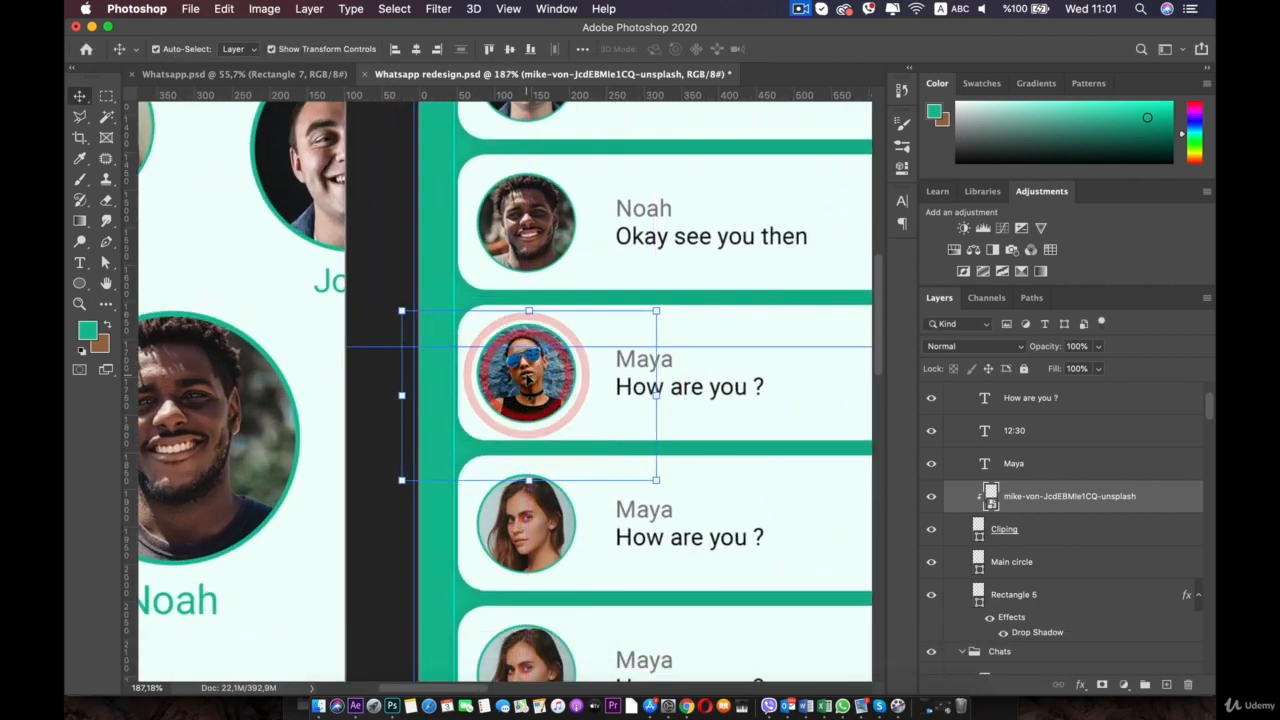
Look up the sunglasses portrait's first name on the neighbouring Recent screen and enter it as the fourth card's contact name
{"action": "key", "text": "super+minus"}
{"action": "left_click_drag", "start_coordinate": [373, 345], "coordinate": [717, 310]}
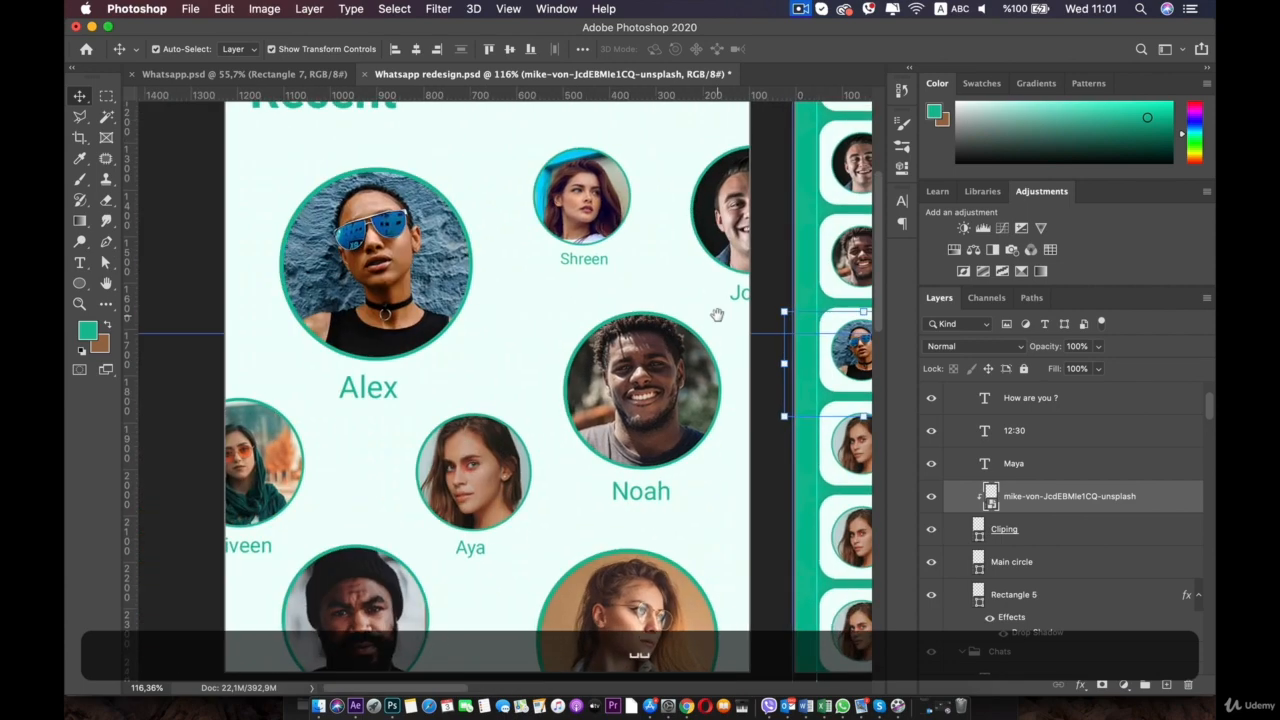
{"action": "left_click", "coordinate": [376, 386]}
{"action": "key", "text": "Right"}
{"action": "key", "text": "Right"}
{"action": "key", "text": "Right"}
{"action": "key", "text": "Right"}
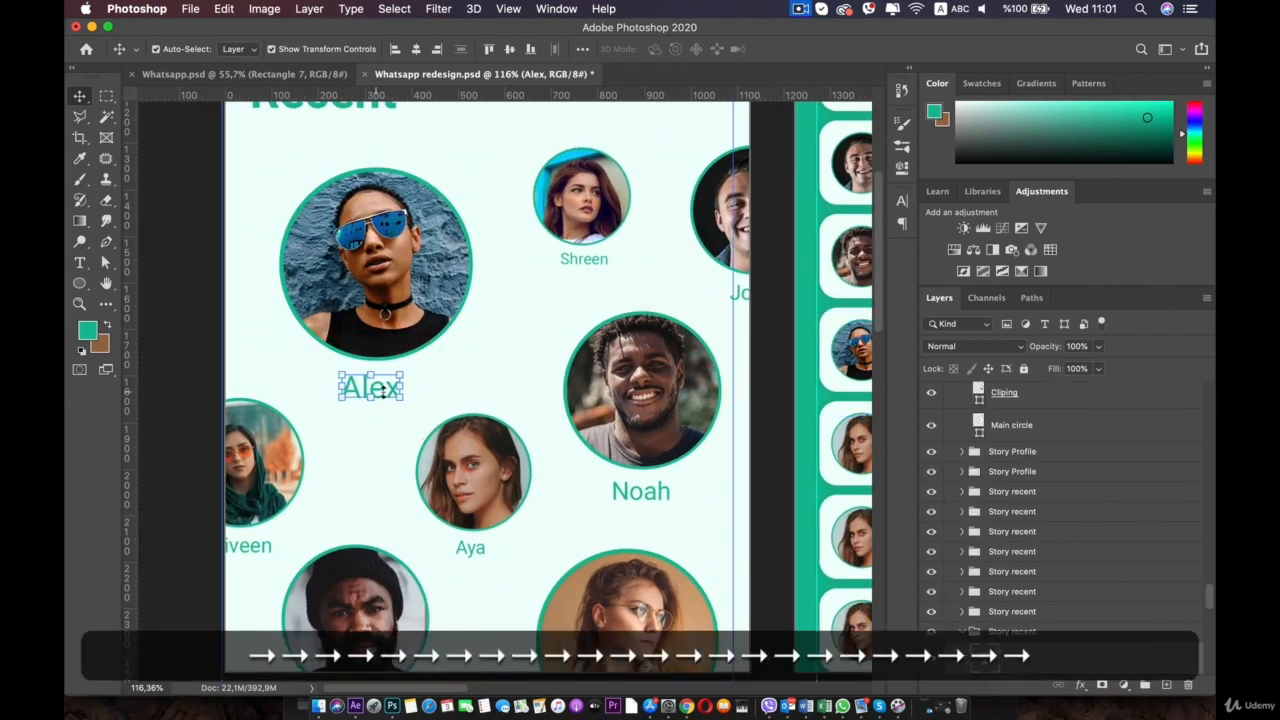
{"action": "left_click", "coordinate": [455, 371]}
{"action": "left_click_drag", "start_coordinate": [840, 365], "coordinate": [214, 357]}
{"action": "left_click_drag", "start_coordinate": [474, 357], "coordinate": [694, 357]}
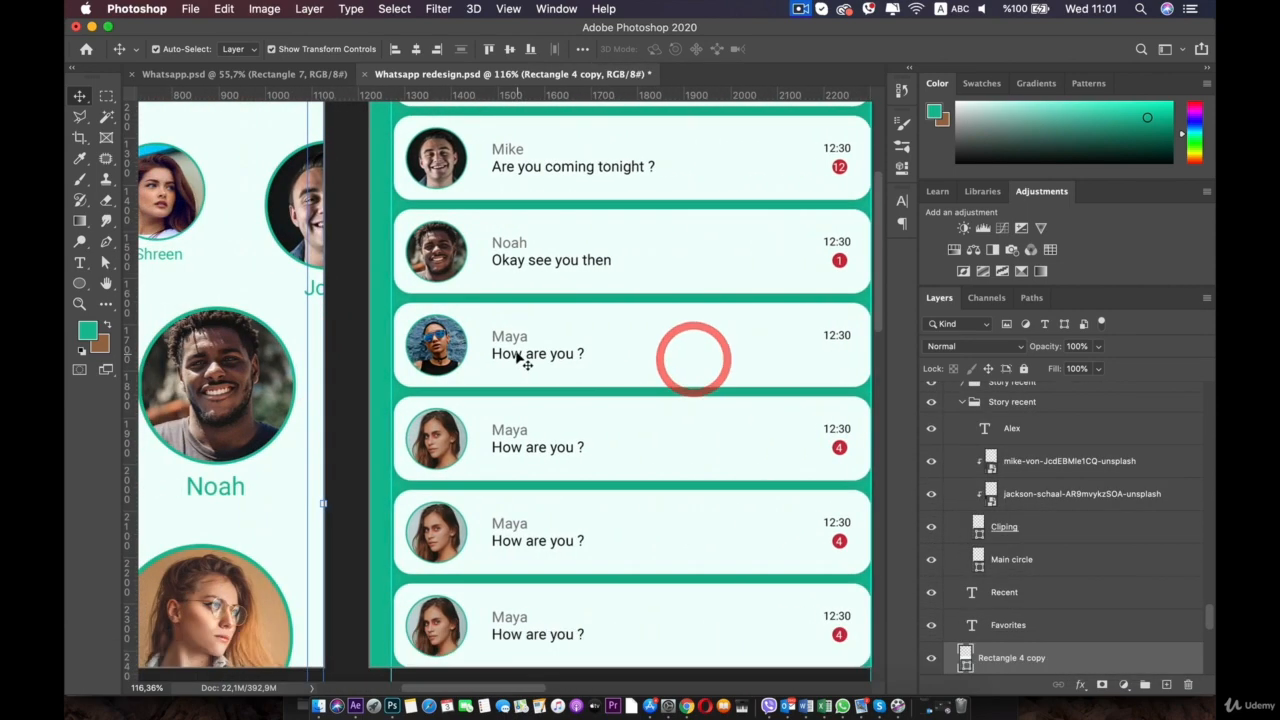
{"action": "key", "text": "super+plus"}
{"action": "double_click", "coordinate": [515, 304]}
{"action": "type", "text": "Alex"}
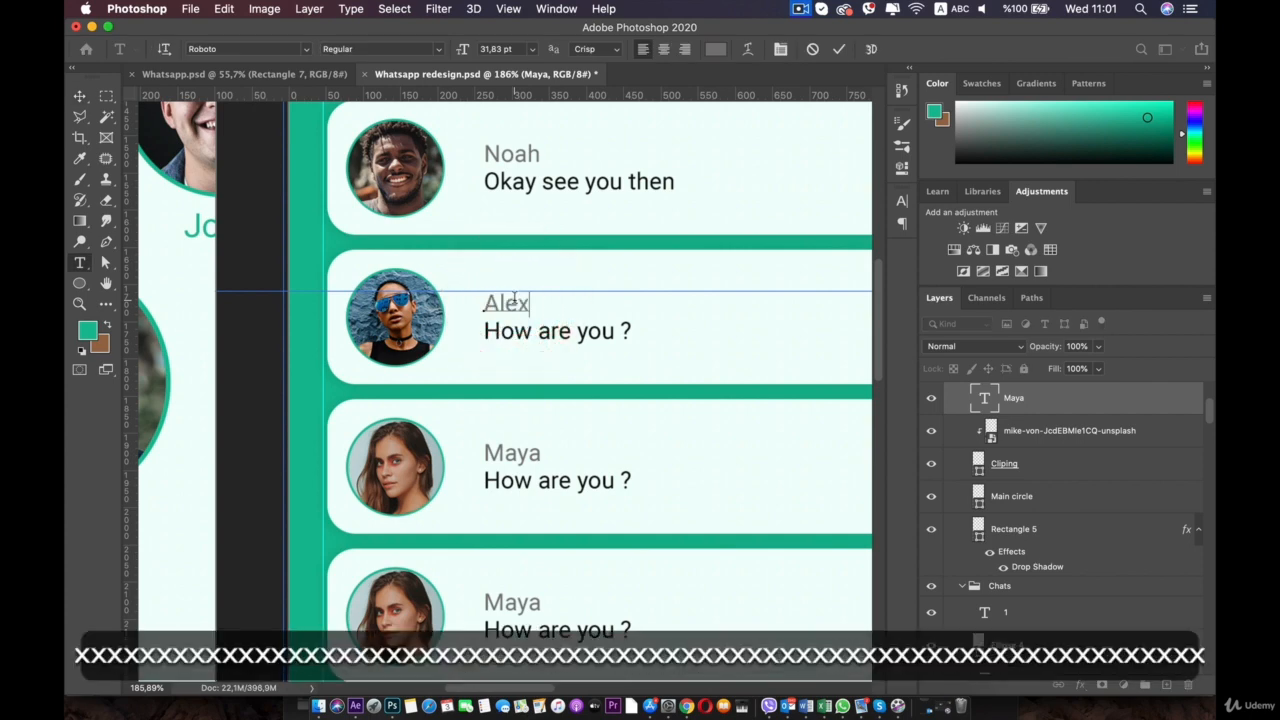
{"action": "left_click", "coordinate": [79, 96]}
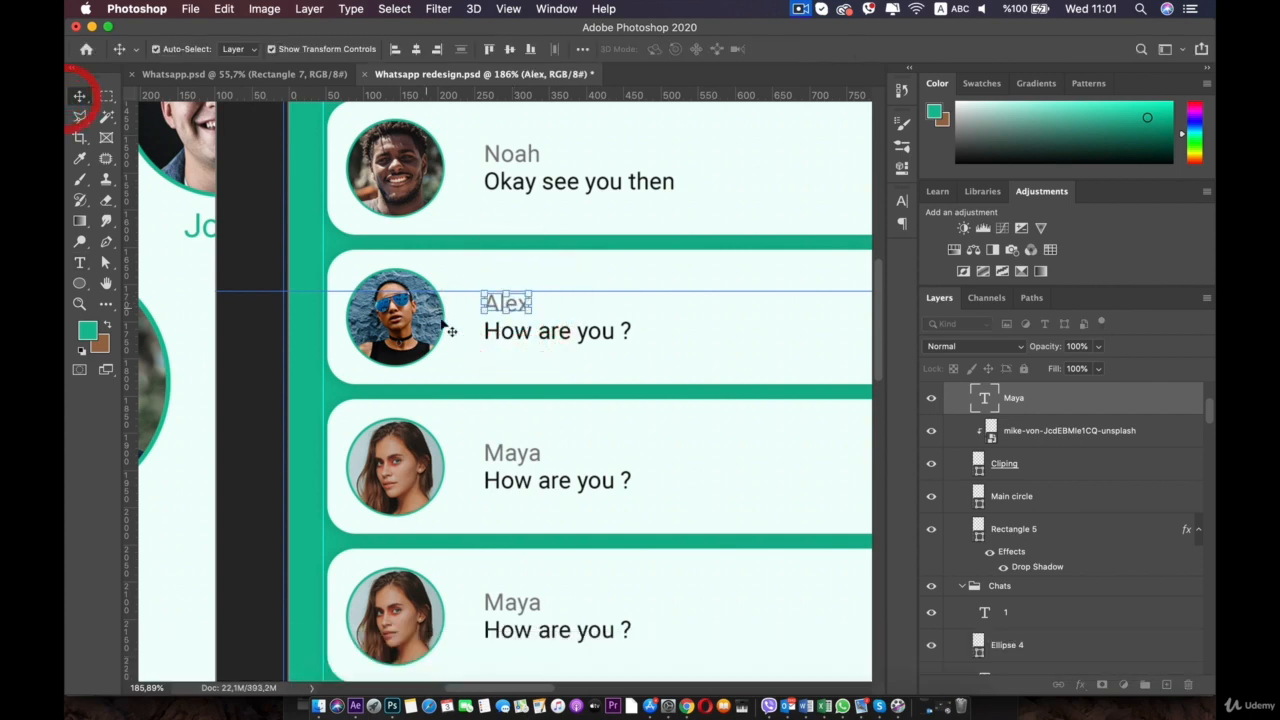
Change the fourth card's message text to "See you there."
{"action": "left_click", "coordinate": [588, 338]}
{"action": "double_click", "coordinate": [588, 335]}
{"action": "type", "text": "Okay "}
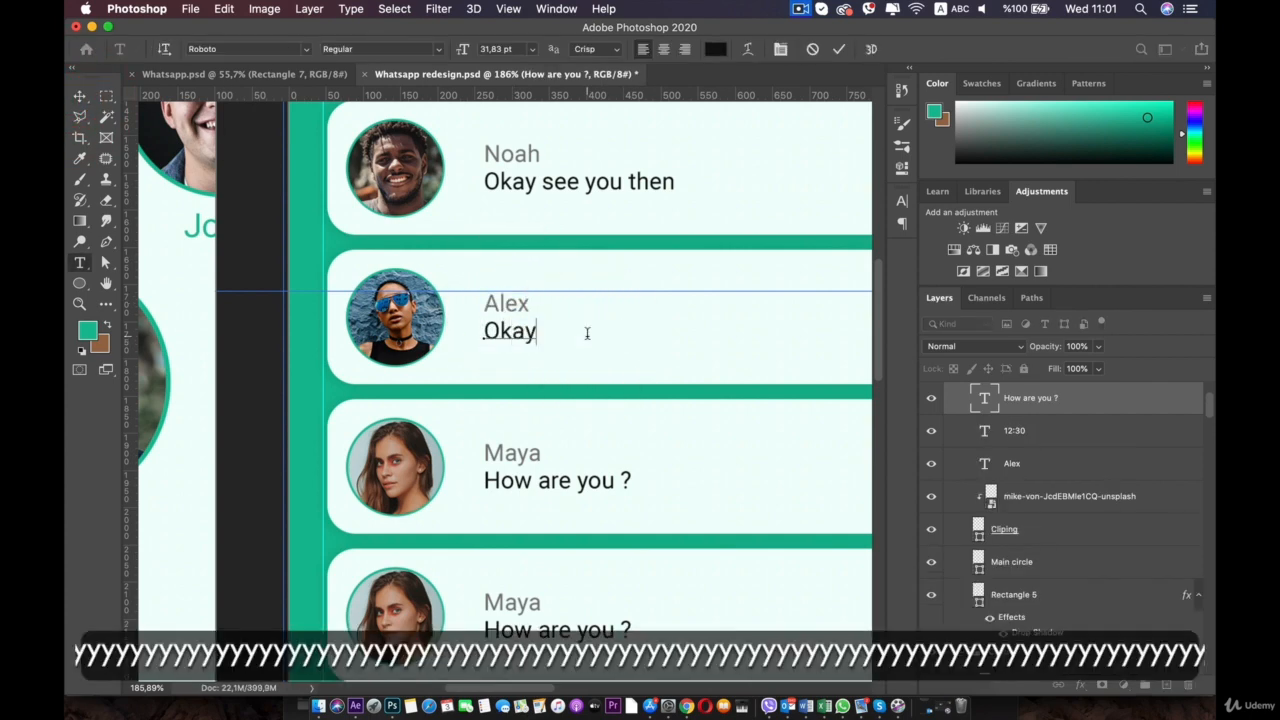
{"action": "type", "text": "then seee"}
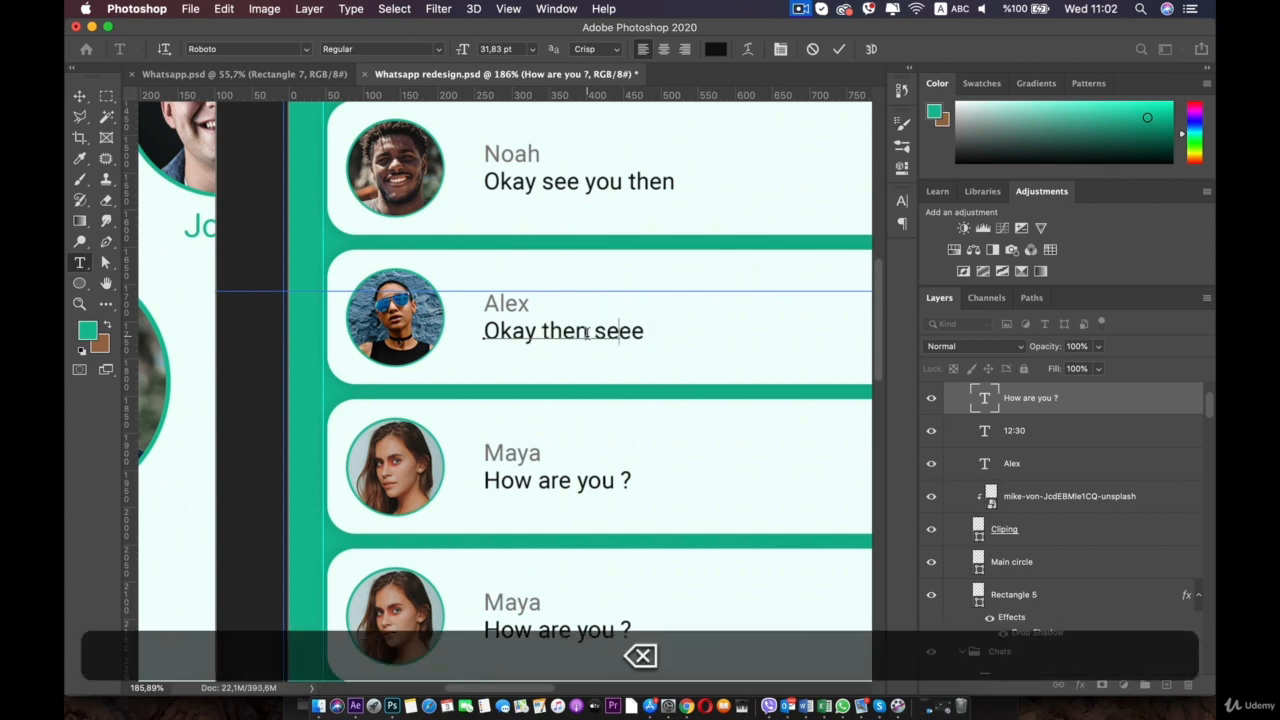
{"action": "key", "text": "BackSpace"}
{"action": "key", "text": "BackSpace"}
{"action": "key", "text": "BackSpace"}
{"action": "key", "text": "BackSpace"}
{"action": "key", "text": "BackSpace"}
{"action": "key", "text": "BackSpace"}
{"action": "key", "text": "BackSpace"}
{"action": "key", "text": "BackSpace"}
{"action": "key", "text": "BackSpace"}
{"action": "key", "text": "BackSpace"}
{"action": "key", "text": "BackSpace"}
{"action": "key", "text": "BackSpace"}
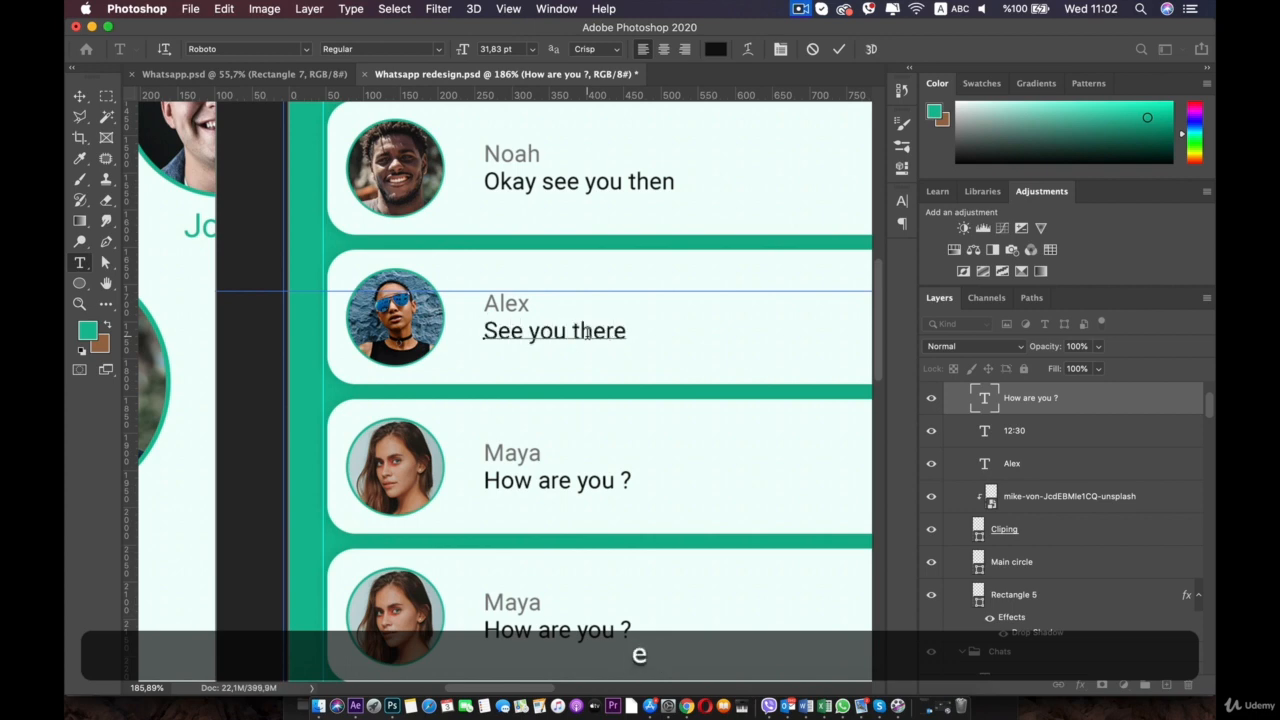
{"action": "key", "text": "super+minus"}
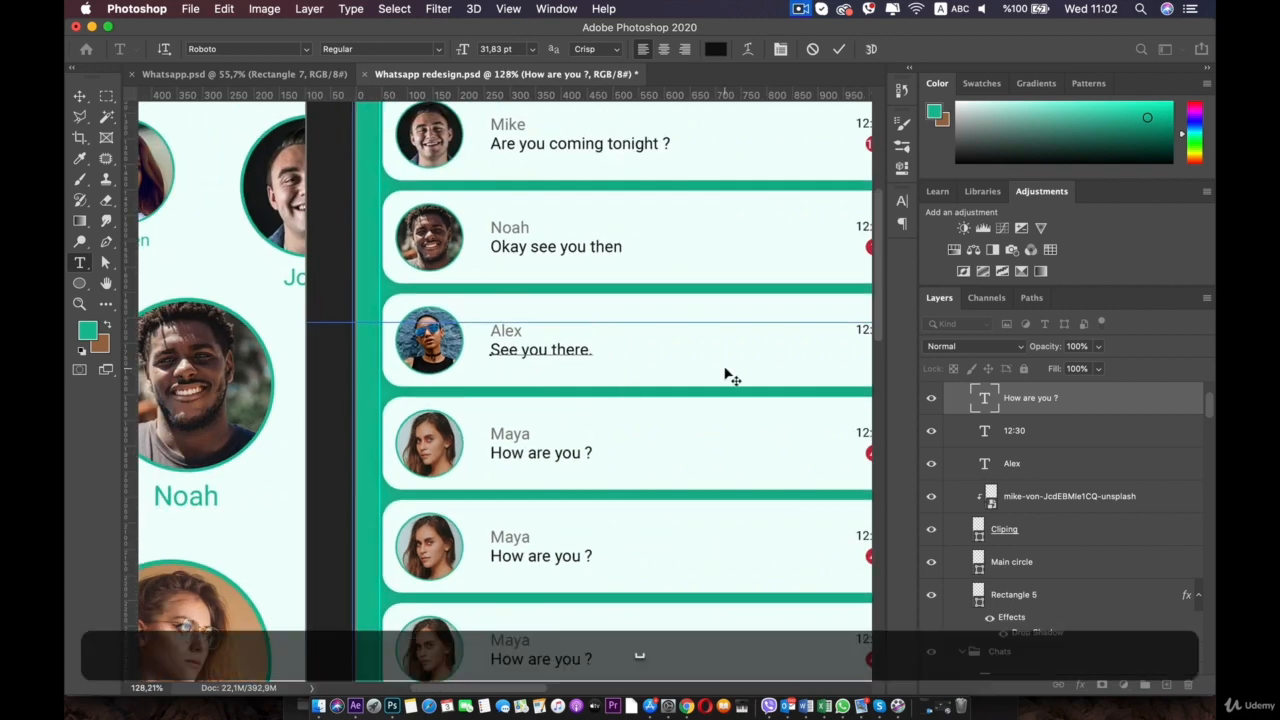
{"action": "key", "text": "BackSpace"}
{"action": "left_click", "coordinate": [79, 96]}
Preview the photo of the bearded man in the black beanie in Finder and place it above the fifth card's portrait
{"action": "key", "text": "space"}
{"action": "left_click_drag", "start_coordinate": [628, 341], "coordinate": [512, 214]}
{"action": "key", "text": "space"}
{"action": "left_click_drag", "start_coordinate": [403, 295], "coordinate": [634, 323]}
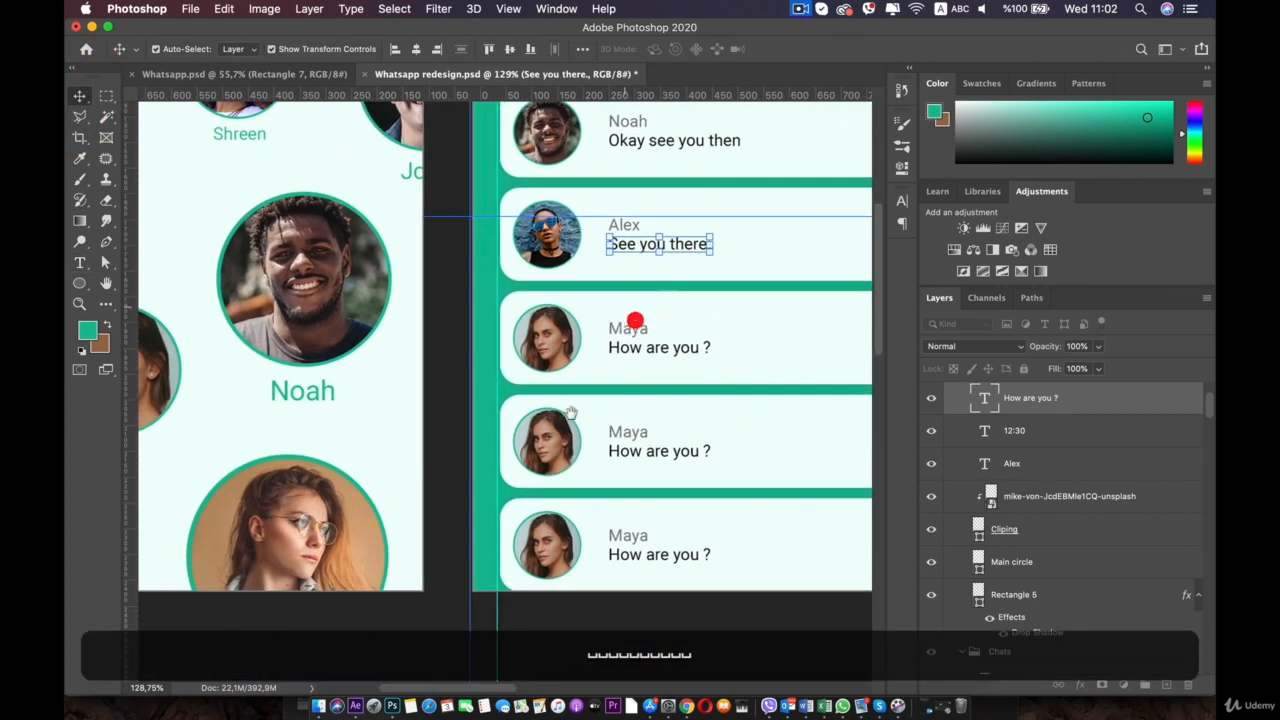
{"action": "left_click", "coordinate": [318, 700]}
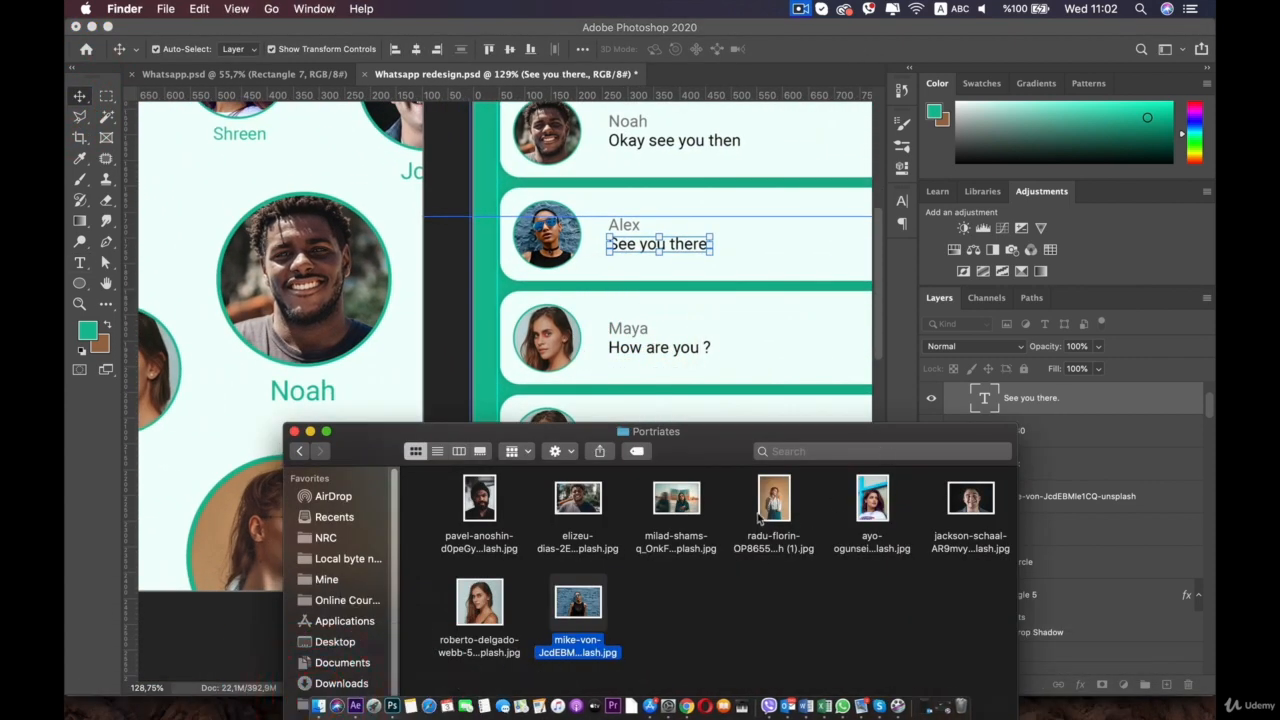
{"action": "left_click", "coordinate": [480, 500]}
{"action": "key", "text": "space"}
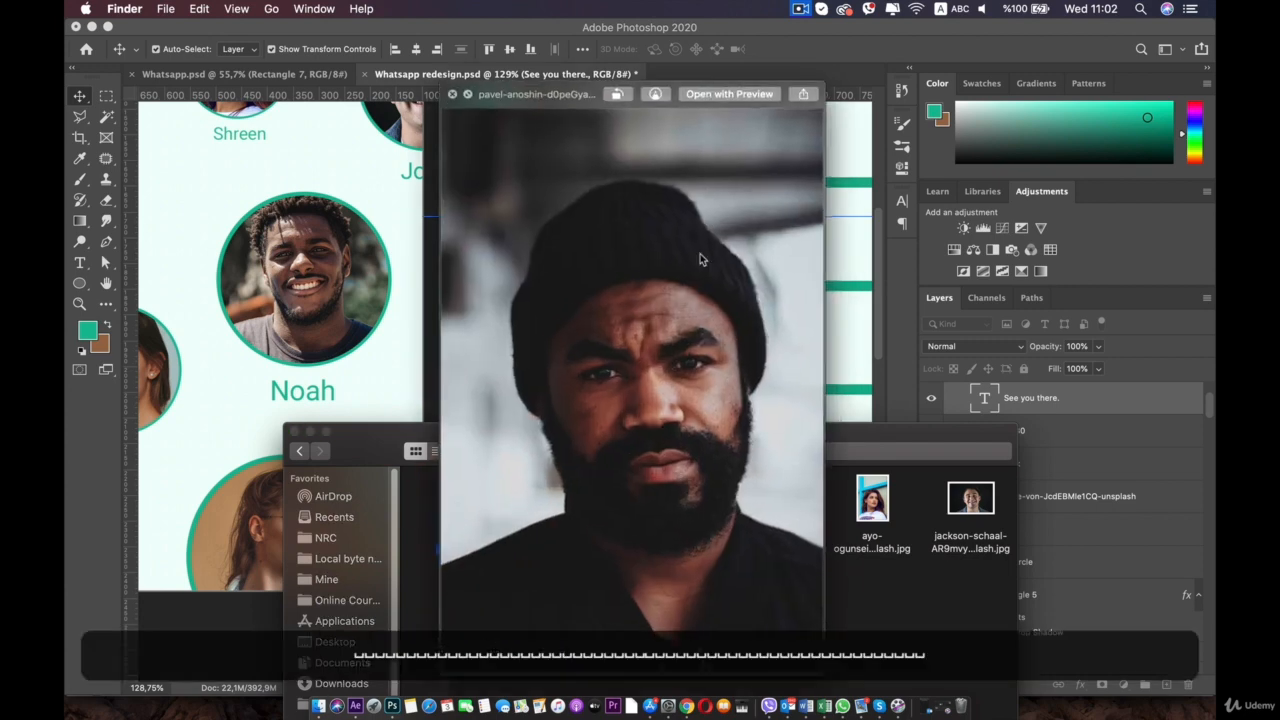
{"action": "key", "text": "space"}
{"action": "left_click_drag", "start_coordinate": [489, 488], "coordinate": [502, 505]}
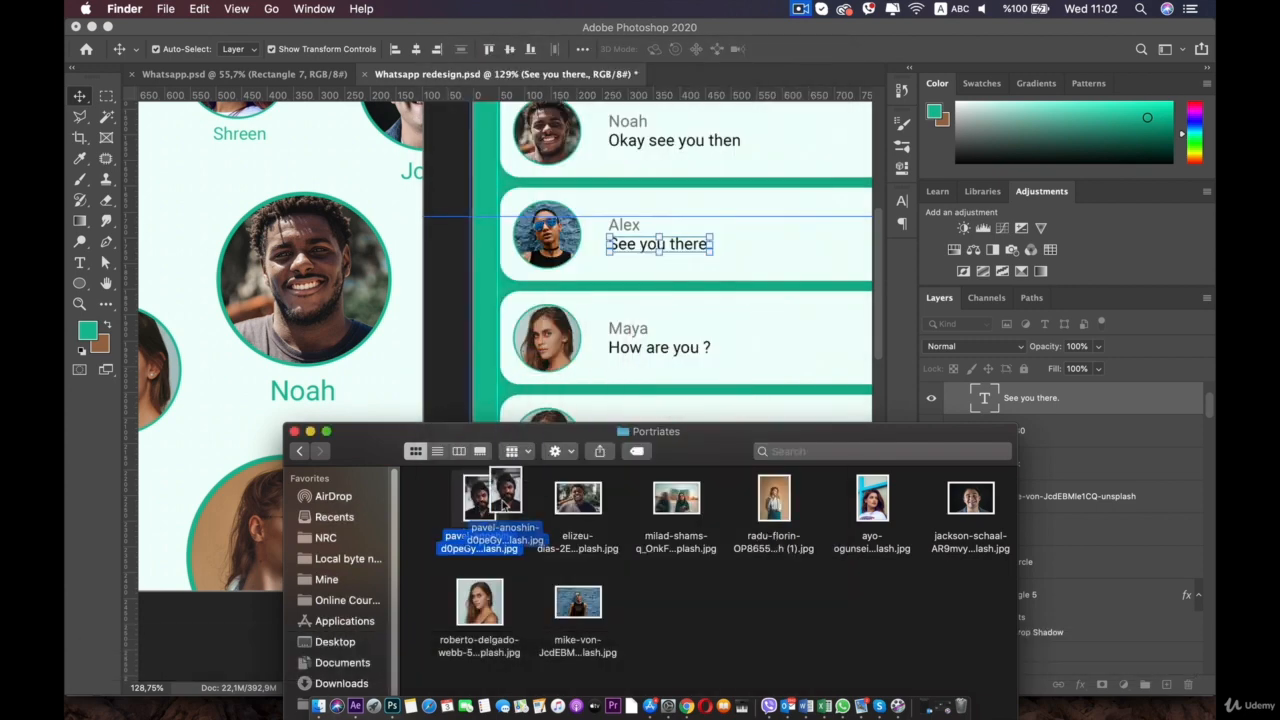
{"action": "left_click", "coordinate": [556, 331]}
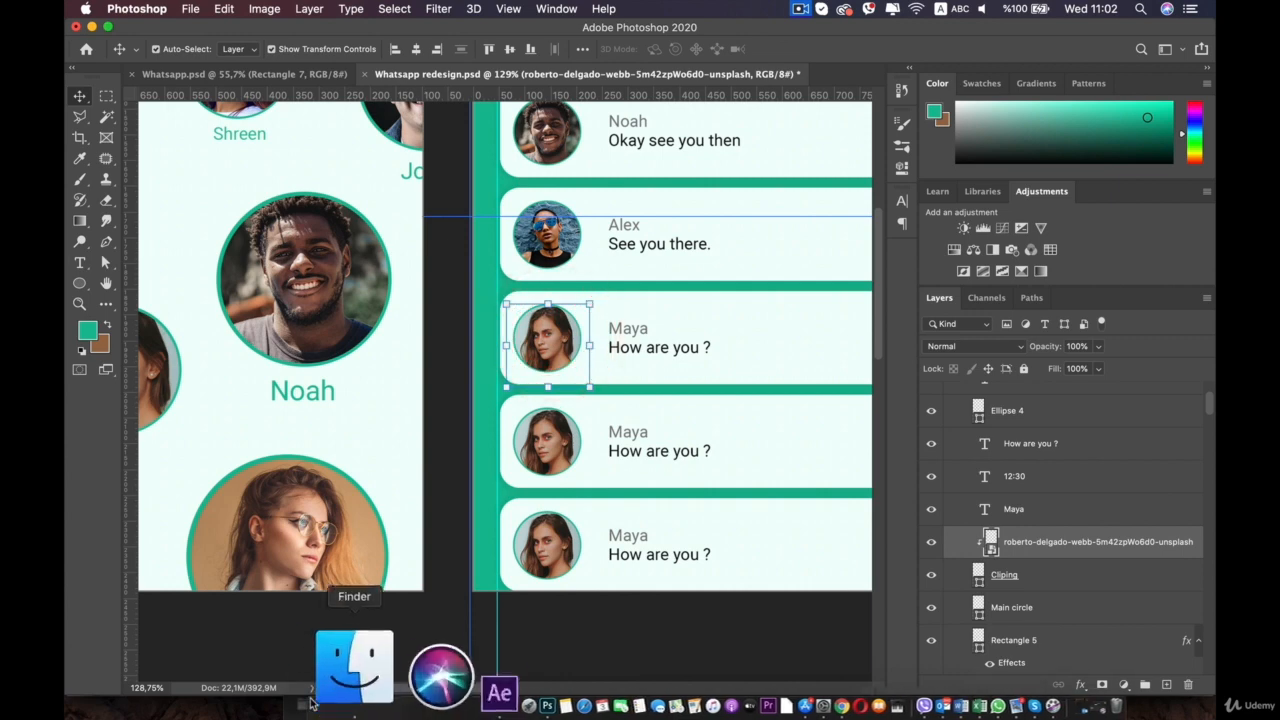
{"action": "left_click", "coordinate": [314, 704]}
{"action": "left_click_drag", "start_coordinate": [486, 516], "coordinate": [543, 343]}
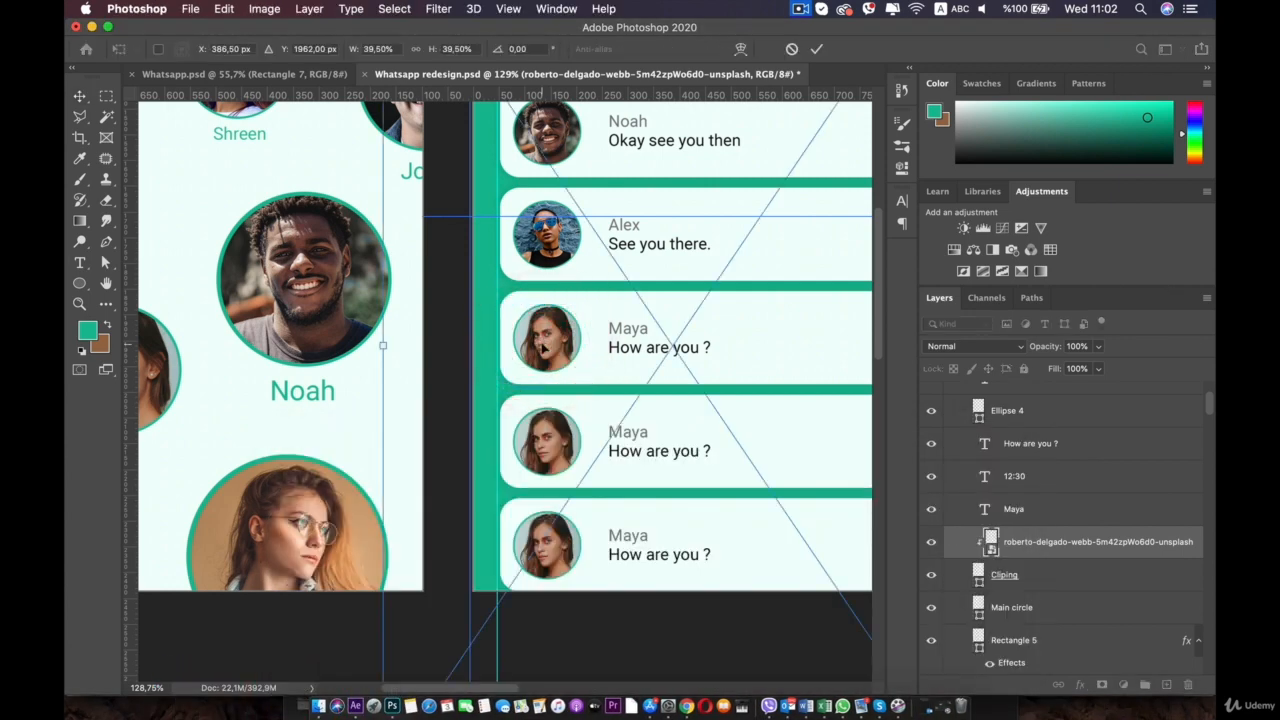
Clip the beanie man's photo to the fifth card's portrait circle and delete the old portrait layer
{"action": "left_click", "coordinate": [1016, 558], "text": "alt"}
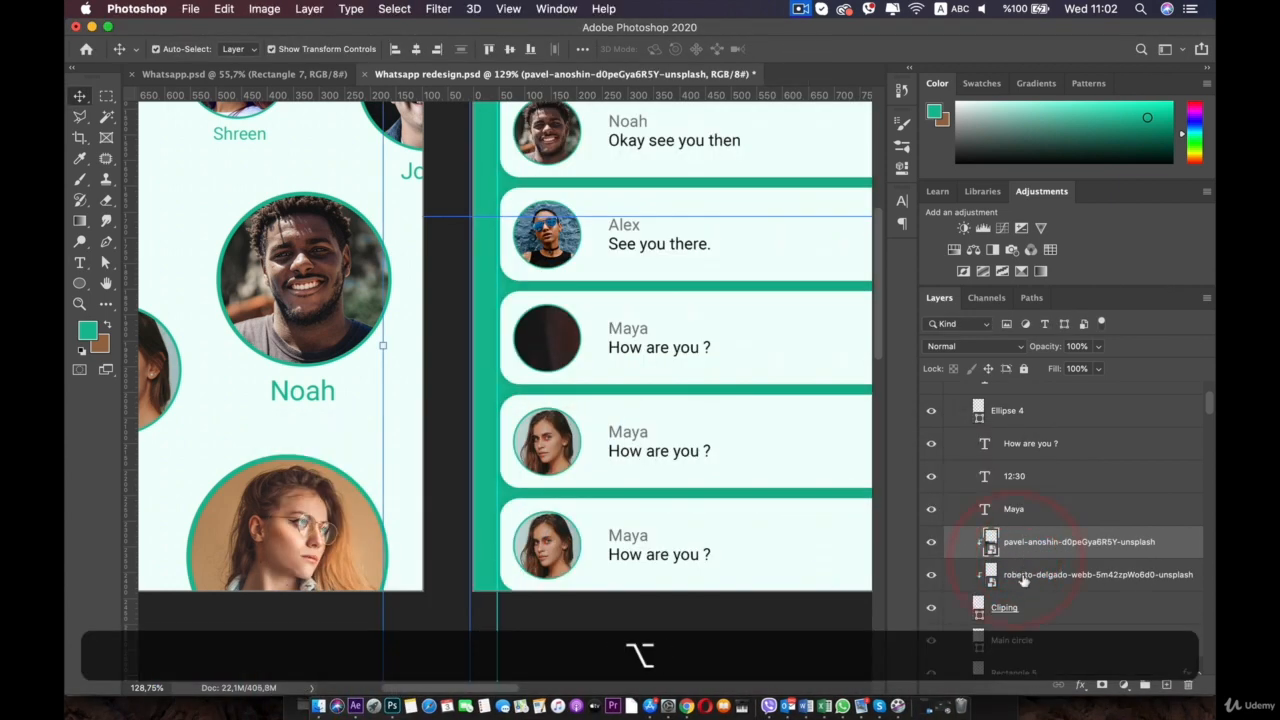
{"action": "left_click", "coordinate": [1025, 575]}
{"action": "key", "text": "BackSpace"}
{"action": "left_click", "coordinate": [1048, 541]}
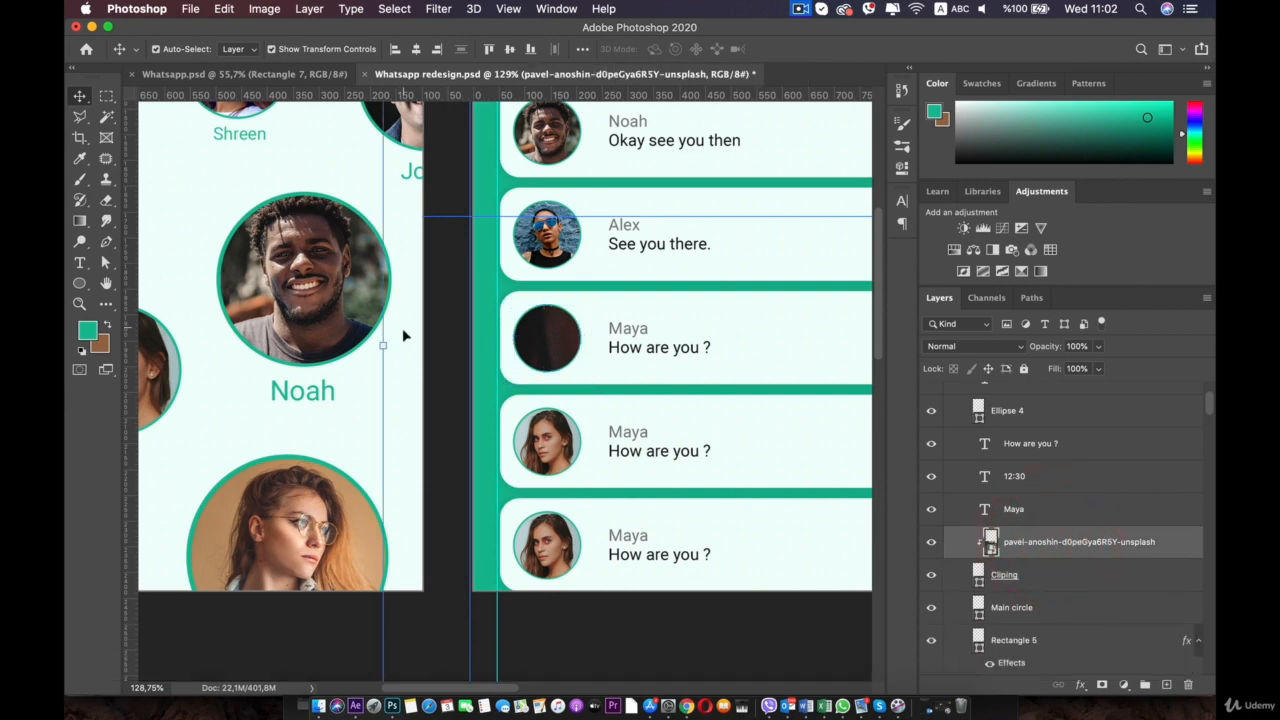
Scale the beanie man's photo to about 4.67% and center the face inside the fifth card's circle
{"action": "left_click_drag", "start_coordinate": [386, 345], "coordinate": [582, 317]}
{"action": "scroll", "coordinate": [559, 345], "scroll_direction": "up", "scroll_amount": 3}
{"action": "left_click_drag", "start_coordinate": [507, 334], "coordinate": [549, 297]}
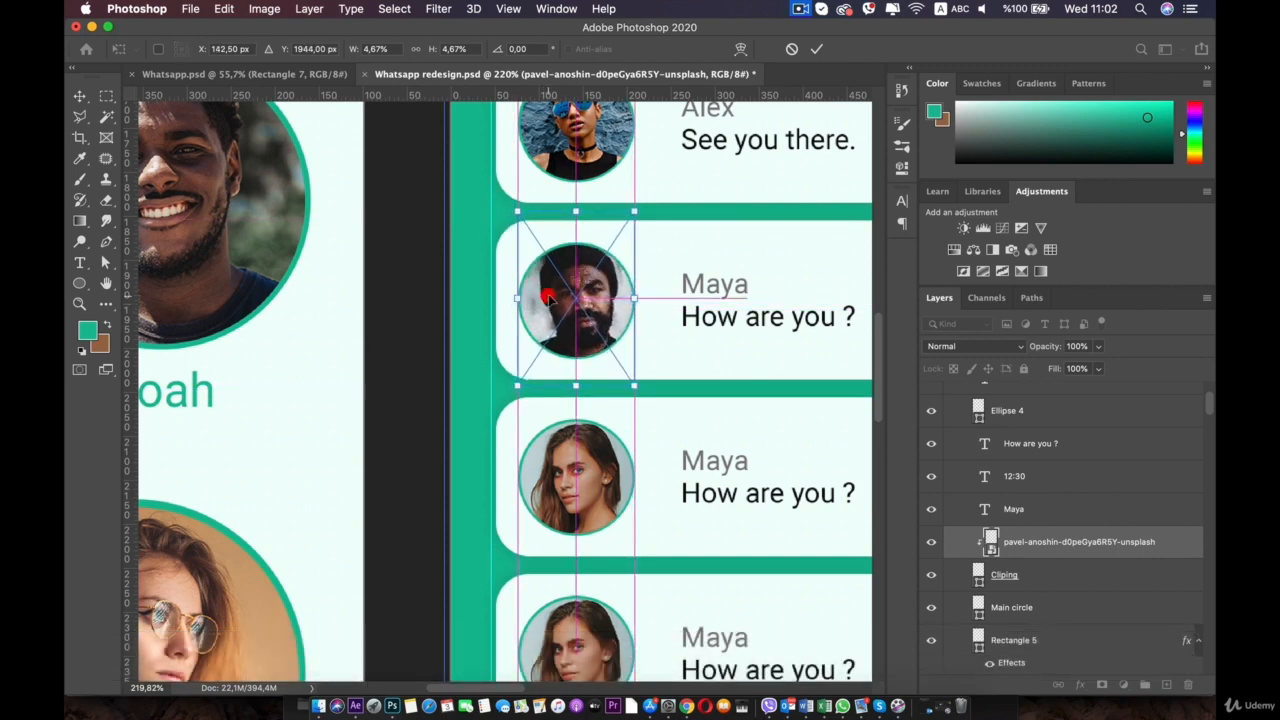
{"action": "double_click", "coordinate": [549, 297]}
{"action": "key", "text": "shift+Left"}
{"action": "key", "text": "shift+Right"}
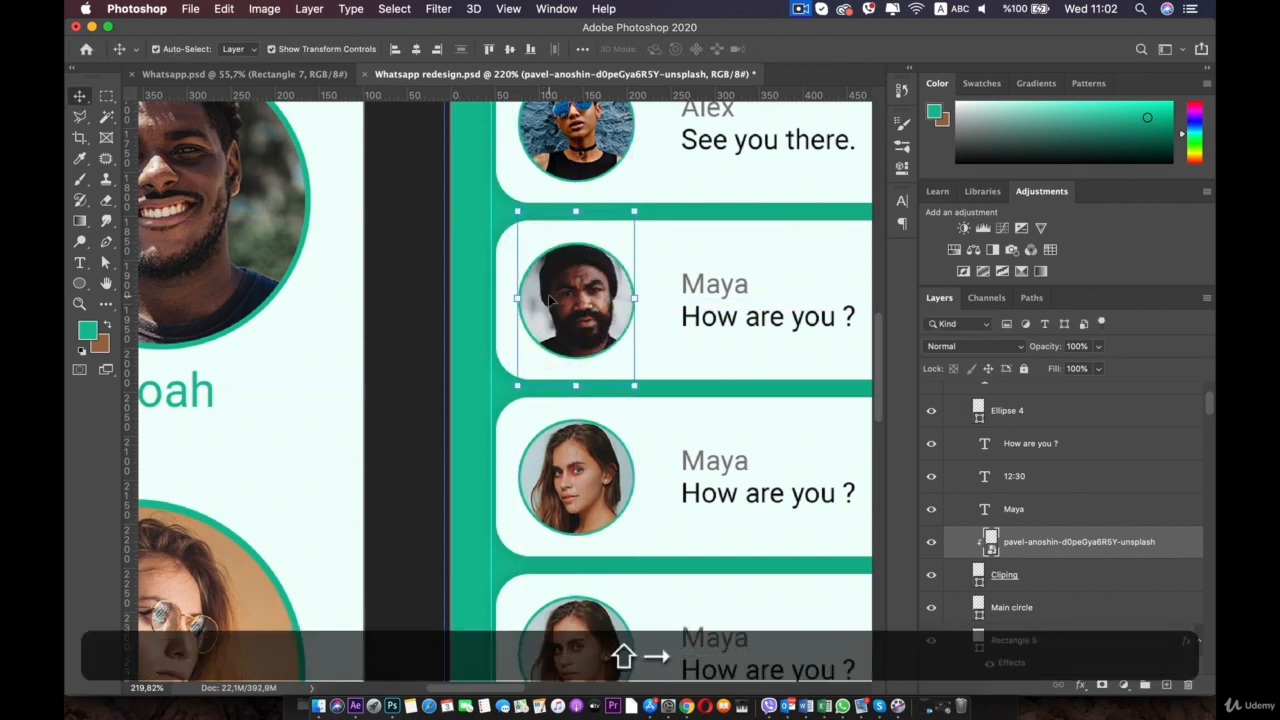
Replace the contact name in the fifth card with the beanie man's first name
{"action": "scroll", "coordinate": [562, 296], "scroll_direction": "down", "scroll_amount": 3}
{"action": "scroll", "coordinate": [562, 296], "scroll_direction": "up", "scroll_amount": 10}
{"action": "scroll", "coordinate": [562, 296], "scroll_direction": "left", "scroll_amount": 5}
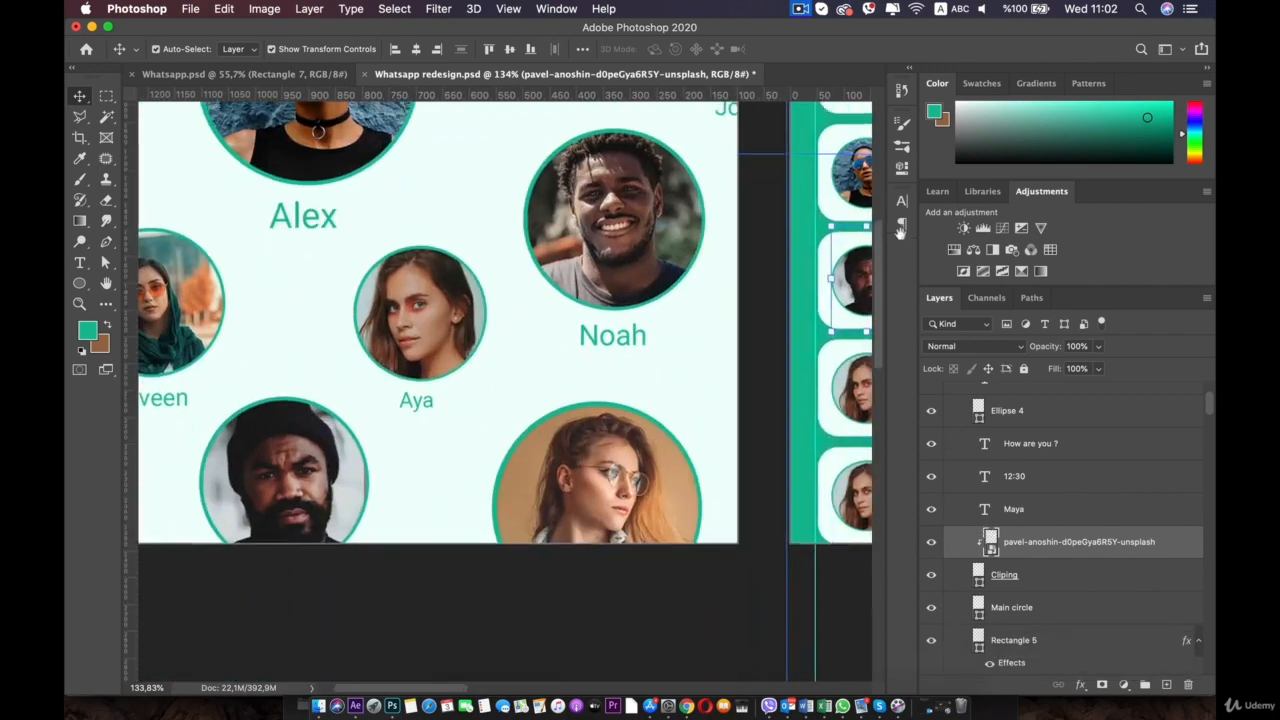
{"action": "scroll", "coordinate": [737, 344], "scroll_direction": "down", "scroll_amount": 10}
{"action": "scroll", "coordinate": [737, 344], "scroll_direction": "right", "scroll_amount": 7}
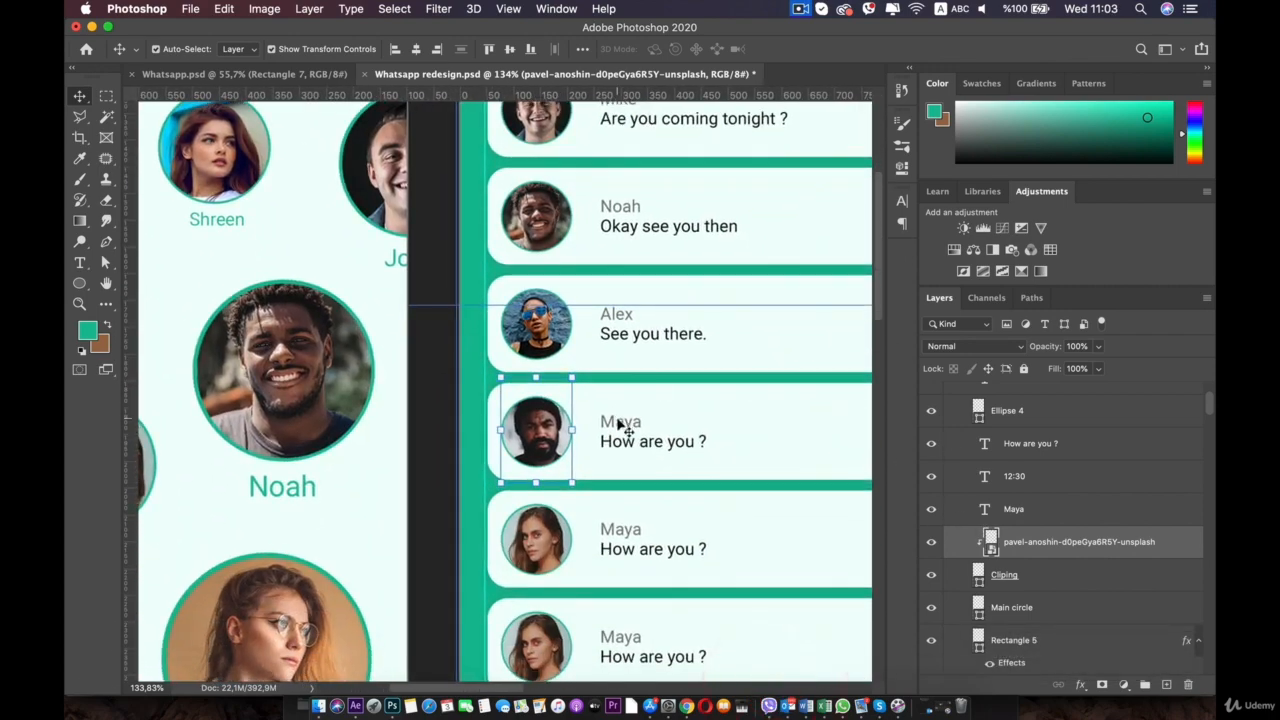
{"action": "double_click", "coordinate": [619, 424]}
{"action": "type", "text": "JKhalid"}
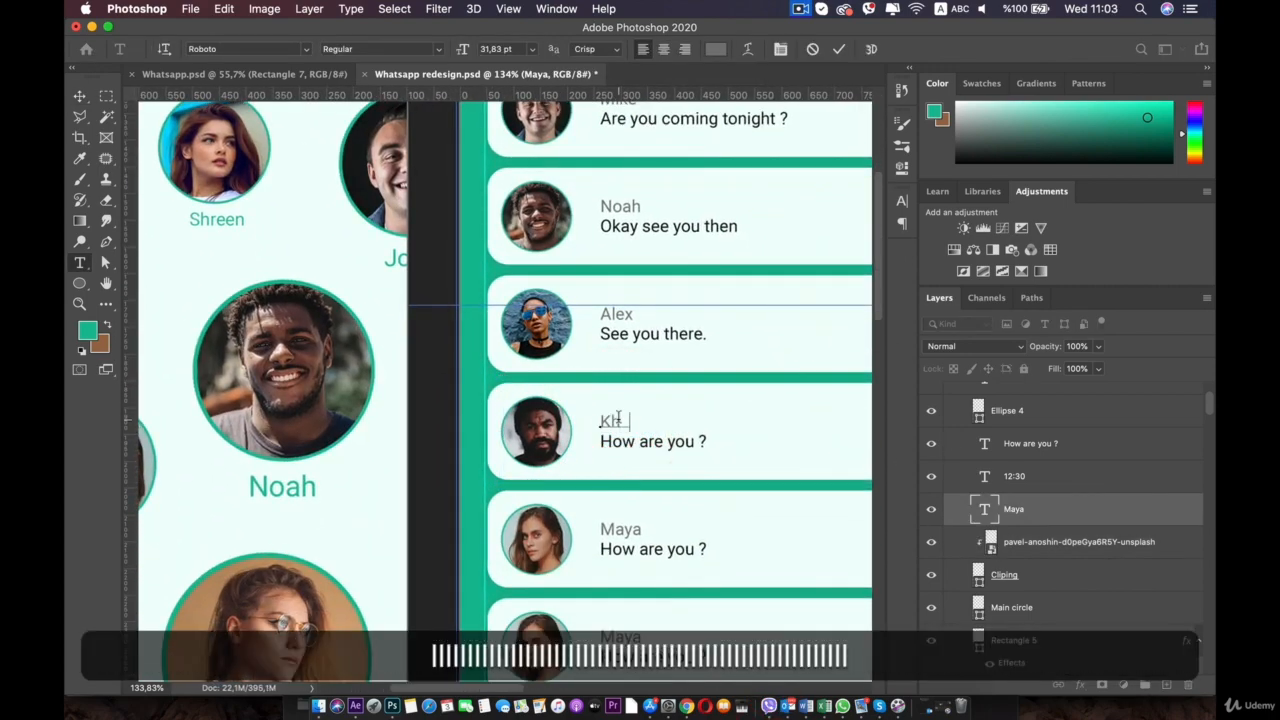
{"action": "left_click", "coordinate": [79, 94]}
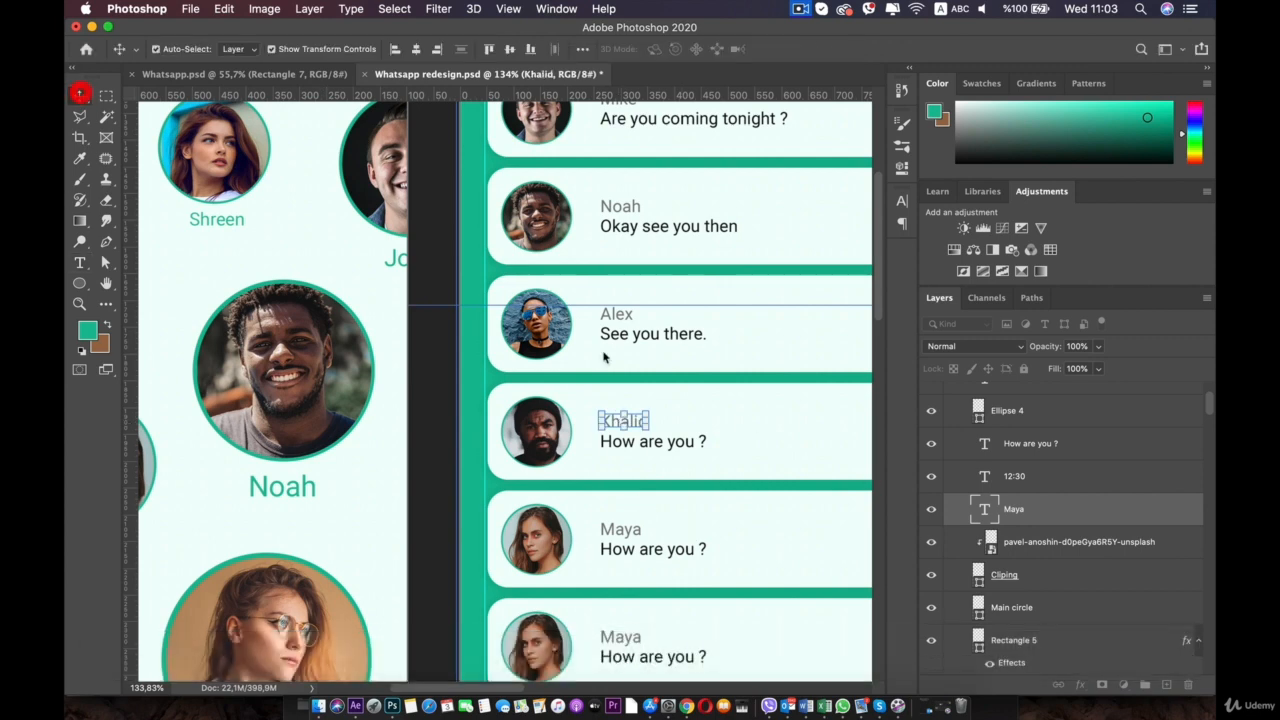
Change the fifth card's message text to "Hello brother, are you around?"
{"action": "scroll", "coordinate": [677, 452], "scroll_direction": "up", "scroll_amount": 1}
{"action": "double_click", "coordinate": [686, 448]}
{"action": "type", "text": "hello"}
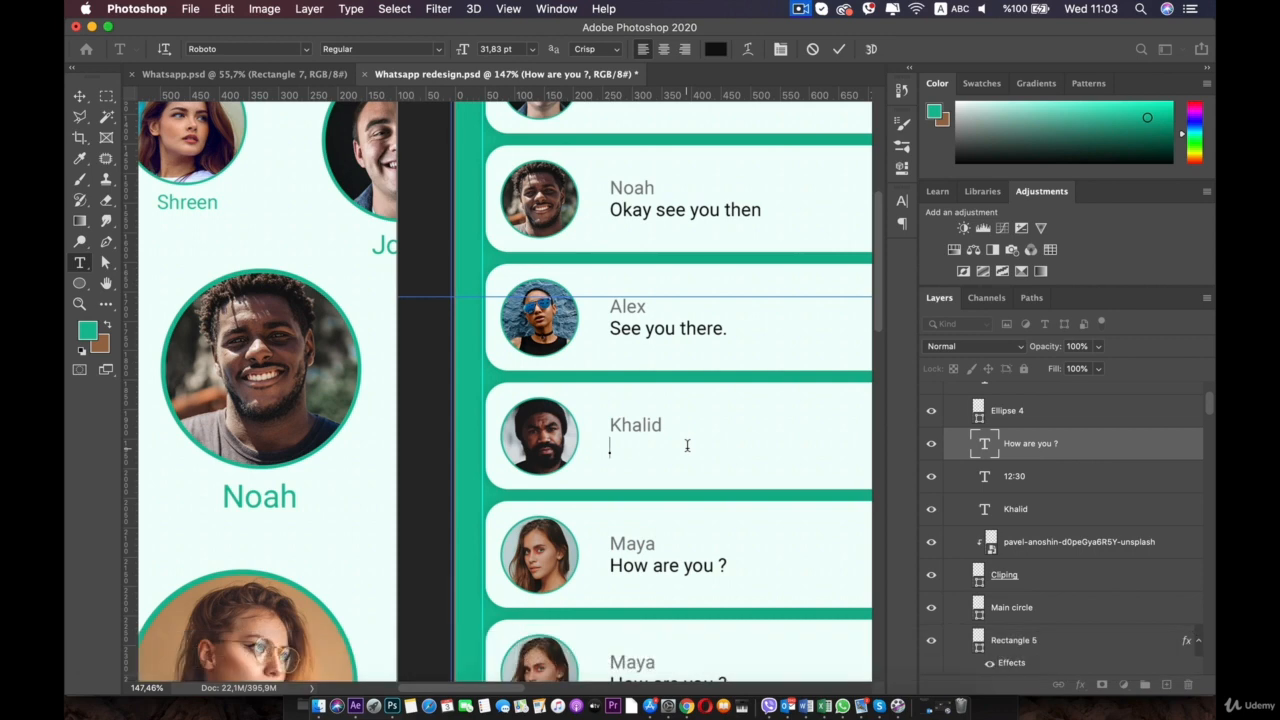
{"action": "type", "text": "her, are you around"}
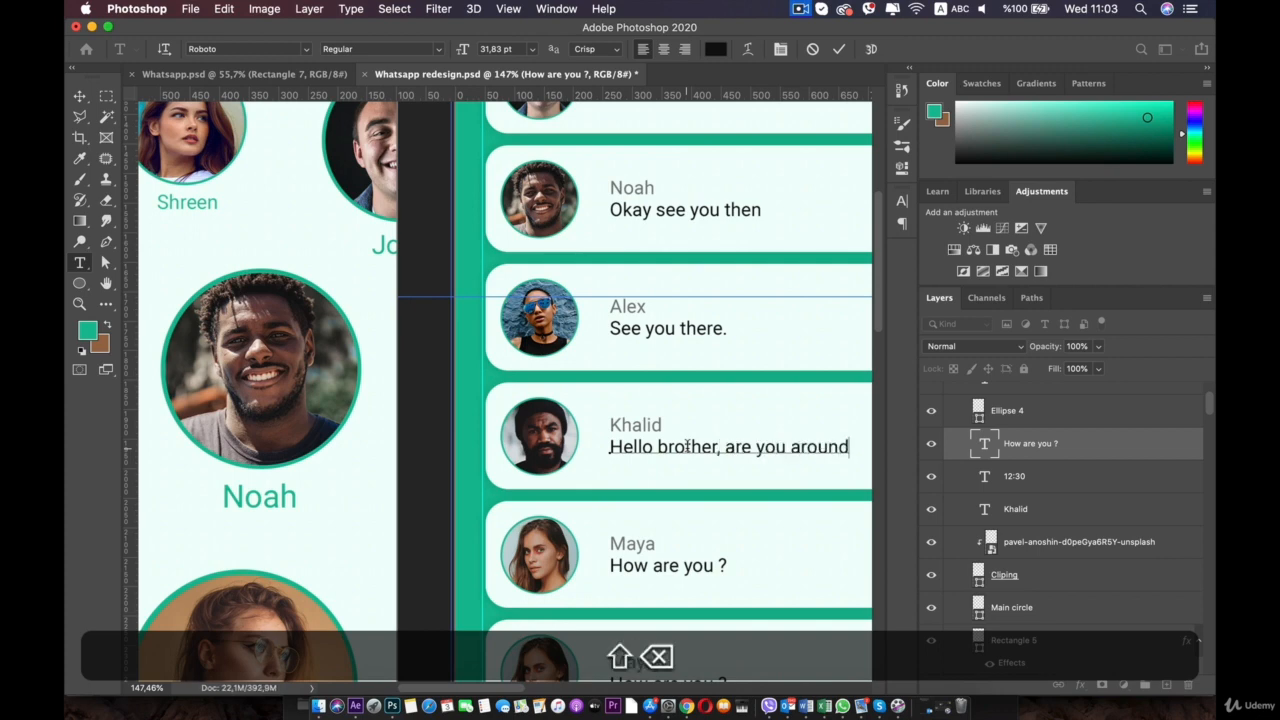
{"action": "left_click", "coordinate": [79, 96]}
Select the sixth card's portrait and place the radu-florin photo of the woman with glasses above it
{"action": "left_click_drag", "start_coordinate": [639, 465], "coordinate": [479, 274]}
{"action": "left_click", "coordinate": [378, 362]}
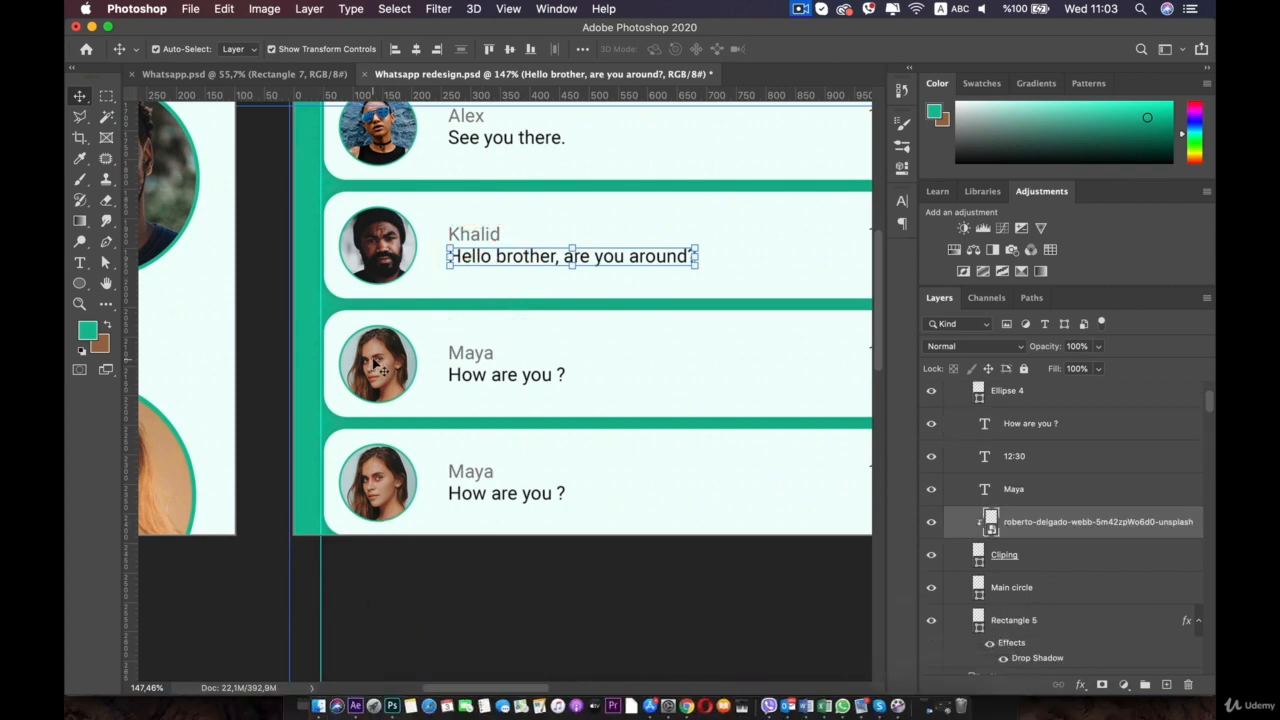
{"action": "left_click", "coordinate": [318, 706]}
{"action": "left_click_drag", "start_coordinate": [773, 498], "coordinate": [360, 362]}
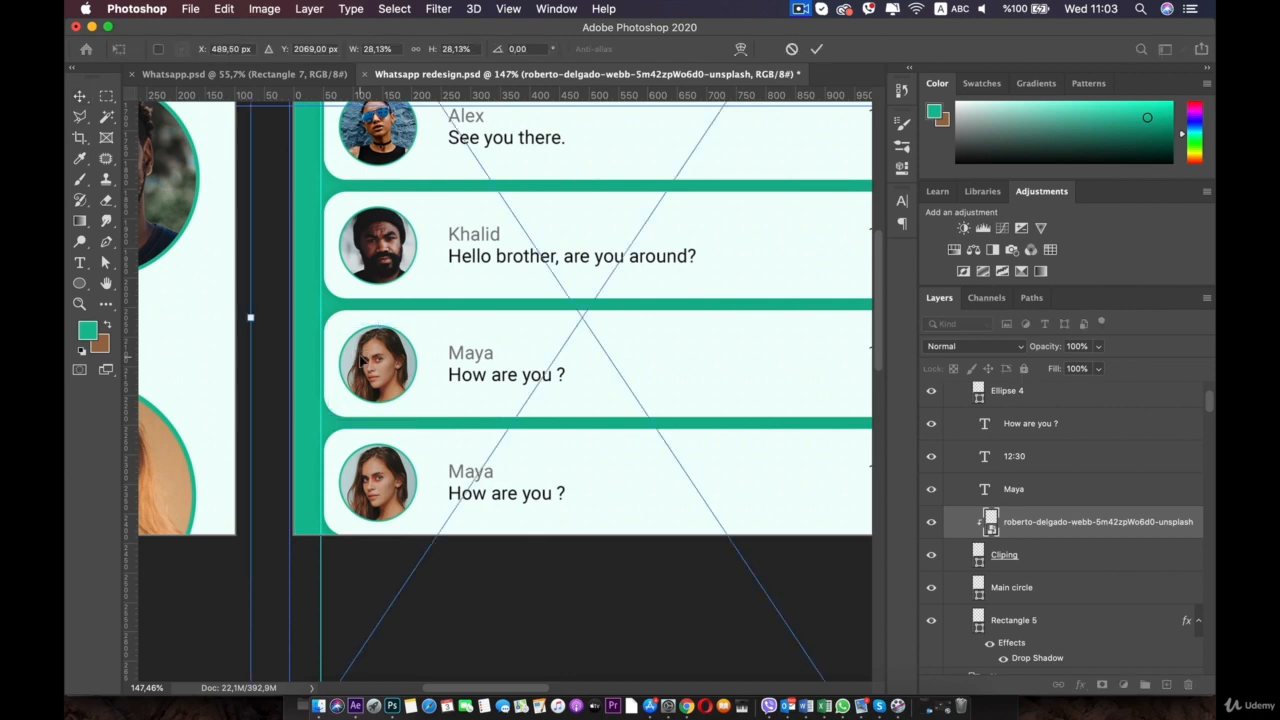
Clip the radu-florin photo to the sixth card's portrait circle and delete the old portrait layer
{"action": "left_click", "coordinate": [1032, 538], "text": "alt"}
{"action": "left_click", "coordinate": [1037, 556]}
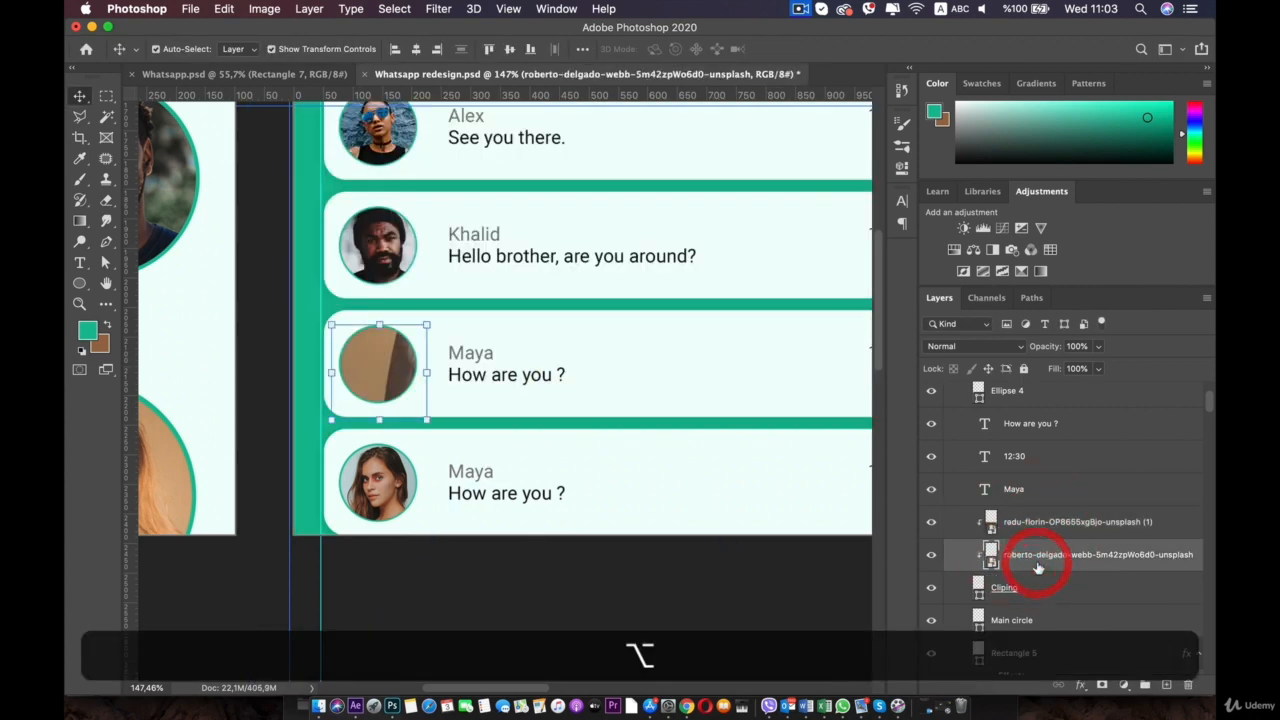
{"action": "key", "text": "BackSpace"}
{"action": "left_click", "coordinate": [1058, 527]}
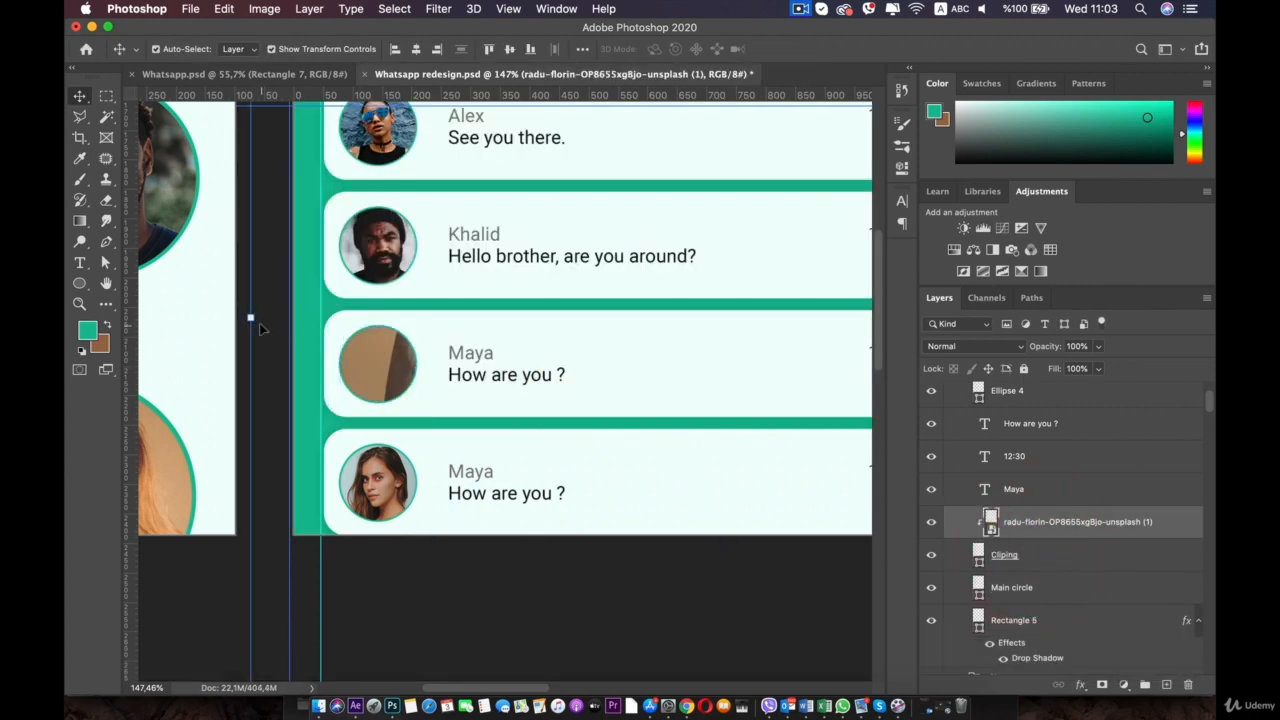
Scale down the radu-florin photo and center the woman's face inside the sixth card's circle
{"action": "left_click_drag", "start_coordinate": [254, 320], "coordinate": [706, 341]}
{"action": "left_click_drag", "start_coordinate": [760, 326], "coordinate": [384, 376]}
{"action": "left_click_drag", "start_coordinate": [535, 212], "coordinate": [500, 323]}
{"action": "key", "text": "super+plus"}
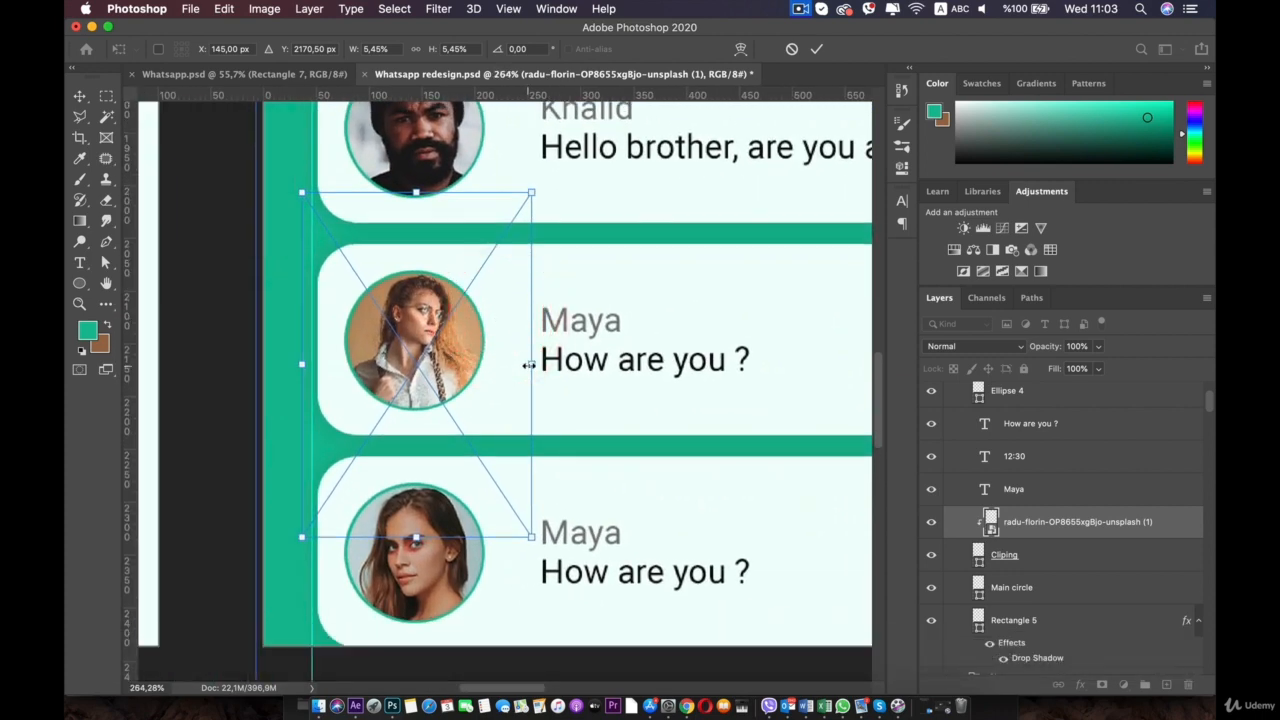
{"action": "left_click_drag", "start_coordinate": [528, 365], "coordinate": [423, 371]}
{"action": "double_click", "coordinate": [425, 378]}
{"action": "double_click", "coordinate": [604, 316]}
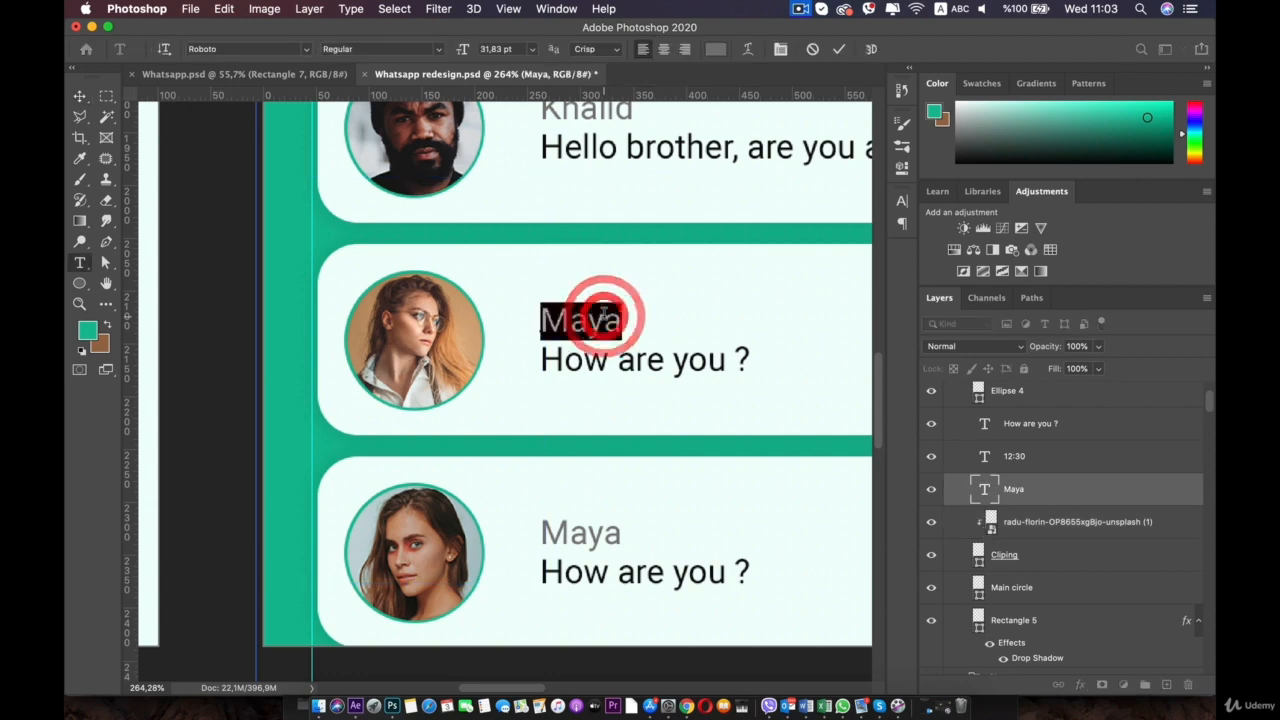
{"action": "scroll", "coordinate": [537, 330], "scroll_direction": "down", "scroll_amount": 10}
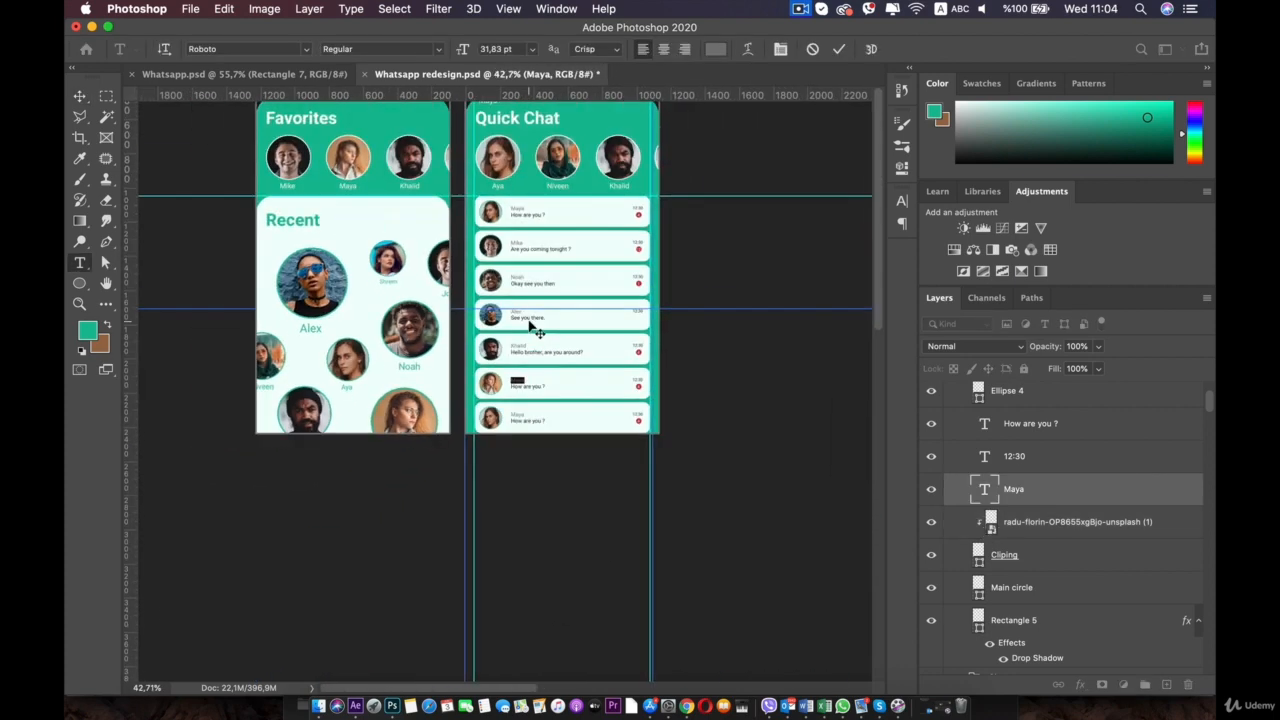
{"action": "scroll", "coordinate": [531, 330], "scroll_direction": "up", "scroll_amount": 5}
{"action": "scroll", "coordinate": [528, 335], "scroll_direction": "up", "scroll_amount": 3}
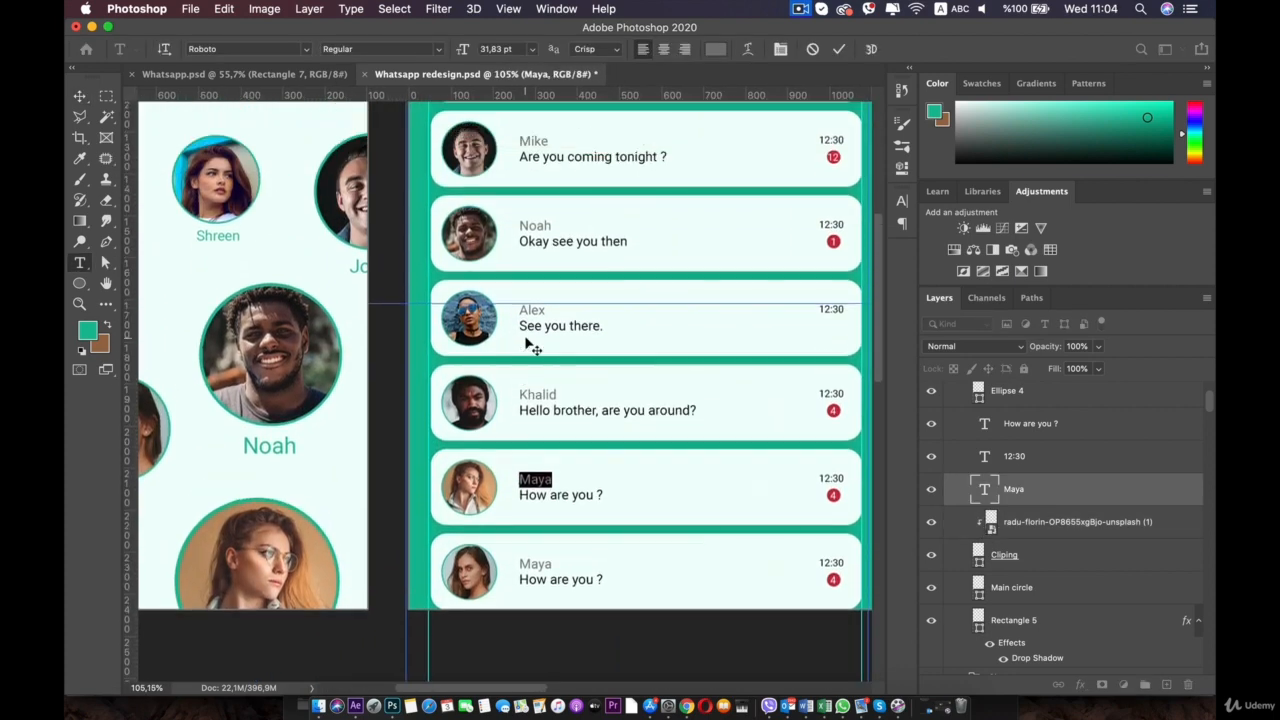
{"action": "scroll", "coordinate": [524, 347], "scroll_direction": "down", "scroll_amount": 5}
{"action": "scroll", "coordinate": [586, 314], "scroll_direction": "up", "scroll_amount": 7}
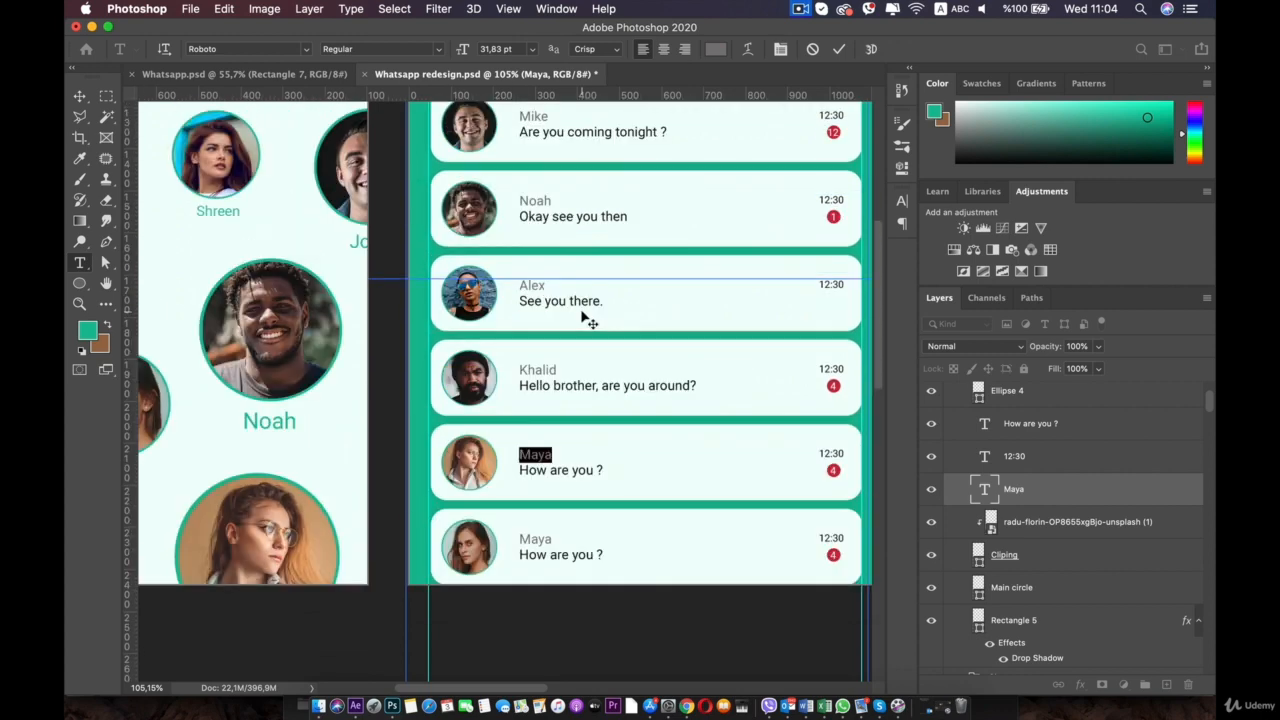
{"action": "left_click", "coordinate": [81, 99]}
Replace the contact name in the first card with the name under the same woman's portrait in the Quick Chat row
{"action": "left_click_drag", "start_coordinate": [516, 210], "coordinate": [476, 421]}
{"action": "double_click", "coordinate": [630, 383]}
{"action": "type", "text": "AYa"}
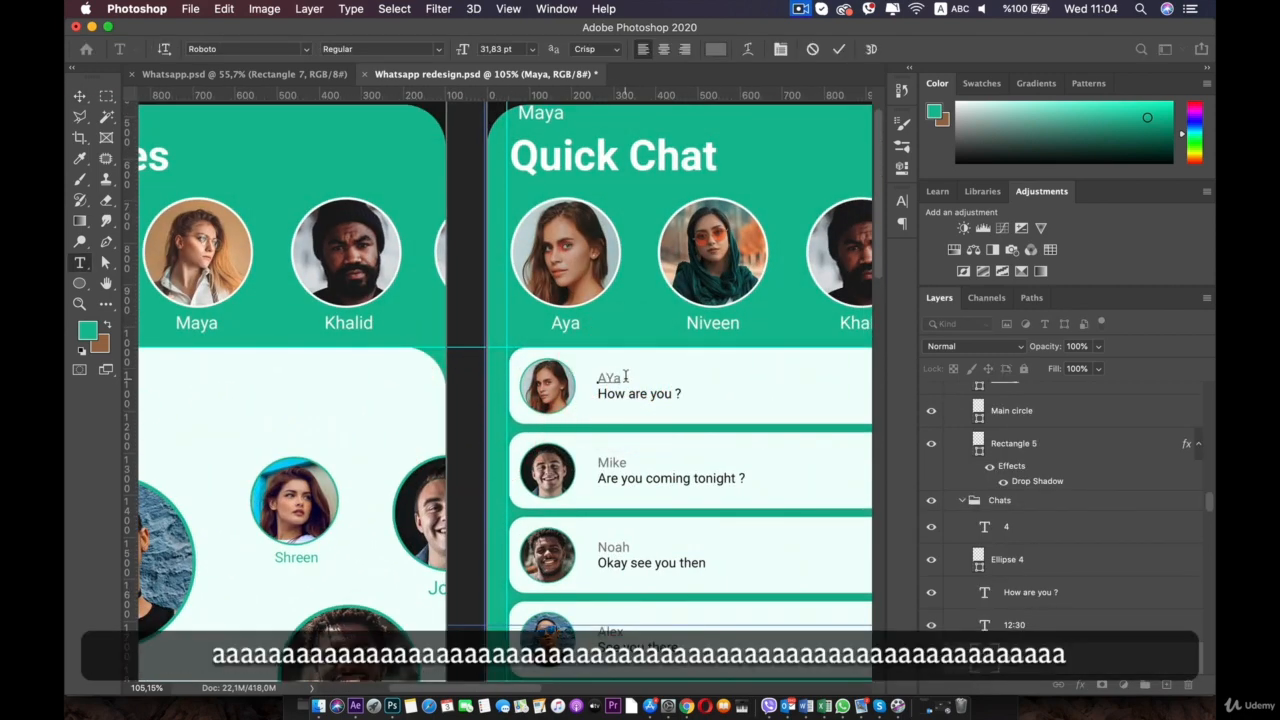
{"action": "key", "text": "BackSpace"}
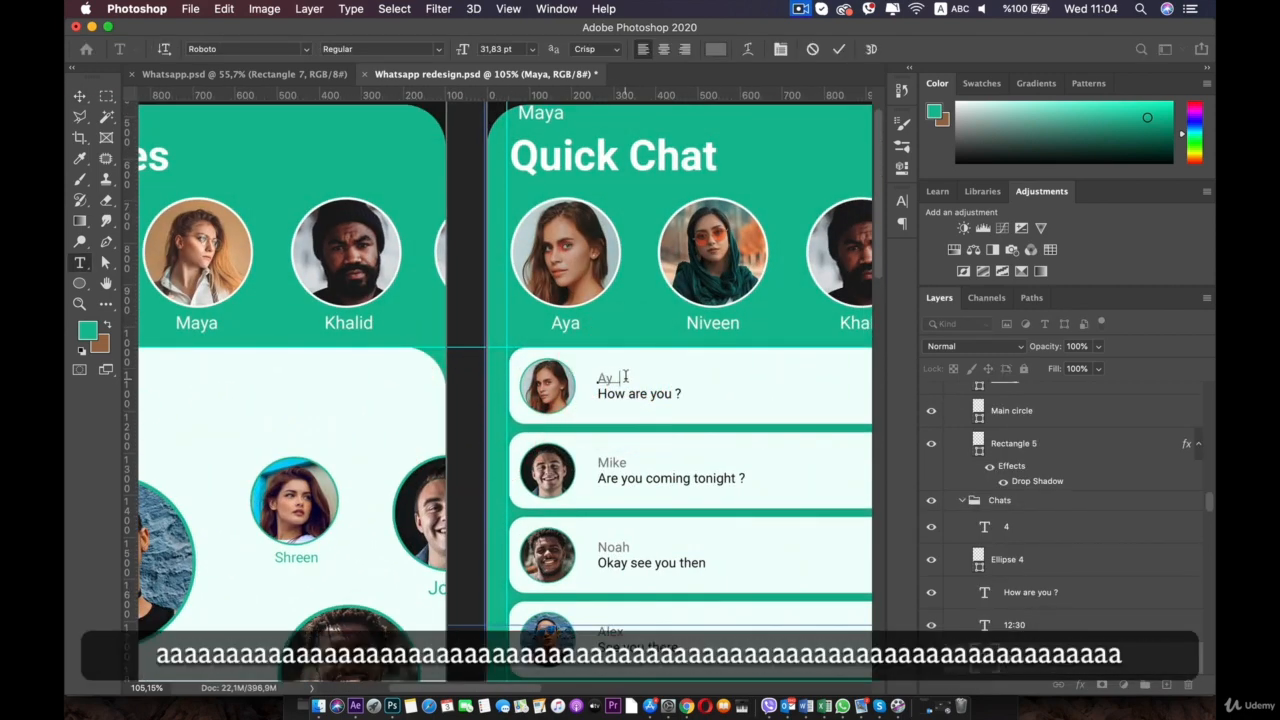
{"action": "left_click", "coordinate": [80, 97]}
Change the sixth card's message text to "Did you watched the video ?"
{"action": "left_click_drag", "start_coordinate": [531, 331], "coordinate": [495, 120]}
{"action": "left_click_drag", "start_coordinate": [558, 243], "coordinate": [561, 248]}
{"action": "left_click_drag", "start_coordinate": [697, 350], "coordinate": [574, 414]}
{"action": "mouse_move", "coordinate": [622, 252]}
{"action": "left_mouse_down"}
{"action": "mouse_move", "coordinate": [640, 383]}
{"action": "mouse_move", "coordinate": [640, 243]}
{"action": "left_mouse_up"}
{"action": "scroll", "coordinate": [460, 426], "scroll_direction": "up", "scroll_amount": 3}
{"action": "left_click_drag", "start_coordinate": [377, 420], "coordinate": [408, 314]}
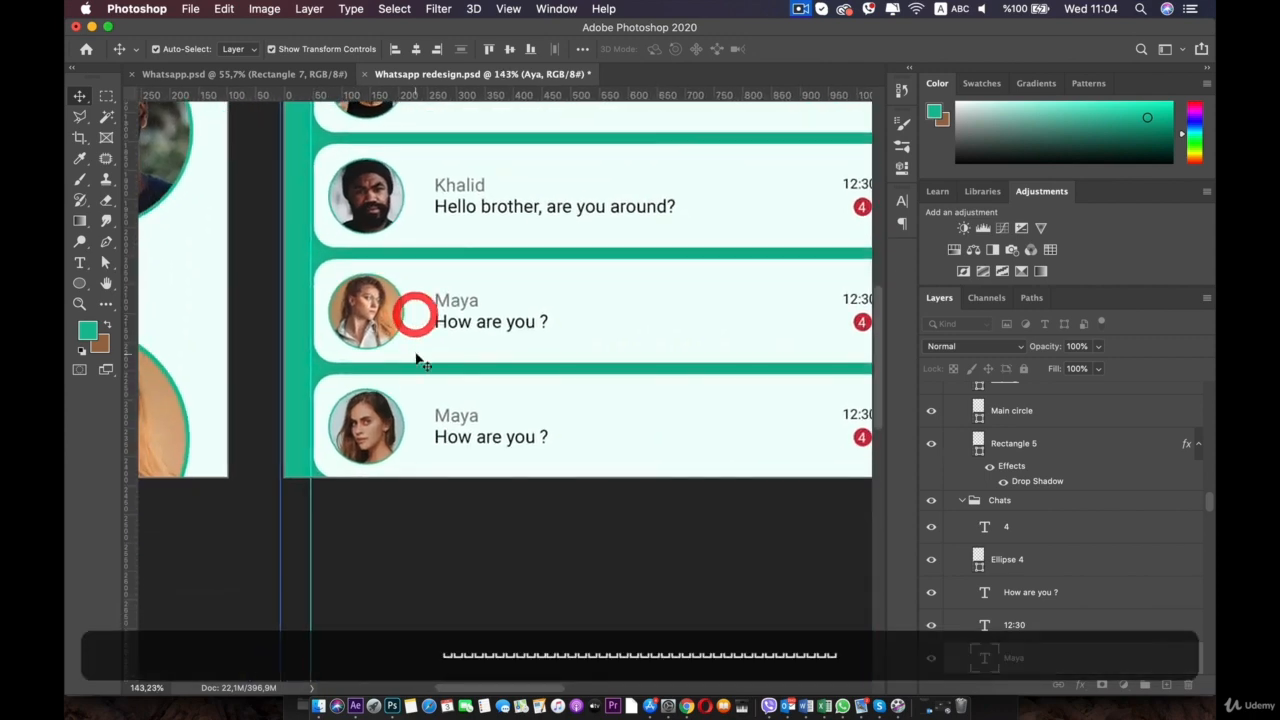
{"action": "double_click", "coordinate": [490, 322]}
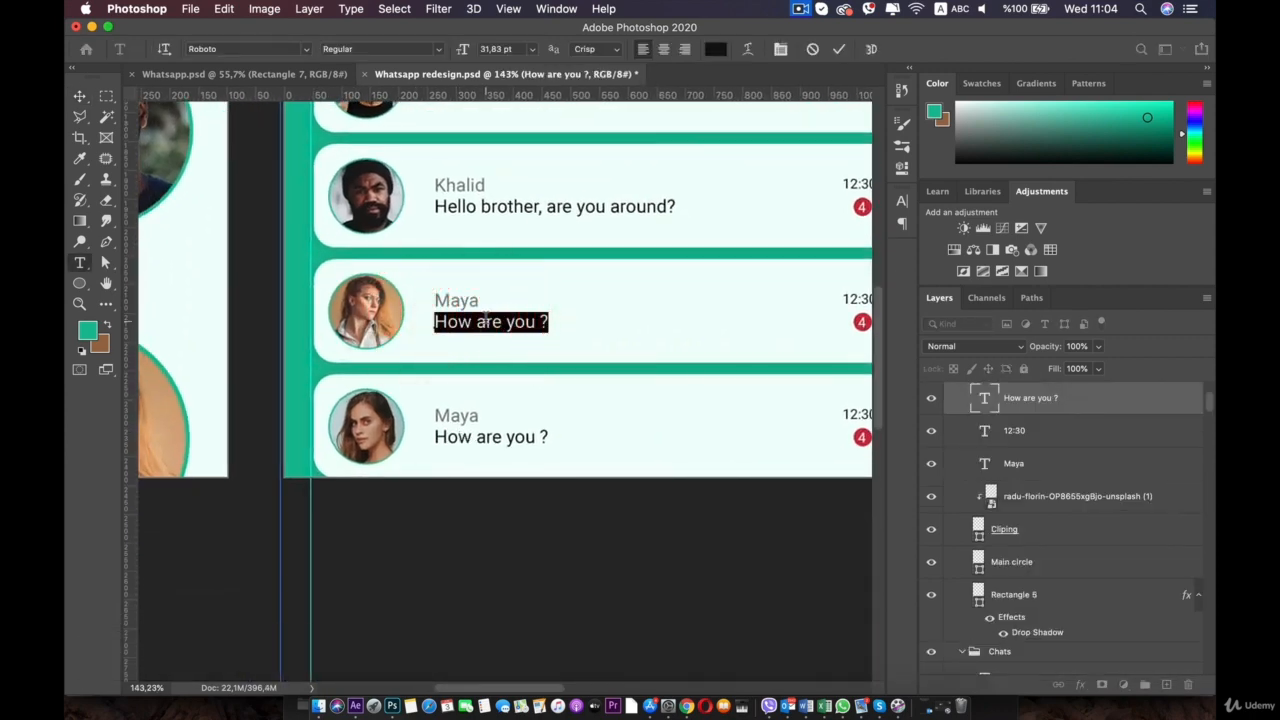
{"action": "type", "text": "Did you watched the video"}
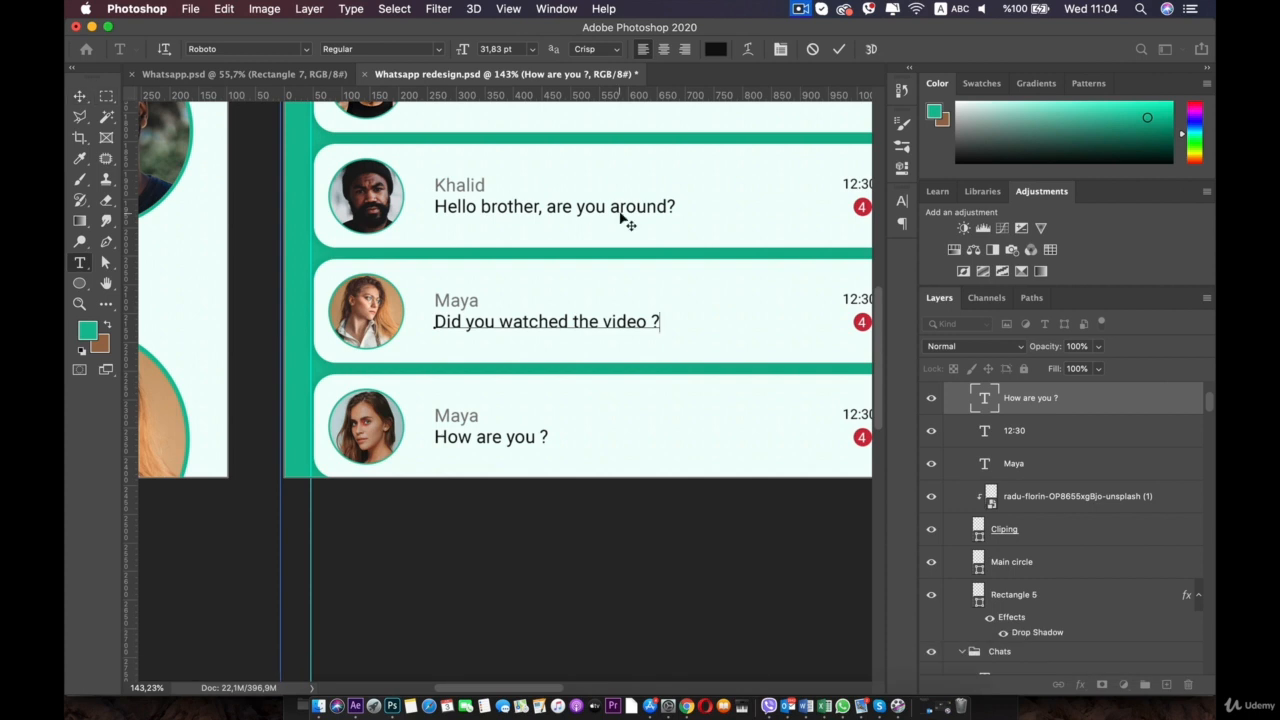
Correct the sixth card's message to "Did you watch the video?"
{"action": "key", "text": "BackSpace"}
{"action": "key", "text": "BackSpace"}
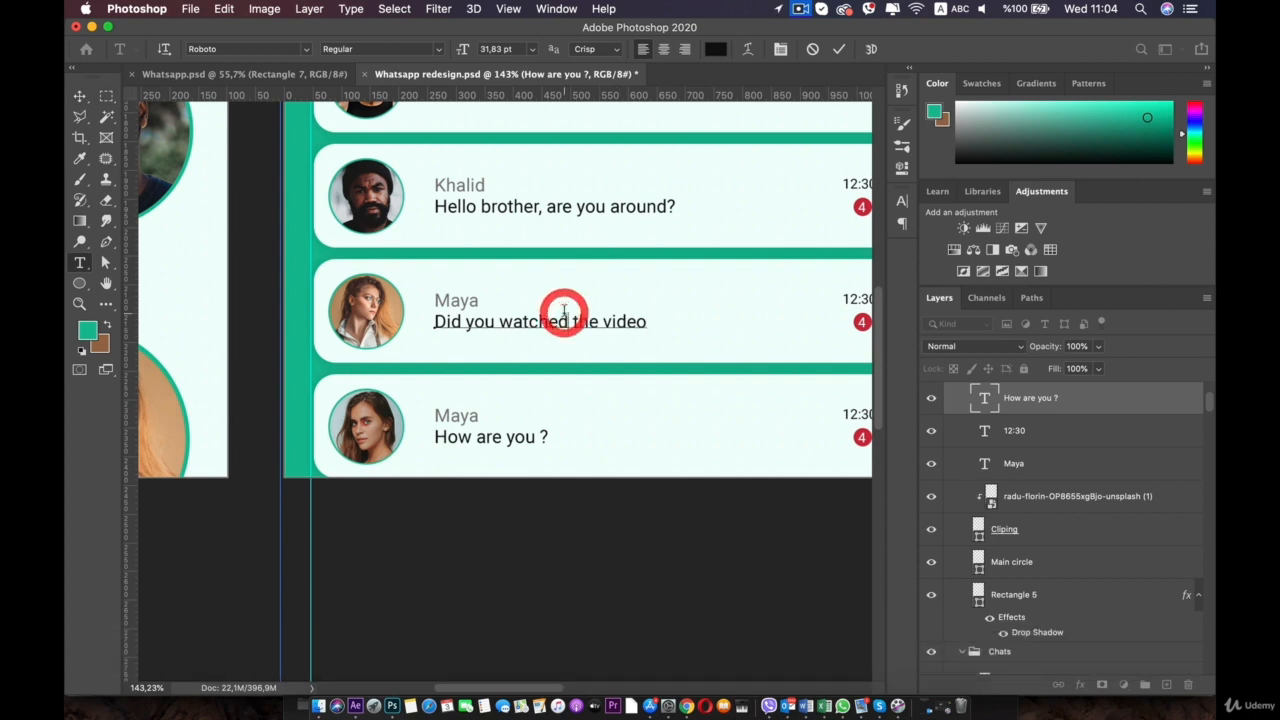
{"action": "left_click", "coordinate": [564, 310]}
{"action": "key", "text": "BackSpace"}
{"action": "key", "text": "BackSpace"}
{"action": "left_click", "coordinate": [630, 321]}
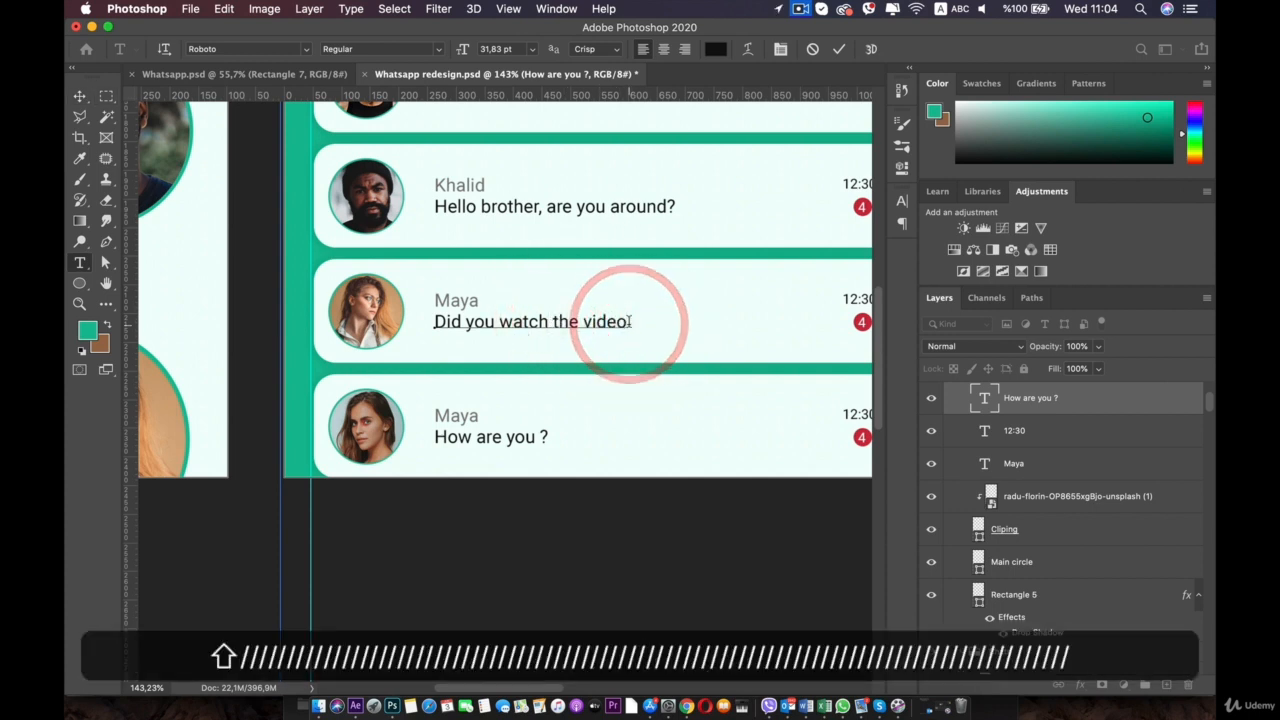
{"action": "left_click", "coordinate": [80, 95]}
Select the seventh card's portrait and place the milad-shams photo of the woman in orange sunglasses above it
{"action": "left_click", "coordinate": [368, 428]}
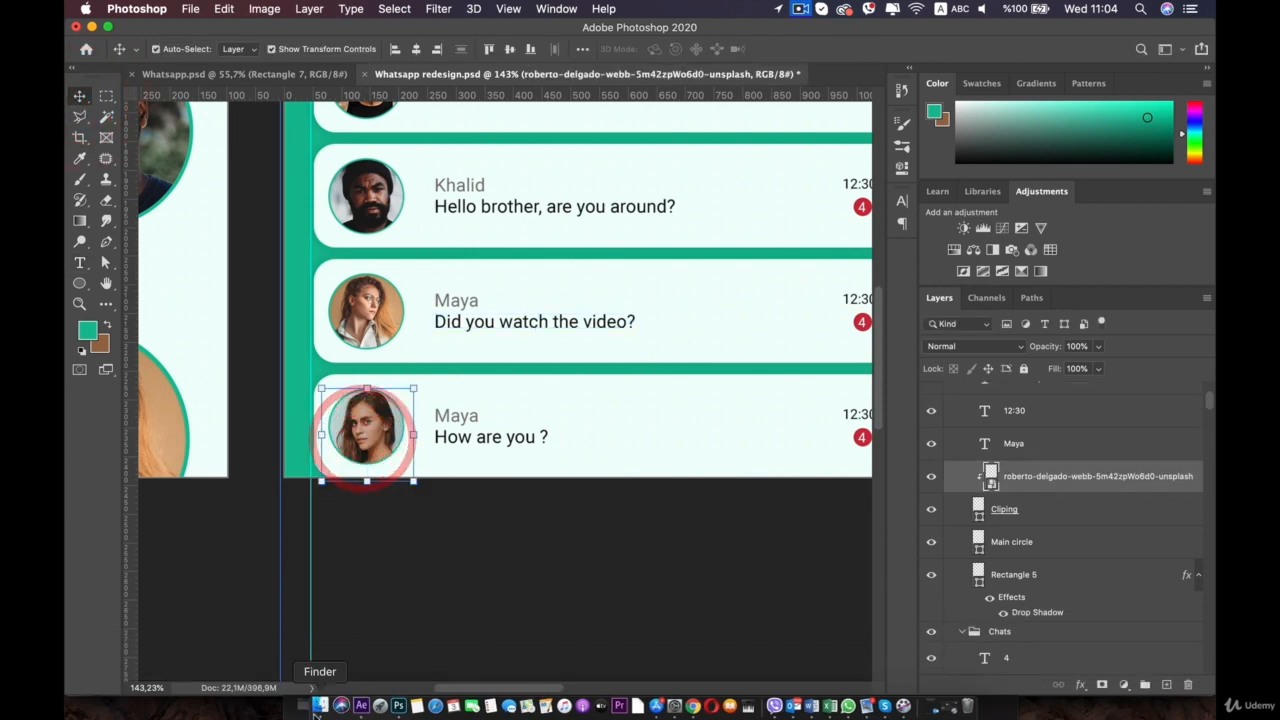
{"action": "left_click", "coordinate": [318, 700]}
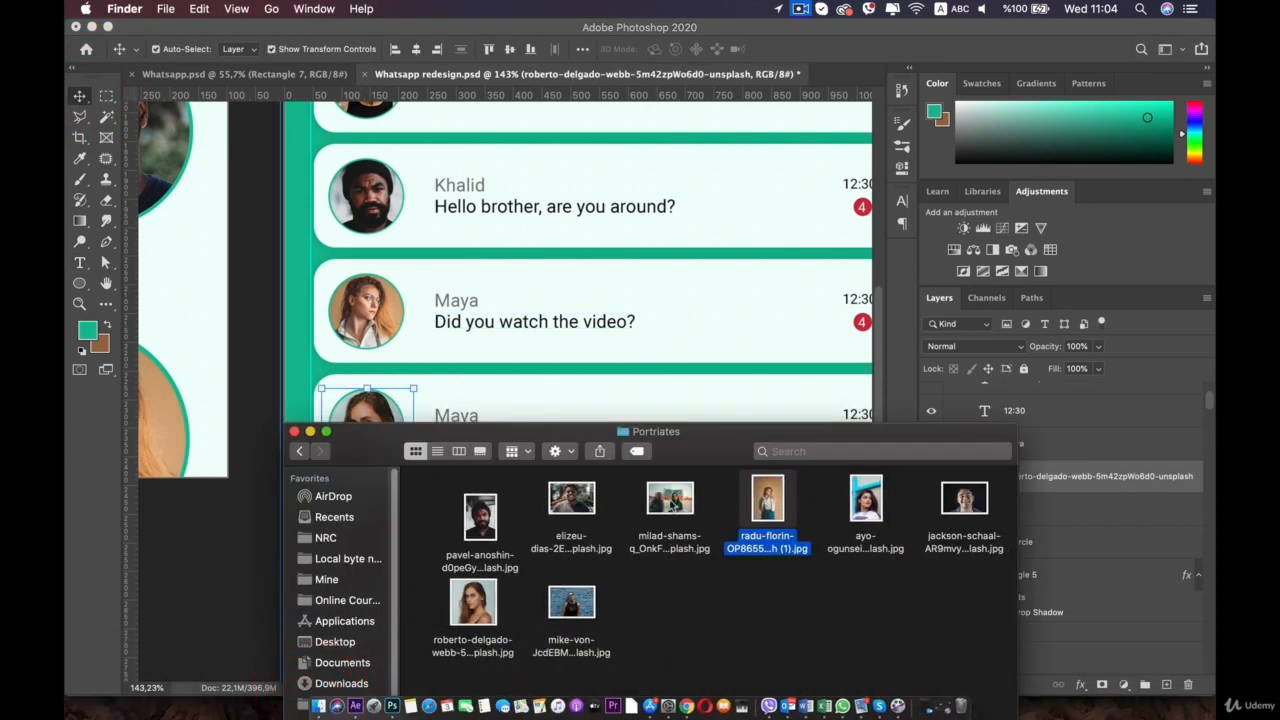
{"action": "left_click_drag", "start_coordinate": [674, 496], "coordinate": [365, 405]}
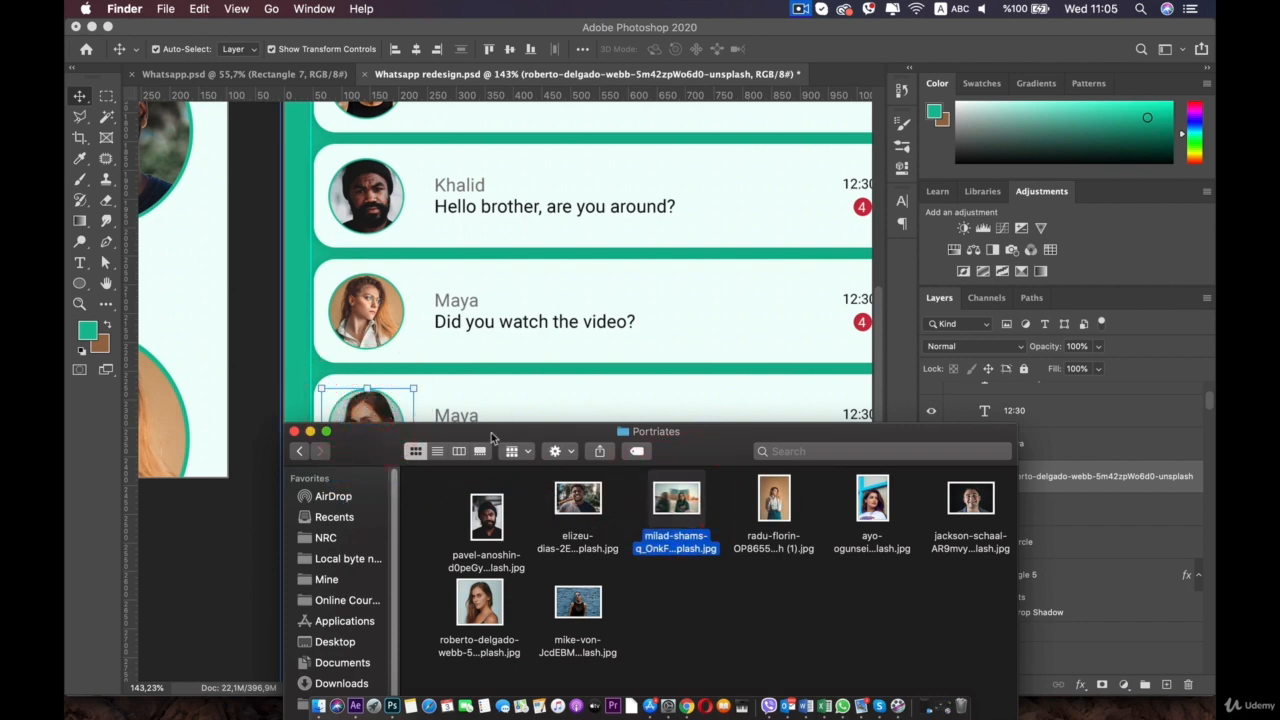
{"action": "left_click_drag", "start_coordinate": [490, 437], "coordinate": [490, 525]}
{"action": "left_click_drag", "start_coordinate": [670, 588], "coordinate": [390, 436]}
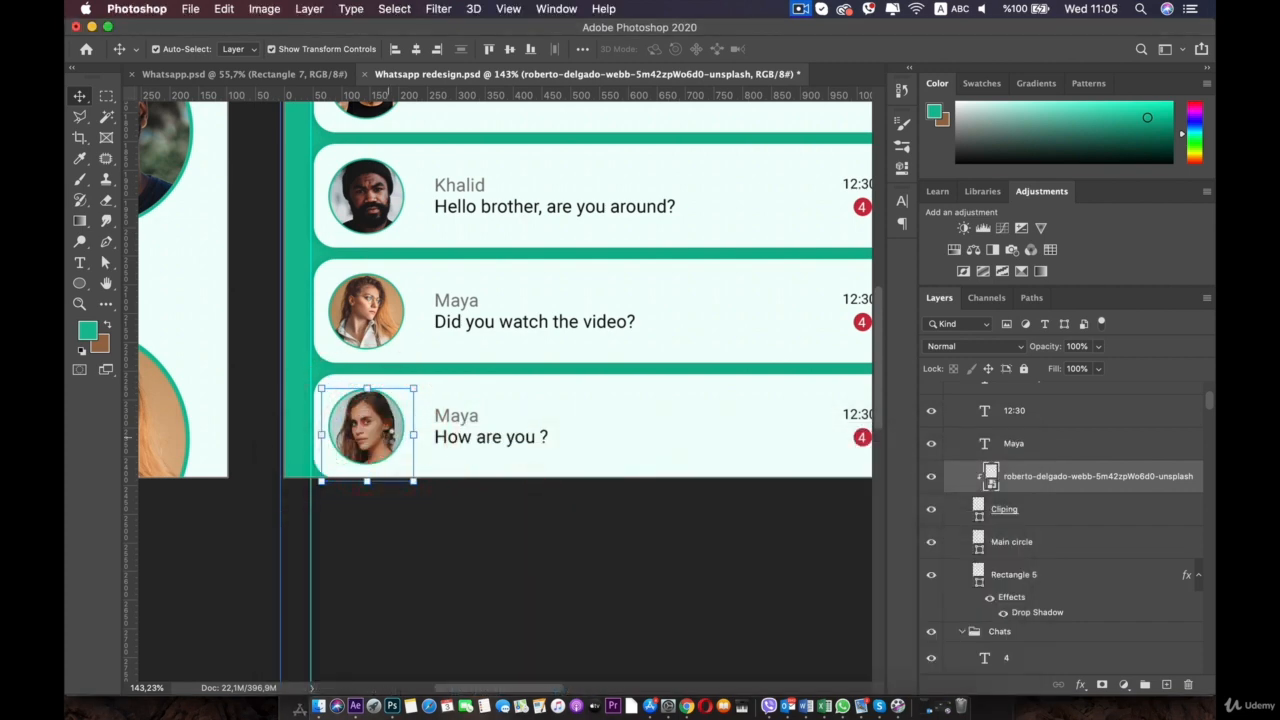
{"action": "key", "text": "alt"}
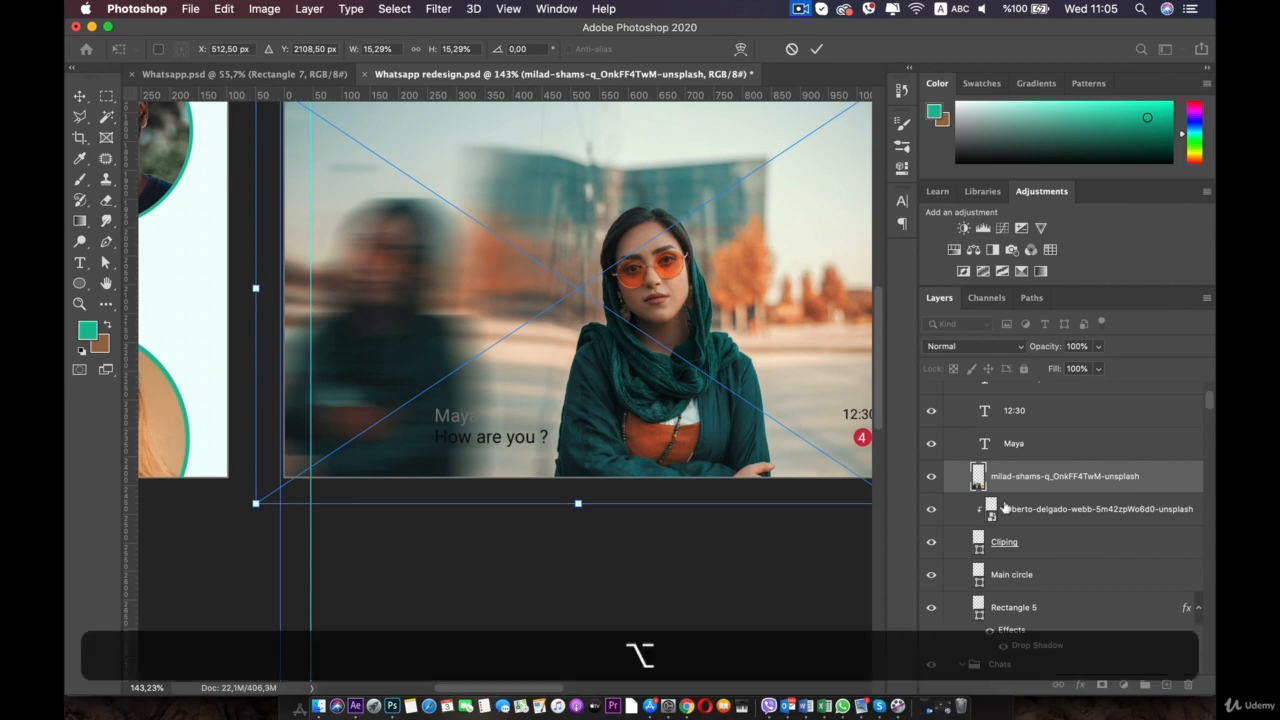
{"action": "left_click", "coordinate": [1011, 489], "text": "alt"}
{"action": "left_click", "coordinate": [1014, 509]}
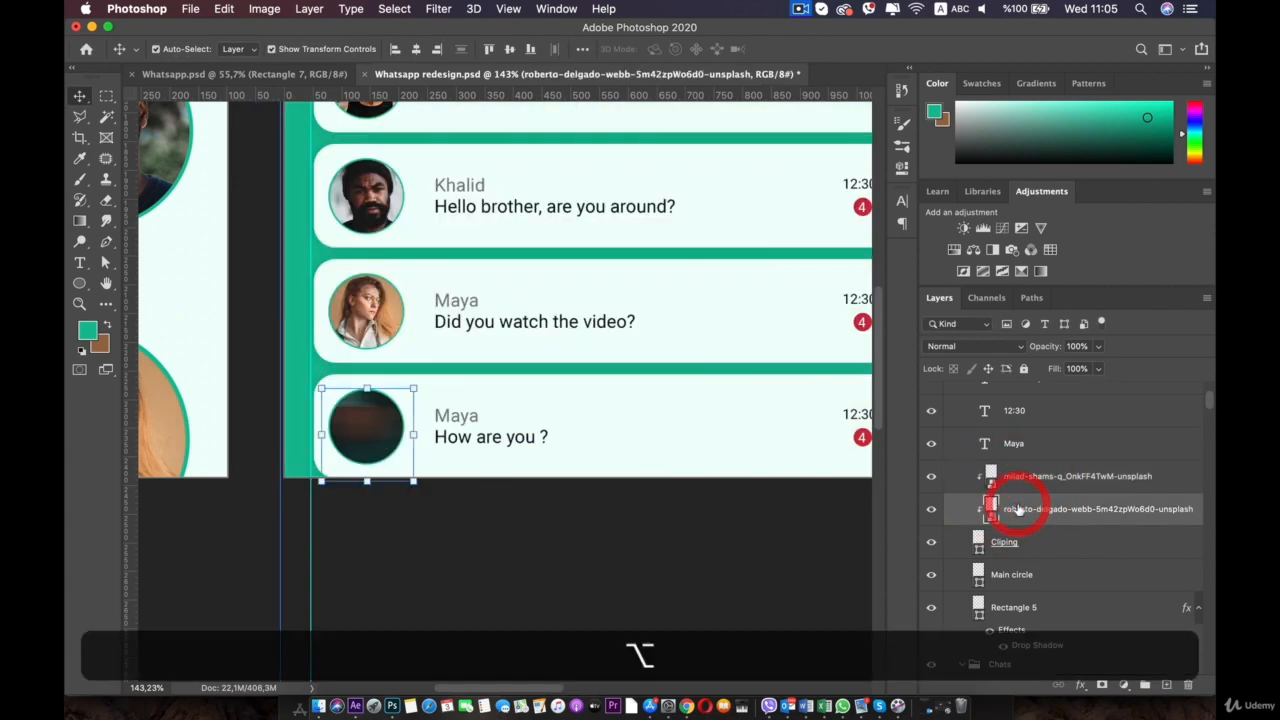
{"action": "key", "text": "BackSpace"}
{"action": "left_click", "coordinate": [1028, 476]}
Scale the milad-shams photo to about 5.52% and center the woman's face inside the seventh card's circle
{"action": "left_click_drag", "start_coordinate": [578, 503], "coordinate": [372, 433]}
{"action": "scroll", "coordinate": [367, 432], "scroll_direction": "up", "scroll_amount": 1}
{"action": "scroll", "coordinate": [367, 432], "scroll_direction": "up", "scroll_amount": 6}
{"action": "left_click_drag", "start_coordinate": [491, 378], "coordinate": [740, 386]}
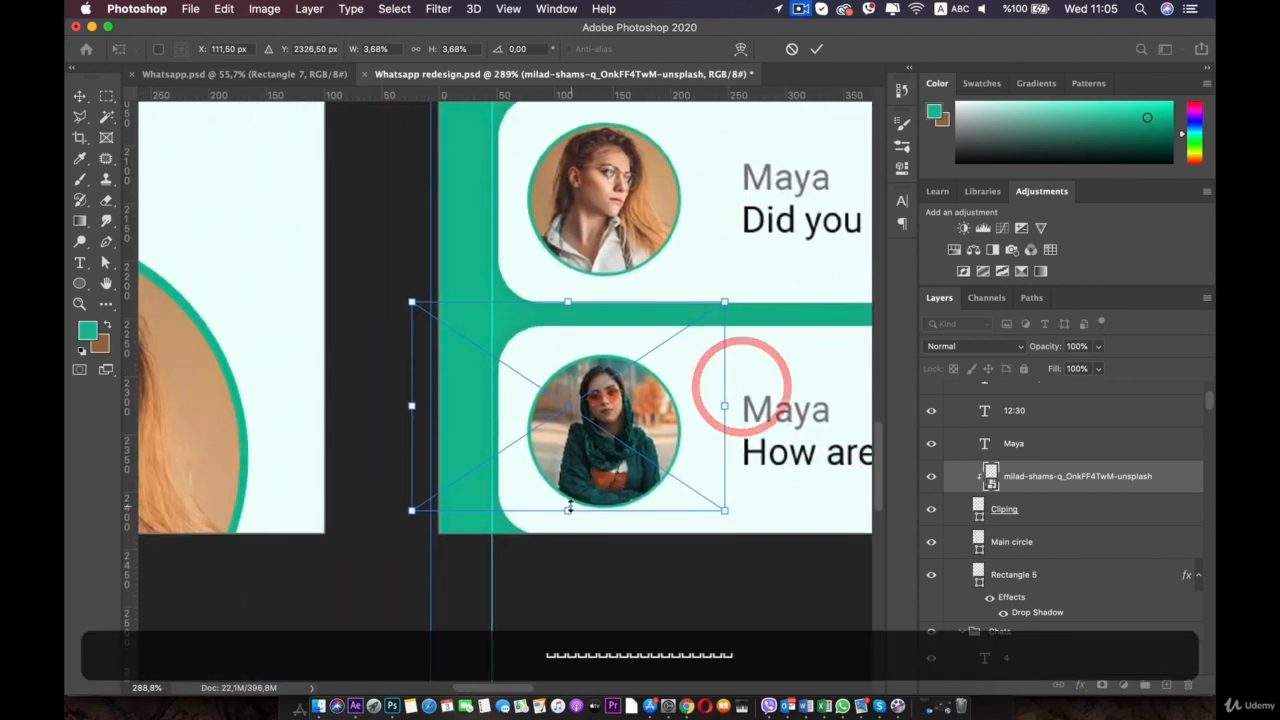
{"action": "left_click_drag", "start_coordinate": [569, 508], "coordinate": [573, 611]}
{"action": "left_click_drag", "start_coordinate": [625, 463], "coordinate": [605, 430]}
{"action": "double_click", "coordinate": [605, 430]}
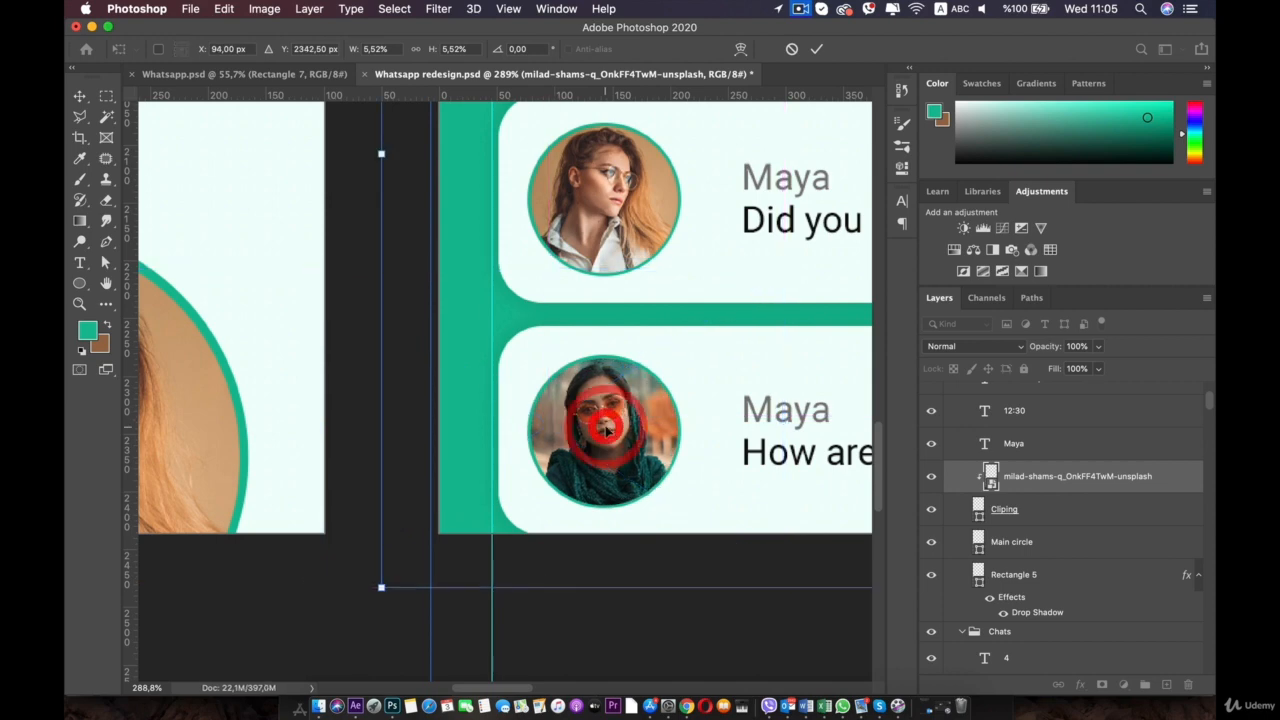
Replace the contact name in the seventh card with the first name of the woman in orange sunglasses
{"action": "double_click", "coordinate": [825, 405]}
{"action": "type", "text": "Niveen"}
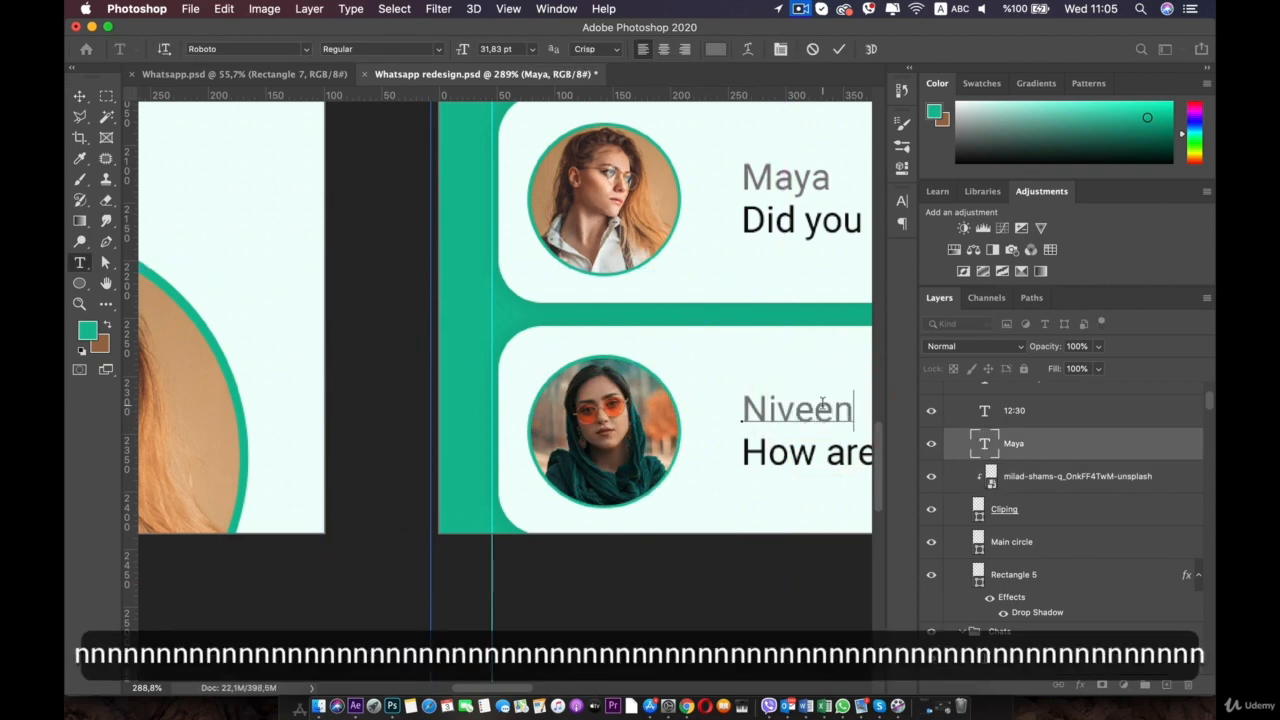
{"action": "left_click", "coordinate": [80, 96]}
Change the seventh card's message text to "Girl thats very intersting"
{"action": "scroll", "coordinate": [538, 381], "scroll_direction": "right", "scroll_amount": 3}
{"action": "scroll", "coordinate": [537, 381], "scroll_direction": "right", "scroll_amount": 3}
{"action": "double_click", "coordinate": [632, 428]}
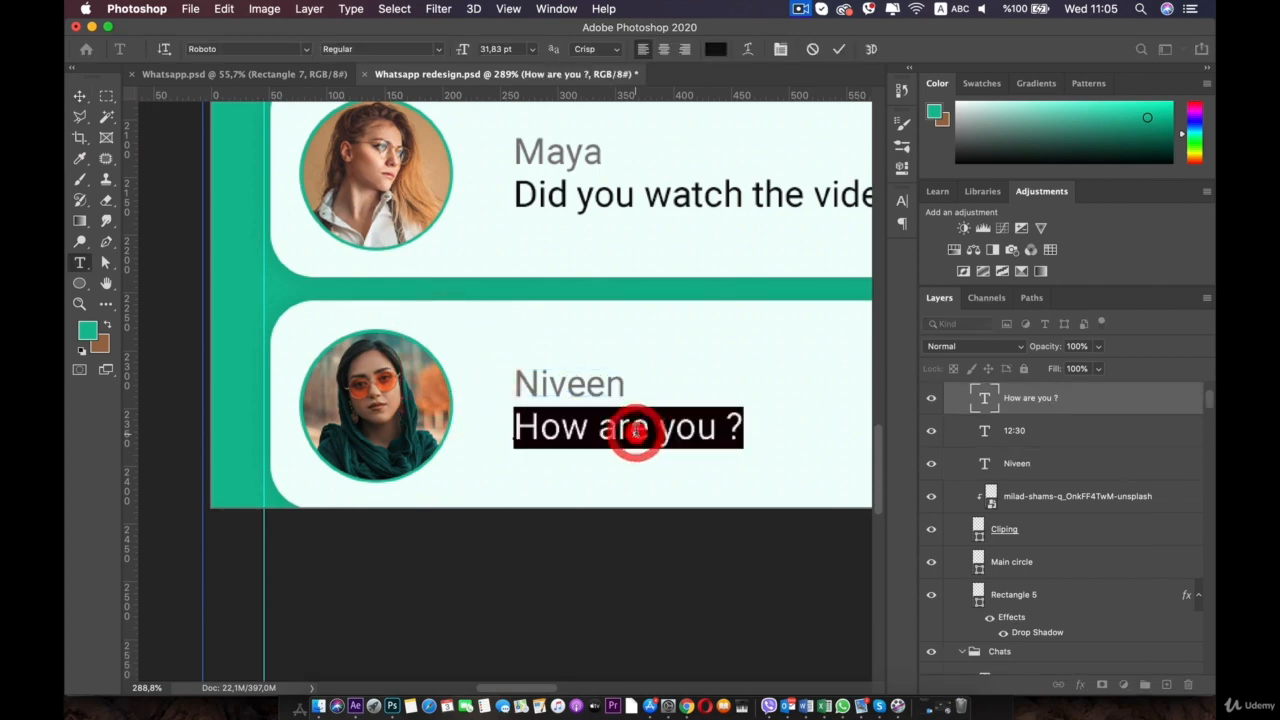
{"action": "type", "text": "Girl"}
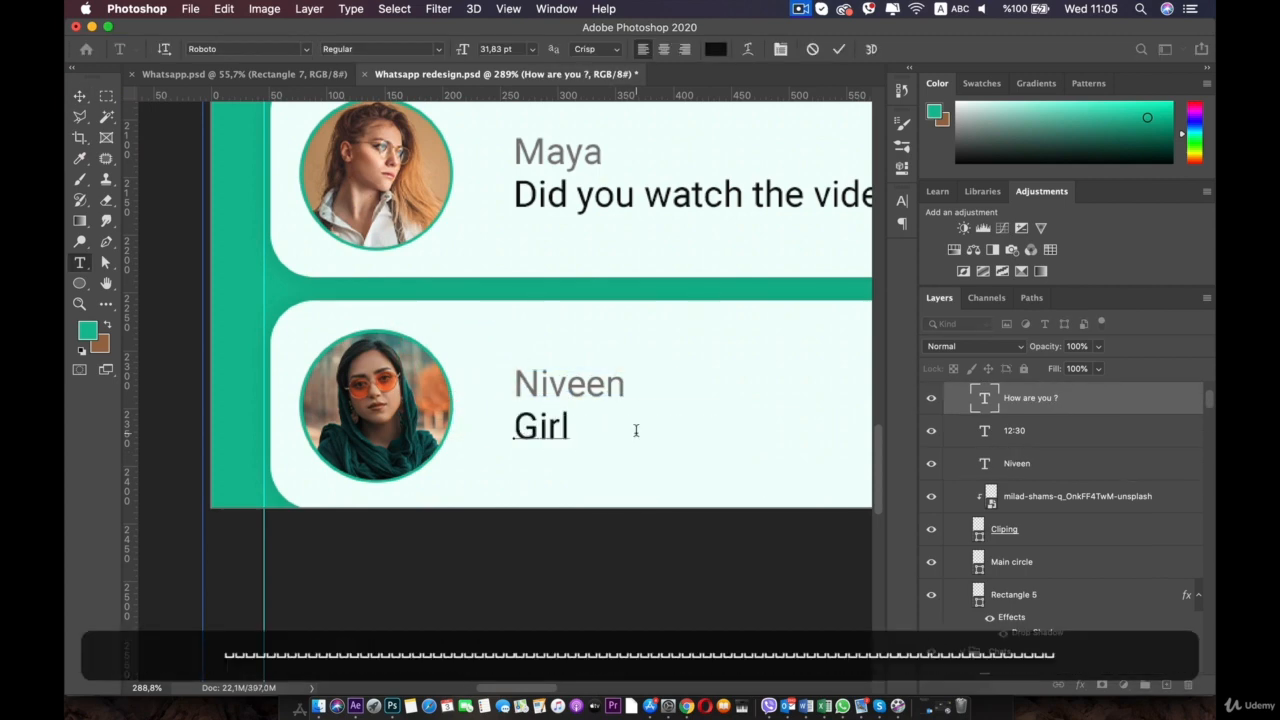
{"action": "type", "text": " thats very interstin"}
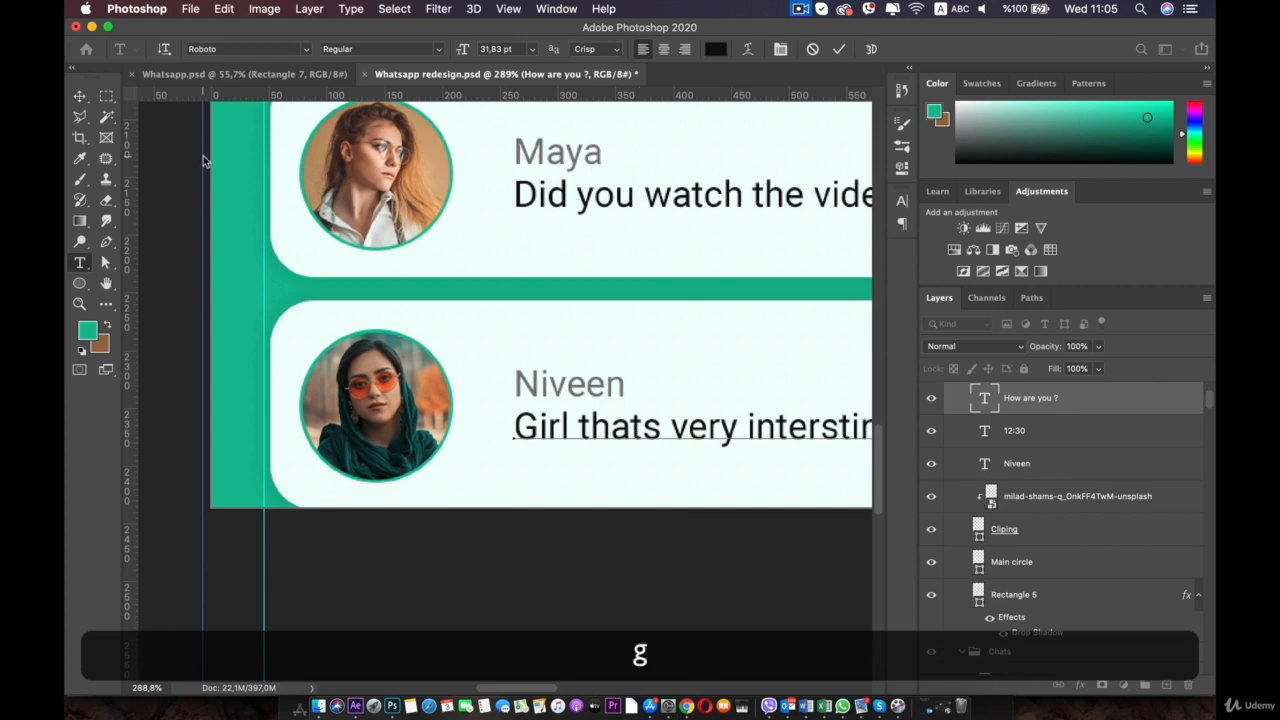
{"action": "left_click", "coordinate": [81, 96]}
Add an ellipsis to the end of the seventh card's message and deselect the layer
{"action": "left_click_drag", "start_coordinate": [646, 301], "coordinate": [346, 286]}
{"action": "double_click", "coordinate": [560, 410]}
{"action": "left_click", "coordinate": [600, 424]}
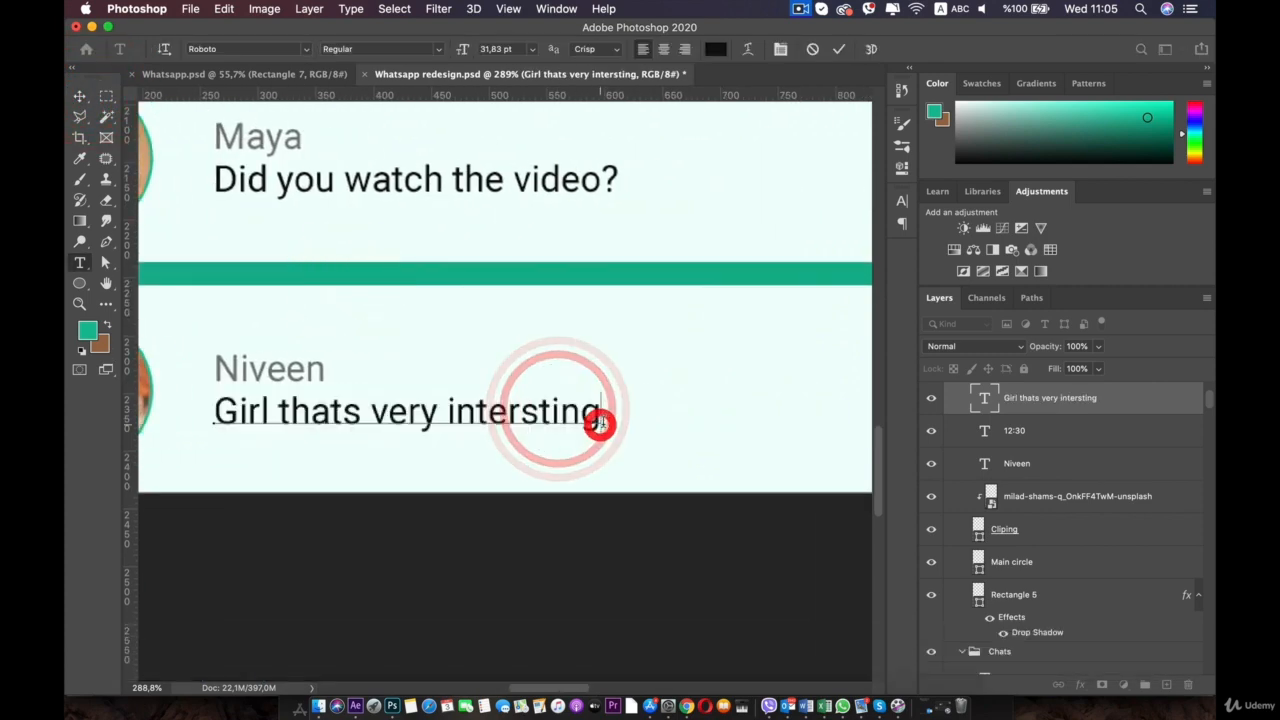
{"action": "type", "text": "."}
{"action": "left_click", "coordinate": [80, 96]}
{"action": "left_click", "coordinate": [497, 577]}
Set the seventh card's unread badge number to 6 and nudge it right to center it in the red circle
{"action": "scroll", "coordinate": [509, 566], "scroll_direction": "down", "scroll_amount": 5}
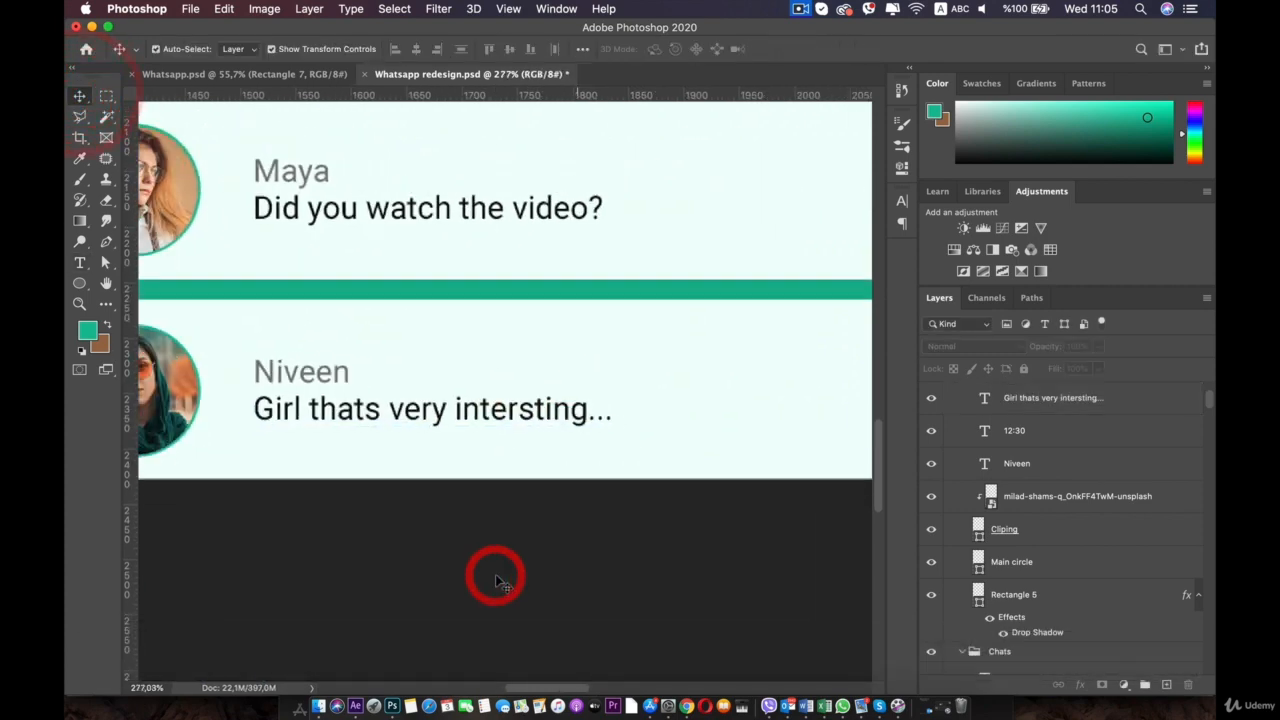
{"action": "left_click_drag", "start_coordinate": [643, 370], "coordinate": [598, 441]}
{"action": "double_click", "coordinate": [757, 473]}
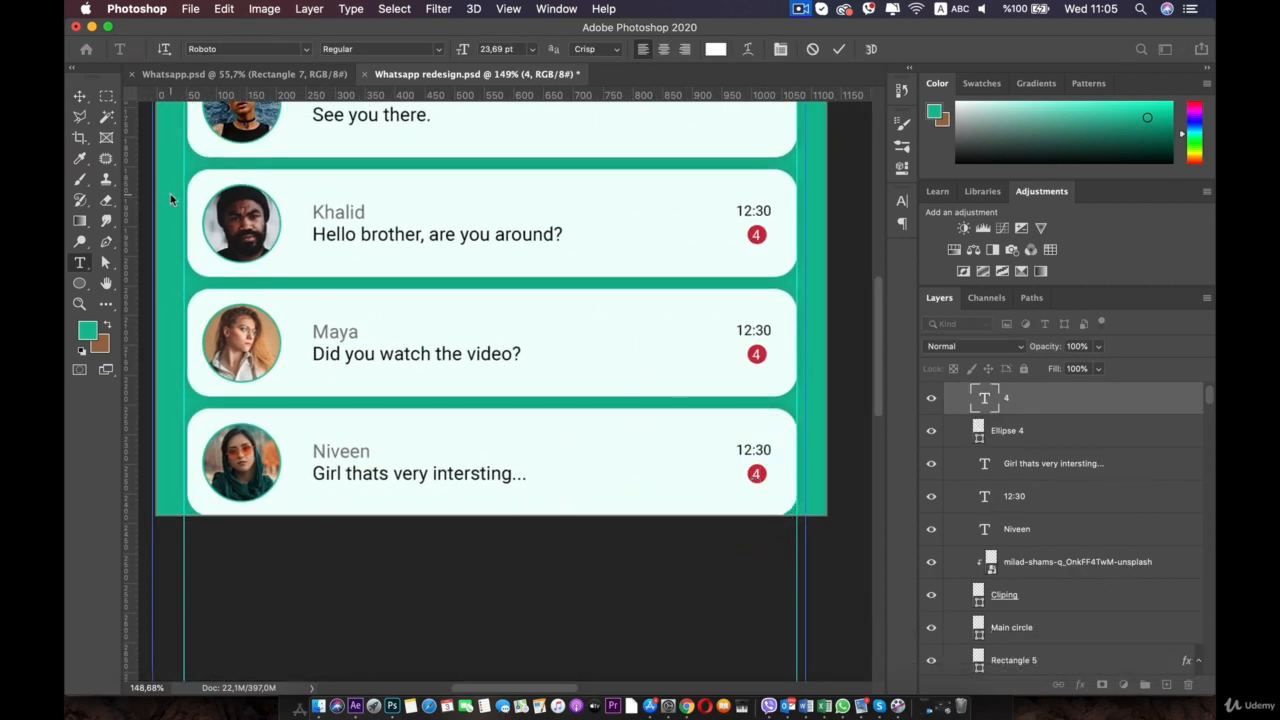
{"action": "key", "text": "BackSpace"}
{"action": "key", "text": "BackSpace"}
{"action": "type", "text": "6"}
{"action": "left_click", "coordinate": [80, 96]}
{"action": "scroll", "coordinate": [674, 443], "scroll_direction": "up", "scroll_amount": 4}
{"action": "left_click_drag", "start_coordinate": [640, 418], "coordinate": [387, 384]}
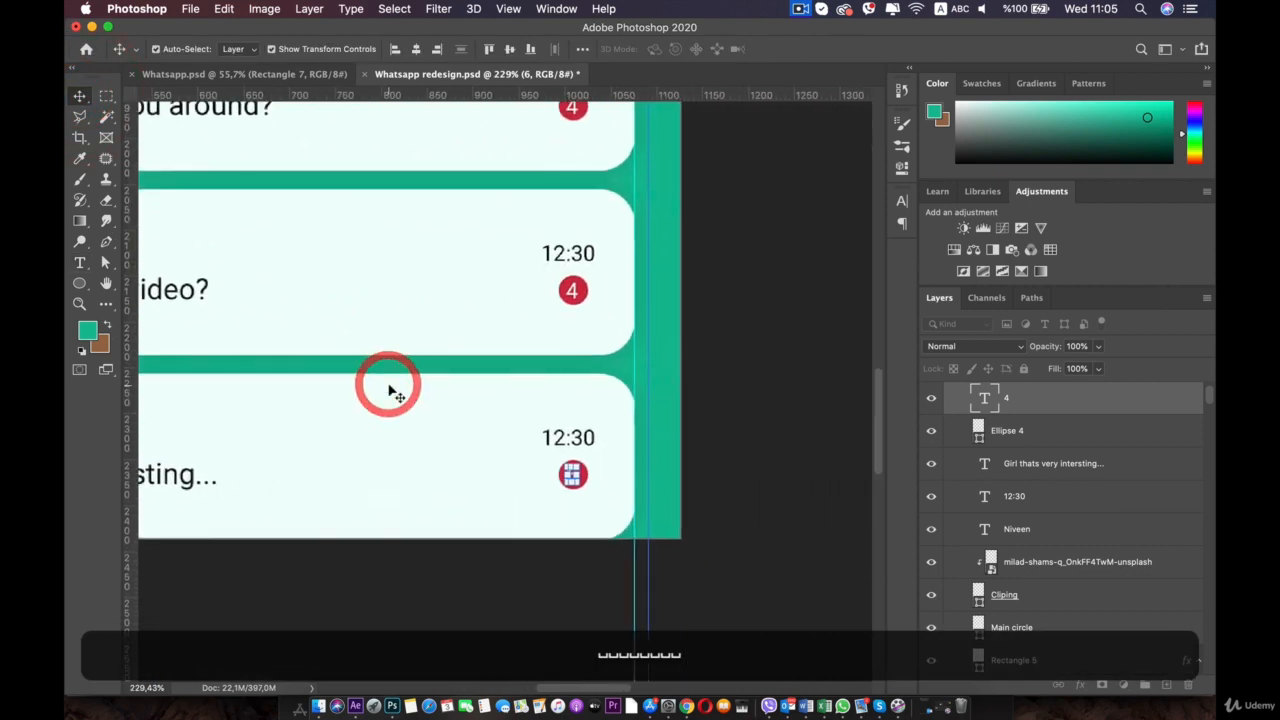
{"action": "key", "text": "Right"}
Delete the unread badge's number and red circle from the sixth card
{"action": "left_click", "coordinate": [573, 290]}
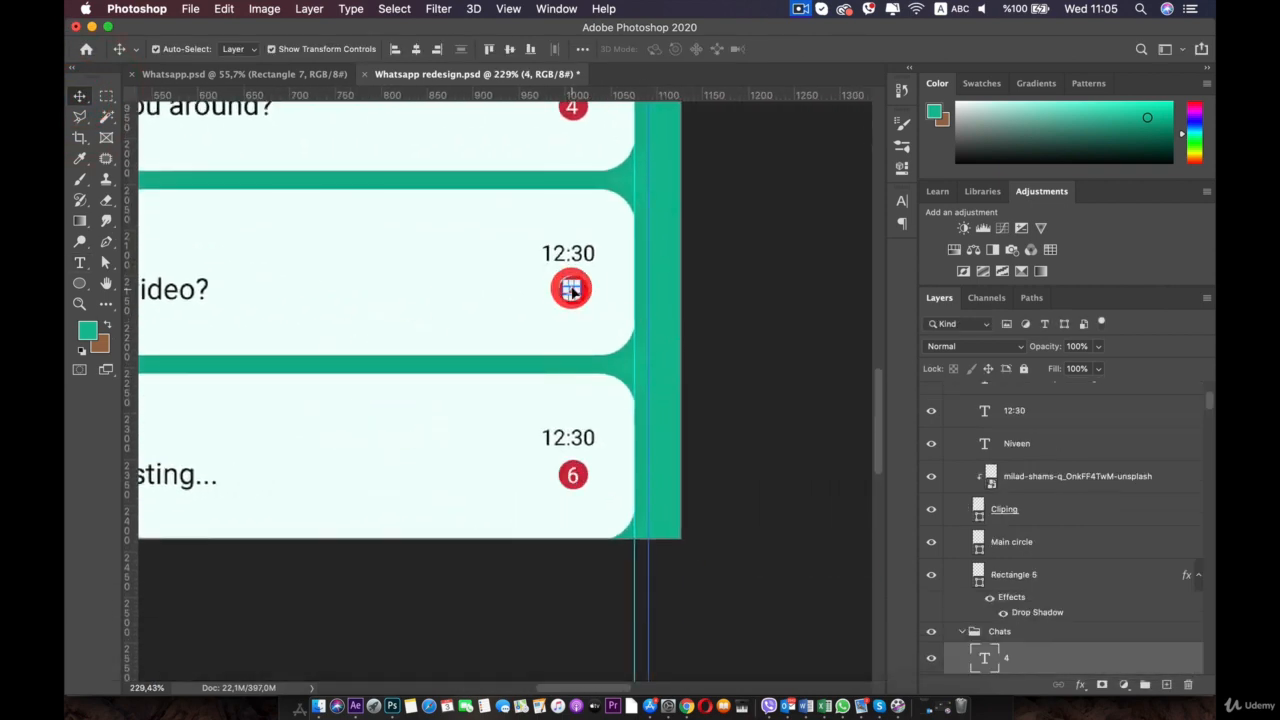
{"action": "key", "text": "BackSpace"}
{"action": "key", "text": "BackSpace"}
{"action": "key", "text": "BackSpace"}
{"action": "key", "text": "BackSpace"}
{"action": "key", "text": "BackSpace"}
{"action": "key", "text": "BackSpace"}
{"action": "key", "text": "BackSpace"}
{"action": "key", "text": "BackSpace"}
{"action": "key", "text": "BackSpace"}
{"action": "key", "text": "BackSpace"}
{"action": "key", "text": "BackSpace"}
{"action": "key", "text": "BackSpace"}
{"action": "key", "text": "BackSpace"}
{"action": "key", "text": "BackSpace"}
{"action": "key", "text": "BackSpace"}
{"action": "key", "text": "BackSpace"}
{"action": "key", "text": "BackSpace"}
{"action": "key", "text": "BackSpace"}
{"action": "key", "text": "BackSpace"}
{"action": "key", "text": "BackSpace"}
{"action": "left_click", "coordinate": [573, 290]}
{"action": "key", "text": "BackSpace"}
Change the seventh card's time to "2 Minutes Ago" and move it left to align with the unread badge's right edge
{"action": "double_click", "coordinate": [588, 439]}
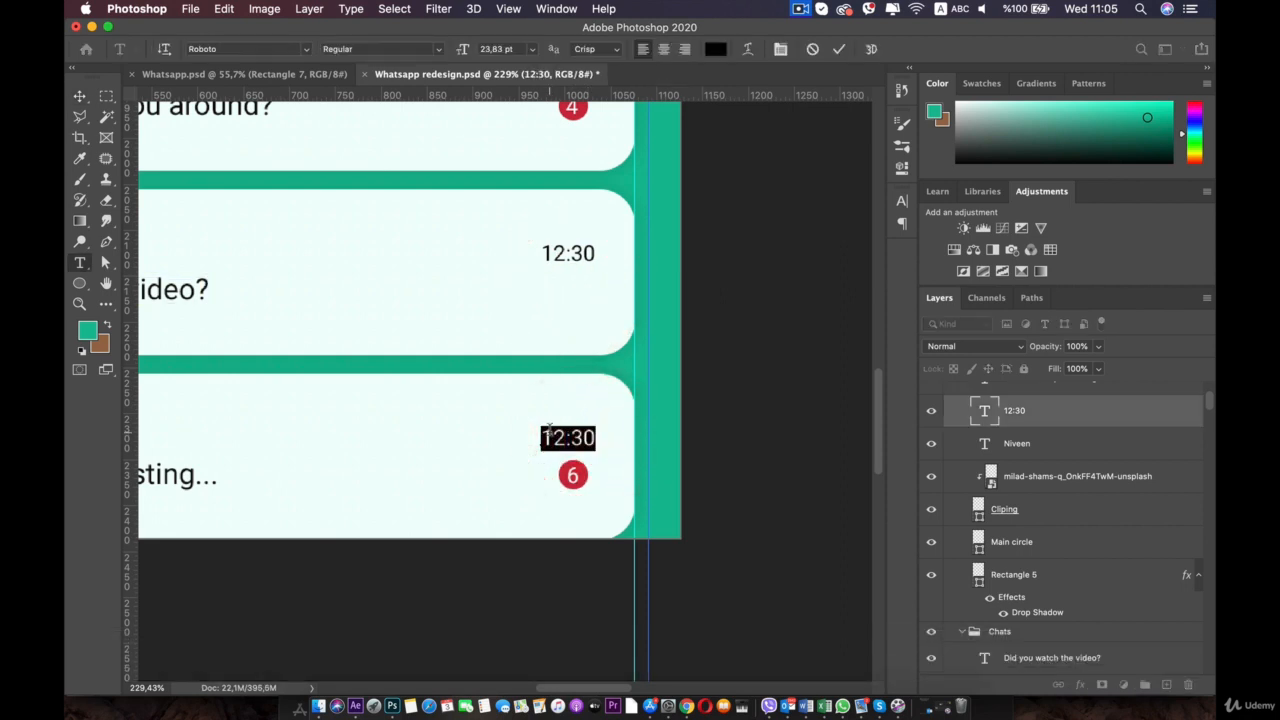
{"action": "key", "text": "shift"}
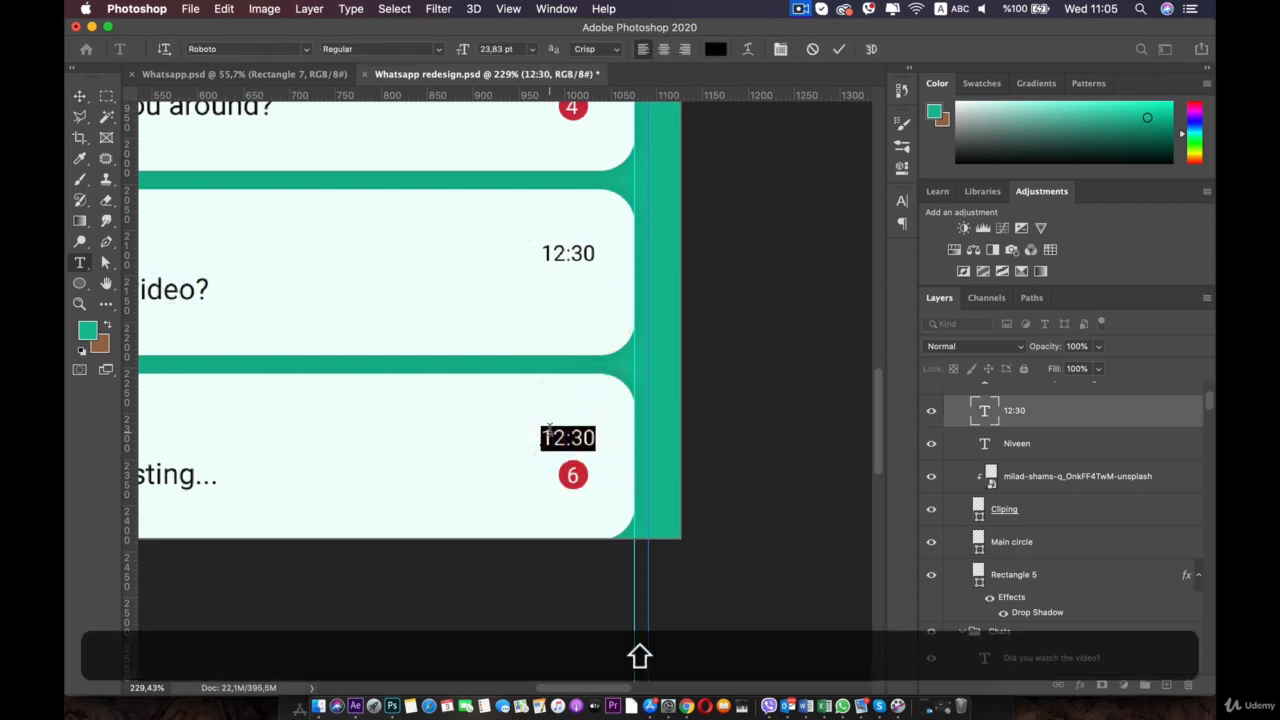
{"action": "type", "text": "2 Minute"}
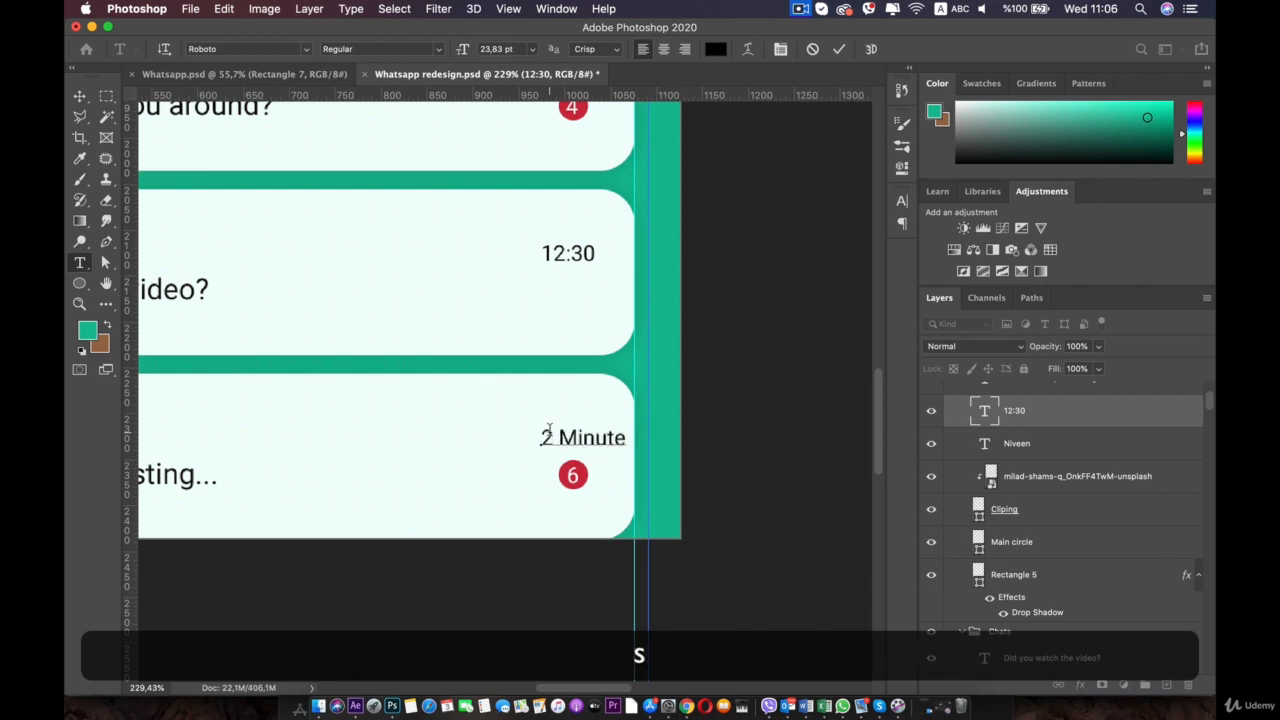
{"action": "type", "text": "s Ago"}
{"action": "left_click", "coordinate": [79, 97]}
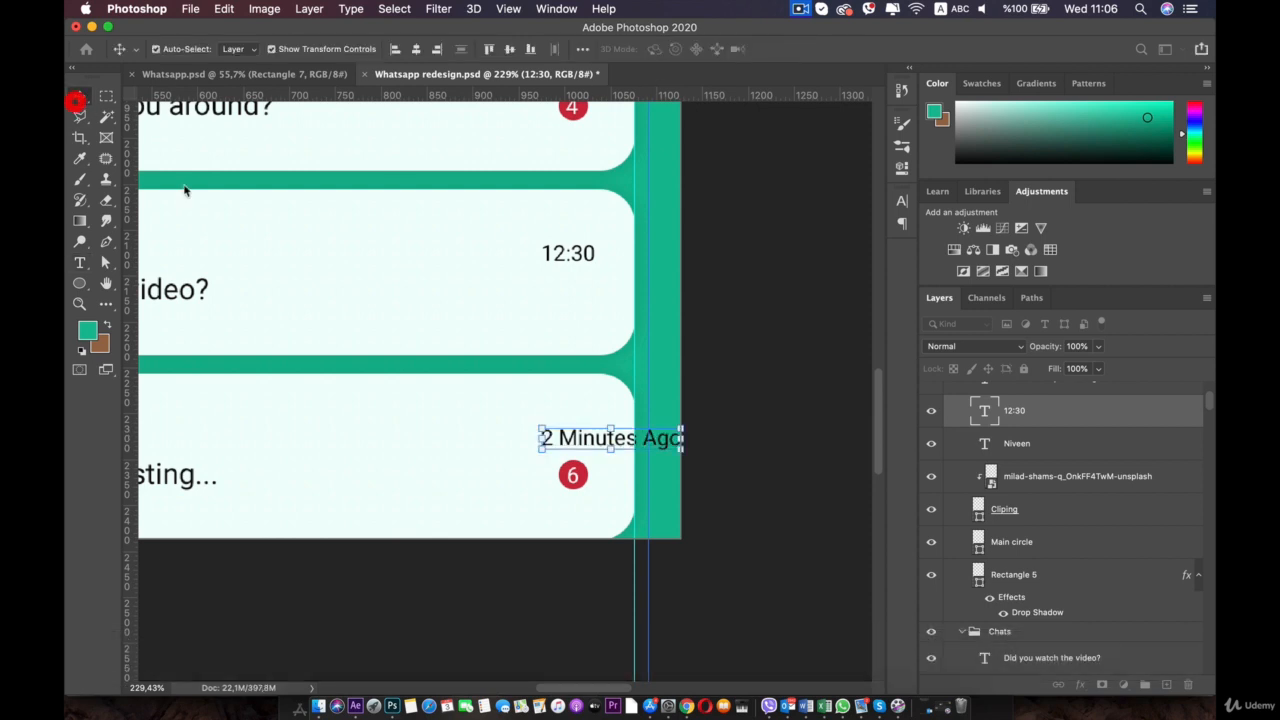
{"action": "left_click_drag", "start_coordinate": [591, 446], "coordinate": [497, 442]}
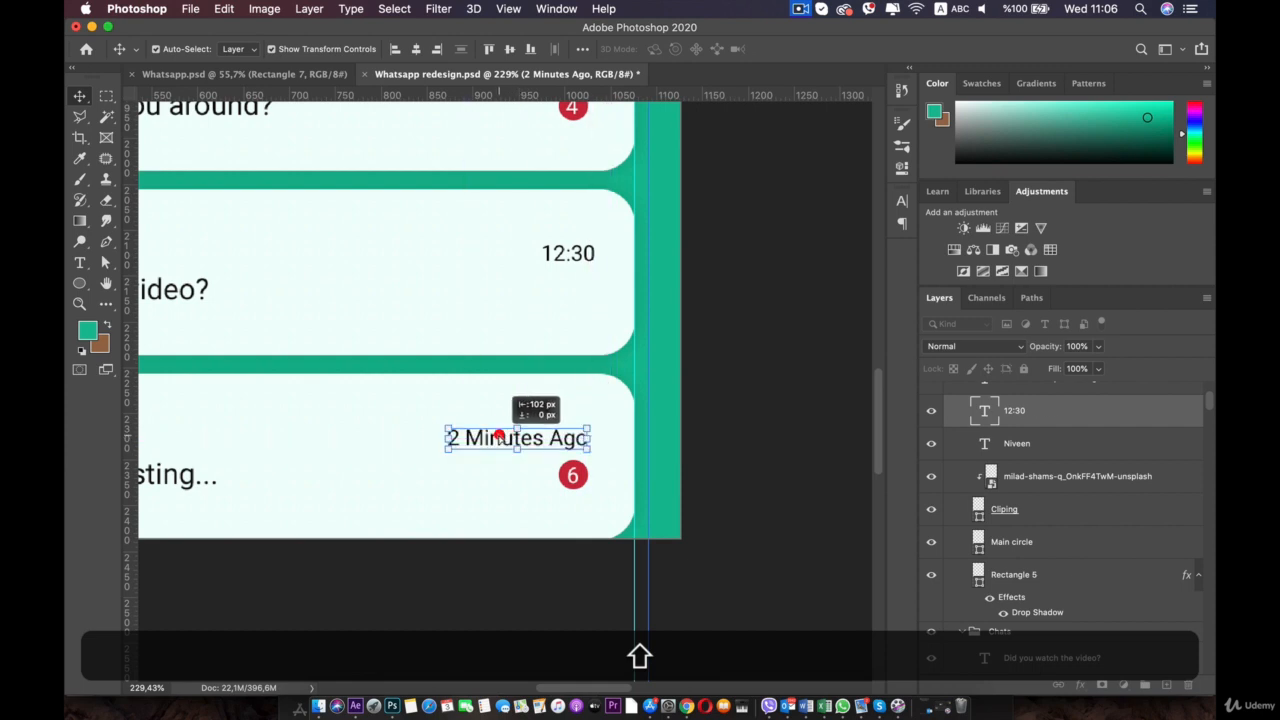
Change the sixth card's time to 17:10
{"action": "scroll", "coordinate": [528, 271], "scroll_direction": "up", "scroll_amount": 3}
{"action": "left_click", "coordinate": [603, 390]}
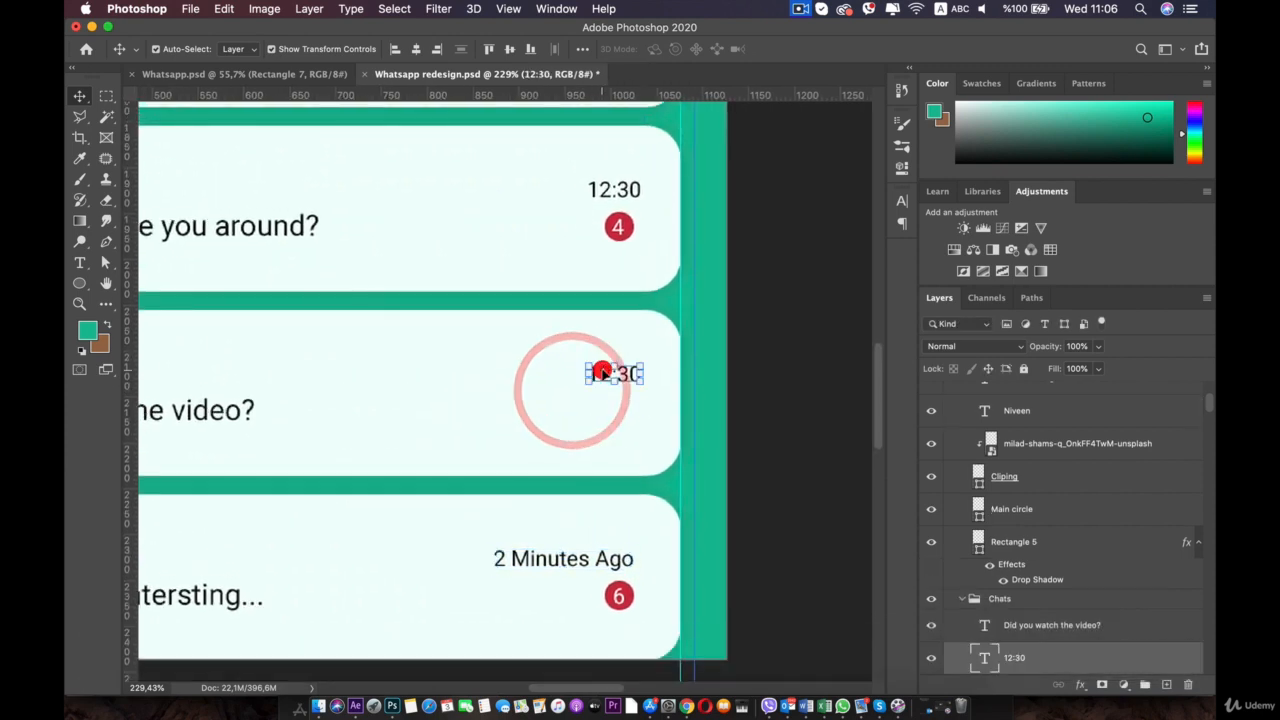
{"action": "double_click", "coordinate": [605, 374]}
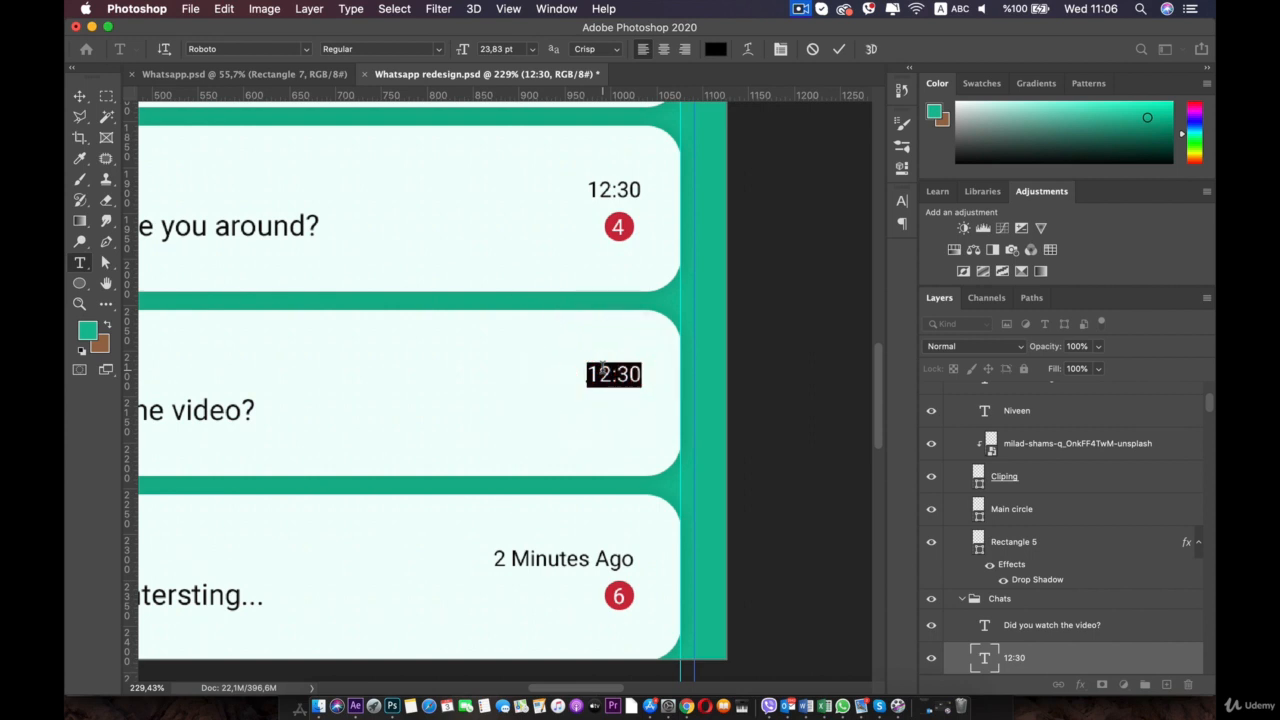
{"action": "left_click_drag", "start_coordinate": [607, 373], "coordinate": [585, 374]}
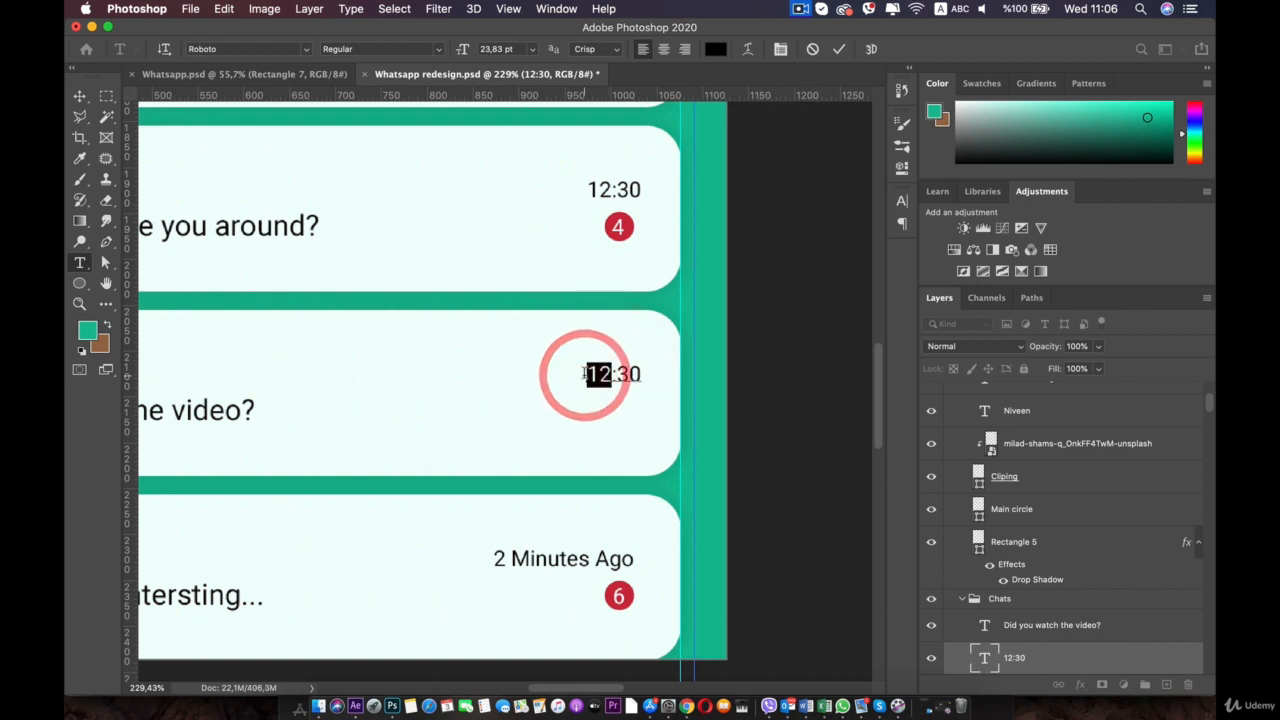
{"action": "type", "text": "17:"}
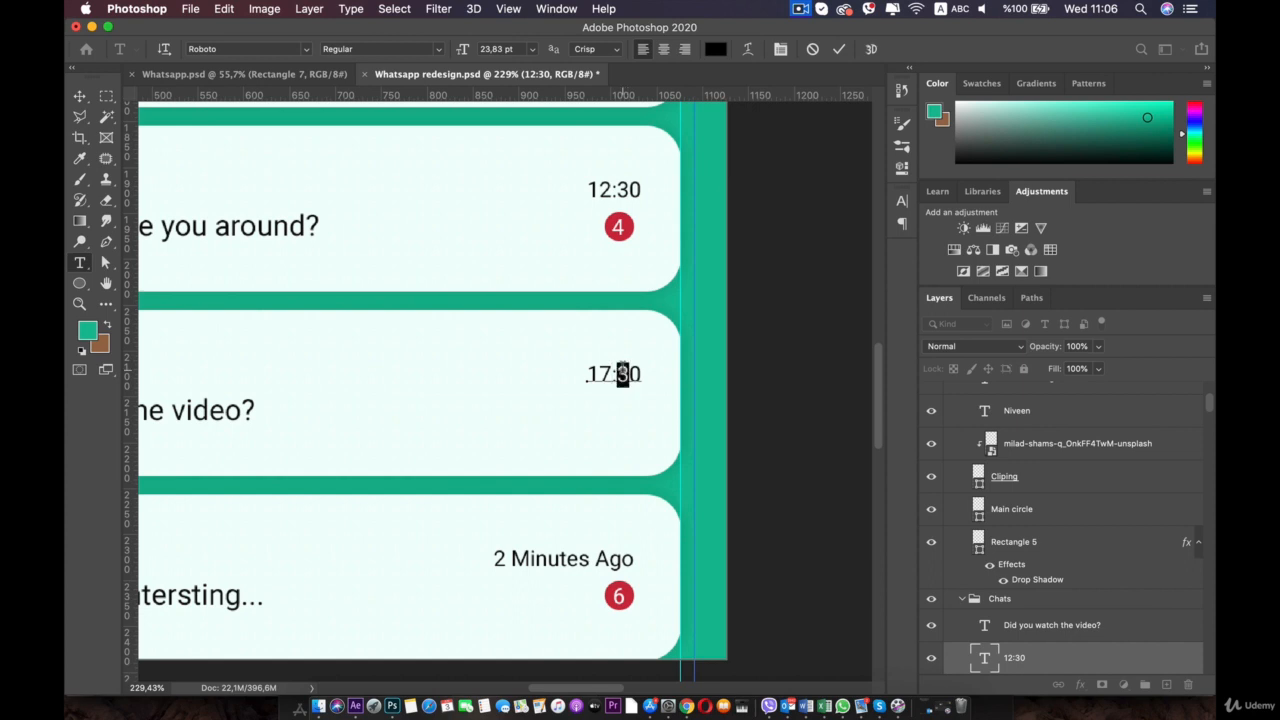
{"action": "type", "text": "1"}
{"action": "left_click", "coordinate": [80, 96]}
Set the fifth card's unread badge number to 2 and nudge it right to center it in the red circle
{"action": "left_click_drag", "start_coordinate": [374, 337], "coordinate": [406, 457]}
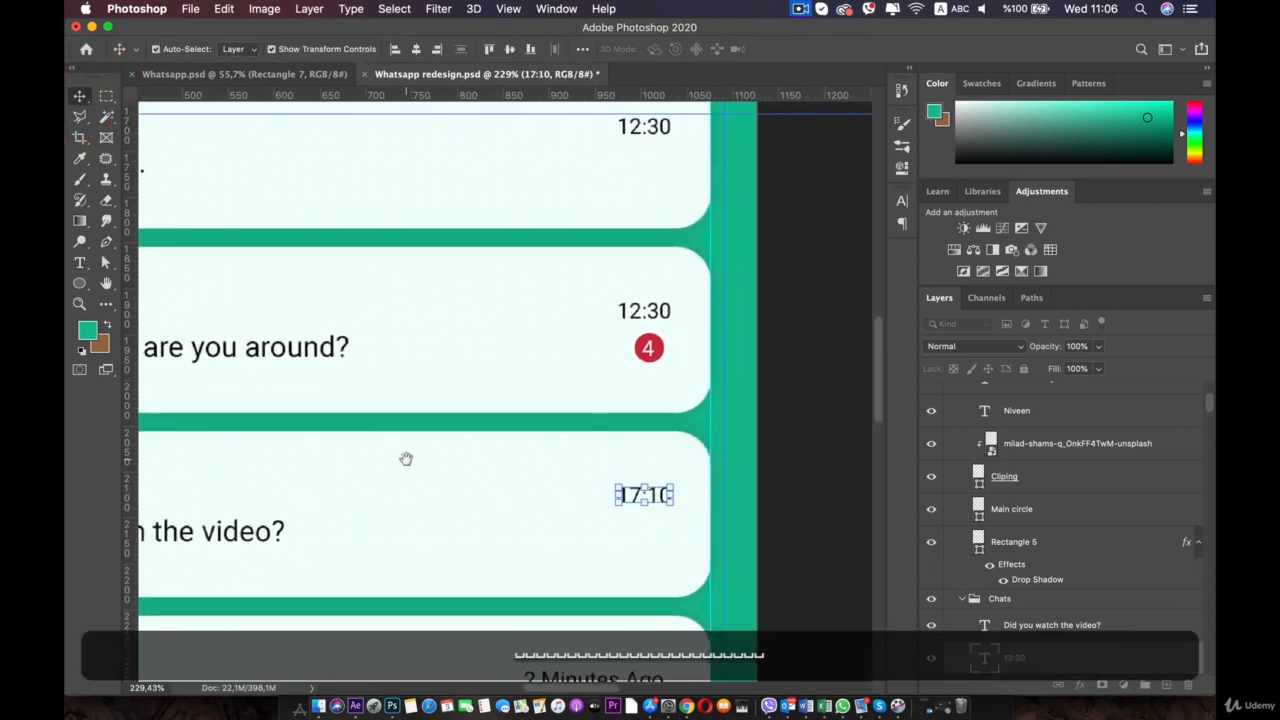
{"action": "left_click", "coordinate": [648, 350]}
{"action": "double_click", "coordinate": [648, 348]}
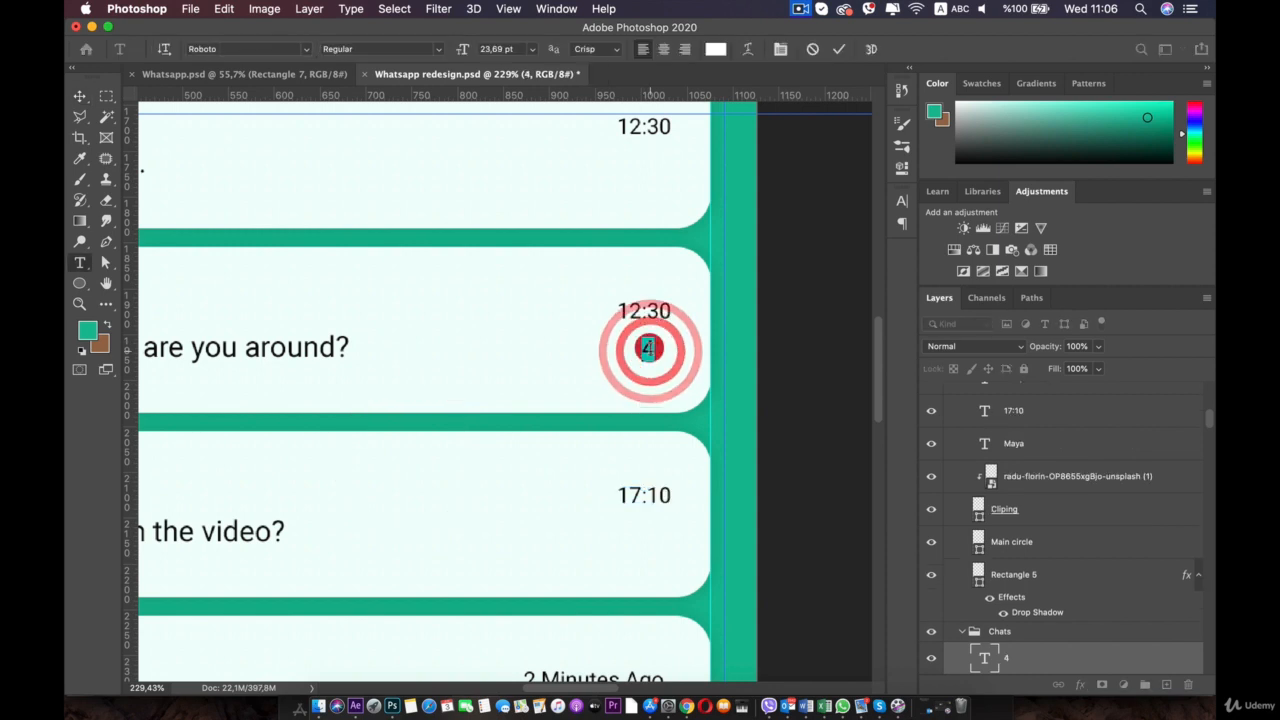
{"action": "type", "text": "2"}
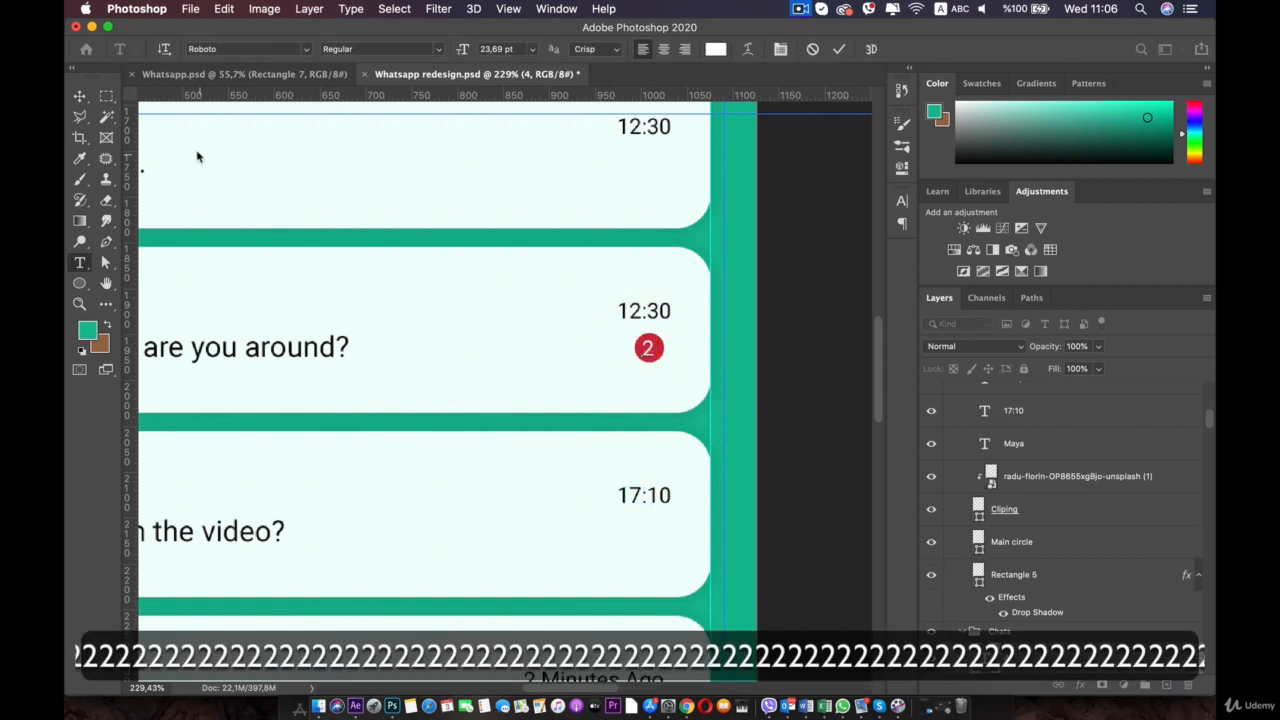
{"action": "left_click", "coordinate": [80, 96]}
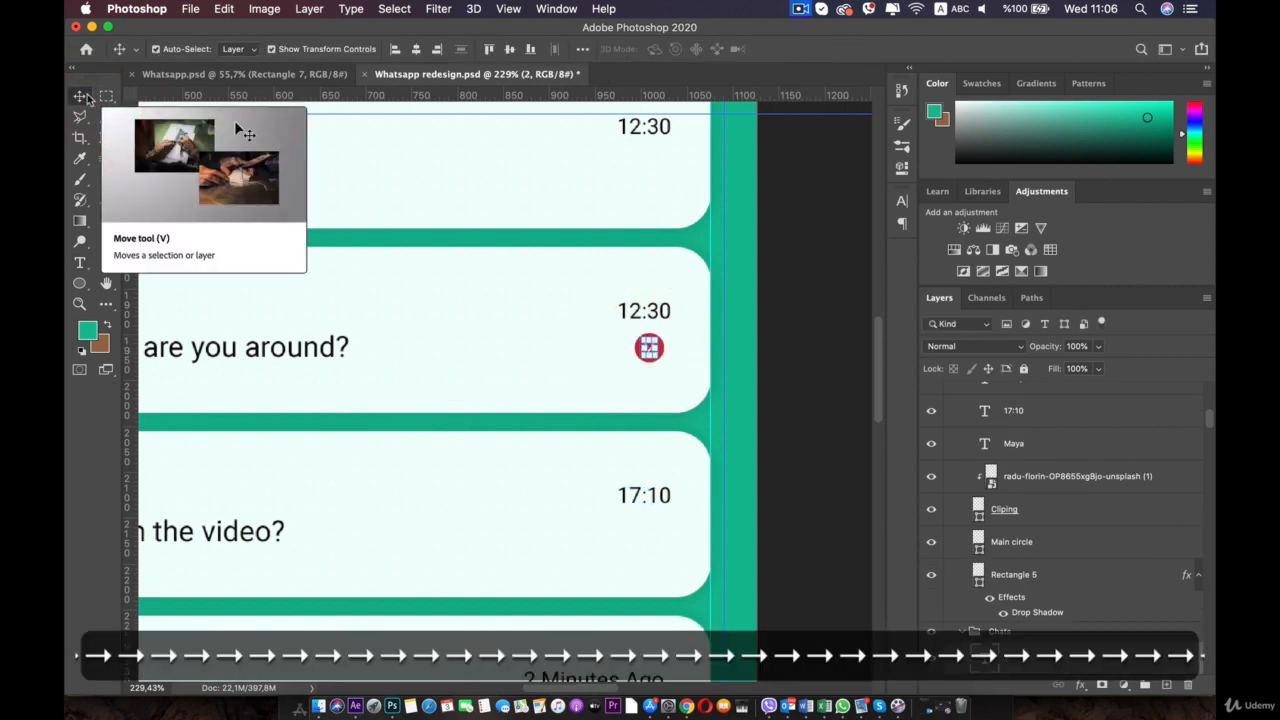
Change the fifth card's time to "An hour ago" and move it left to align with the unread badge's right edge
{"action": "left_click", "coordinate": [646, 311]}
{"action": "double_click", "coordinate": [648, 311]}
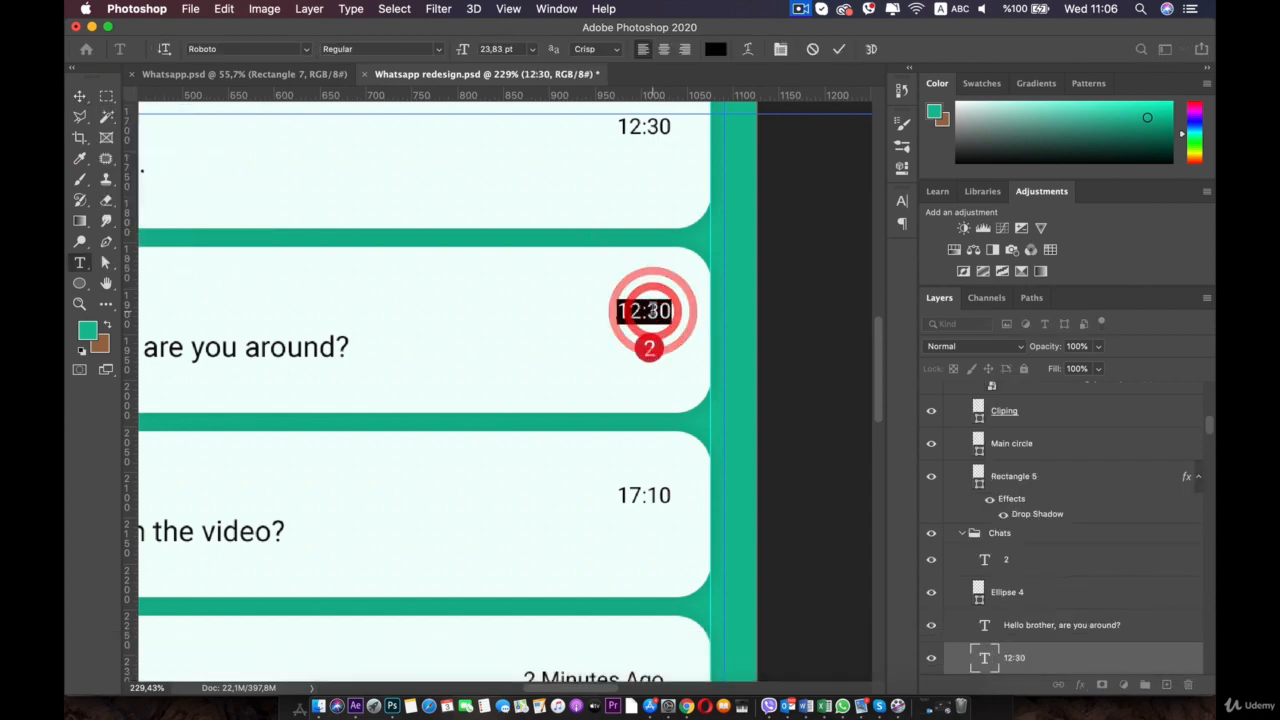
{"action": "type", "text": "AN ho"}
{"action": "key", "text": "BackSpace"}
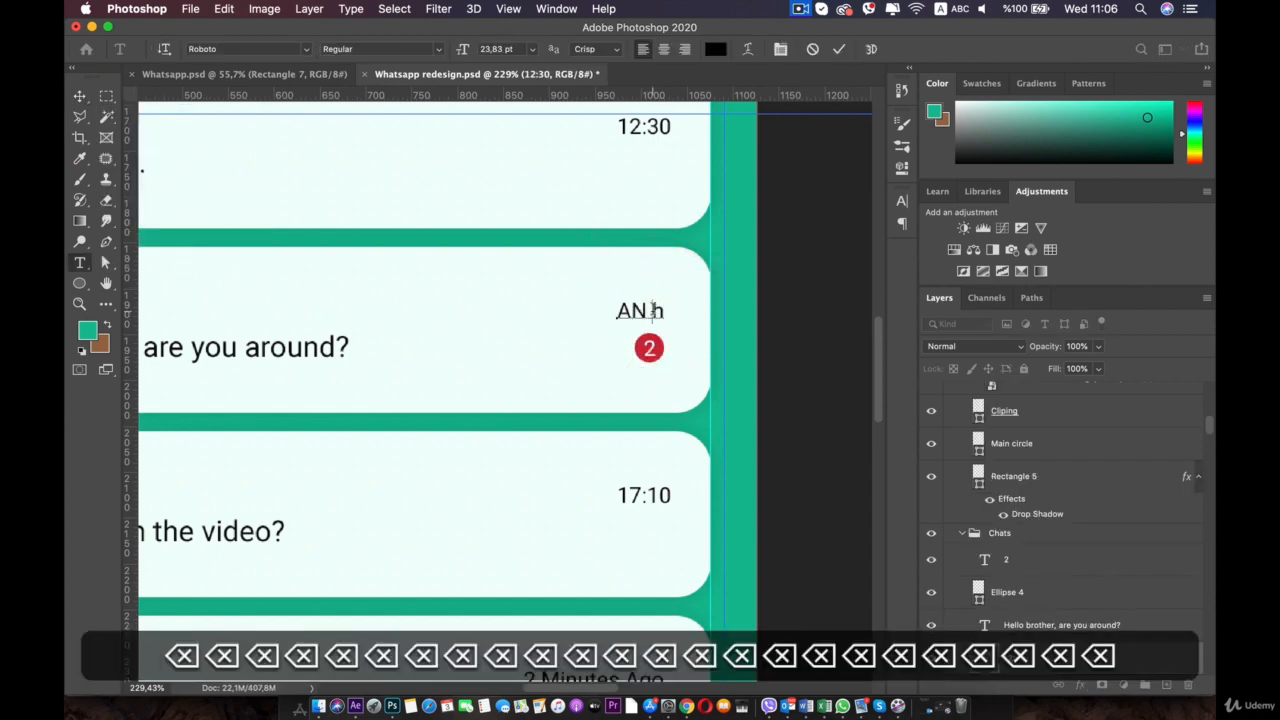
{"action": "type", "text": "n h"}
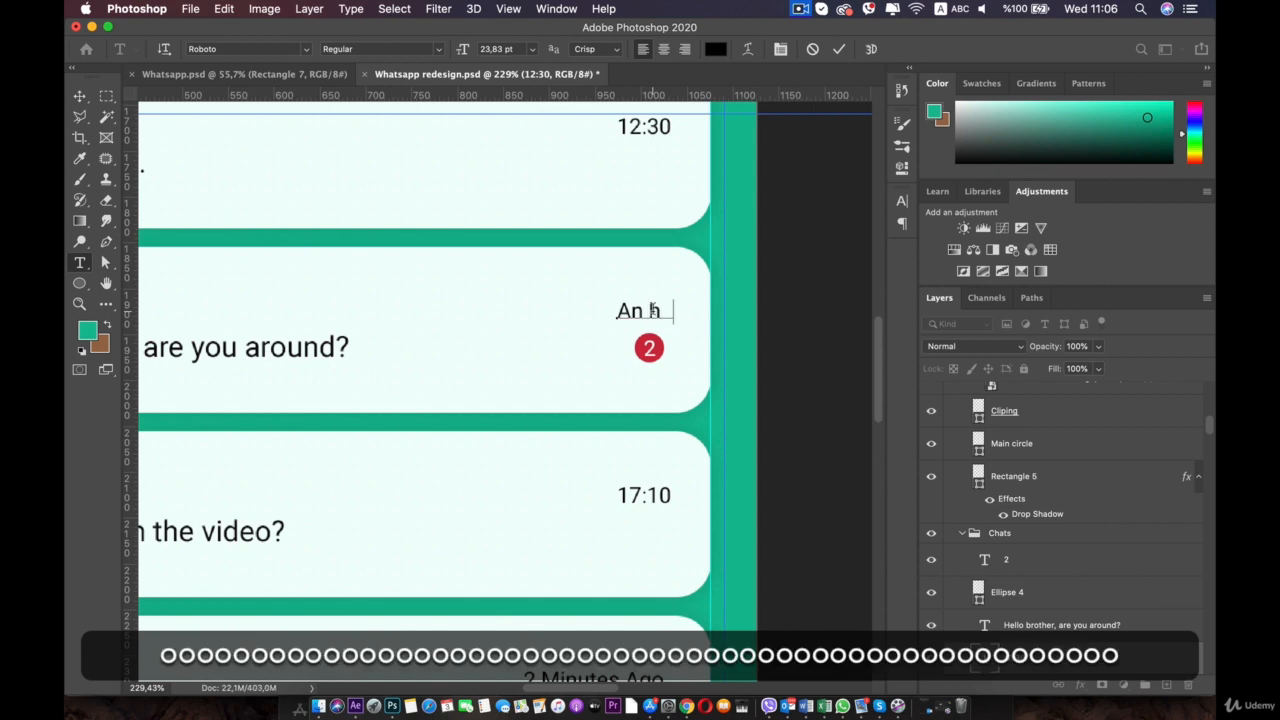
{"action": "type", "text": "our ago"}
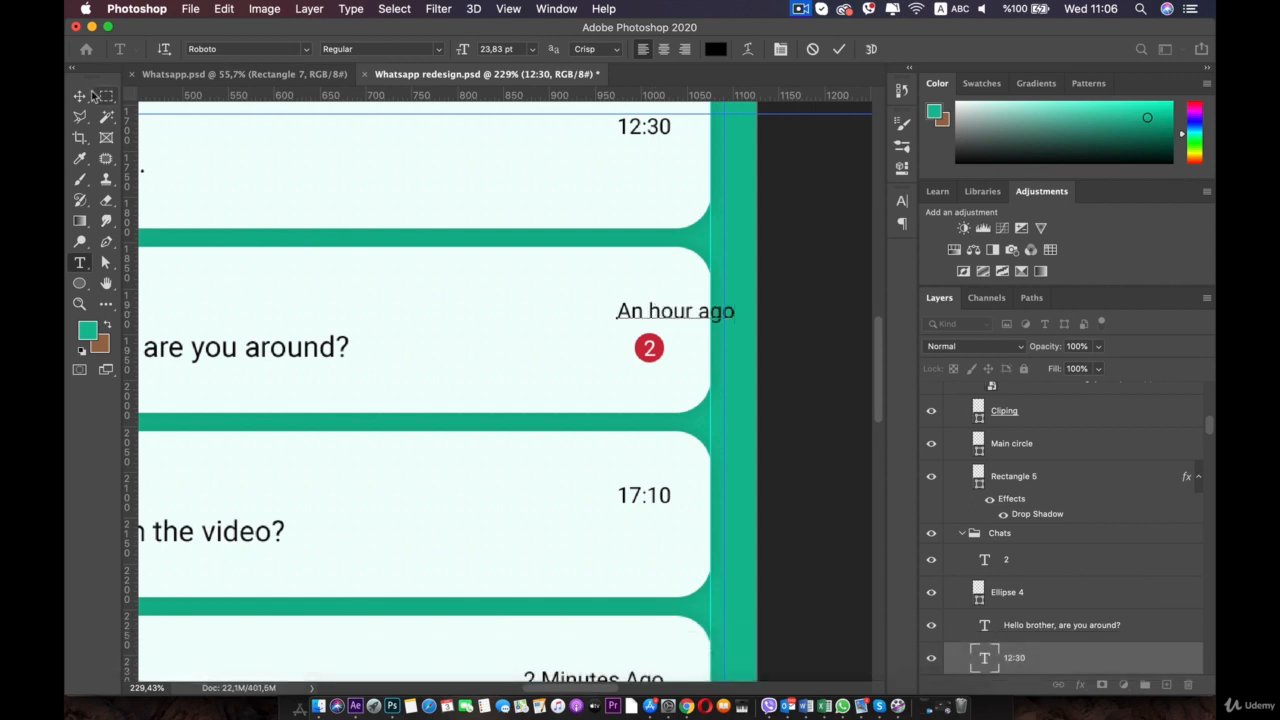
{"action": "left_click", "coordinate": [80, 95]}
{"action": "left_click_drag", "start_coordinate": [697, 314], "coordinate": [633, 306]}
Change the fourth card's time to 02:30
{"action": "left_click_drag", "start_coordinate": [620, 226], "coordinate": [651, 569]}
{"action": "double_click", "coordinate": [686, 476]}
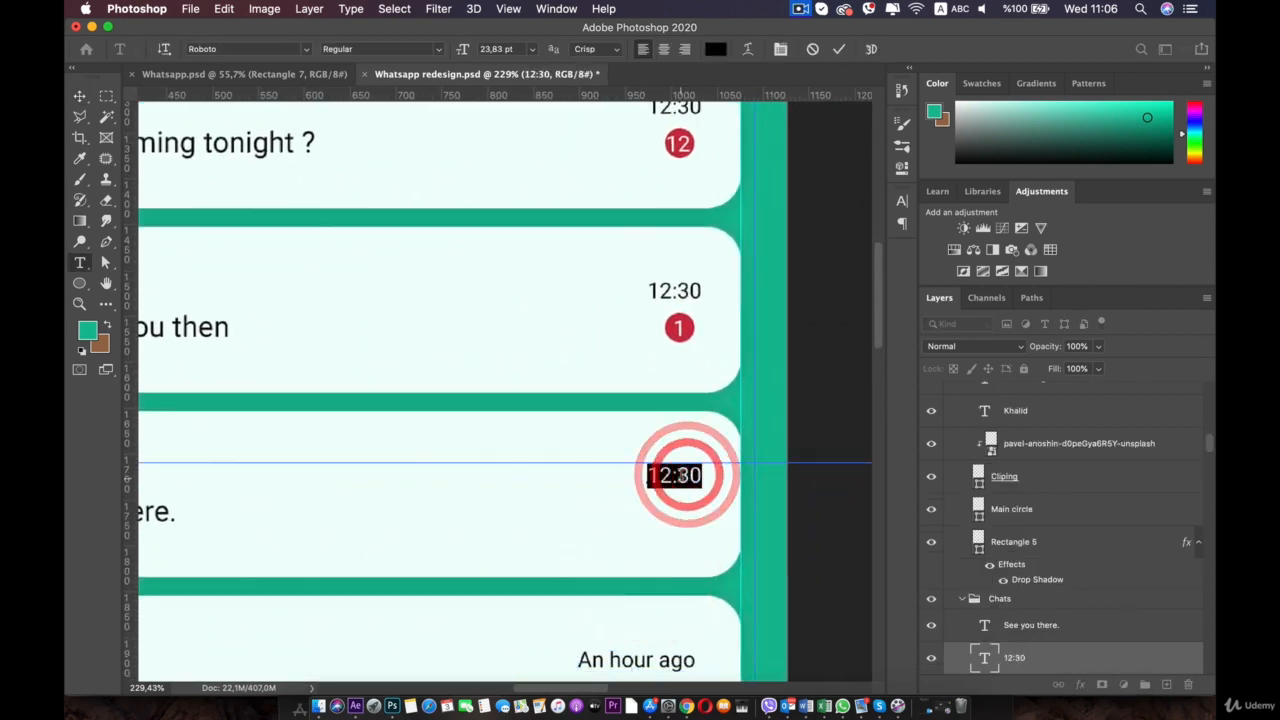
{"action": "left_click_drag", "start_coordinate": [672, 476], "coordinate": [662, 476]}
{"action": "type", "text": "0"}
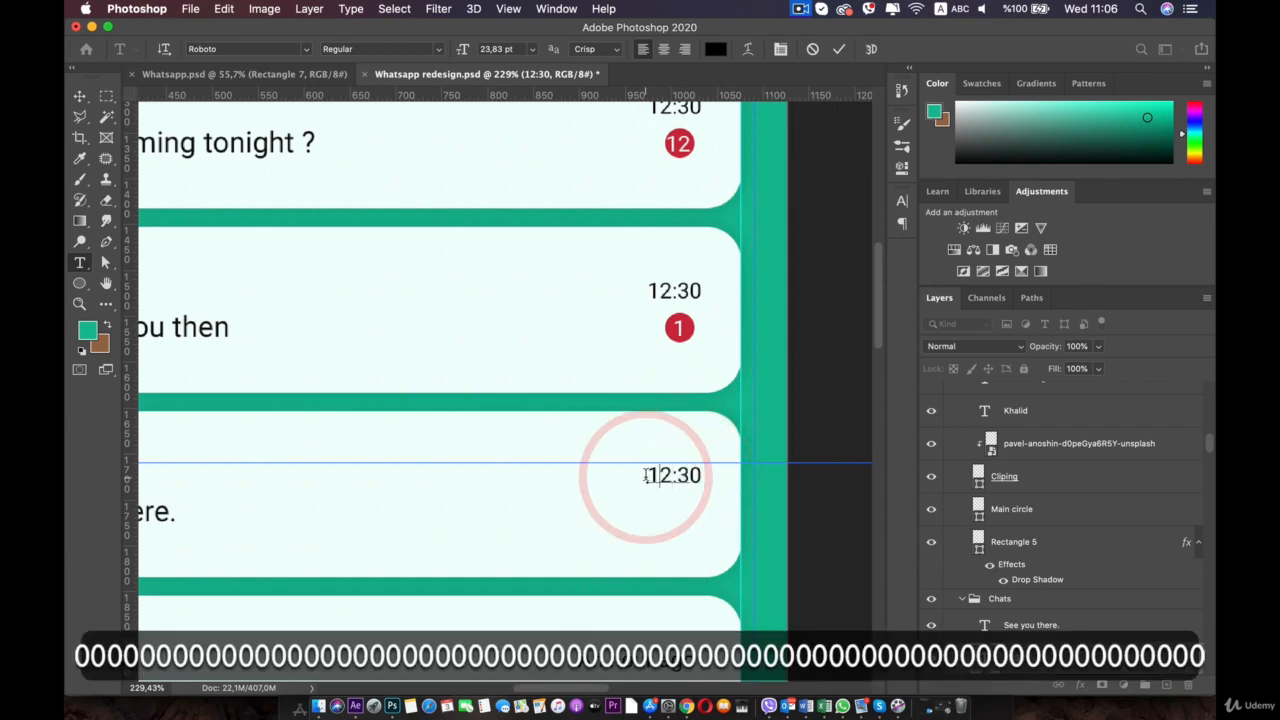
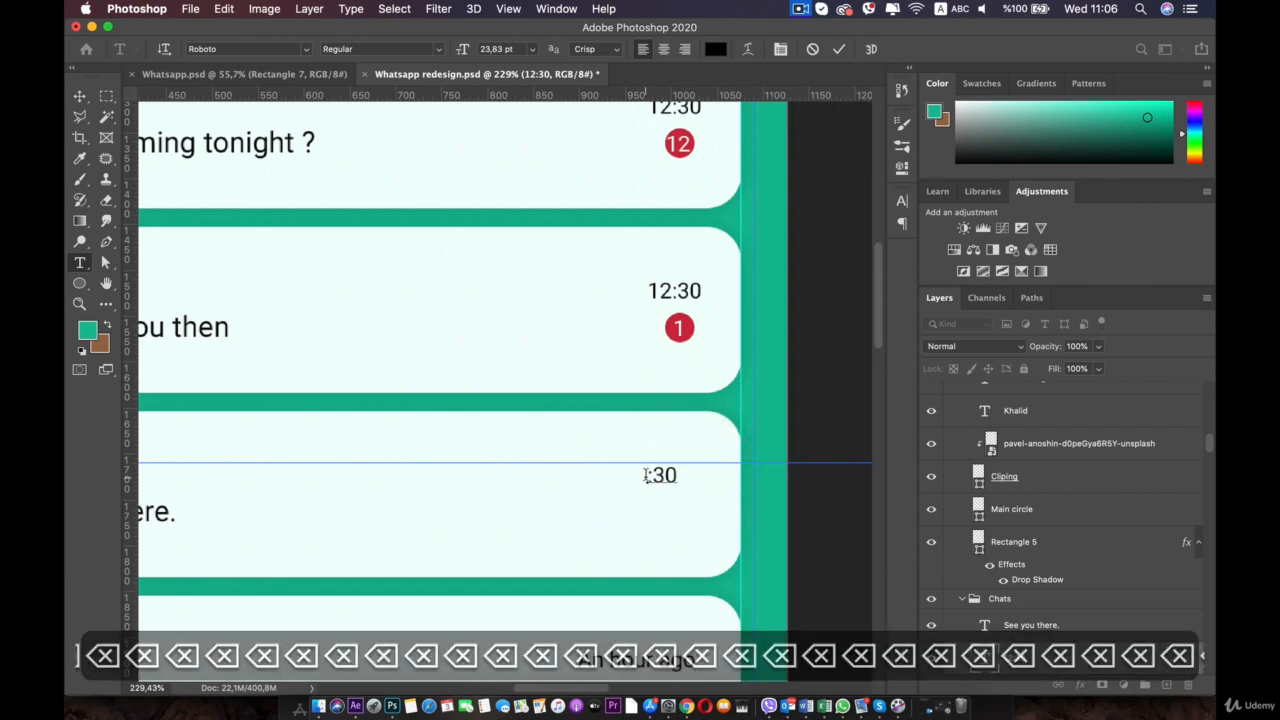
{"action": "type", "text": "22"}
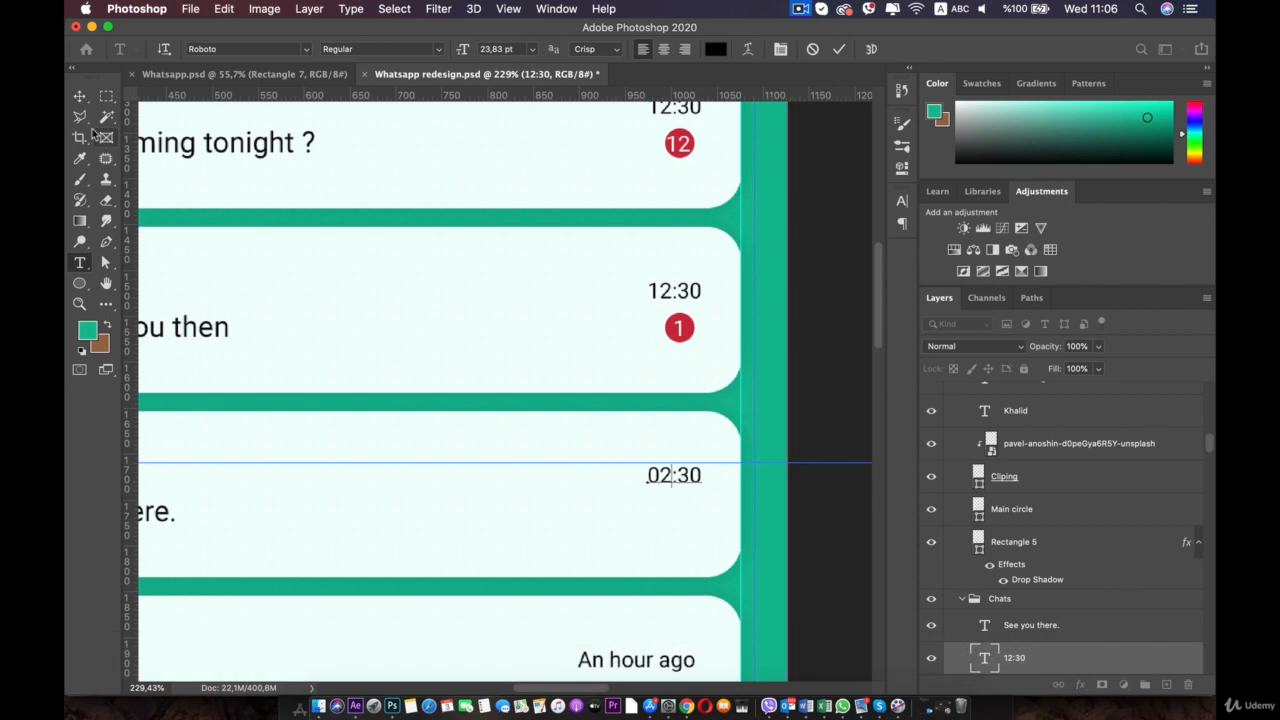
{"action": "left_click", "coordinate": [79, 97]}
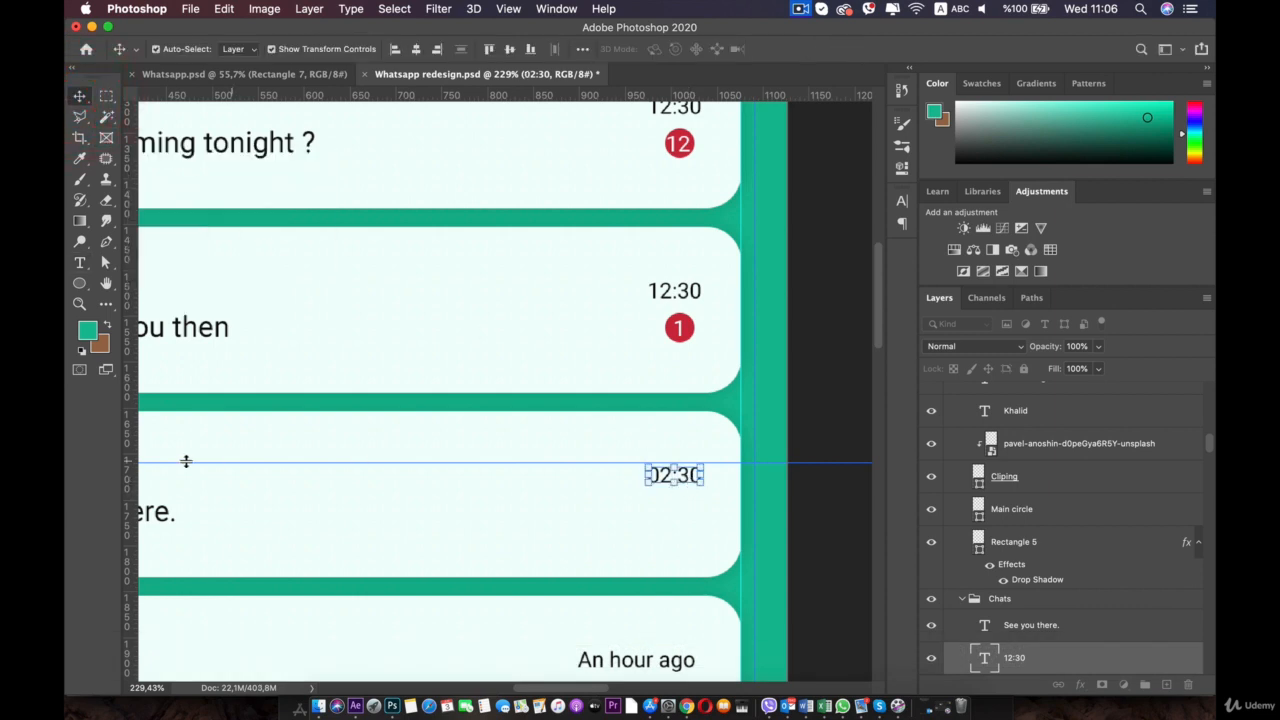
Add a vertical guide at the unread badges' right edge and shift the fourth card's time left to it
{"action": "left_click_drag", "start_coordinate": [425, 487], "coordinate": [691, 491]}
{"action": "scroll", "coordinate": [646, 537], "scroll_direction": "down", "scroll_amount": 2}
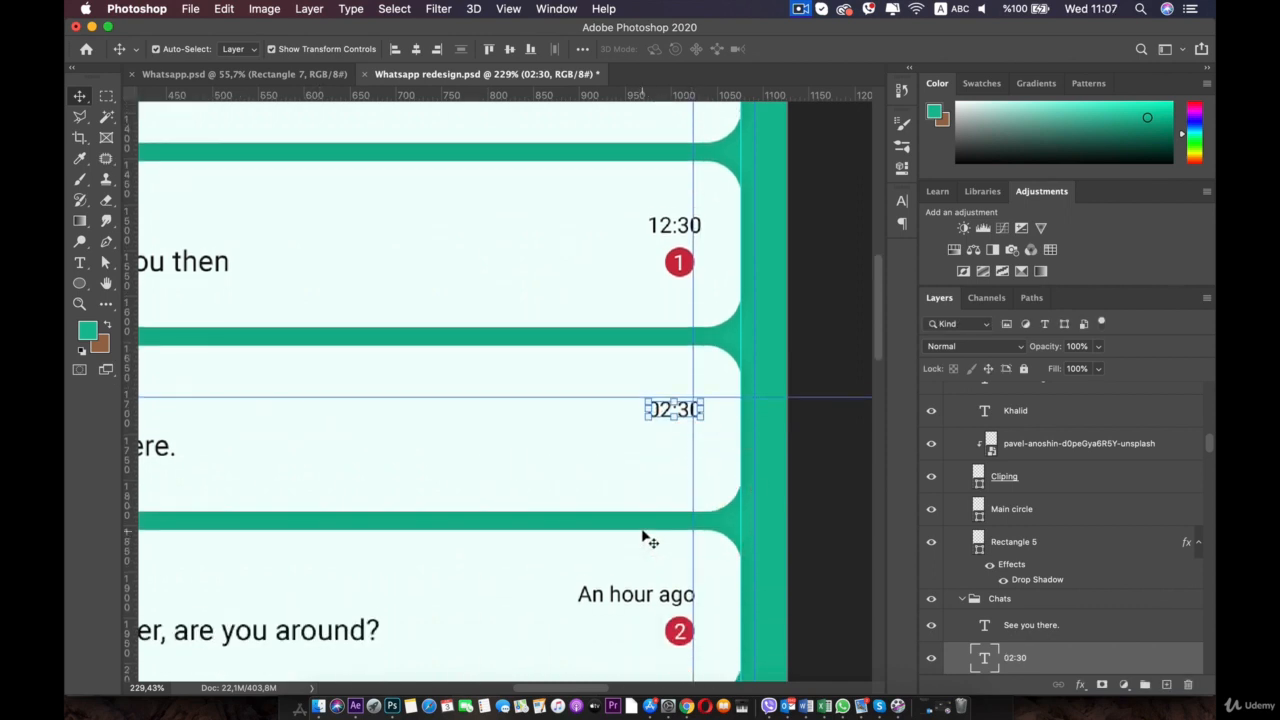
{"action": "key", "text": "shift"}
Nudge the sixth card's time left toward the vertical guide at the badges' right edge
{"action": "scroll", "coordinate": [680, 500], "scroll_direction": "up", "scroll_amount": 3}
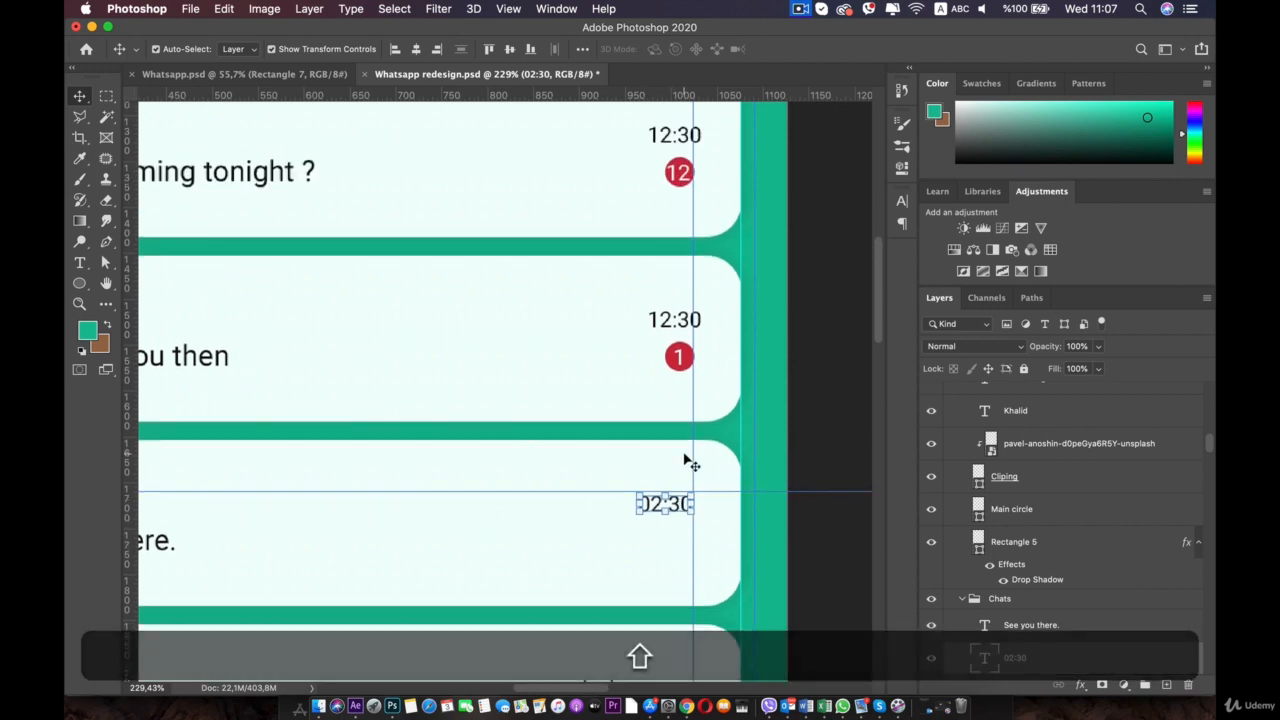
{"action": "left_click", "coordinate": [688, 360]}
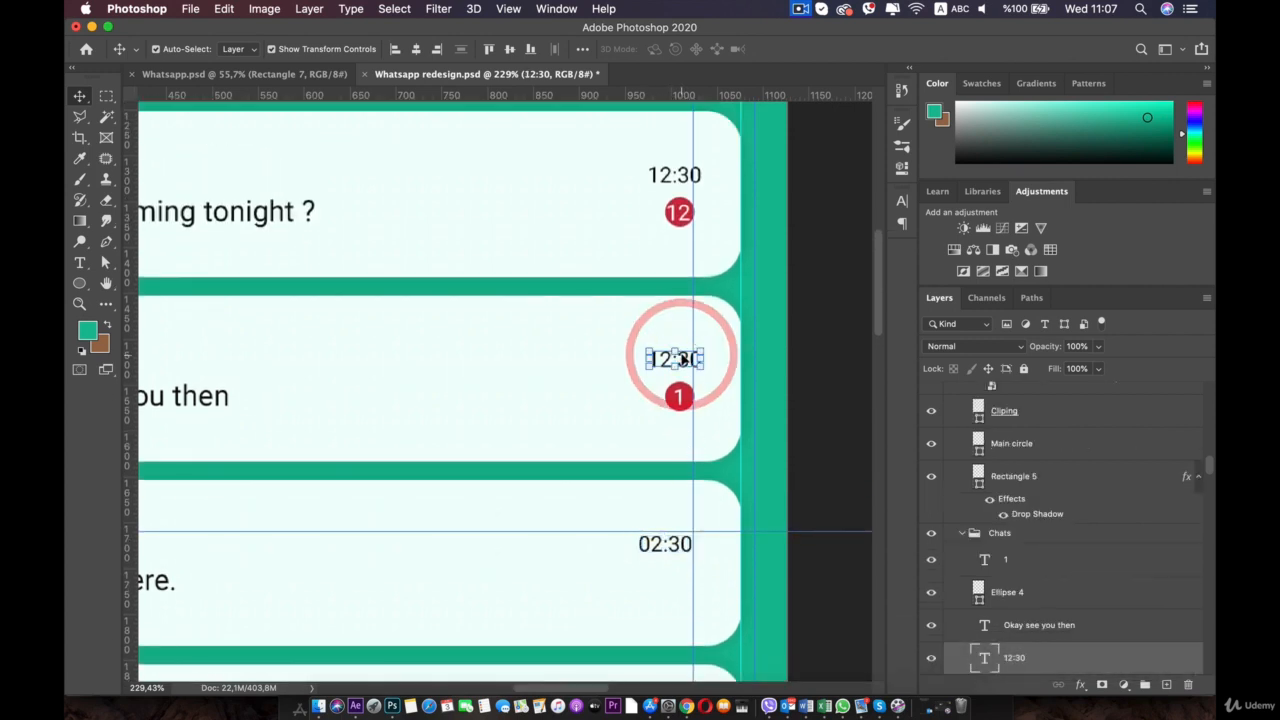
{"action": "scroll", "coordinate": [678, 428], "scroll_direction": "down", "scroll_amount": 4}
{"action": "scroll", "coordinate": [683, 430], "scroll_direction": "down", "scroll_amount": 4}
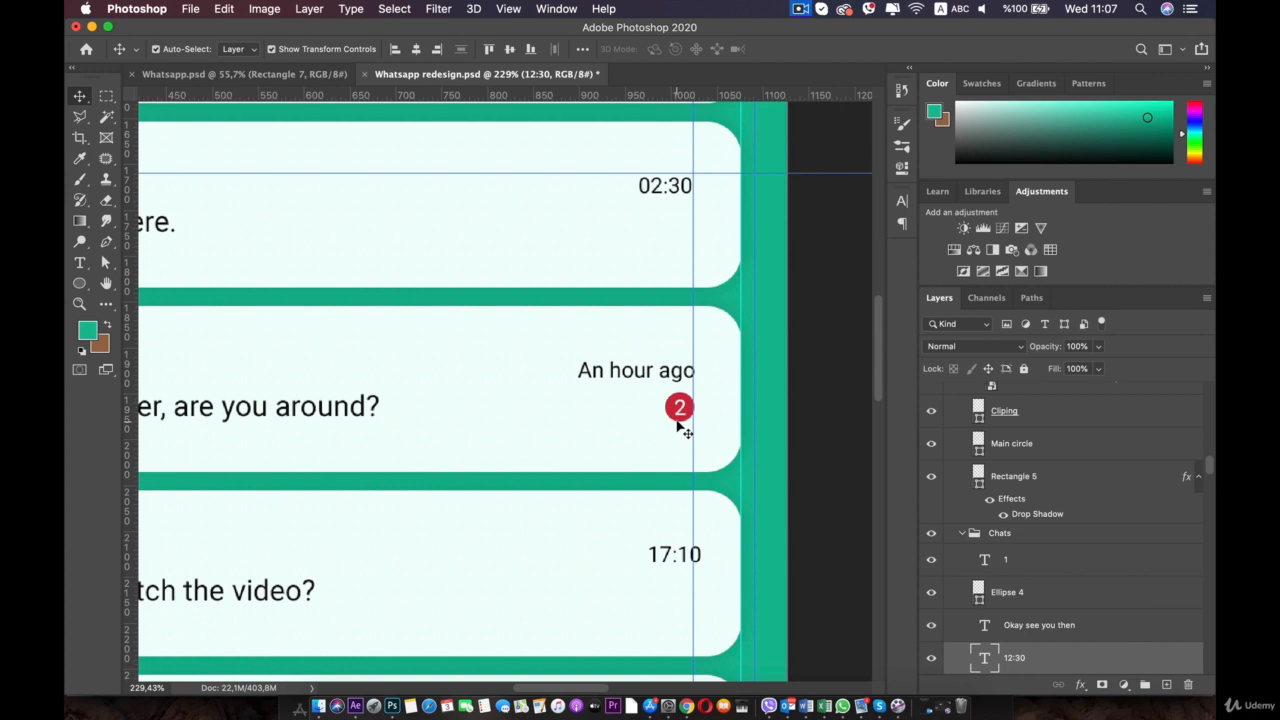
{"action": "scroll", "coordinate": [680, 428], "scroll_direction": "down", "scroll_amount": 2}
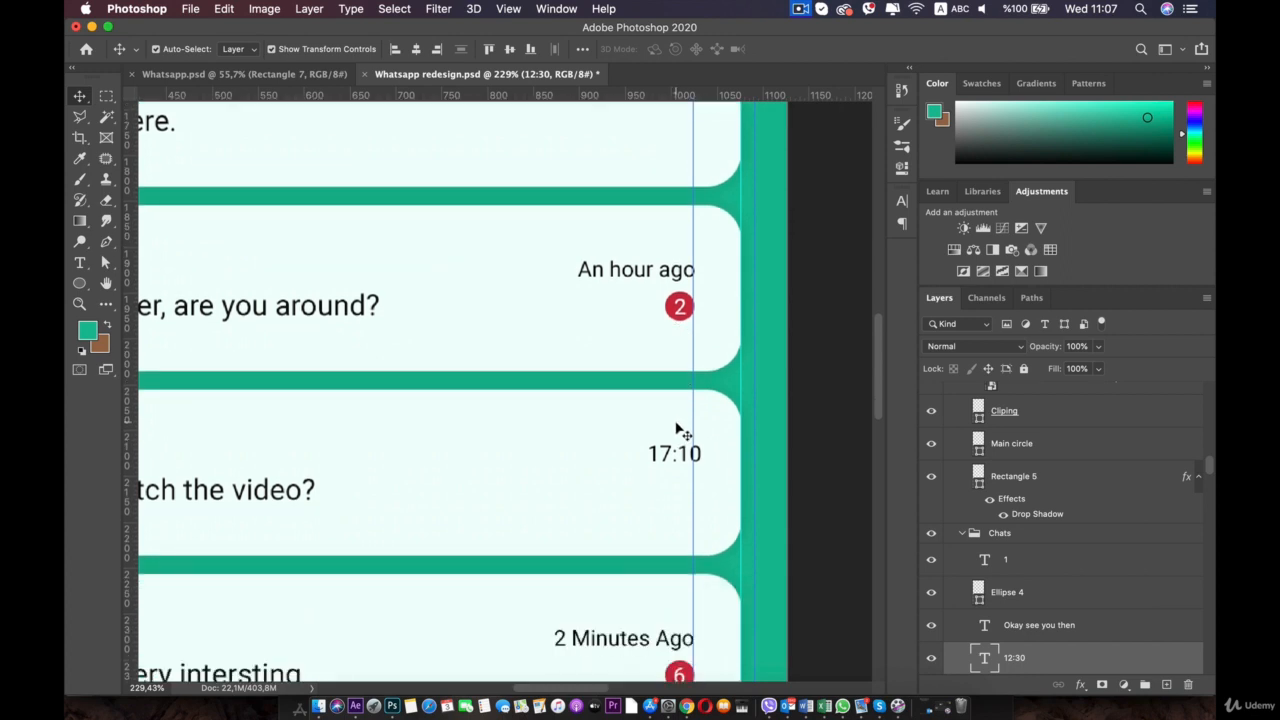
{"action": "left_click", "coordinate": [680, 452]}
{"action": "key", "text": "Left"}
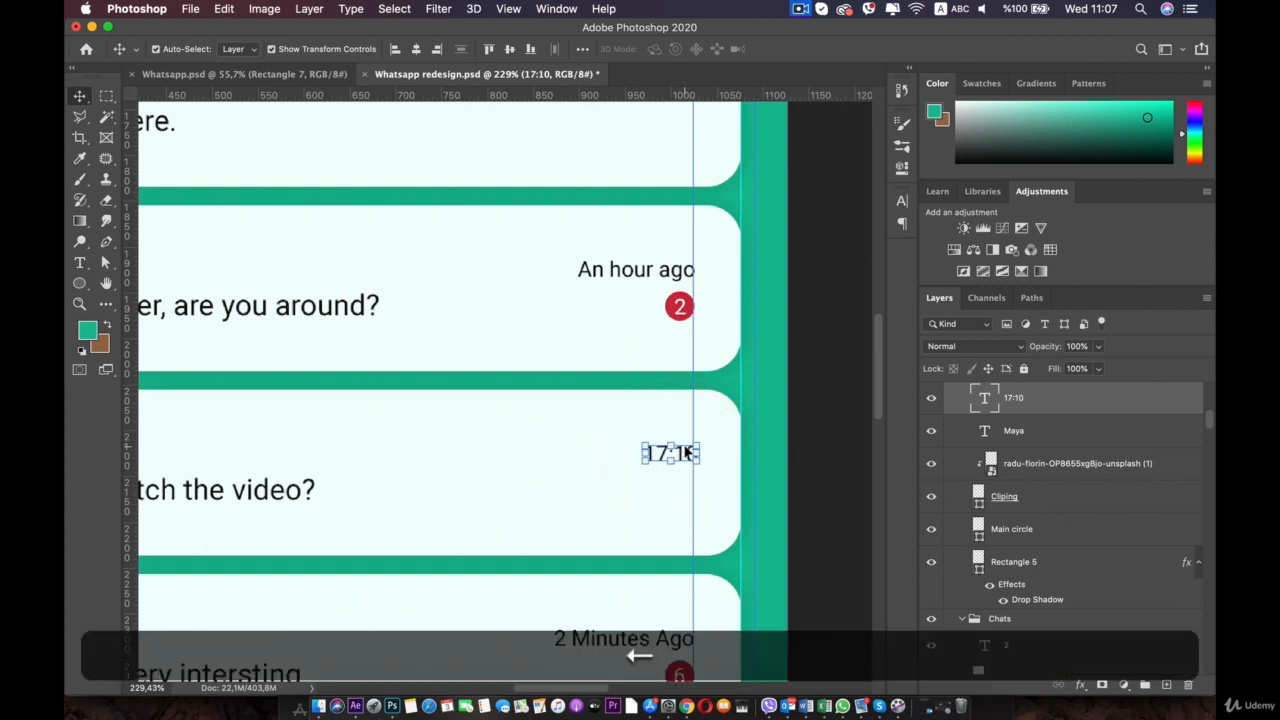
Shift the third card's time left to the vertical guide at the badges' right edge
{"action": "scroll", "coordinate": [716, 400], "scroll_direction": "up", "scroll_amount": 3}
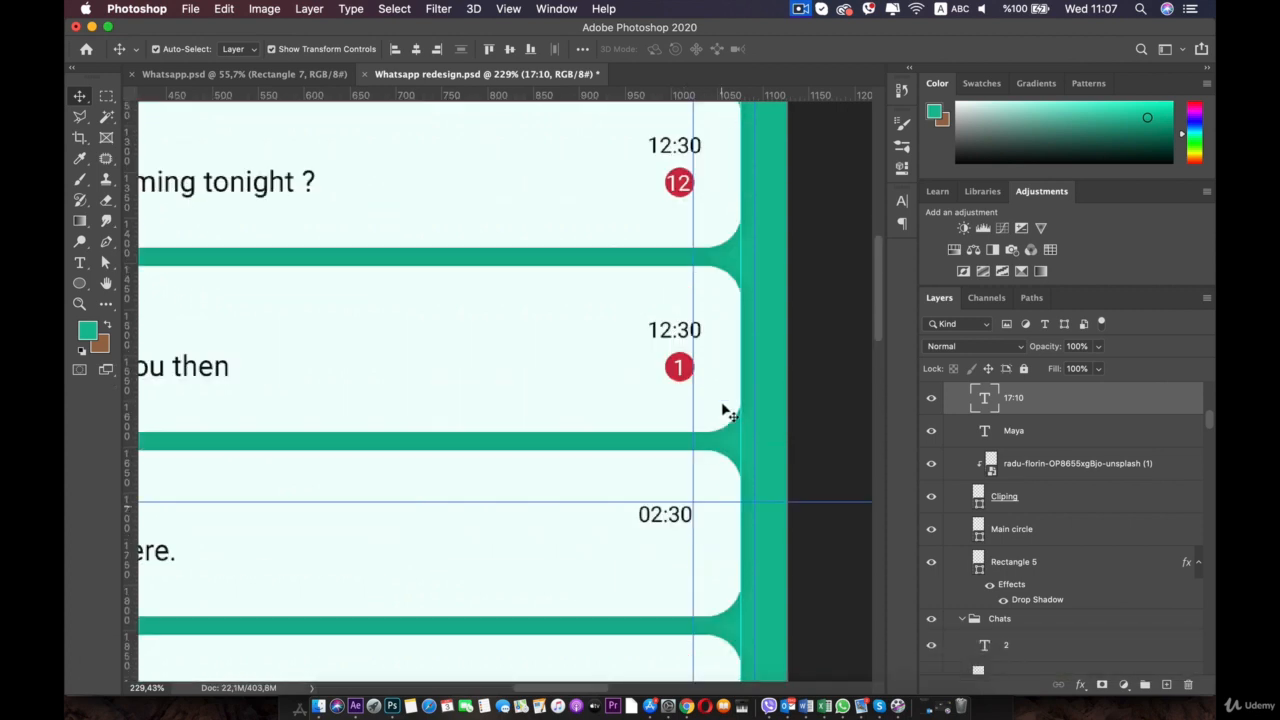
{"action": "left_click", "coordinate": [681, 331]}
{"action": "key", "text": "shift+Left"}
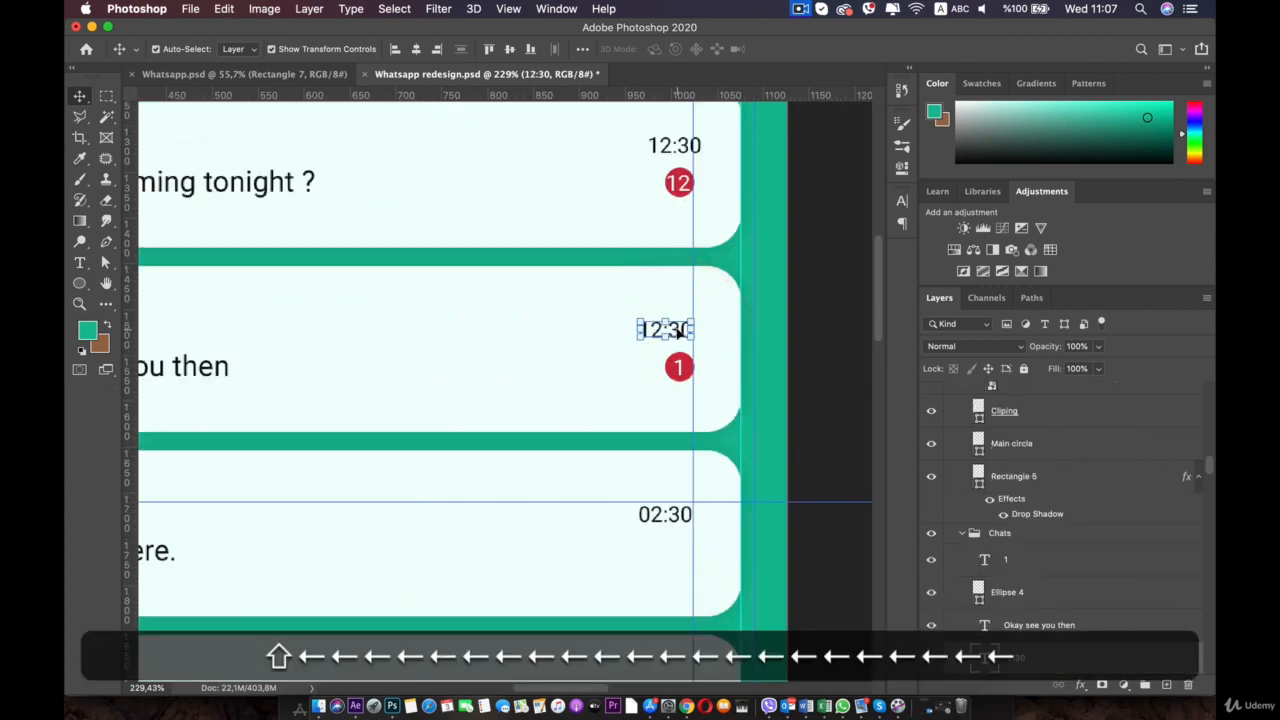
Nudge the times of the fourth and third cards slightly right so their ends meet the vertical guide
{"action": "left_click", "coordinate": [676, 514]}
{"action": "key", "text": "Right"}
{"action": "key", "text": "Right"}
{"action": "key", "text": "Right"}
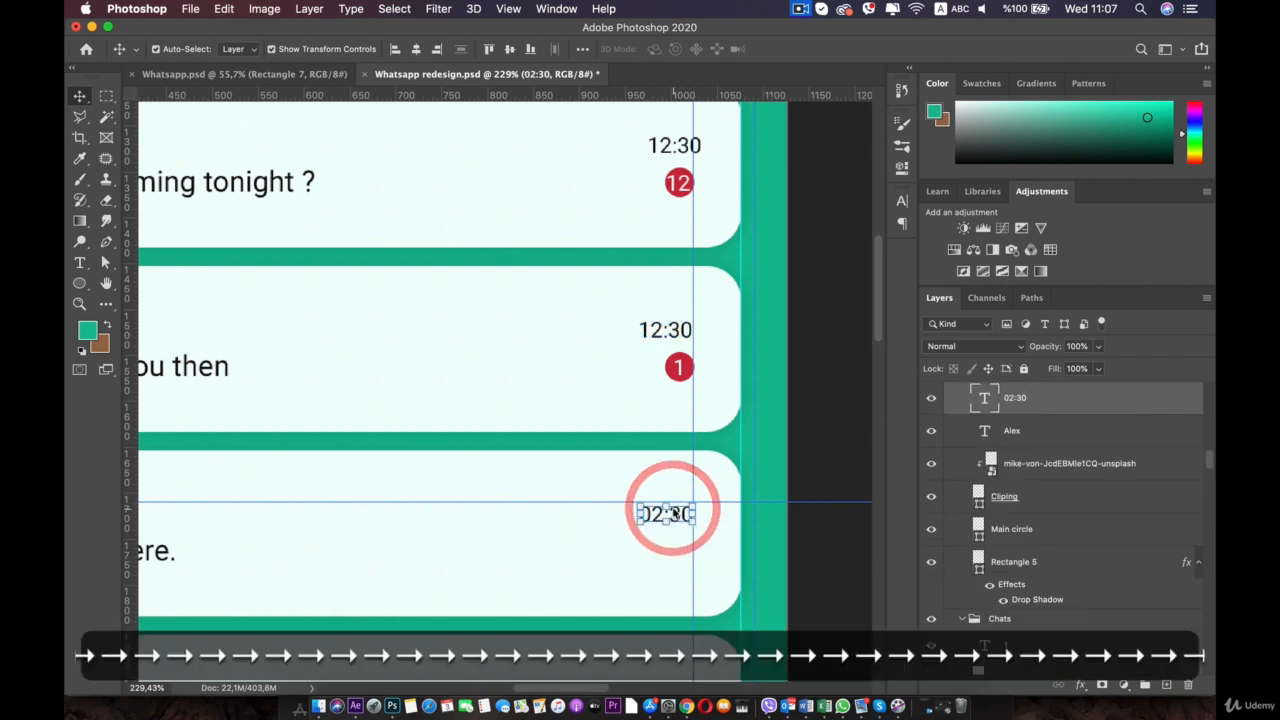
{"action": "scroll", "coordinate": [726, 380], "scroll_direction": "up", "scroll_amount": 2}
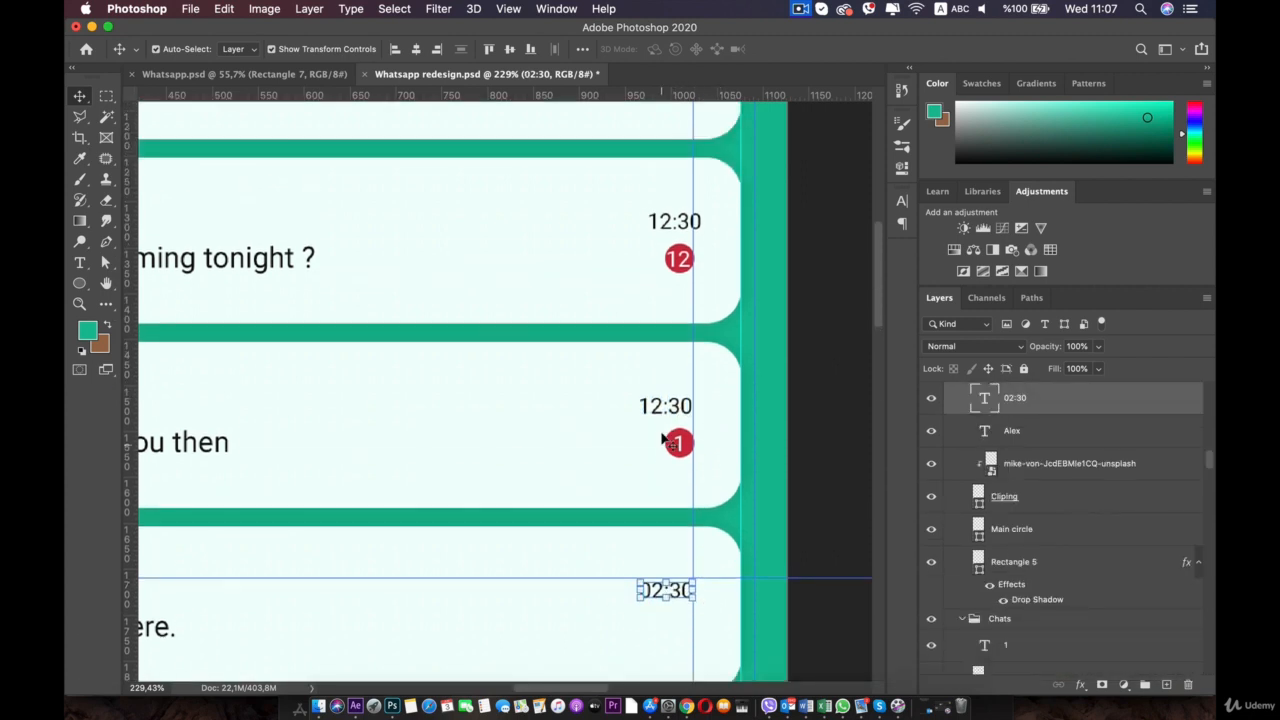
{"action": "left_click", "coordinate": [680, 405]}
{"action": "key", "text": "Right"}
{"action": "key", "text": "Right"}
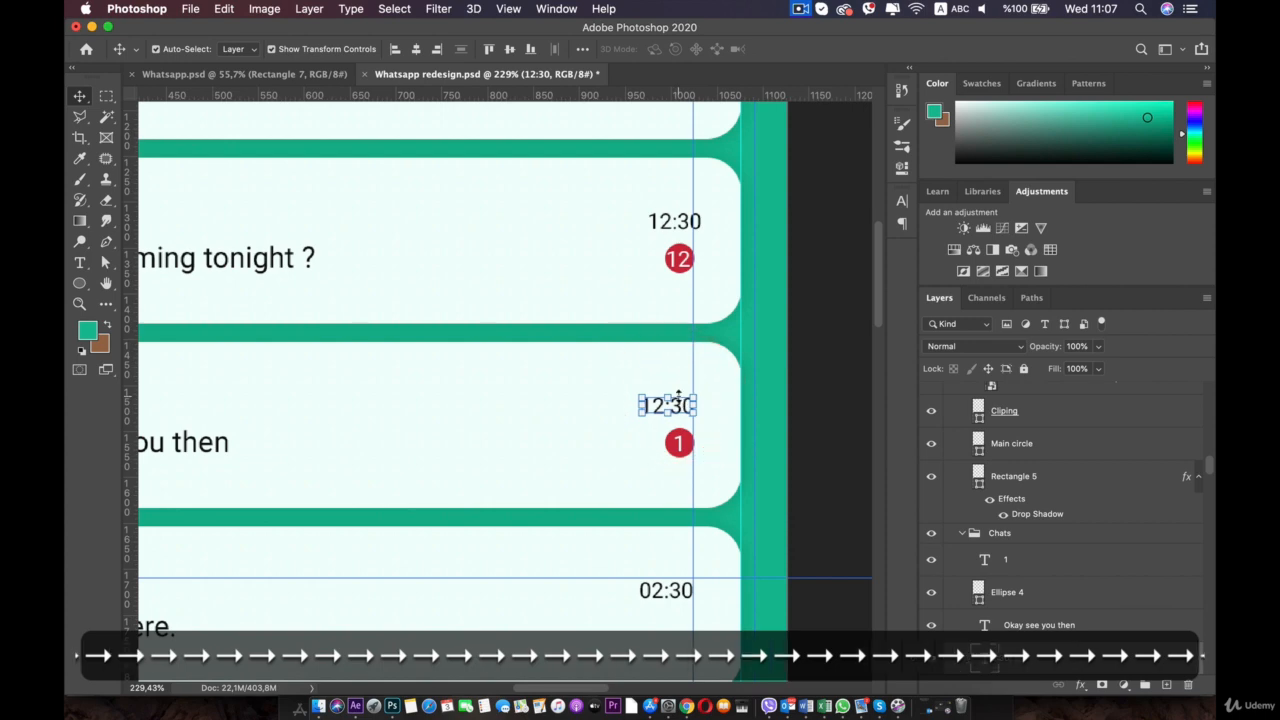
Change the third card's time to "Yesterday" and shift it left so its end meets the vertical guide at the badges' right edge
{"action": "double_click", "coordinate": [680, 404]}
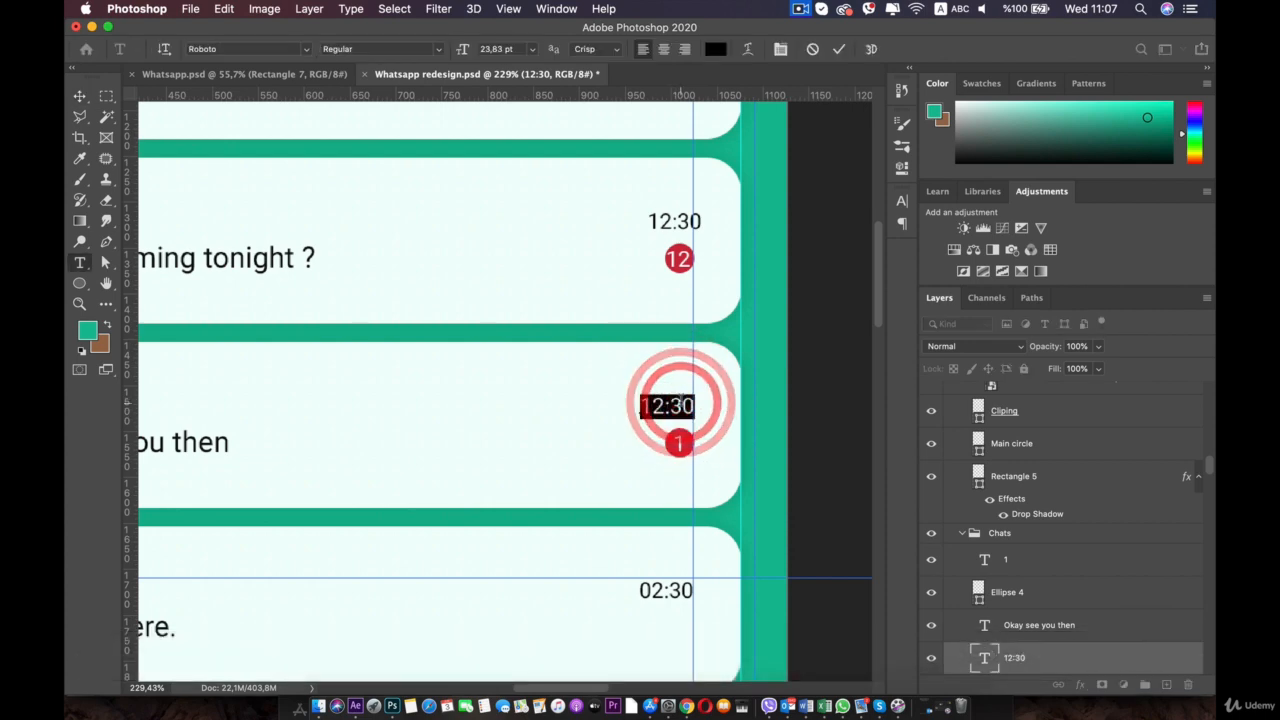
{"action": "type", "text": "Yesterday"}
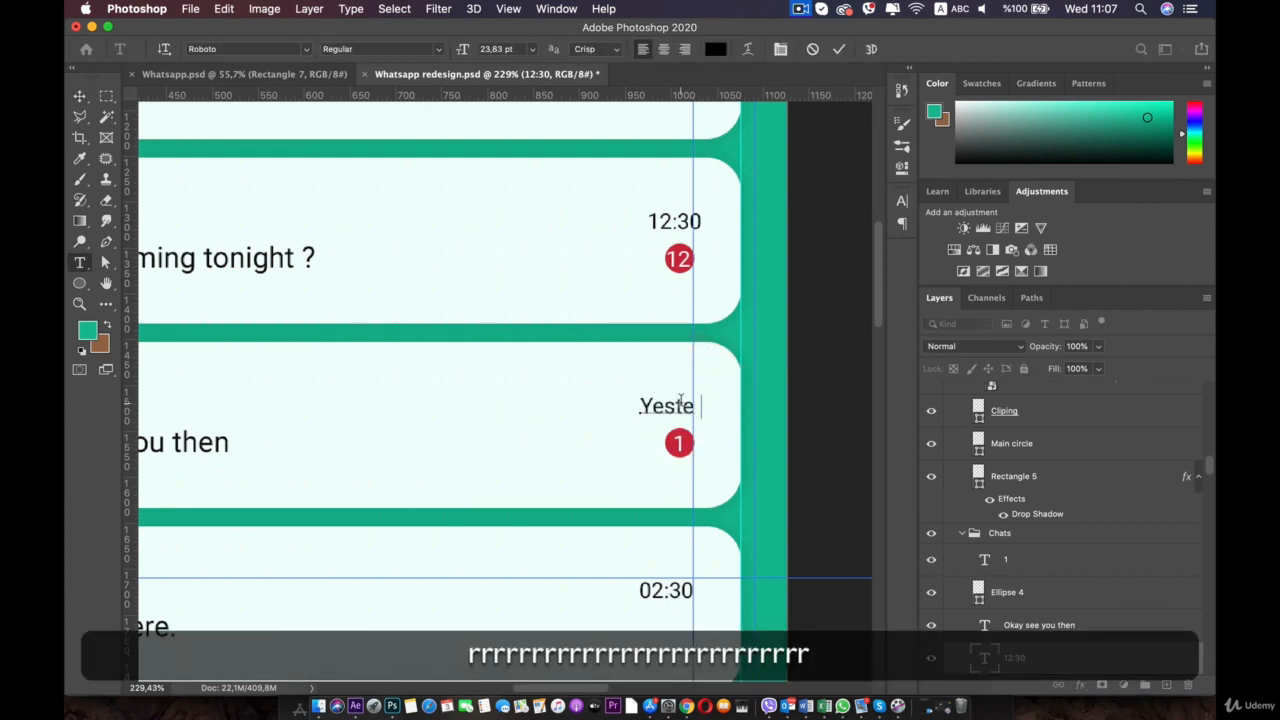
{"action": "left_click", "coordinate": [80, 96]}
{"action": "key", "text": "shift+Left"}
{"action": "key", "text": "shift+Left"}
{"action": "key", "text": "shift+Left"}
{"action": "key", "text": "shift+Left"}
{"action": "key", "text": "shift+Left"}
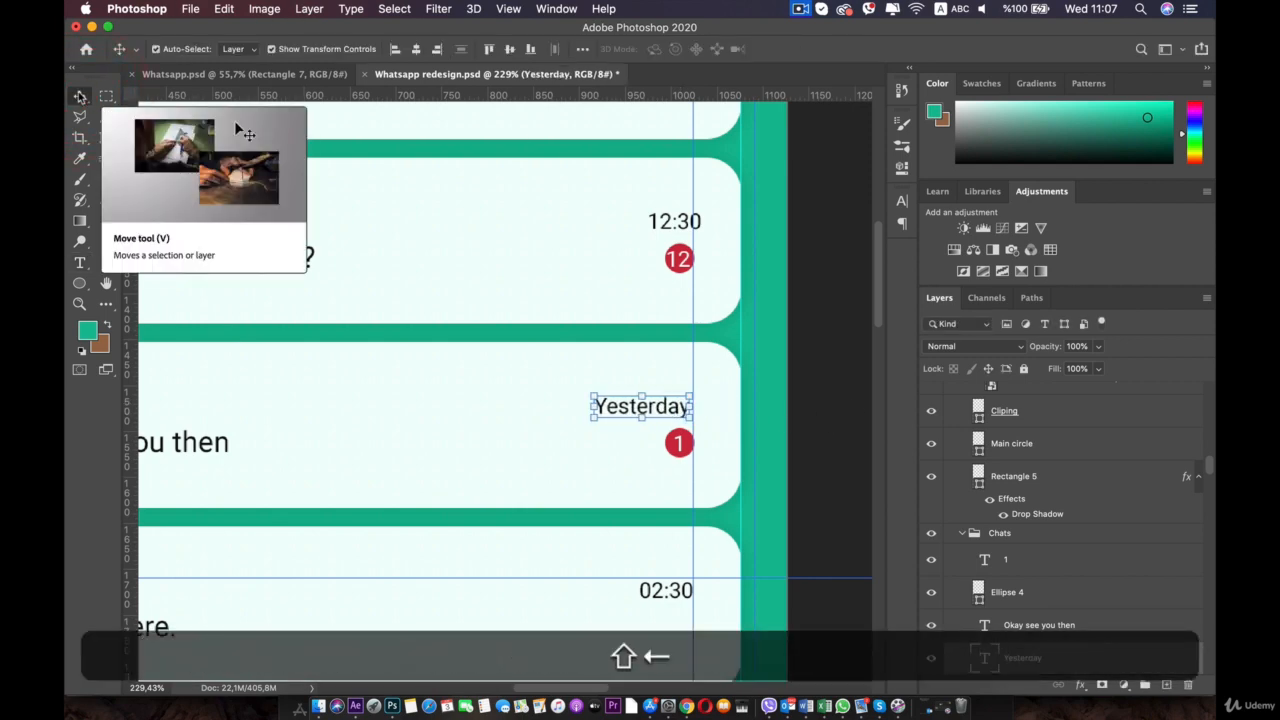
{"action": "key", "text": "Right"}
{"action": "key", "text": "Right"}
{"action": "key", "text": "Right"}
{"action": "key", "text": "Right"}
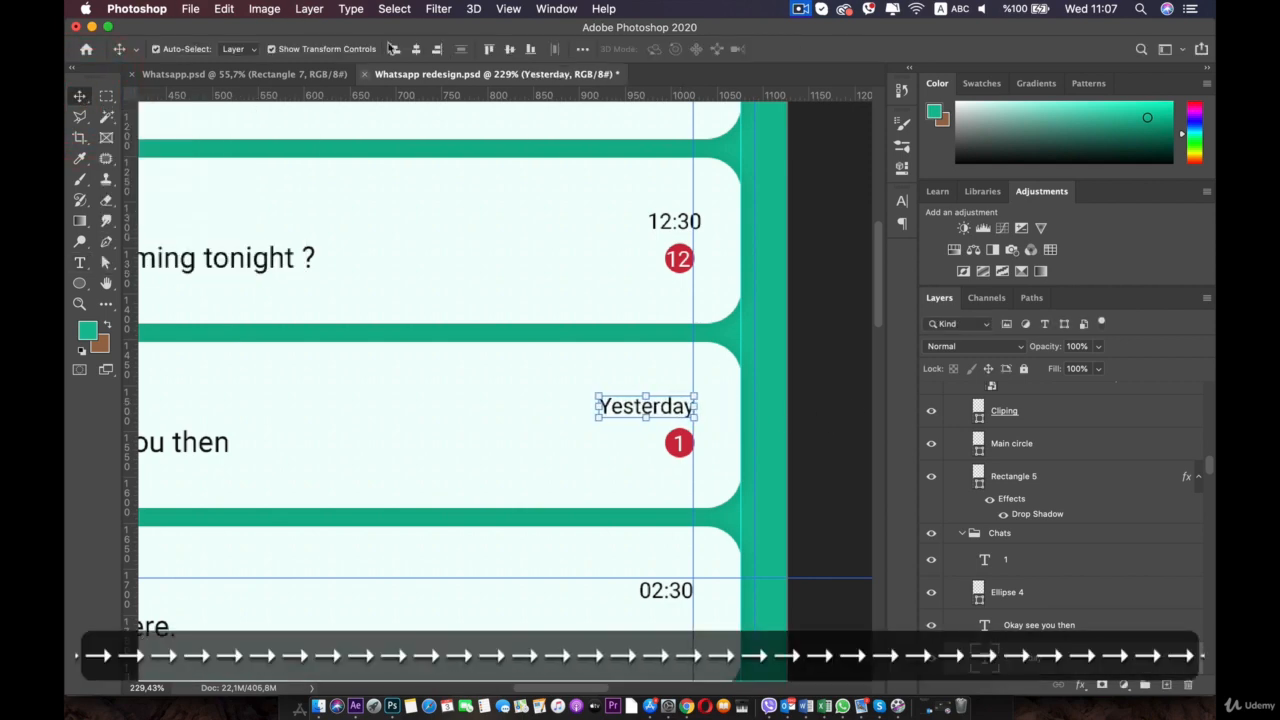
Change the second card's time to "Now" and nudge it right so its end meets the vertical guide
{"action": "scroll", "coordinate": [615, 300], "scroll_direction": "up", "scroll_amount": 2}
{"action": "double_click", "coordinate": [673, 320]}
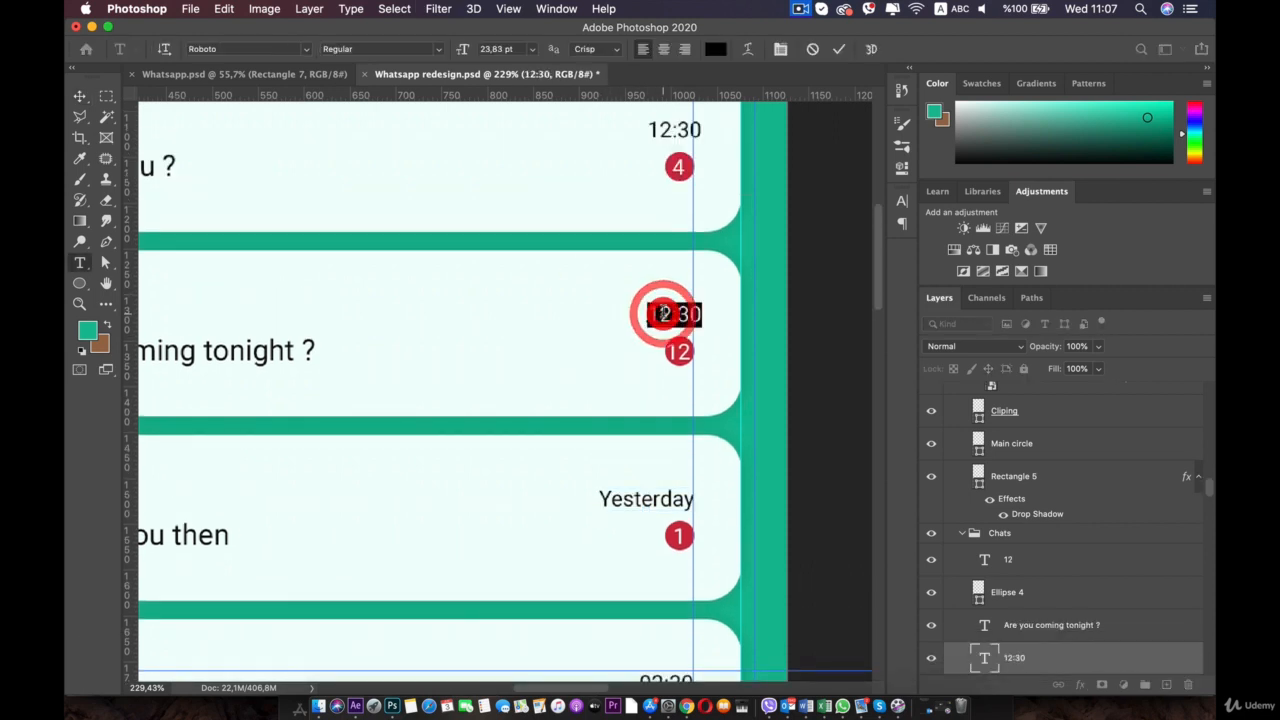
{"action": "type", "text": "Now"}
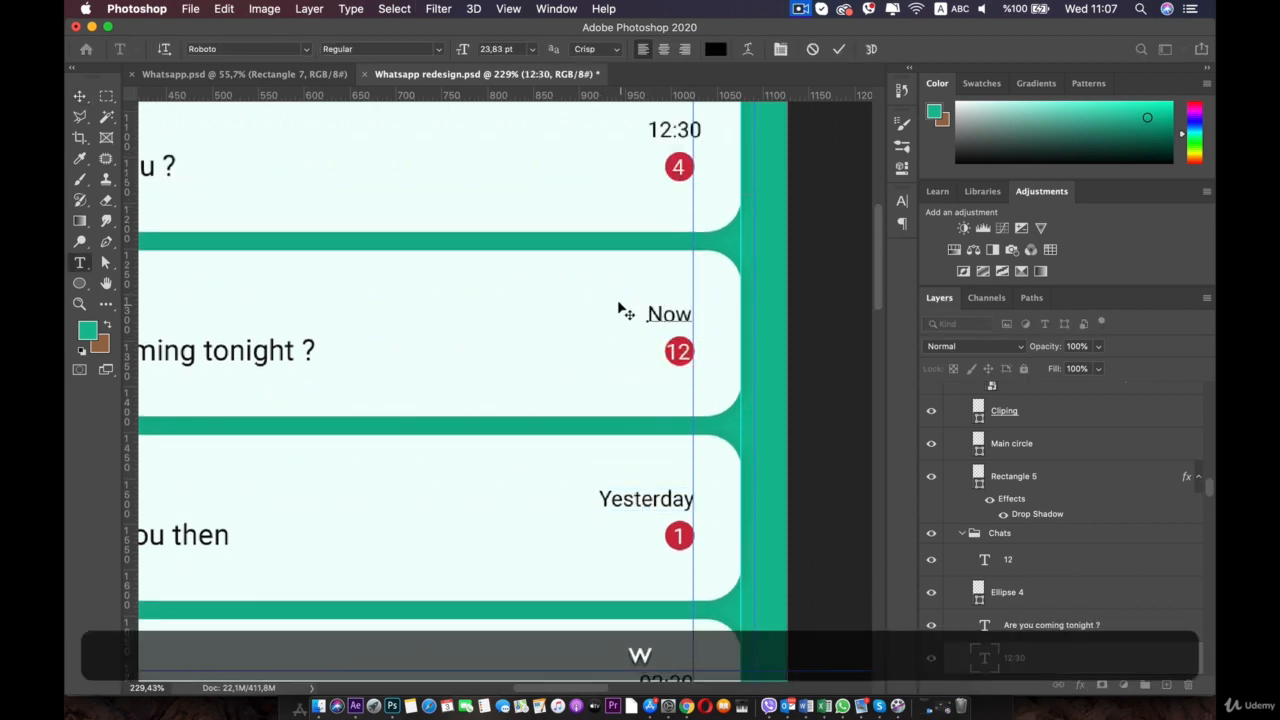
{"action": "left_click", "coordinate": [77, 93]}
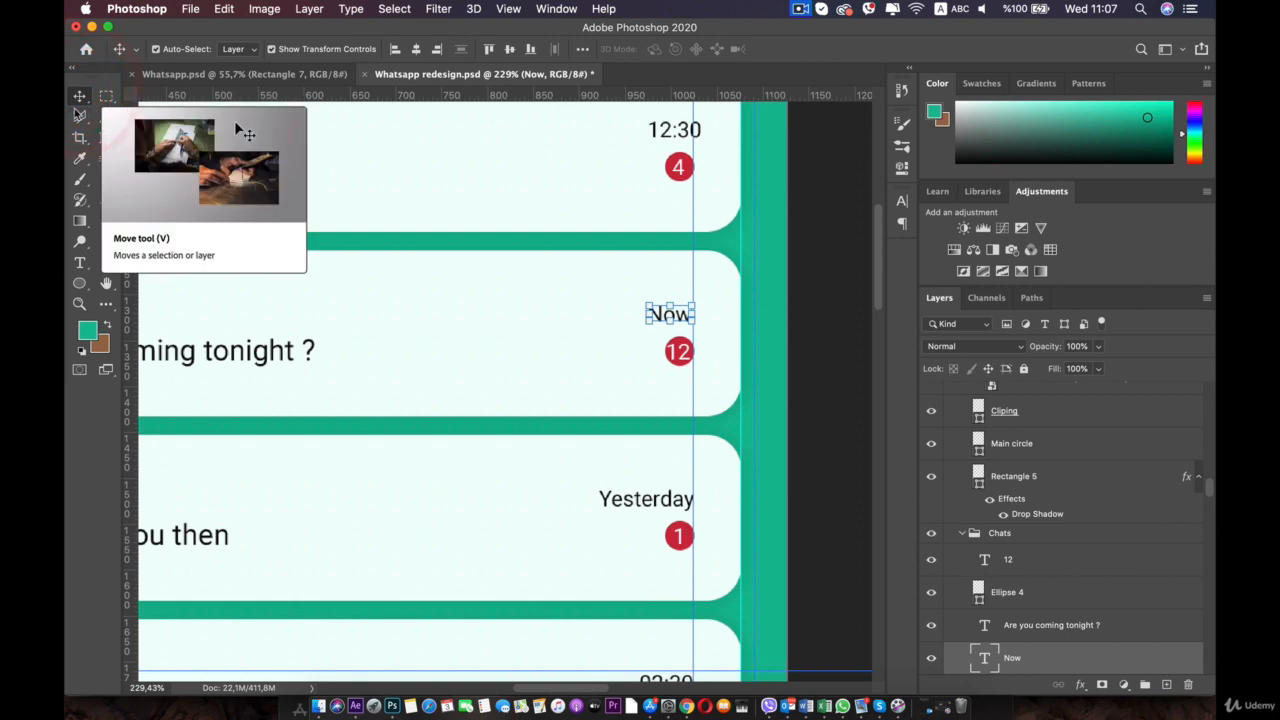
{"action": "left_click", "coordinate": [77, 113]}
{"action": "key", "text": "Right"}
{"action": "key", "text": "Right"}
{"action": "key", "text": "Right"}
{"action": "key", "text": "Right"}
{"action": "key", "text": "Right"}
{"action": "key", "text": "Right"}
{"action": "key", "text": "Right"}
{"action": "key", "text": "Right"}
{"action": "key", "text": "Right"}
{"action": "key", "text": "Right"}
{"action": "key", "text": "Right"}
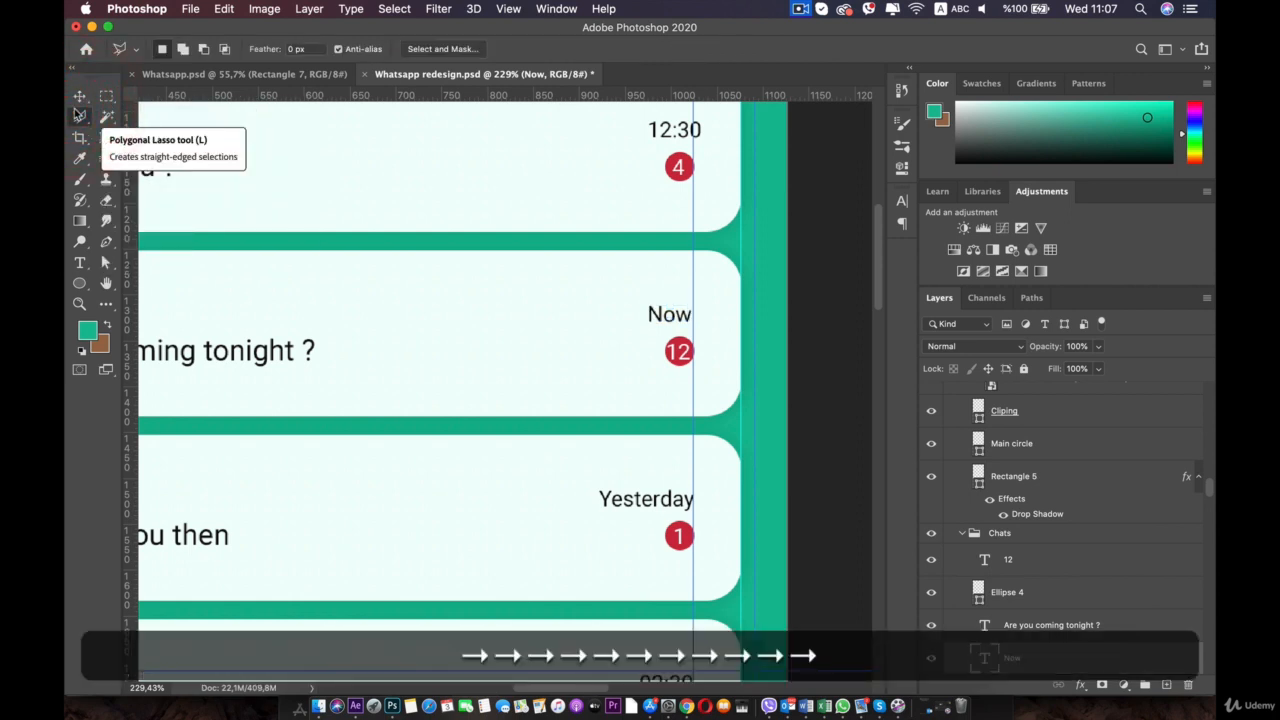
{"action": "key", "text": "Right"}
{"action": "key", "text": "Right"}
{"action": "key", "text": "Right"}
{"action": "key", "text": "Right"}
{"action": "key", "text": "Right"}
{"action": "key", "text": "Right"}
{"action": "key", "text": "Right"}
{"action": "key", "text": "Right"}
{"action": "key", "text": "Right"}
{"action": "key", "text": "Right"}
{"action": "key", "text": "Right"}
{"action": "key", "text": "Right"}
{"action": "key", "text": "Right"}
{"action": "key", "text": "Right"}
{"action": "key", "text": "Right"}
{"action": "key", "text": "Right"}
{"action": "key", "text": "Right"}
{"action": "key", "text": "Right"}
{"action": "key", "text": "Right"}
{"action": "key", "text": "Right"}
{"action": "left_click", "coordinate": [79, 96]}
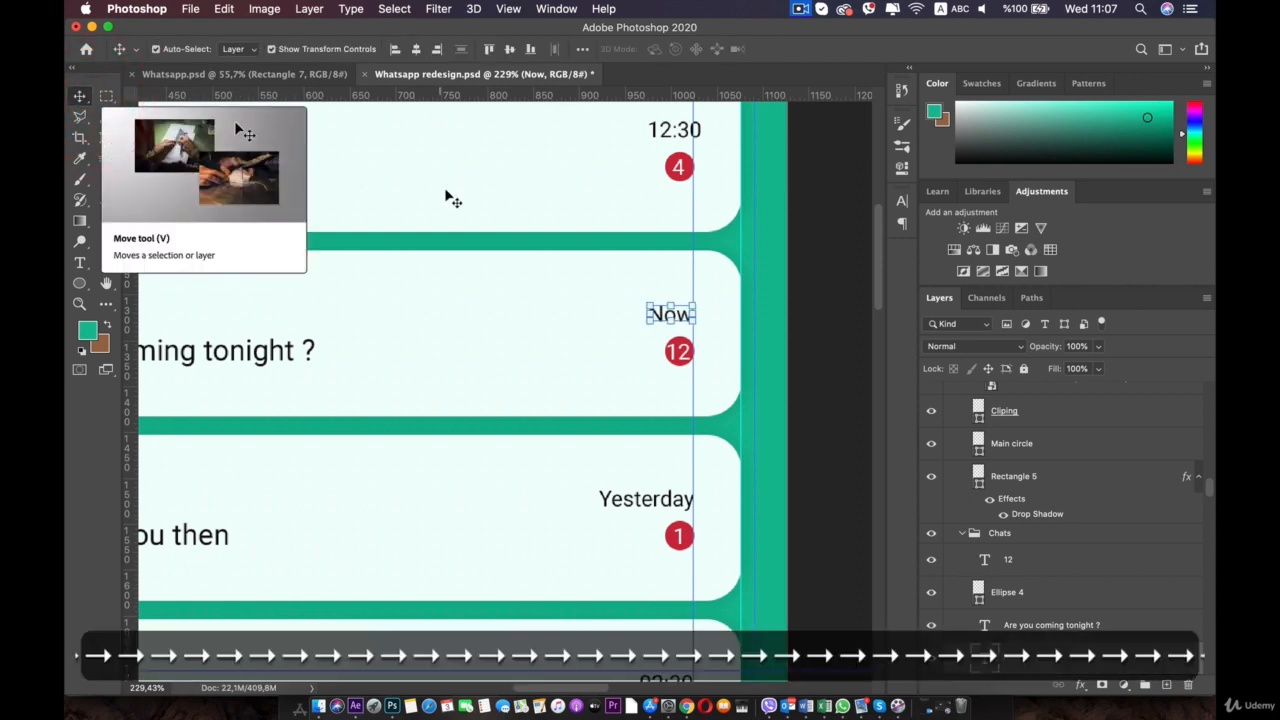
Deselect the time label and examine all seven chat cards for the alignment of their times and unread badges
{"action": "scroll", "coordinate": [563, 274], "scroll_direction": "up", "scroll_amount": 5}
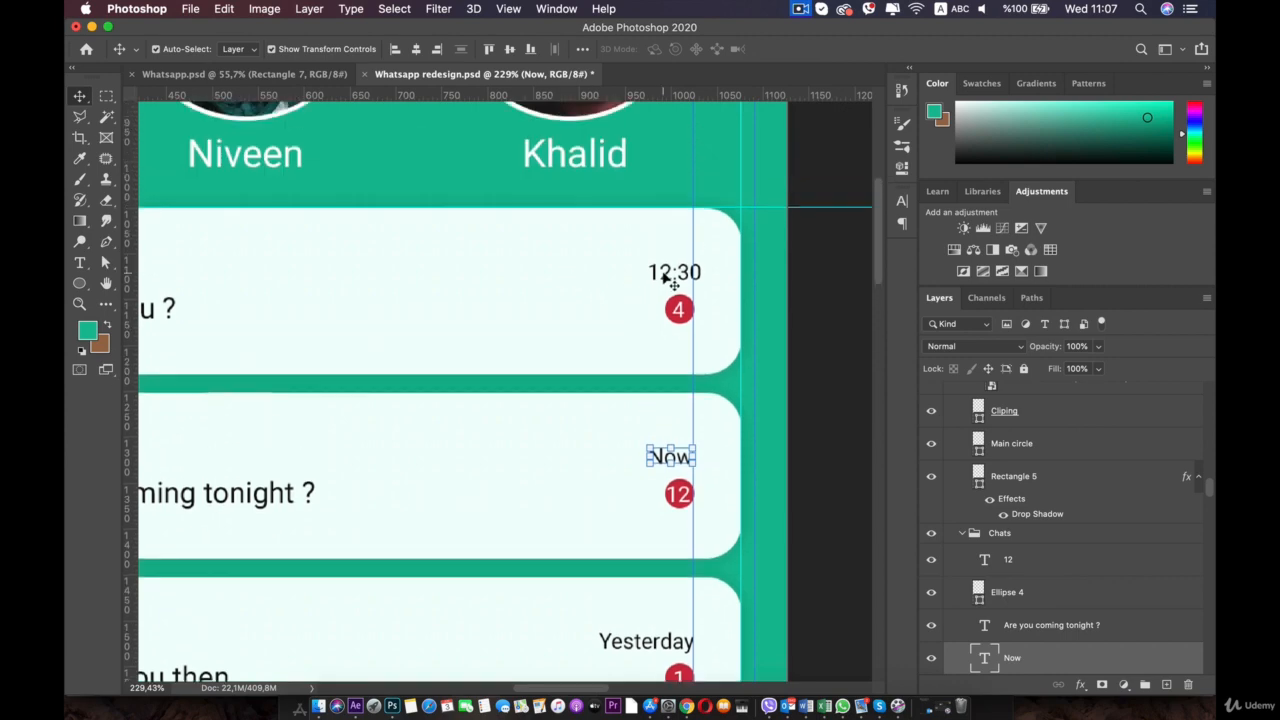
{"action": "scroll", "coordinate": [530, 424], "scroll_direction": "down", "scroll_amount": 4}
{"action": "scroll", "coordinate": [532, 422], "scroll_direction": "down", "scroll_amount": 6}
{"action": "scroll", "coordinate": [543, 434], "scroll_direction": "down", "scroll_amount": 3}
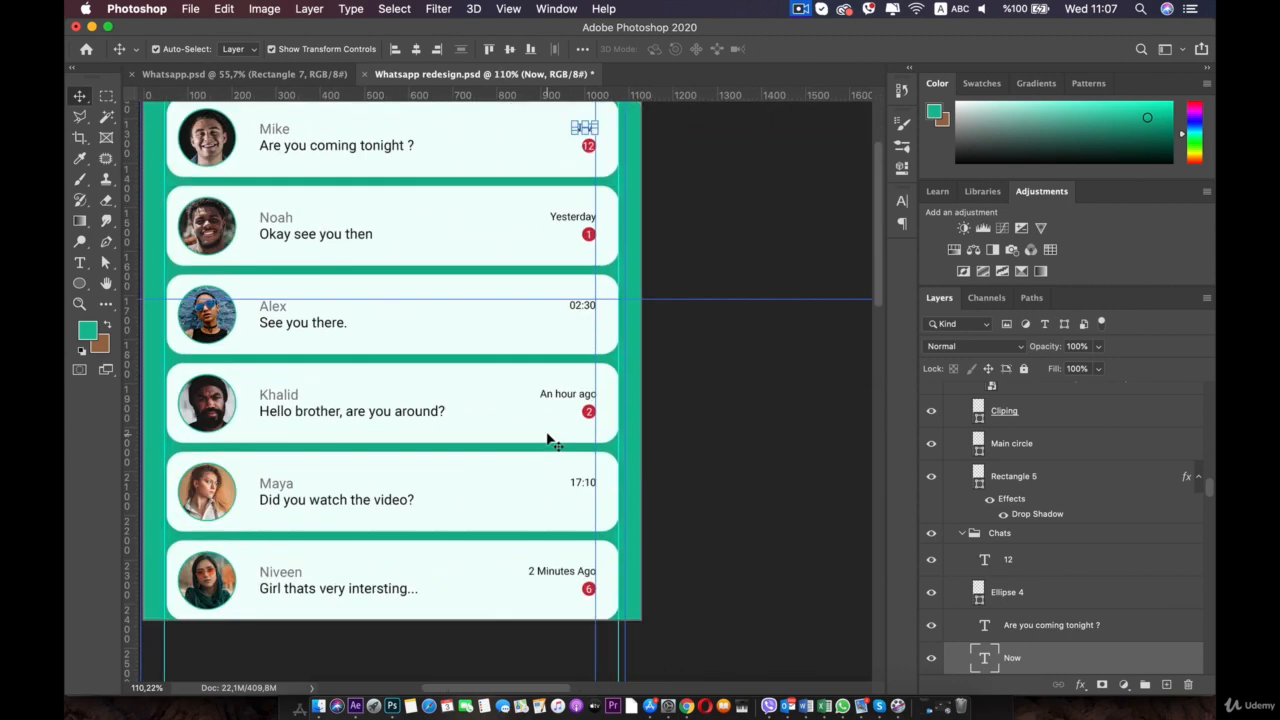
{"action": "scroll", "coordinate": [555, 447], "scroll_direction": "down", "scroll_amount": 2}
{"action": "scroll", "coordinate": [470, 440], "scroll_direction": "up", "scroll_amount": 5}
{"action": "scroll", "coordinate": [470, 440], "scroll_direction": "left", "scroll_amount": 4}
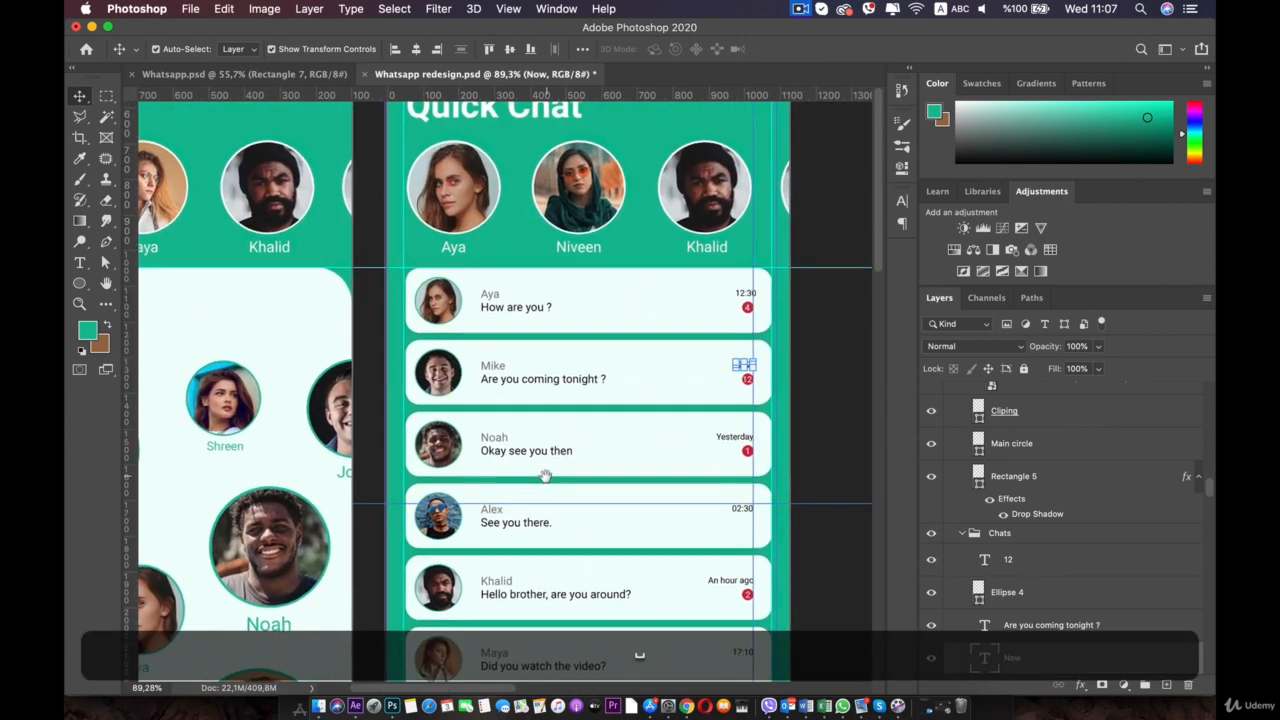
{"action": "left_click", "coordinate": [526, 480]}
{"action": "left_click", "coordinate": [856, 402]}
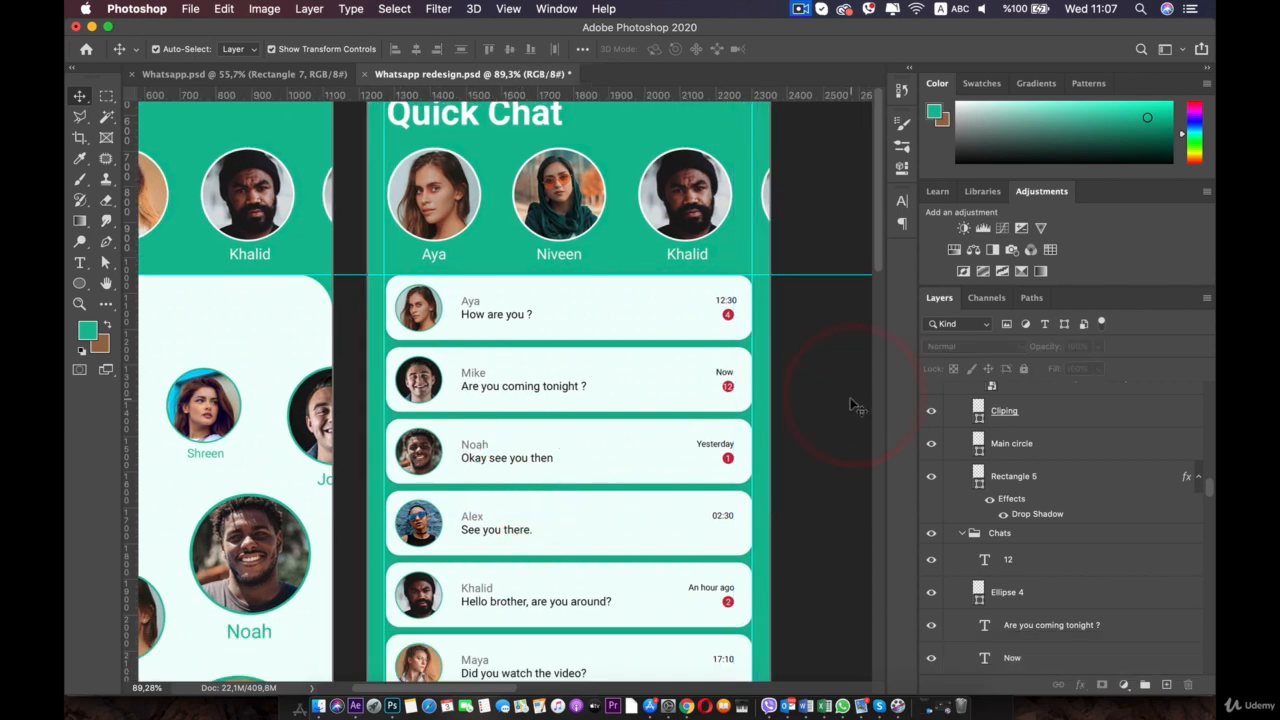
{"action": "scroll", "coordinate": [740, 410], "scroll_direction": "down", "scroll_amount": 3}
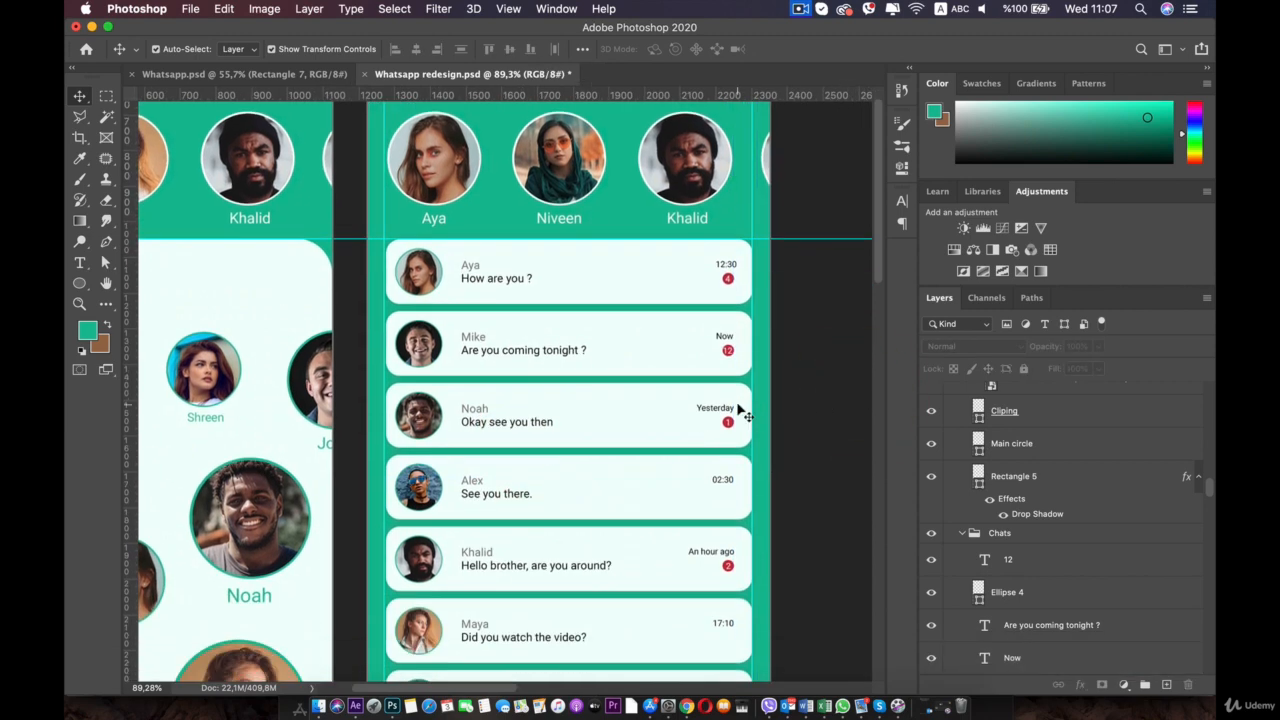
{"action": "scroll", "coordinate": [742, 408], "scroll_direction": "down", "scroll_amount": 3}
{"action": "scroll", "coordinate": [630, 452], "scroll_direction": "up", "scroll_amount": 2}
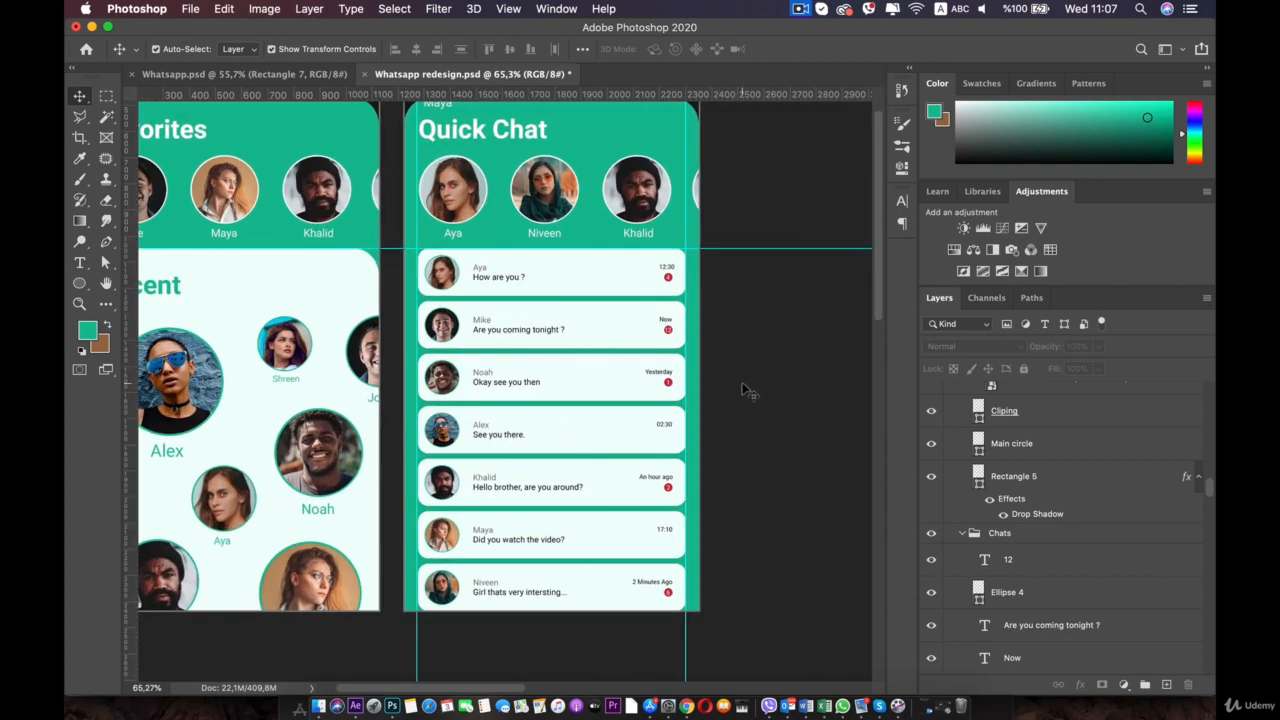
Examine the round pencil button over the chat cards in Whatsapp.psd, and return to Whatsapp redesign.psd
{"action": "left_click", "coordinate": [205, 75]}
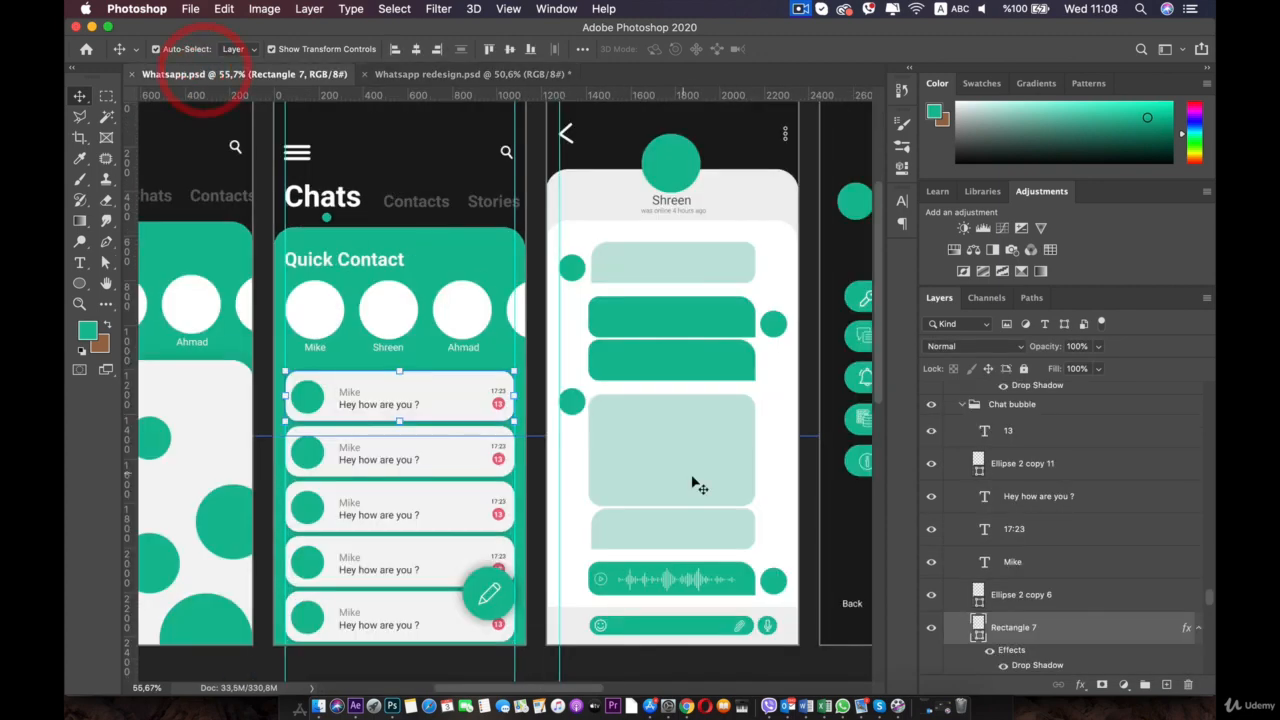
{"action": "key", "text": "space"}
{"action": "left_click_drag", "start_coordinate": [452, 530], "coordinate": [486, 414]}
{"action": "left_click", "coordinate": [525, 412]}
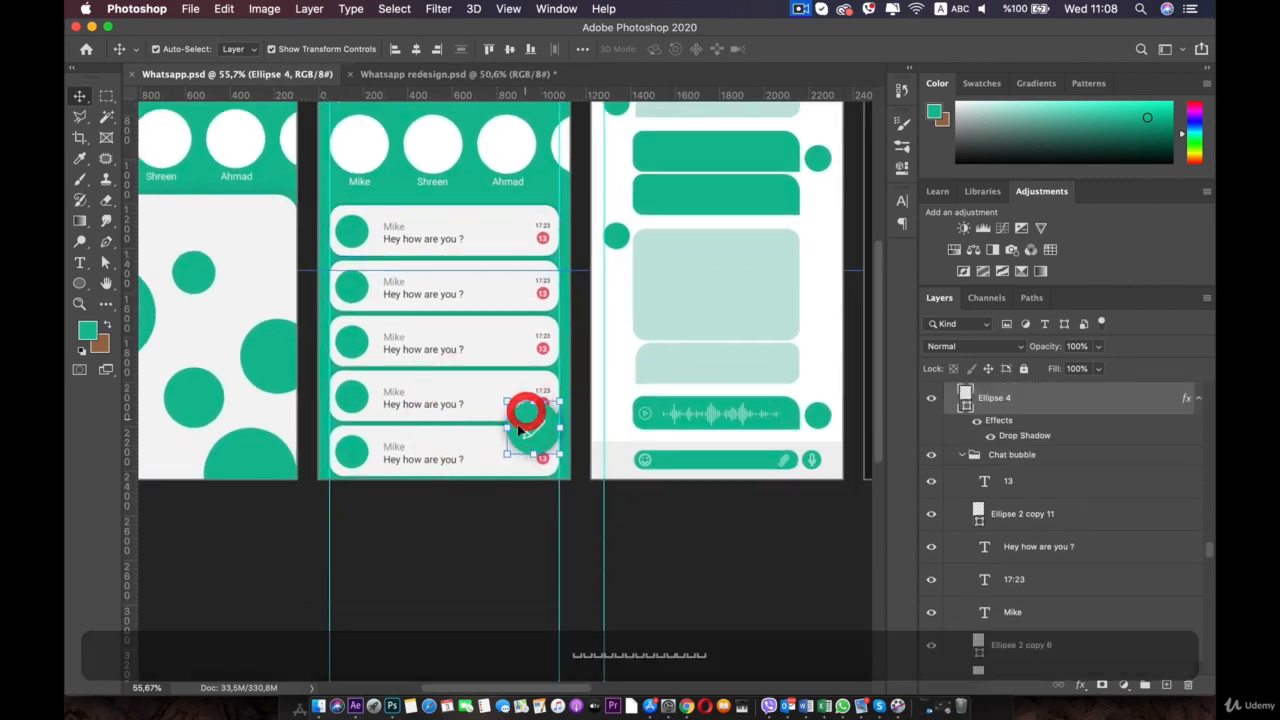
{"action": "scroll", "coordinate": [418, 285], "scroll_direction": "up", "scroll_amount": 5}
{"action": "left_click", "coordinate": [428, 324]}
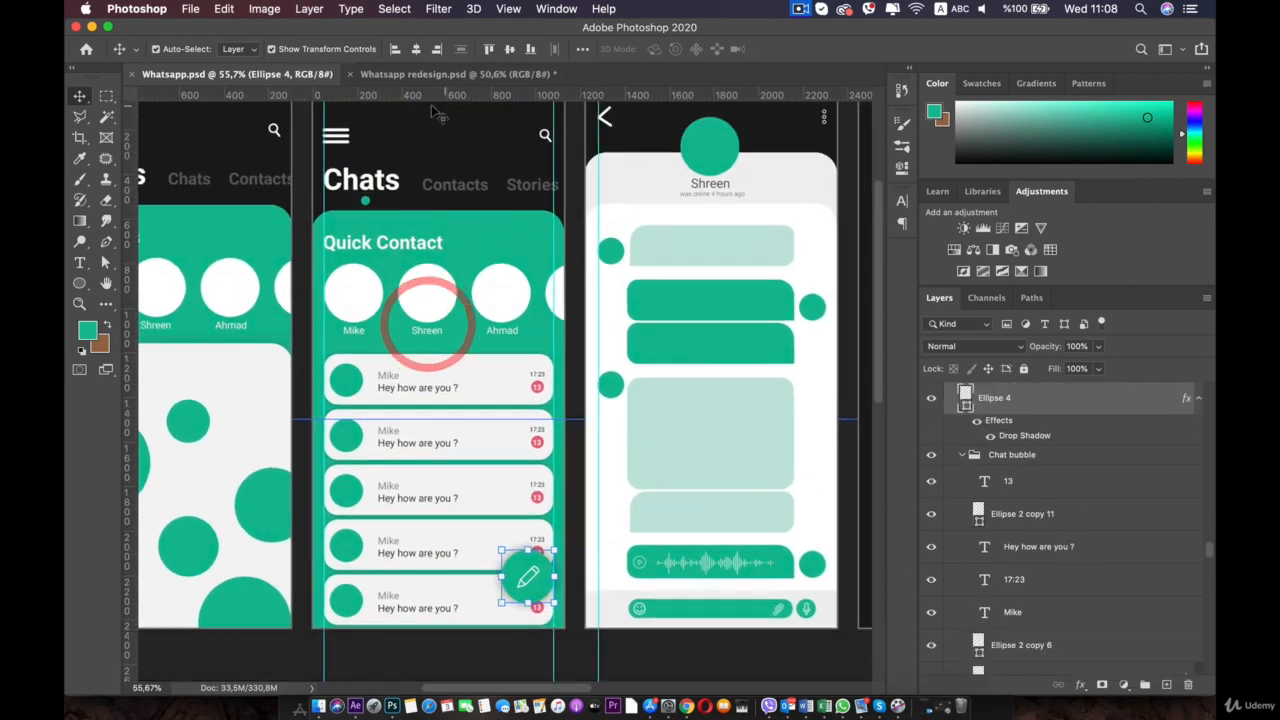
{"action": "left_click", "coordinate": [407, 74]}
{"action": "scroll", "coordinate": [580, 243], "scroll_direction": "up", "scroll_amount": 4}
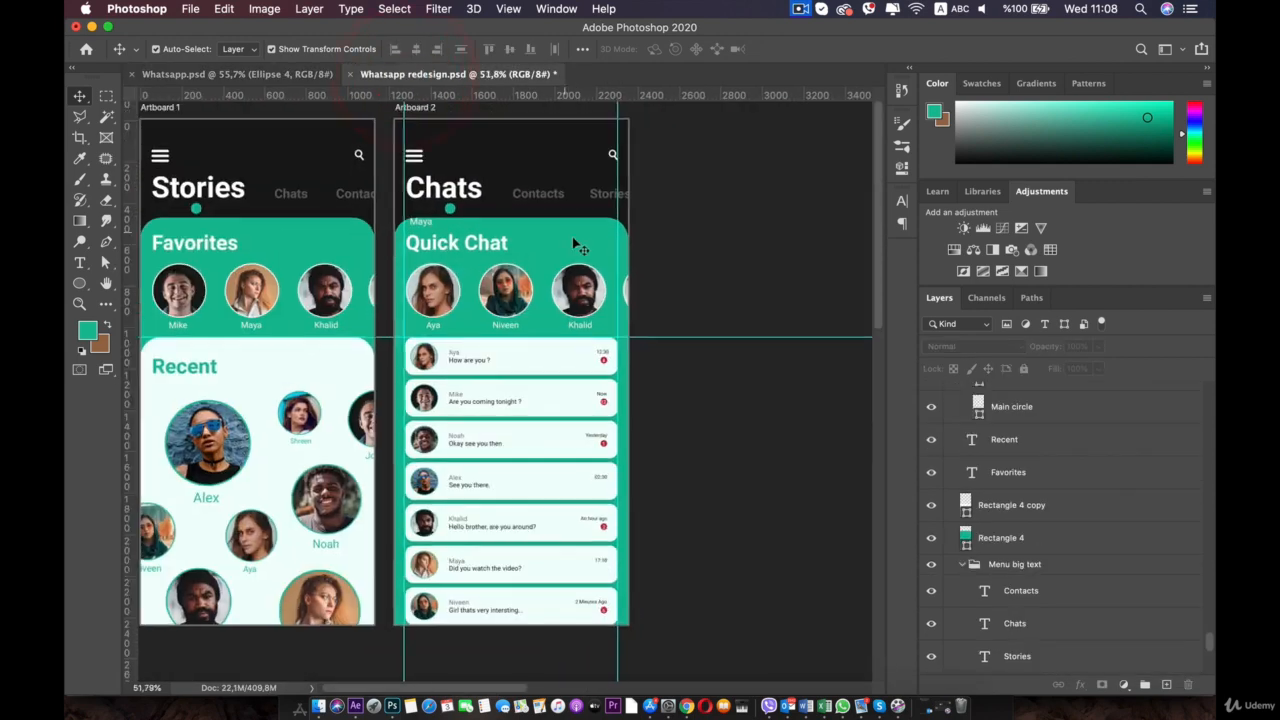
Delete the stray name label above the Quick Chat heading on Artboard 2
{"action": "left_click", "coordinate": [612, 340]}
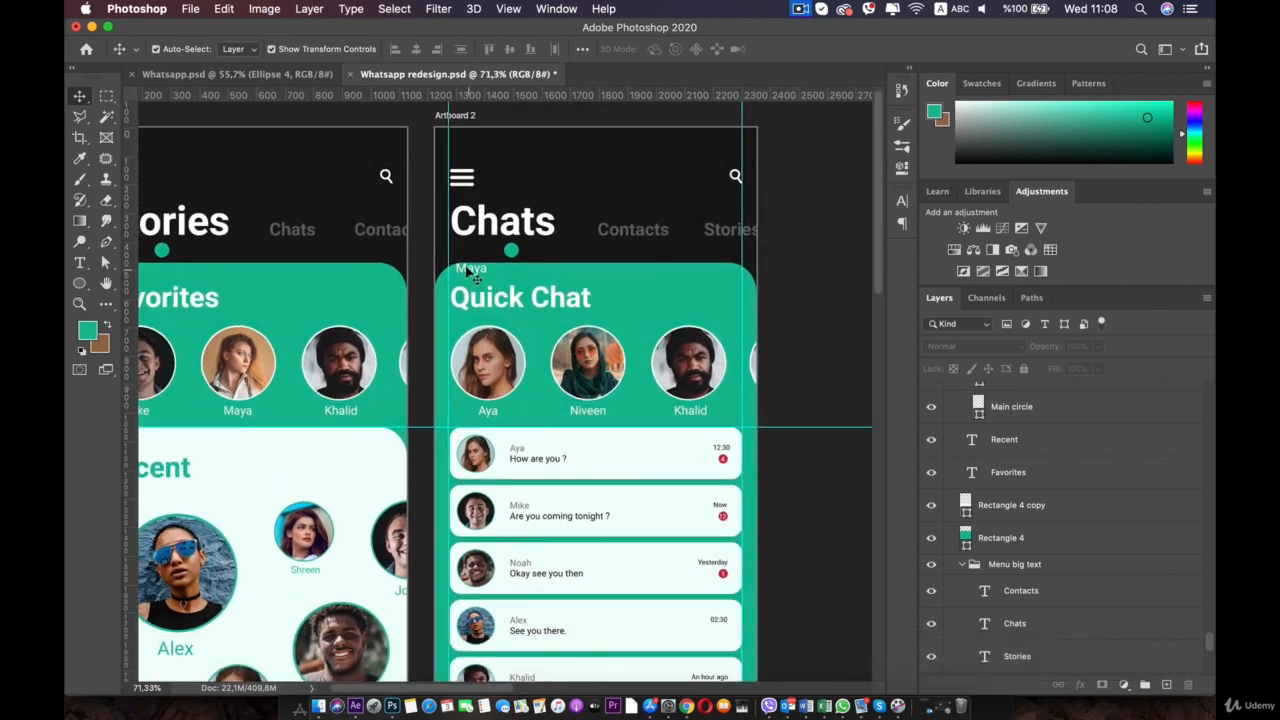
{"action": "left_click", "coordinate": [472, 270]}
{"action": "double_click", "coordinate": [478, 272]}
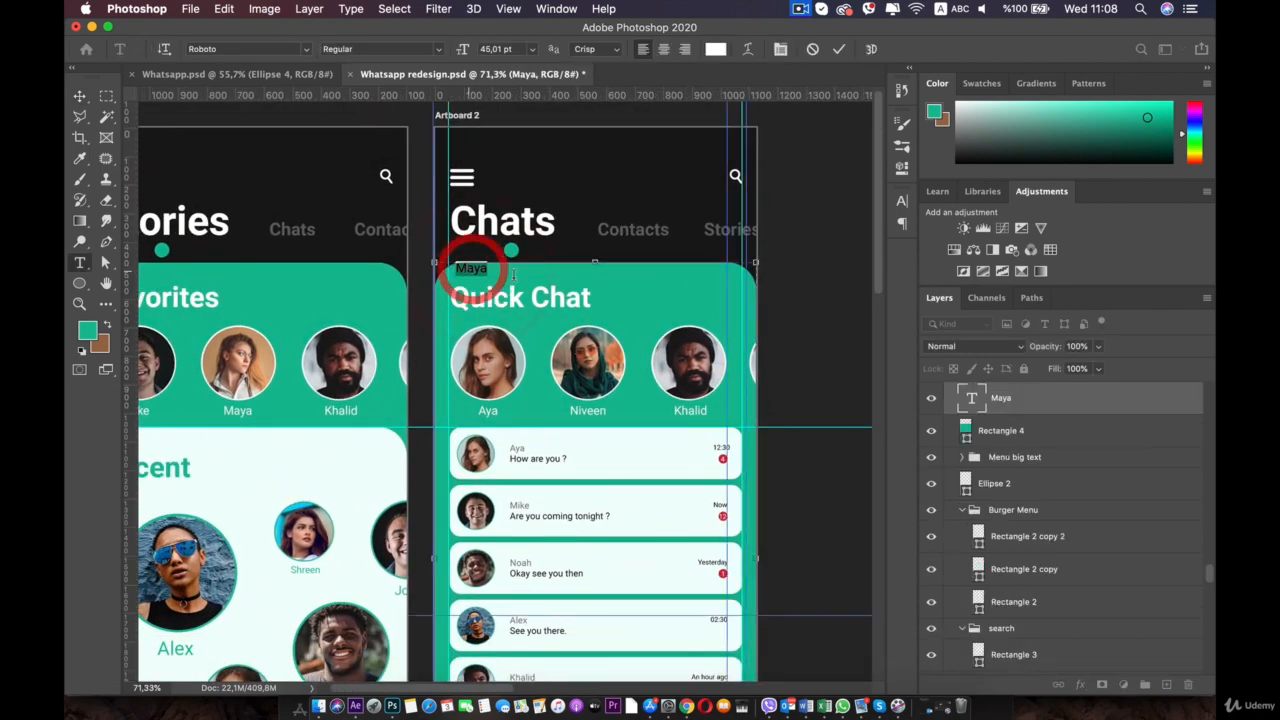
{"action": "left_click", "coordinate": [79, 93]}
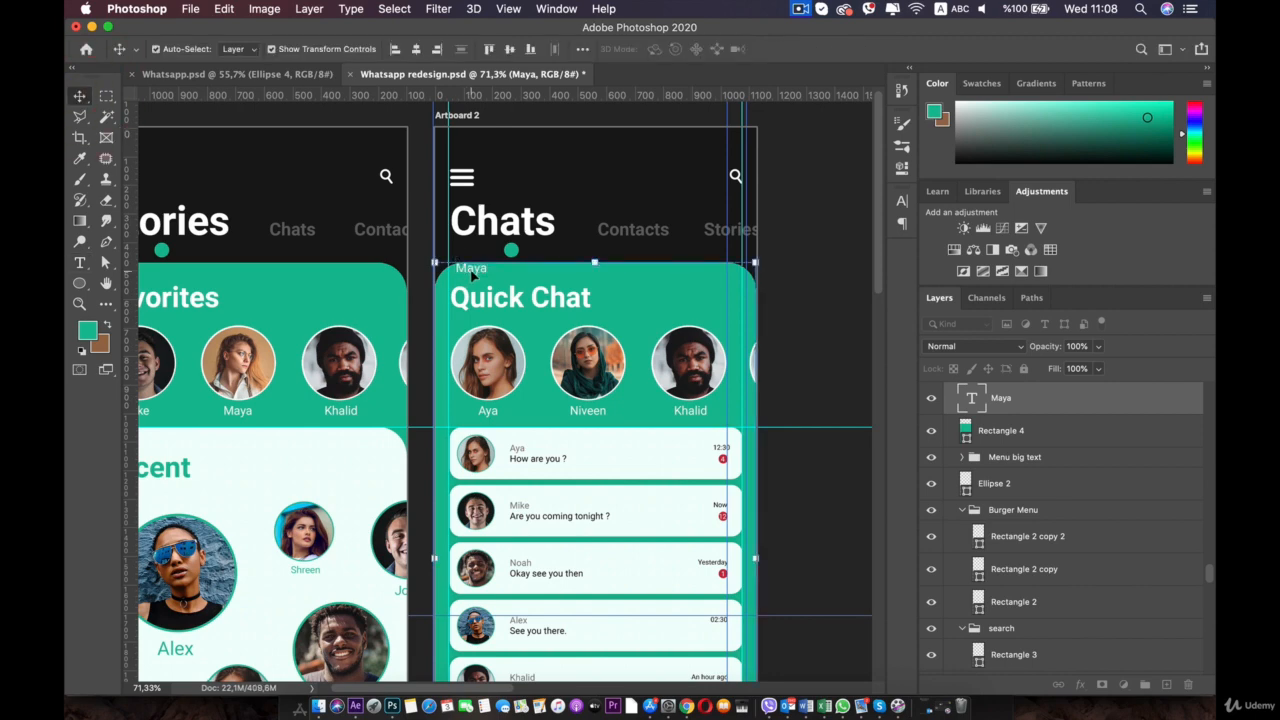
{"action": "key", "text": "BackSpace"}
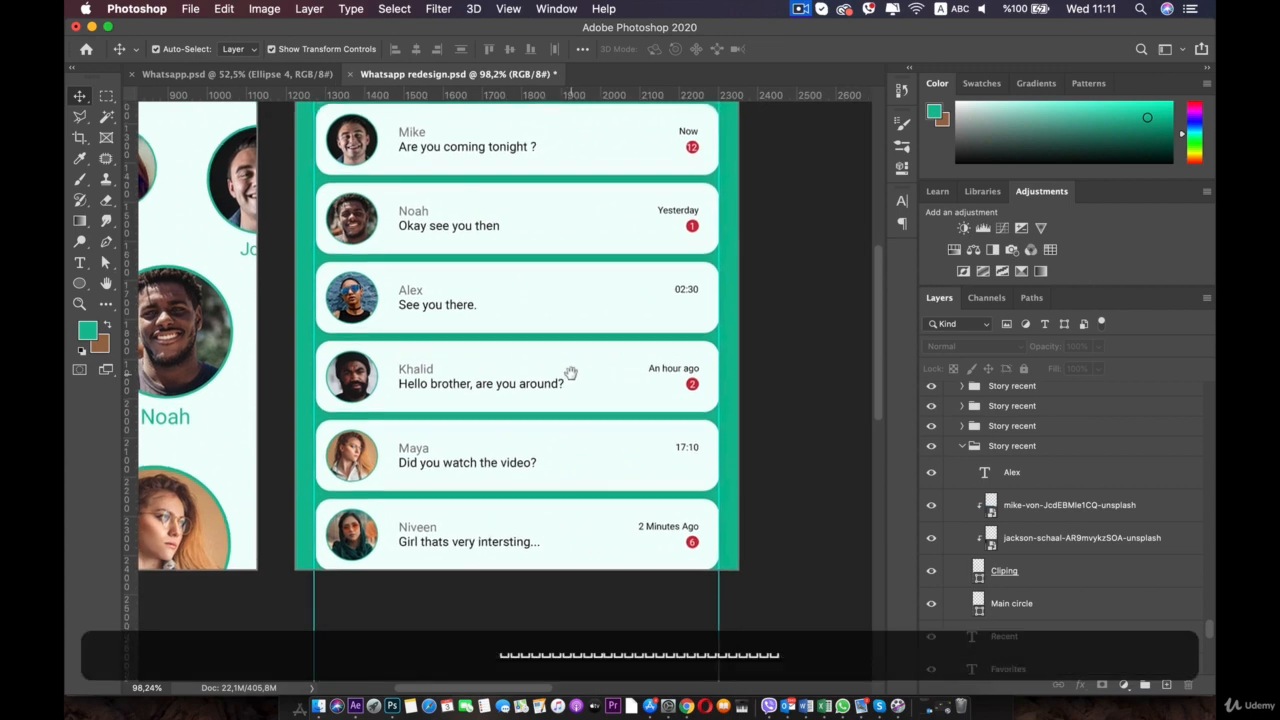
Draw a green circle about 216 px wide and place it over the right ends of the two lowest chat cards
{"action": "left_click_drag", "start_coordinate": [570, 373], "coordinate": [571, 395]}
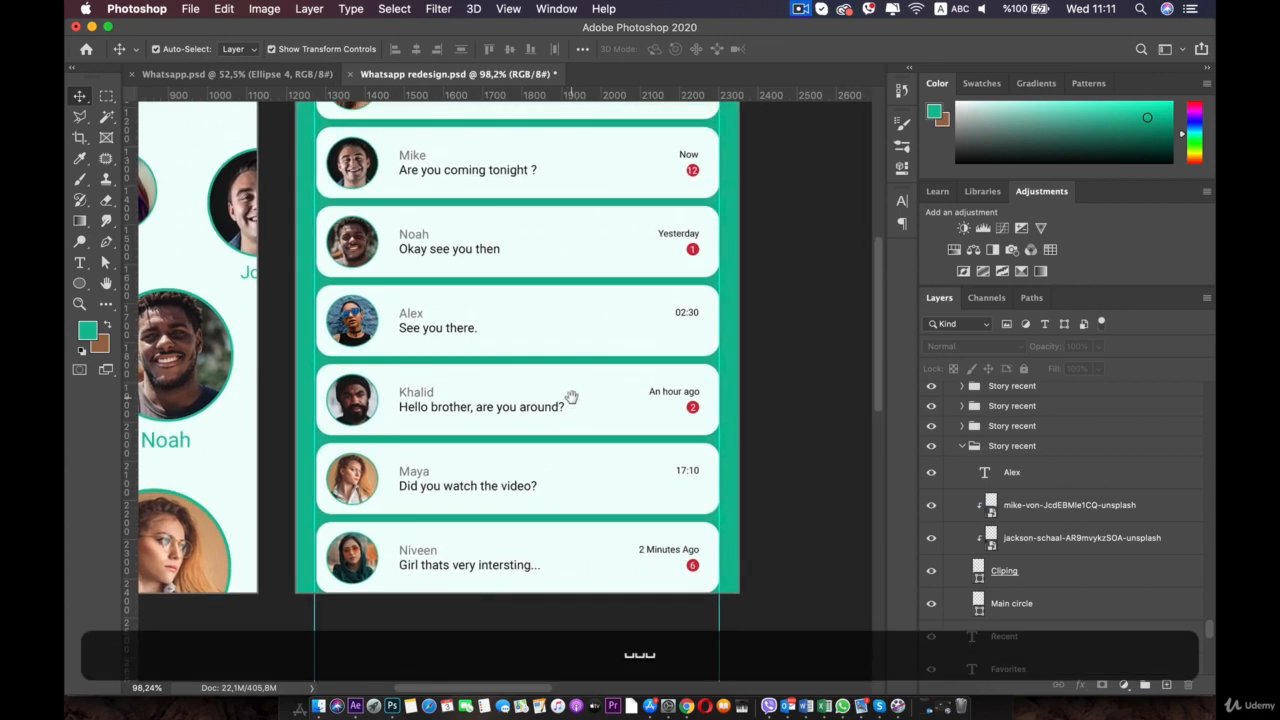
{"action": "left_click_drag", "start_coordinate": [86, 283], "coordinate": [160, 308]}
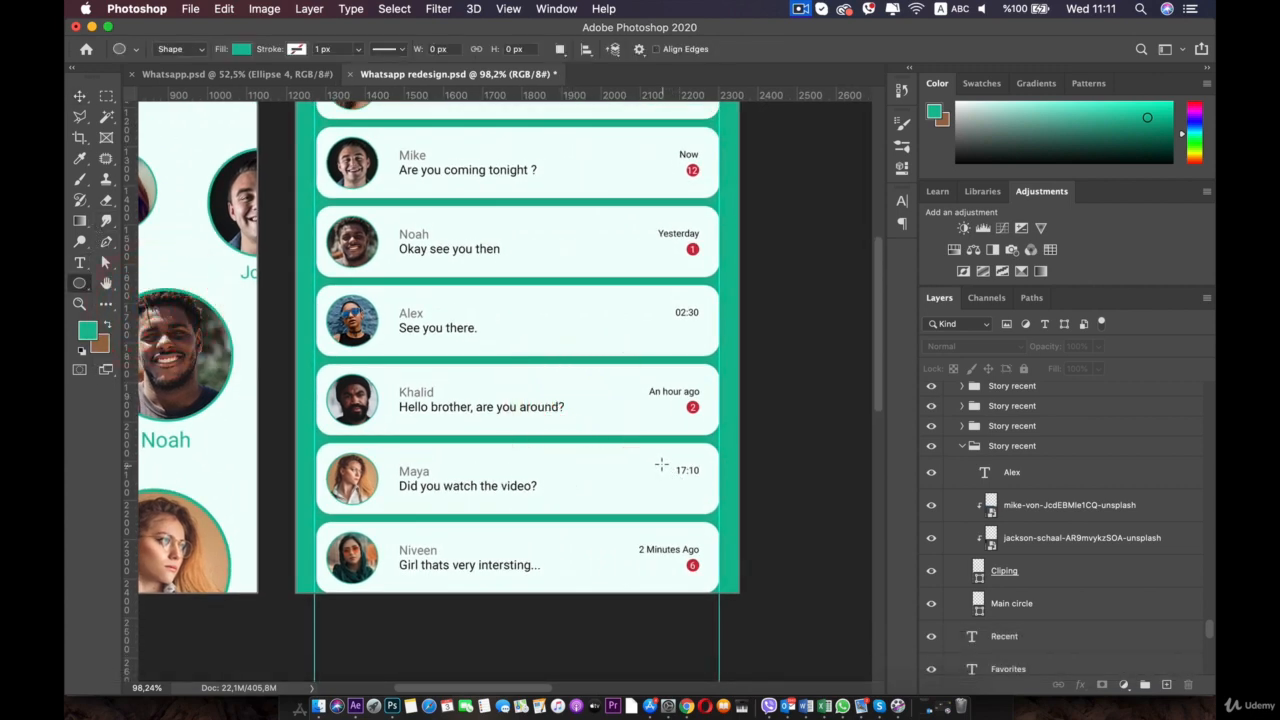
{"action": "left_click_drag", "start_coordinate": [634, 432], "coordinate": [716, 555]}
{"action": "left_click", "coordinate": [901, 168]}
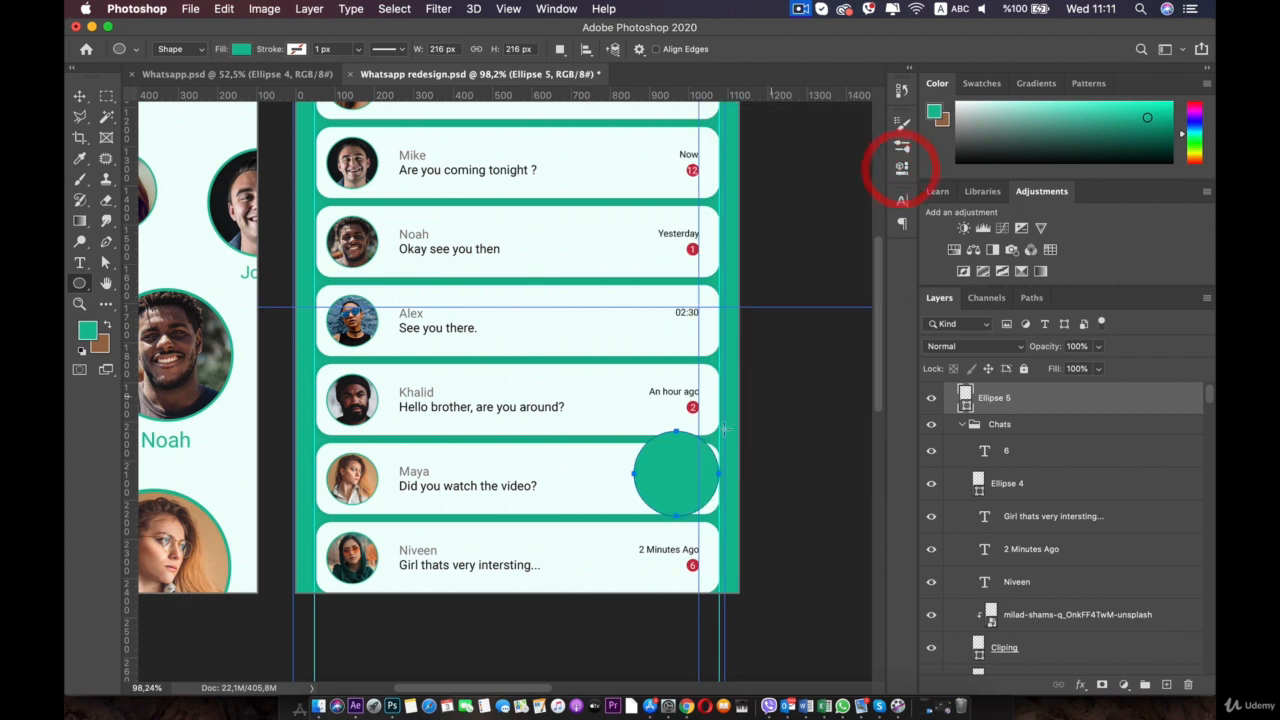
{"action": "key", "text": "v"}
{"action": "mouse_move", "coordinate": [683, 487]}
{"action": "left_mouse_down"}
{"action": "mouse_move", "coordinate": [663, 496]}
{"action": "mouse_move", "coordinate": [684, 493]}
{"action": "mouse_move", "coordinate": [688, 511]}
{"action": "left_mouse_up"}
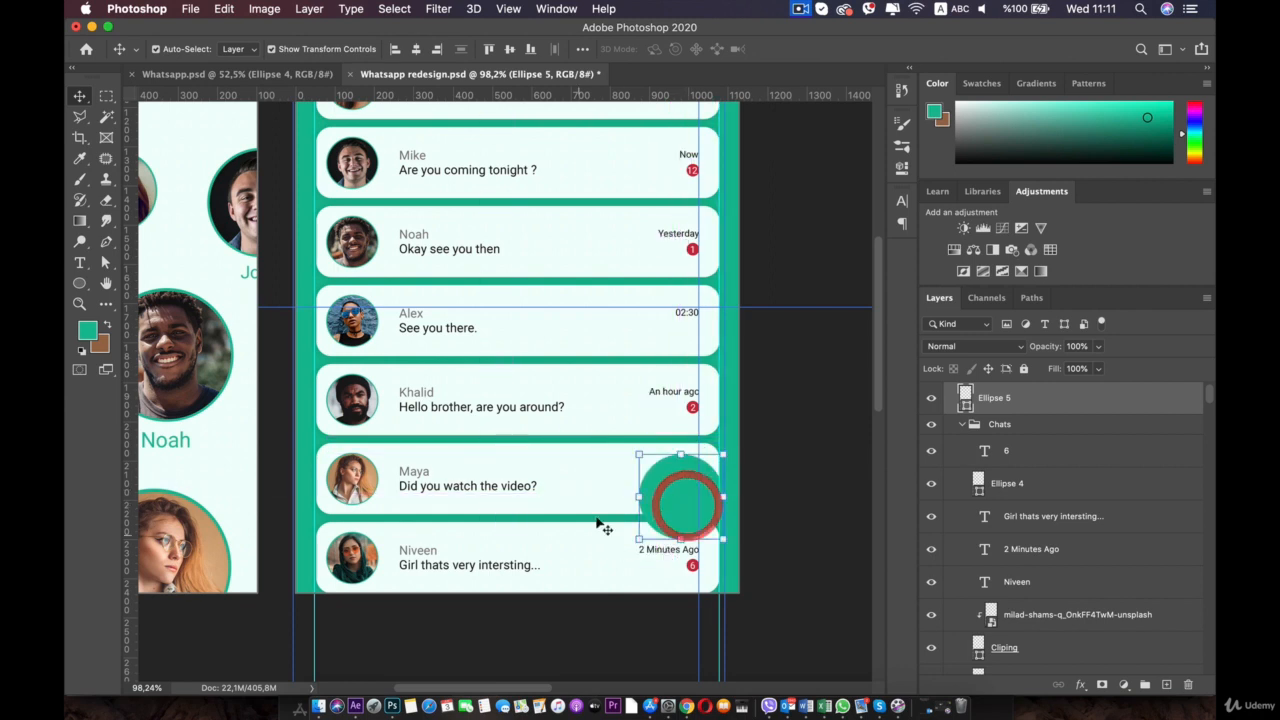
Add a drop shadow to the green circle with 20% opacity, 15% spread and 21 px size
{"action": "scroll", "coordinate": [1137, 408], "scroll_direction": "up", "scroll_amount": 1}
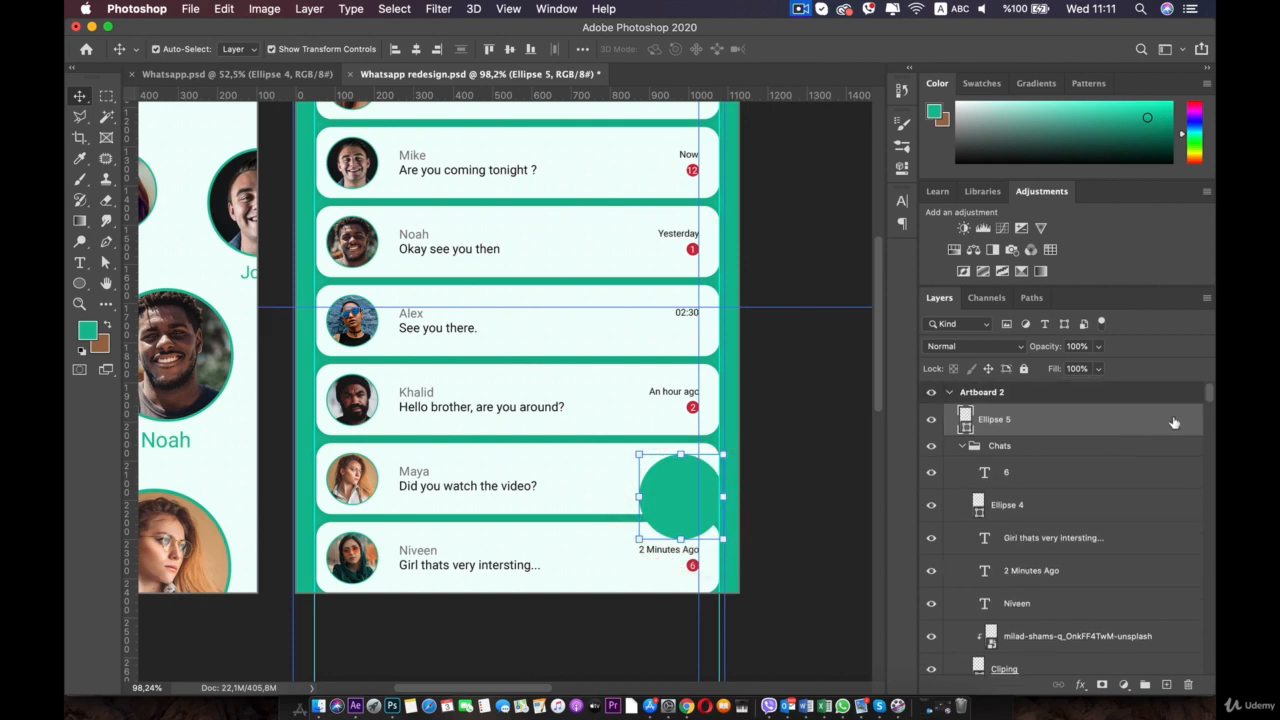
{"action": "double_click", "coordinate": [1174, 423]}
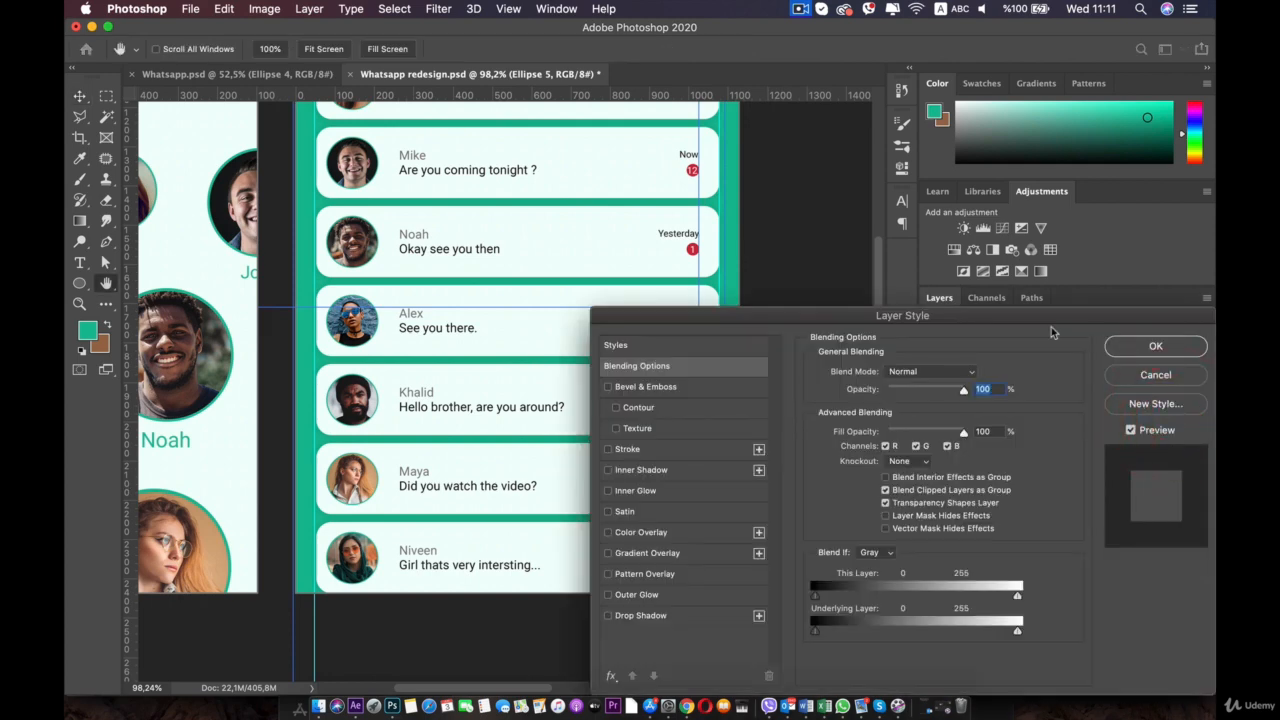
{"action": "left_click_drag", "start_coordinate": [1045, 315], "coordinate": [620, 8]}
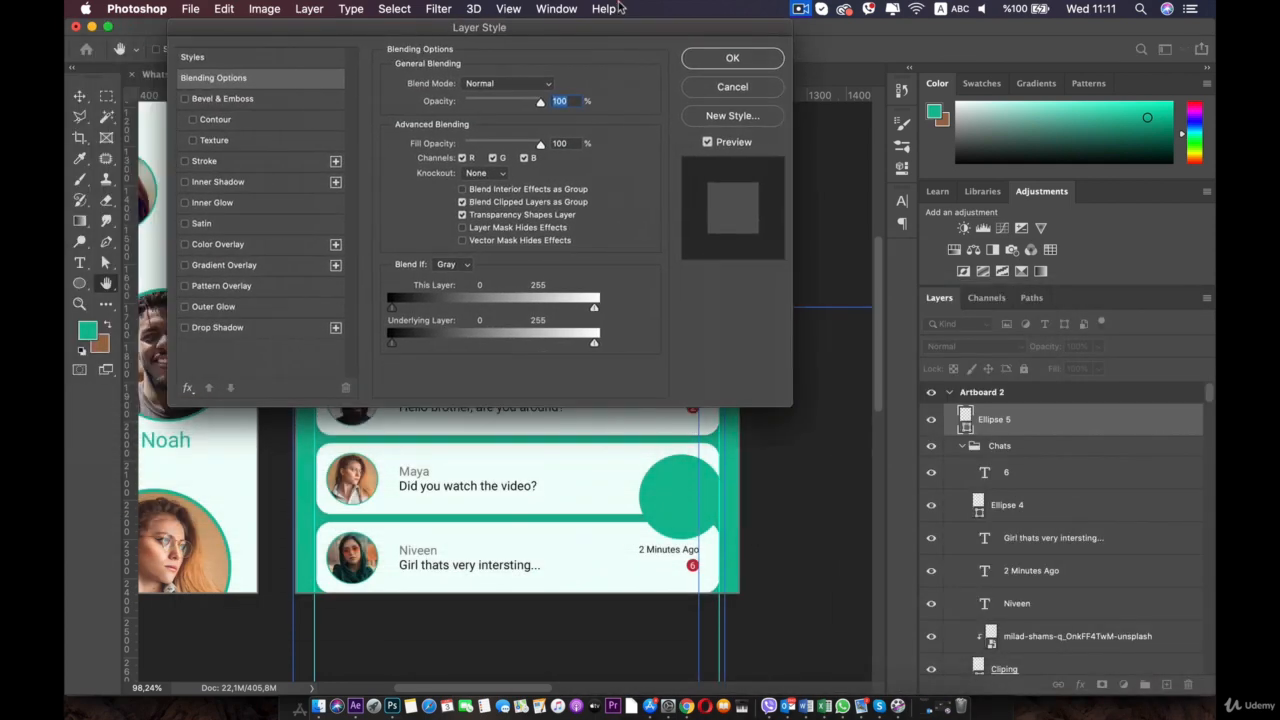
{"action": "left_click", "coordinate": [226, 329]}
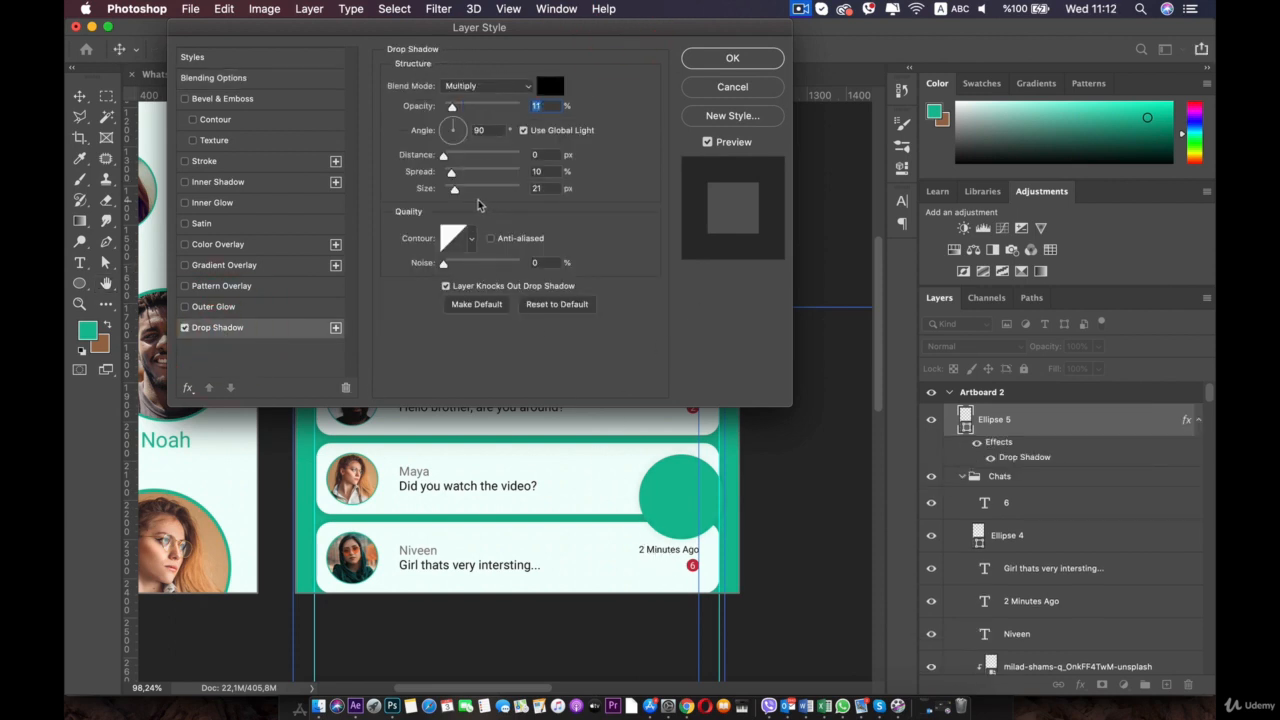
{"action": "left_click_drag", "start_coordinate": [450, 177], "coordinate": [454, 193]}
{"action": "left_click_drag", "start_coordinate": [452, 107], "coordinate": [461, 106]}
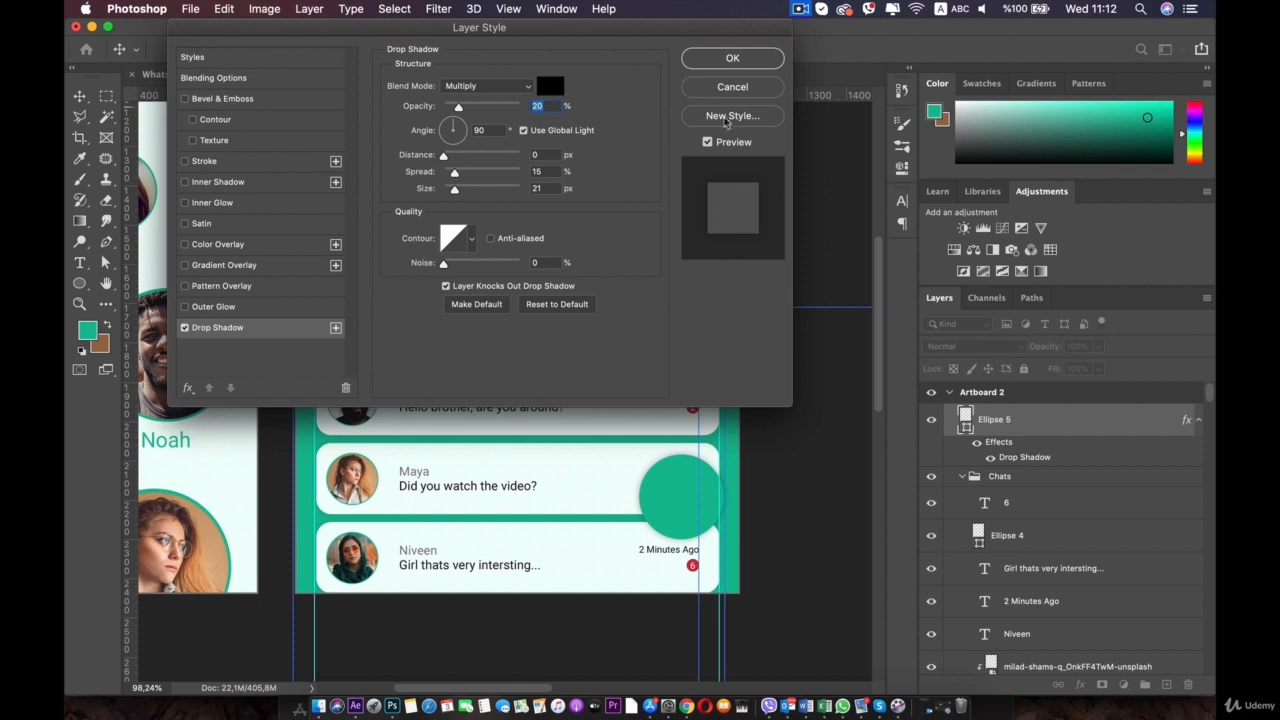
{"action": "left_click", "coordinate": [730, 57]}
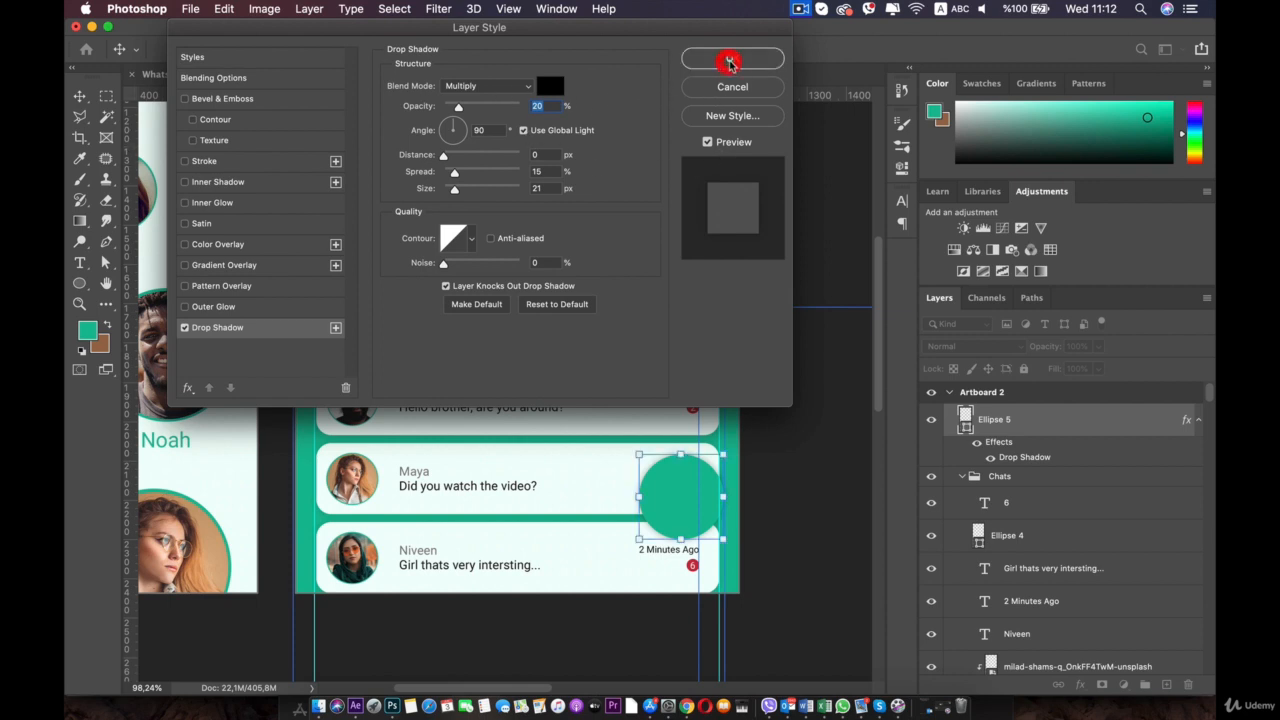
Switch to Finder and open the Icons folder with the interface icons
{"action": "left_click", "coordinate": [829, 439]}
{"action": "left_click", "coordinate": [682, 497]}
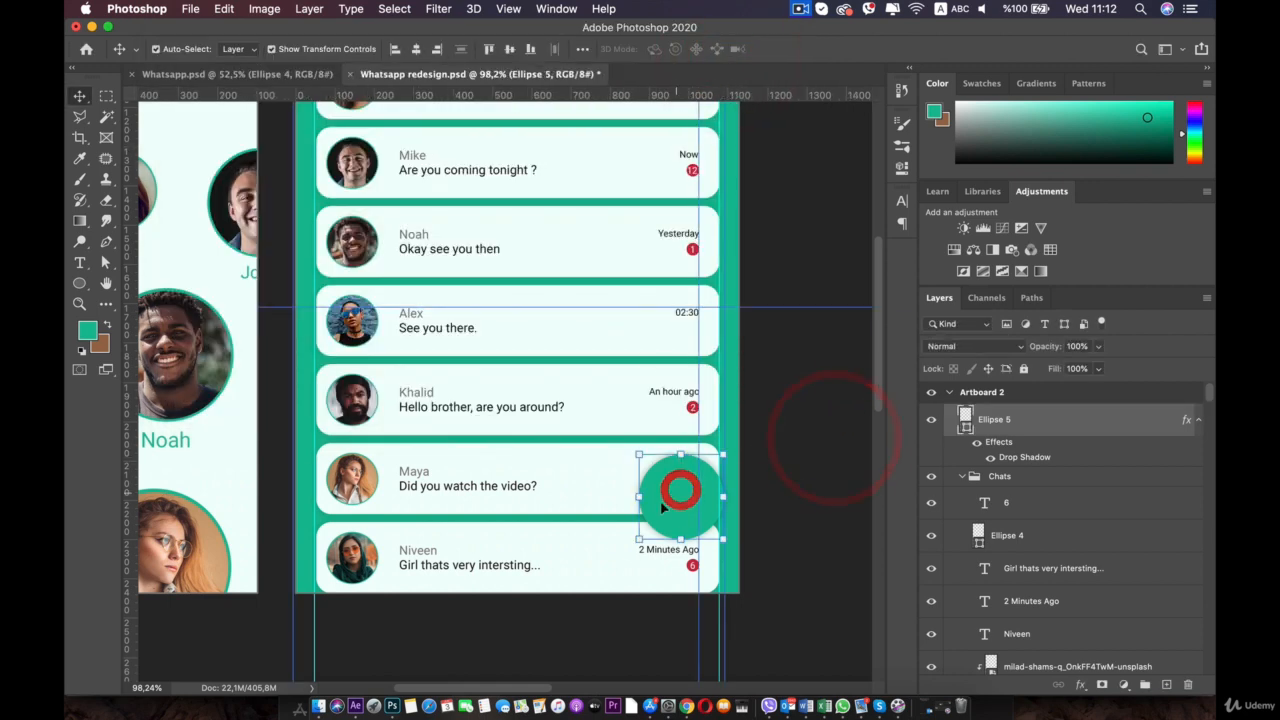
{"action": "left_click", "coordinate": [297, 708]}
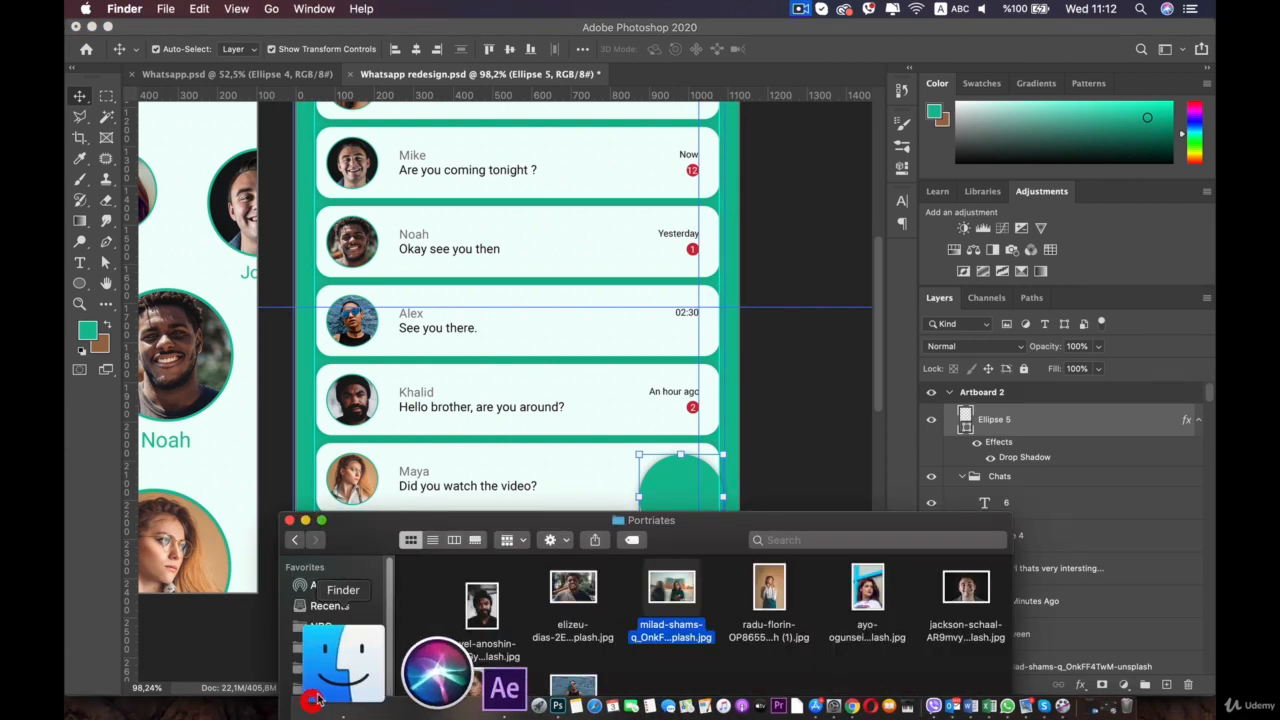
{"action": "left_click_drag", "start_coordinate": [704, 520], "coordinate": [888, 294]}
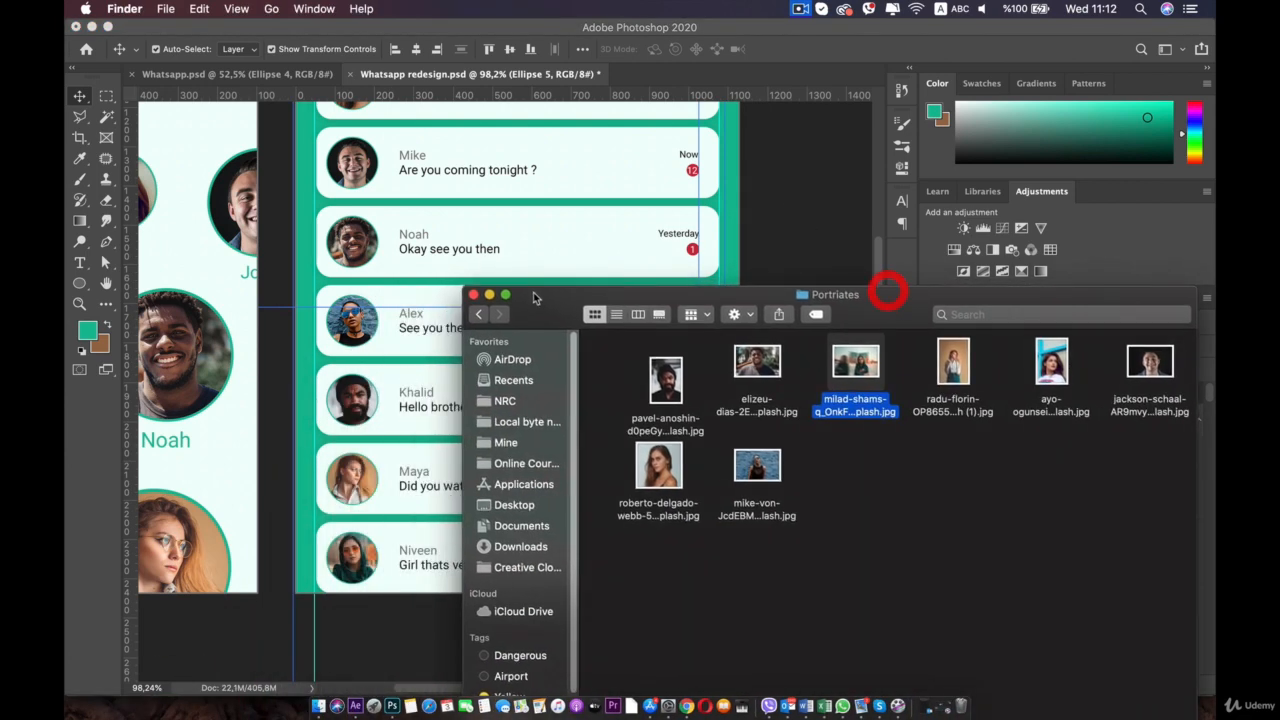
{"action": "left_click", "coordinate": [478, 314]}
{"action": "double_click", "coordinate": [716, 363]}
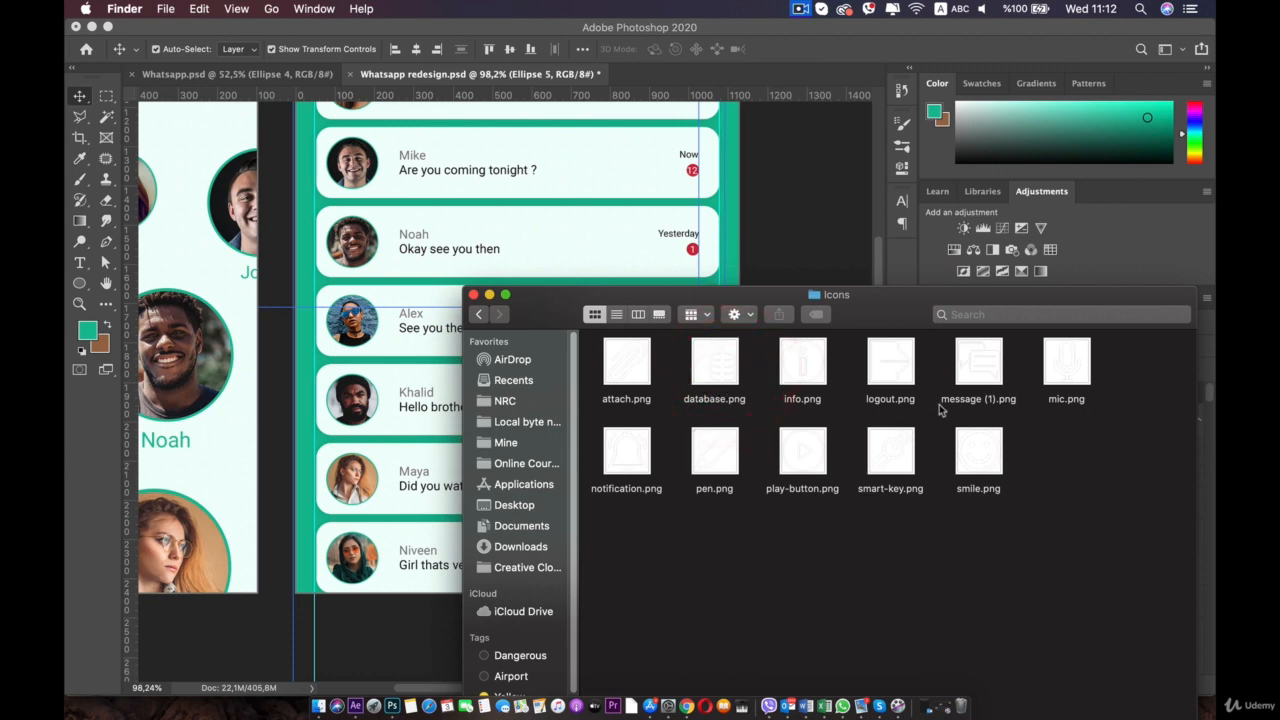
Preview pen.png and place it on Artboard 2 of Whatsapp redesign.psd in Photoshop
{"action": "left_click", "coordinate": [723, 453]}
{"action": "key", "text": "space"}
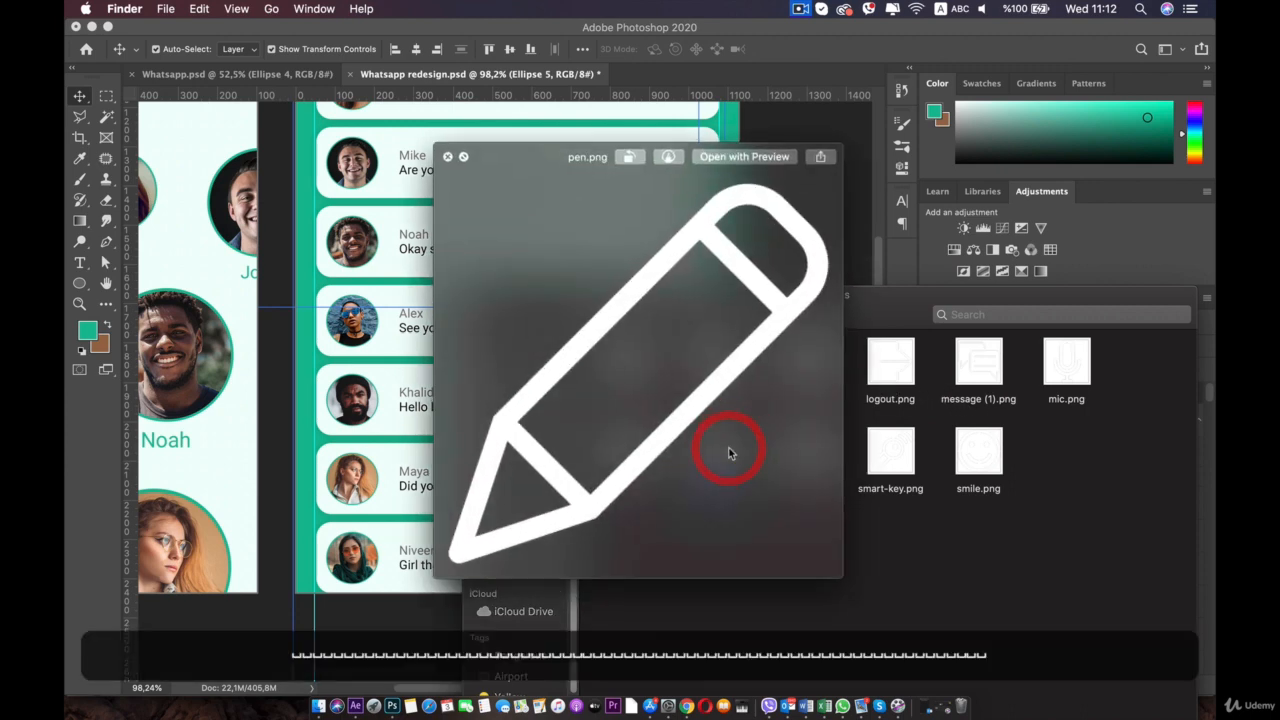
{"action": "key", "text": "space"}
{"action": "left_click_drag", "start_coordinate": [723, 457], "coordinate": [420, 456]}
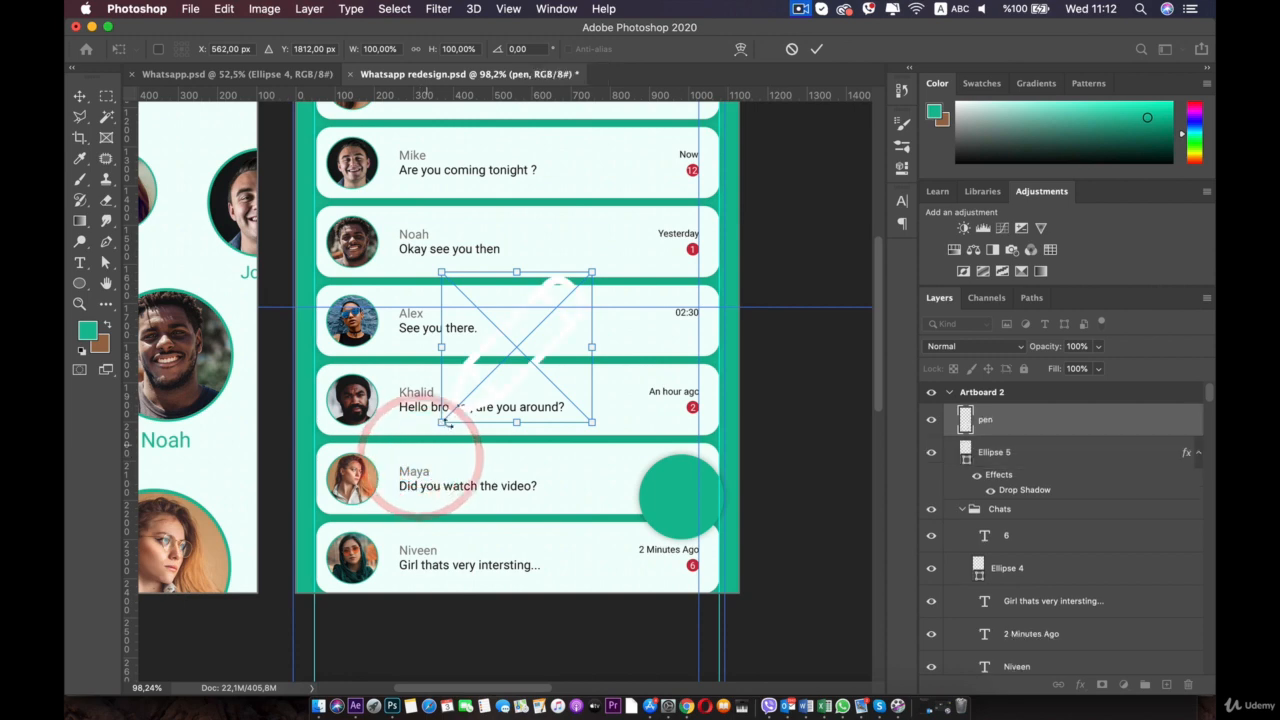
Scale the placed pen icon to about 28% and move it onto the green circle
{"action": "left_click_drag", "start_coordinate": [523, 351], "coordinate": [684, 496]}
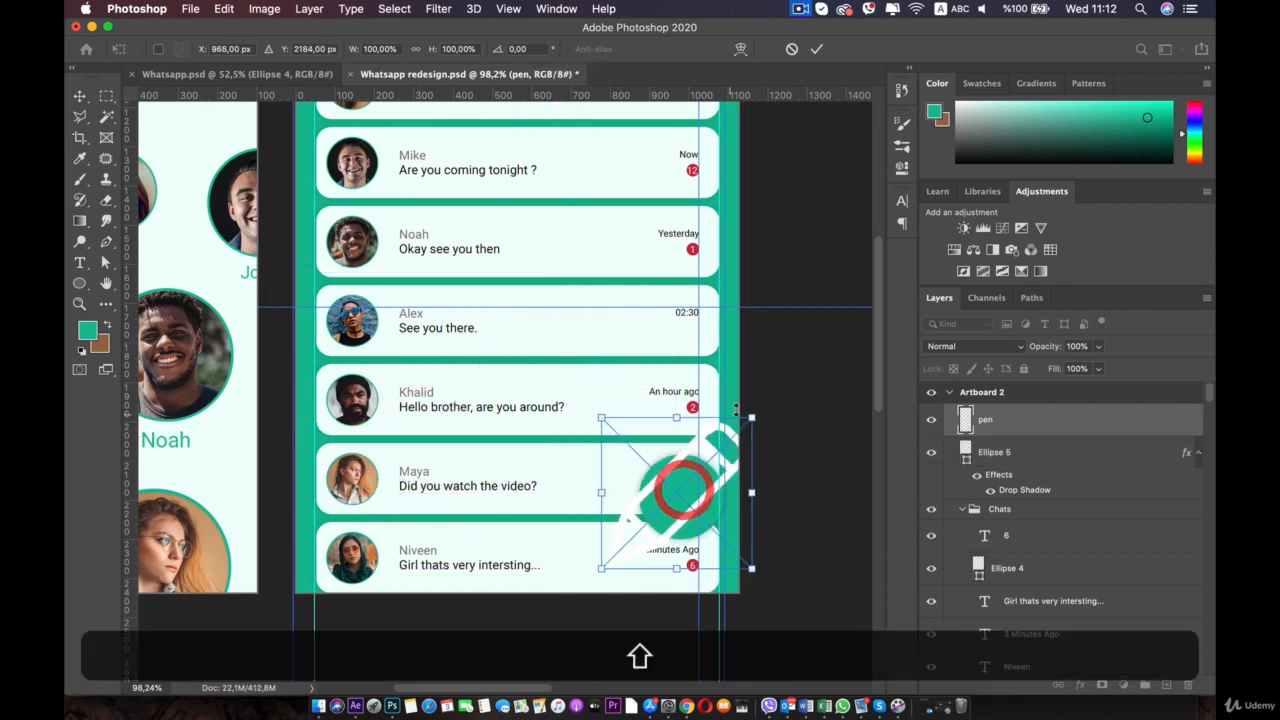
{"action": "left_click_drag", "start_coordinate": [749, 425], "coordinate": [629, 510]}
{"action": "key", "text": "super+plus"}
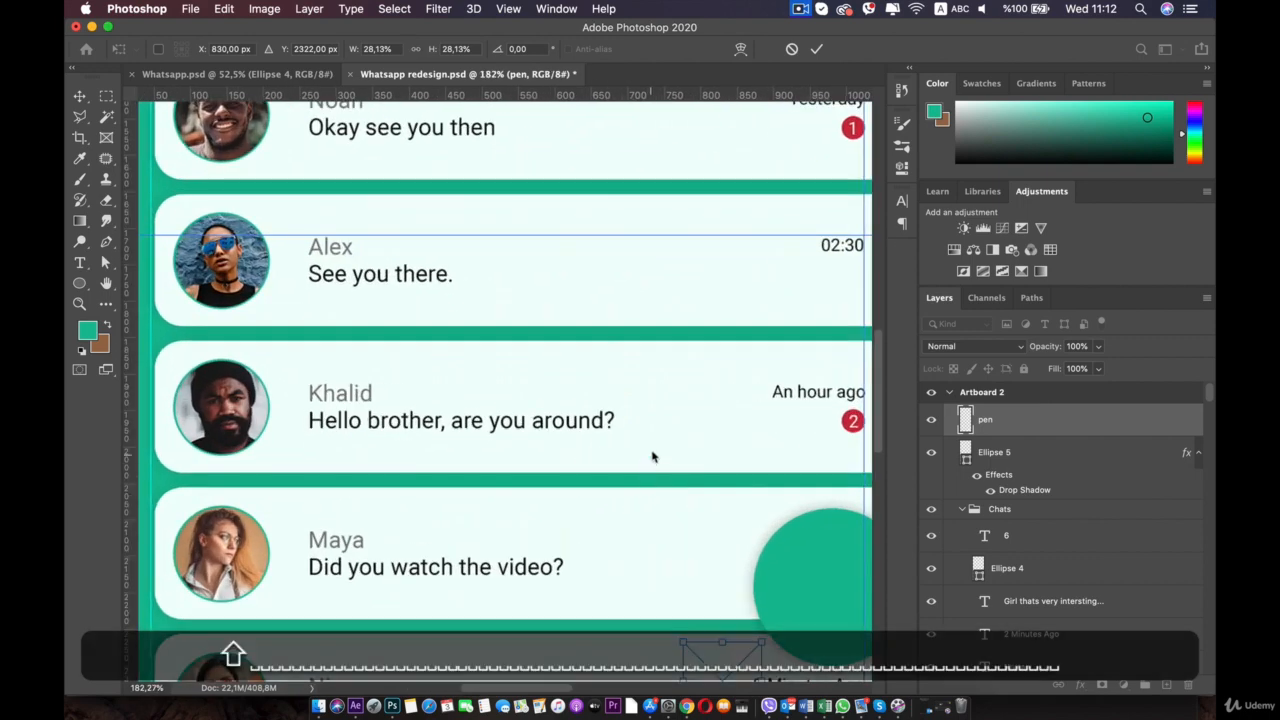
{"action": "left_click_drag", "start_coordinate": [653, 455], "coordinate": [446, 271]}
{"action": "left_click_drag", "start_coordinate": [528, 500], "coordinate": [622, 414]}
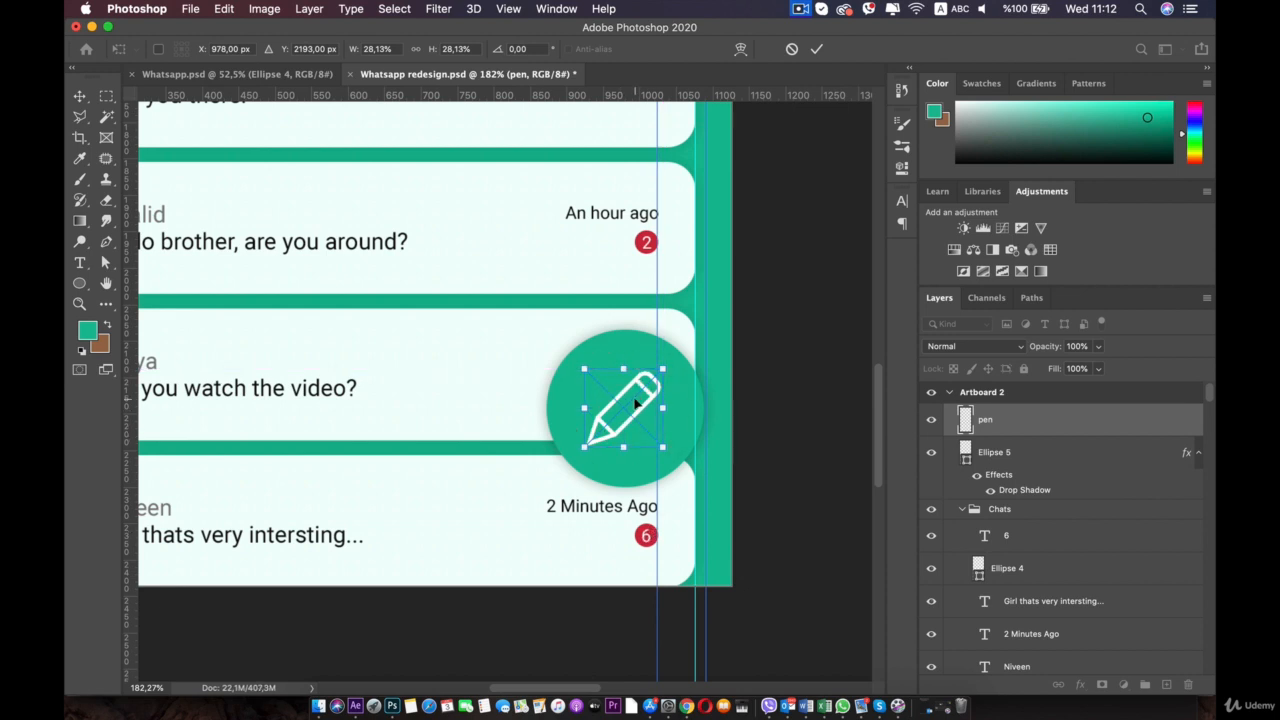
Nudge the pen icon to the right within the green circle and commit its placement
{"action": "key", "text": "Right"}
{"action": "key", "text": "Right"}
{"action": "key", "text": "Right"}
{"action": "key", "text": "Right"}
{"action": "key", "text": "Right"}
{"action": "key", "text": "Right"}
{"action": "key", "text": "Right"}
{"action": "key", "text": "Right"}
{"action": "key", "text": "Right"}
{"action": "key", "text": "Right"}
{"action": "double_click", "coordinate": [634, 400]}
{"action": "left_click", "coordinate": [822, 398]}
Nudge only the green circle slightly to the right behind the pen icon
{"action": "scroll", "coordinate": [822, 398], "scroll_direction": "down", "scroll_amount": 1}
{"action": "scroll", "coordinate": [822, 396], "scroll_direction": "down", "scroll_amount": 8}
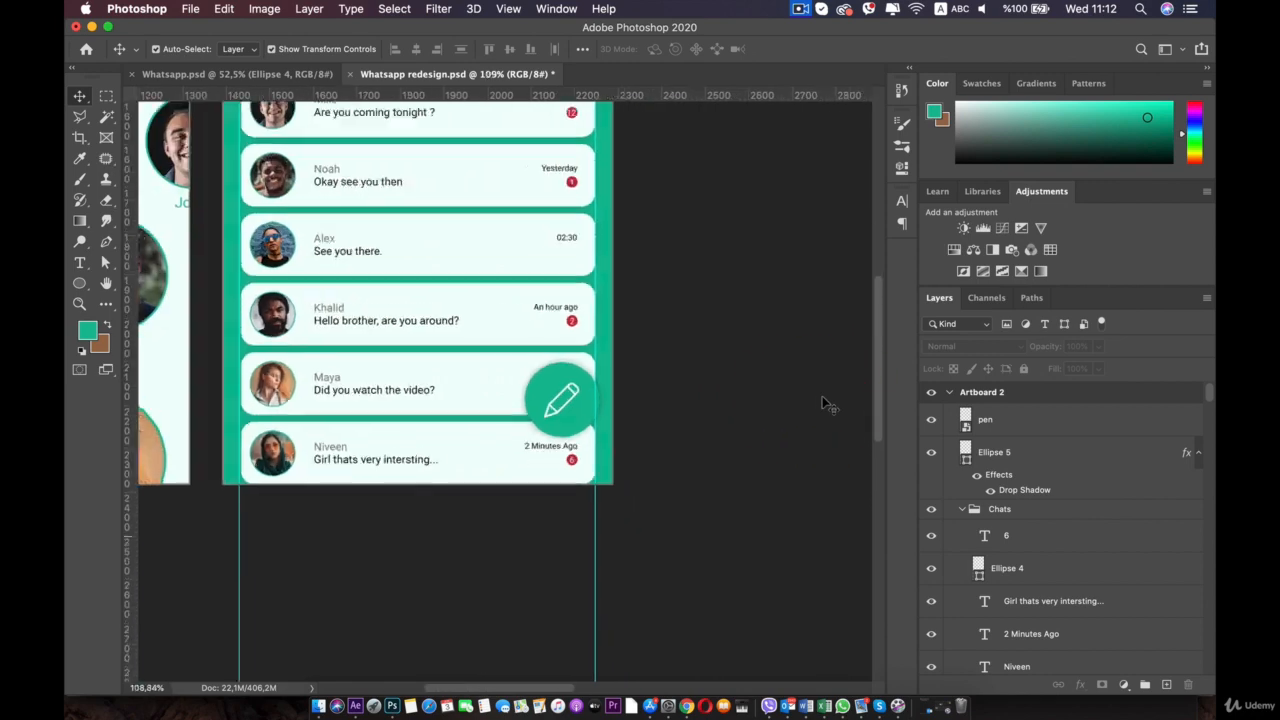
{"action": "key", "text": "space"}
{"action": "left_click_drag", "start_coordinate": [778, 452], "coordinate": [793, 452]}
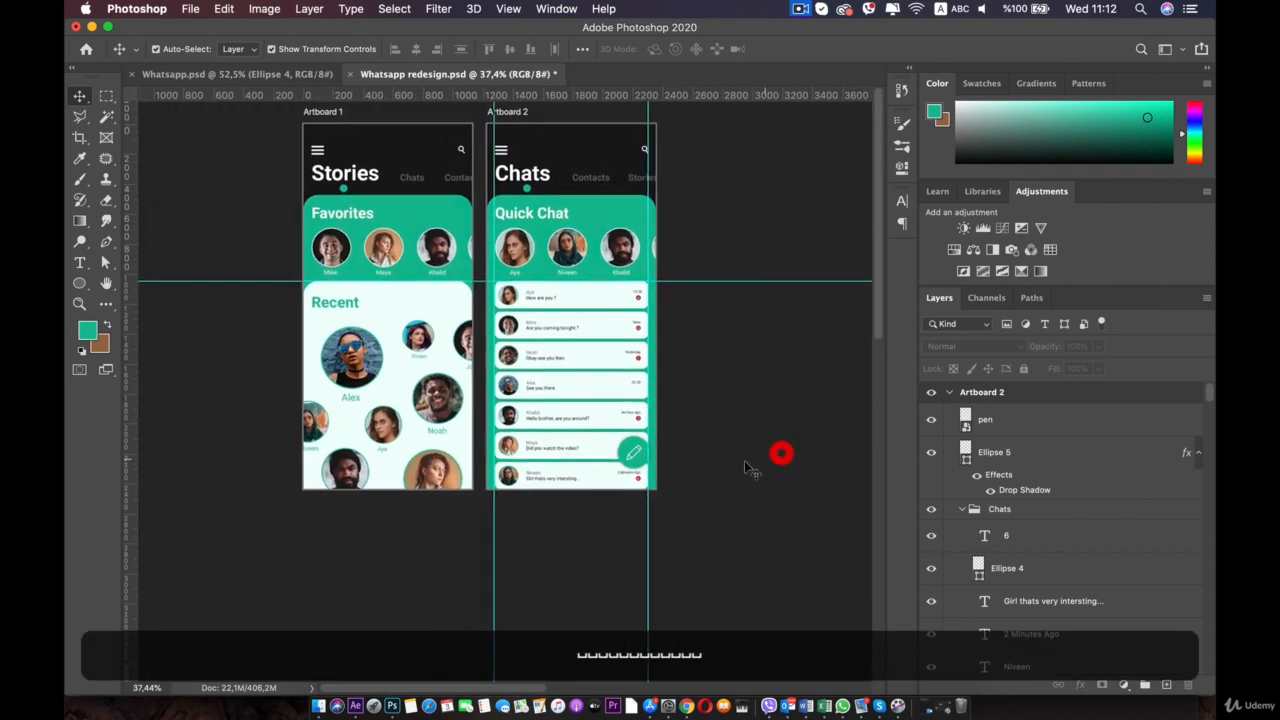
{"action": "scroll", "coordinate": [713, 463], "scroll_direction": "up", "scroll_amount": 4}
{"action": "left_click", "coordinate": [727, 503]}
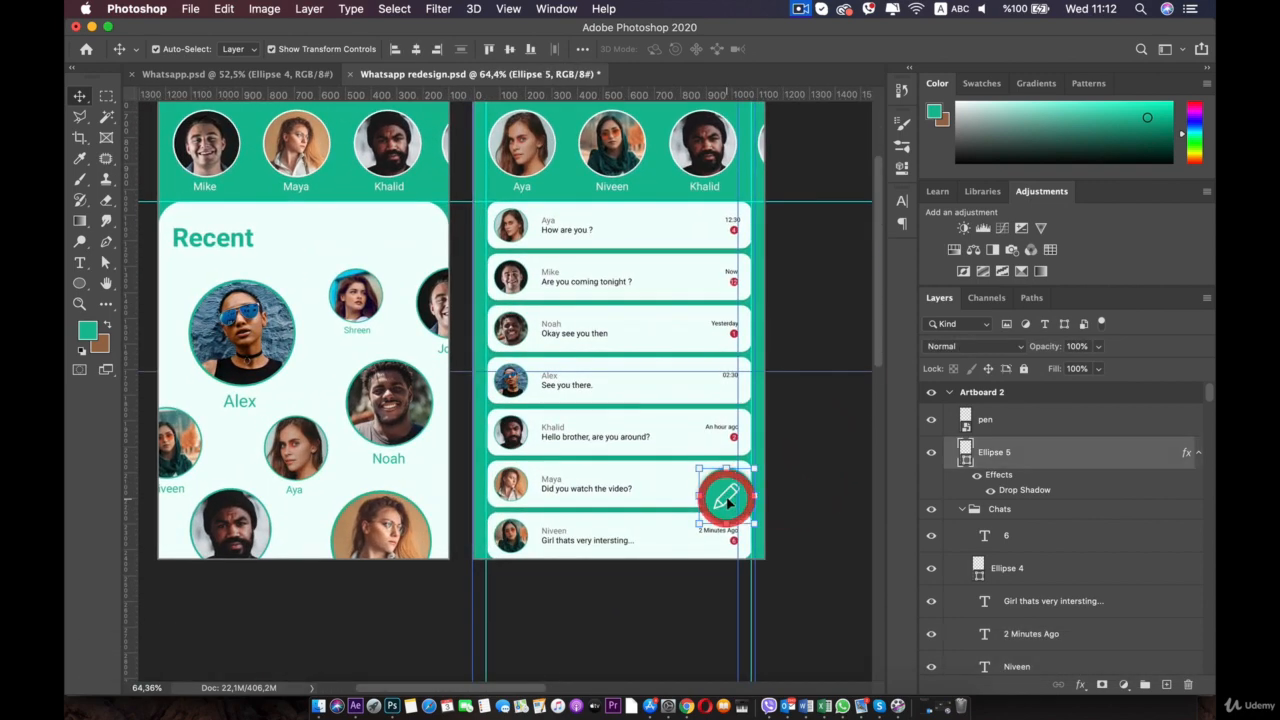
{"action": "key", "text": "Right"}
{"action": "key", "text": "Right"}
{"action": "key", "text": "Right"}
{"action": "scroll", "coordinate": [730, 500], "scroll_direction": "up", "scroll_amount": 10}
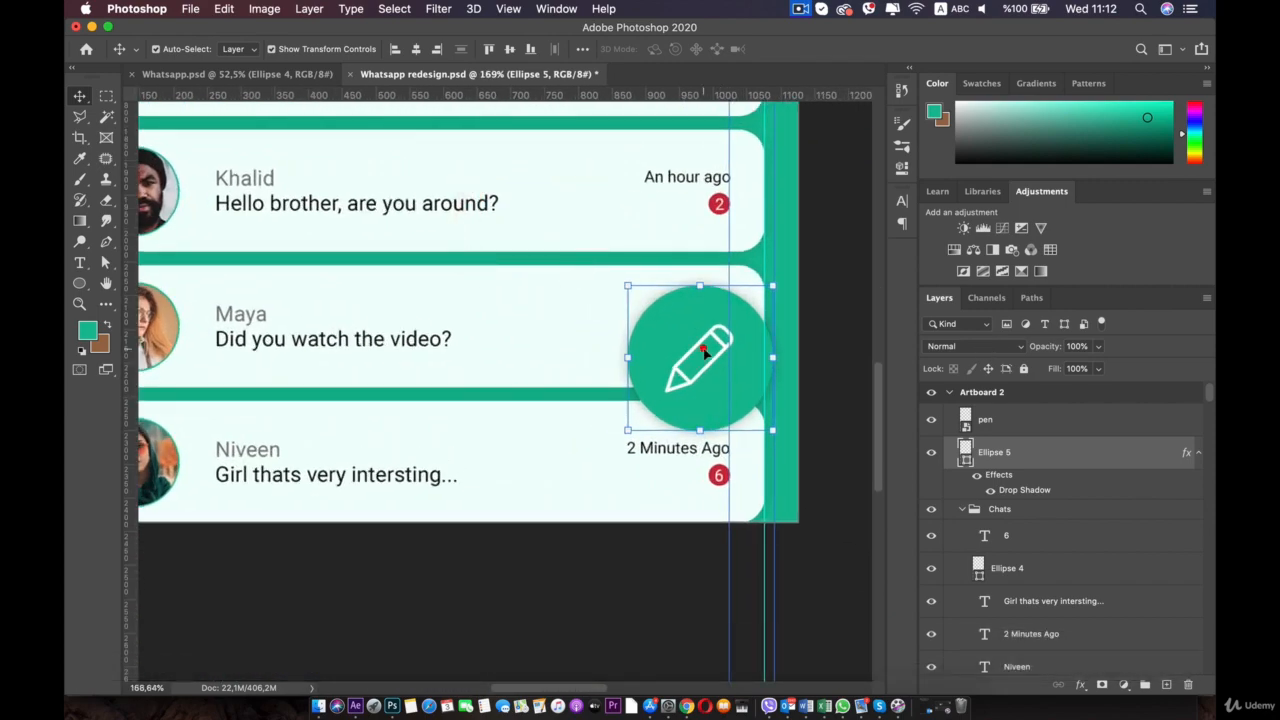
Shift the pen and circle layers together to the left until the circle lines up with the chat cards' right edge
{"action": "left_click", "coordinate": [705, 348]}
{"action": "left_click", "coordinate": [1006, 423], "text": "shift"}
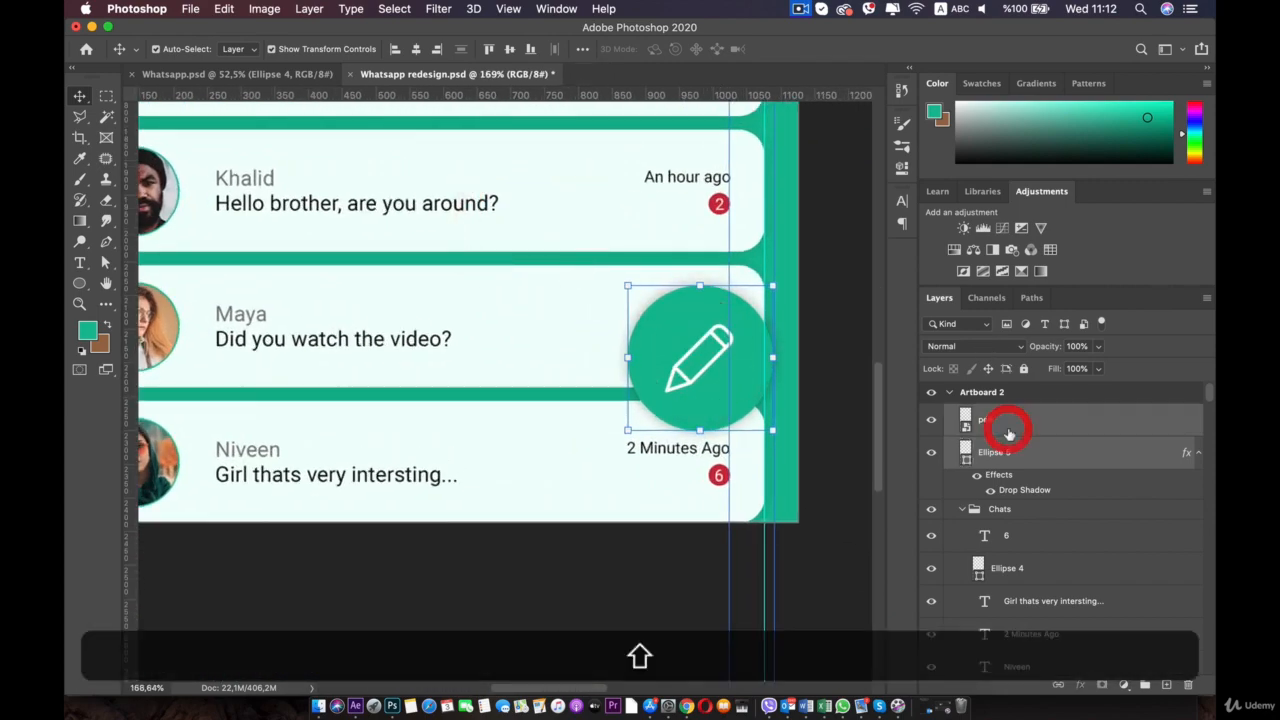
{"action": "key", "text": "Left"}
{"action": "key", "text": "Left"}
{"action": "key", "text": "Left"}
{"action": "key", "text": "Left"}
{"action": "key", "text": "Left"}
{"action": "key", "text": "Left"}
{"action": "key", "text": "Left"}
{"action": "key", "text": "Left"}
{"action": "key", "text": "Right"}
{"action": "key", "text": "Right"}
{"action": "key", "text": "Right"}
{"action": "key", "text": "Right"}
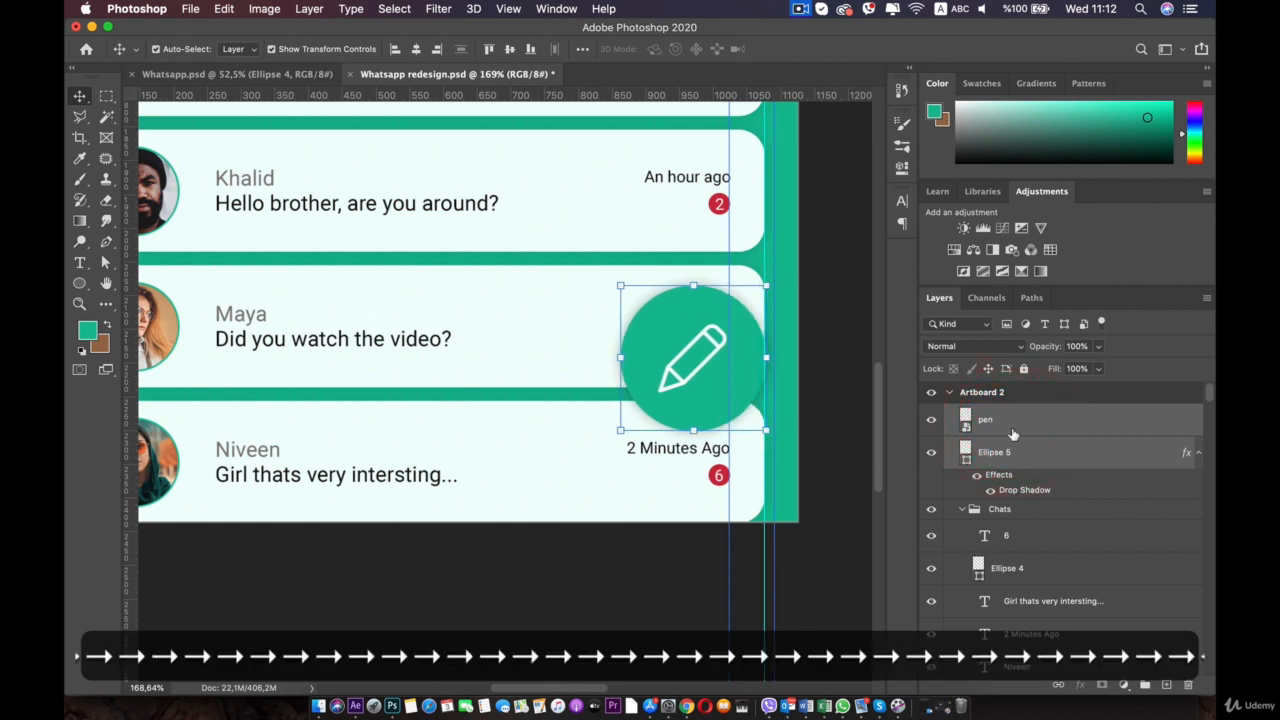
{"action": "left_click", "coordinate": [792, 583]}
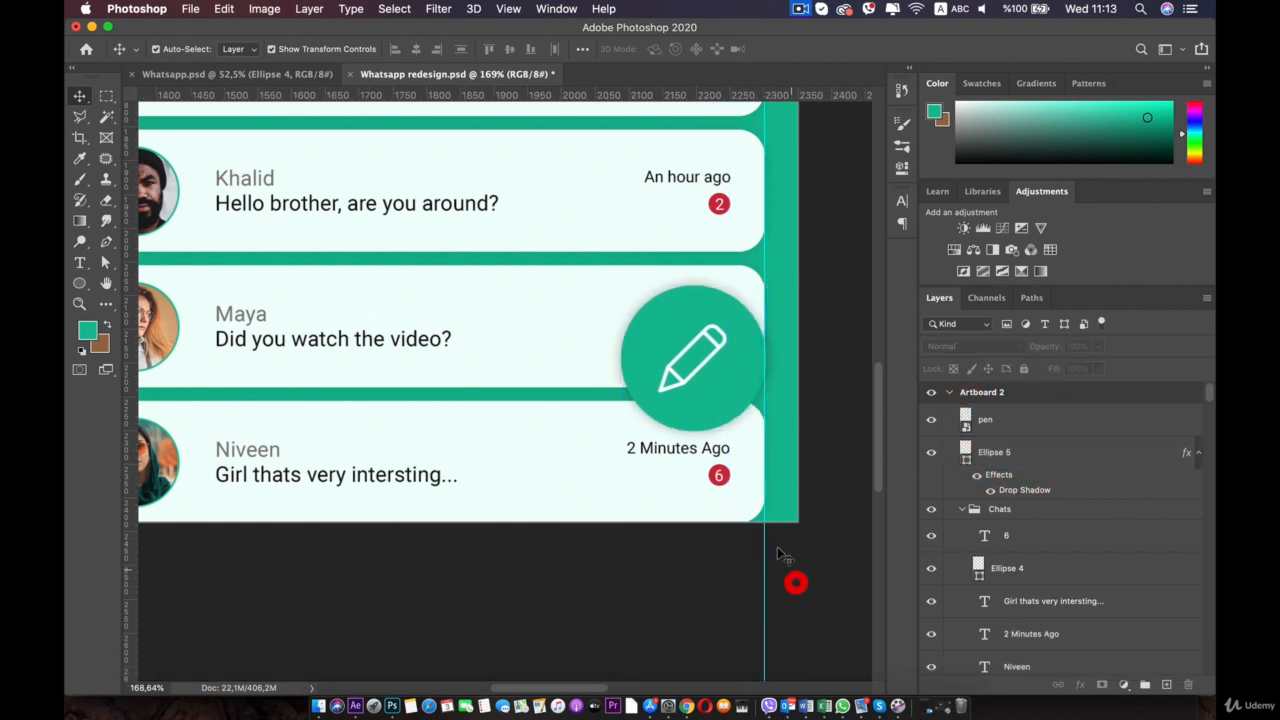
Nudge the pen icon slightly right and down to center it in the green circle
{"action": "left_click", "coordinate": [705, 370]}
{"action": "left_click", "coordinate": [697, 345]}
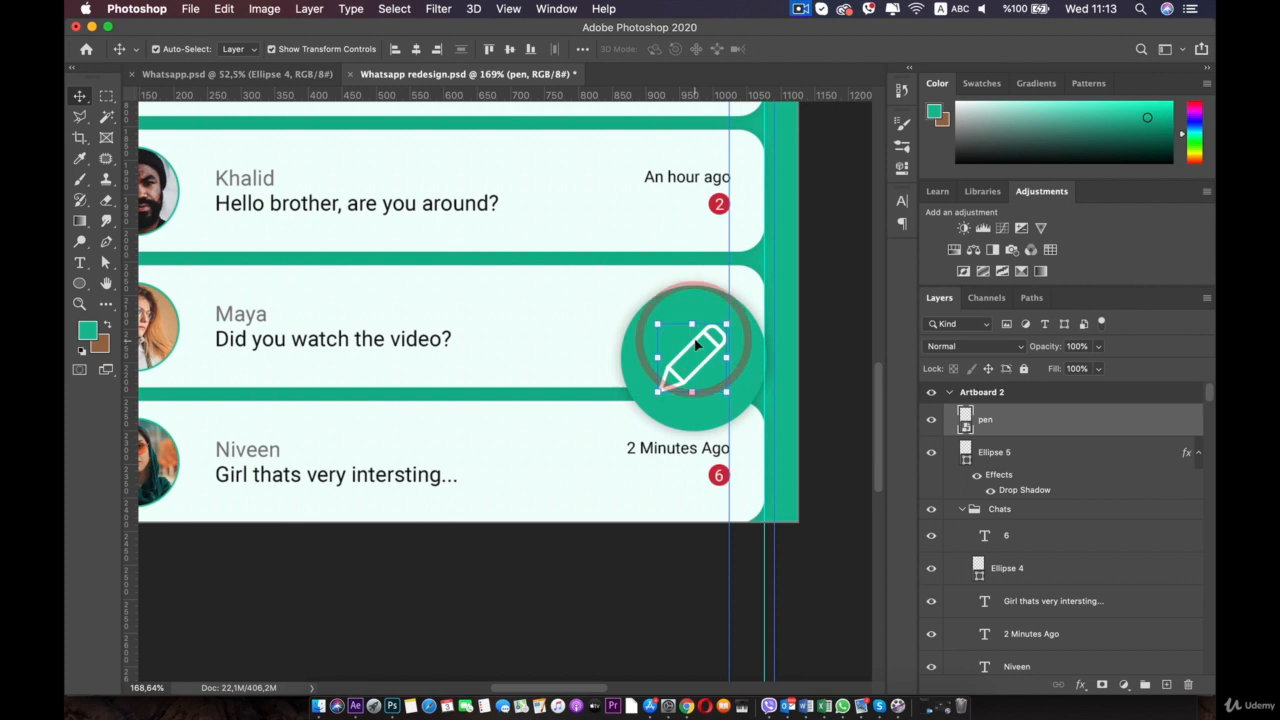
{"action": "key", "text": "Right"}
{"action": "key", "text": "Right"}
{"action": "key", "text": "Down"}
{"action": "key", "text": "Down"}
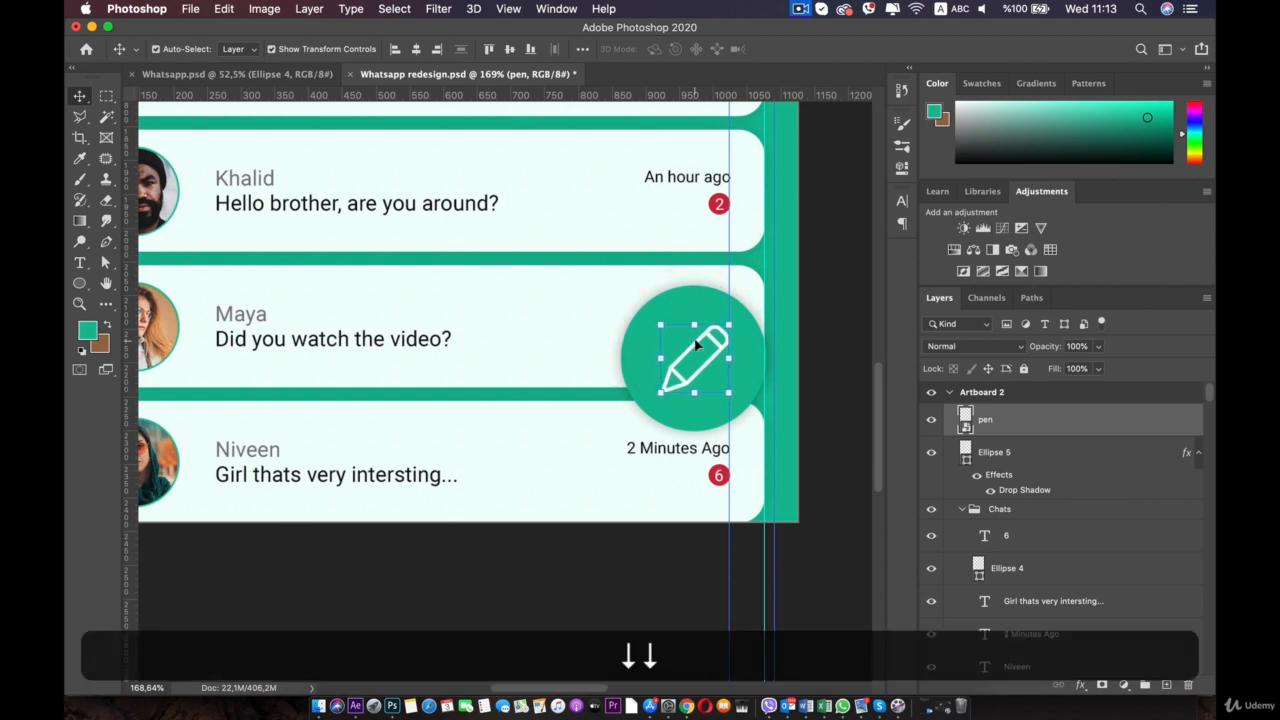
{"action": "key", "text": "Right"}
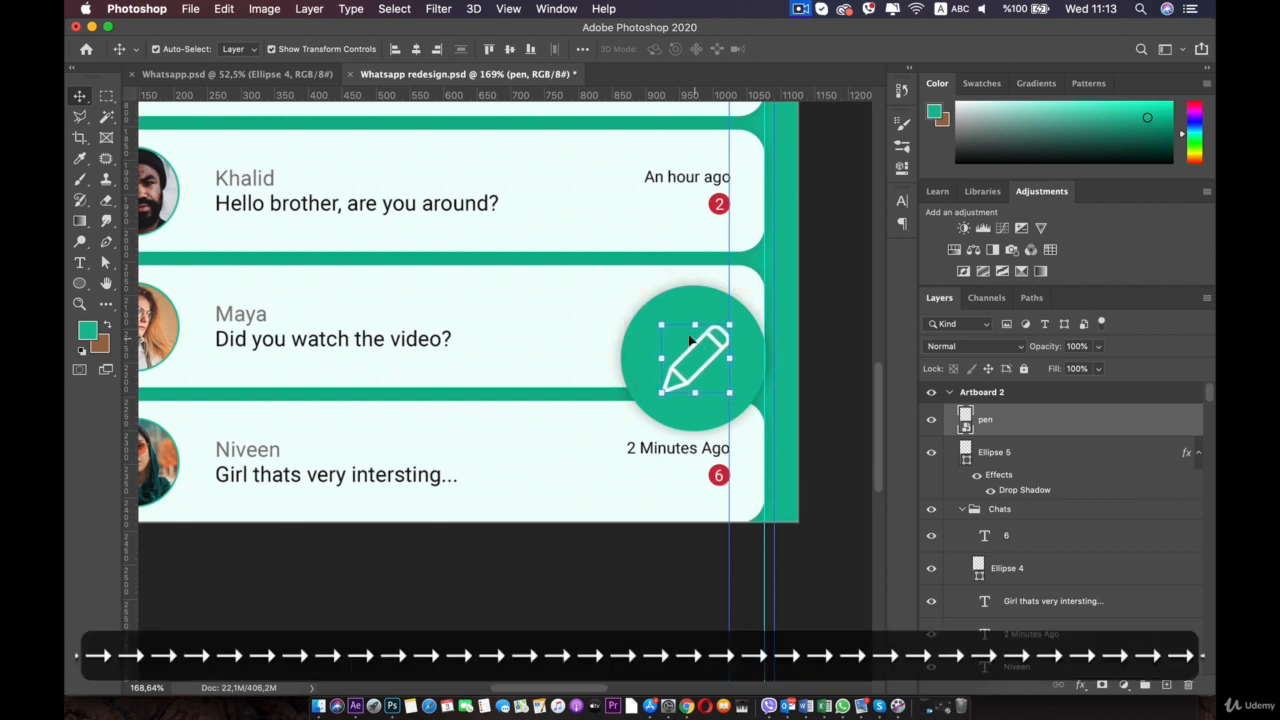
{"action": "left_click", "coordinate": [581, 561]}
Review both redesigned artboards, examine the conversation screen on Artboard 3 of Whatsapp.psd, and return to Whatsapp redesign.psd
{"action": "scroll", "coordinate": [581, 561], "scroll_direction": "down", "scroll_amount": 5}
{"action": "left_click_drag", "start_coordinate": [425, 344], "coordinate": [551, 509]}
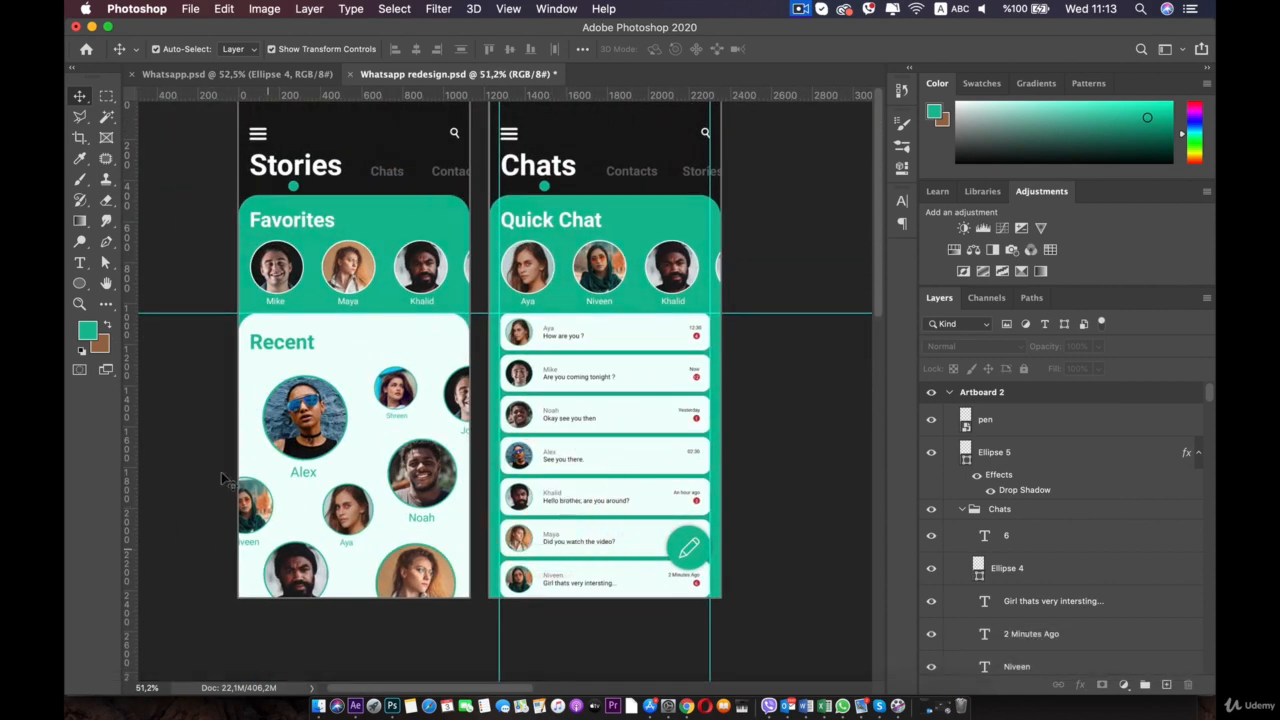
{"action": "scroll", "coordinate": [400, 452], "scroll_direction": "up", "scroll_amount": 2}
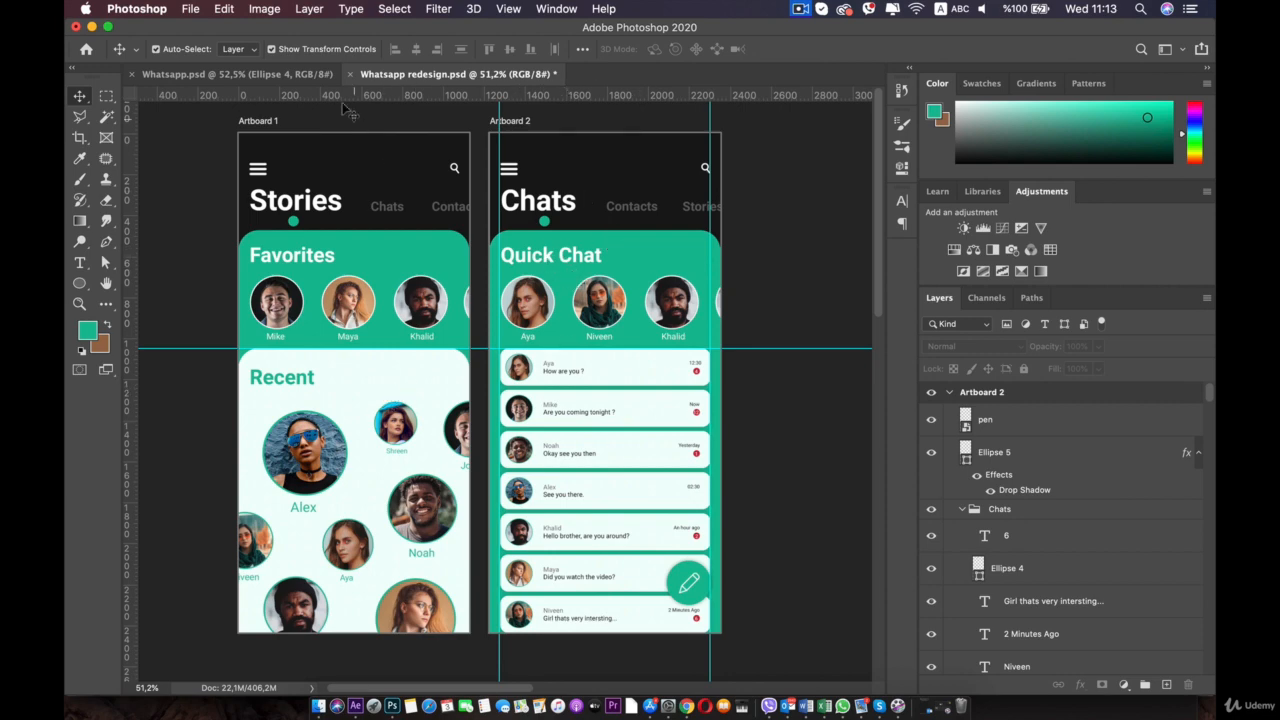
{"action": "left_click", "coordinate": [270, 74]}
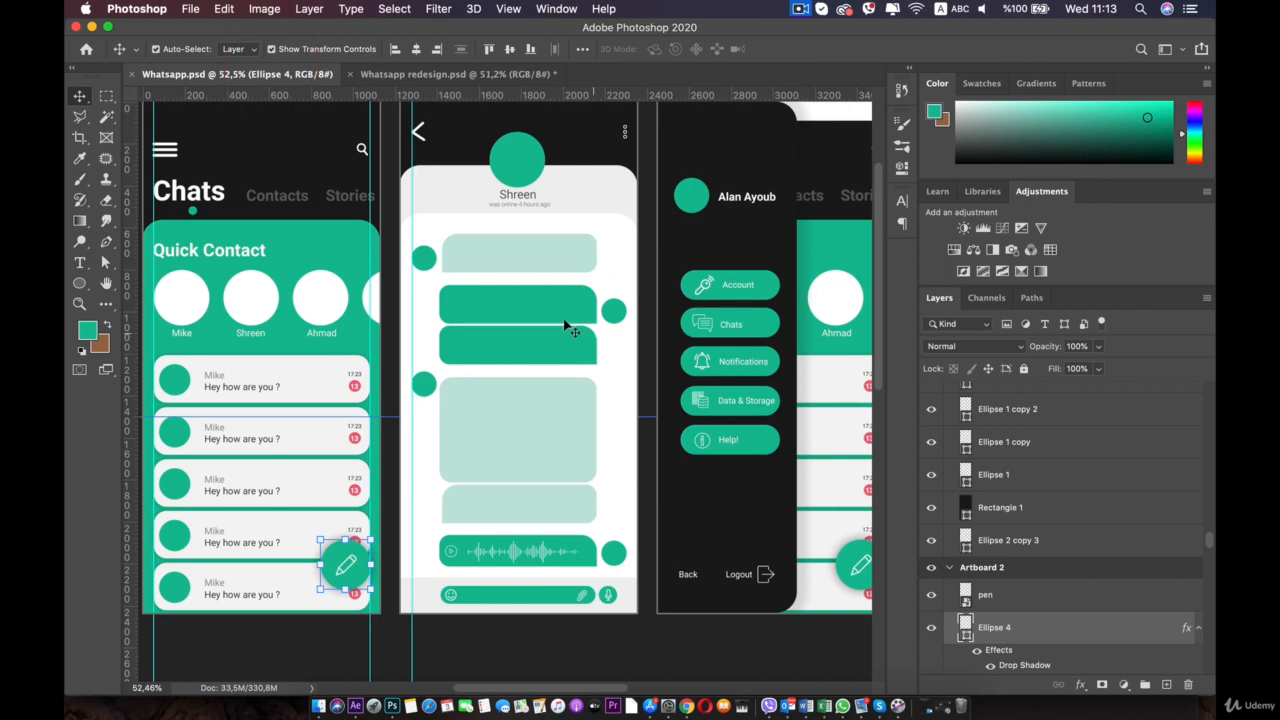
{"action": "scroll", "coordinate": [526, 286], "scroll_direction": "up", "scroll_amount": 4}
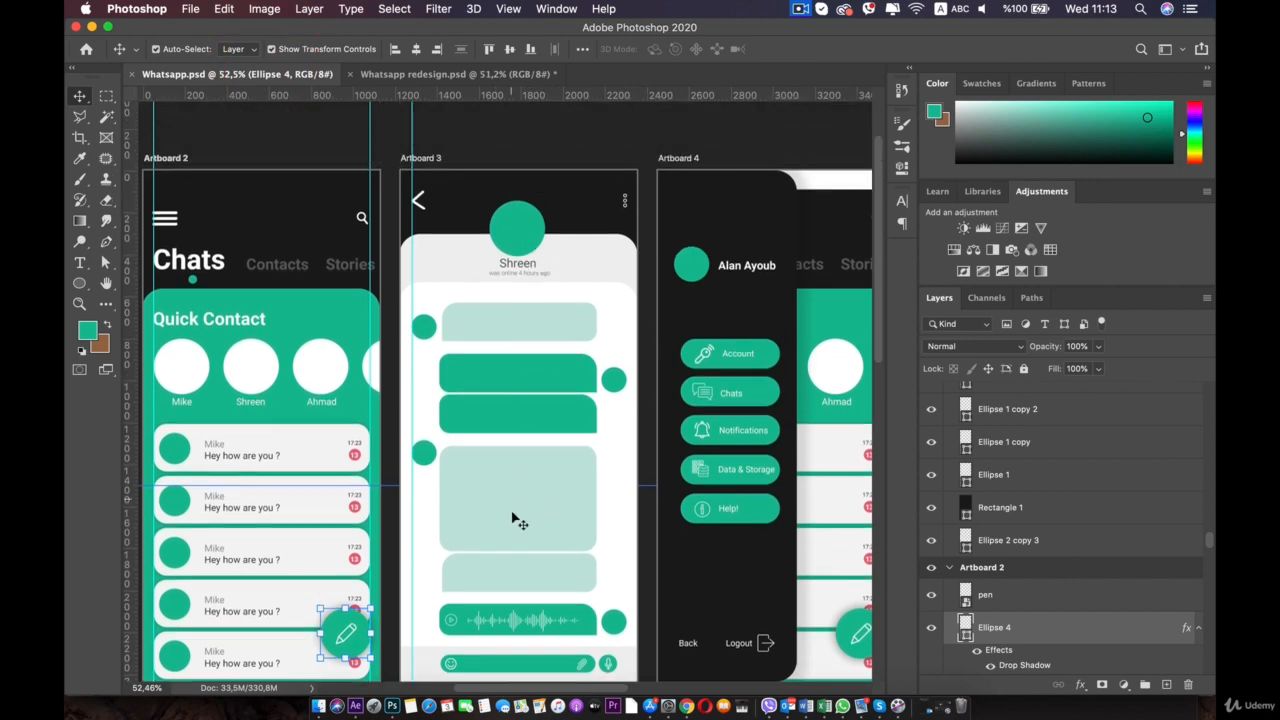
{"action": "left_click", "coordinate": [440, 75]}
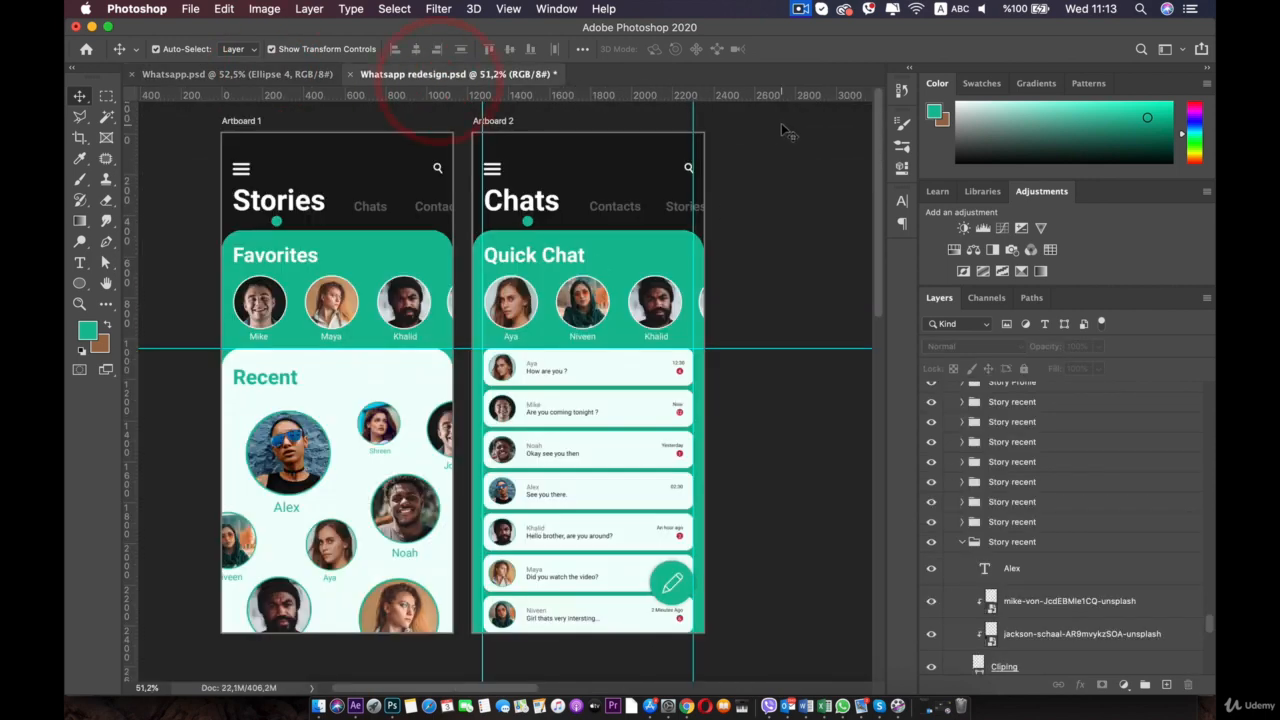